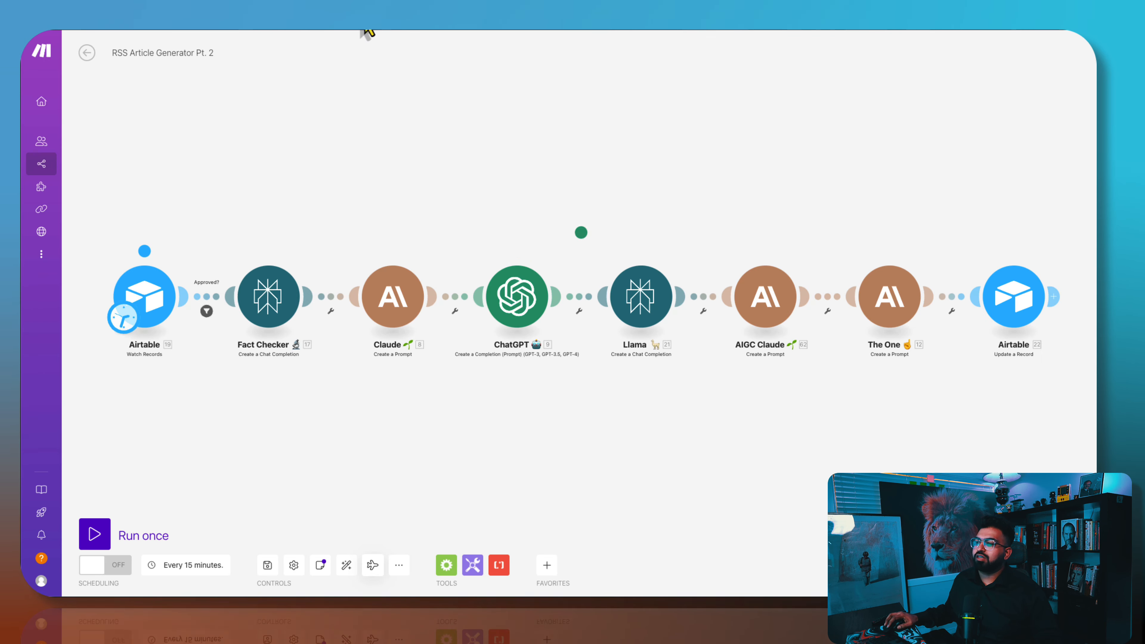
Play the Explain flow animation of the RSS Article Generator Pt. 2 scenario.
click(371, 567)
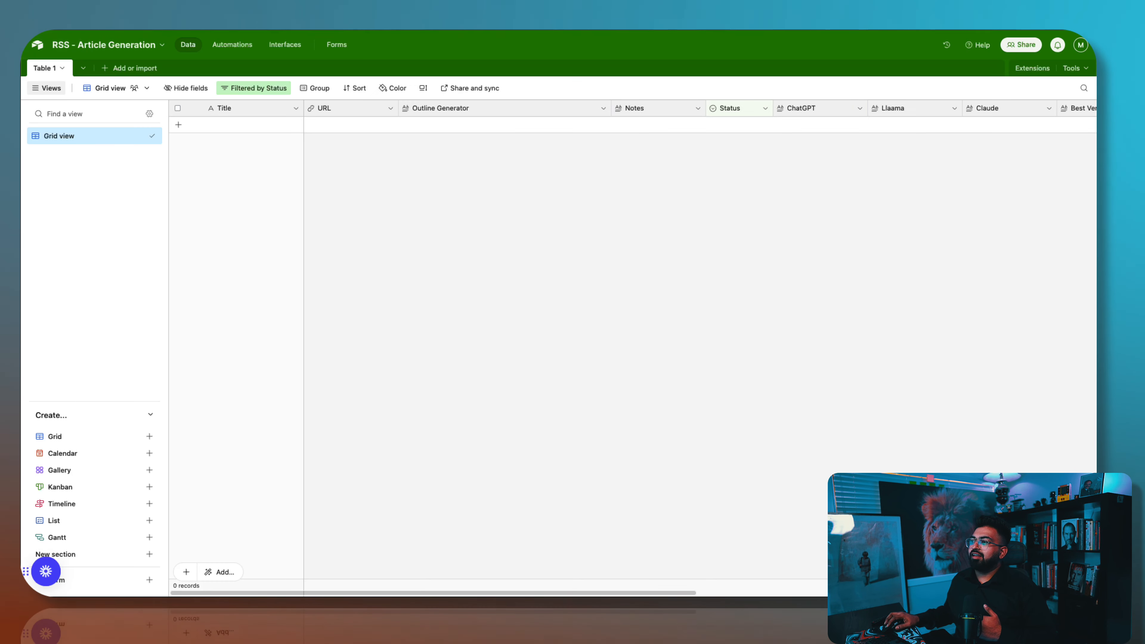
Check the empty table's column summary options and scroll across to see more columns.
click(549, 589)
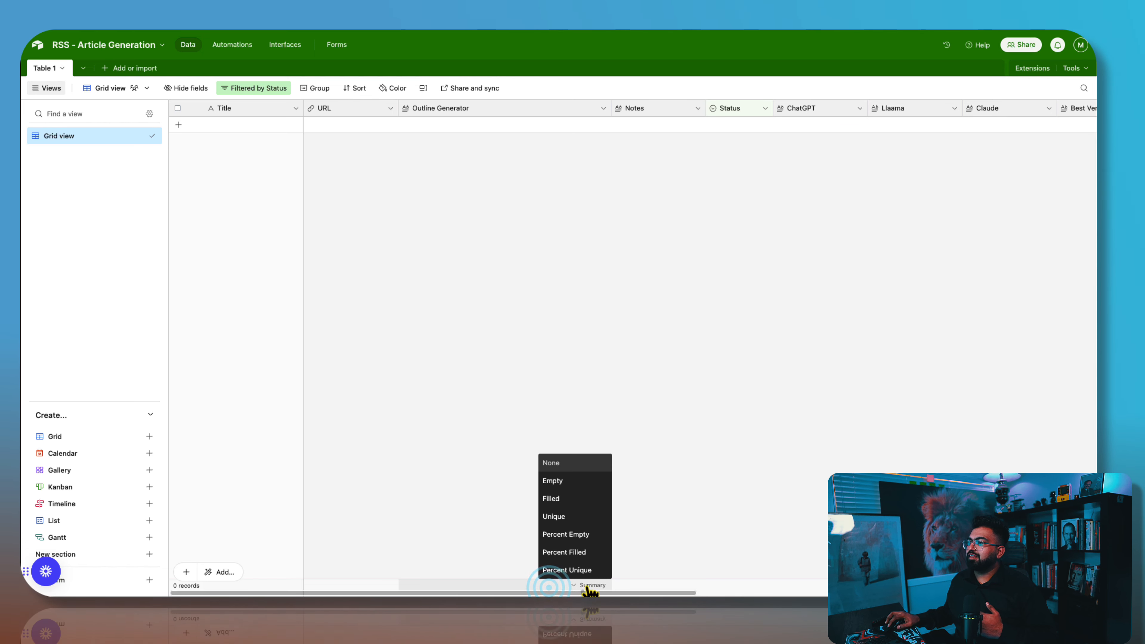
drag(464, 592, 491, 592)
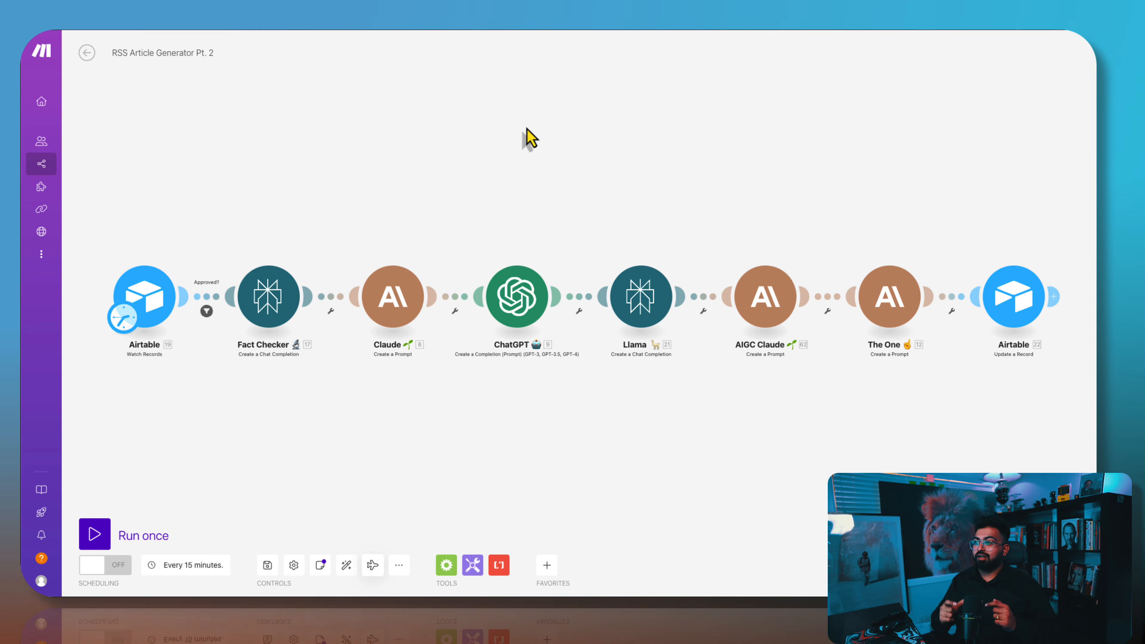
Auto-align the modules of the Integration Airtable, Perplexity AI scenario.
click(346, 565)
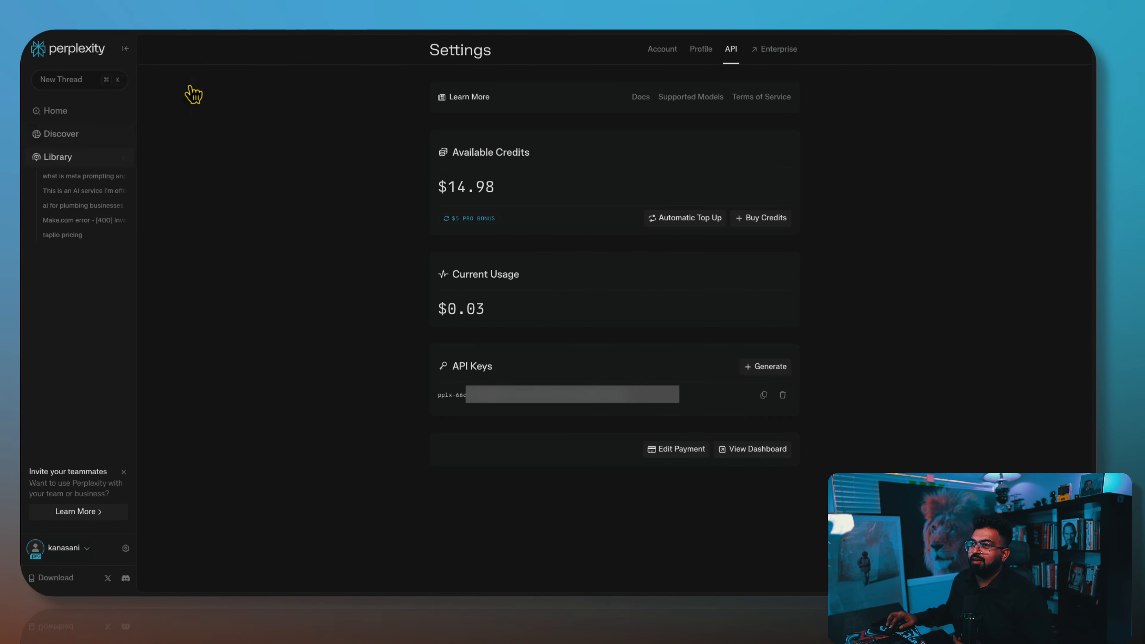
Go back to Perplexity's home page after checking the API credits.
click(59, 113)
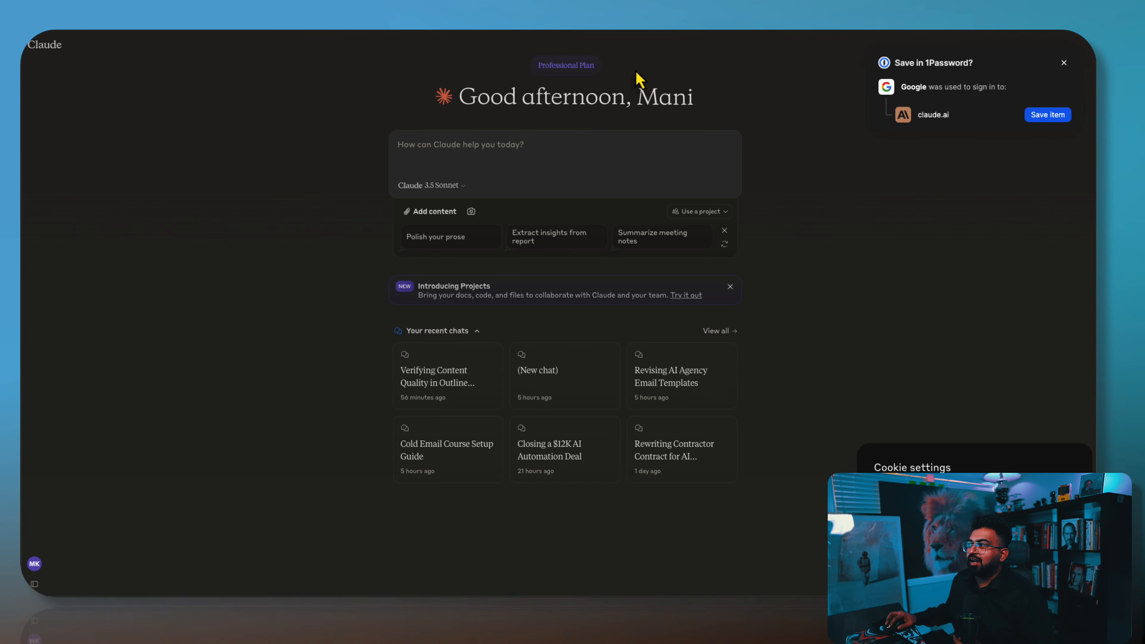
Open a new browser tab to go to the AI Magicx dashboard.
key(super+t)
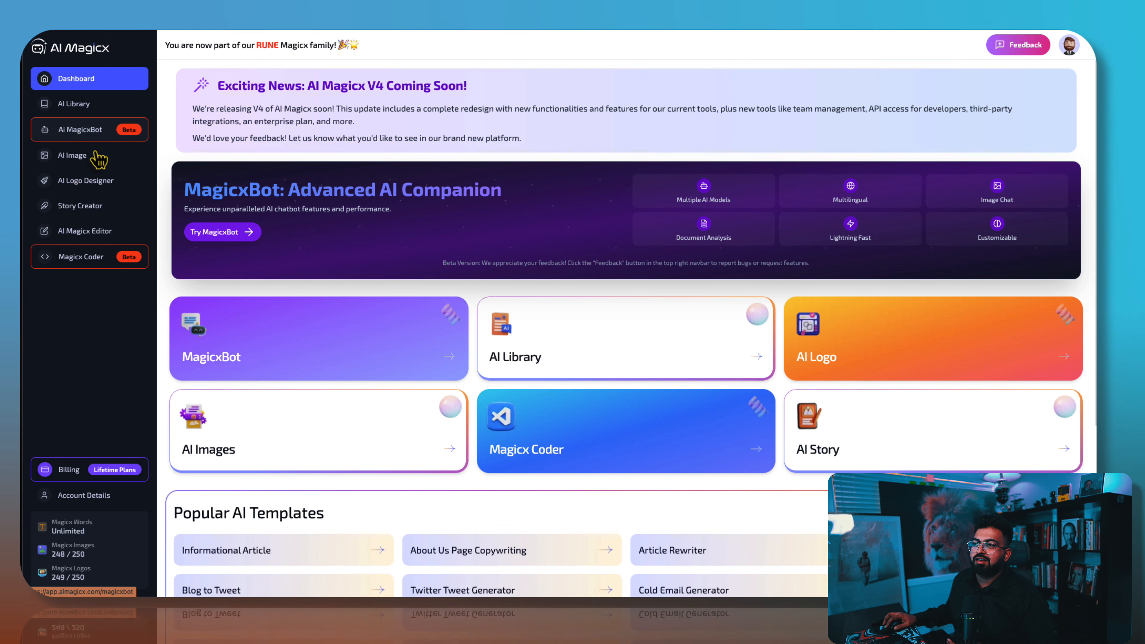
Open the MagicxBot chat and step through the Claude and Gemini entries in its model list.
click(83, 131)
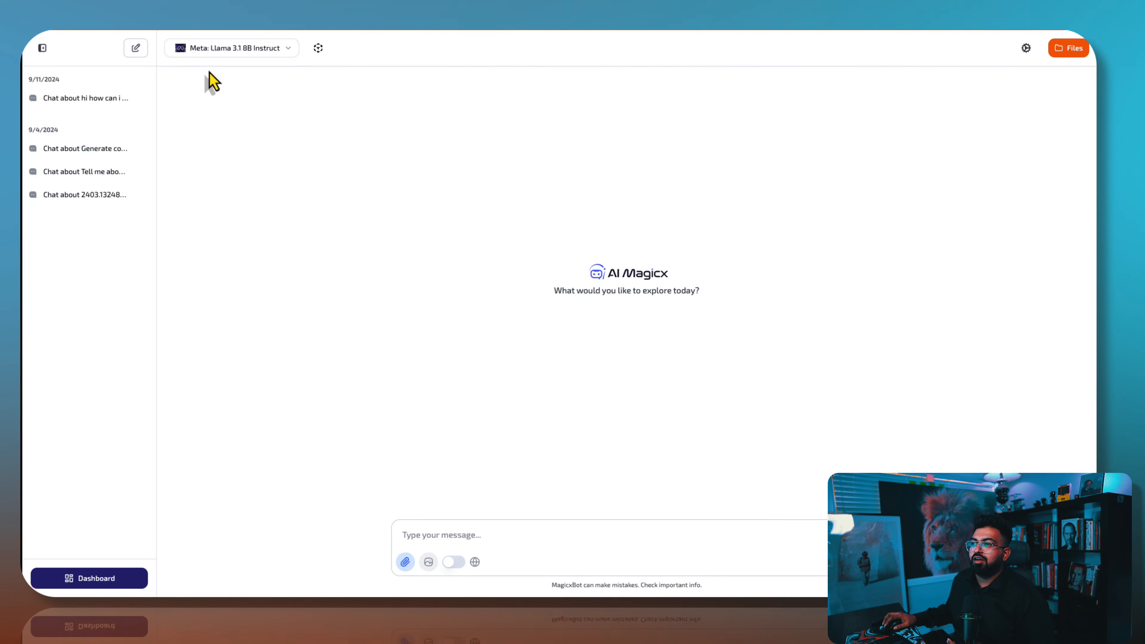
click(244, 51)
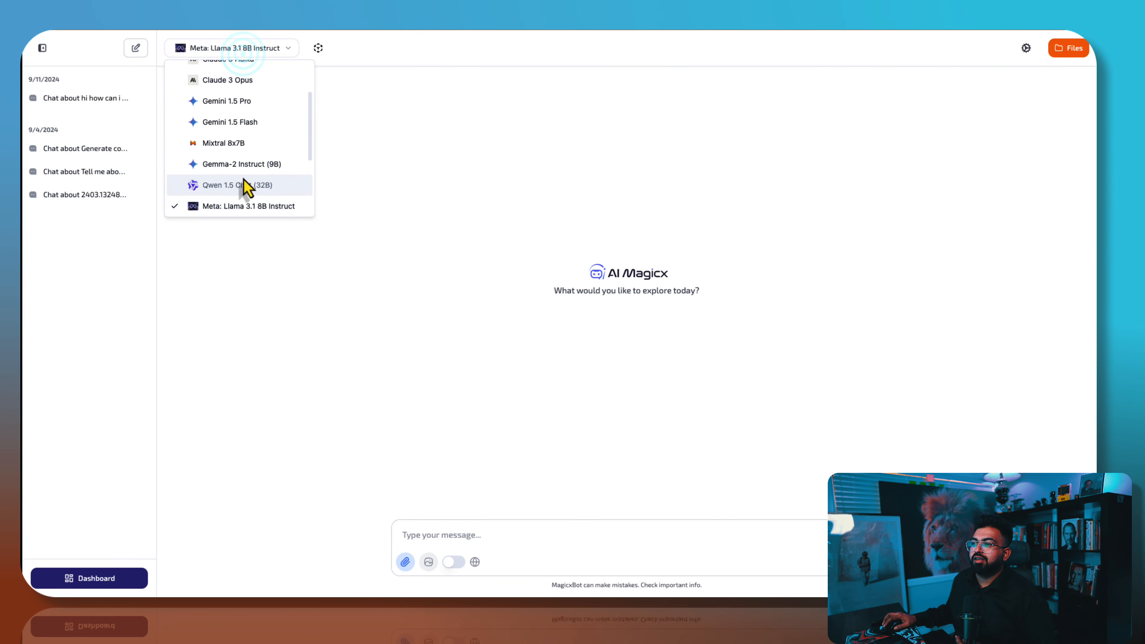
scroll(245, 186, up, 2)
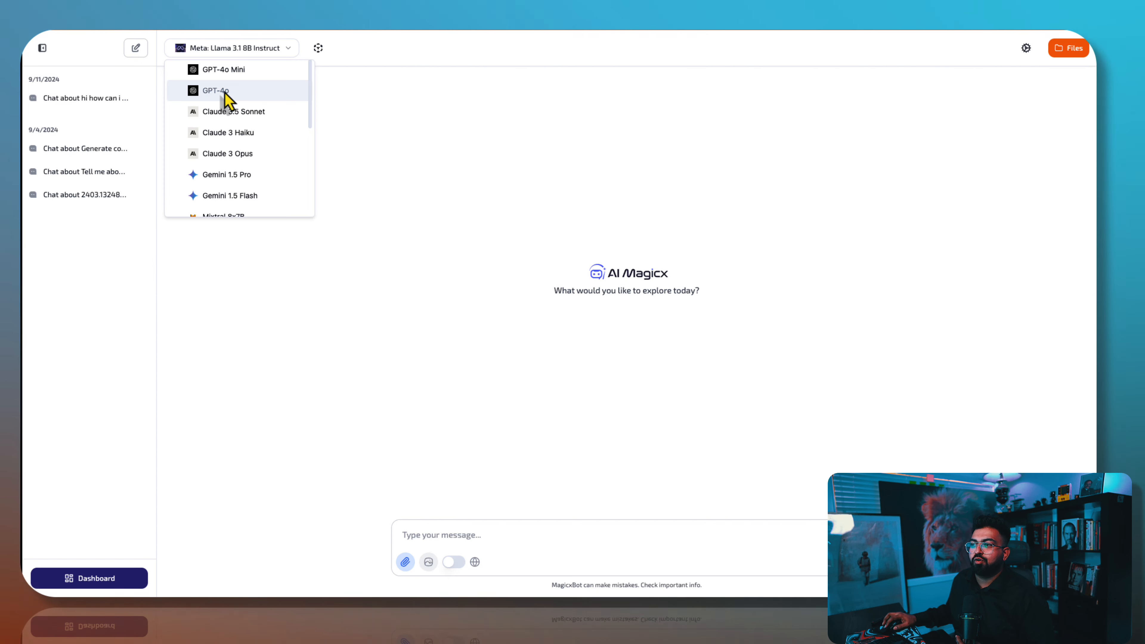
key(Down)
key(Down)
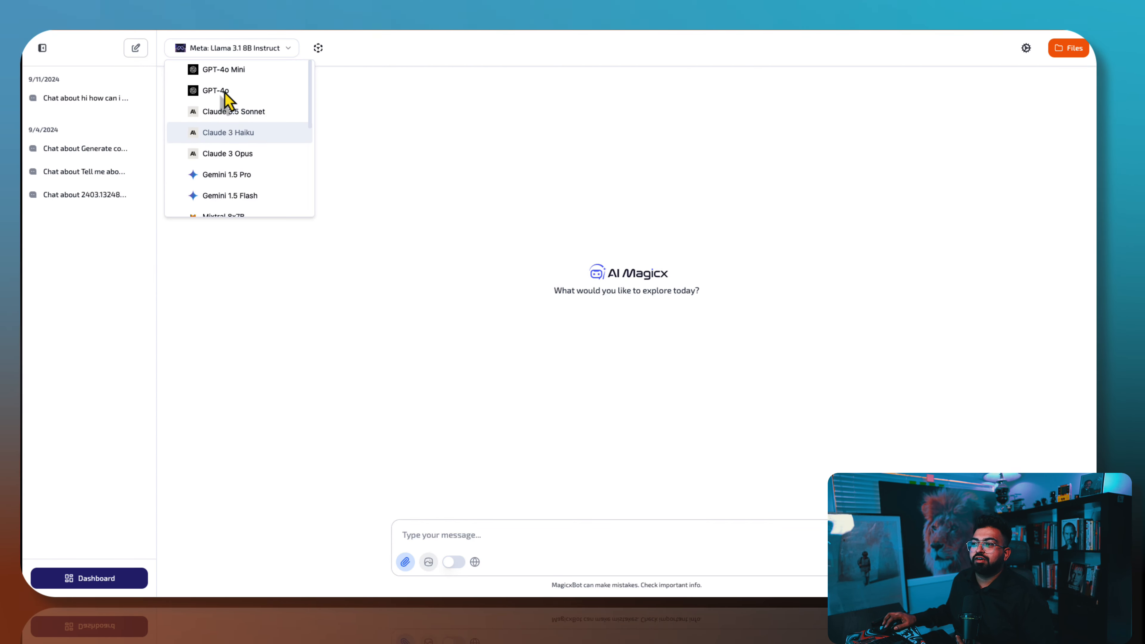
key(Down)
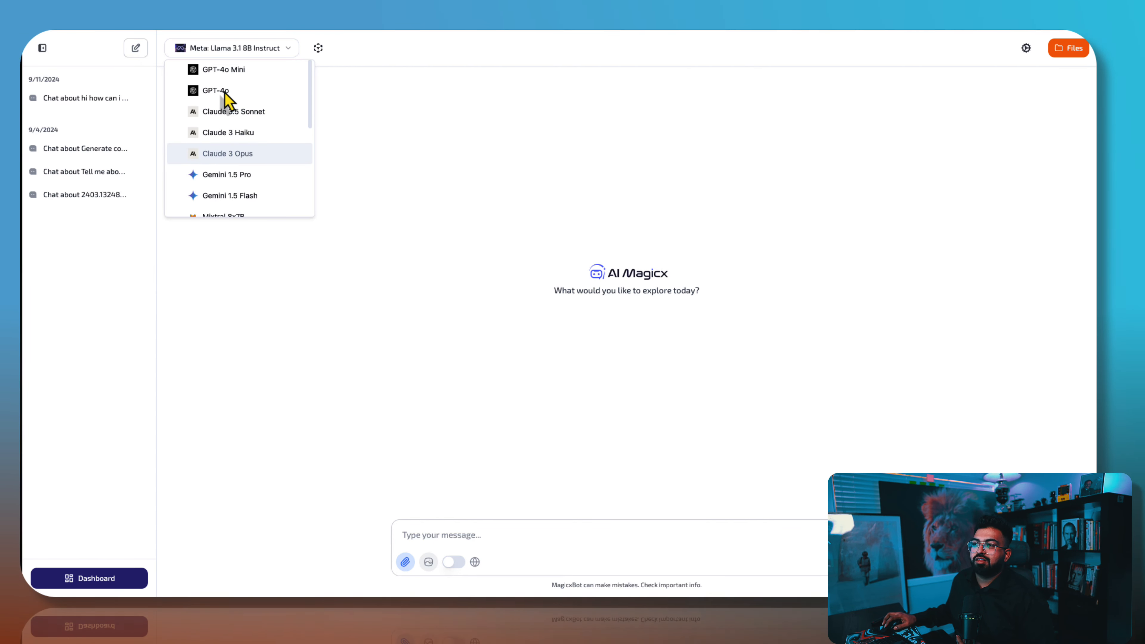
key(Down)
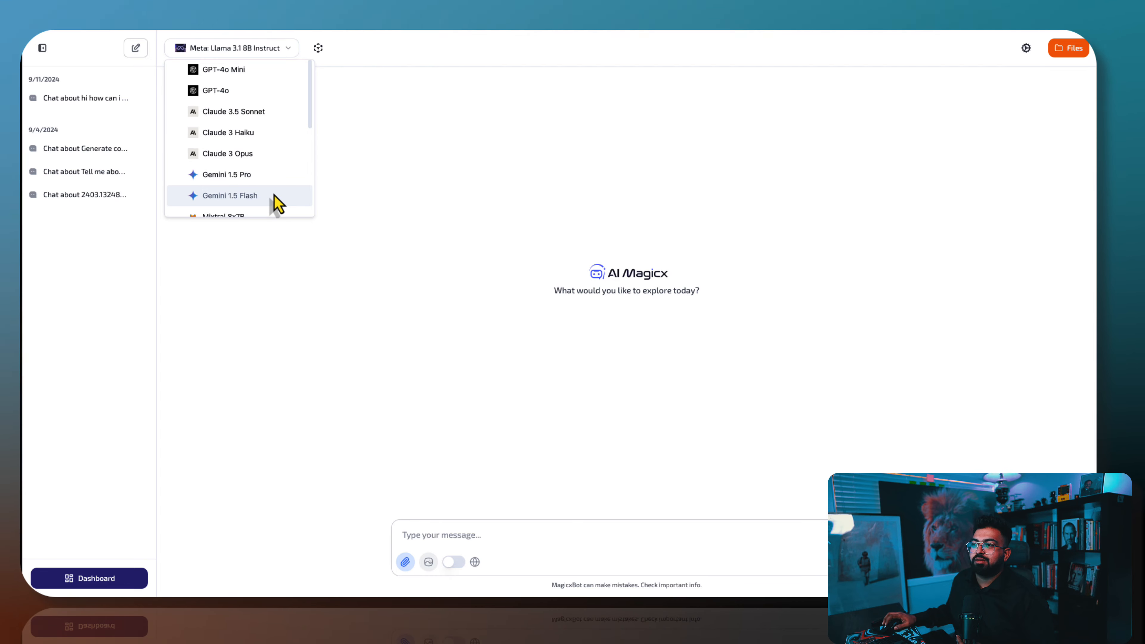
Scroll the remaining models, close the list keeping Llama 3.1 8B, and show the Files library.
scroll(276, 200, down, 2)
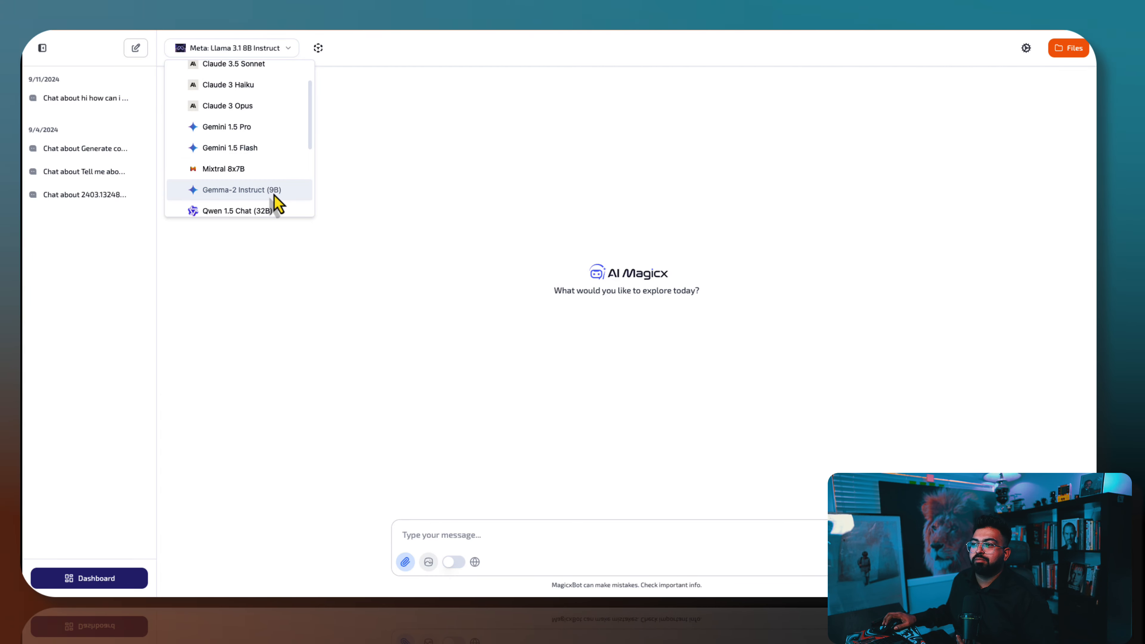
scroll(270, 189, down, 2)
scroll(255, 158, down, 4)
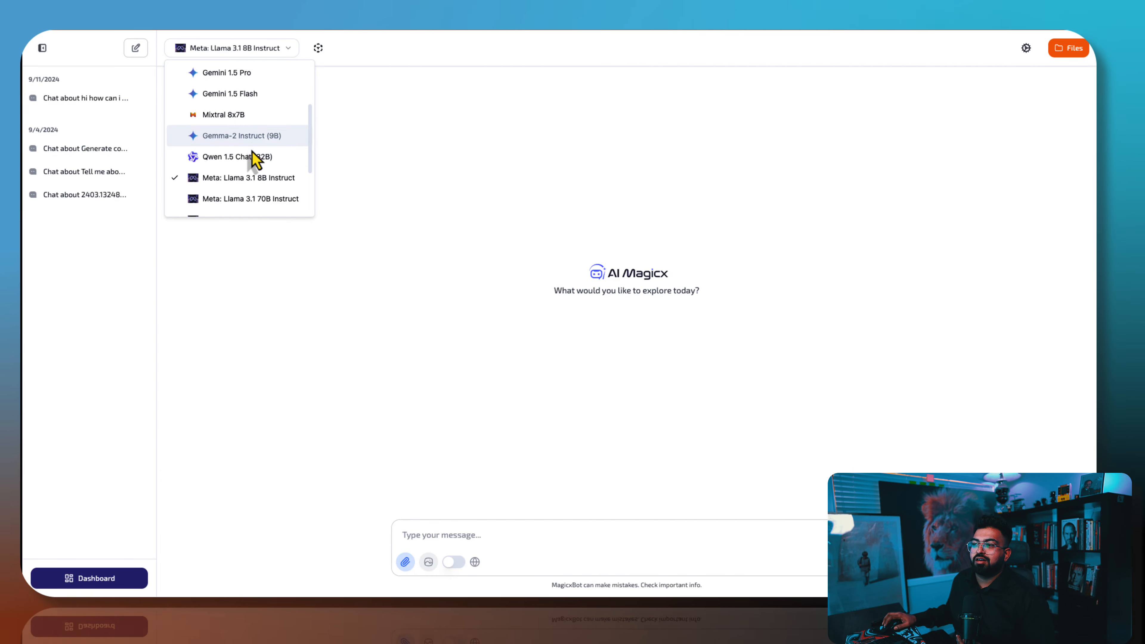
scroll(252, 152, down, 2)
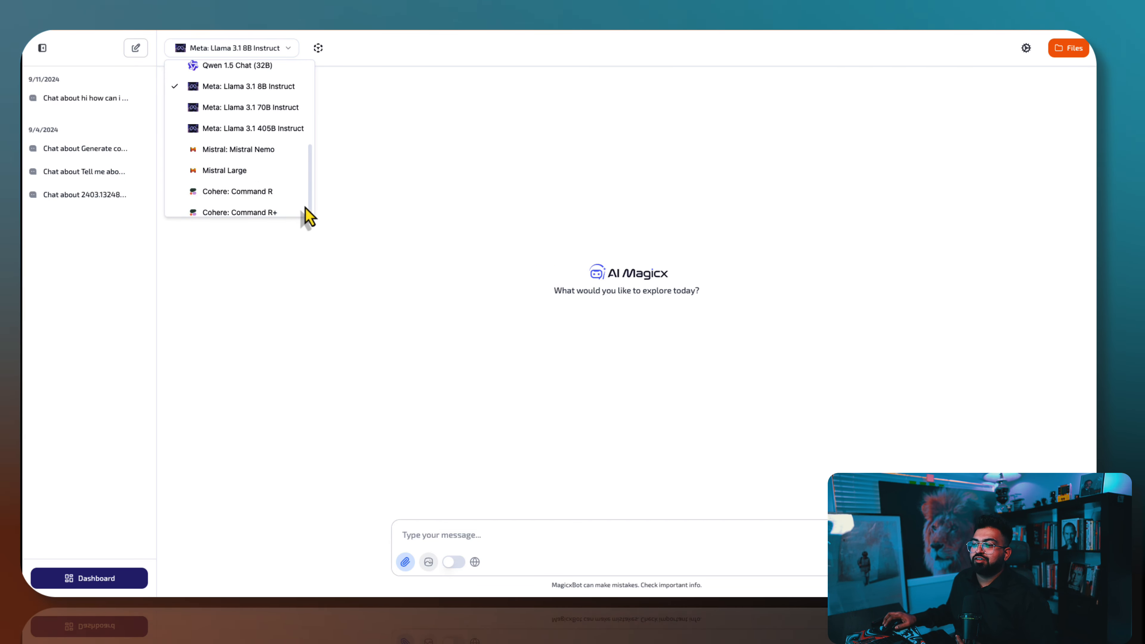
click(429, 336)
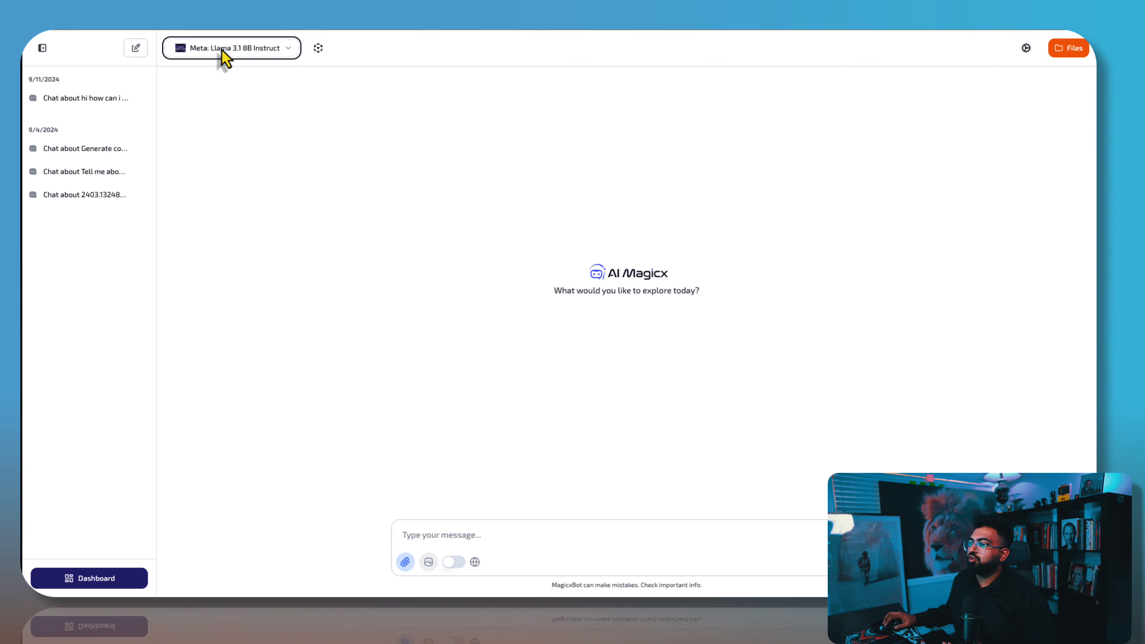
click(1054, 46)
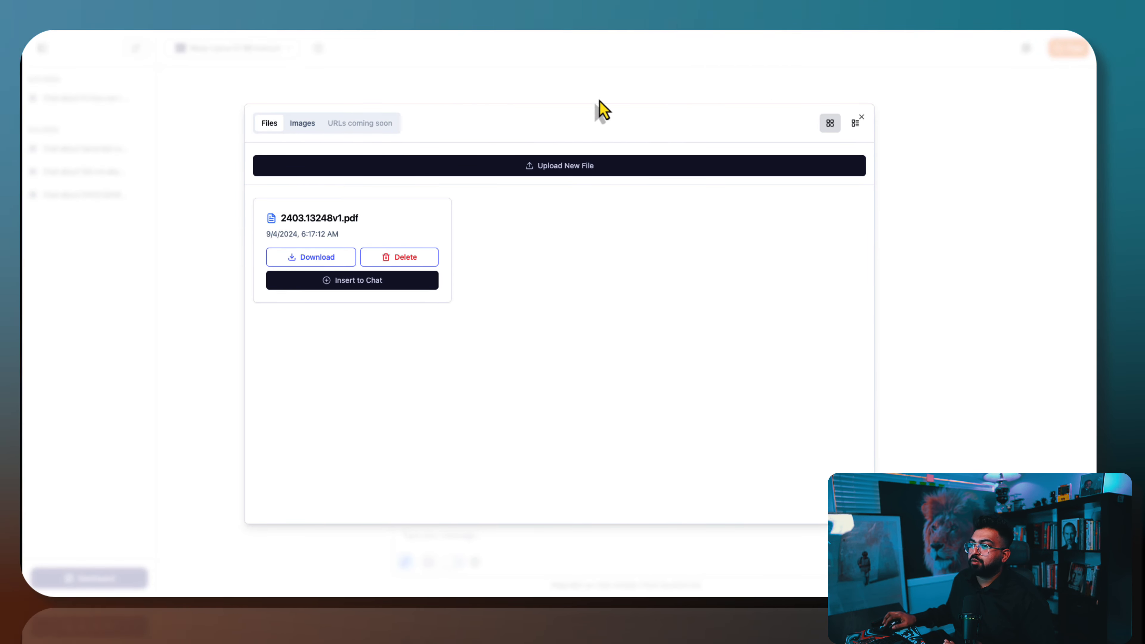
Review the uploaded images and files, then close the files window.
click(315, 129)
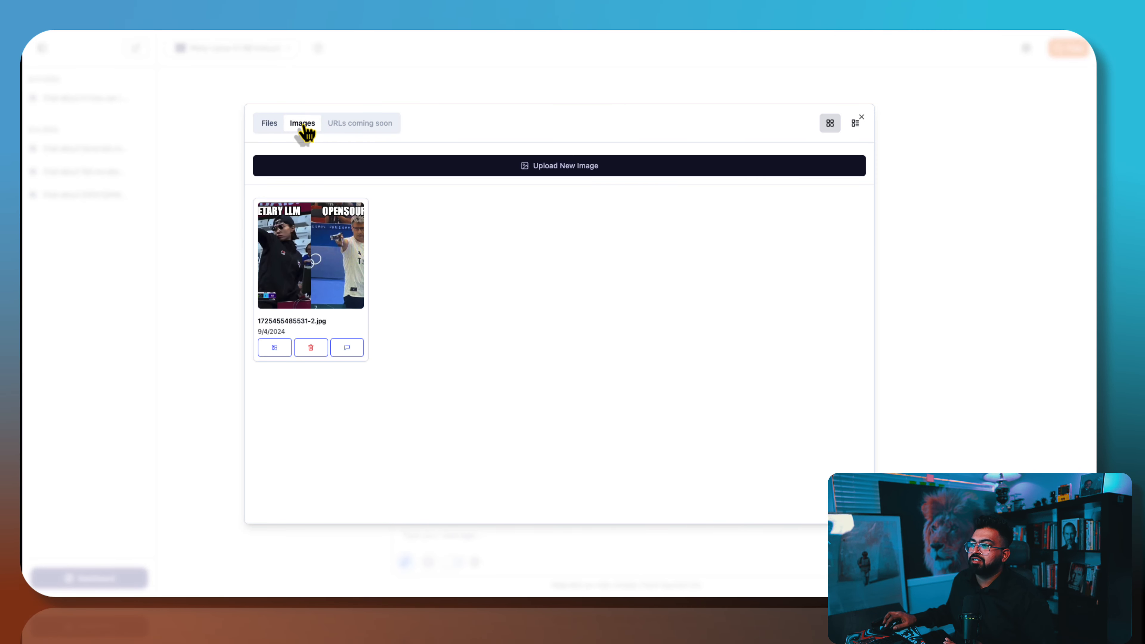
click(279, 123)
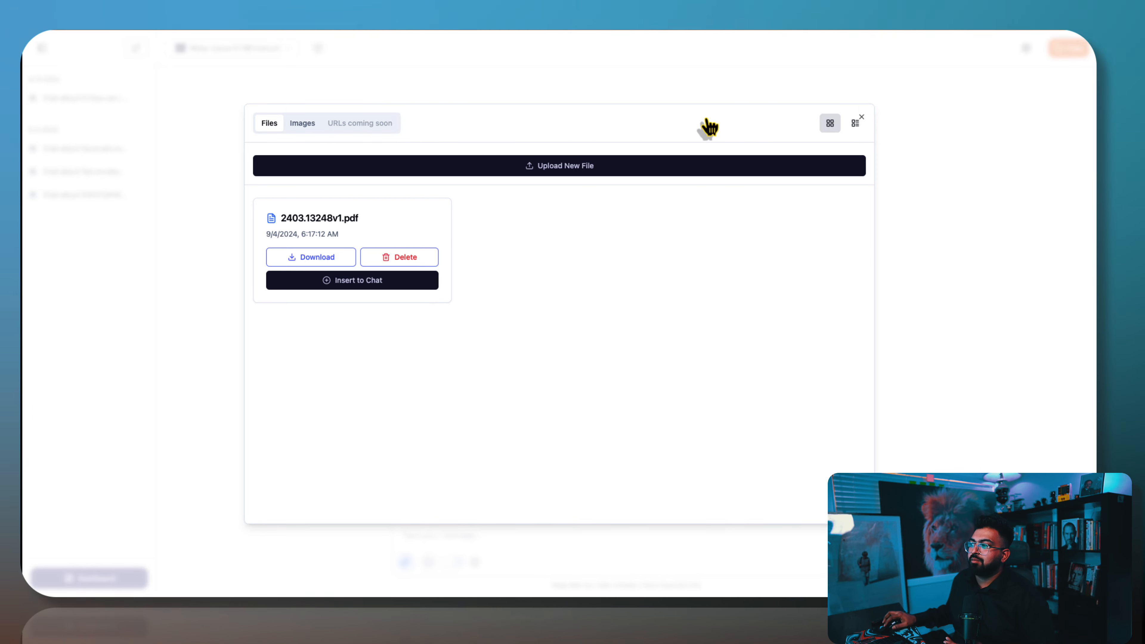
click(861, 117)
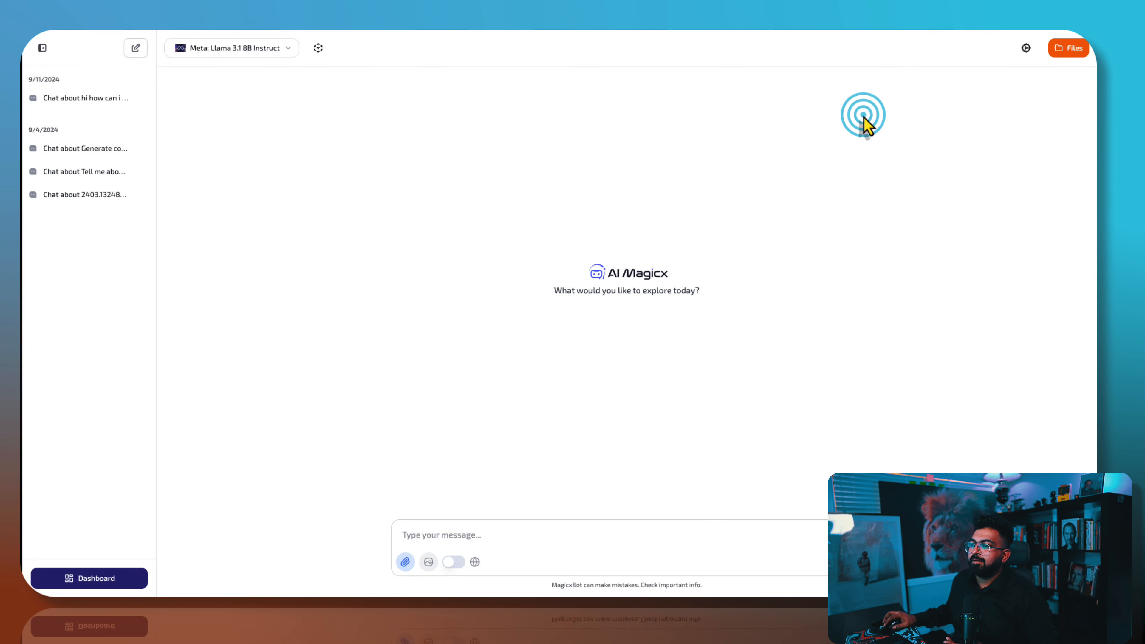
click(409, 558)
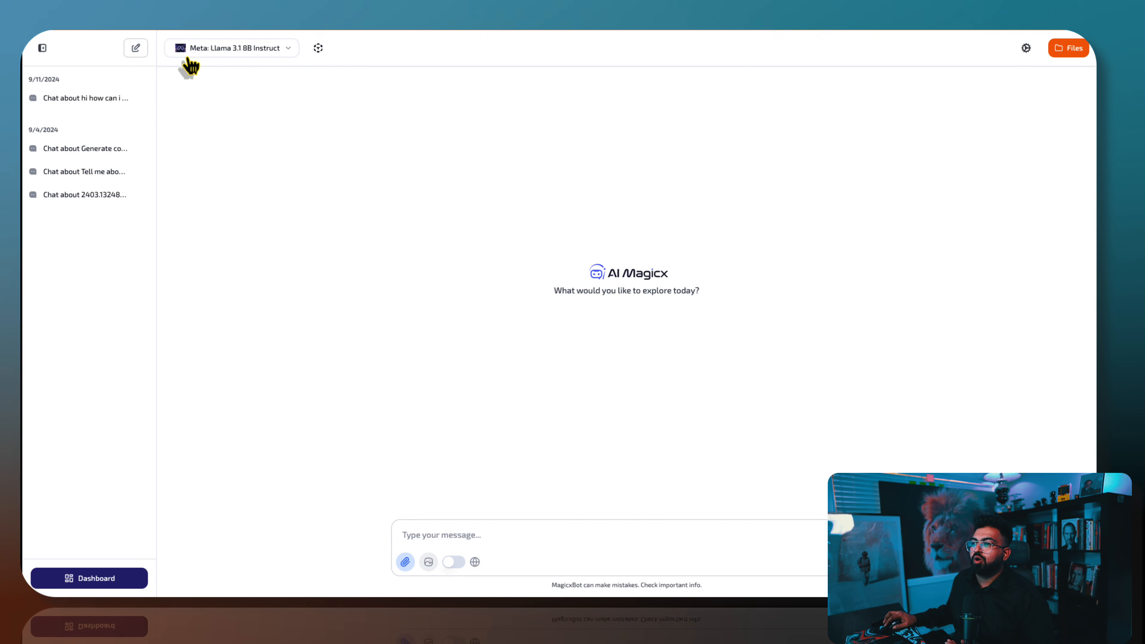
Recheck the model list, keep Llama 3.1 8B, and return to the AI Magicx dashboard.
click(238, 51)
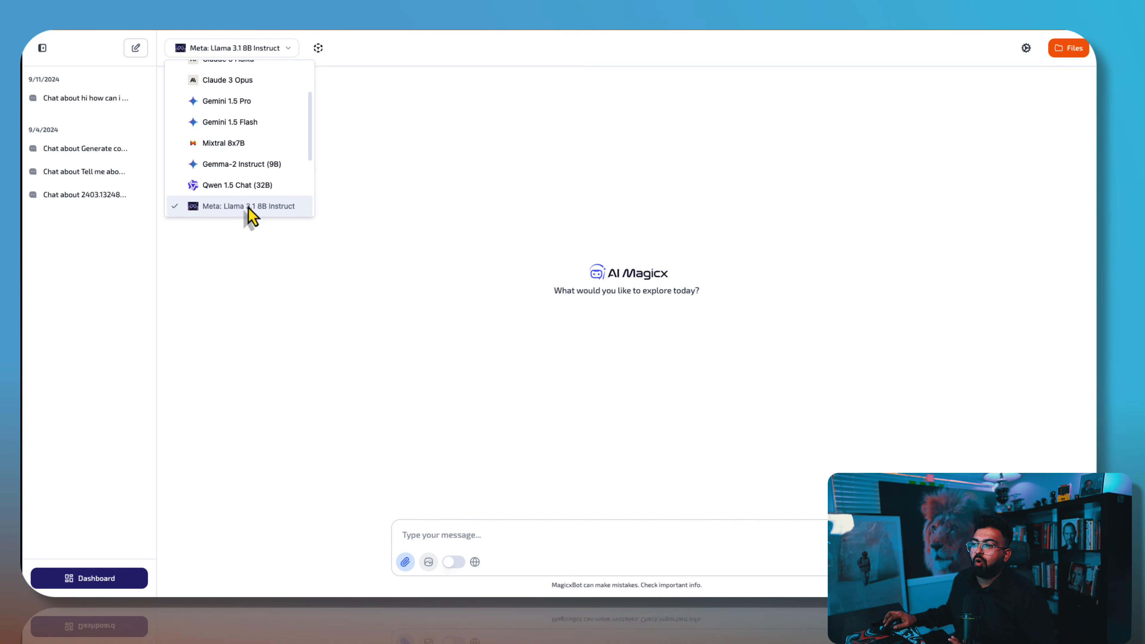
scroll(249, 207, up, 3)
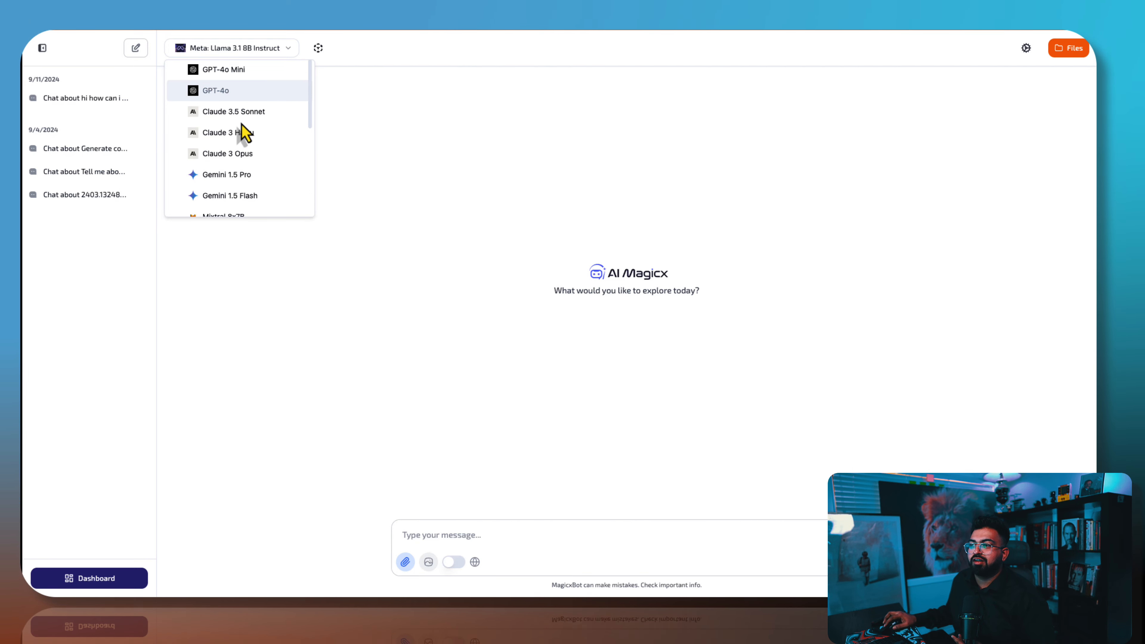
click(453, 288)
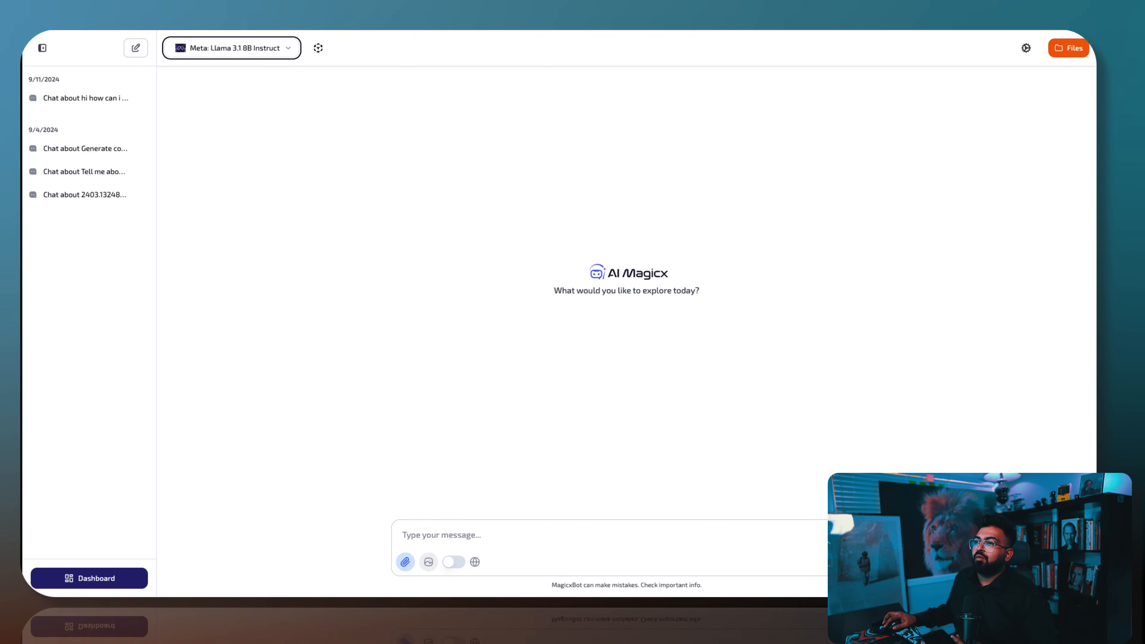
click(89, 578)
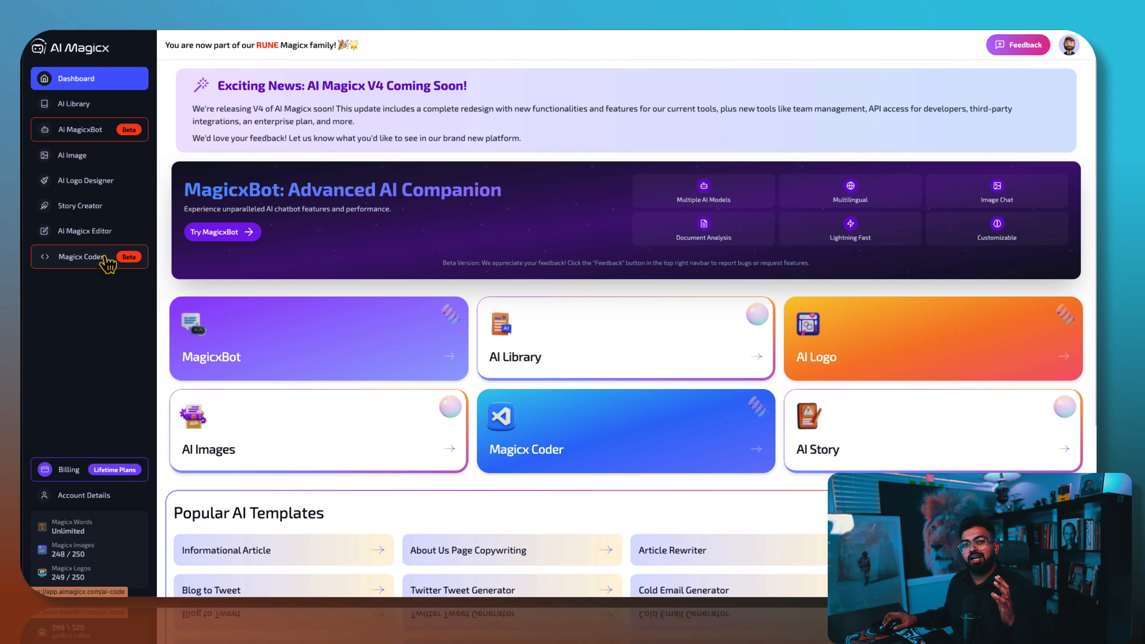
Have Magicx Coder build the sample To-Do List web app and preview the Task Manager.
click(104, 263)
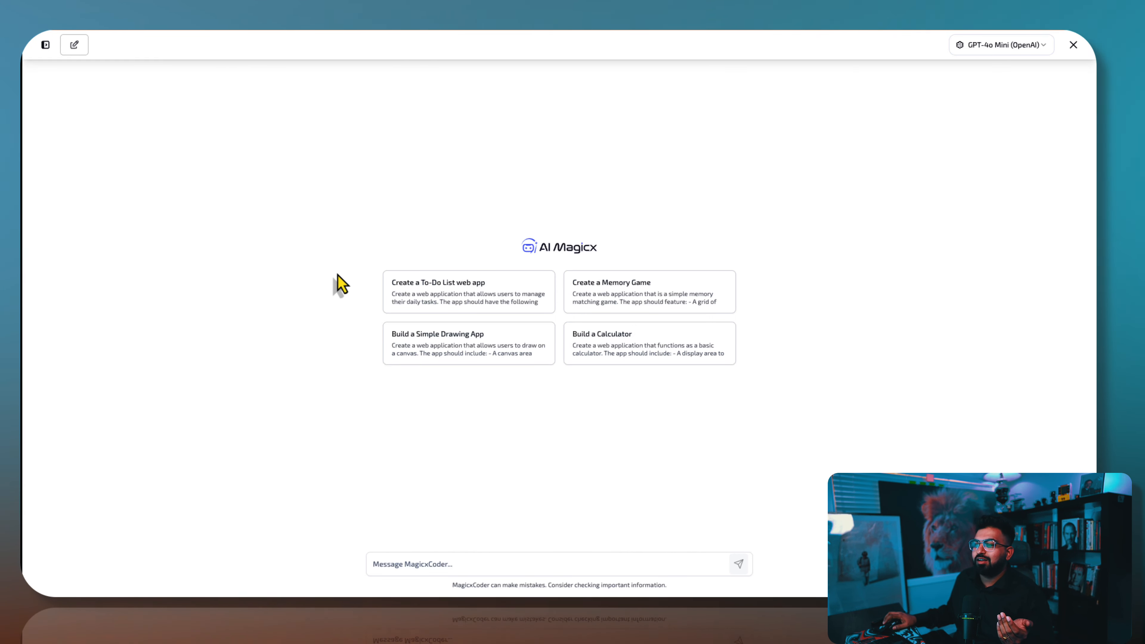
click(495, 289)
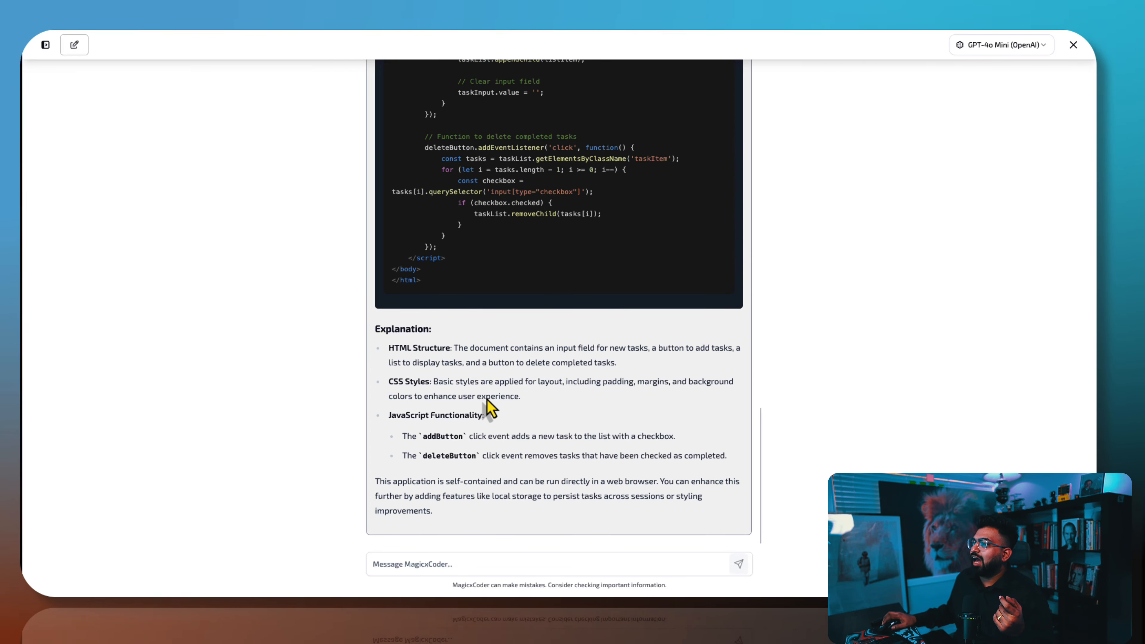
scroll(532, 366, up, 5)
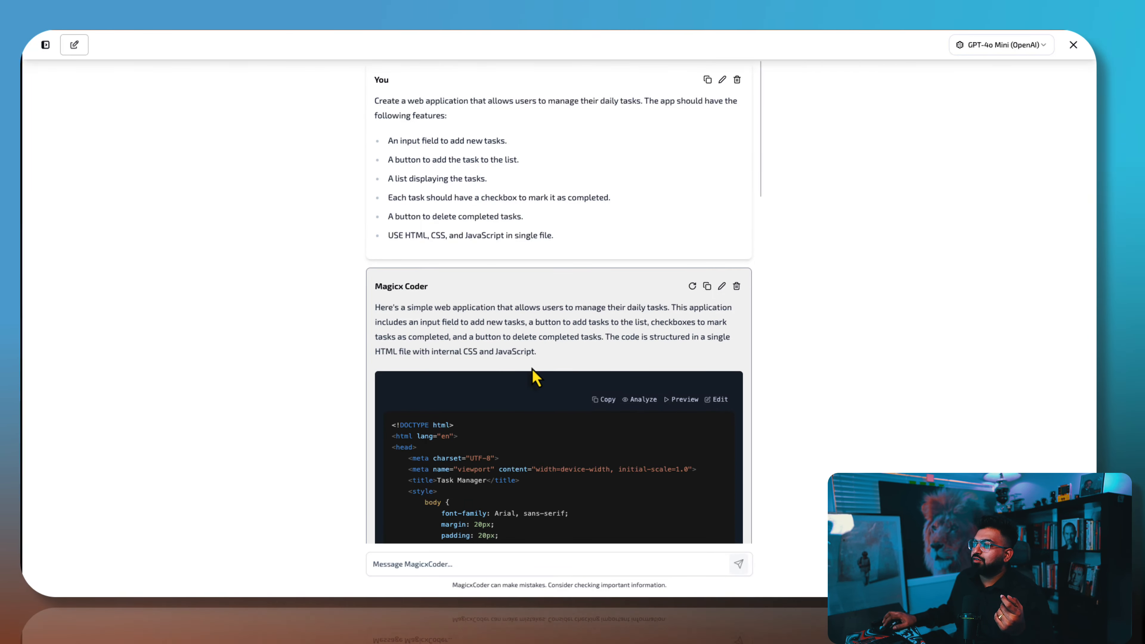
click(670, 404)
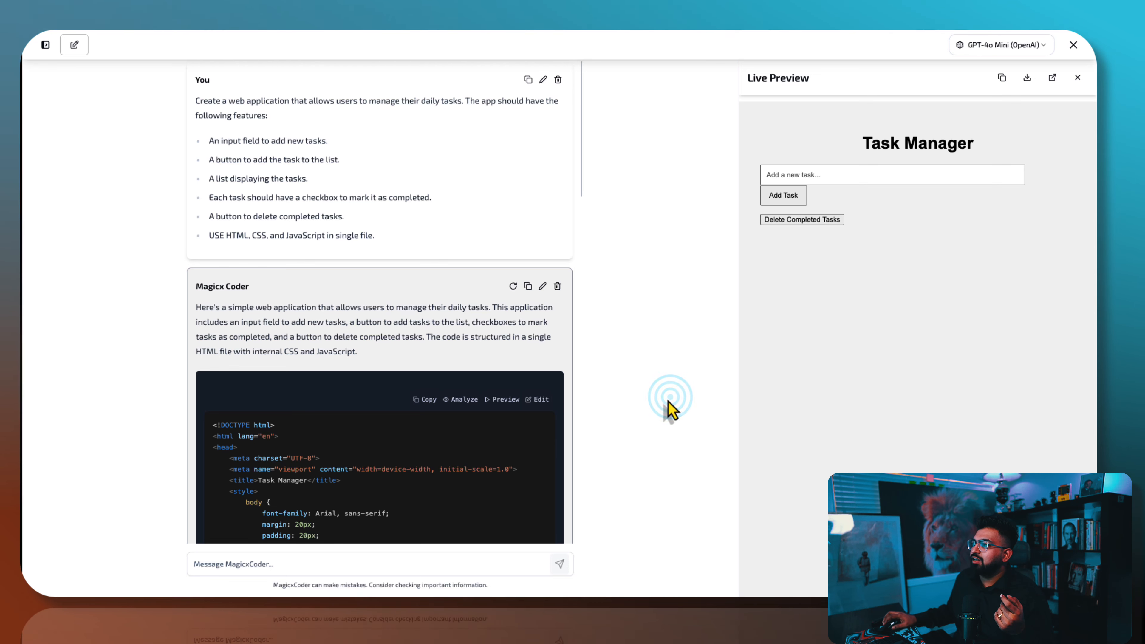
Ask the coder 'I want to make UI better, colorful' and preview the restyled app.
click(293, 569)
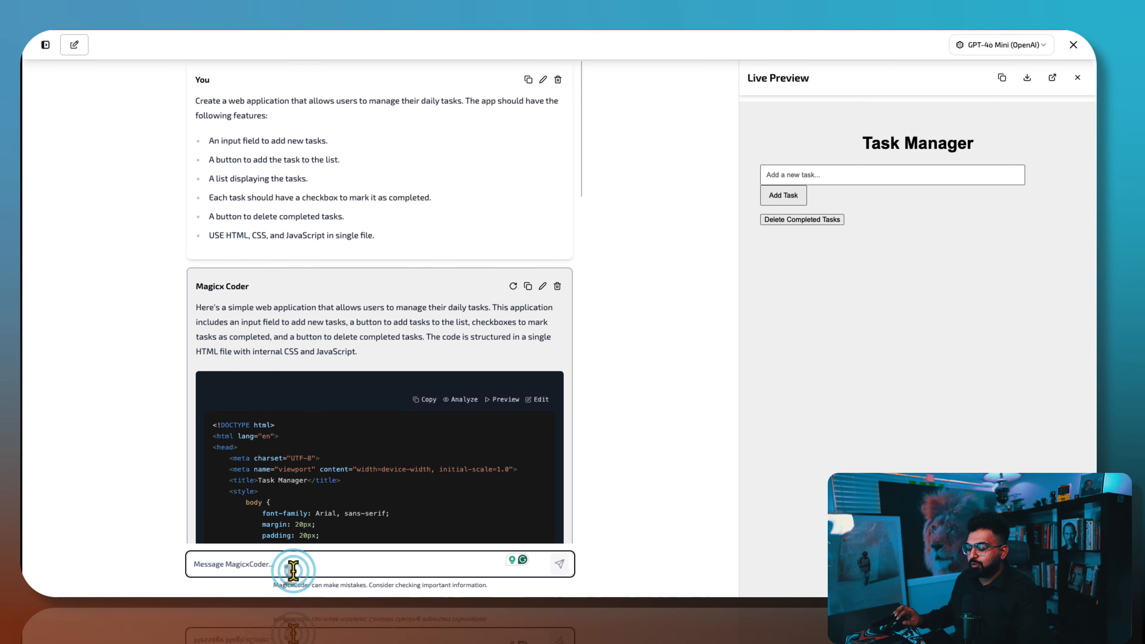
text(I wan)
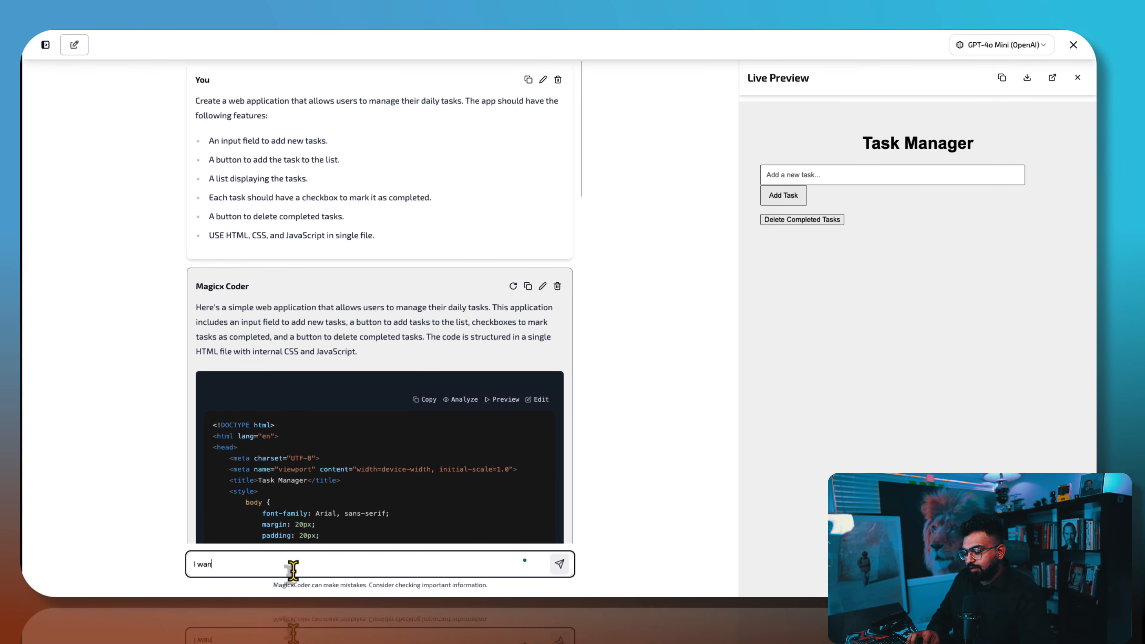
text(t to mak)
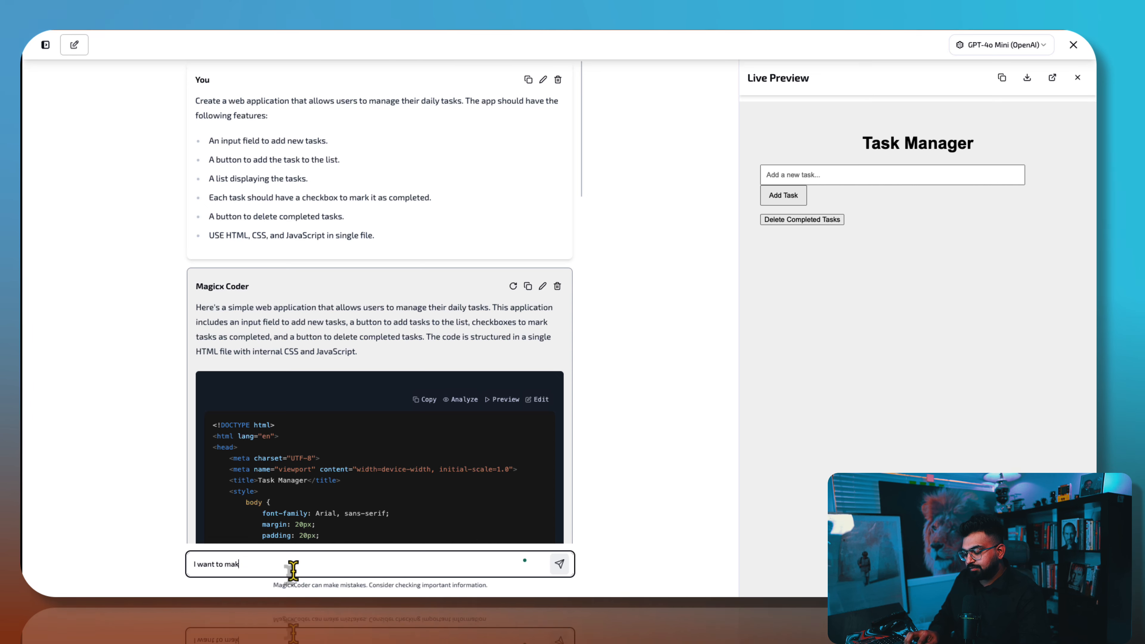
text(e UI better, colo)
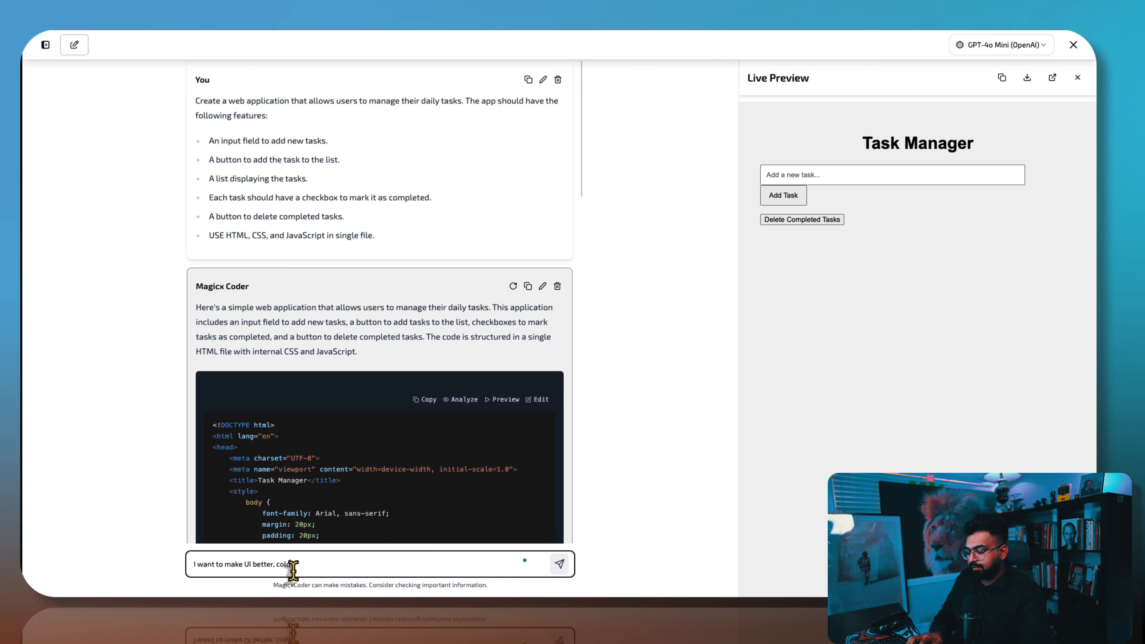
text(rful)
key(Return)
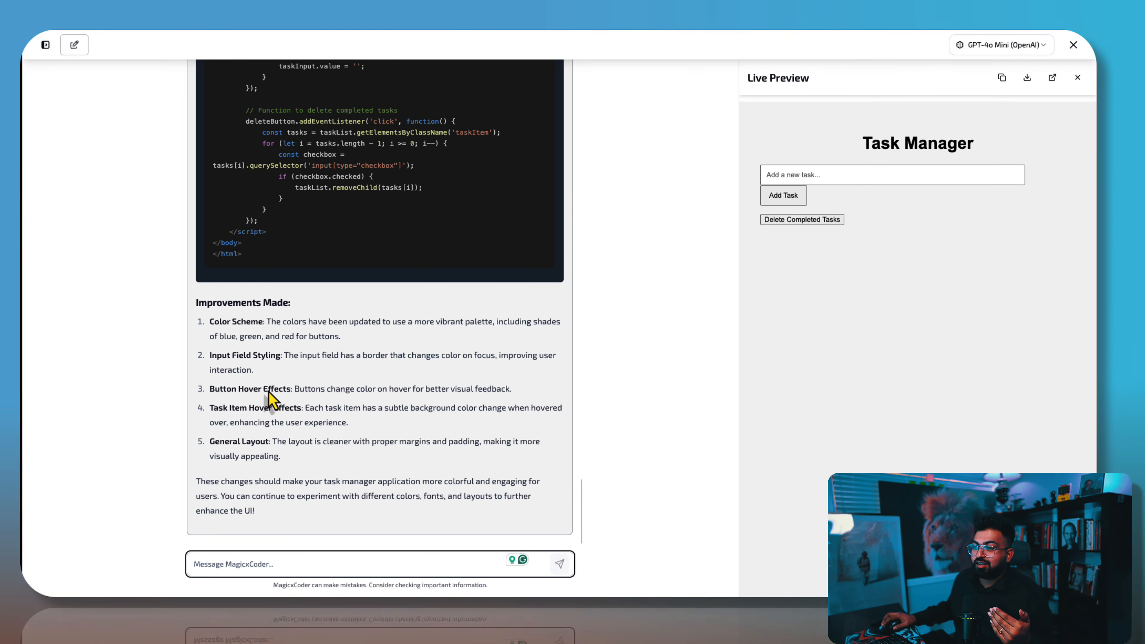
scroll(243, 389, up, 15)
scroll(254, 391, up, 6)
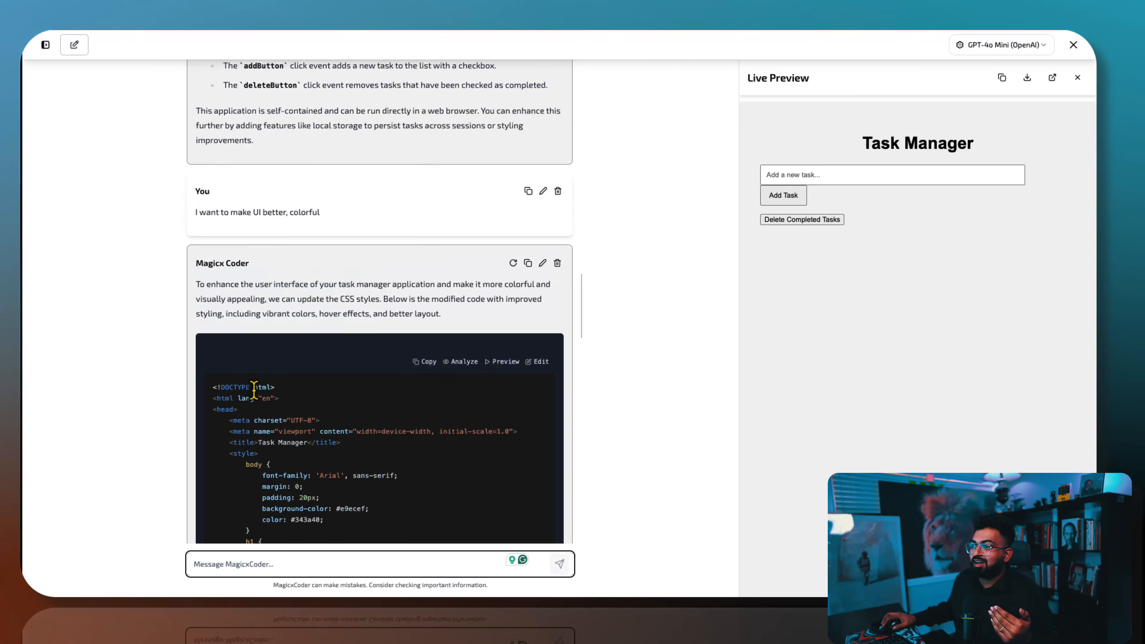
click(504, 361)
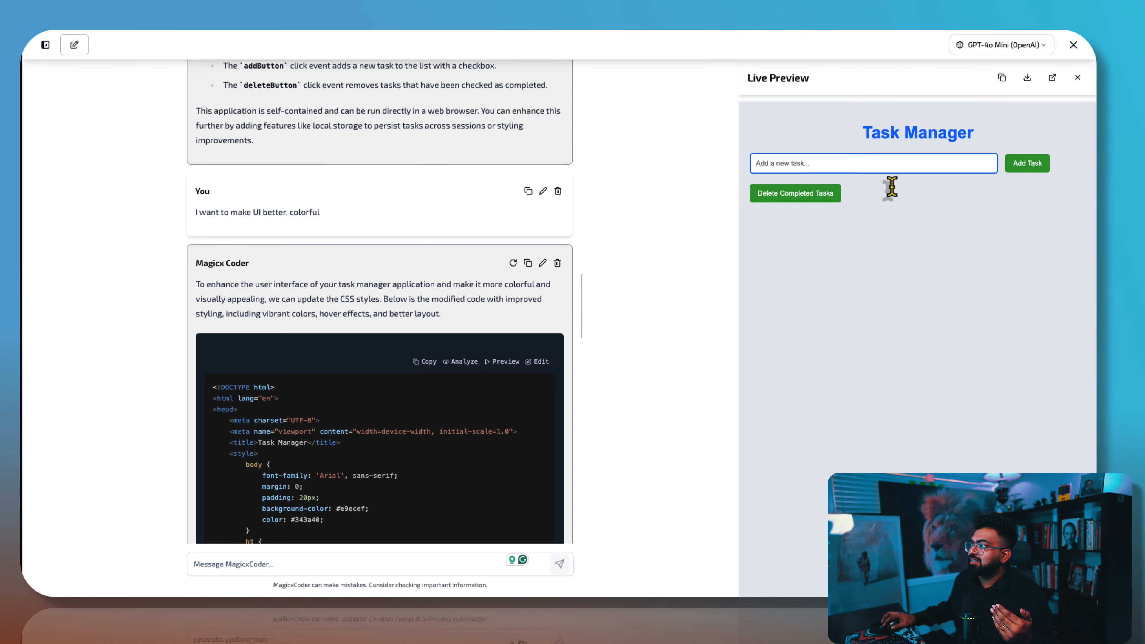
Add a 'Meta Prompting Video' task in the app and mark it completed.
click(925, 170)
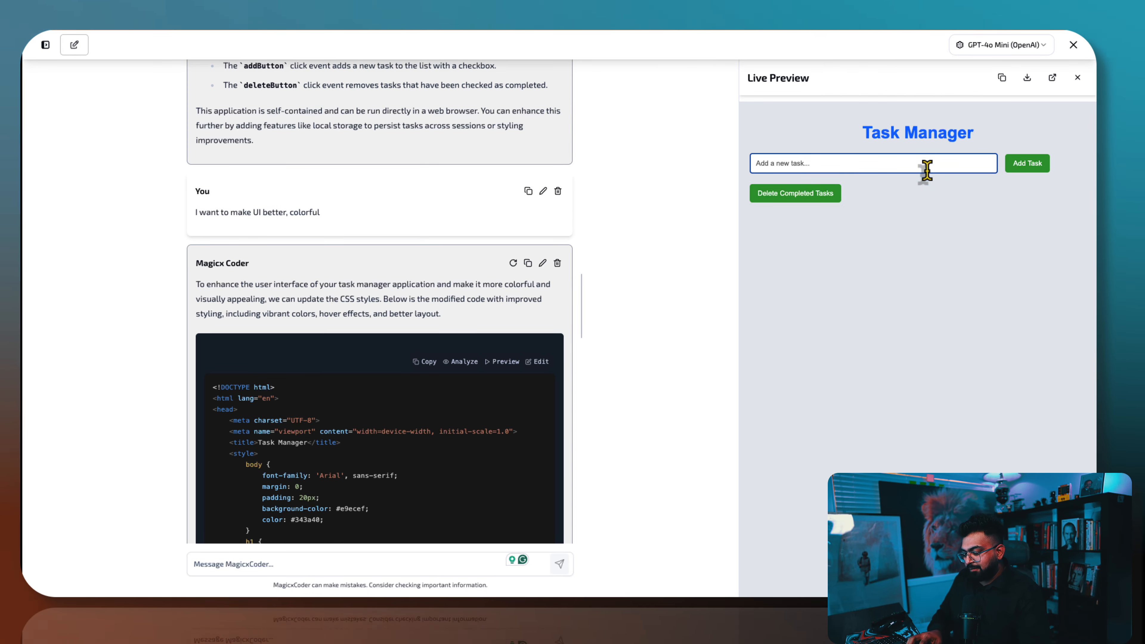
text(Meta Promp)
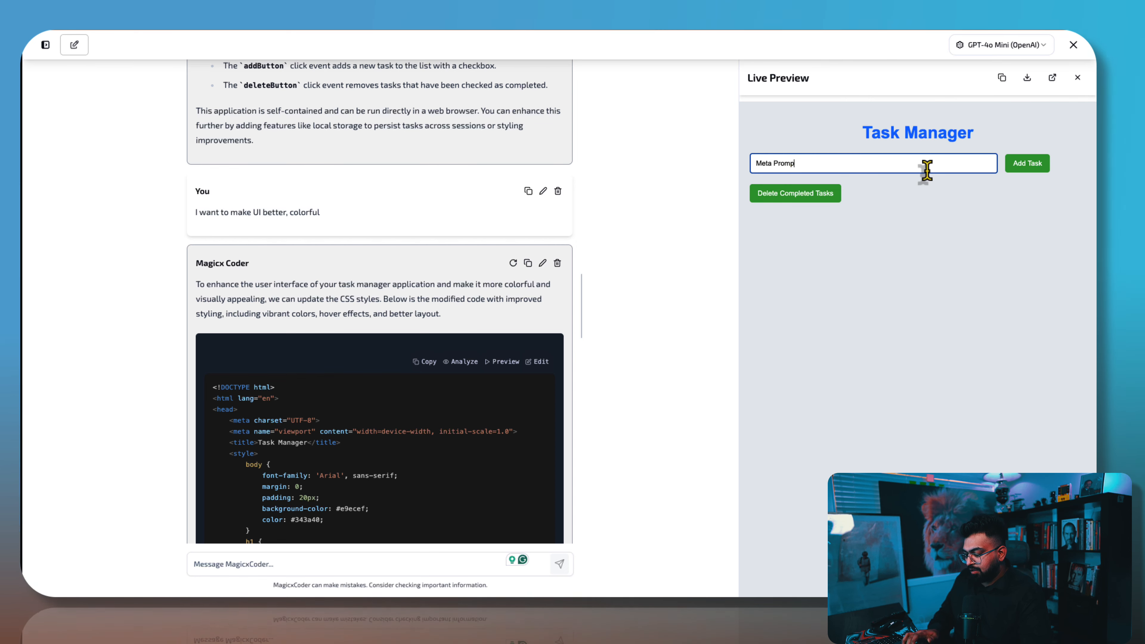
text(ting V)
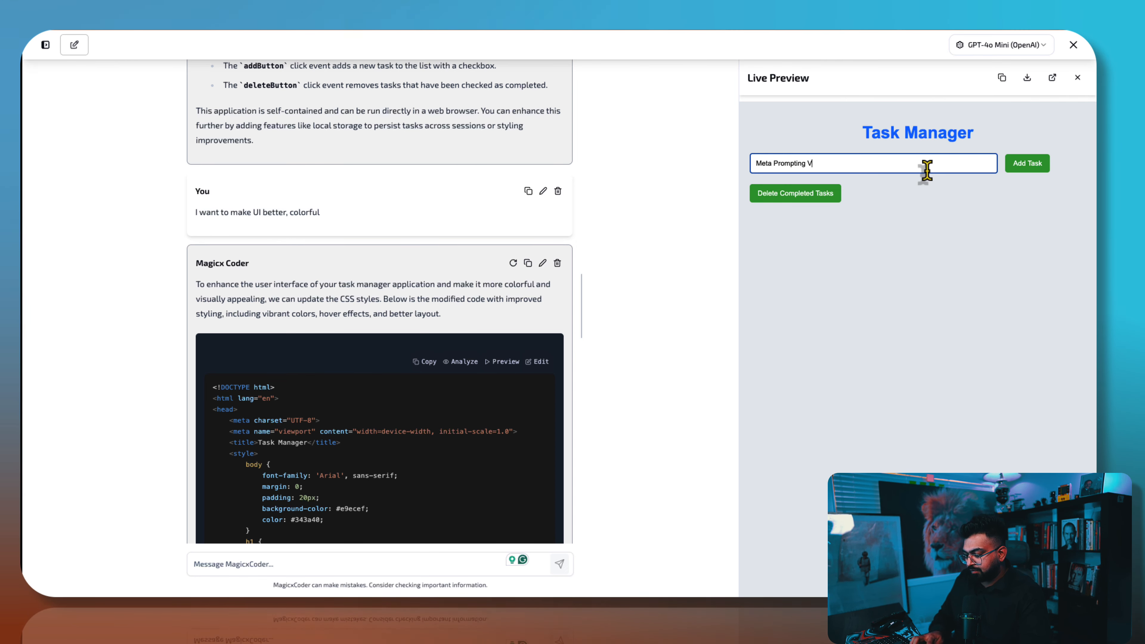
text(ideo)
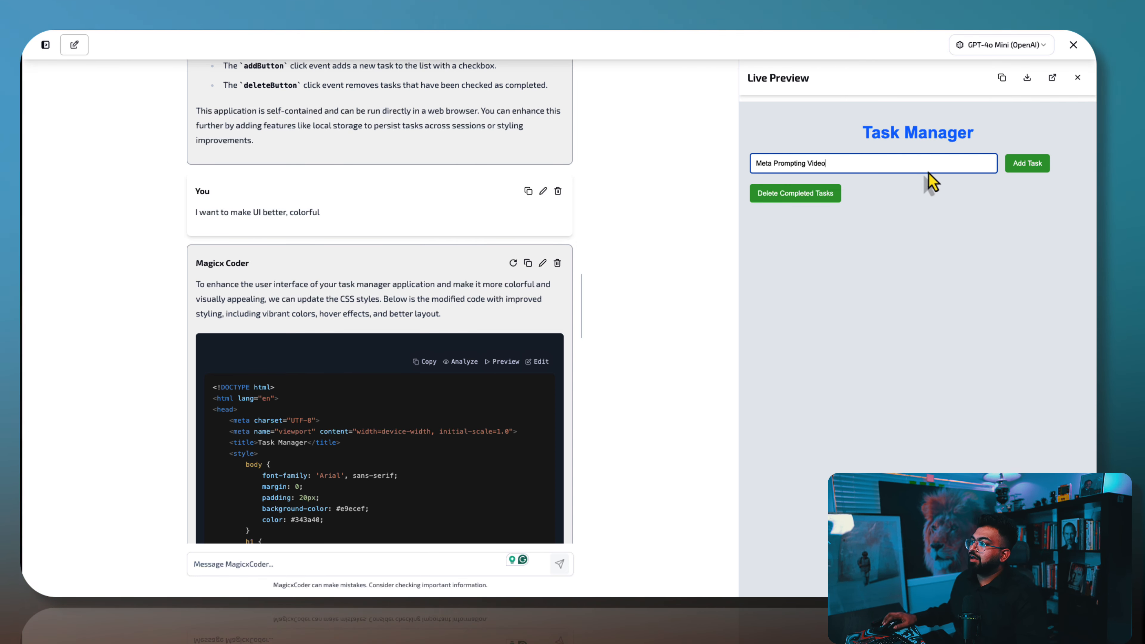
click(1012, 167)
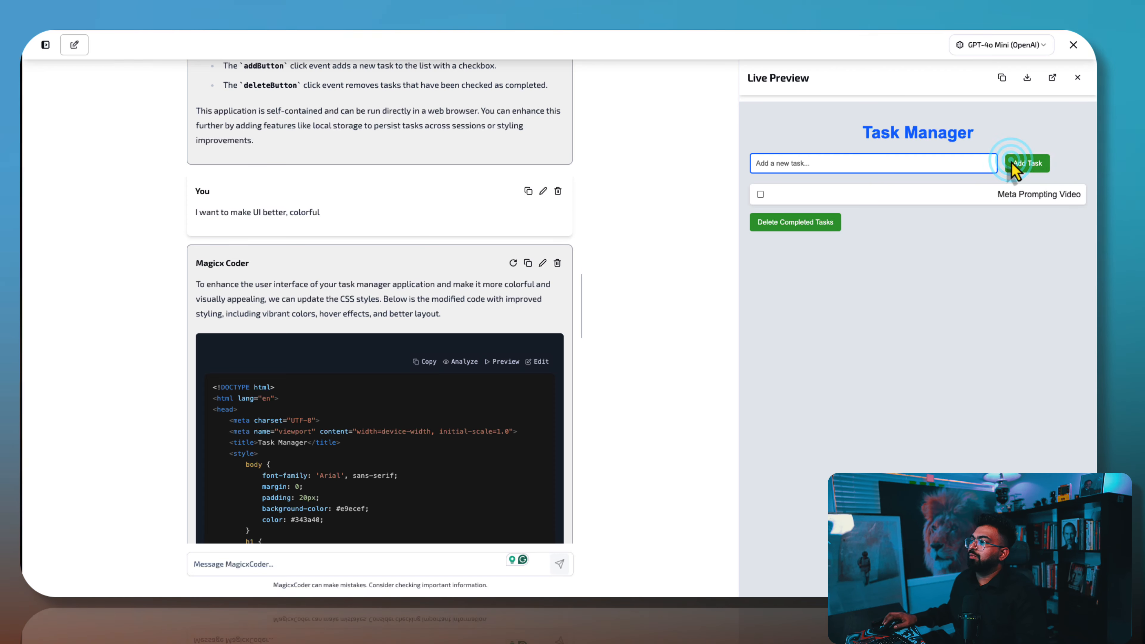
click(760, 194)
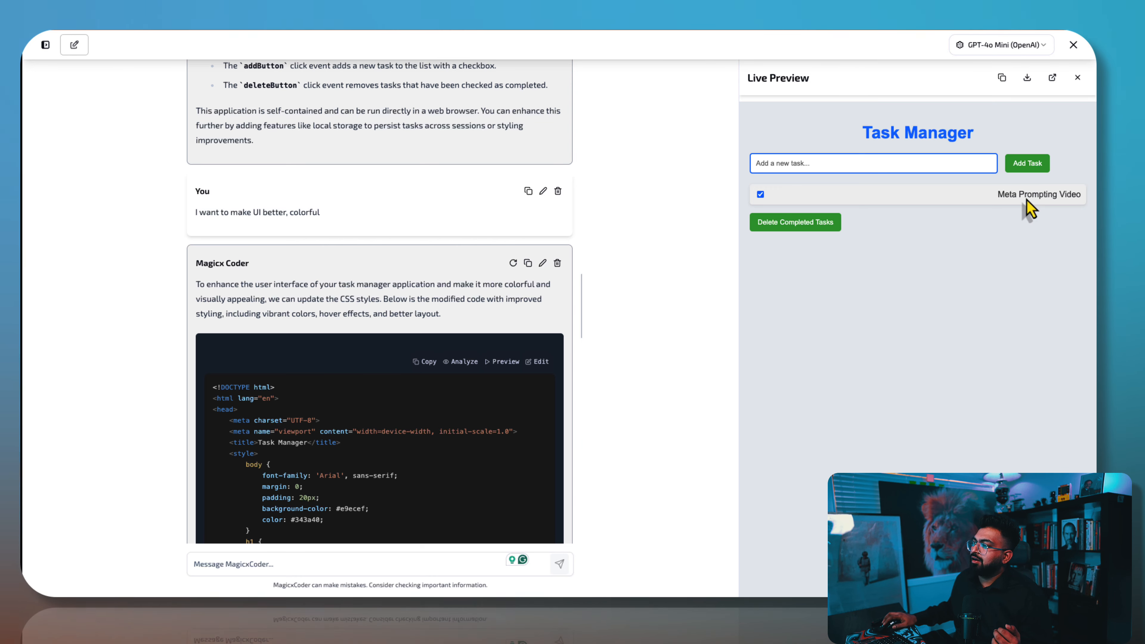
Request a strike animation for checked tasks and a deadline feature from the coder.
click(280, 559)
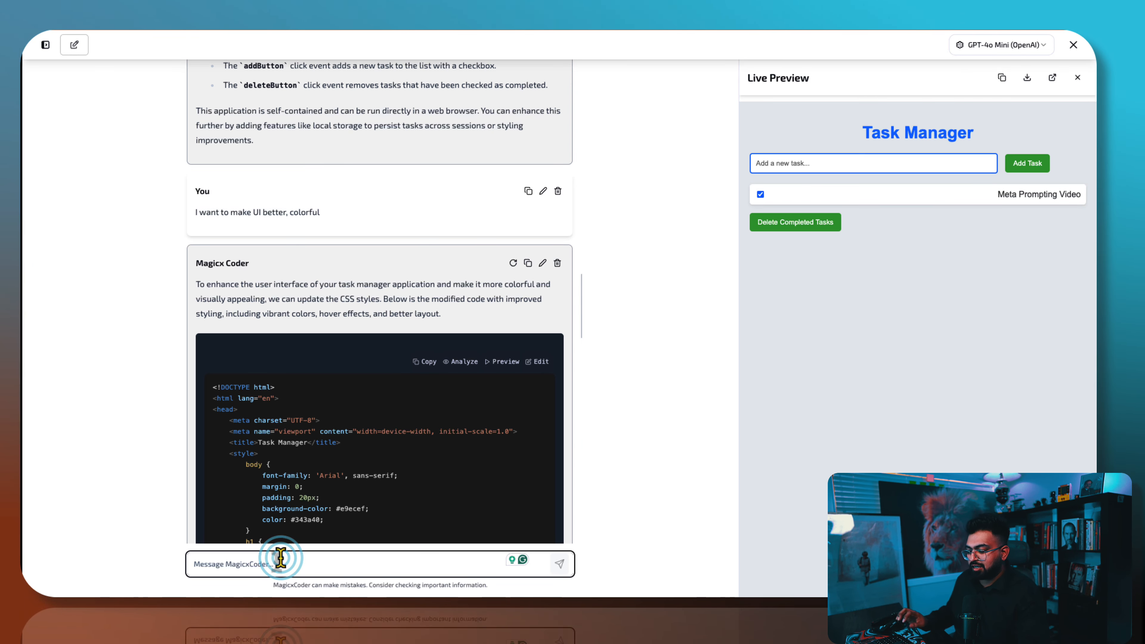
text(I wan)
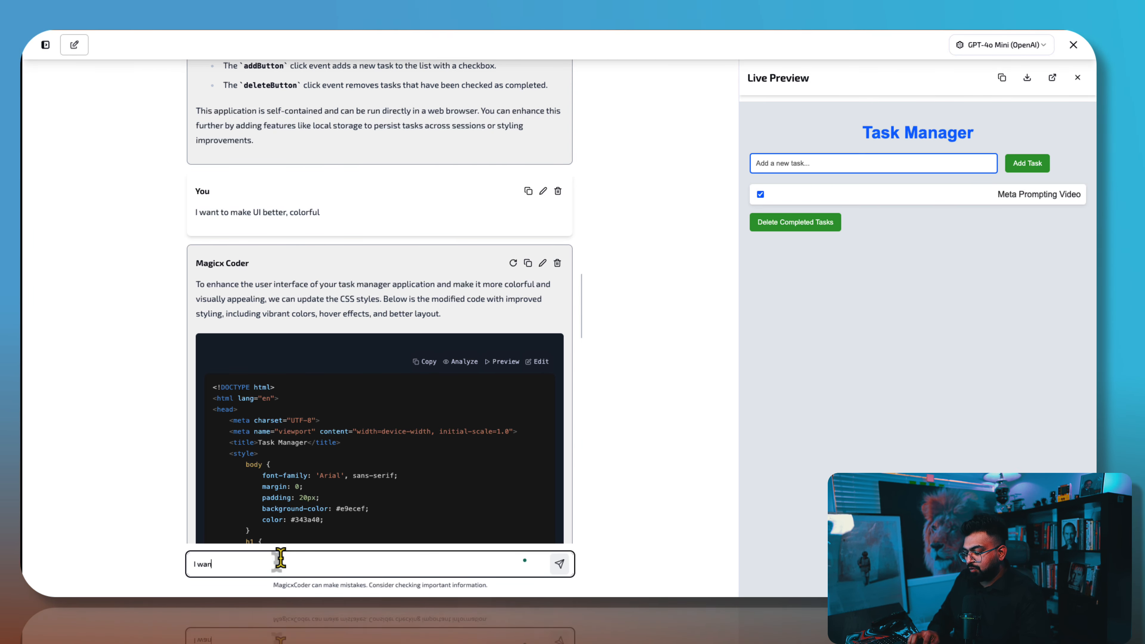
text(t strike animation when checked. ALso implement deadline feature)
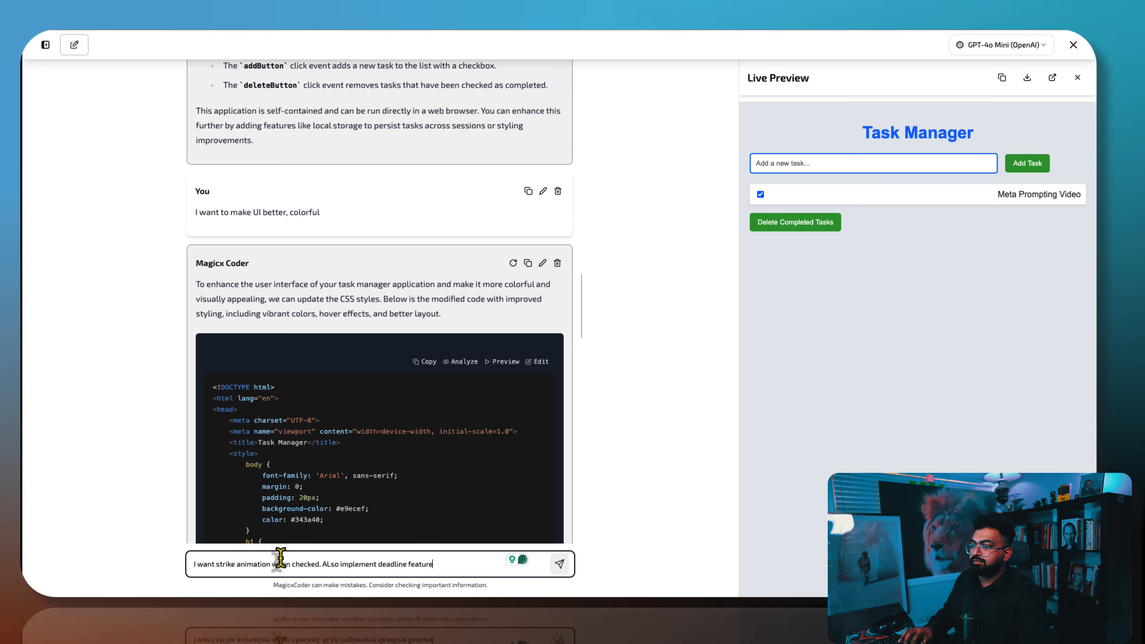
key(Return)
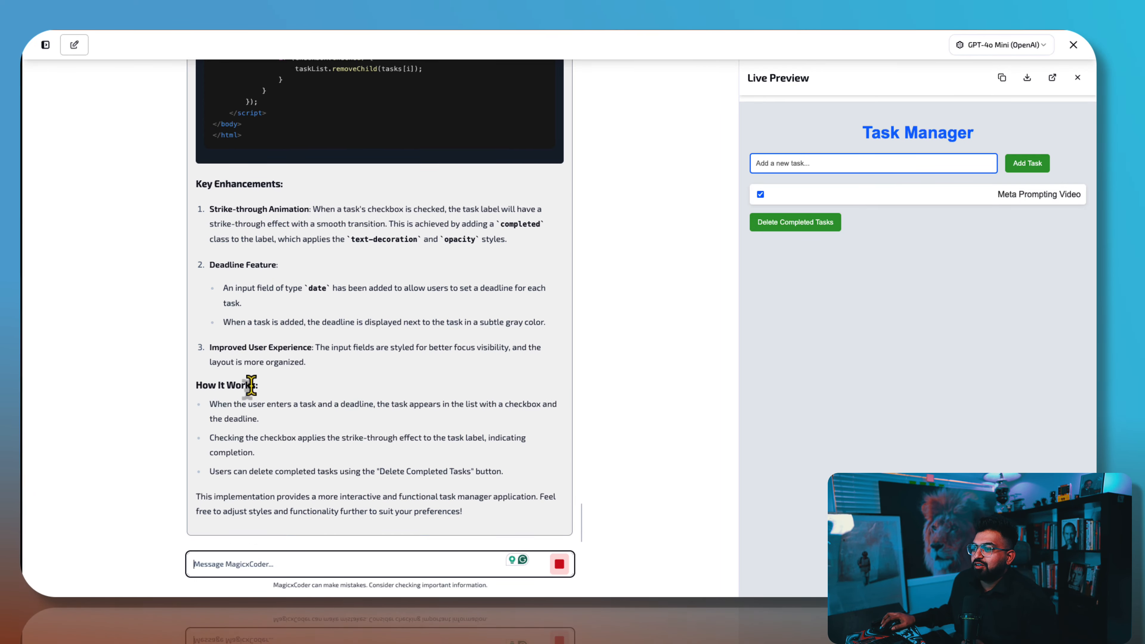
scroll(251, 385, up, 20)
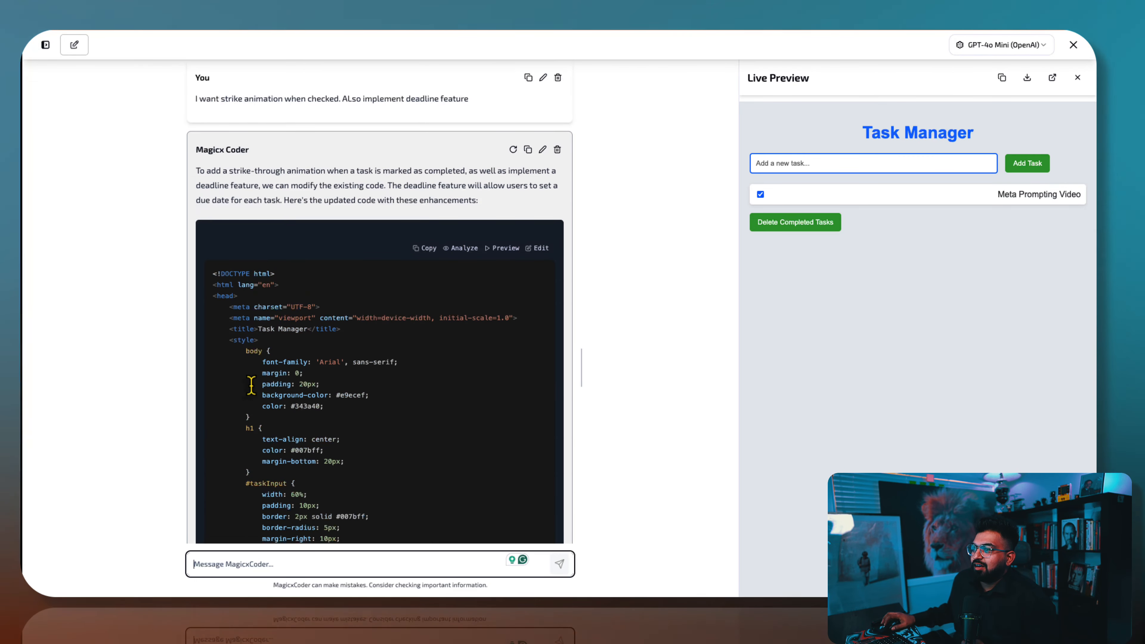
Preview the updated app and add a 'Meta Promptn' task with a September 2024 deadline.
click(514, 250)
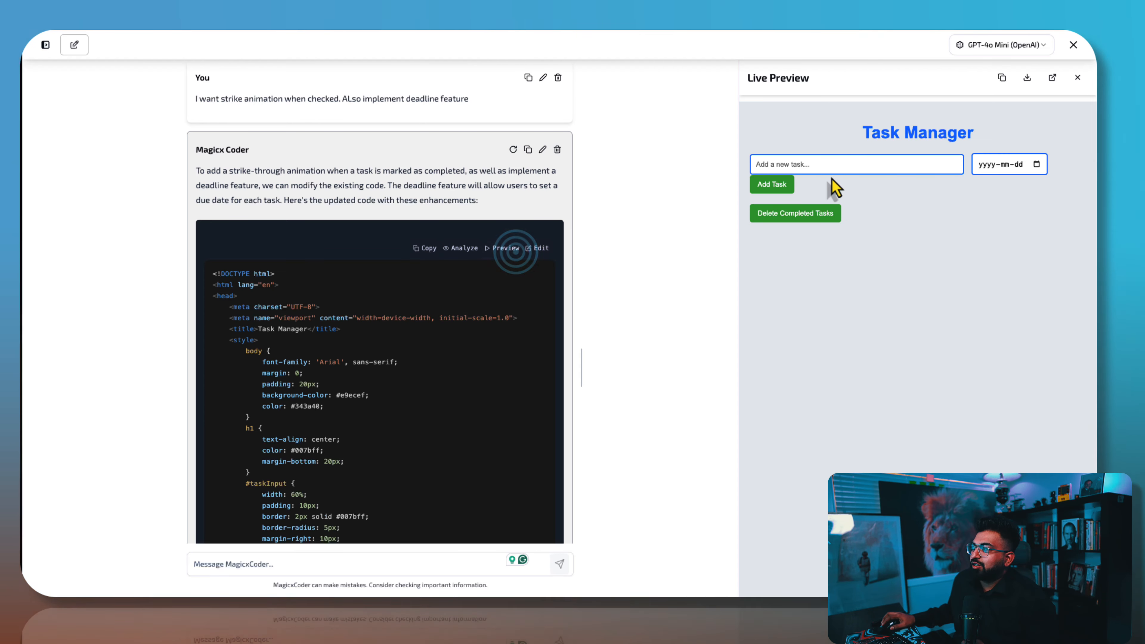
click(902, 160)
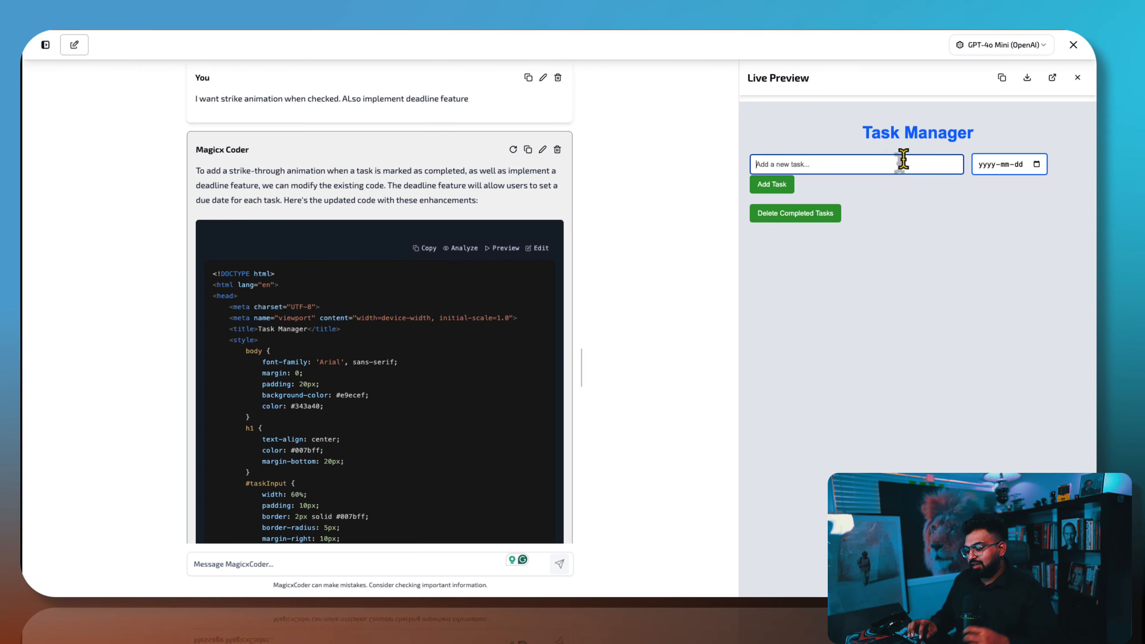
text(Meta Prompt)
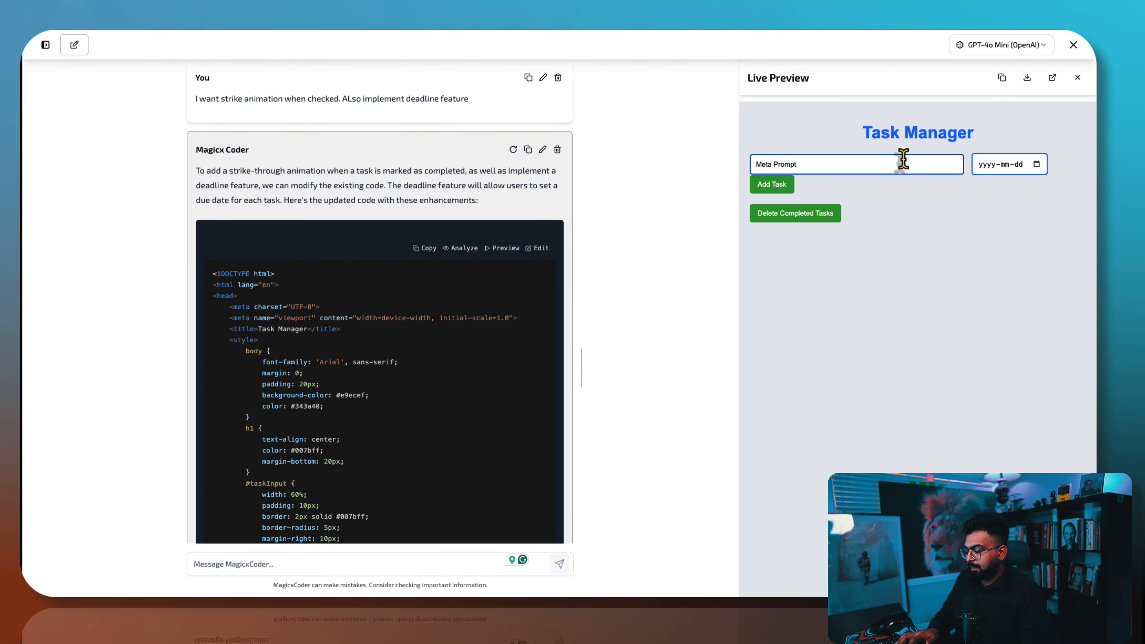
text(ng)
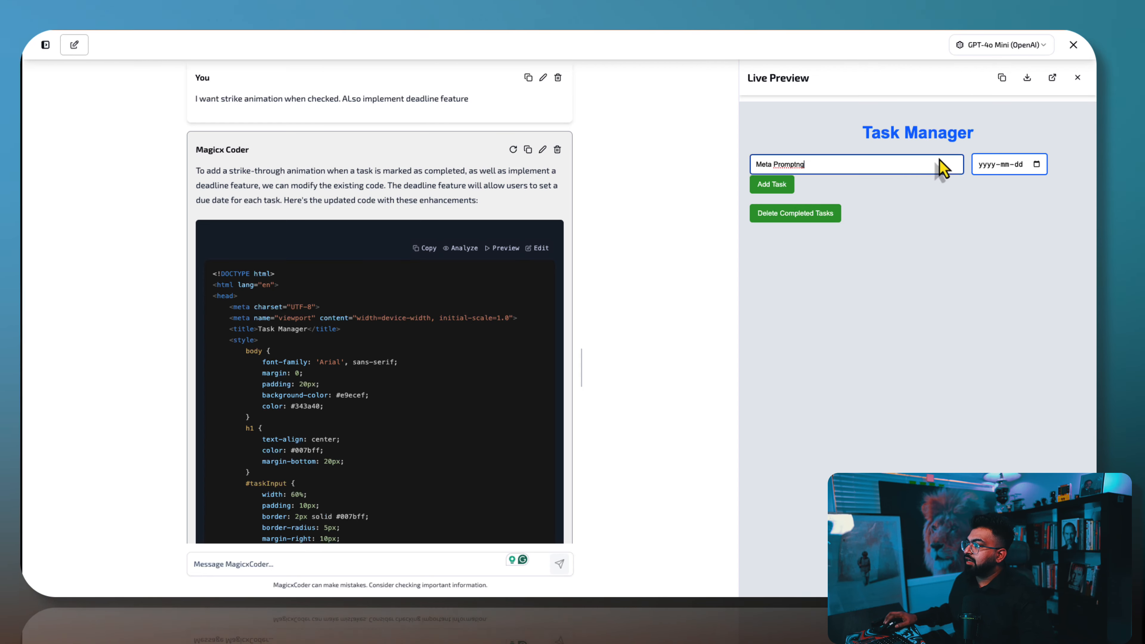
click(1036, 164)
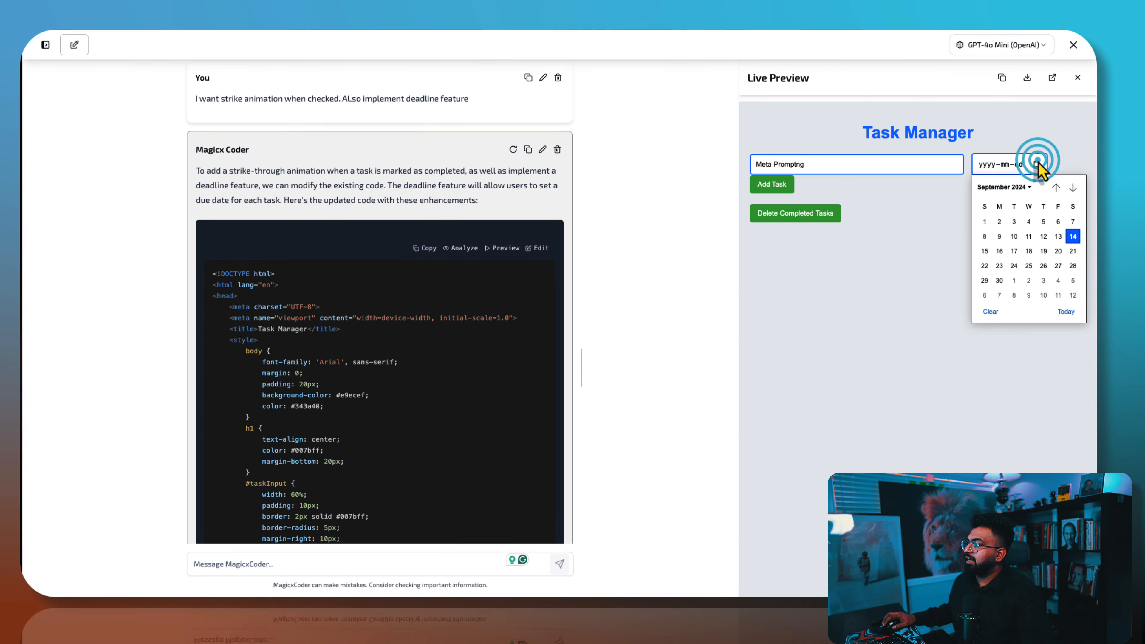
click(1073, 251)
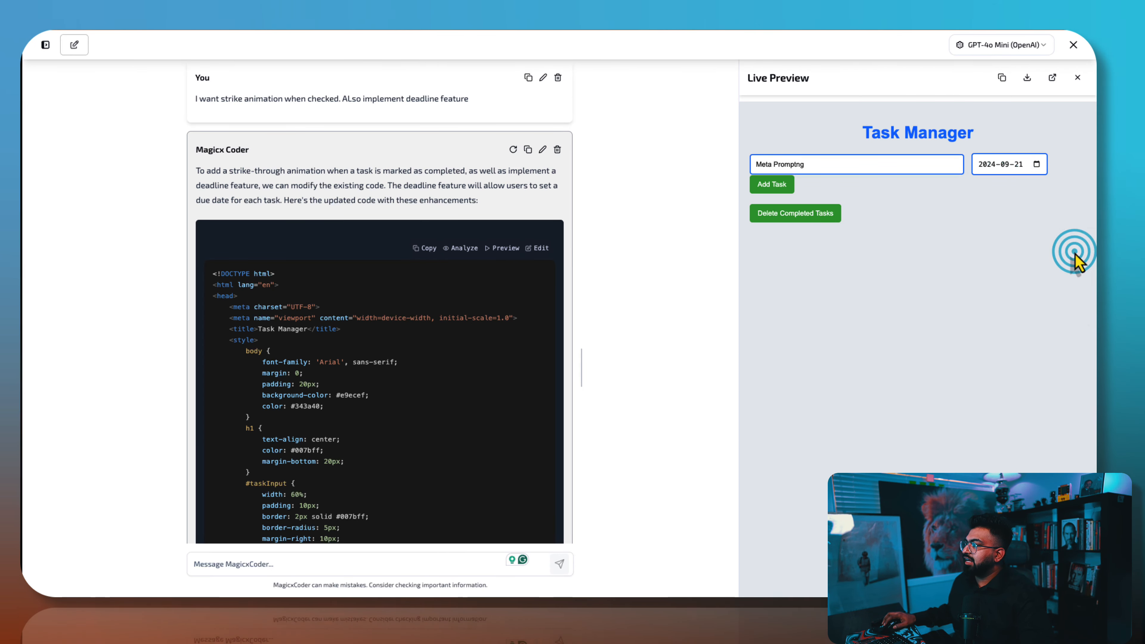
click(777, 185)
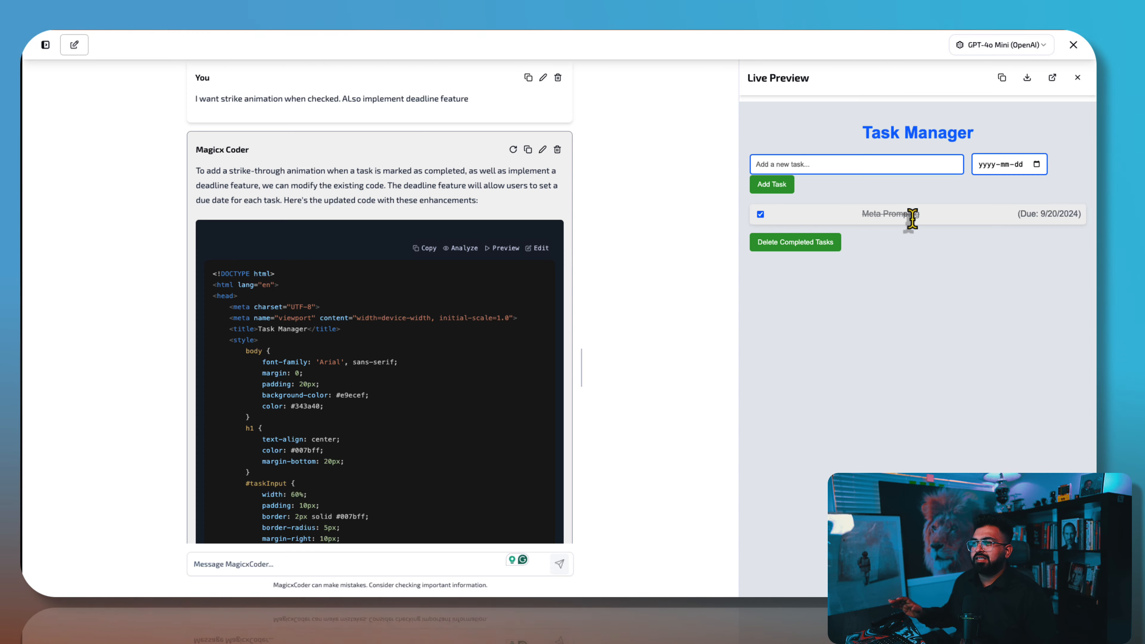
Open the earlier MetaPrompting conversation and run its MetaPrompting App in the preview.
click(47, 44)
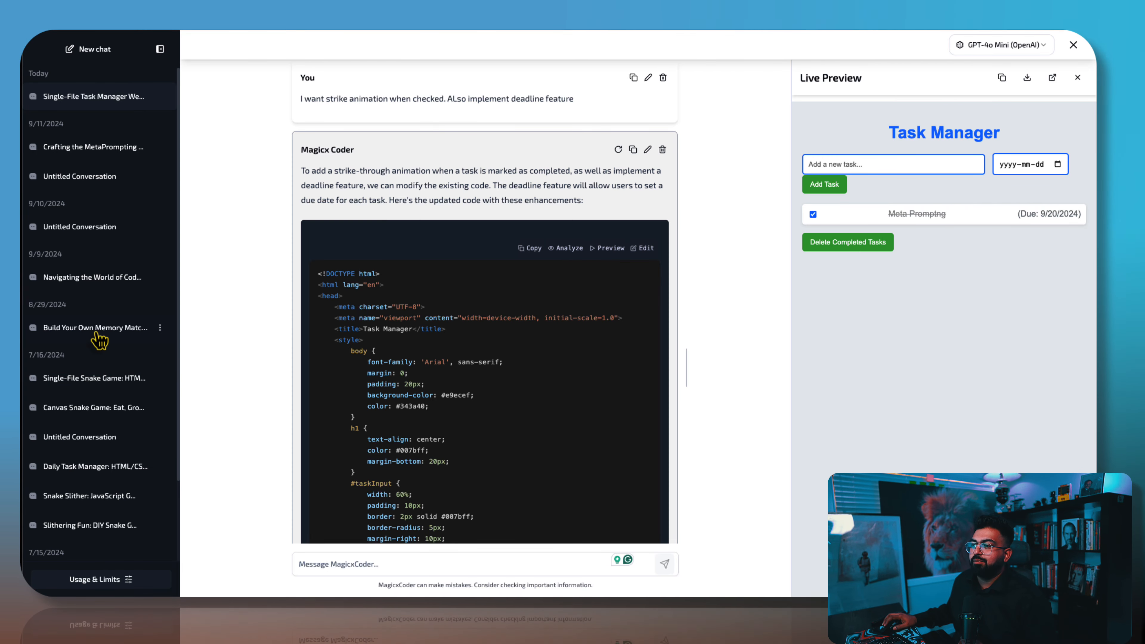
click(97, 149)
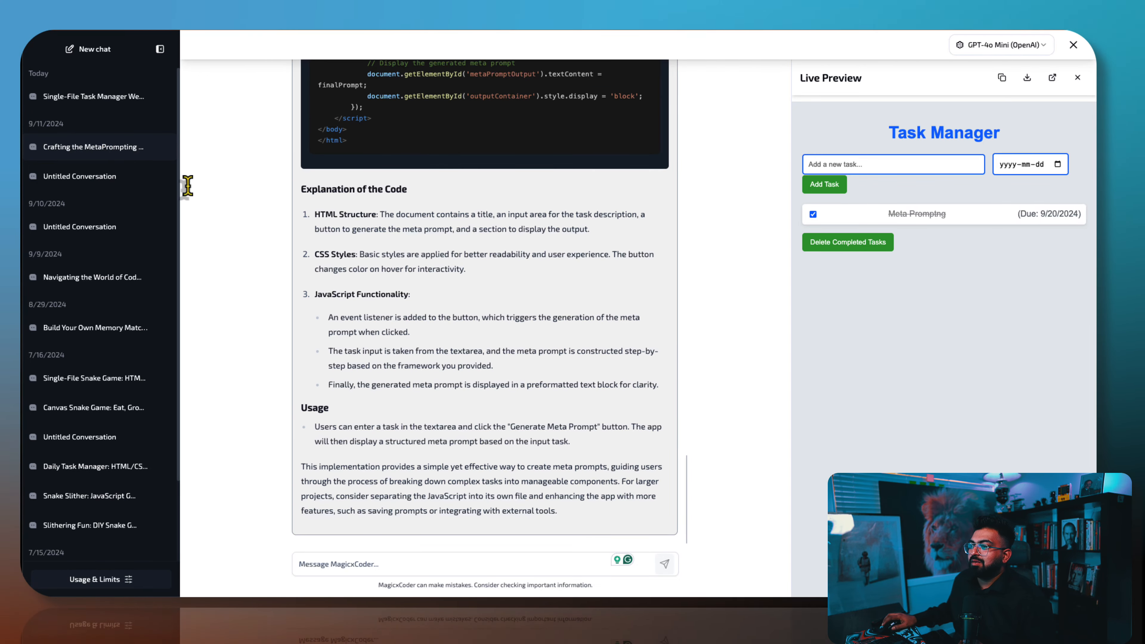
scroll(446, 310, up, 15)
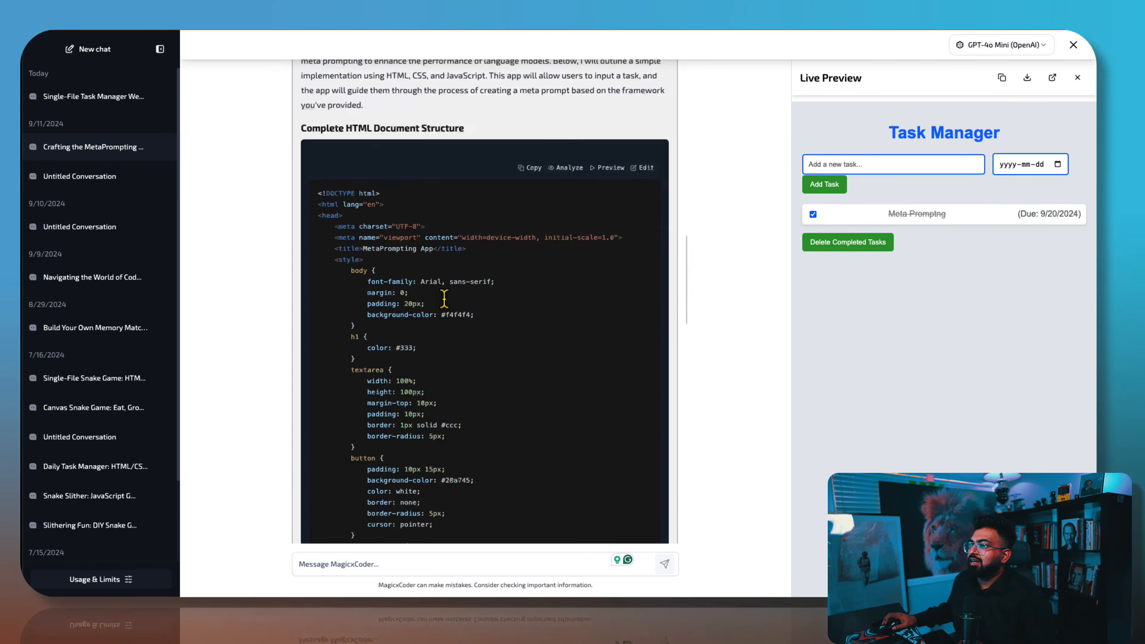
scroll(444, 298, down, 15)
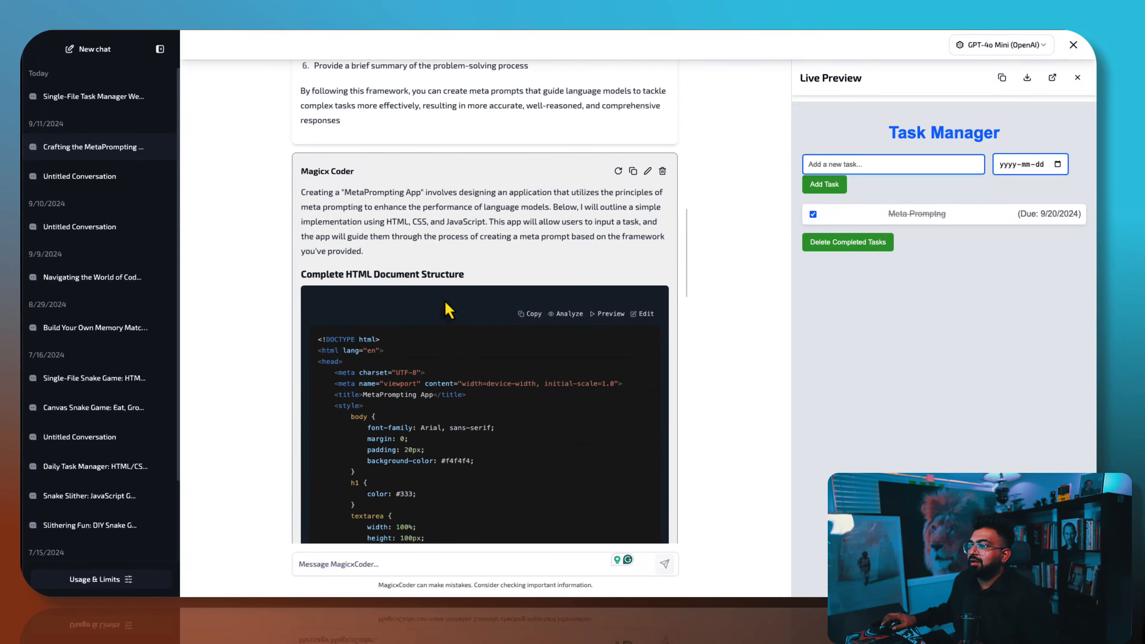
click(608, 315)
Try entering a task in the MetaPrompting App, then leave Magicx Coder.
click(829, 195)
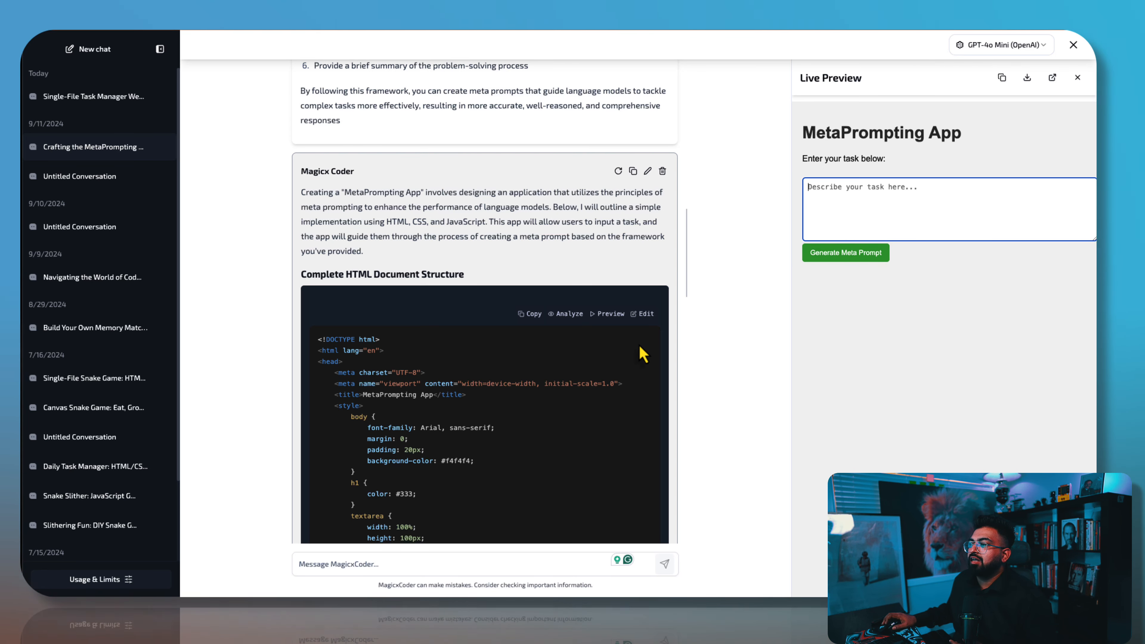
scroll(642, 354, down, 3)
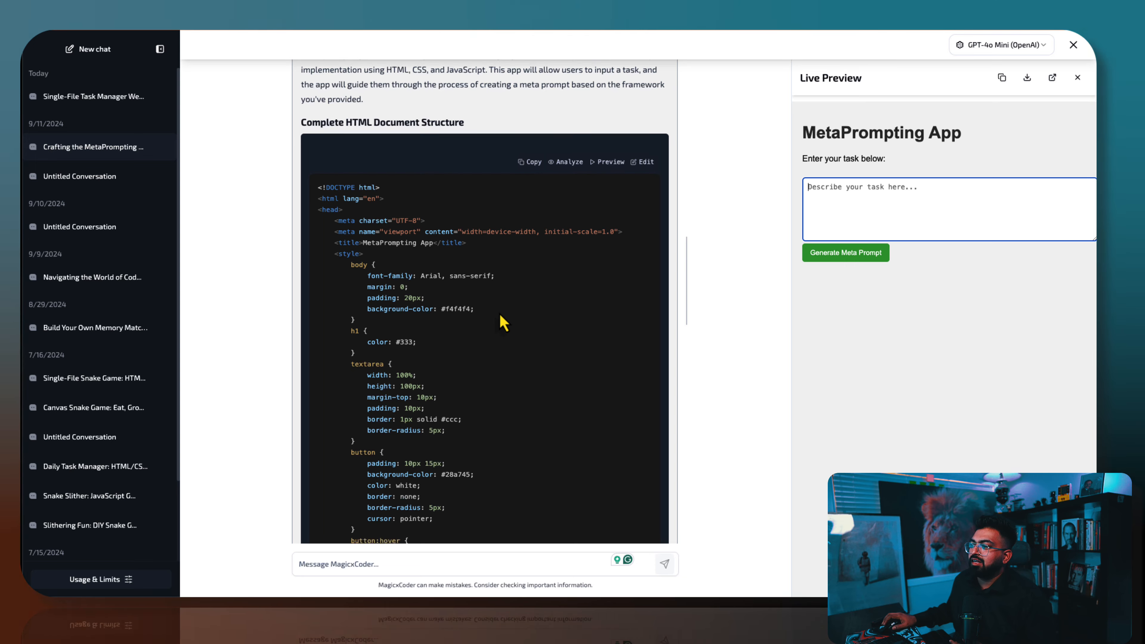
scroll(503, 323, up, 4)
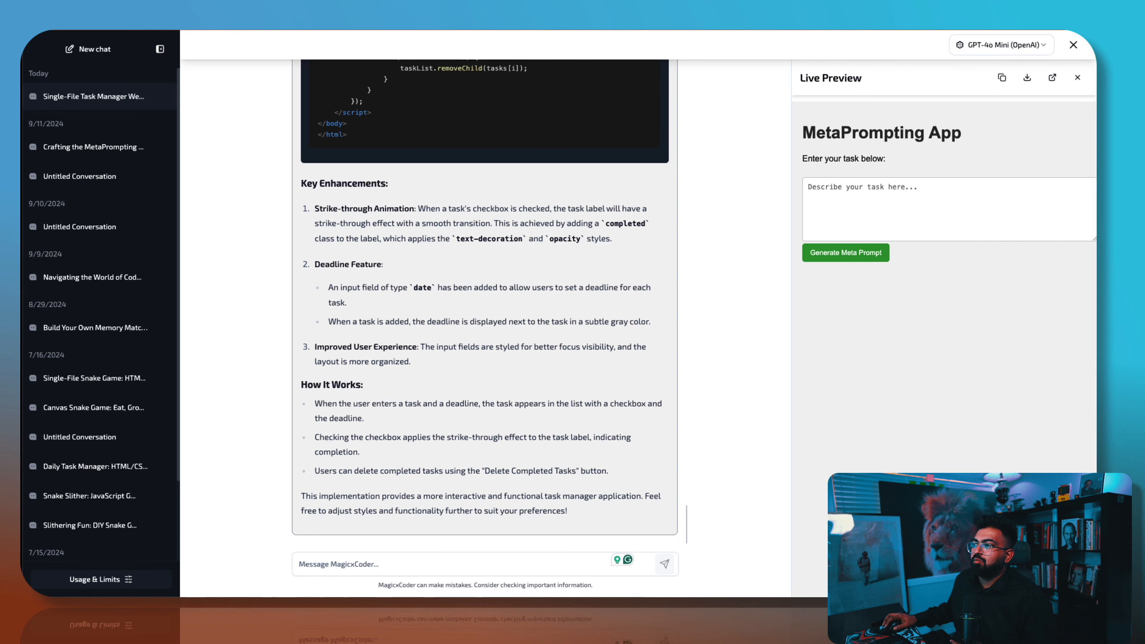
click(88, 49)
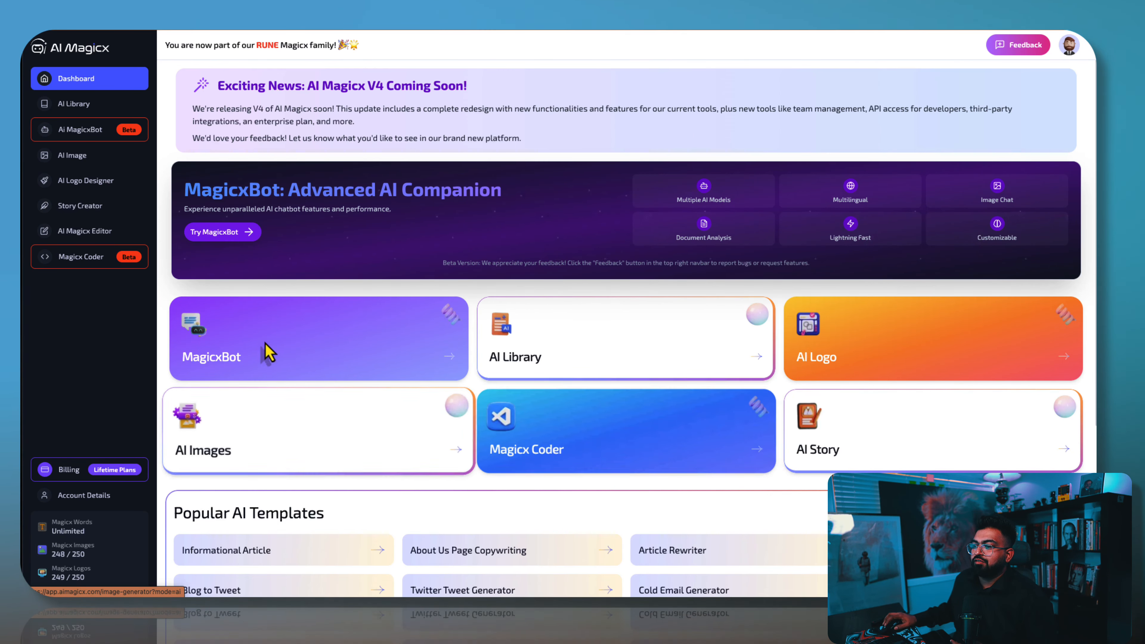
Review AI Magicx's Spark, Myst and Rune lifetime plans ($59, $89, $139) and compare their features.
click(82, 471)
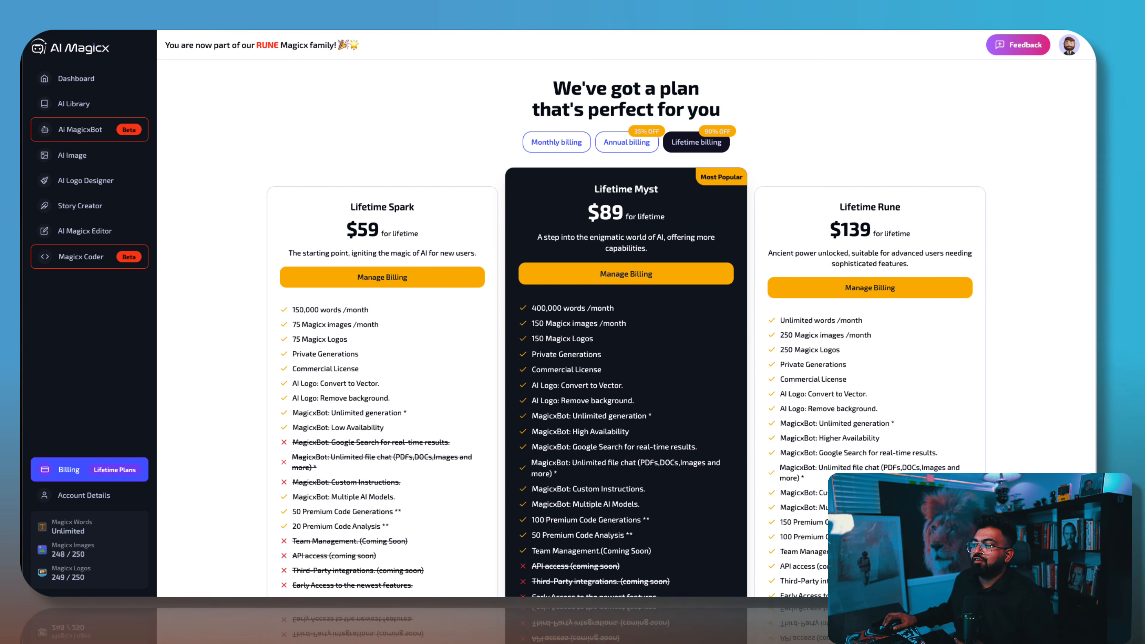
scroll(609, 378, down, 1)
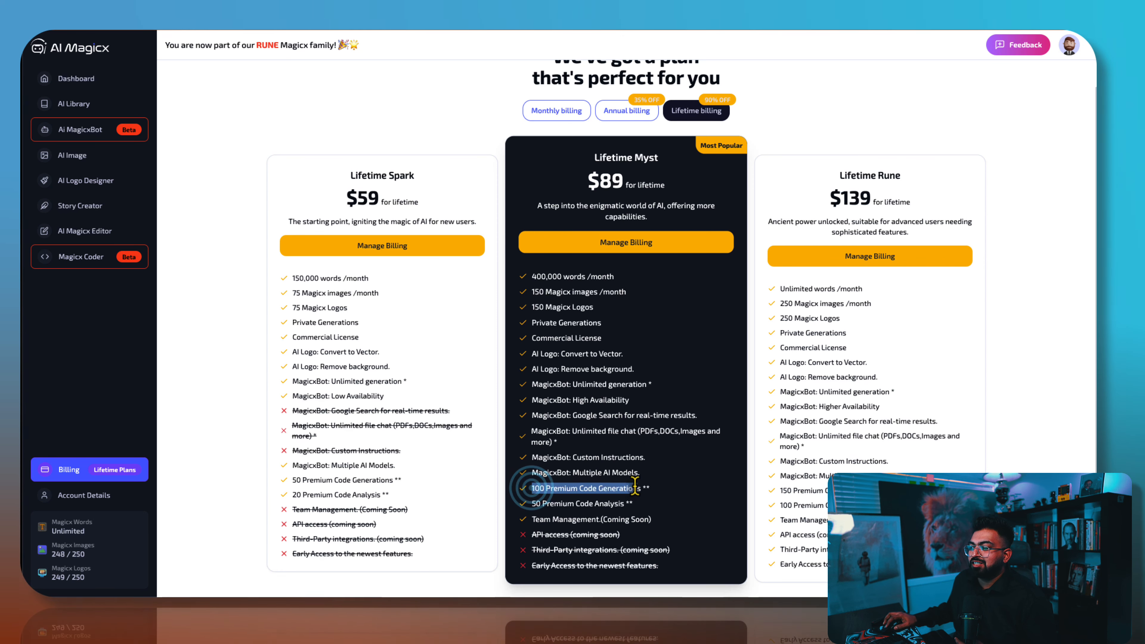
scroll(501, 532, down, 2)
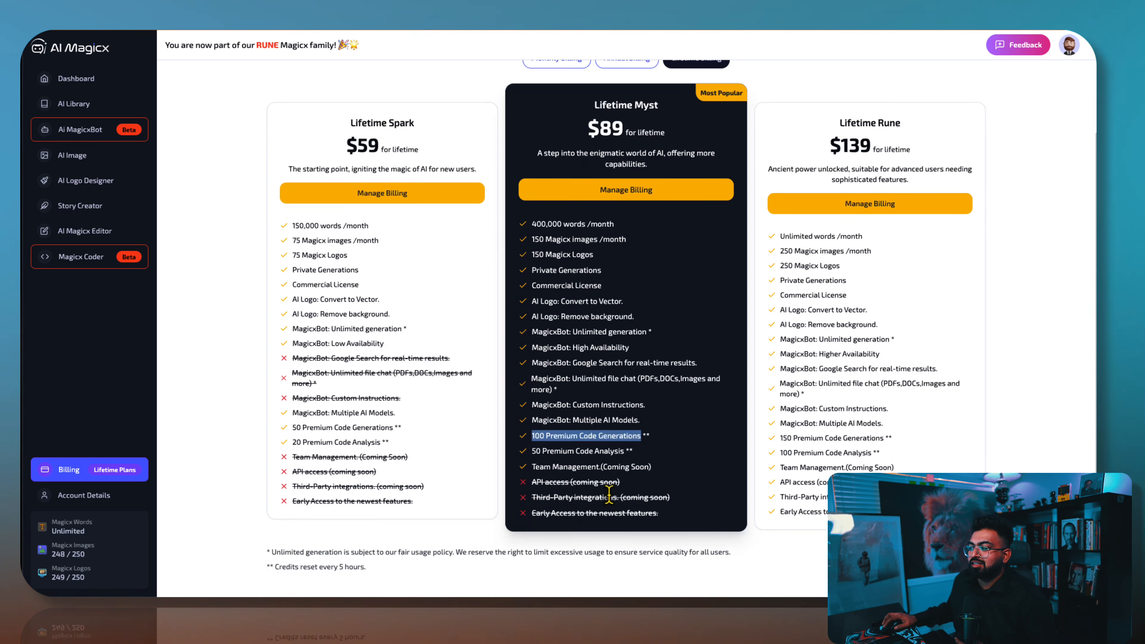
click(275, 569)
drag(286, 569, 364, 569)
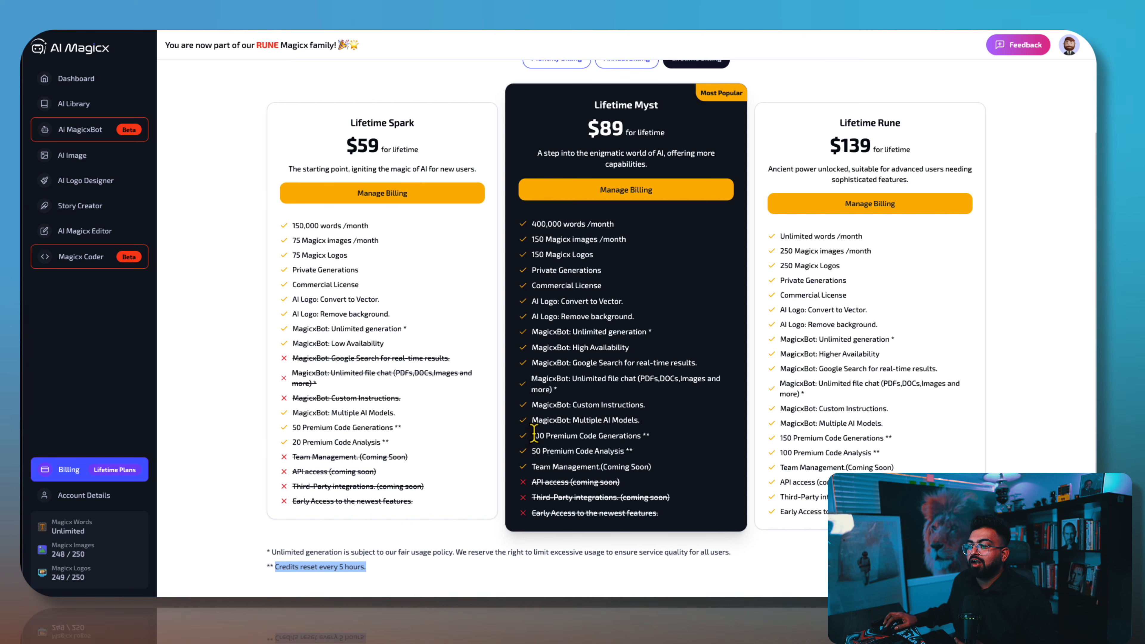
triple_click(533, 433)
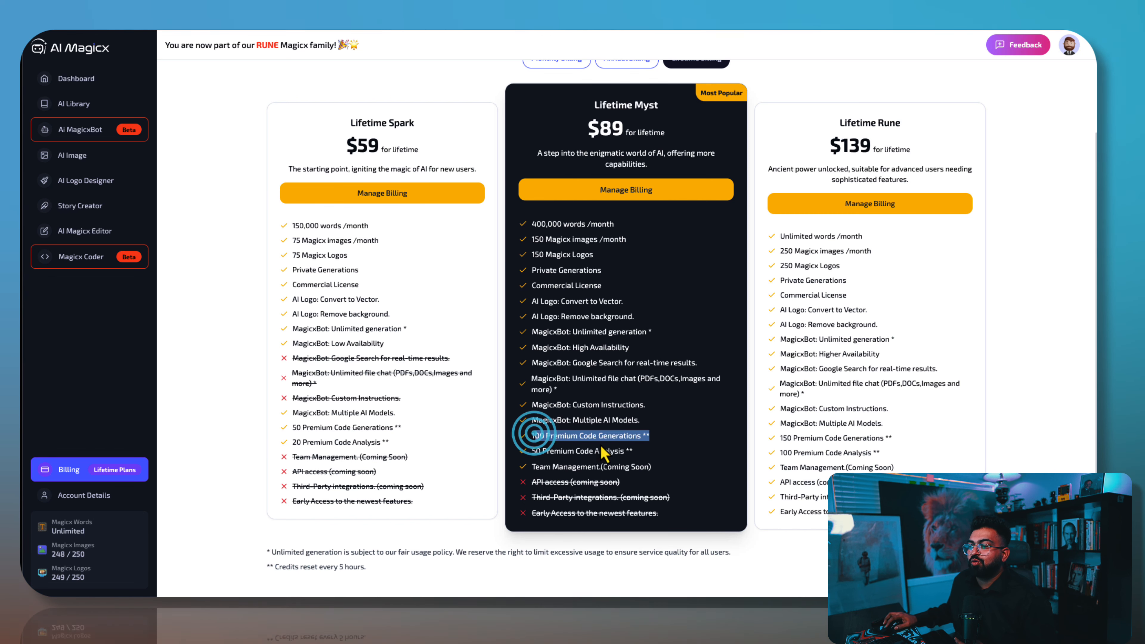
click(620, 446)
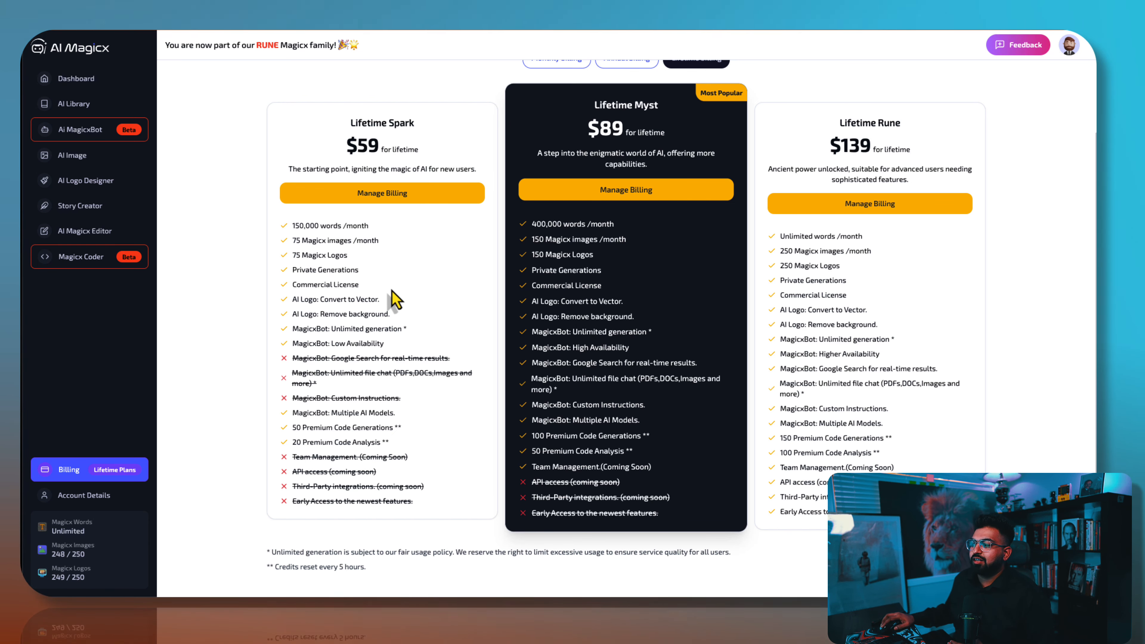
scroll(396, 298, up, 3)
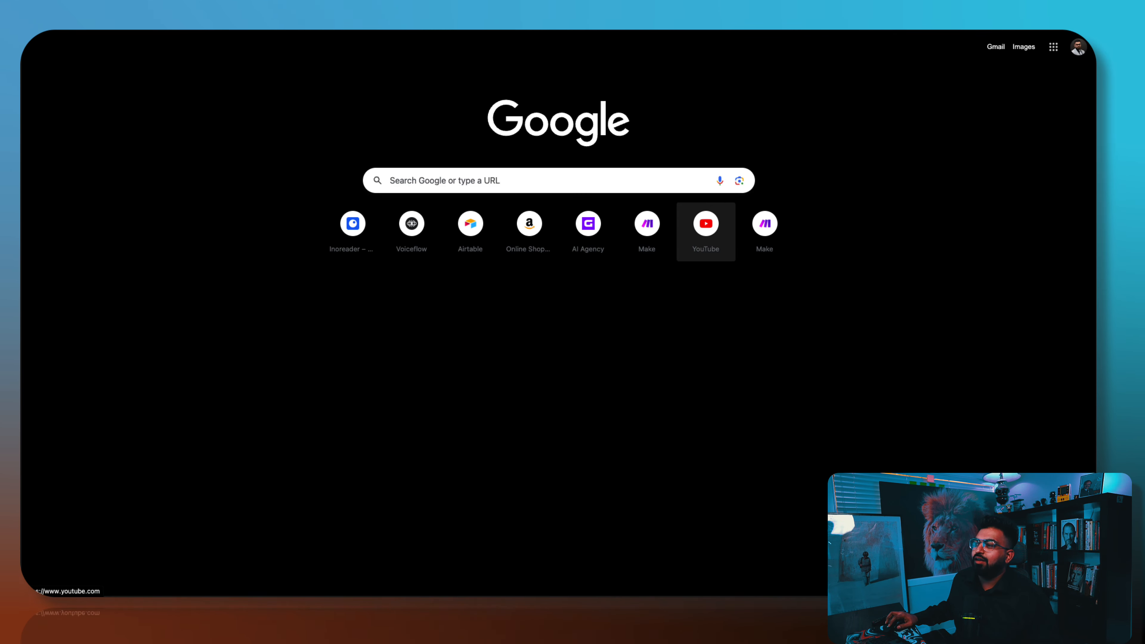
Sign in to Make, enter the AI Growth Partners organization and create a blank scenario.
click(767, 232)
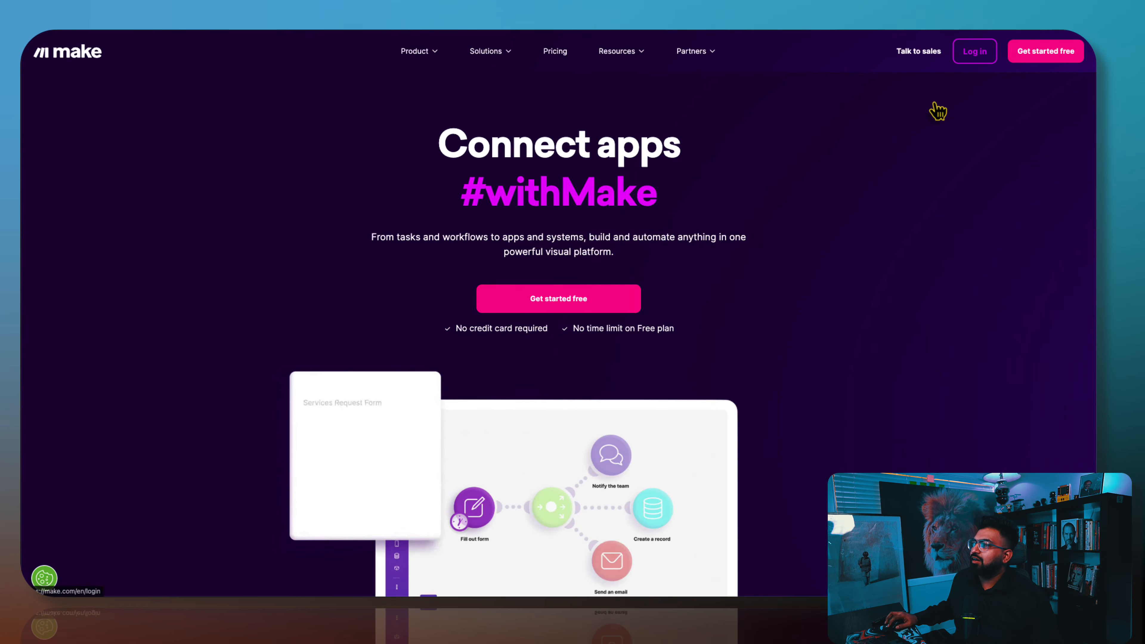
click(987, 51)
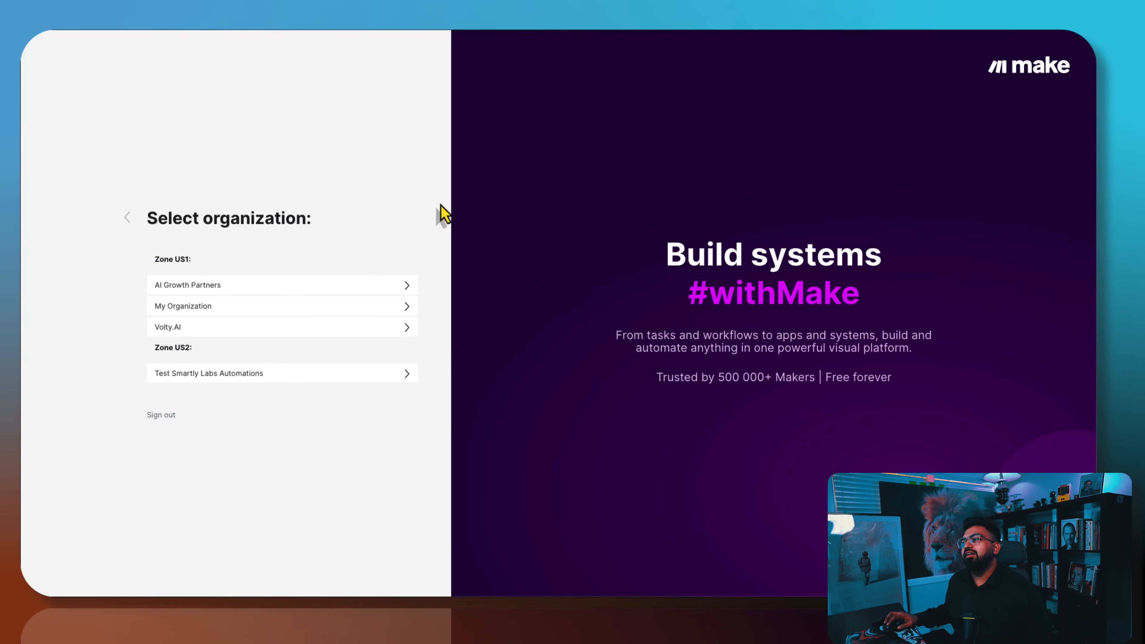
click(276, 287)
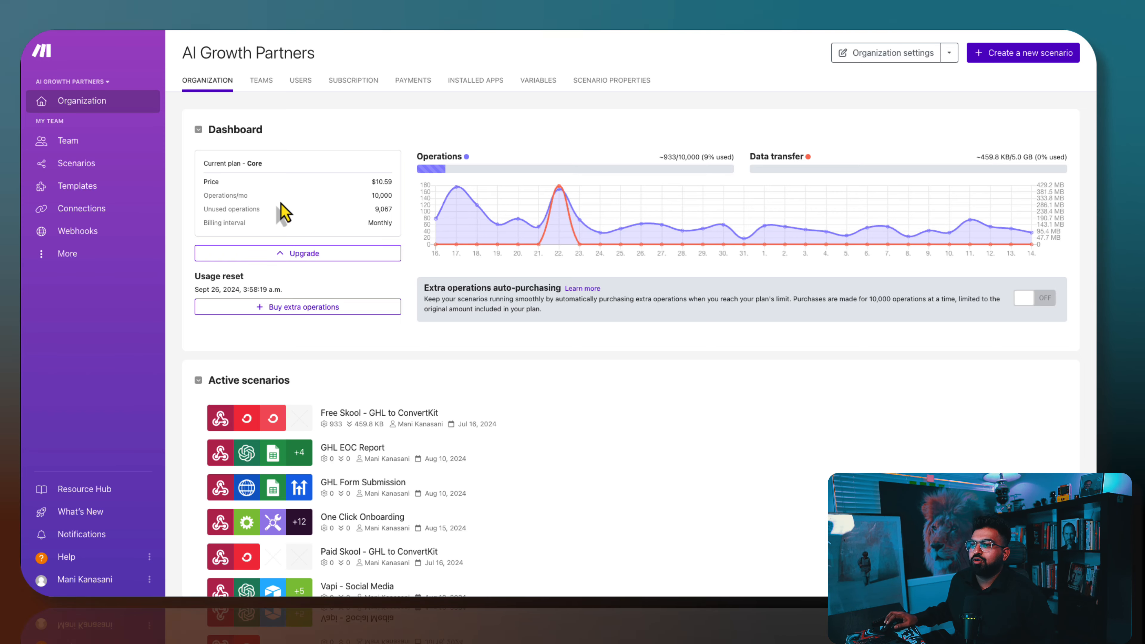
click(76, 164)
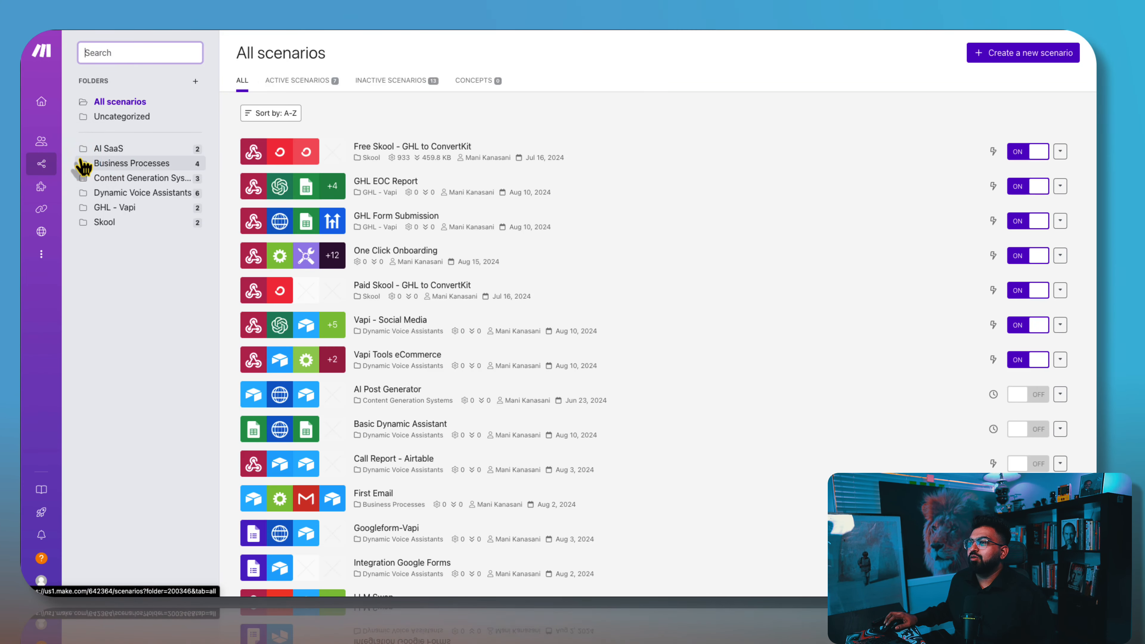
click(1053, 56)
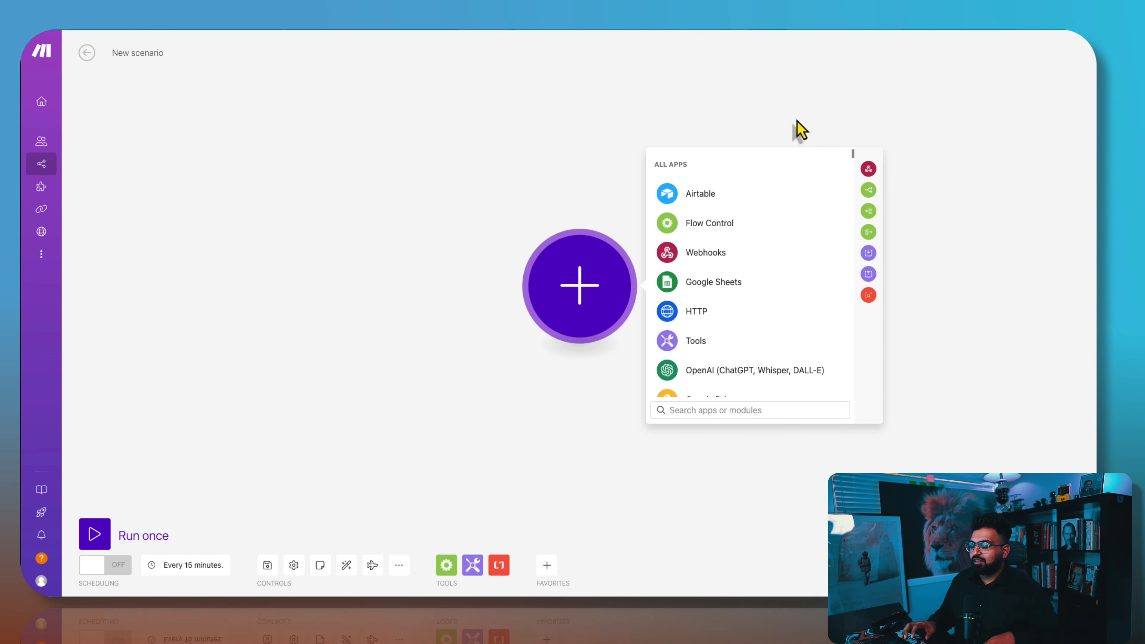
text(i)
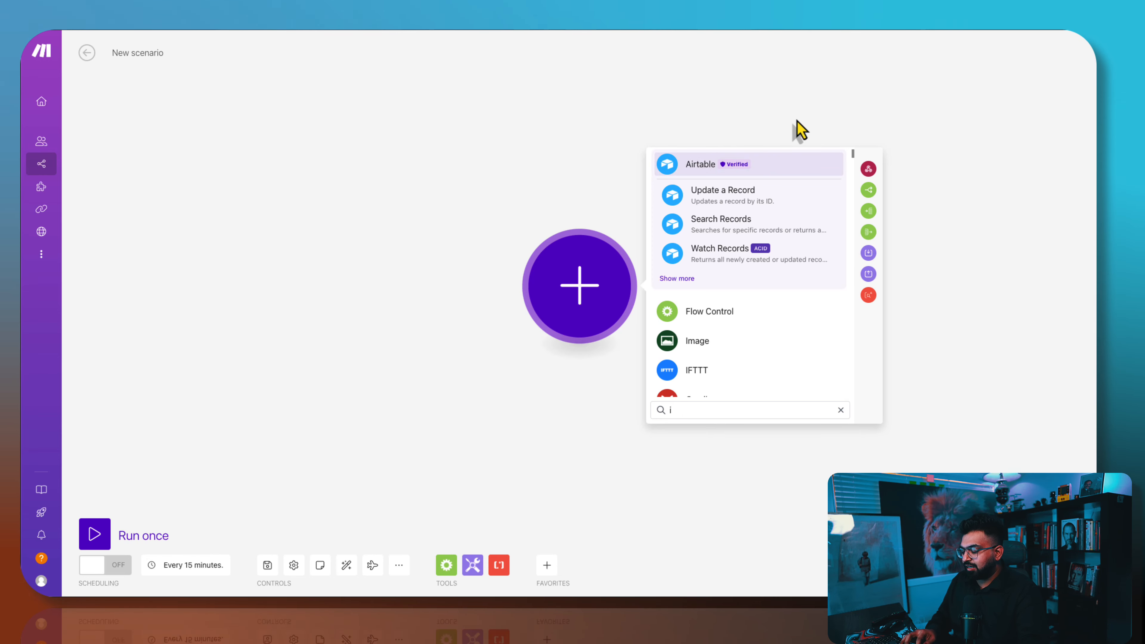
text(nore)
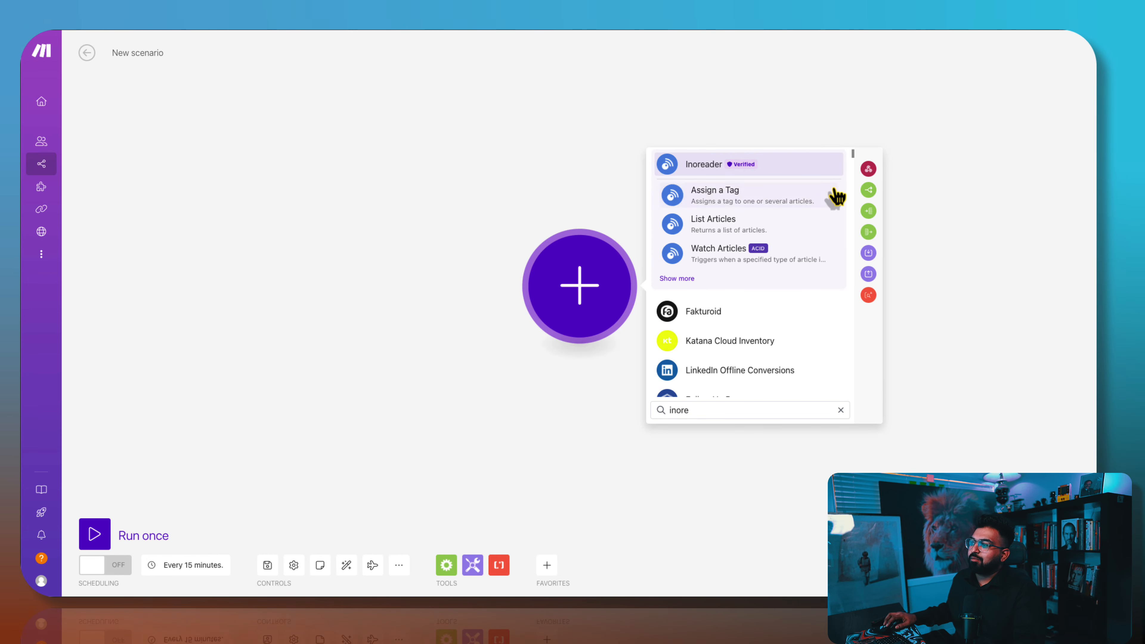
click(808, 171)
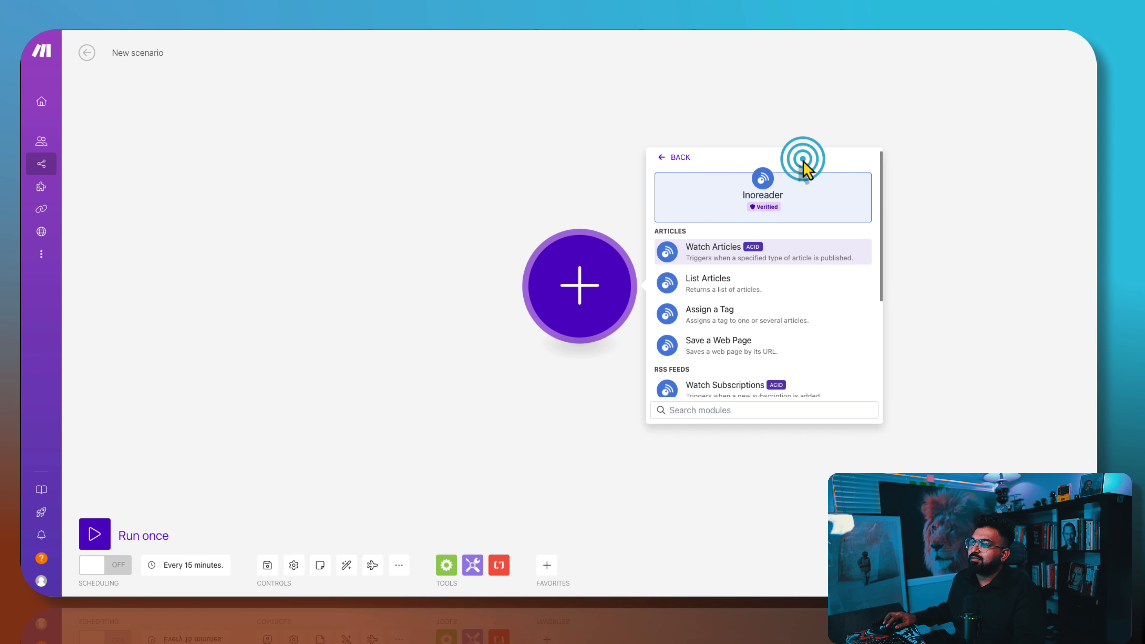
scroll(774, 396, down, 5)
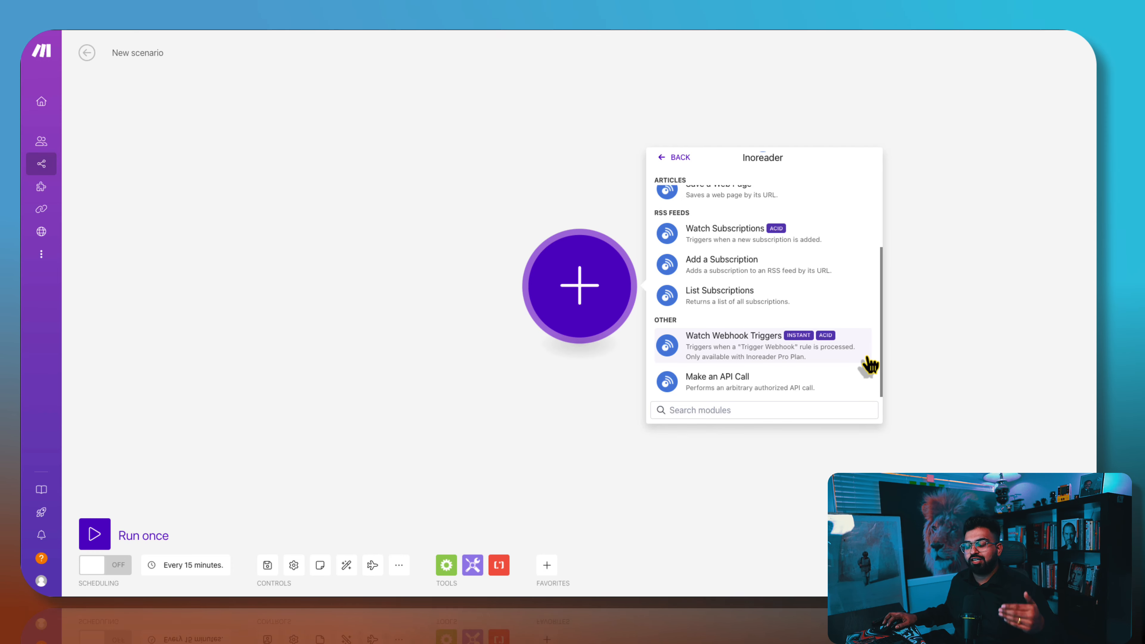
click(839, 349)
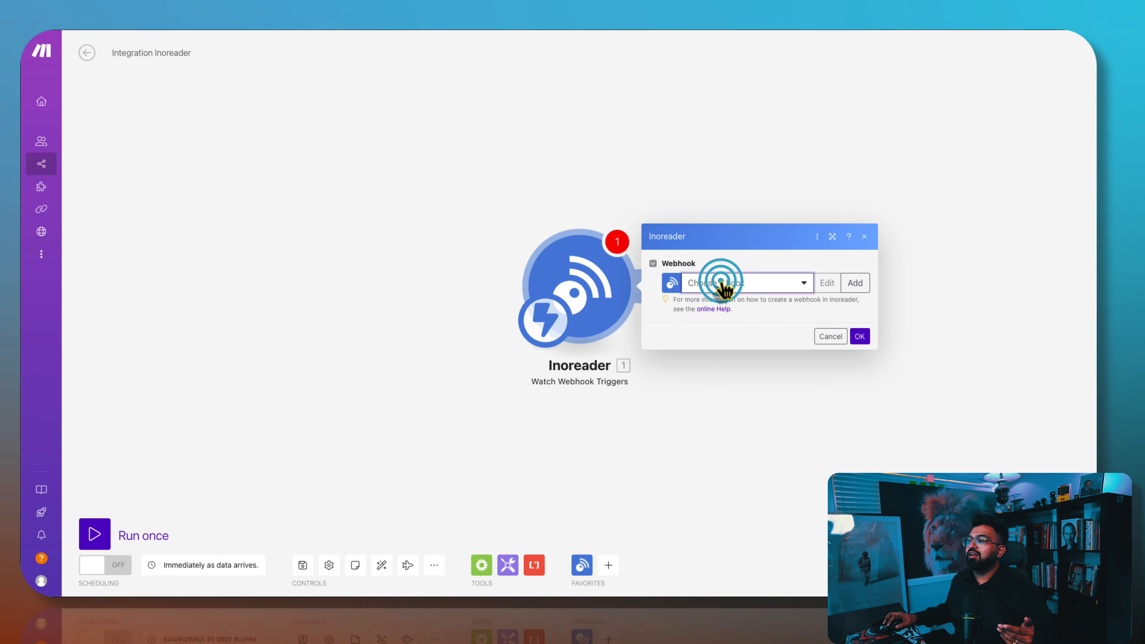
click(723, 284)
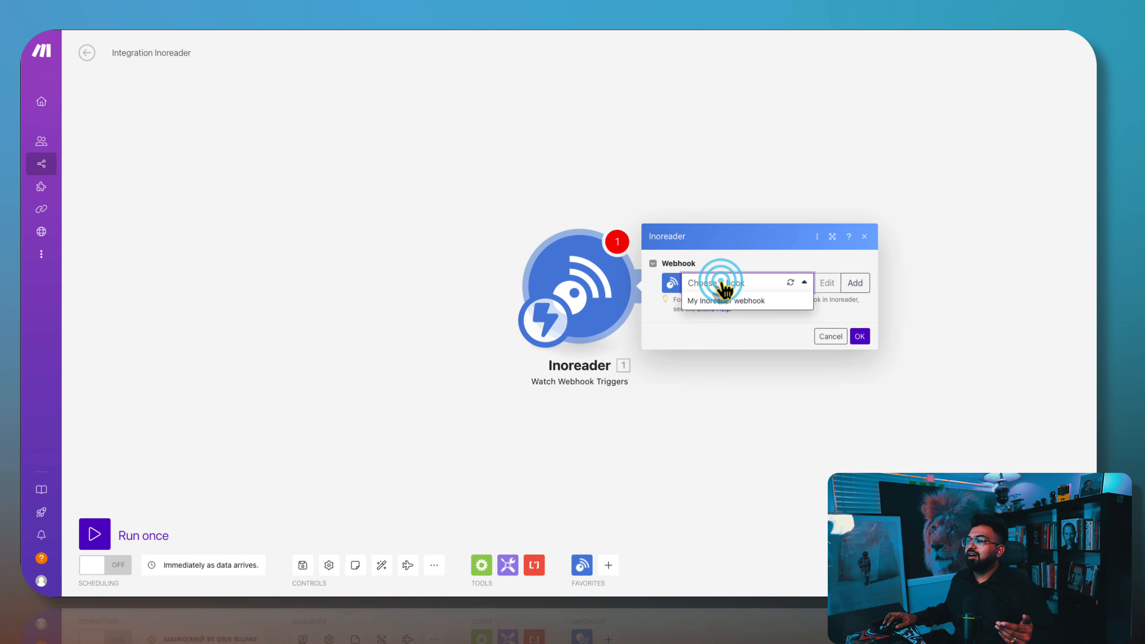
Add a new webhook and name it 'Demo webhook'.
click(855, 283)
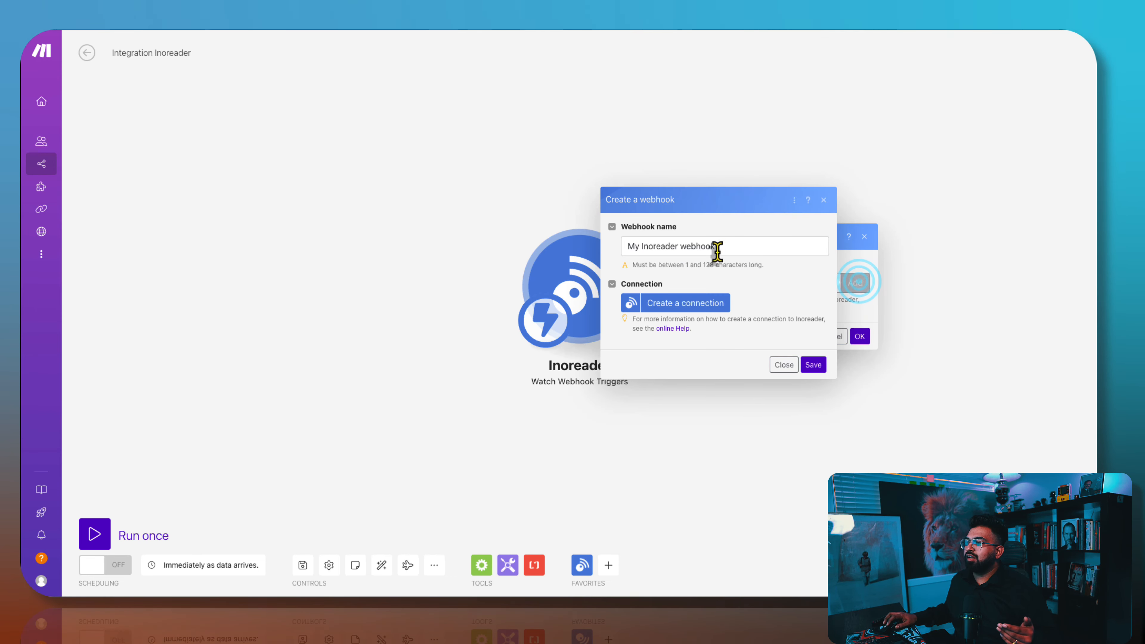
triple_click(677, 244)
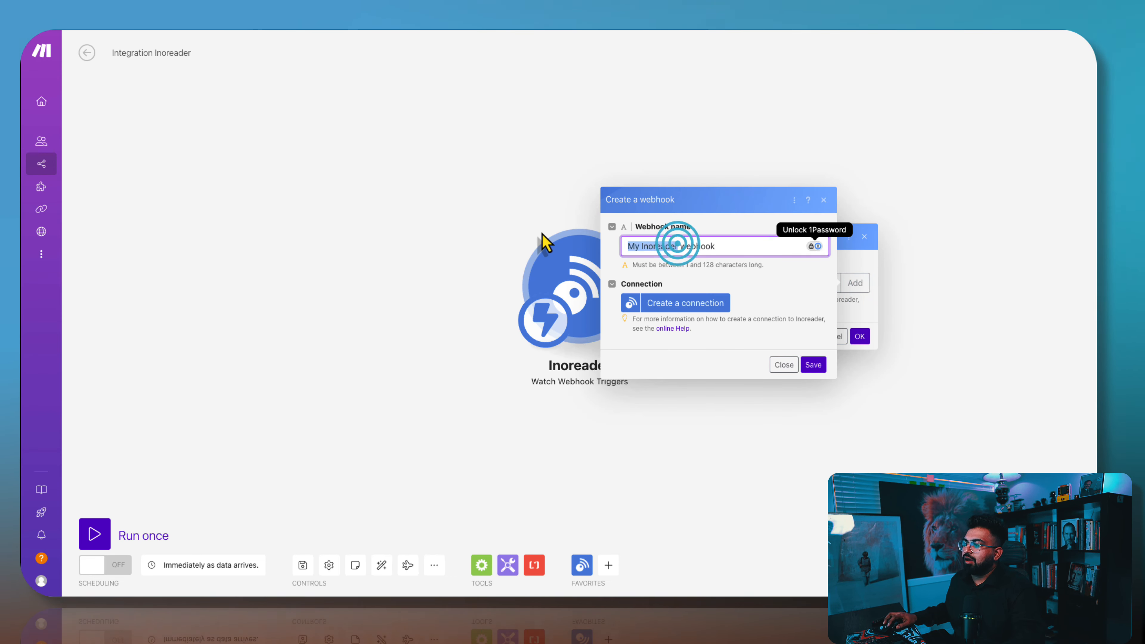
text(Demo)
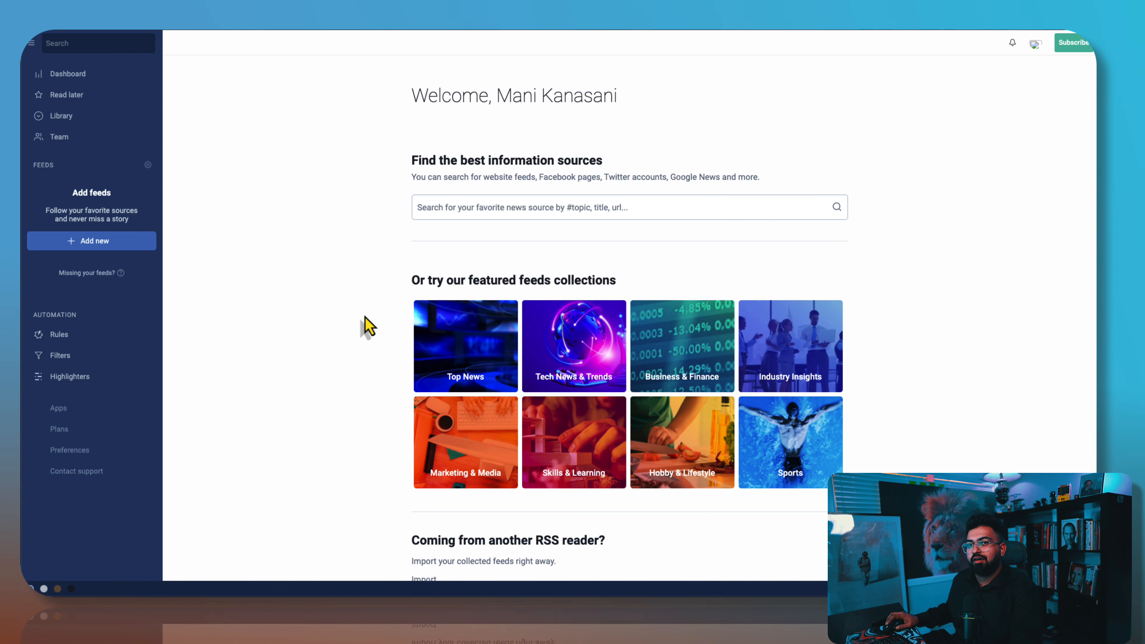
Search Inoreader feeds for 'AI' and follow The Guardian's Artificial intelligence (AI) feed.
click(503, 207)
text(AI)
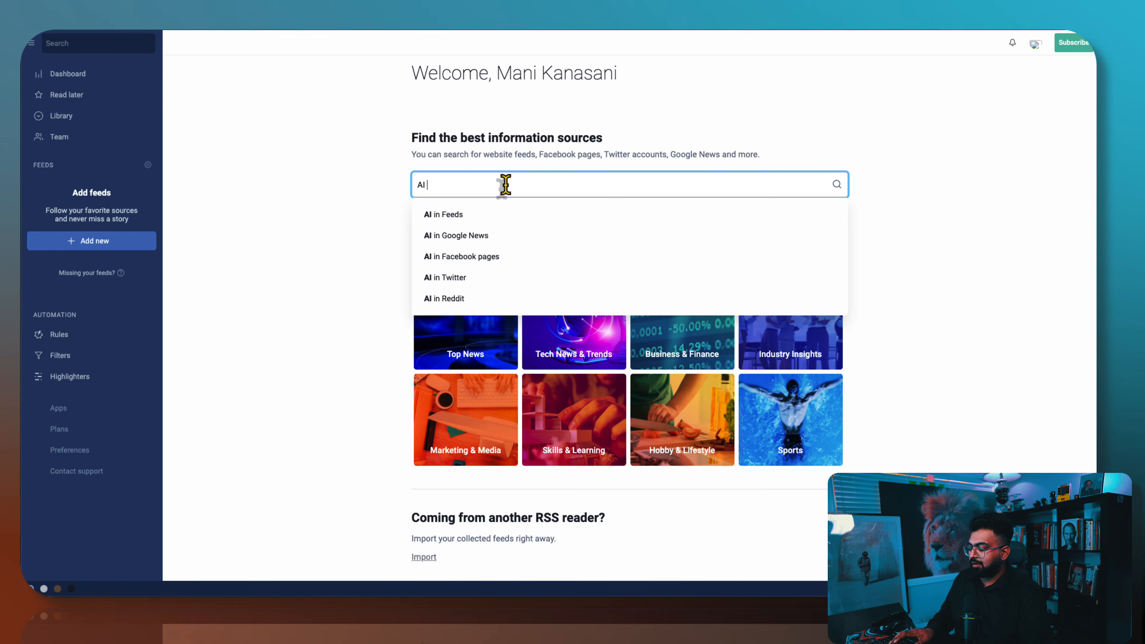
key(Return)
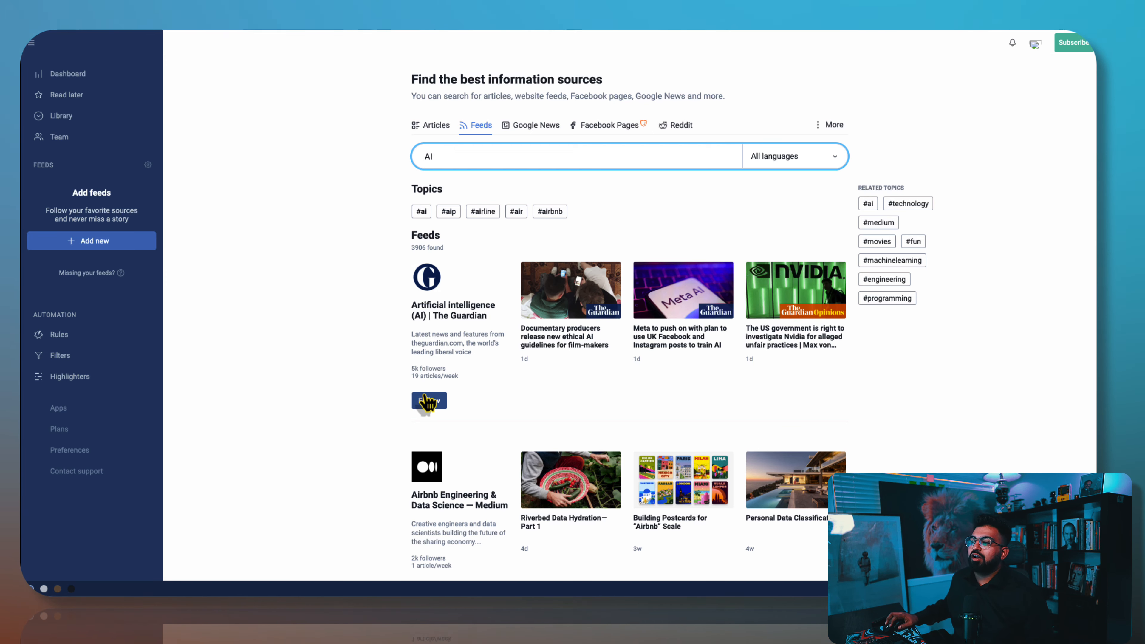
click(435, 402)
Follow the Artificial Intelligence Weekly feed further down the results.
scroll(356, 435, down, 2)
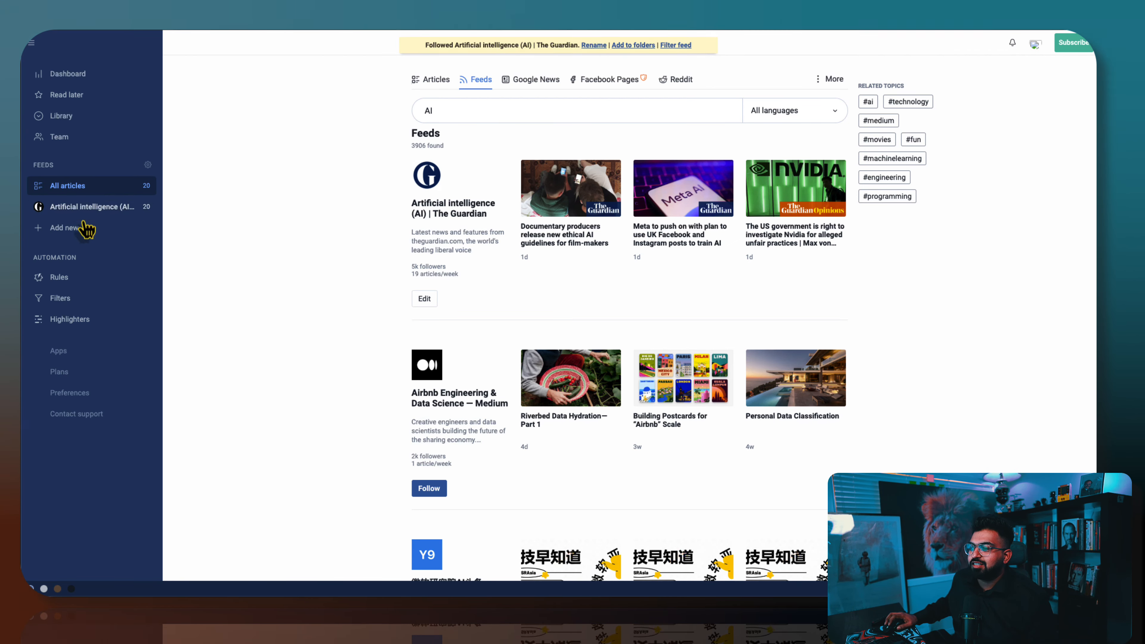
scroll(408, 465, down, 5)
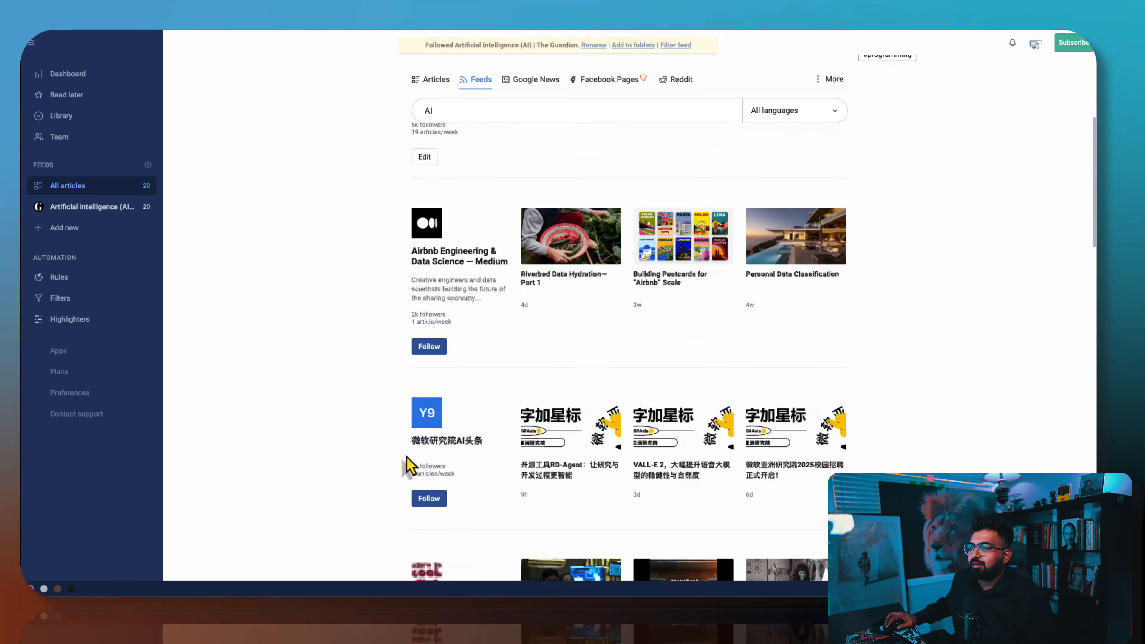
scroll(408, 465, down, 10)
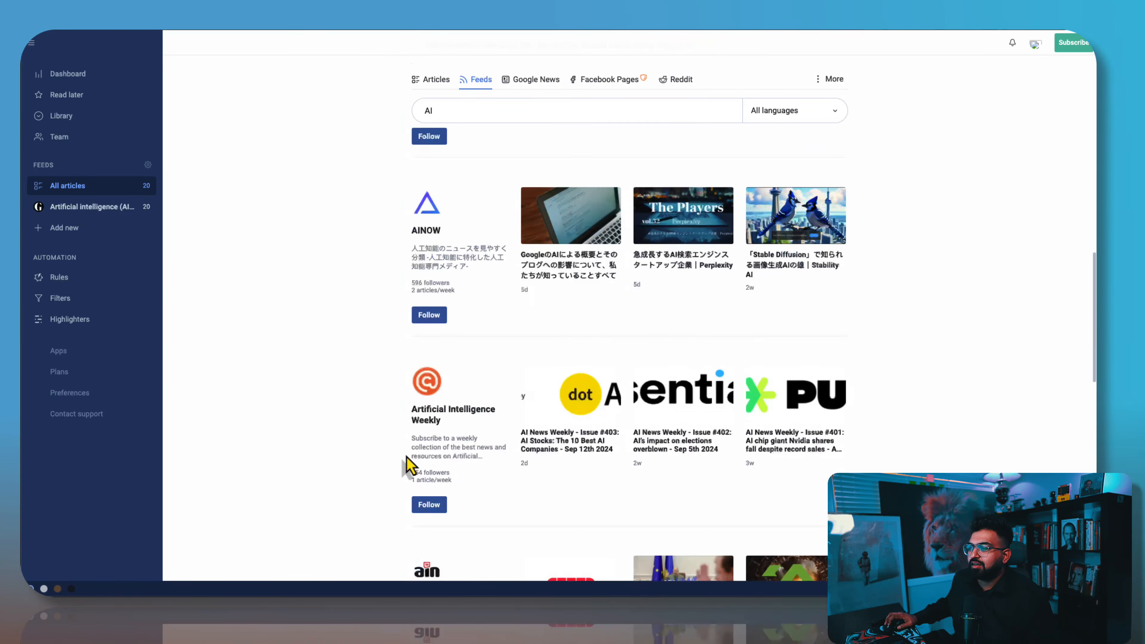
scroll(408, 465, down, 1)
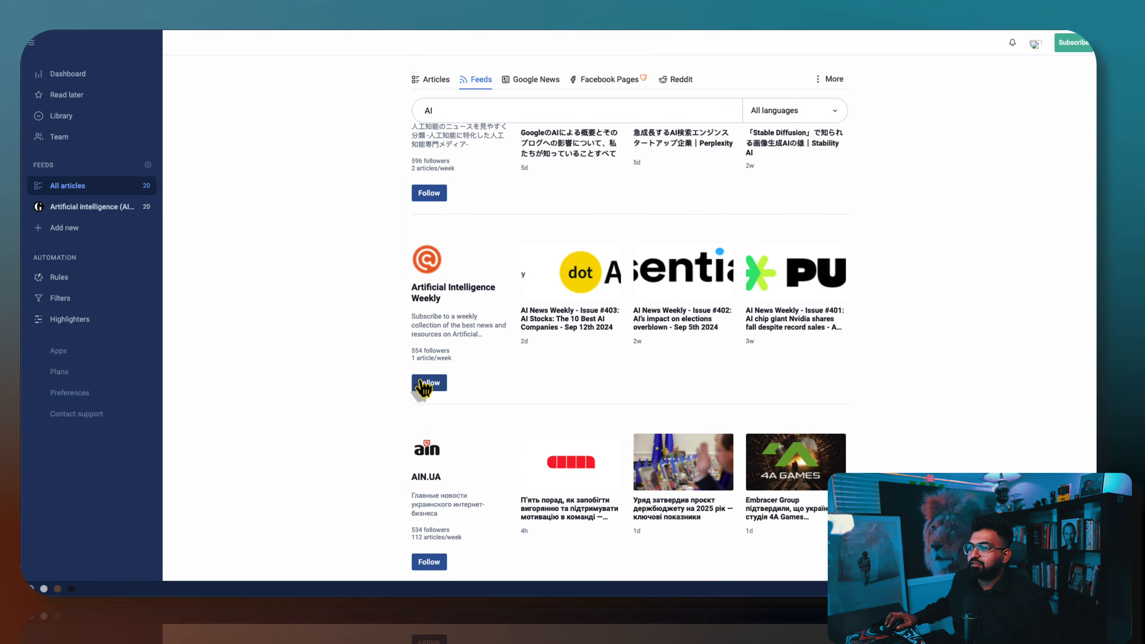
click(422, 383)
scroll(408, 504, down, 5)
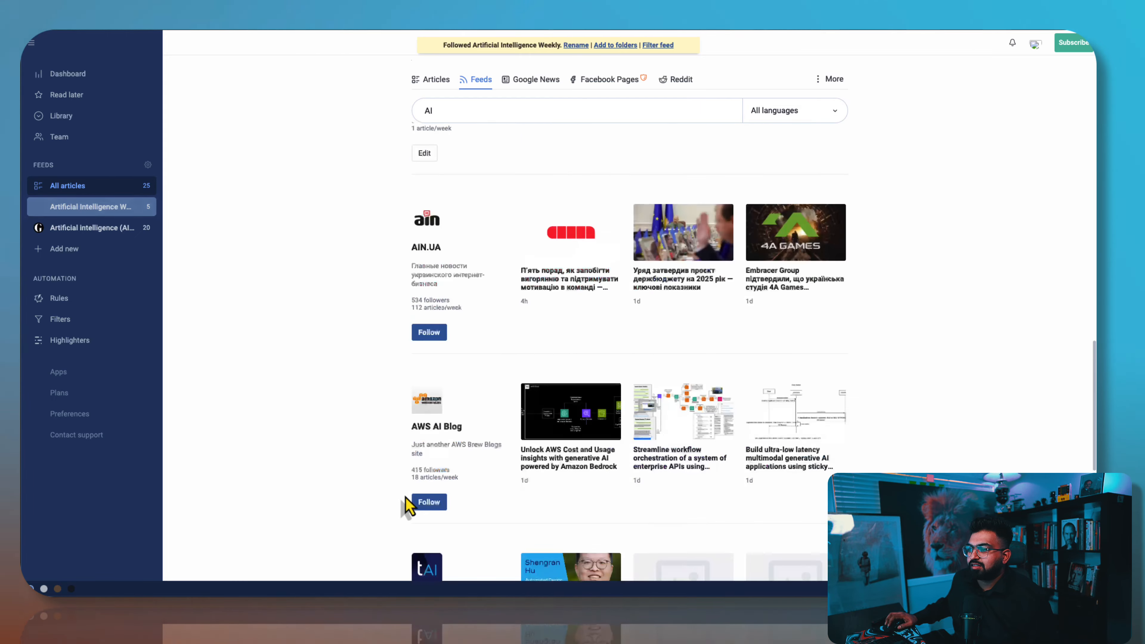
scroll(408, 504, down, 14)
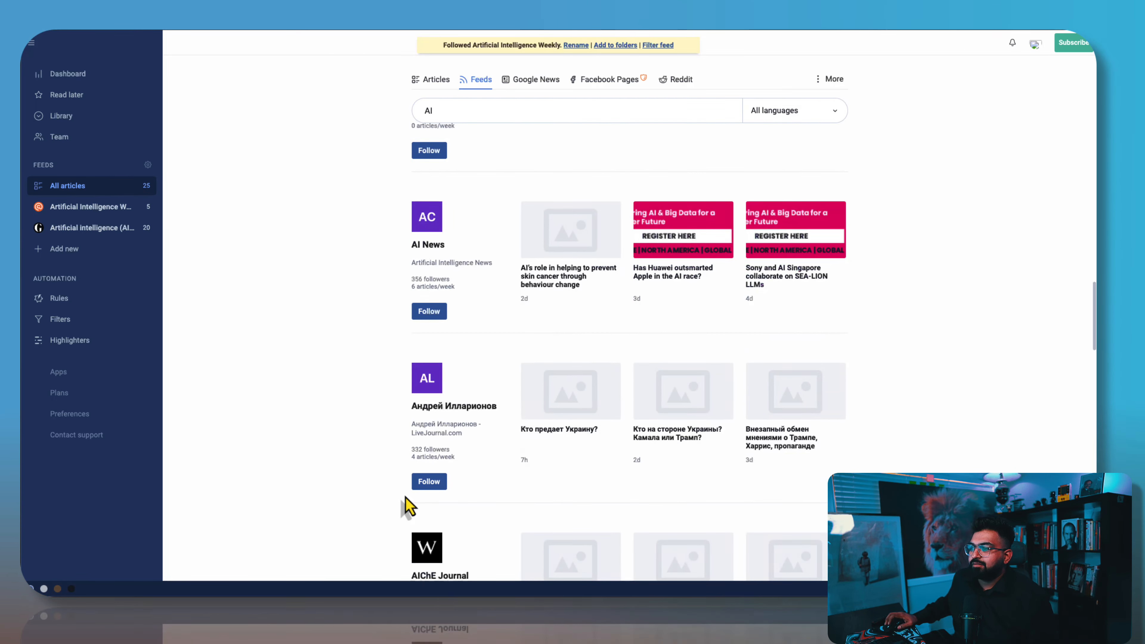
scroll(408, 507, down, 8)
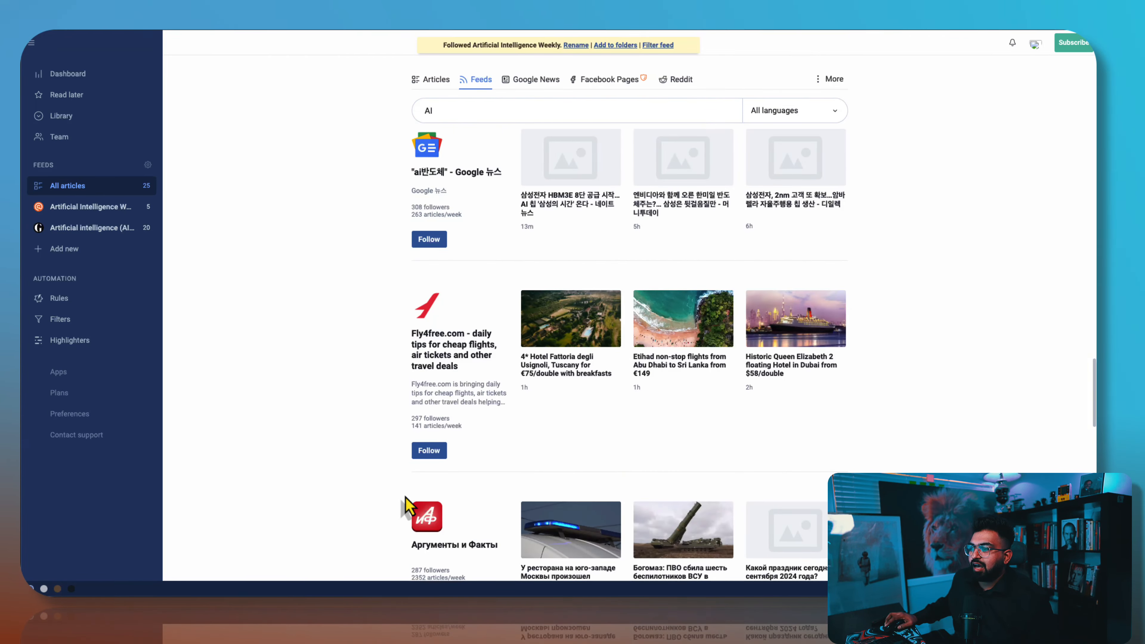
scroll(410, 504, up, 20)
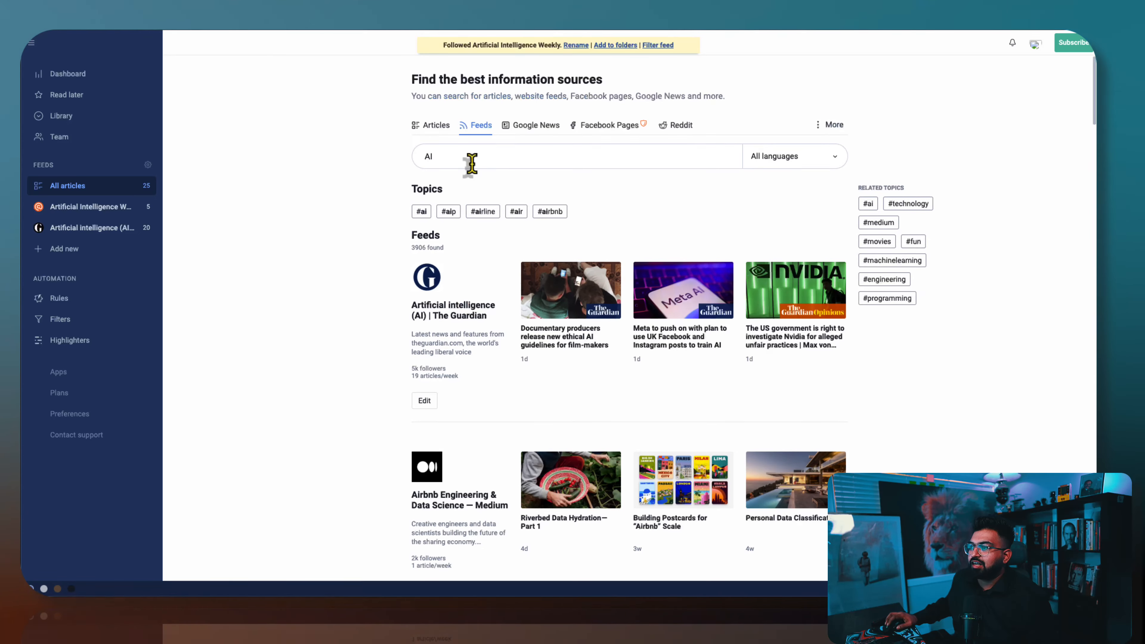
Search 'Artificial intelligence' and follow the MIT News CSAIL, Reddit, Google News and Medium feeds.
click(471, 163)
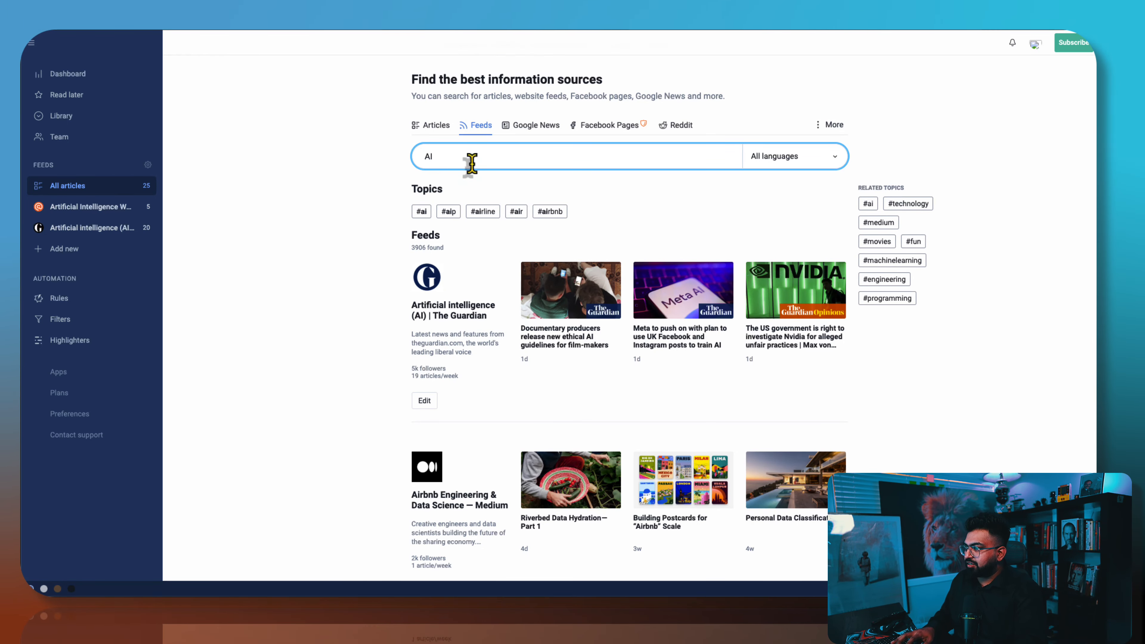
key(ctrl+a)
text(Artificial intelligence)
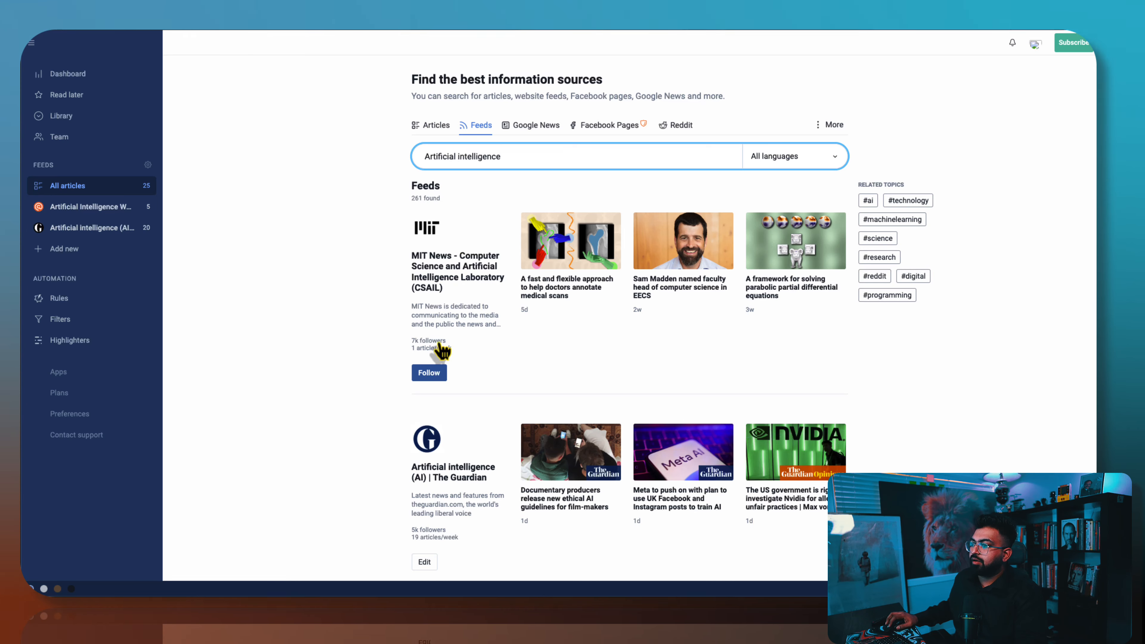
click(431, 370)
scroll(359, 409, down, 5)
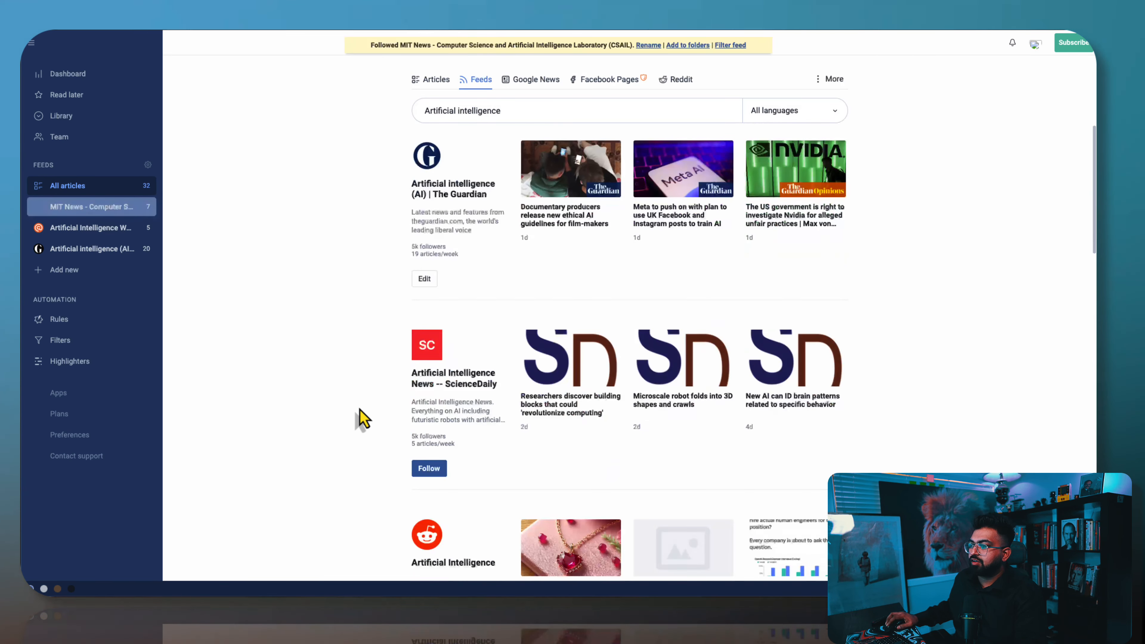
scroll(359, 409, down, 2)
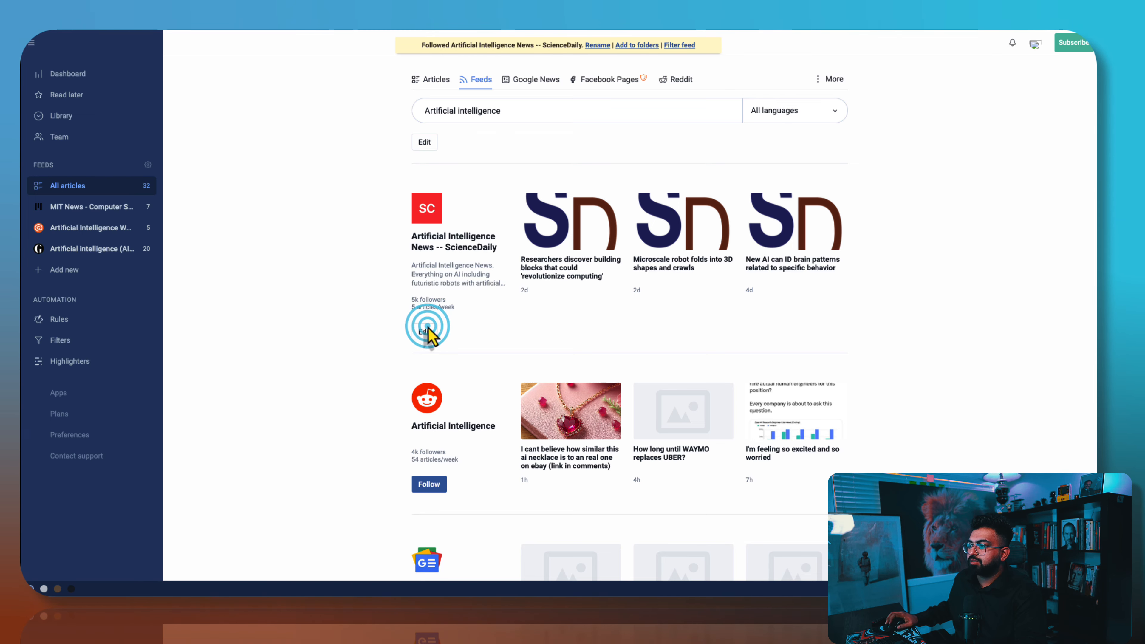
click(432, 309)
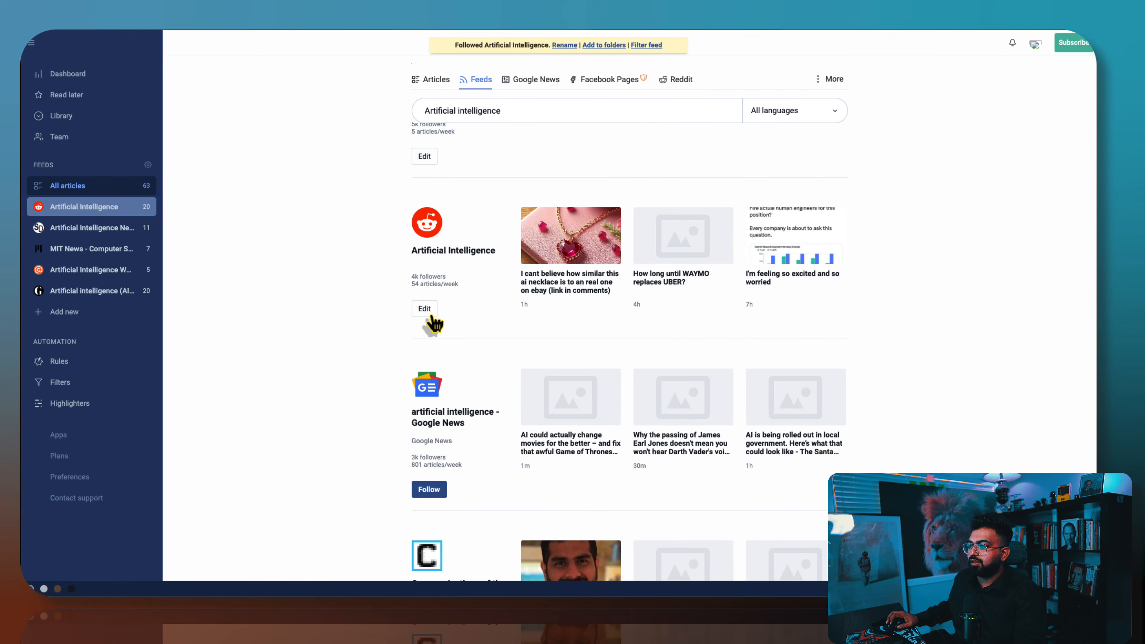
click(435, 430)
scroll(396, 473, down, 5)
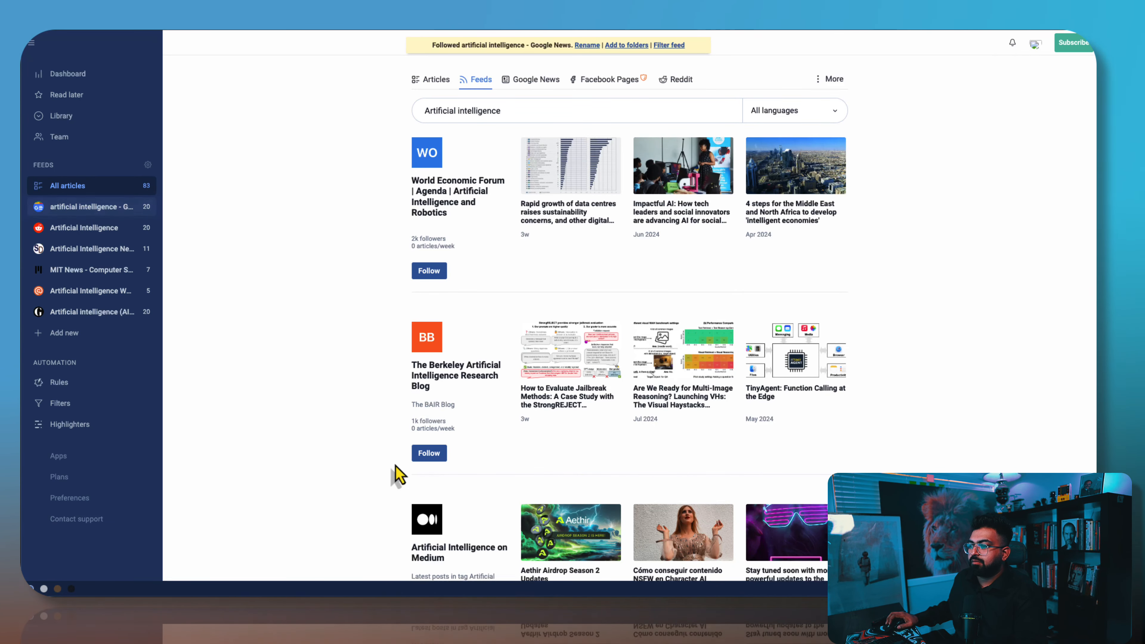
scroll(399, 474, down, 3)
click(423, 491)
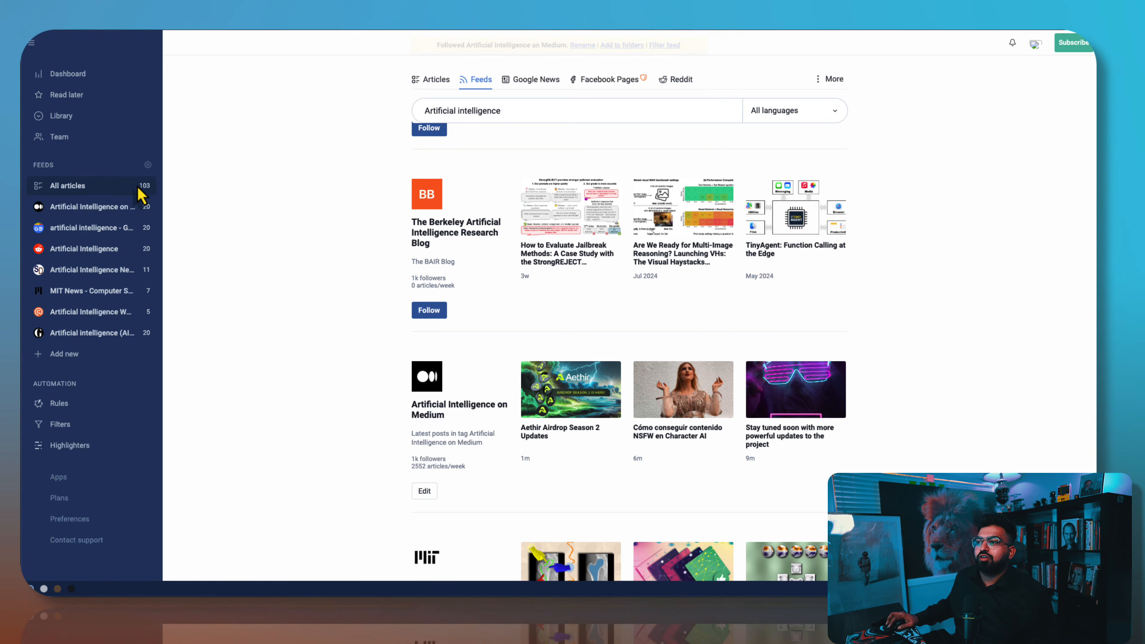
Browse all articles from the followed feeds, then go to the Rules page.
click(138, 187)
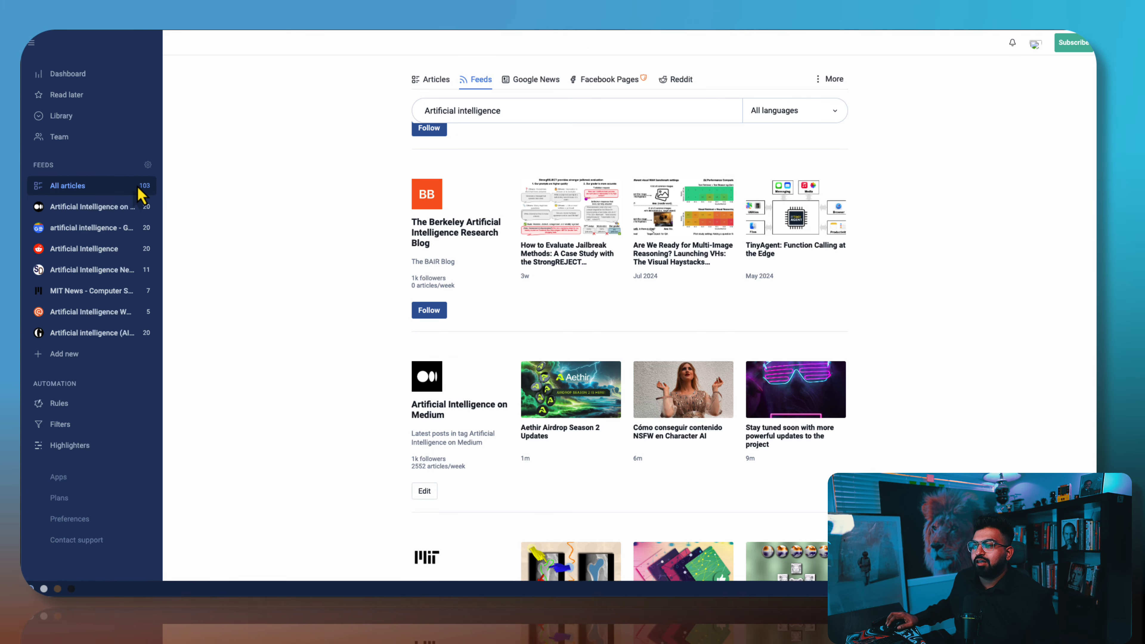
scroll(338, 405, down, 5)
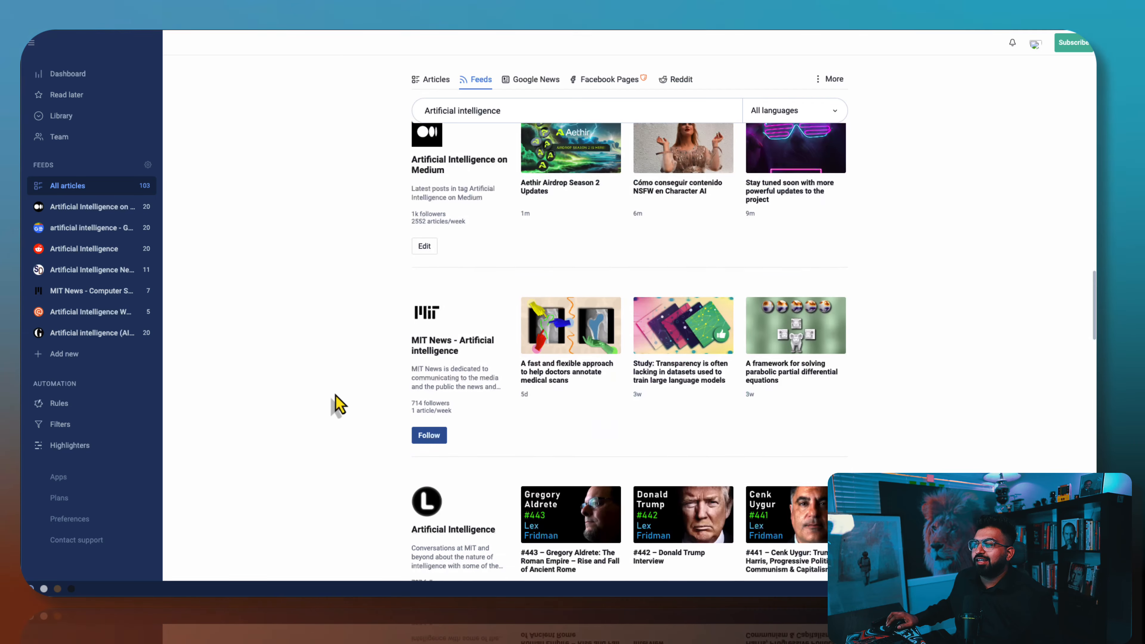
scroll(338, 405, down, 5)
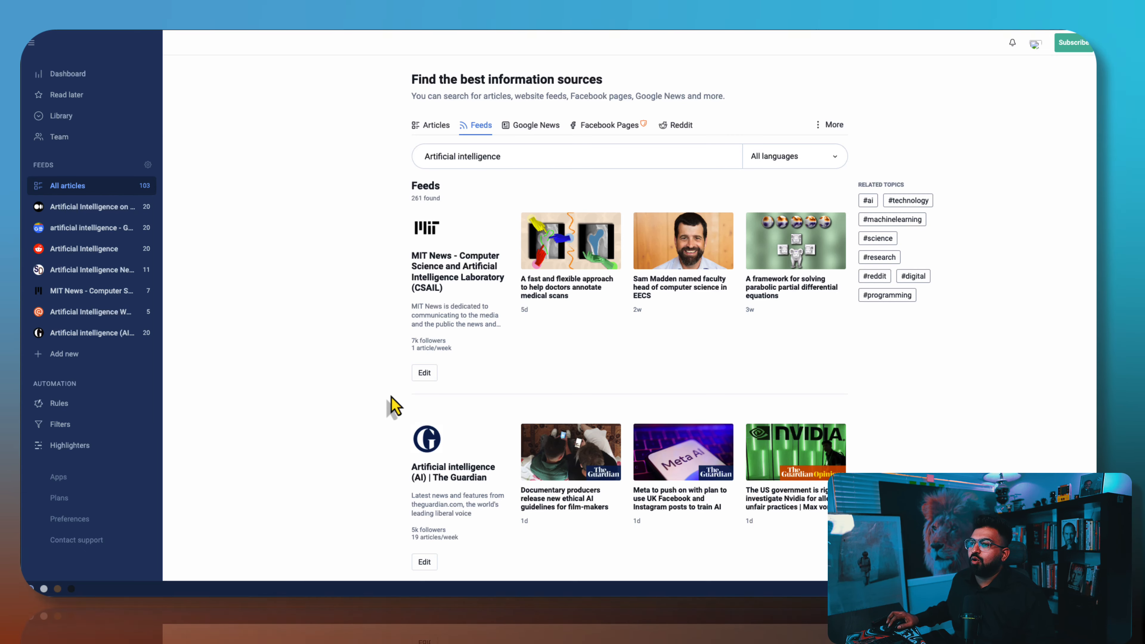
click(74, 401)
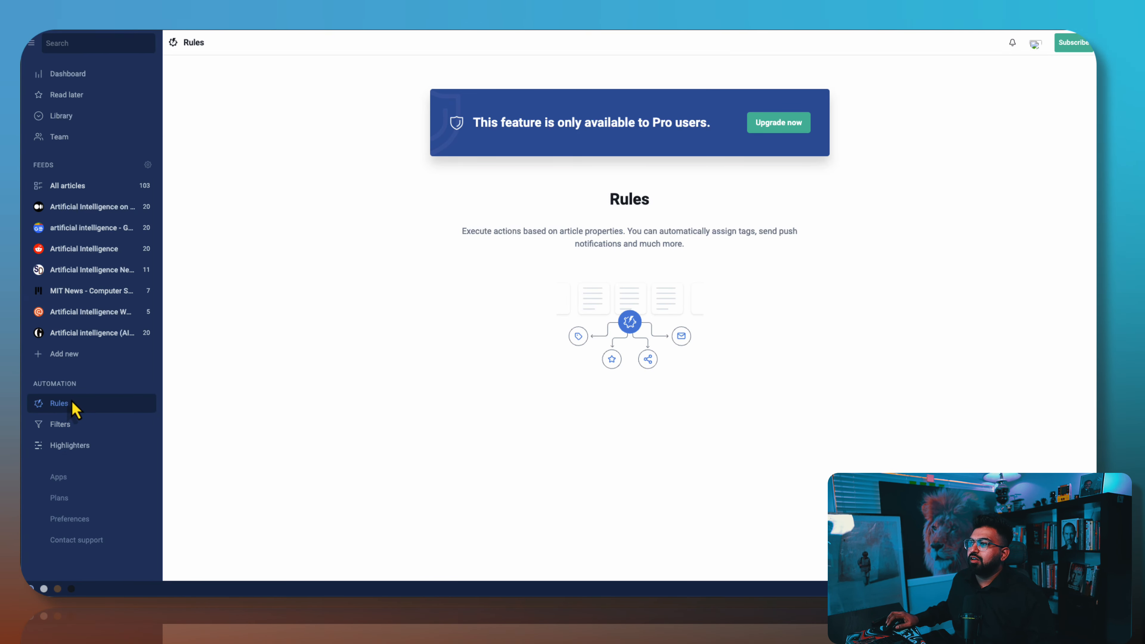
Choose the Inoreader Pro upgrade, reaching the $59.99 annual plan checkout.
click(807, 124)
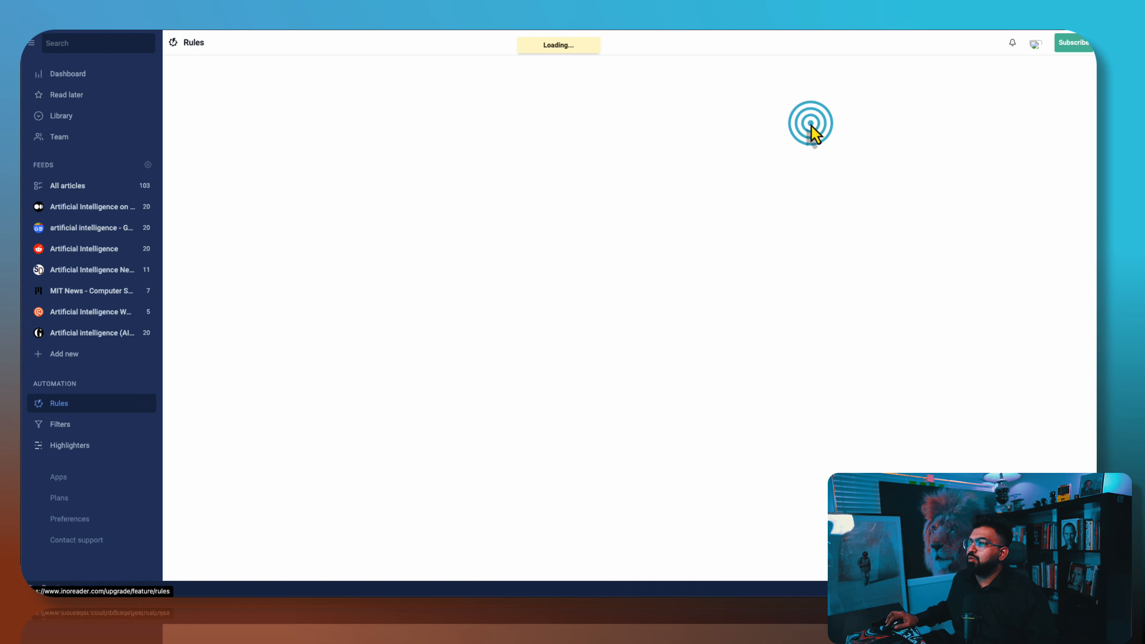
scroll(811, 127, down, 8)
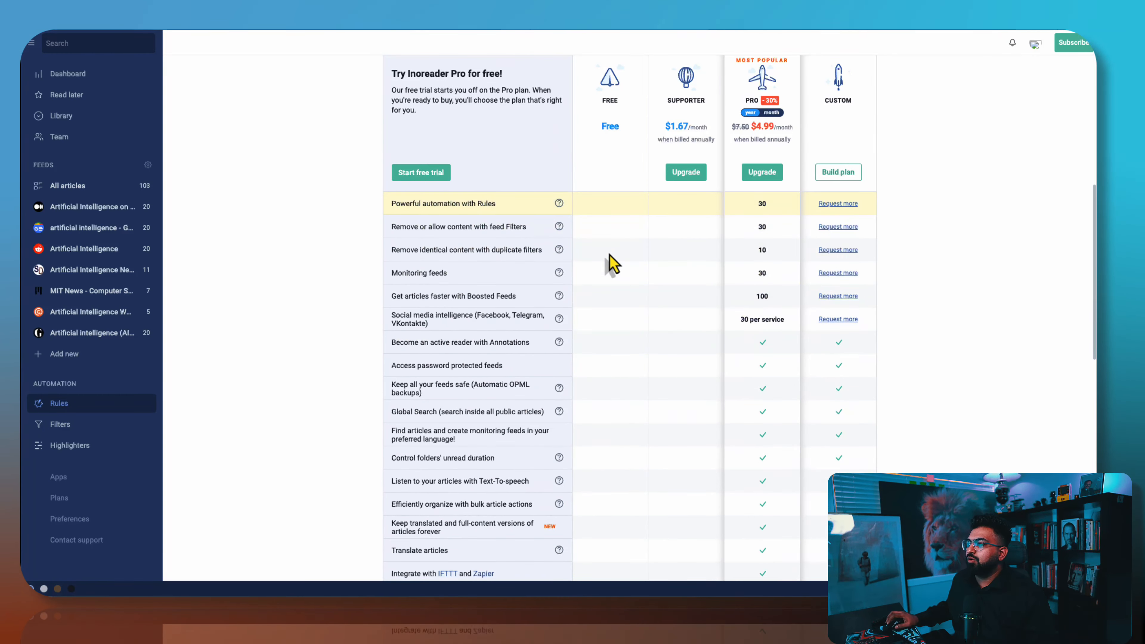
click(761, 172)
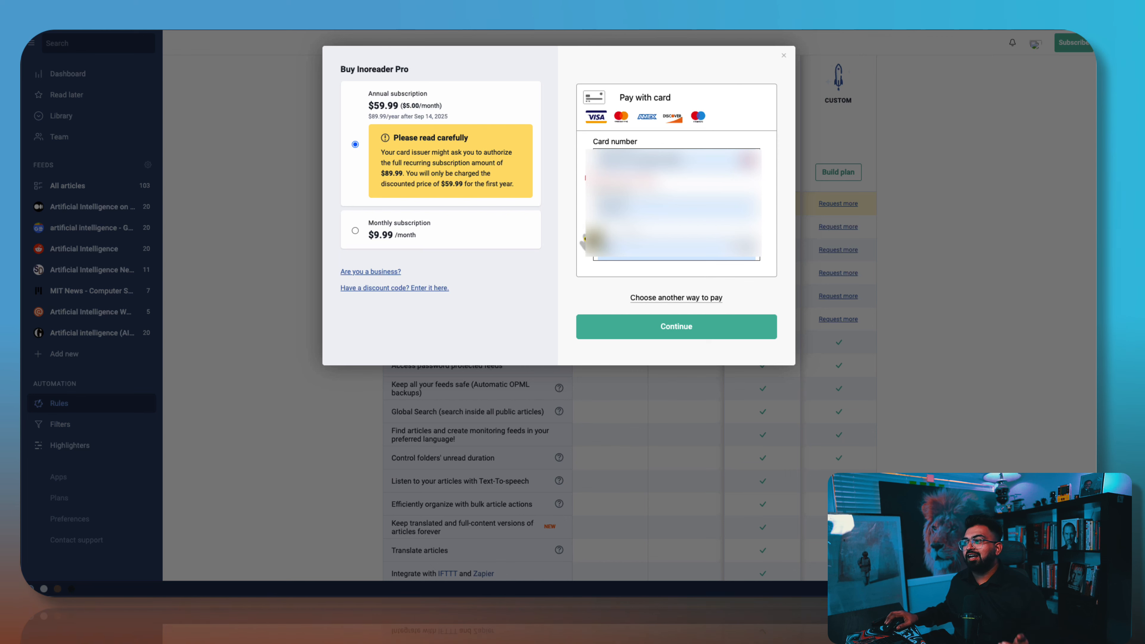
Submit the annual Pro payment, verify it with the secure passcode, and confirm activation.
click(660, 327)
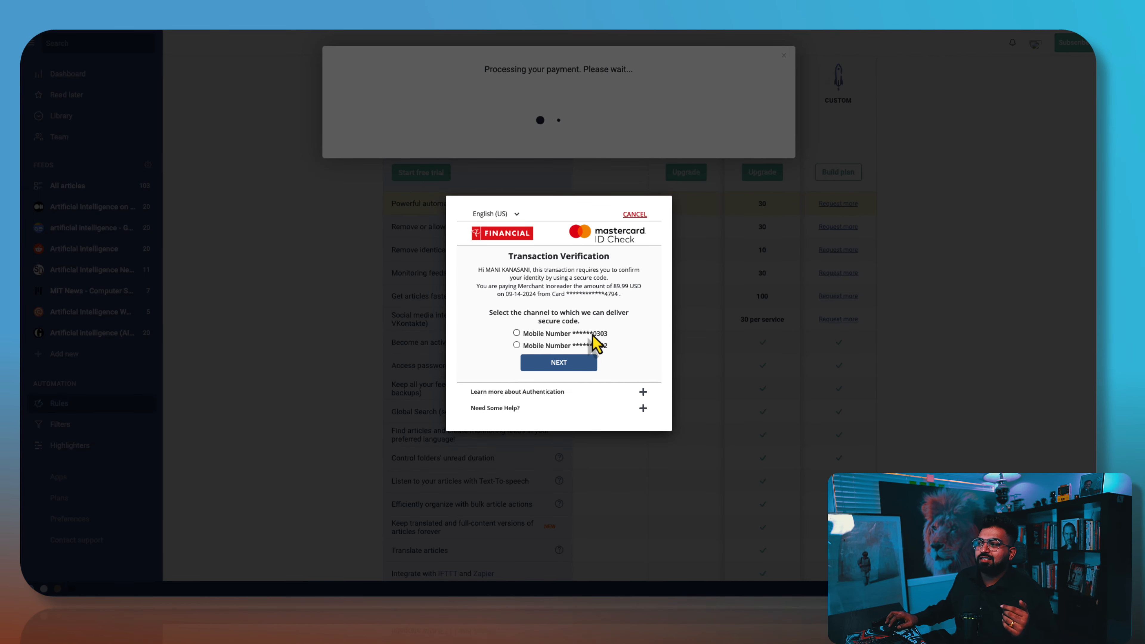
click(592, 332)
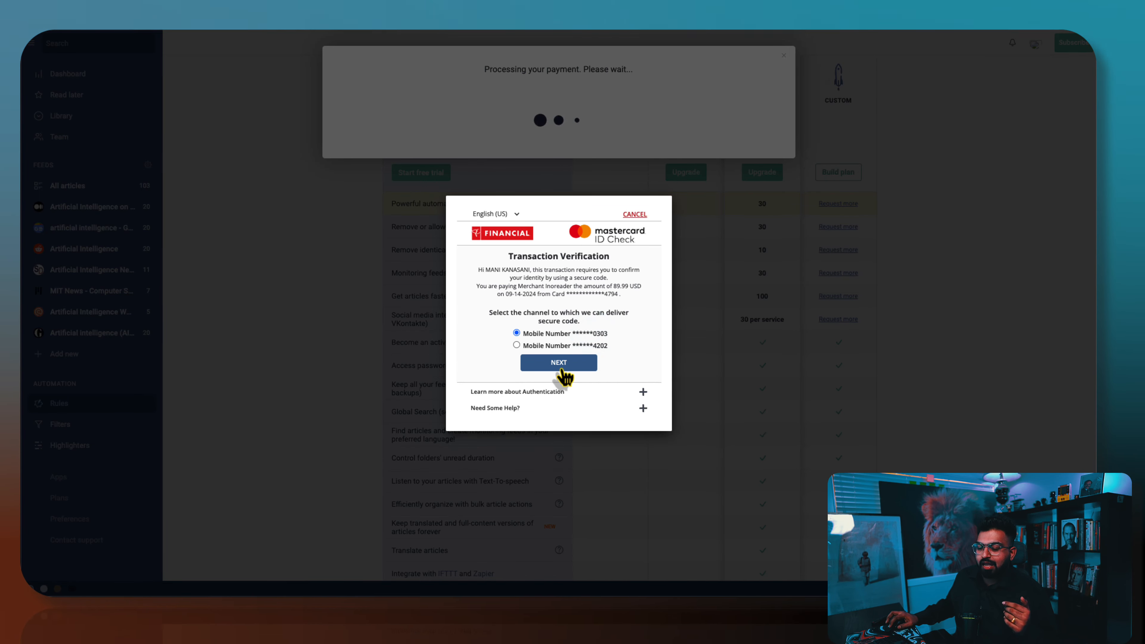
click(561, 366)
click(560, 311)
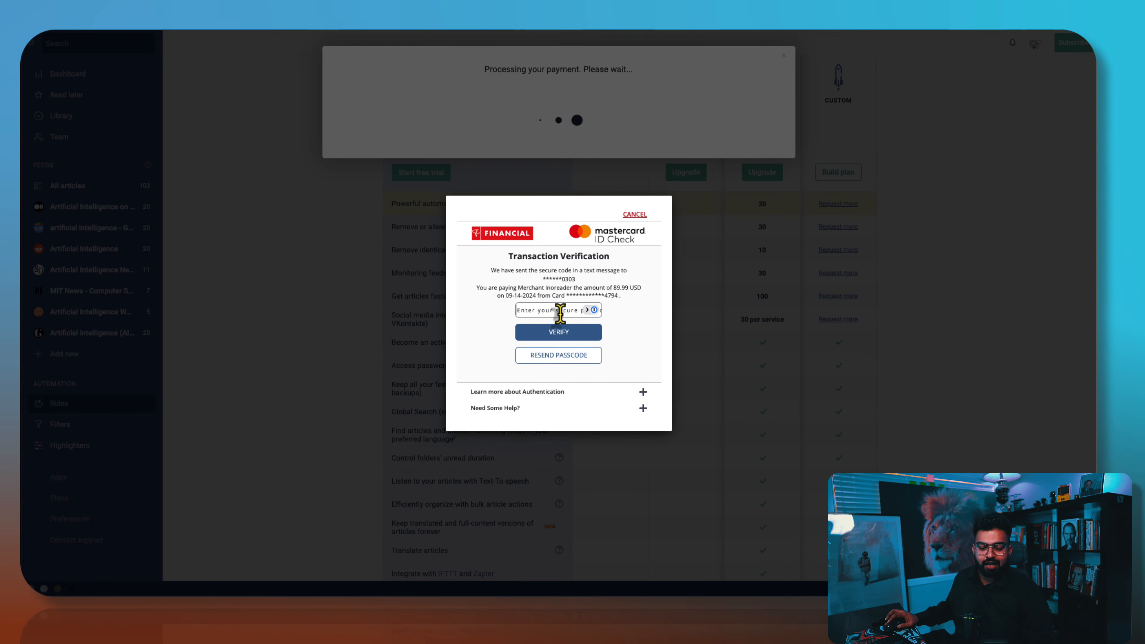
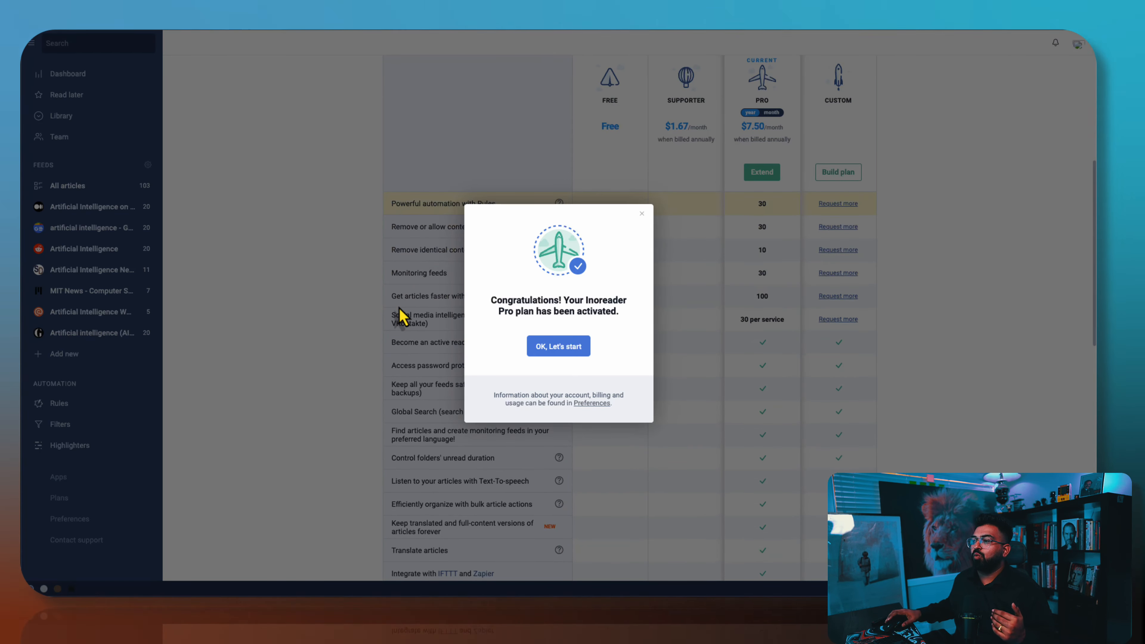
click(561, 348)
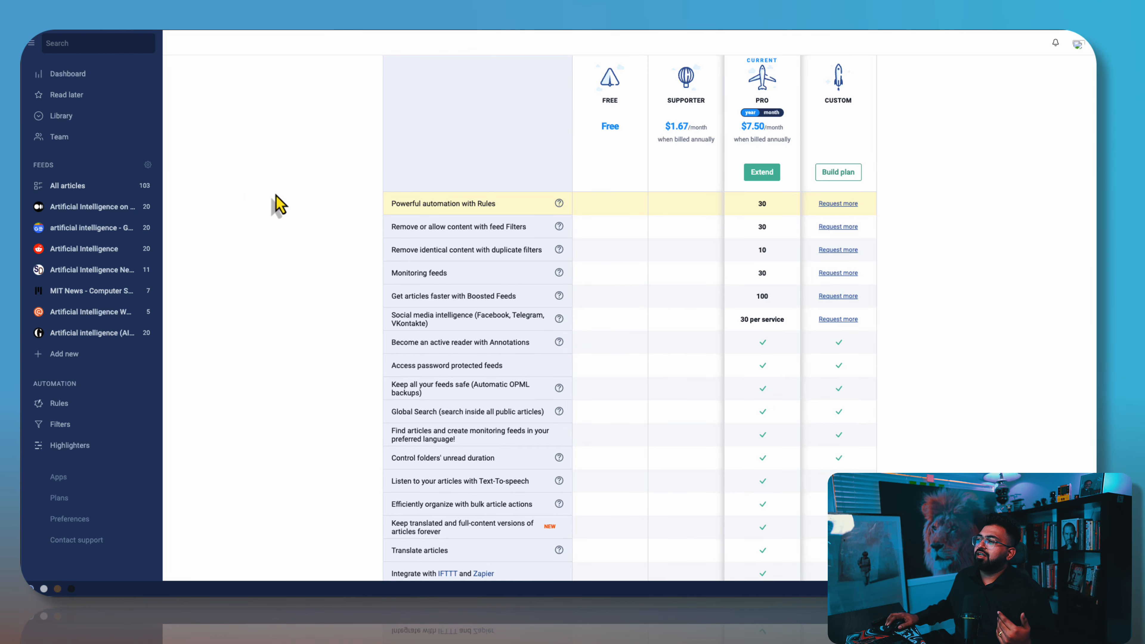
scroll(279, 205, up, 6)
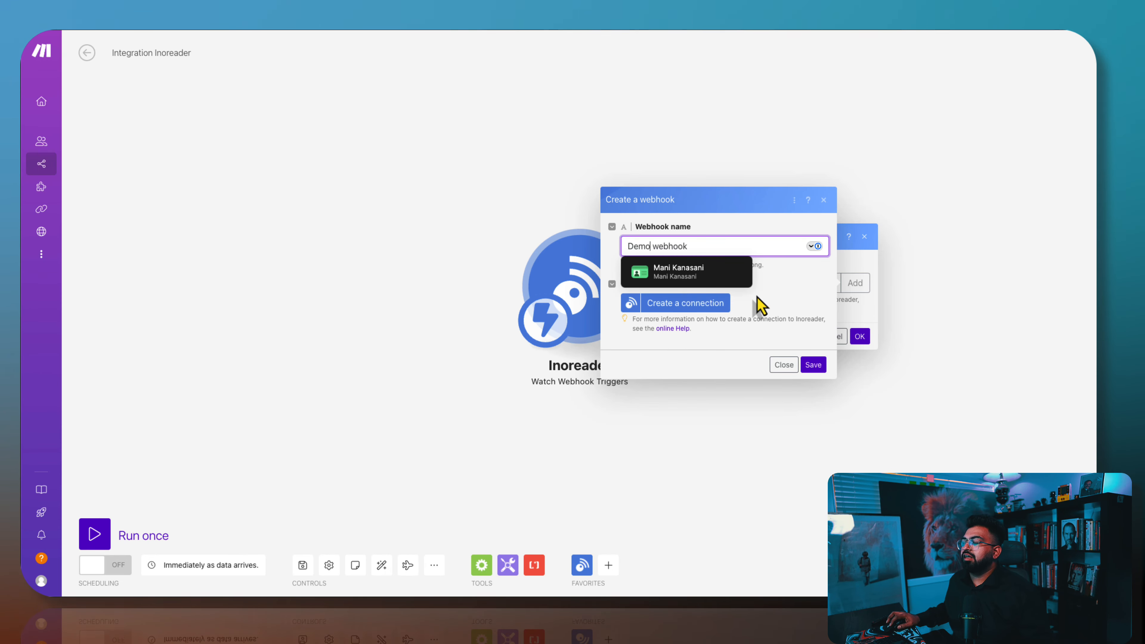
Create a new Inoreader connection in Make and authorize its account access.
click(761, 306)
click(699, 301)
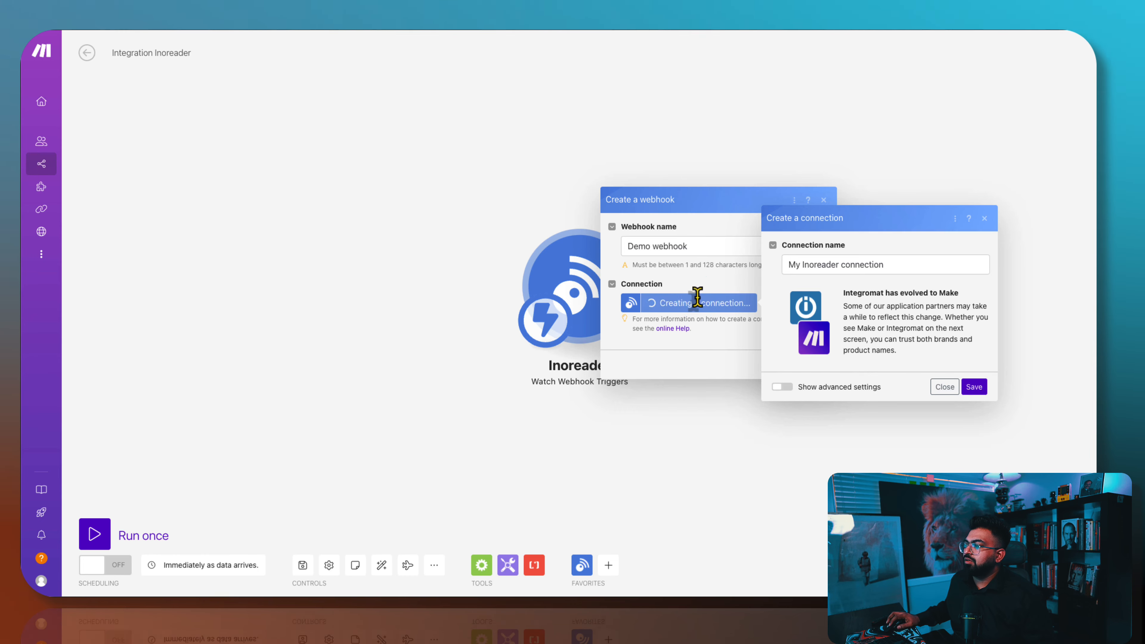
click(973, 387)
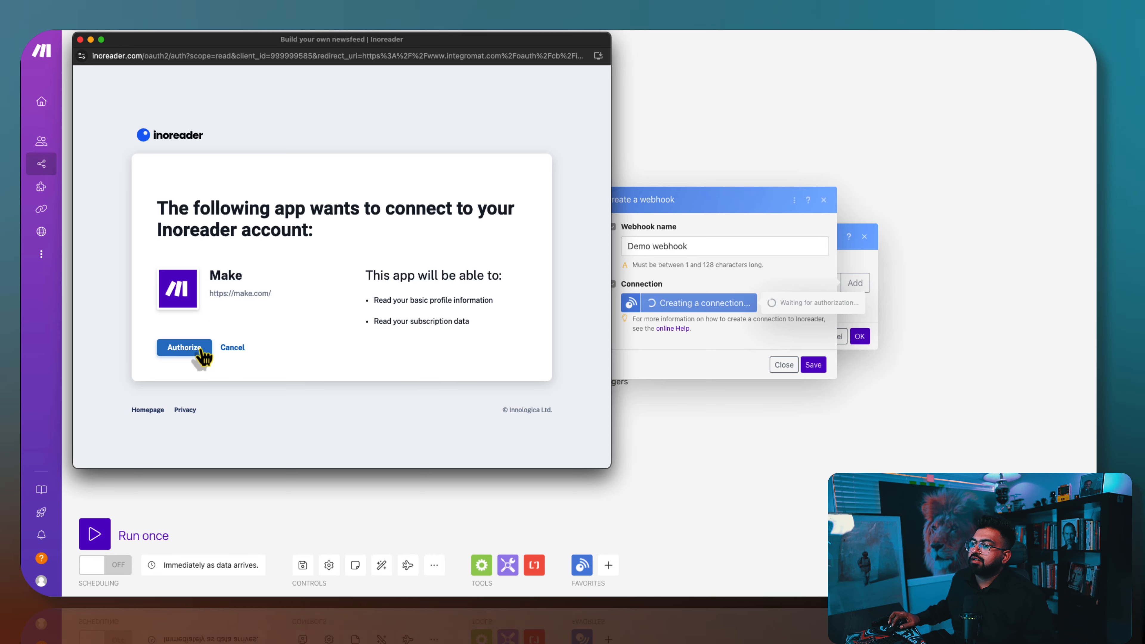
click(201, 350)
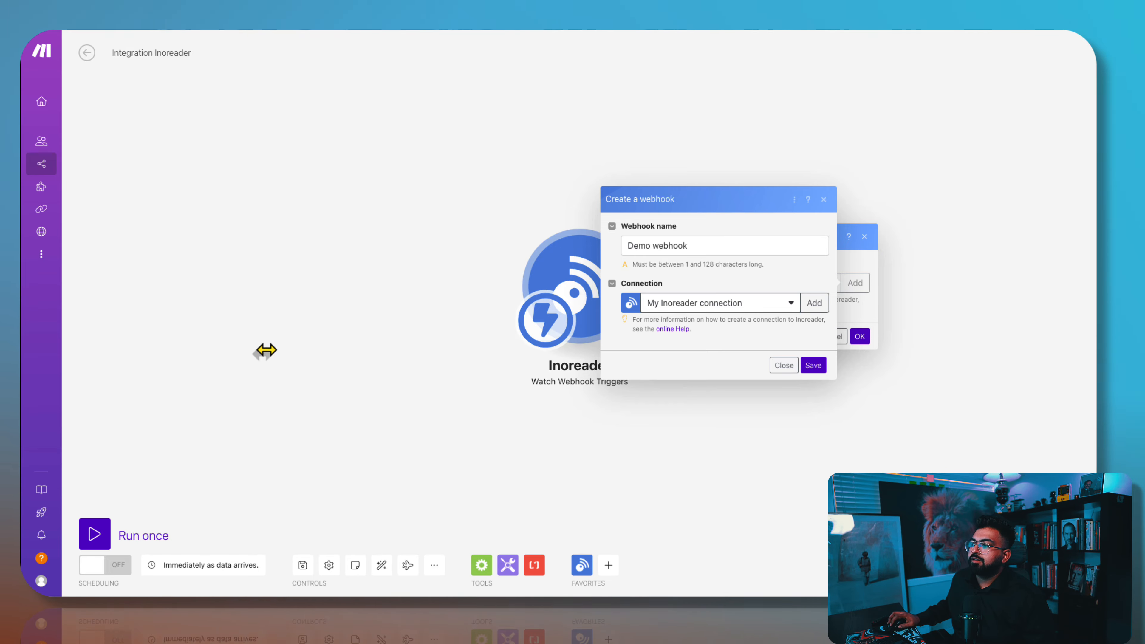
Save the Demo webhook, copy its address, and go to Inoreader's Rules.
click(813, 365)
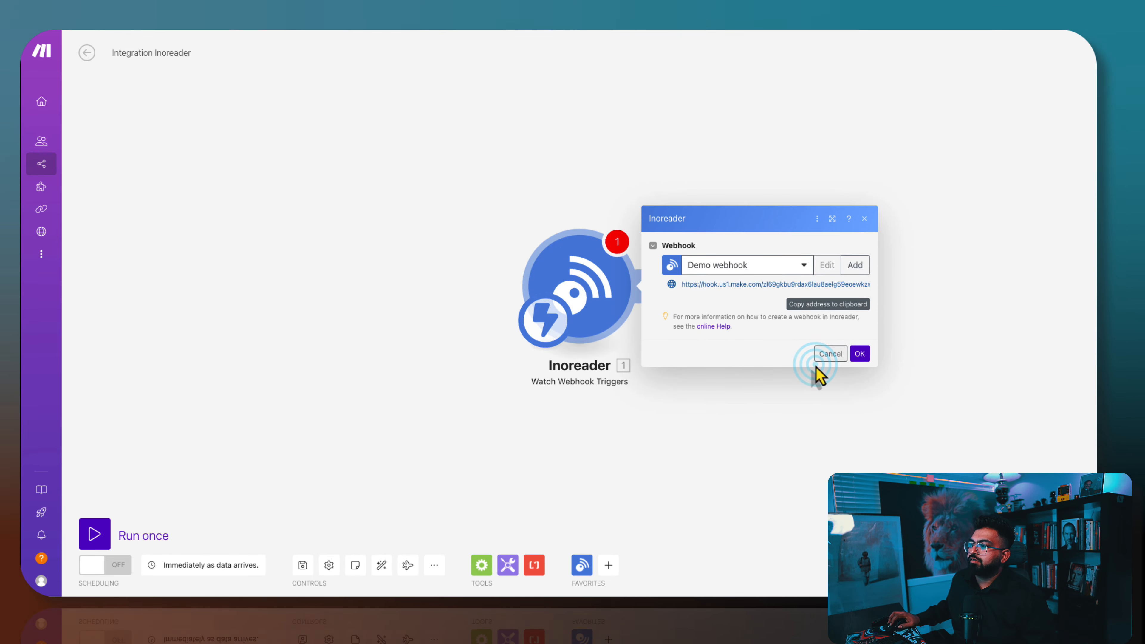
click(807, 304)
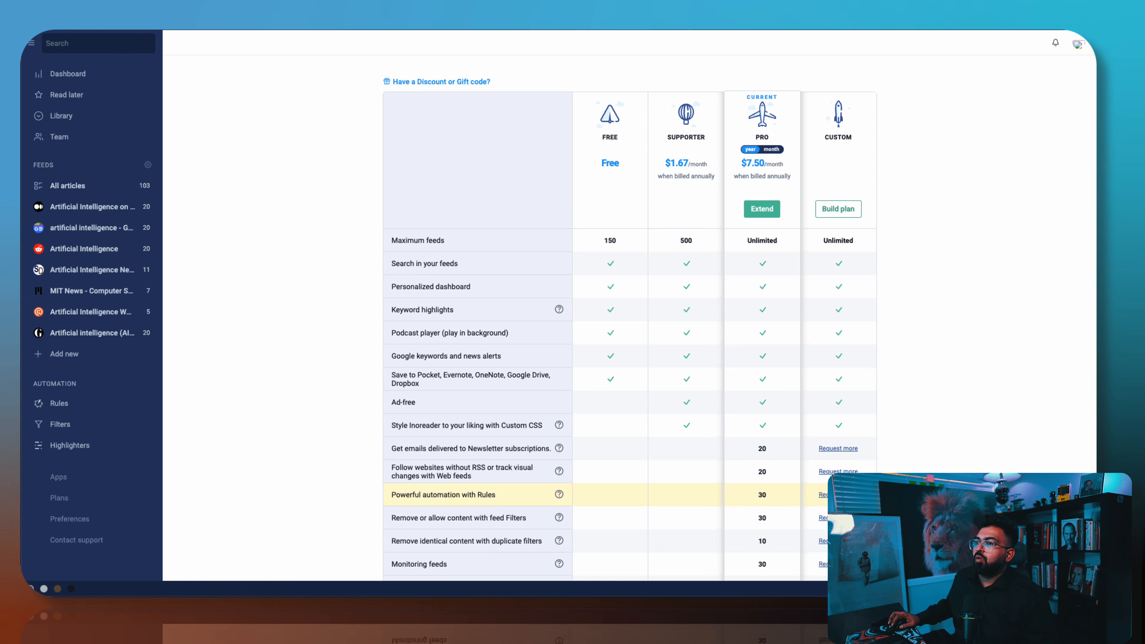
click(102, 403)
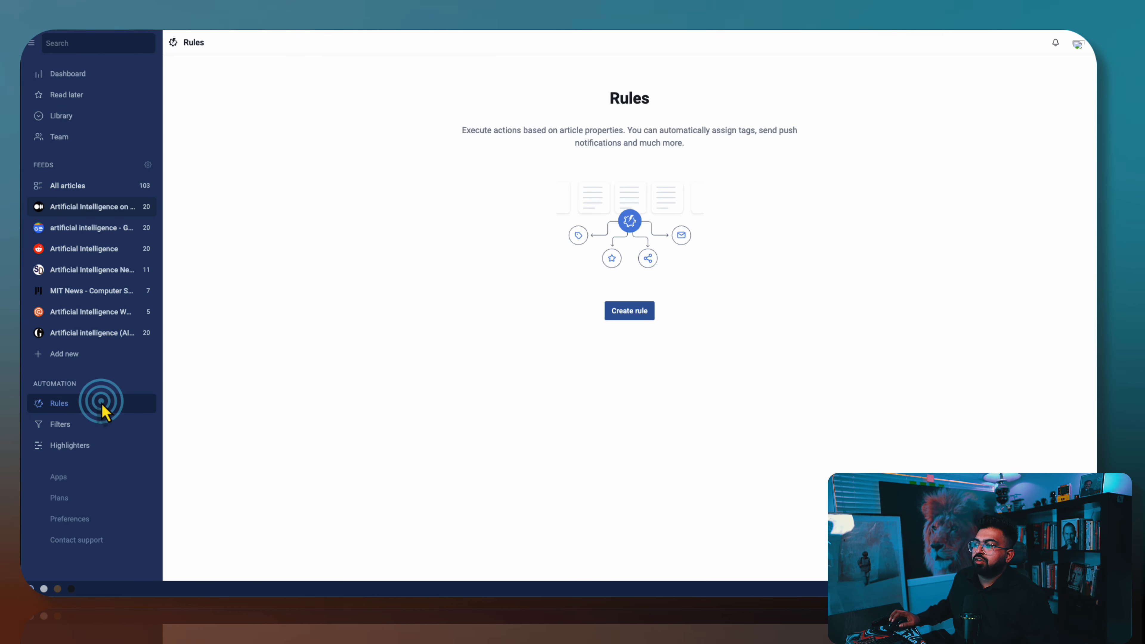
Save a rule firing Trigger webhook with the Make URL on every new article in account.
click(644, 311)
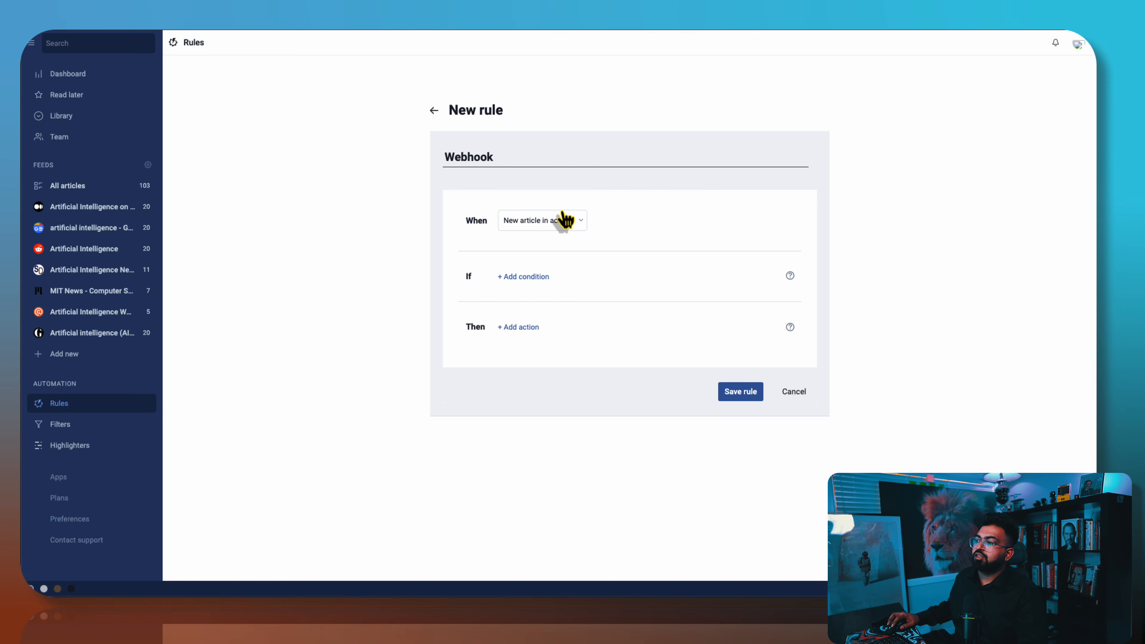
click(549, 226)
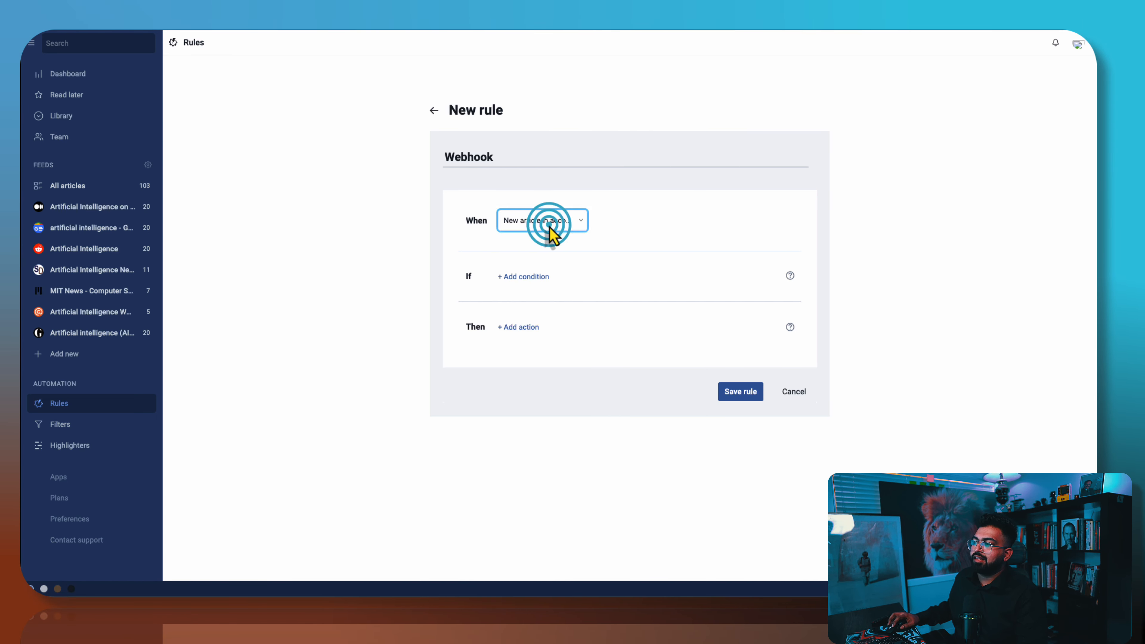
key(Down)
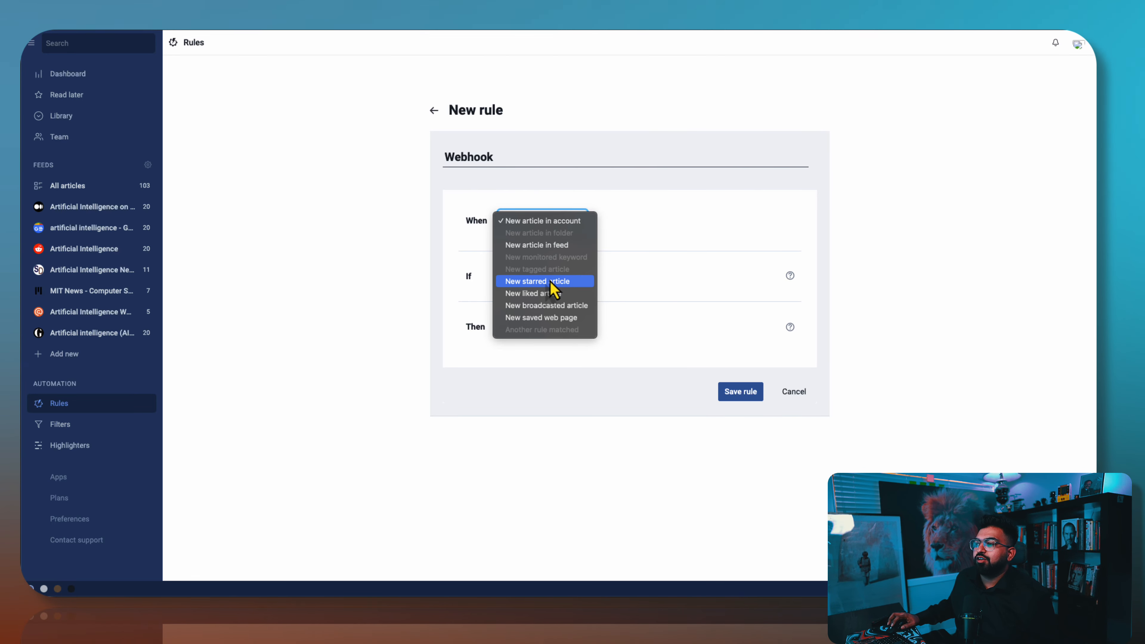
key(Down)
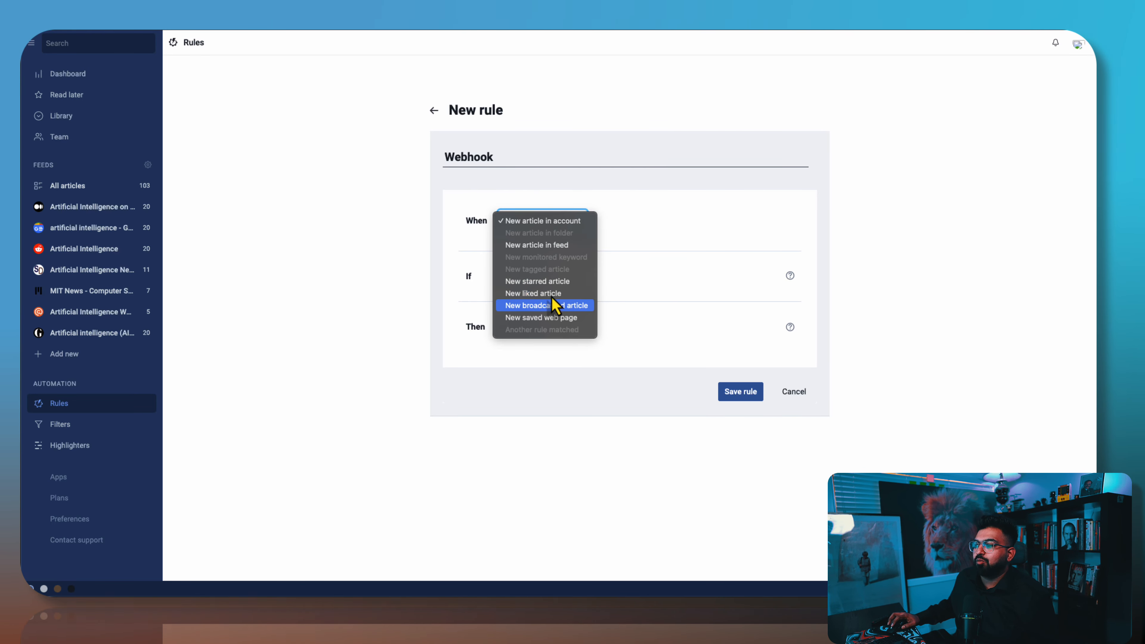
key(Down)
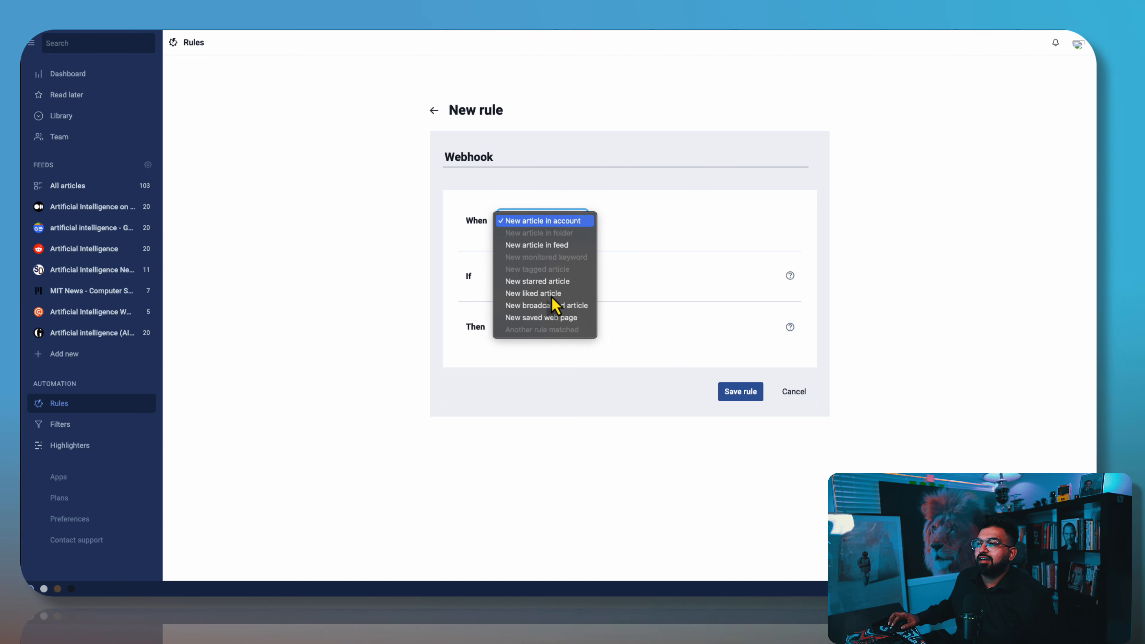
click(522, 221)
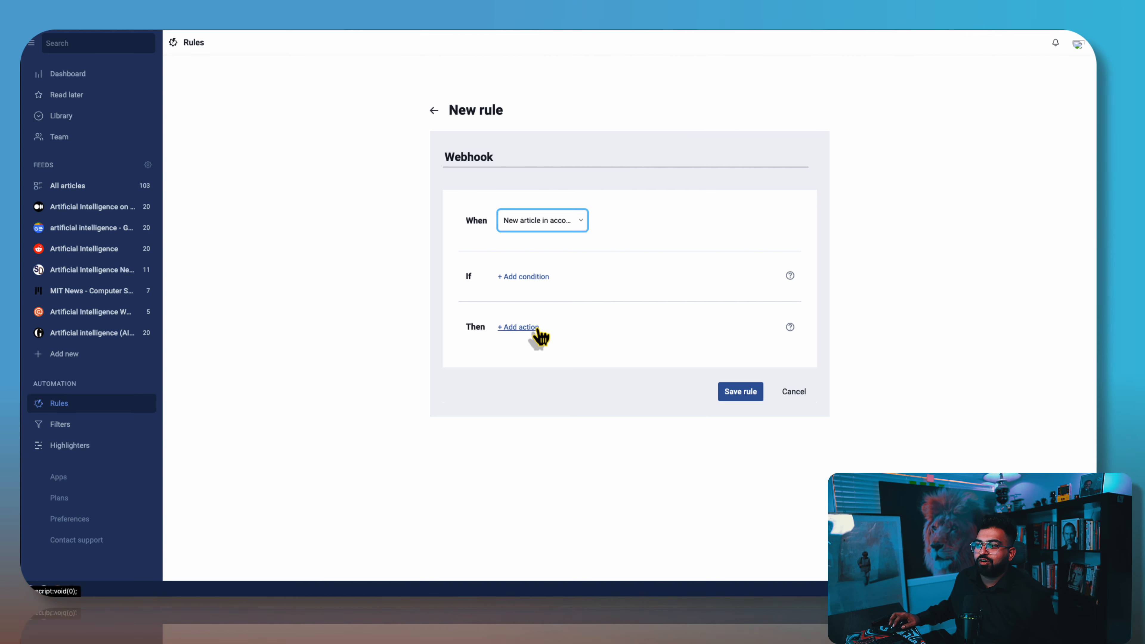
click(538, 328)
click(538, 332)
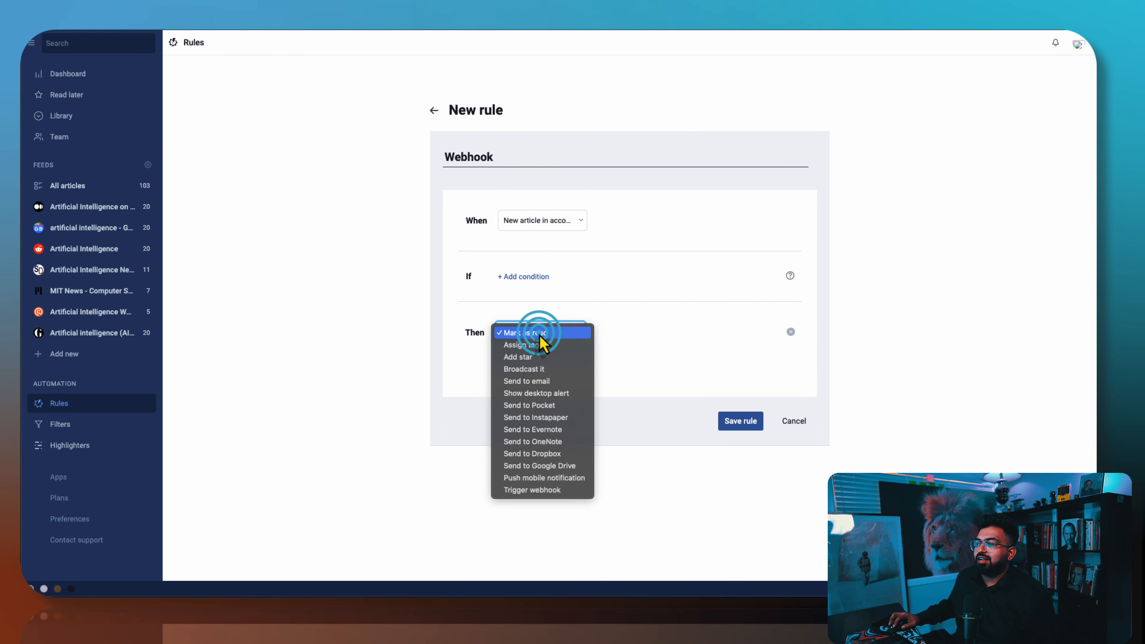
click(541, 490)
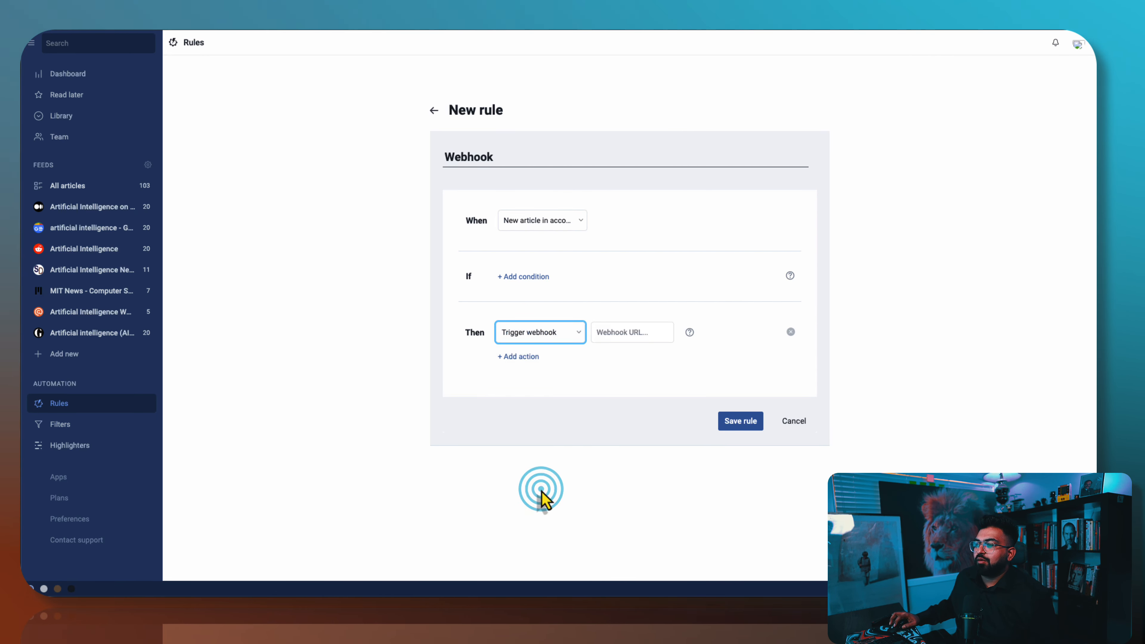
click(607, 335)
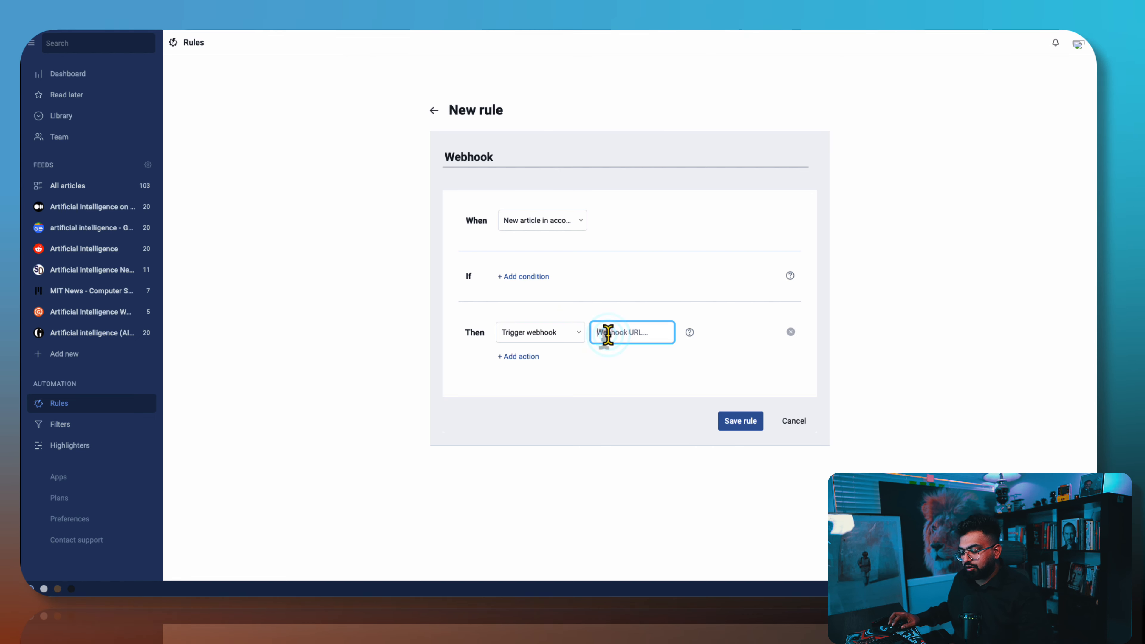
click(742, 425)
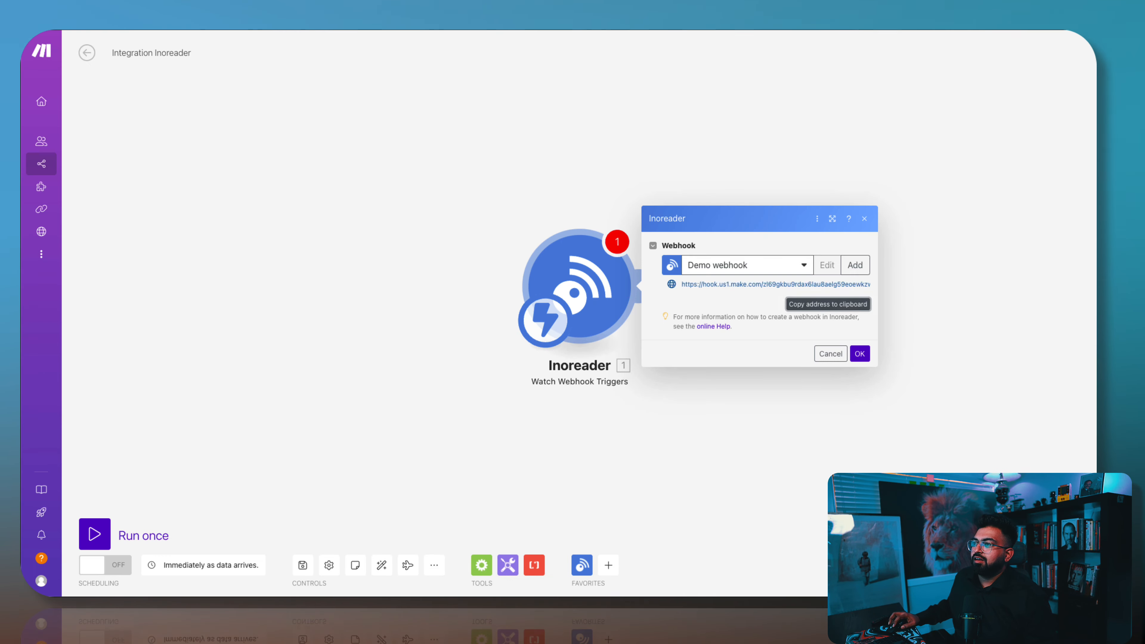
Confirm the Inoreader webhook and add Perplexity AI Create a Chat Completion after it.
click(859, 355)
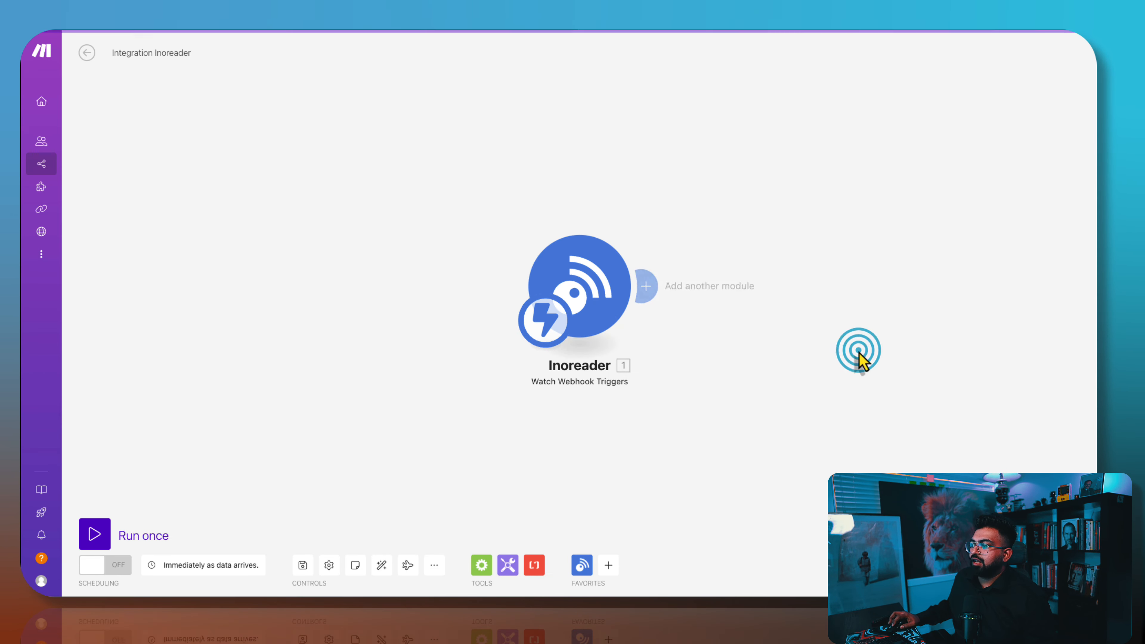
click(657, 291)
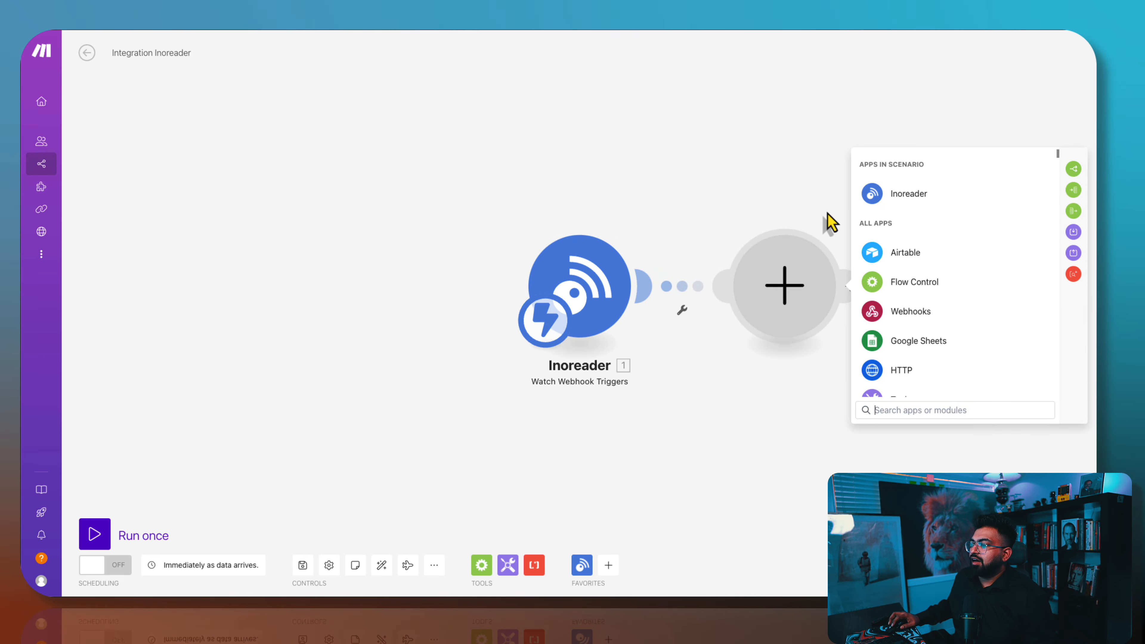
scroll(913, 341, down, 2)
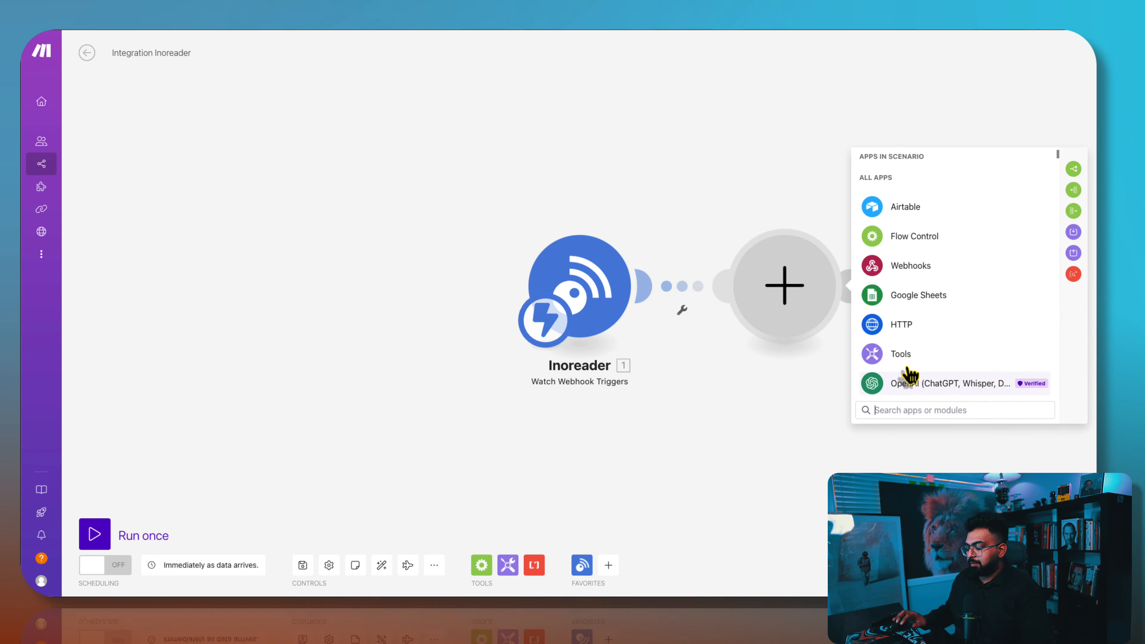
text(perple)
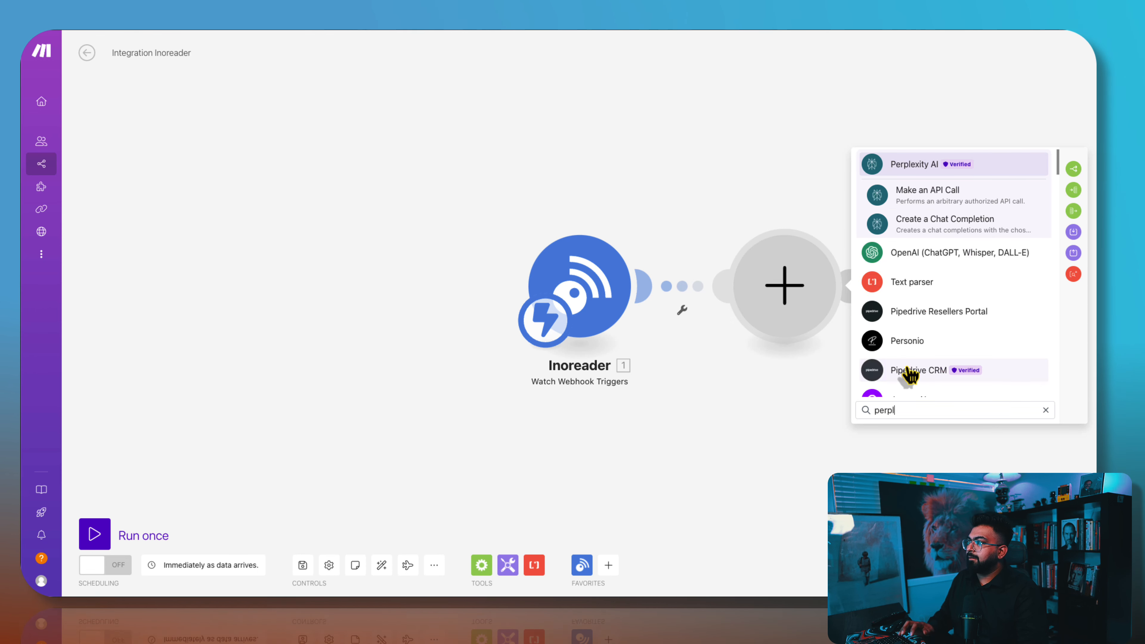
click(962, 224)
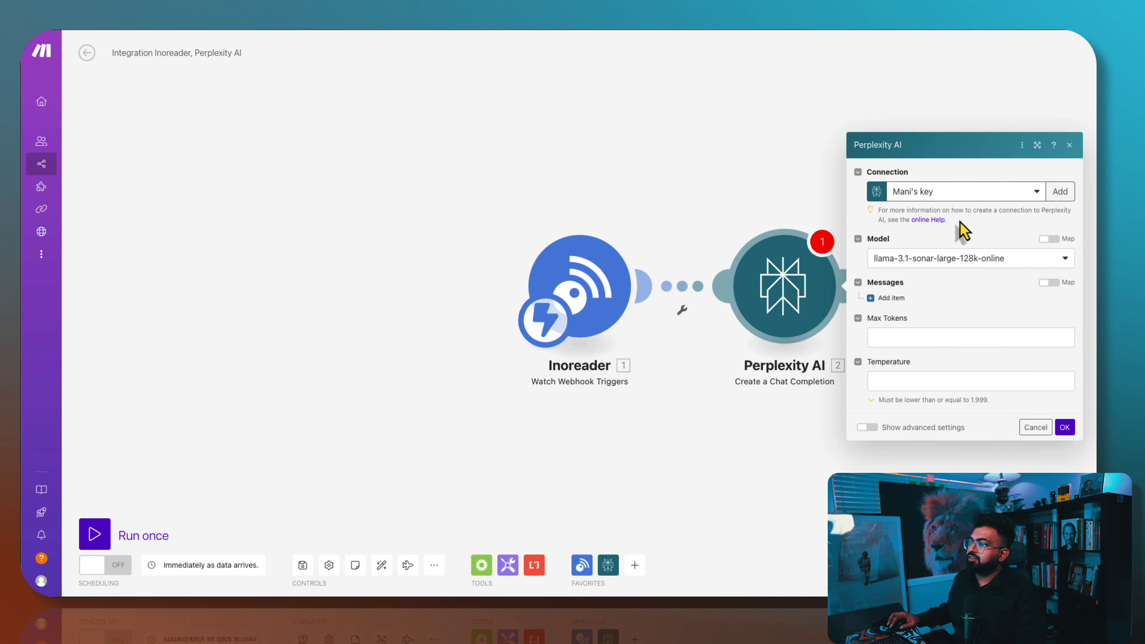
Open and dismiss the new Perplexity connection form twice, keeping the existing connection.
click(1055, 192)
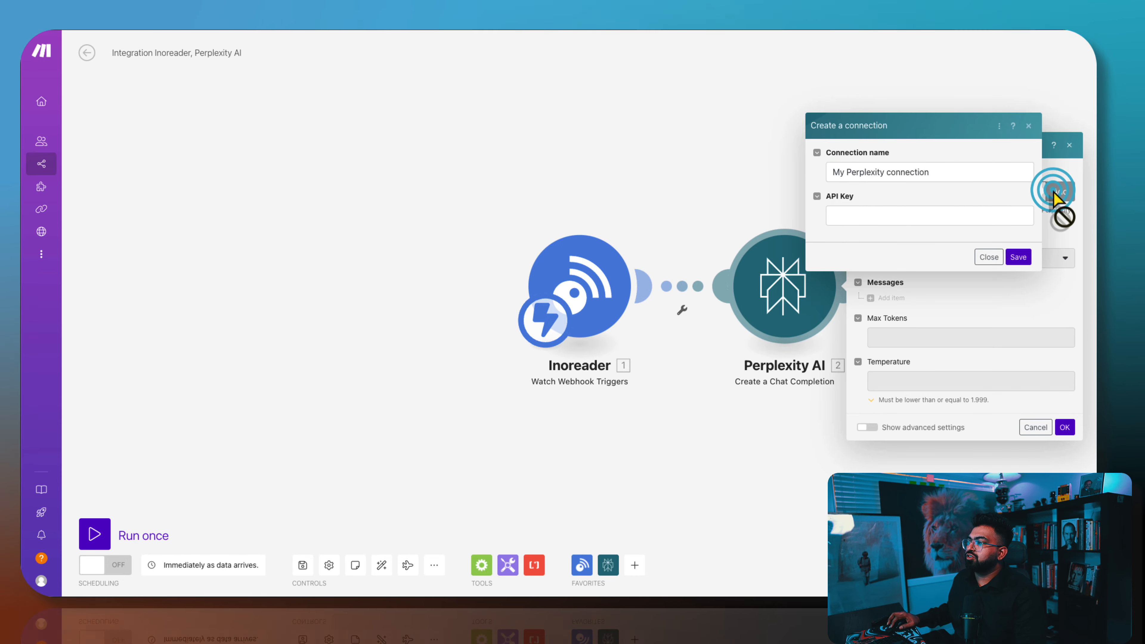
click(987, 257)
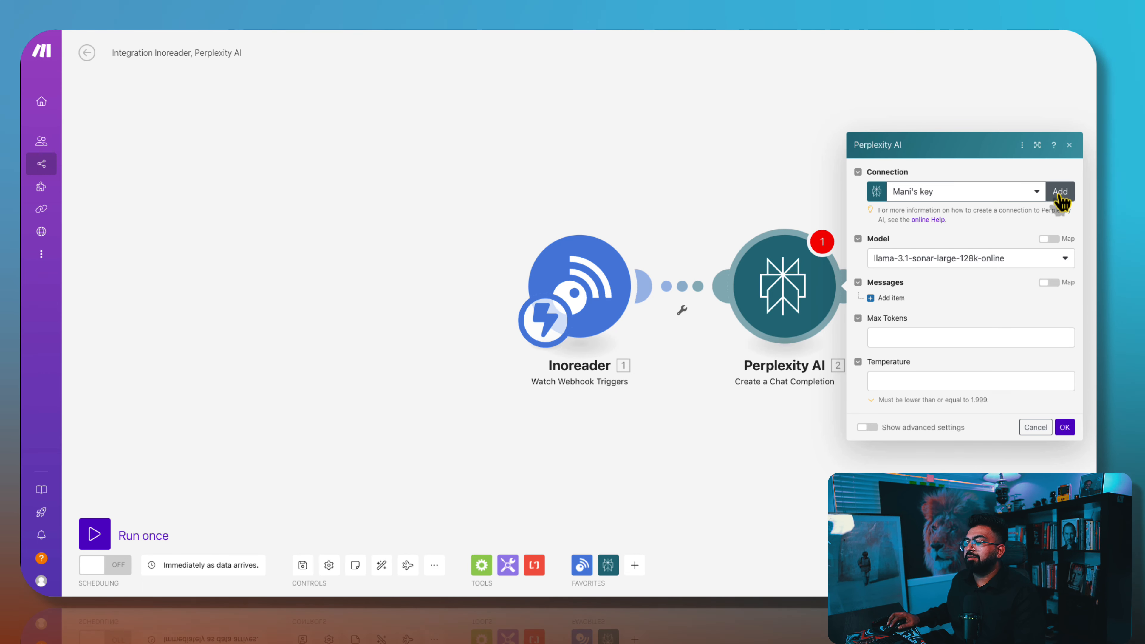
click(1058, 191)
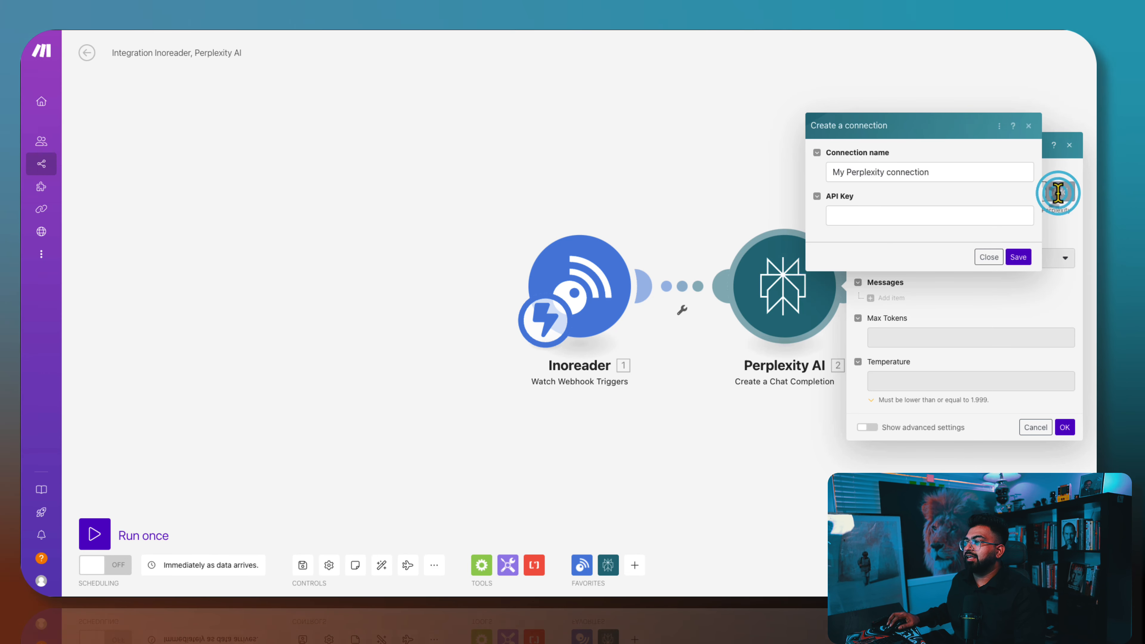
click(987, 256)
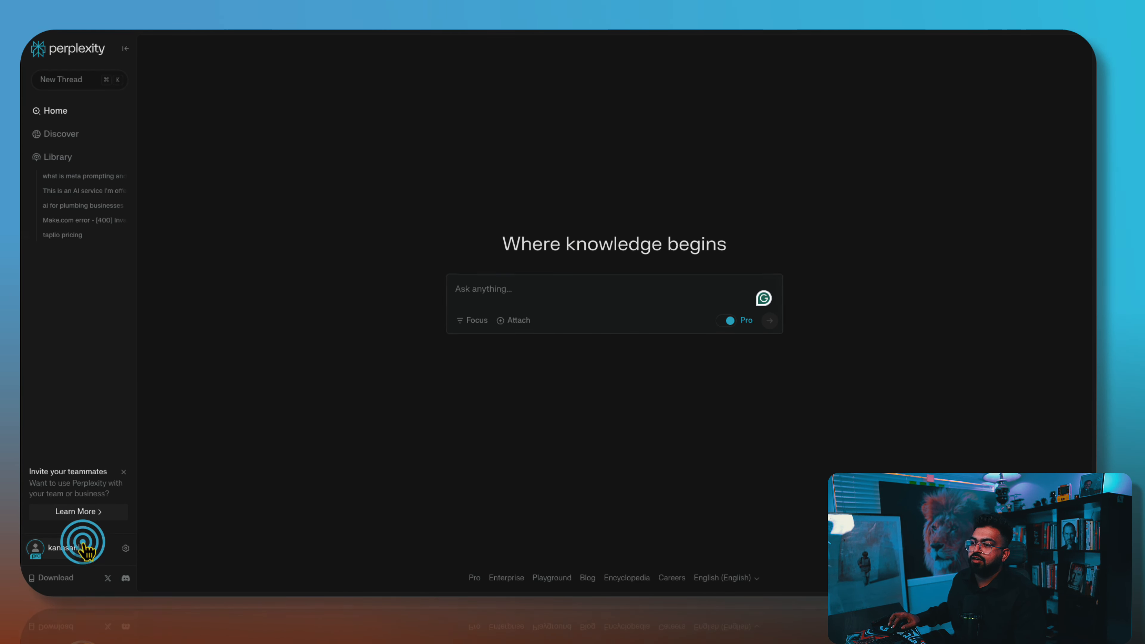
Check Perplexity's API settings ($14.98 credits, $0.03 usage), then start a new browser tab.
click(125, 547)
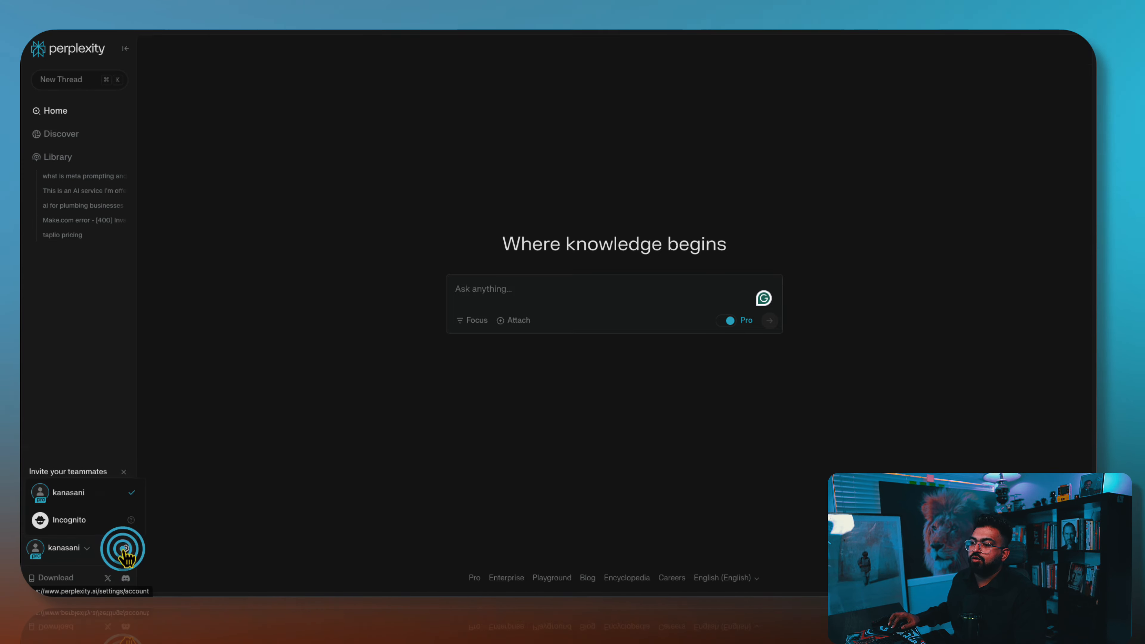
click(731, 49)
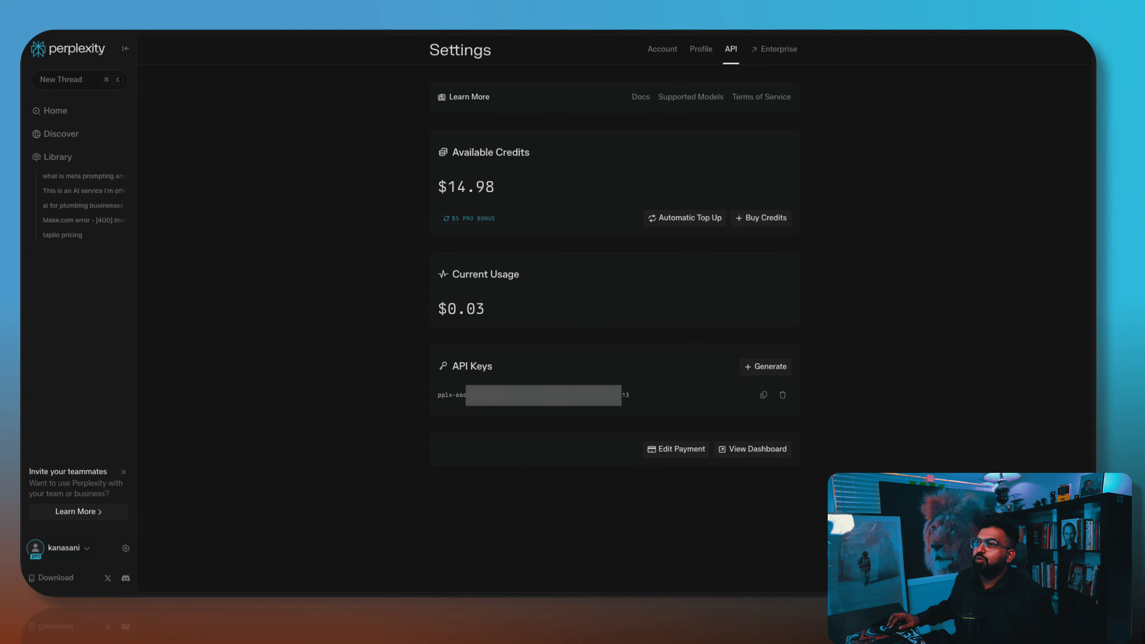
key(super+t)
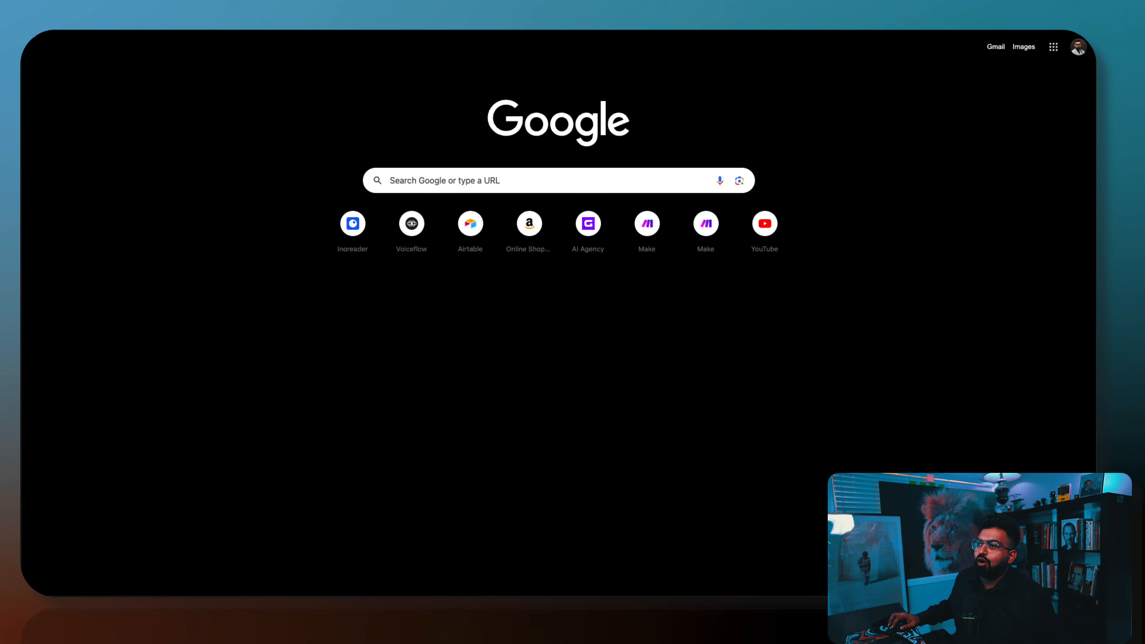
Go to claude.ai and sign in with the Google account.
key(Return)
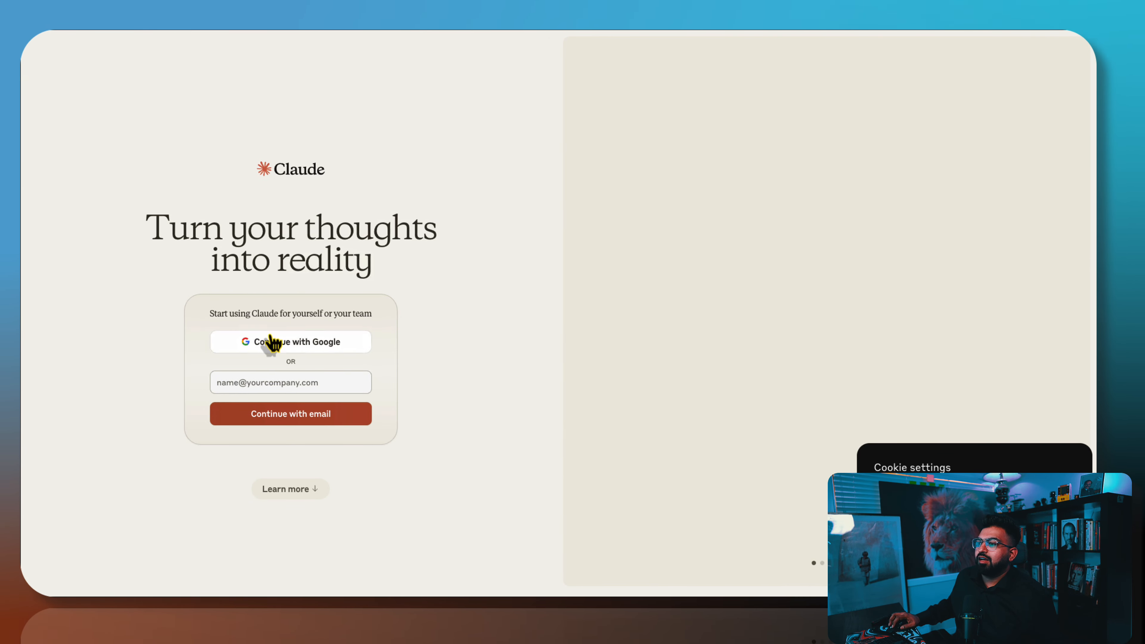
click(270, 336)
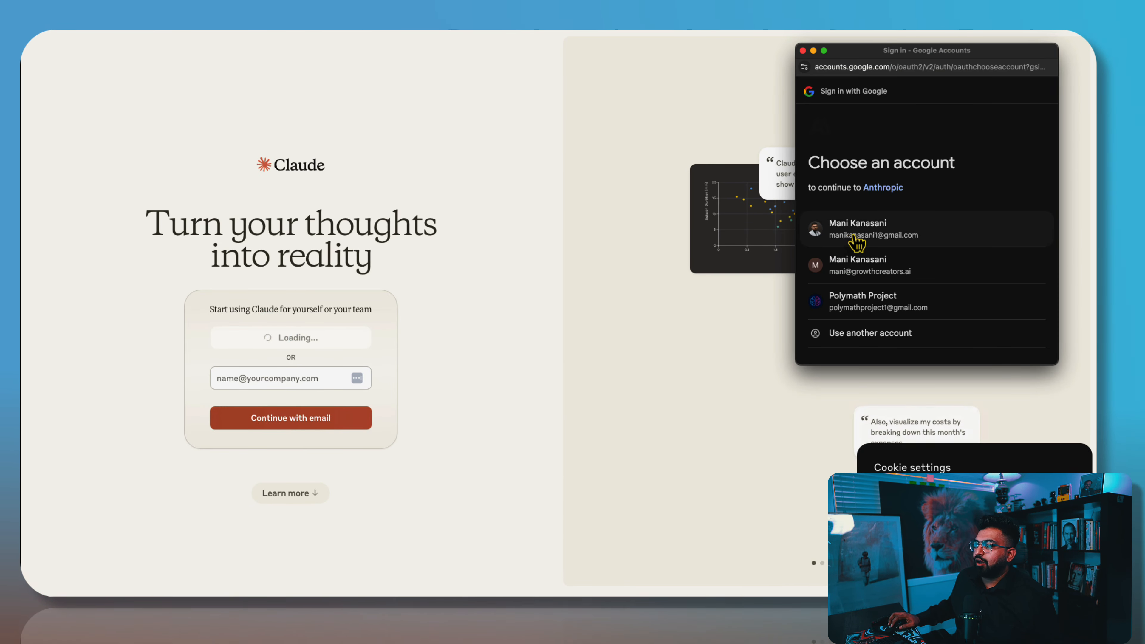
click(856, 243)
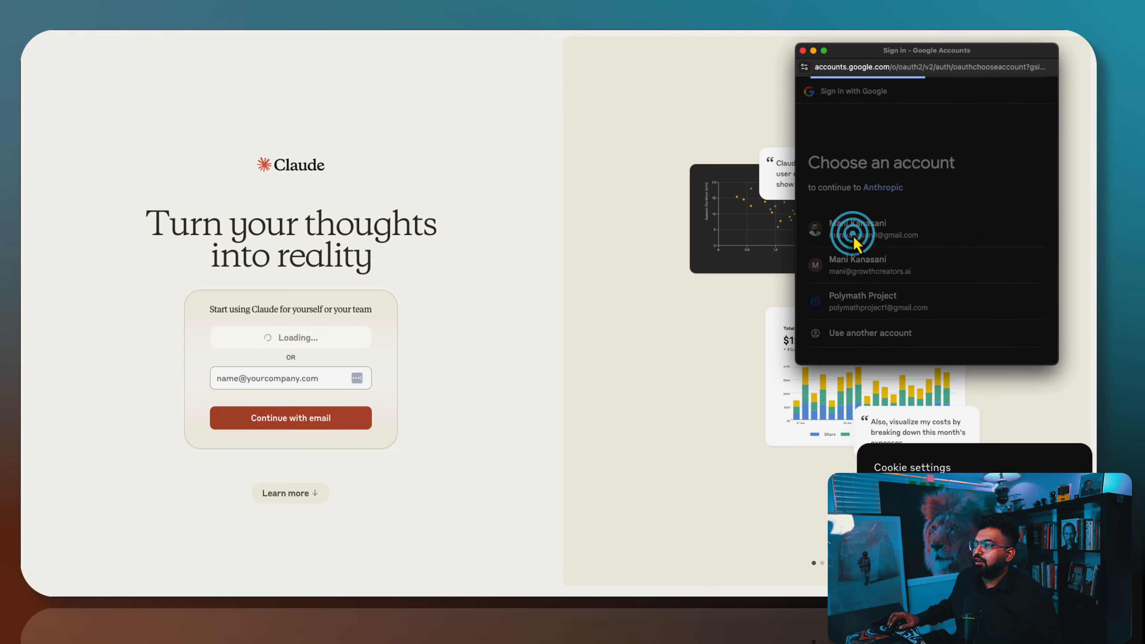
click(950, 306)
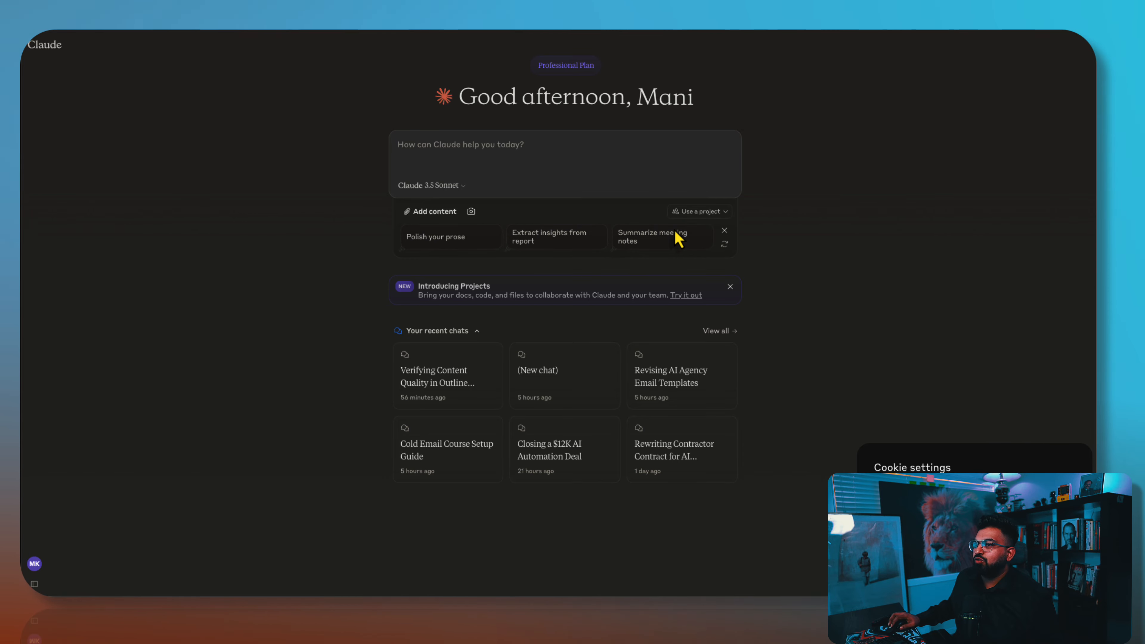
mouse_move(72, 550)
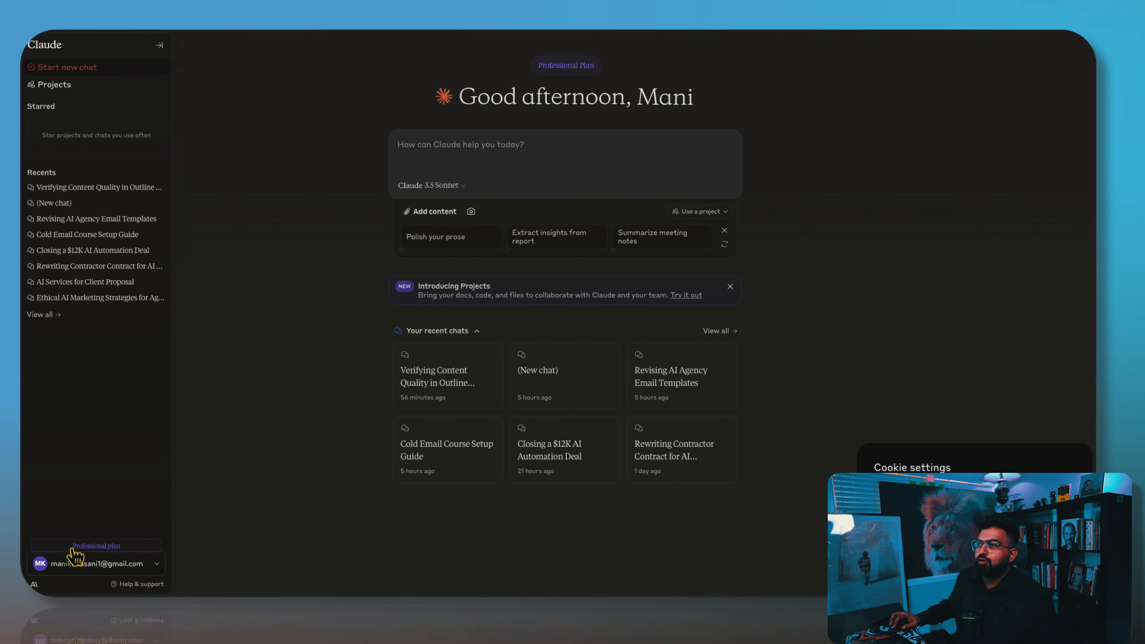
click(90, 562)
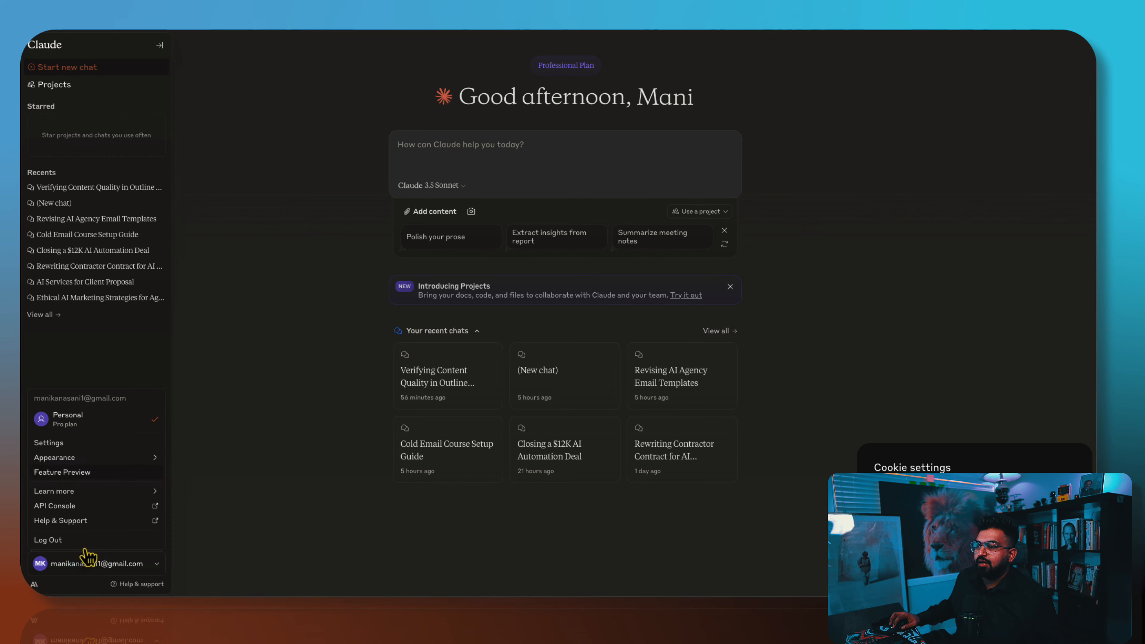
click(62, 507)
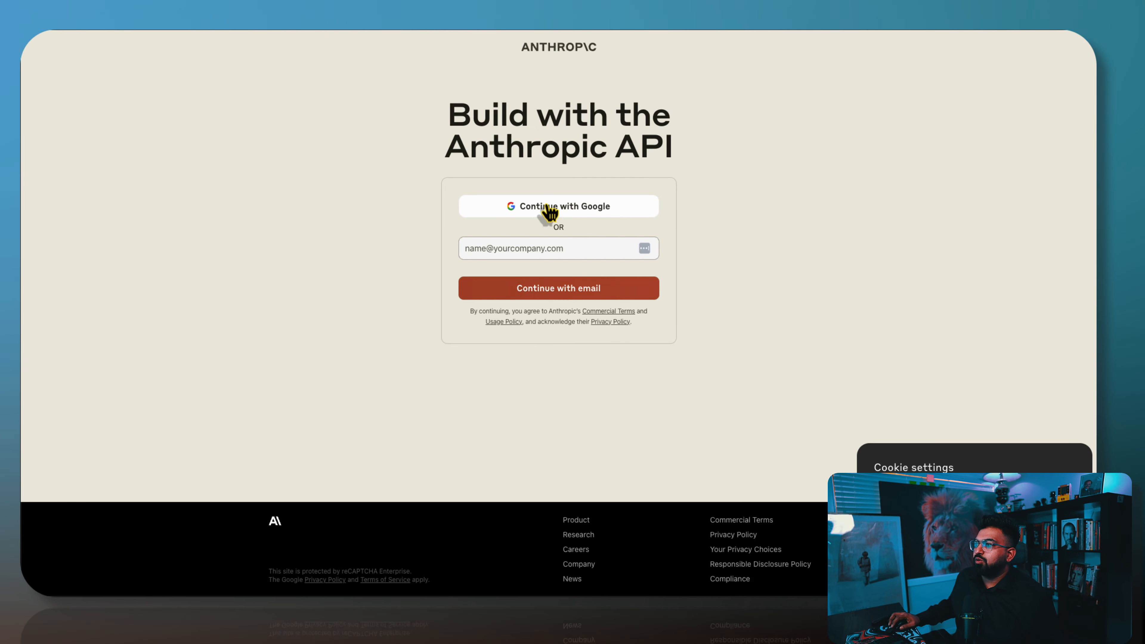
click(546, 208)
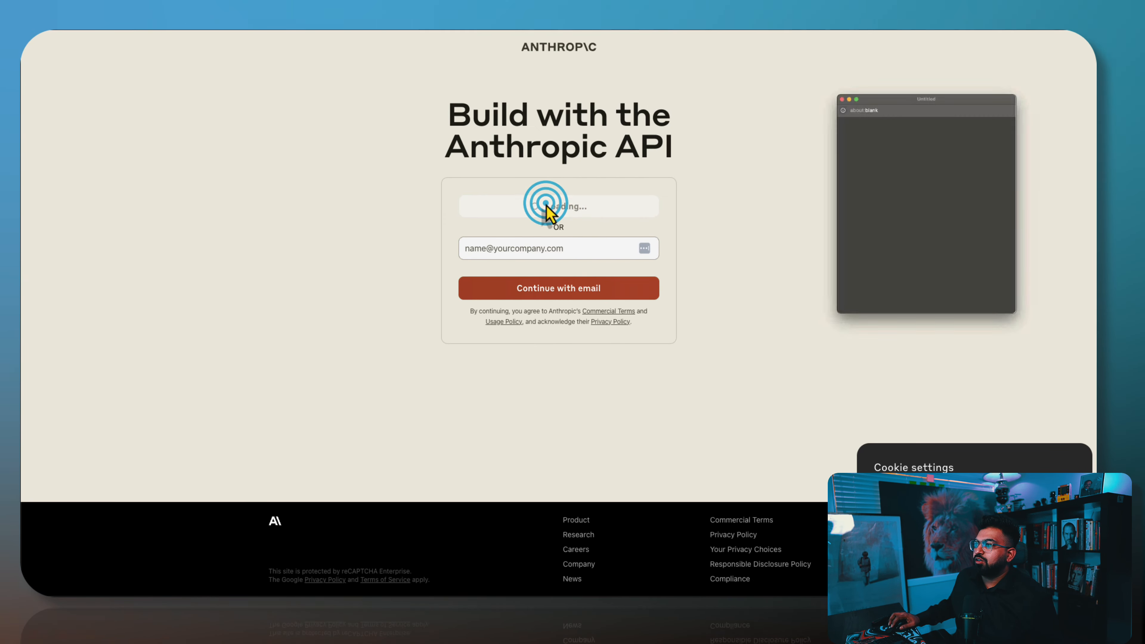
click(828, 232)
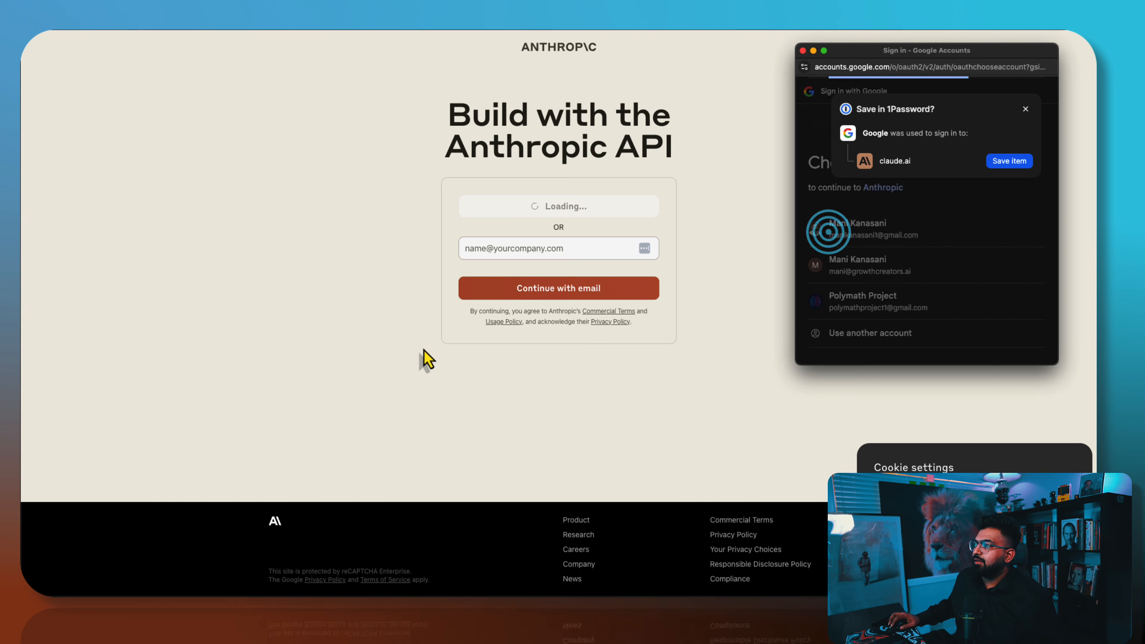
click(1002, 301)
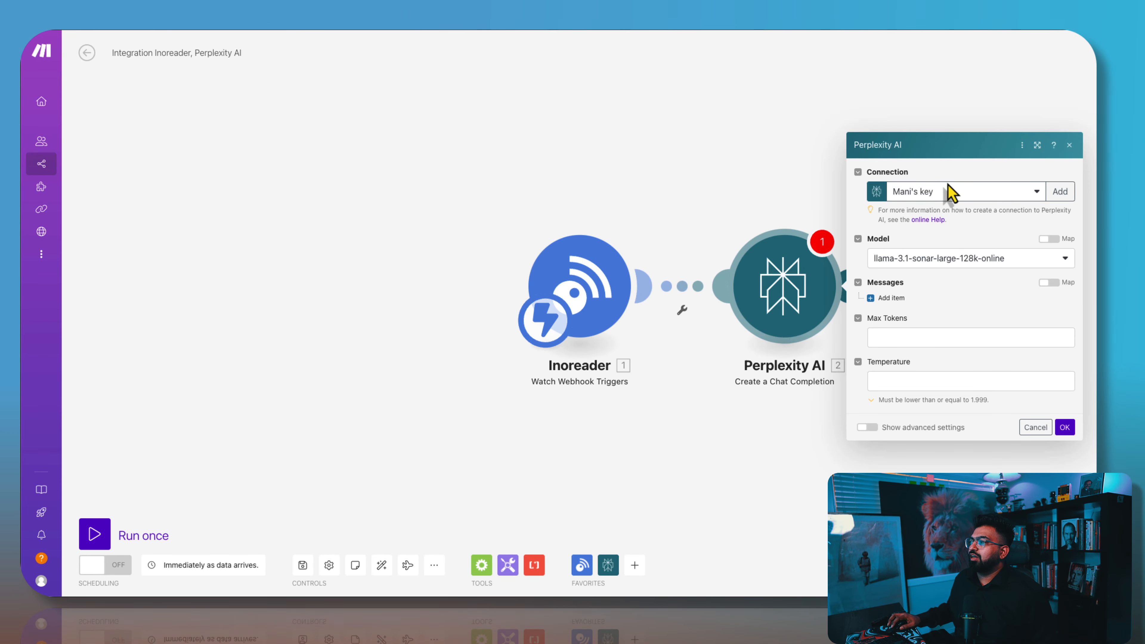
Switch the Perplexity AI module's model to llama-3.1-70b-instruct.
click(927, 259)
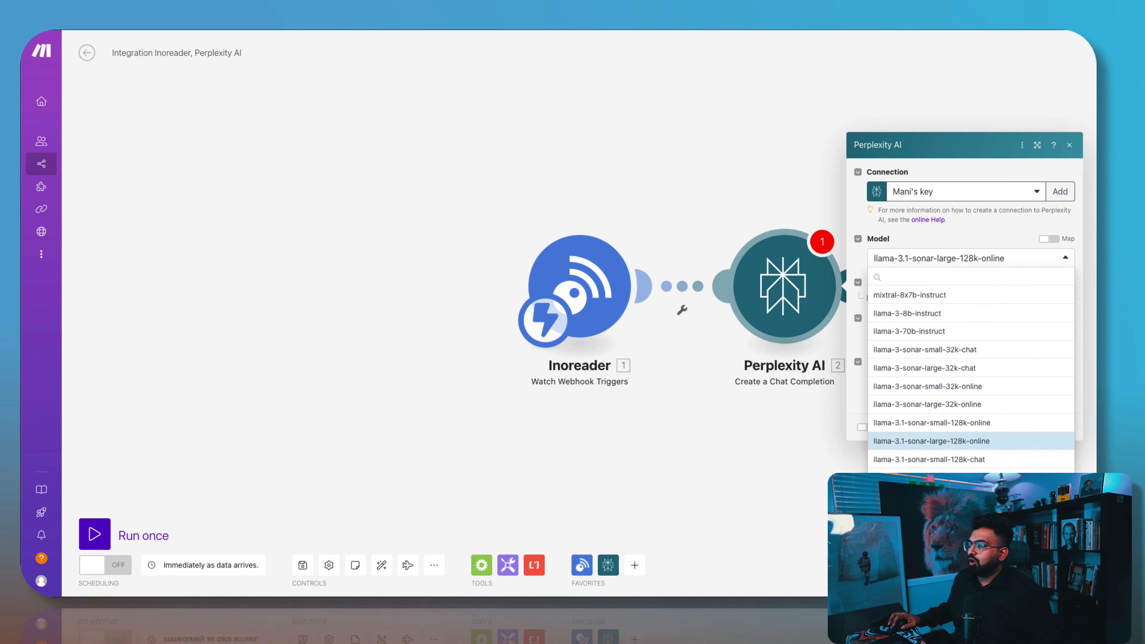
click(911, 515)
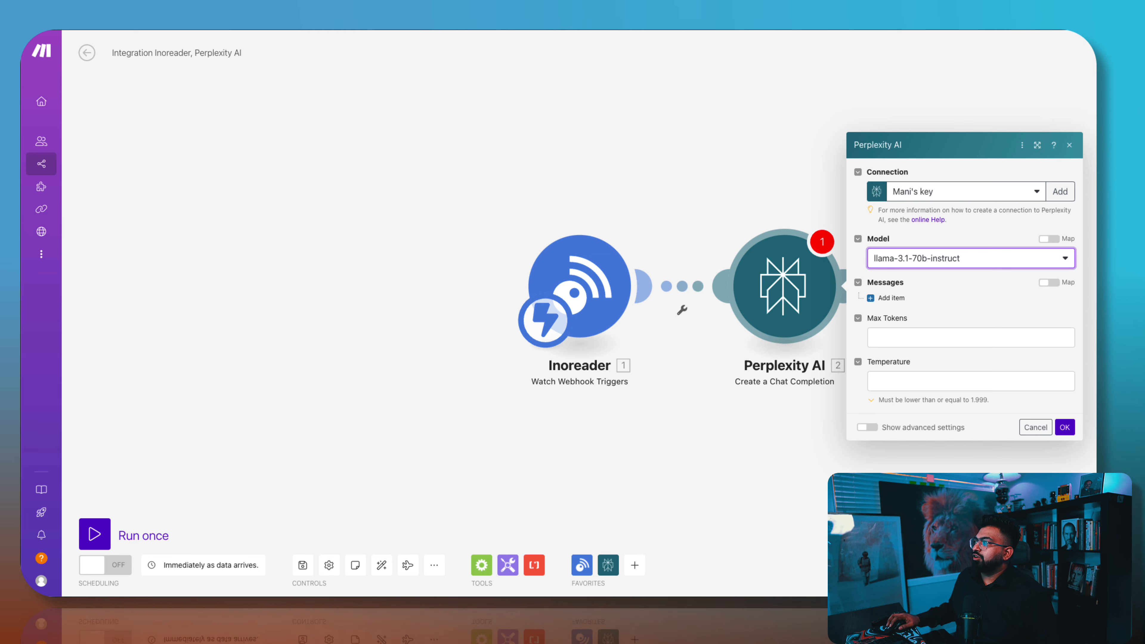
click(890, 298)
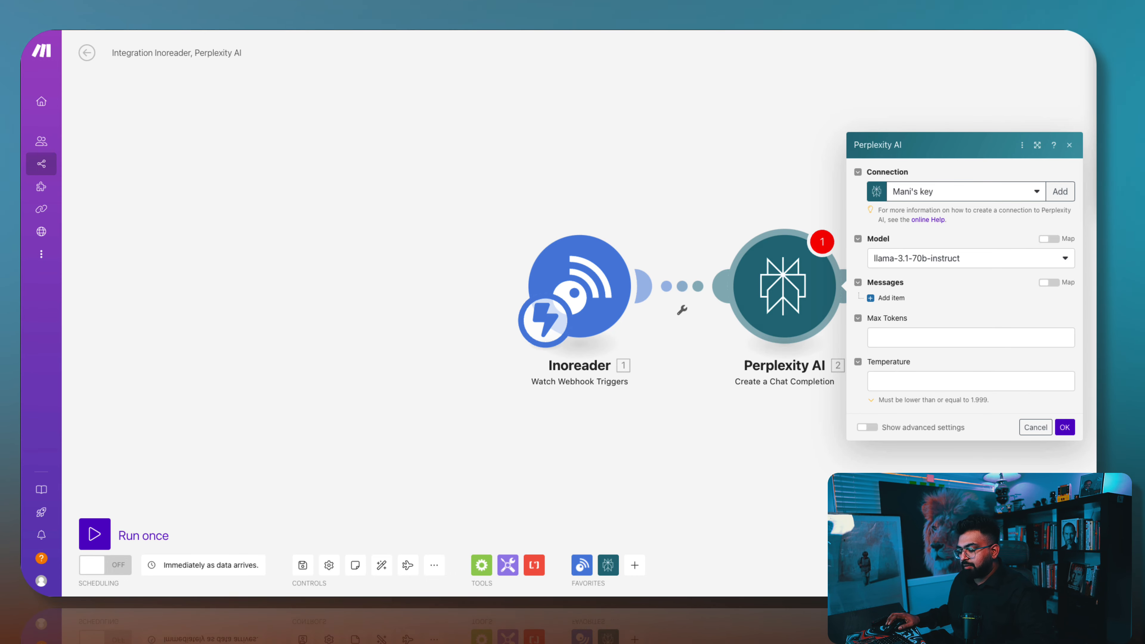
Paste the prepared SEO article-outline prompt into the empty Max Tokens field.
click(881, 334)
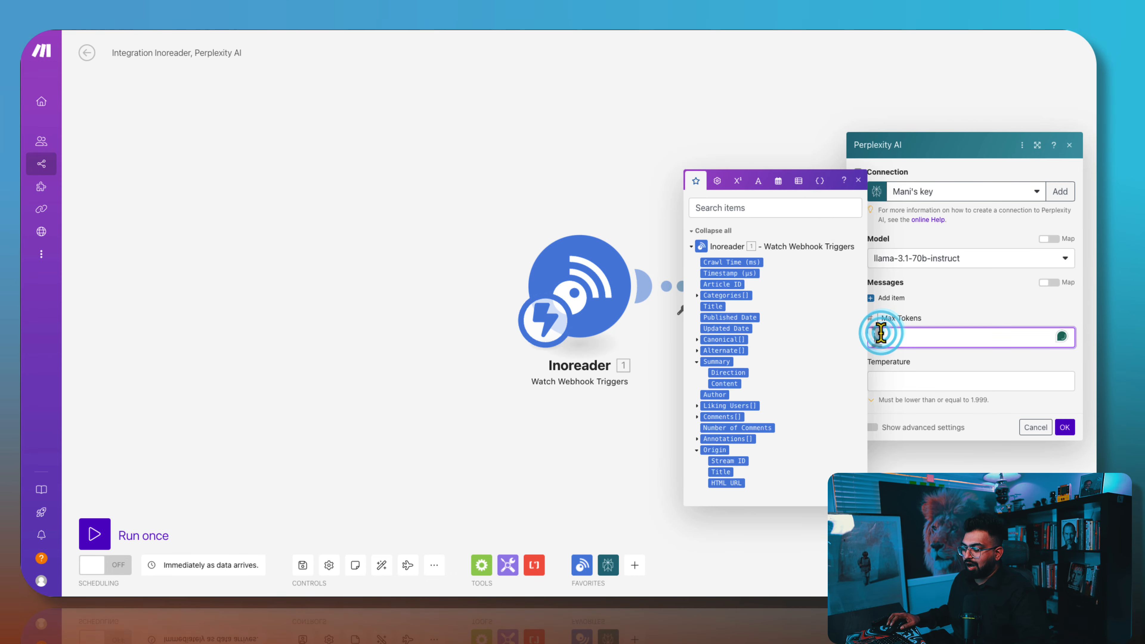
key(ctrl+v)
scroll(949, 409, up, 10)
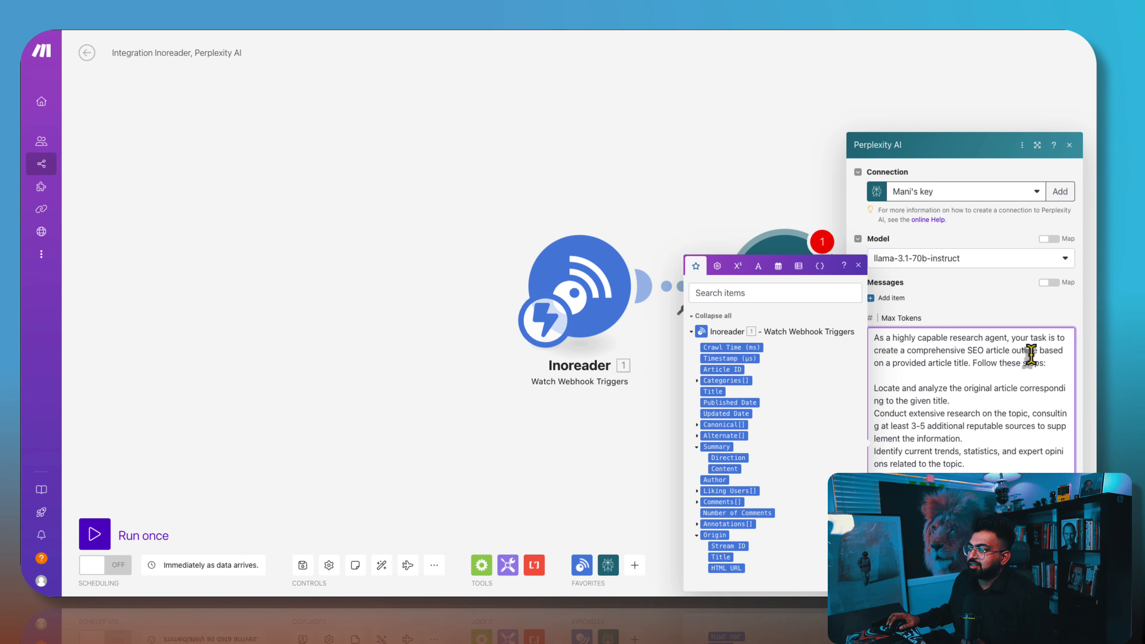
scroll(937, 383, down, 2)
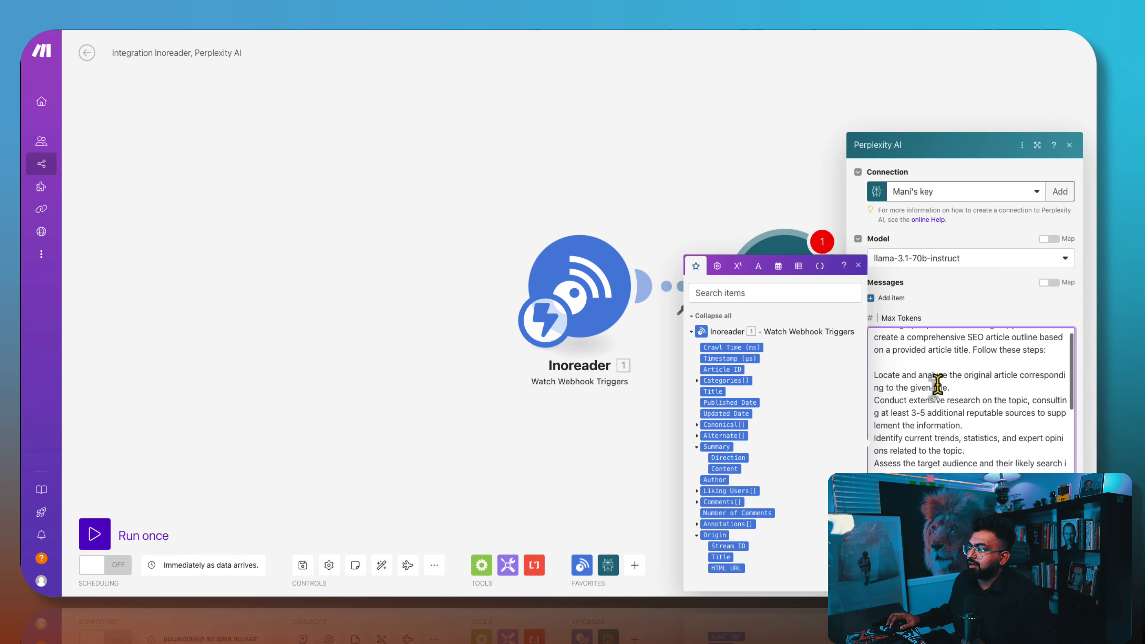
scroll(937, 383, down, 2)
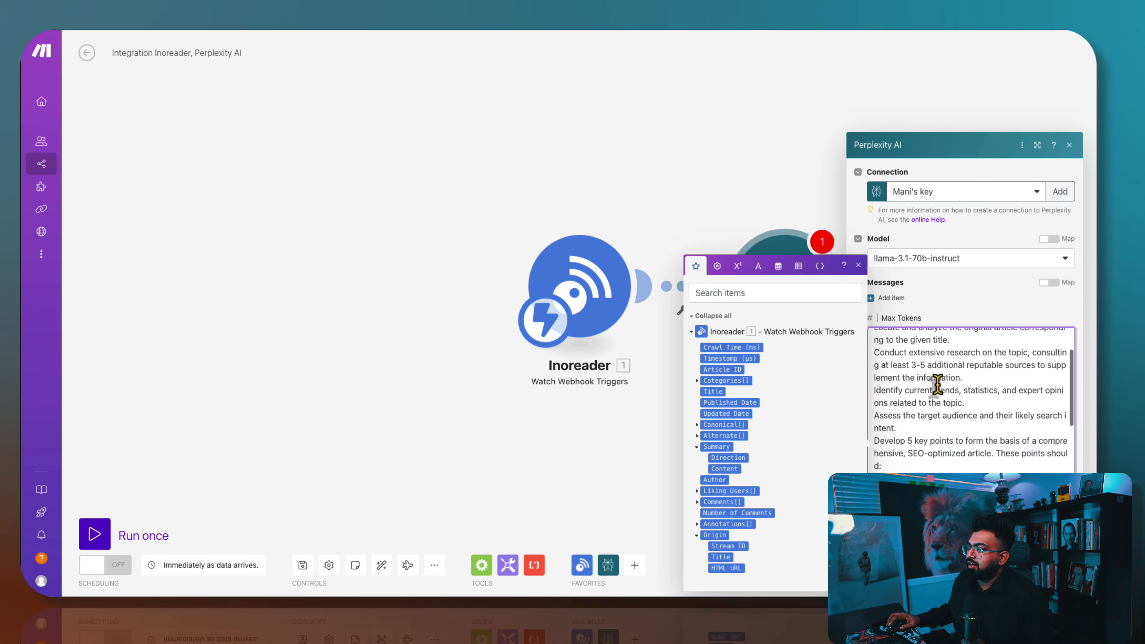
scroll(937, 383, up, 5)
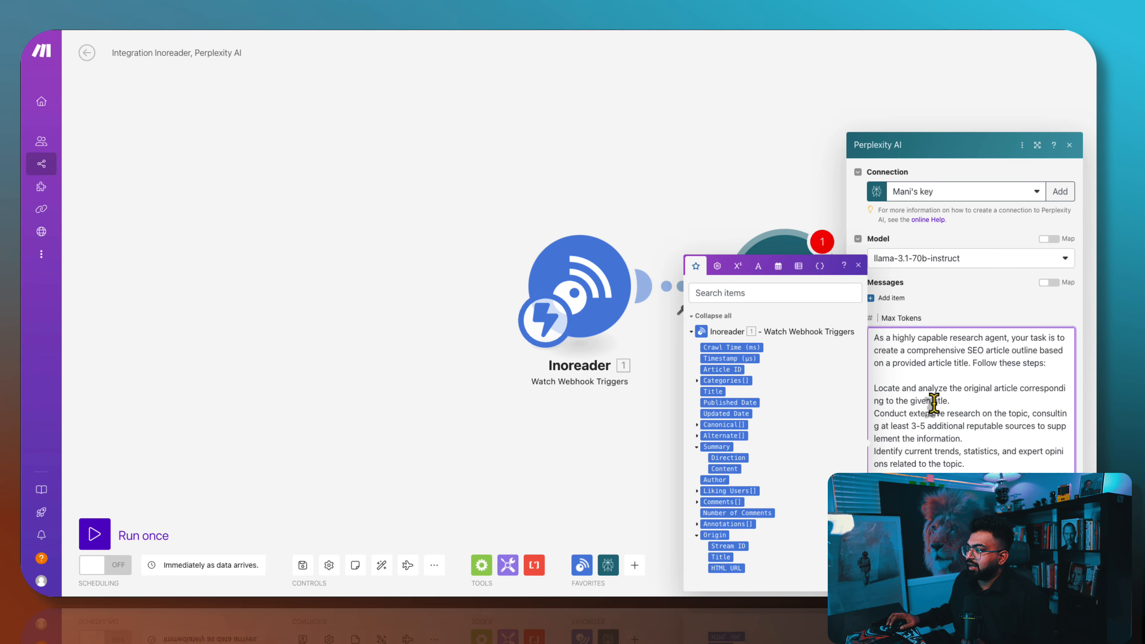
scroll(971, 397, down, 5)
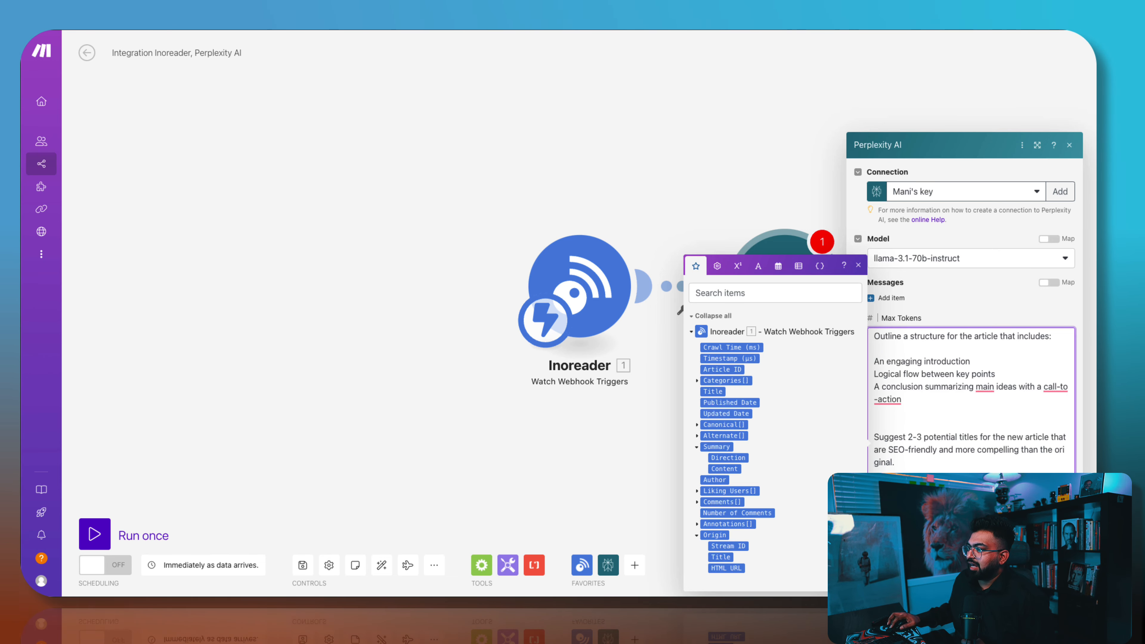
scroll(971, 360, down, 3)
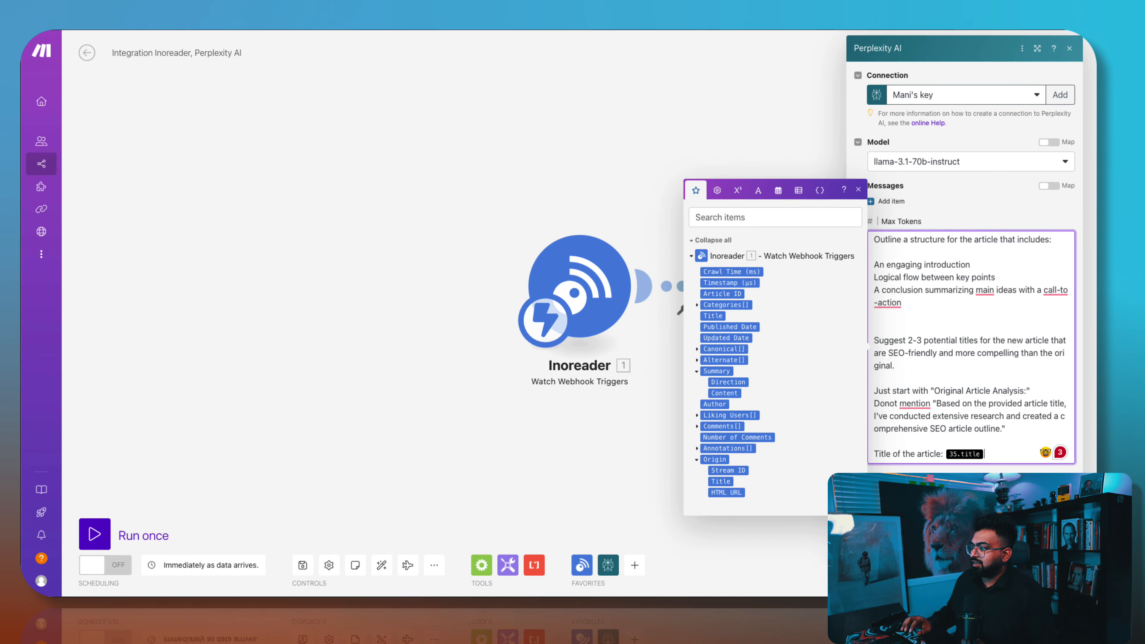
Replace the outdated 35.title pill with the Inoreader article Title at the prompt's end.
key(BackSpace)
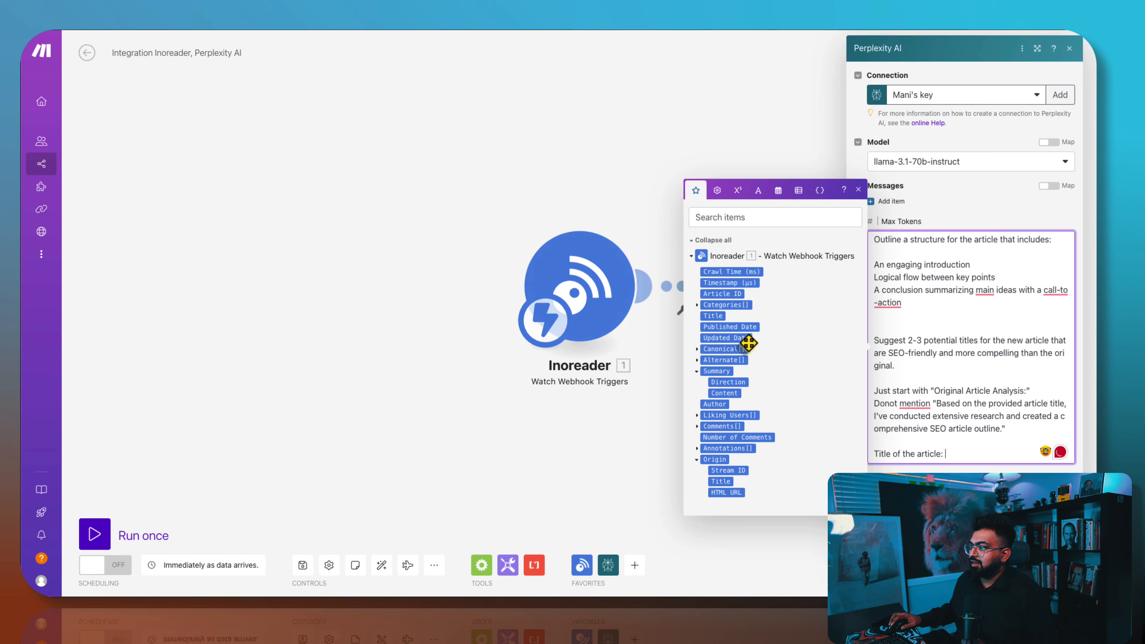
click(714, 316)
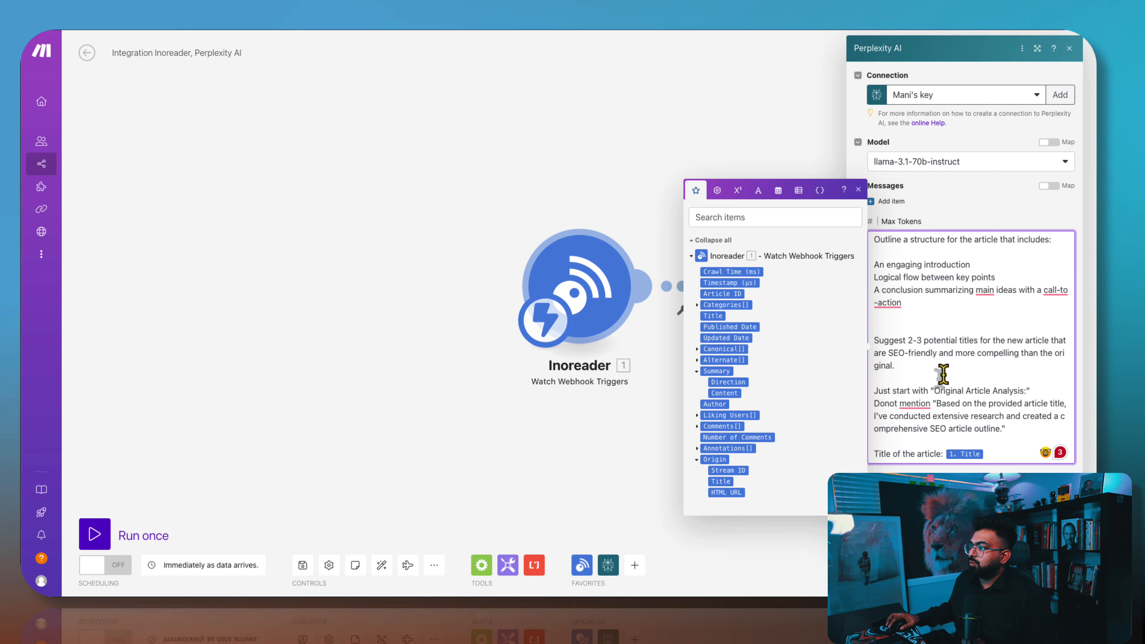
scroll(943, 373, up, 10)
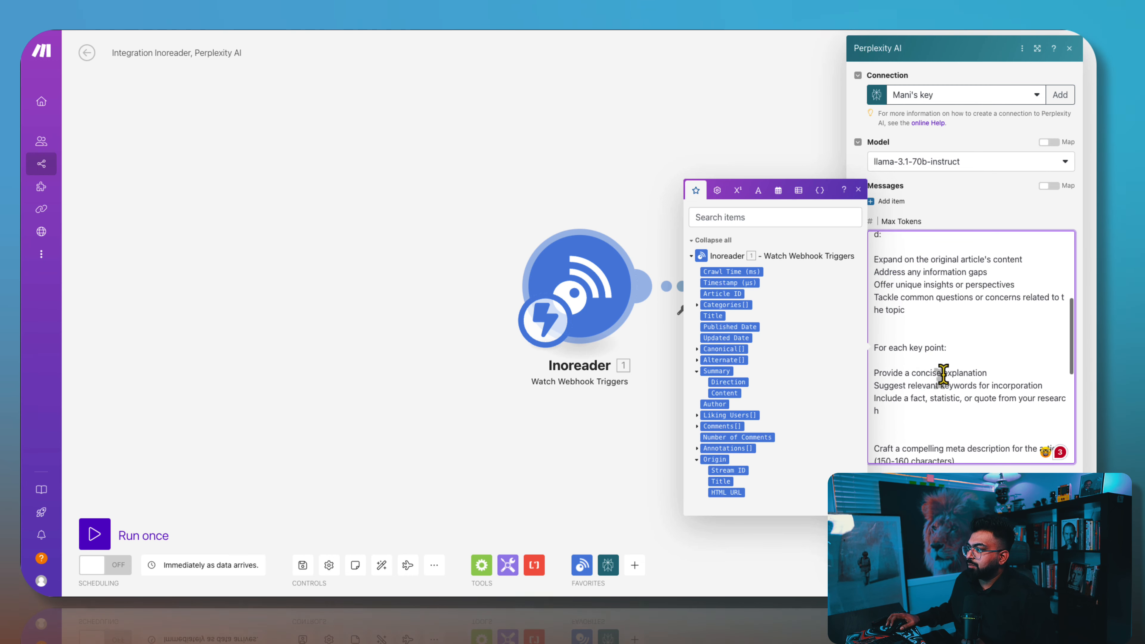
scroll(942, 373, up, 3)
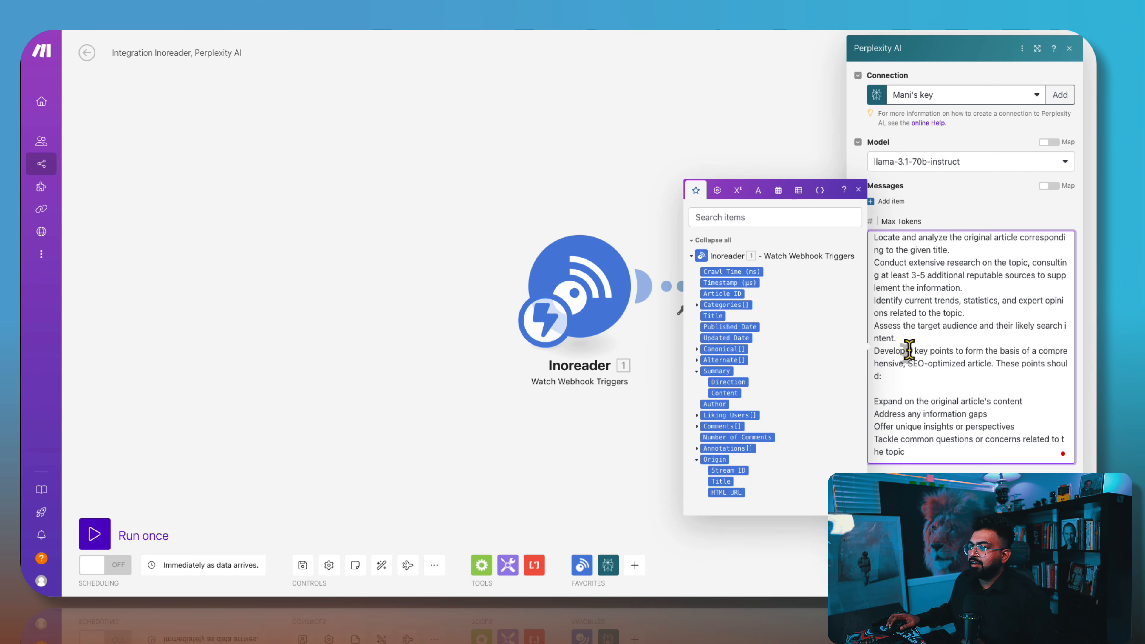
scroll(948, 355, up, 2)
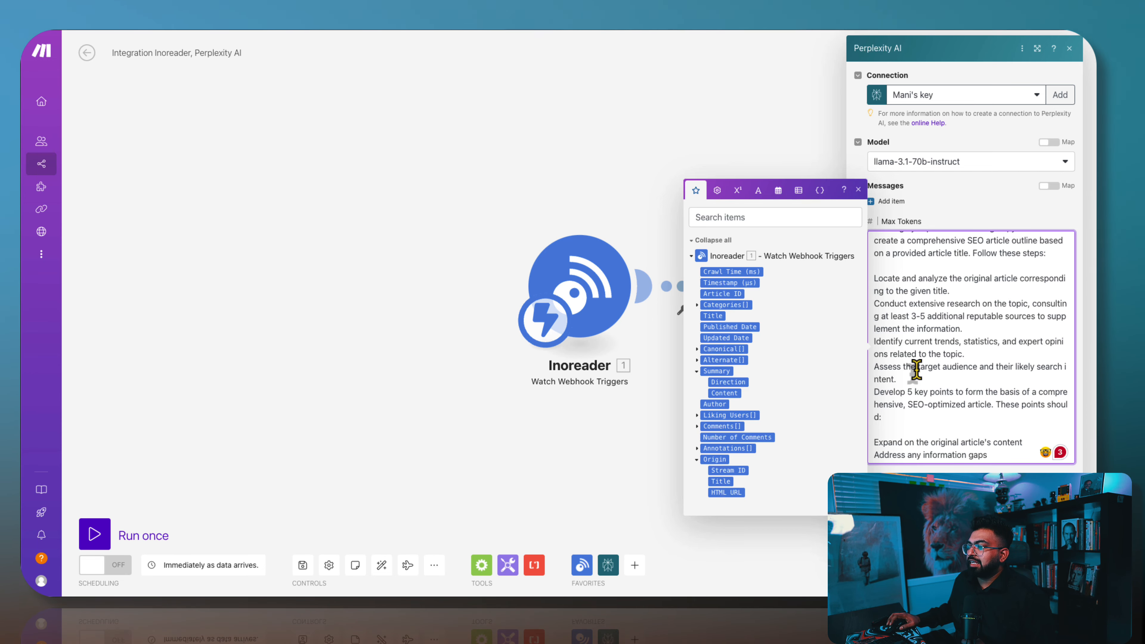
scroll(916, 370, down, 1)
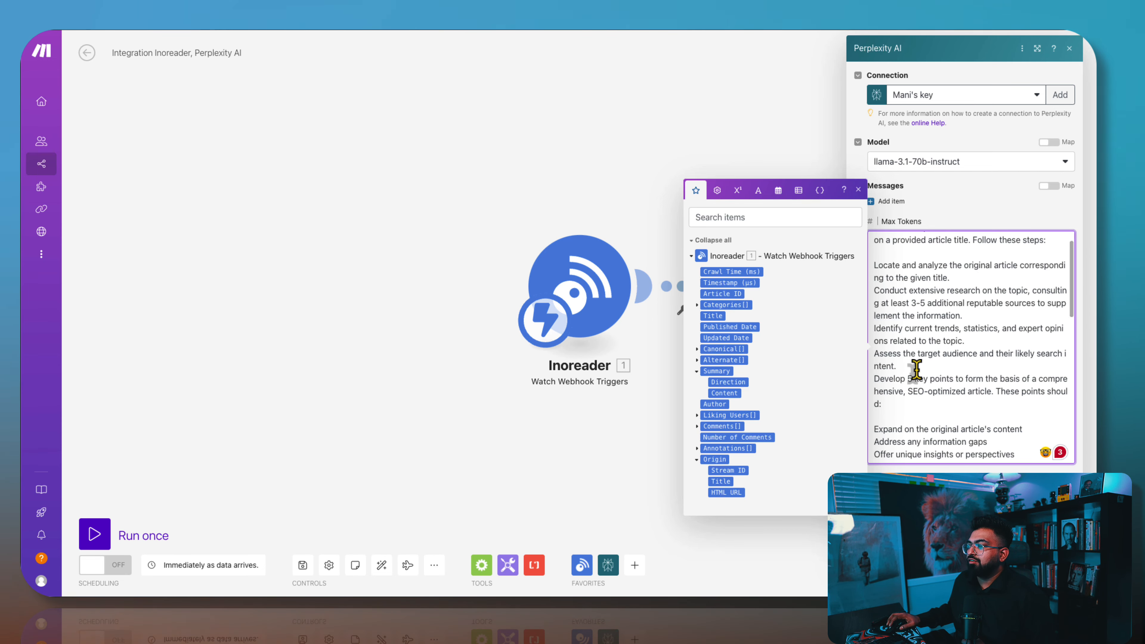
scroll(916, 370, down, 2)
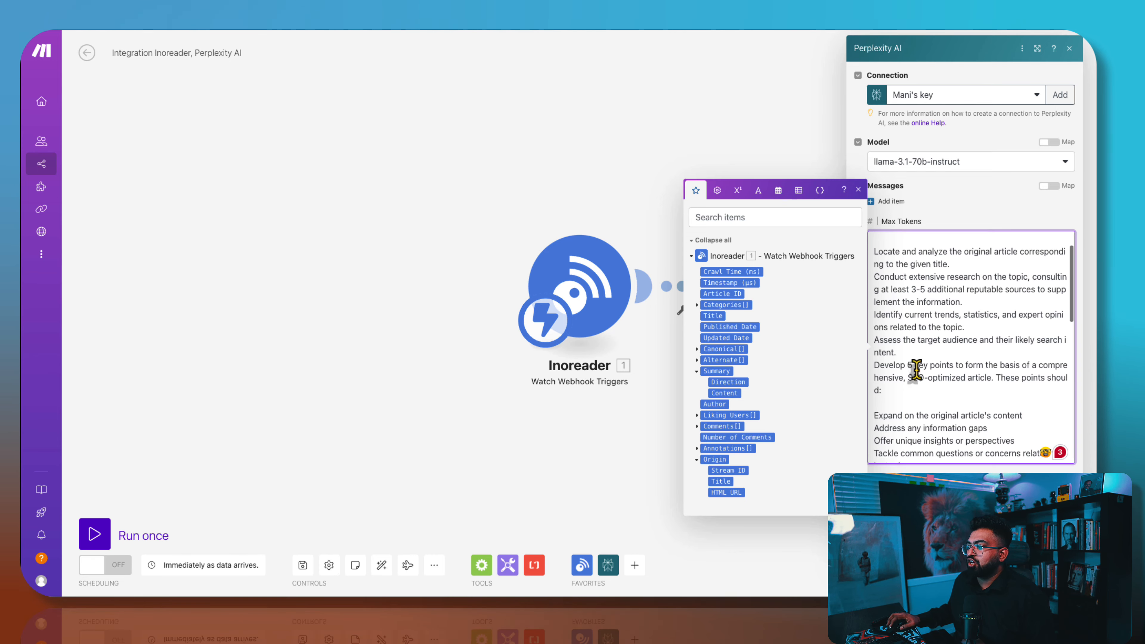
scroll(916, 370, down, 3)
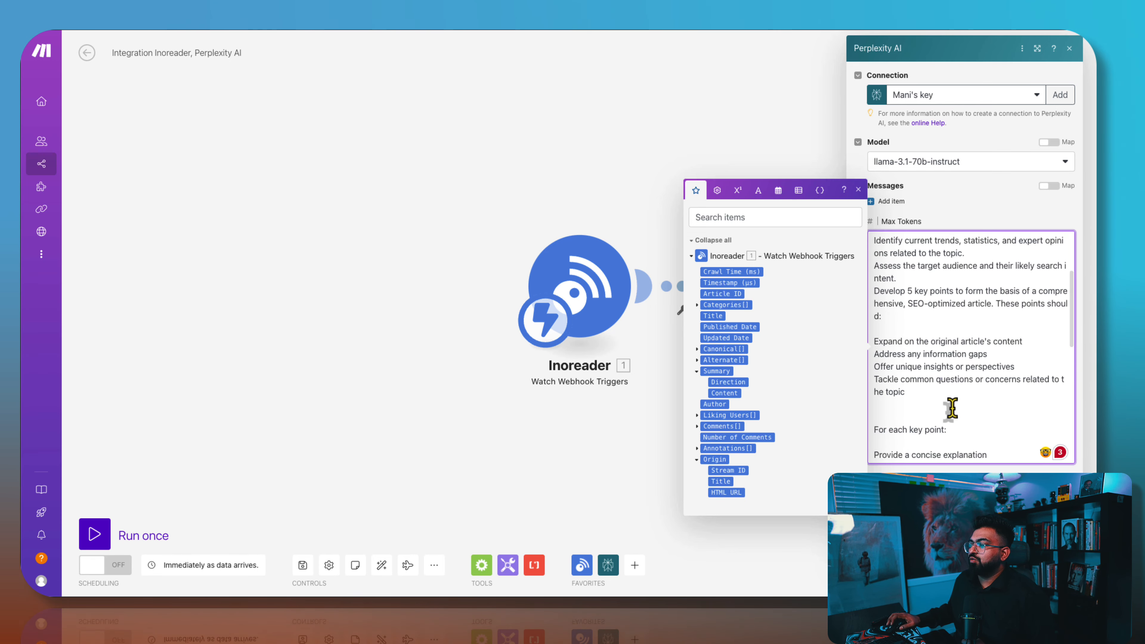
scroll(951, 408, down, 10)
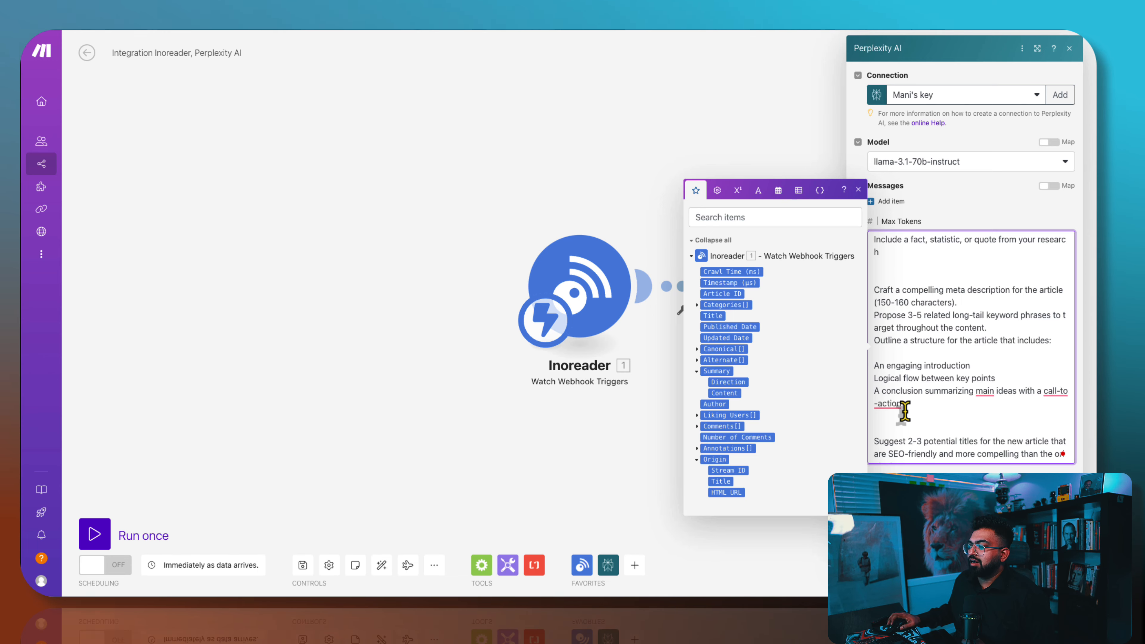
scroll(904, 410, down, 5)
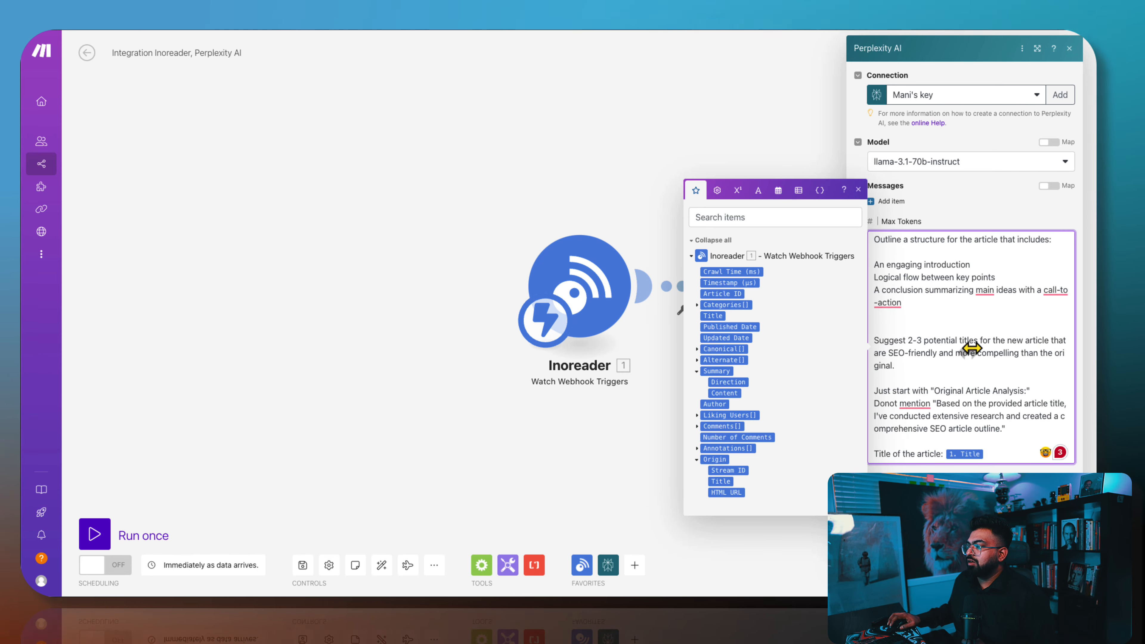
scroll(983, 336, up, 4)
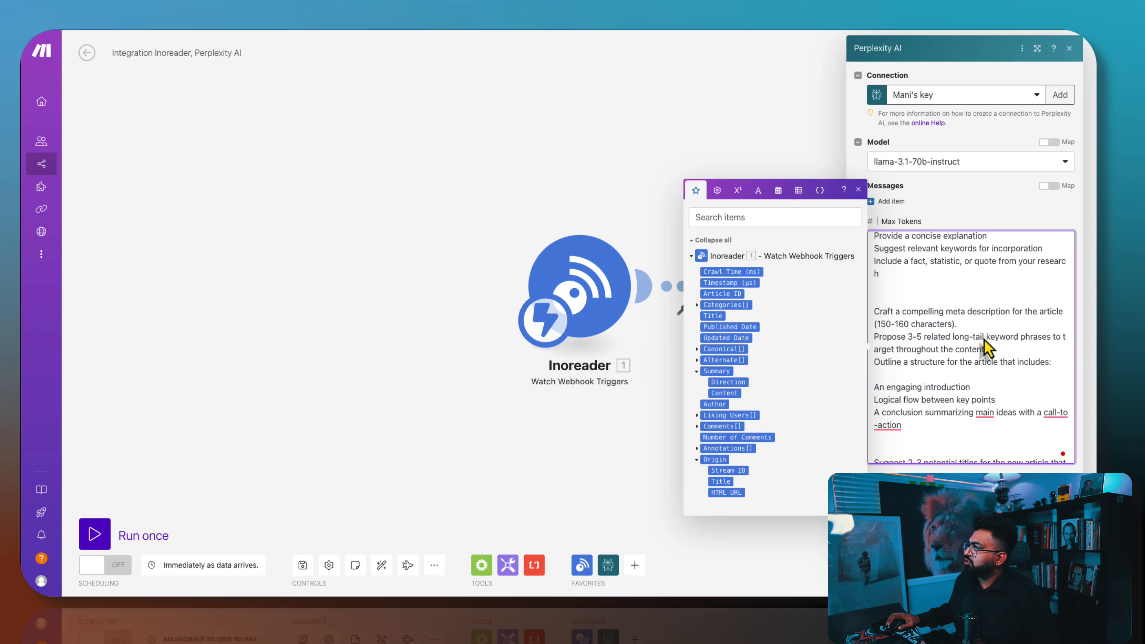
scroll(994, 354, down, 4)
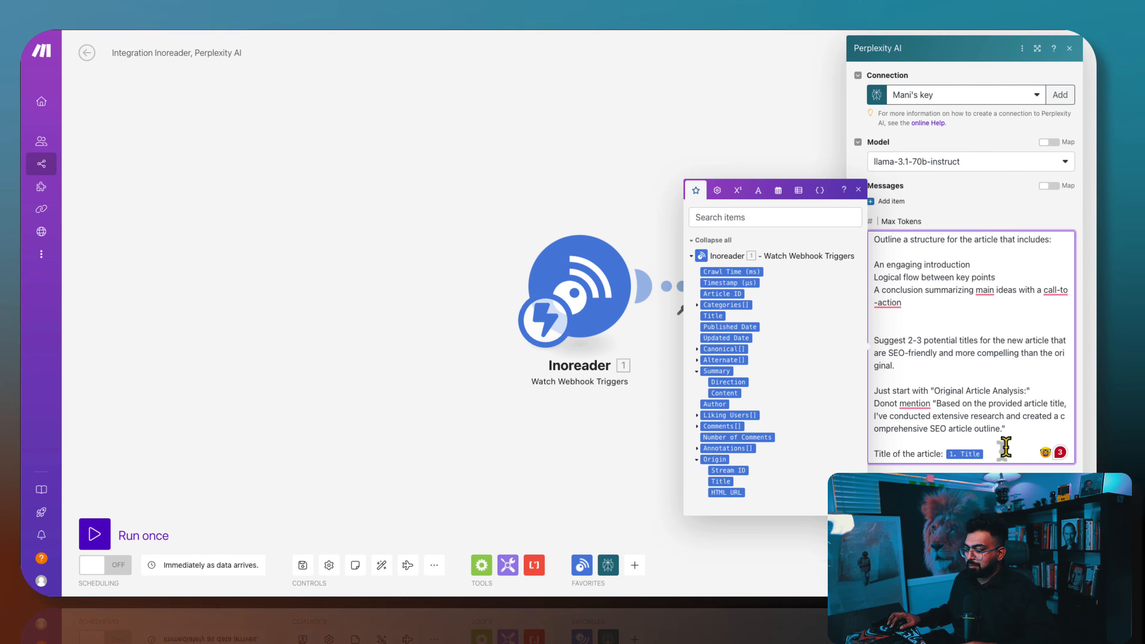
Clear Max Tokens, add a User message containing the SEO prompt, and save the module.
key(ctrl+a)
key(BackSpace)
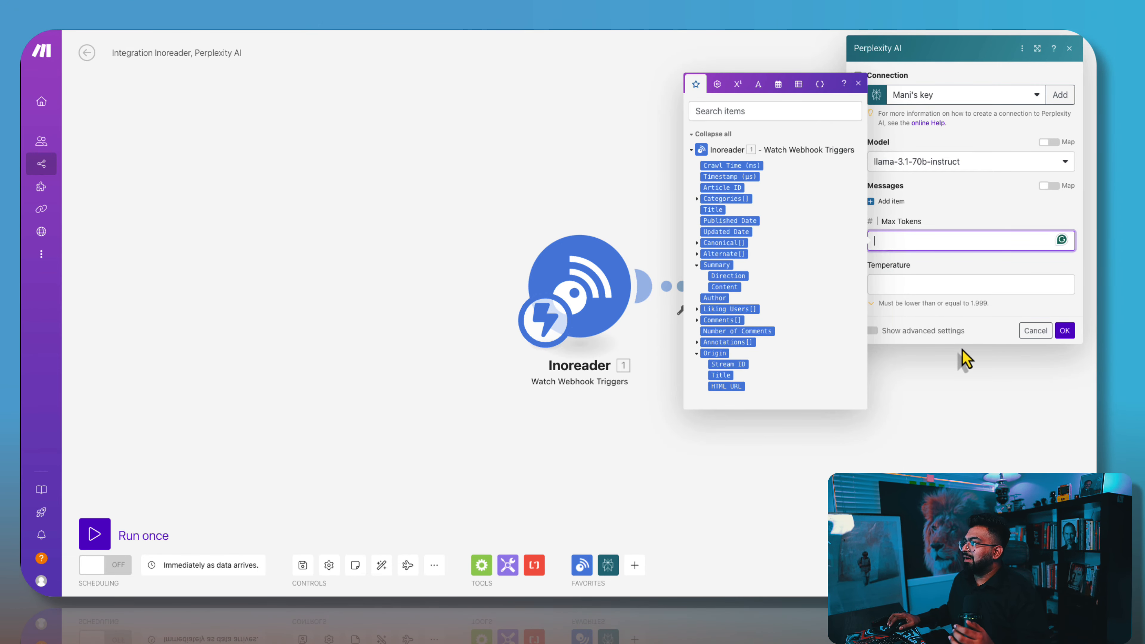
click(895, 202)
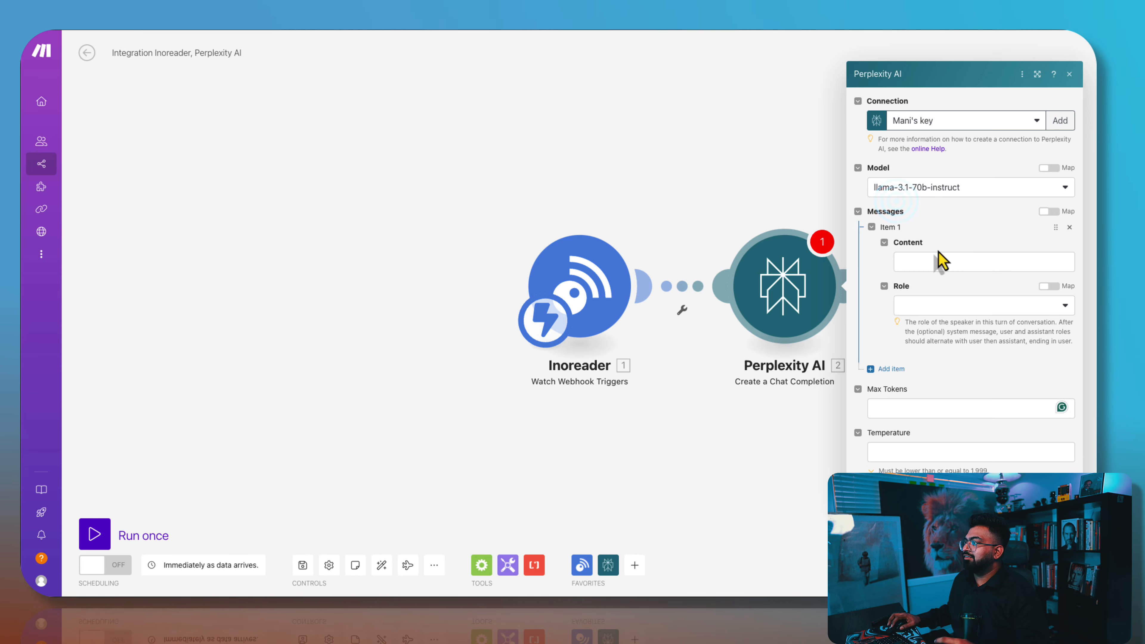
click(939, 261)
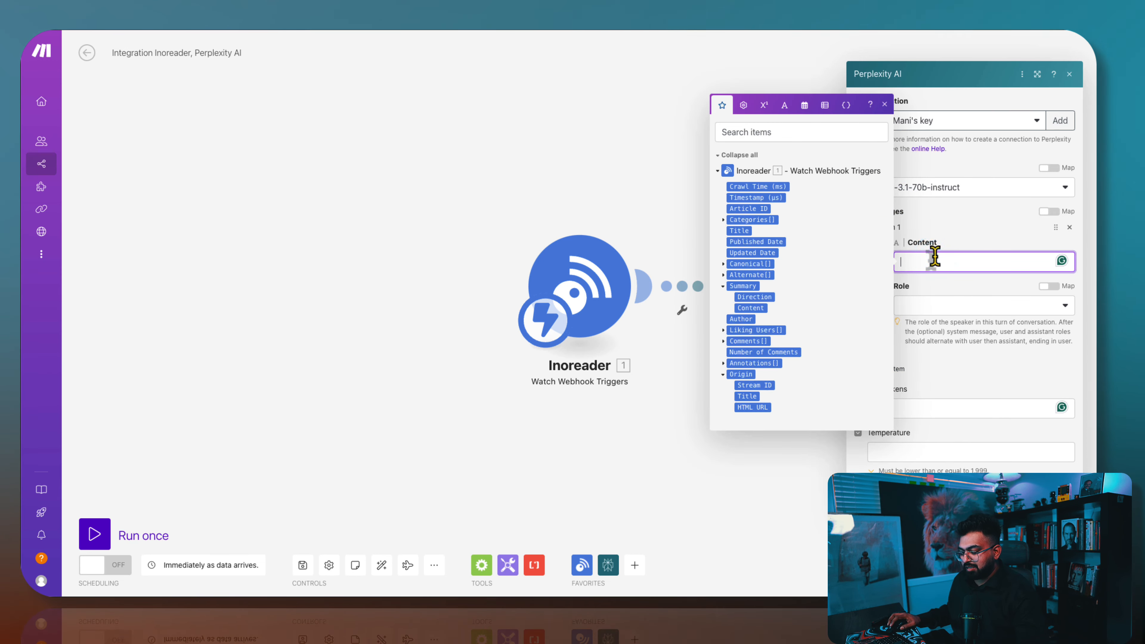
key(ctrl+v)
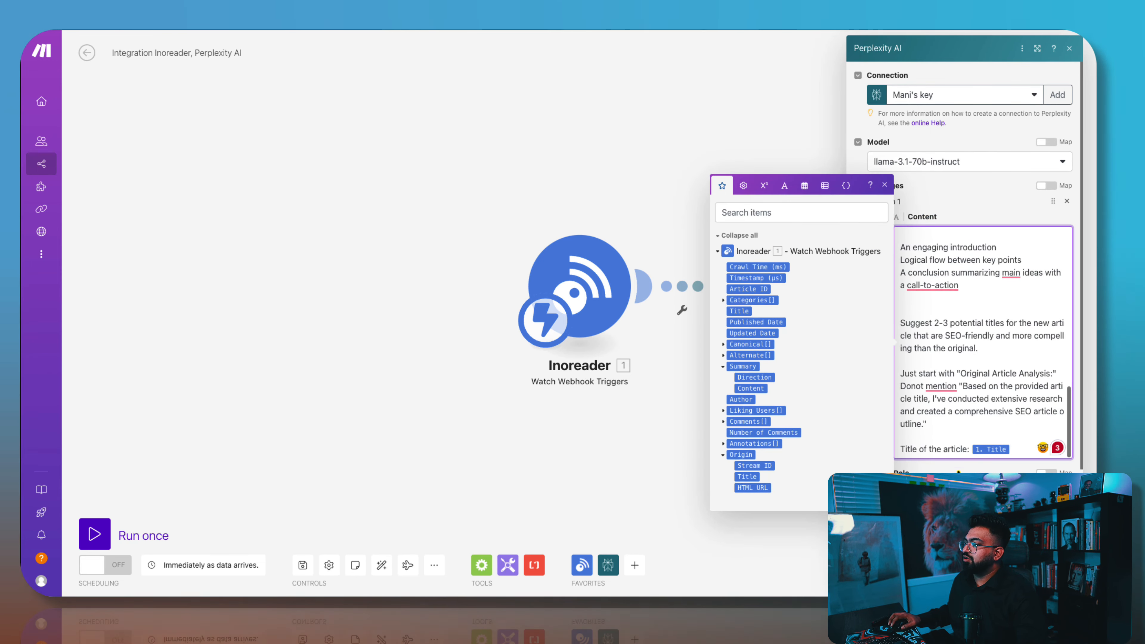
click(960, 490)
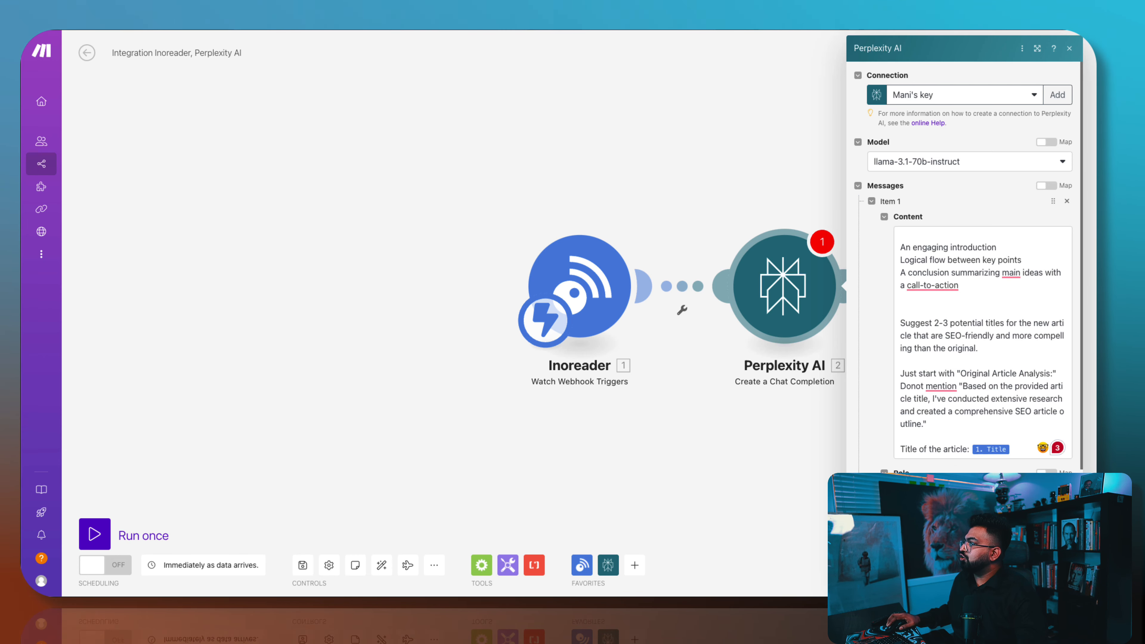
scroll(964, 343, down, 3)
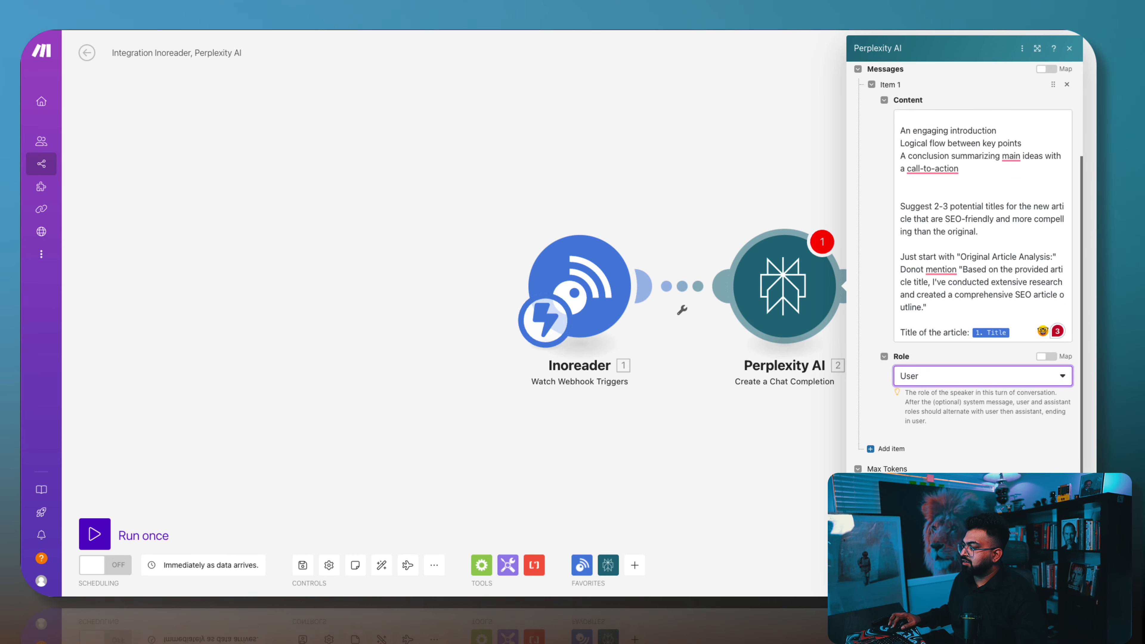
click(1057, 576)
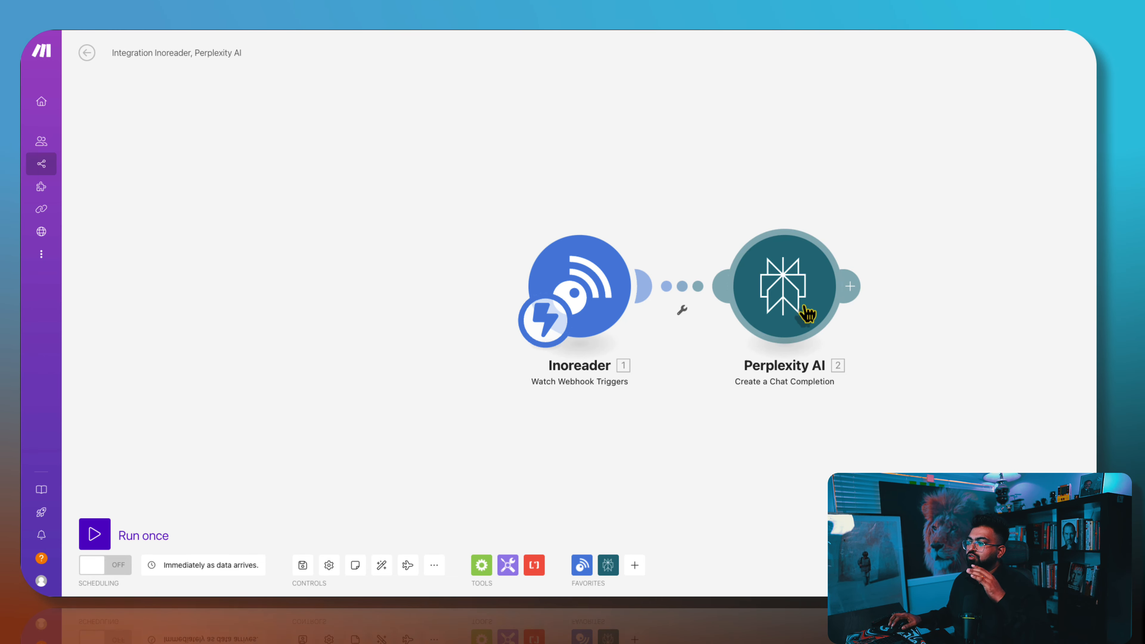
Add an Airtable Create a Record module after Perplexity AI, then start a new tab.
click(853, 296)
click(884, 283)
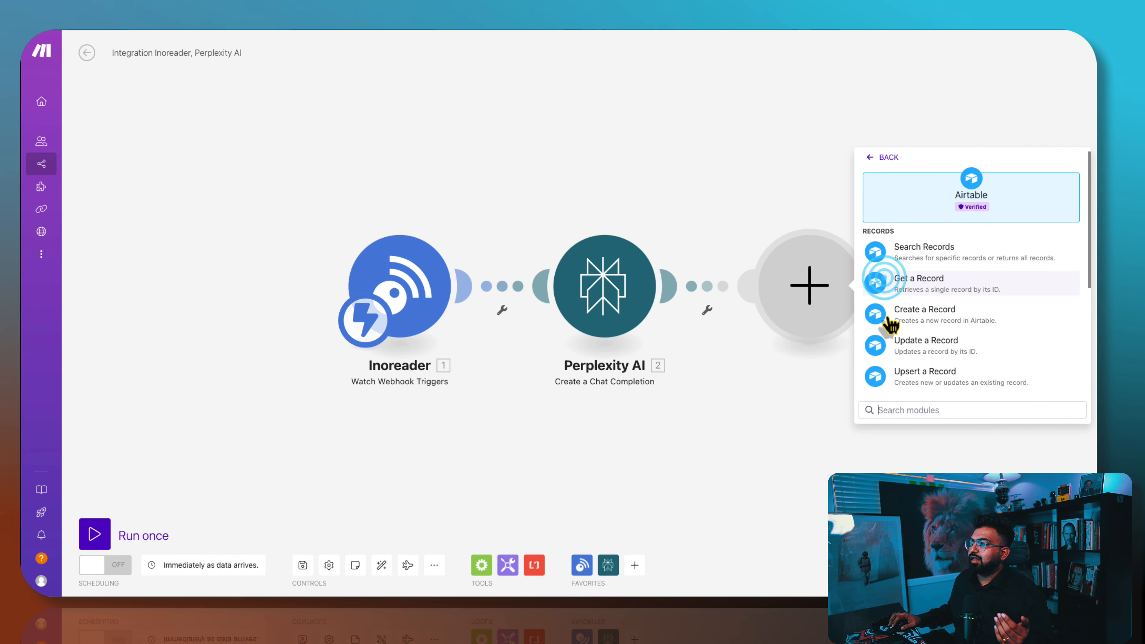
scroll(894, 380, down, 1)
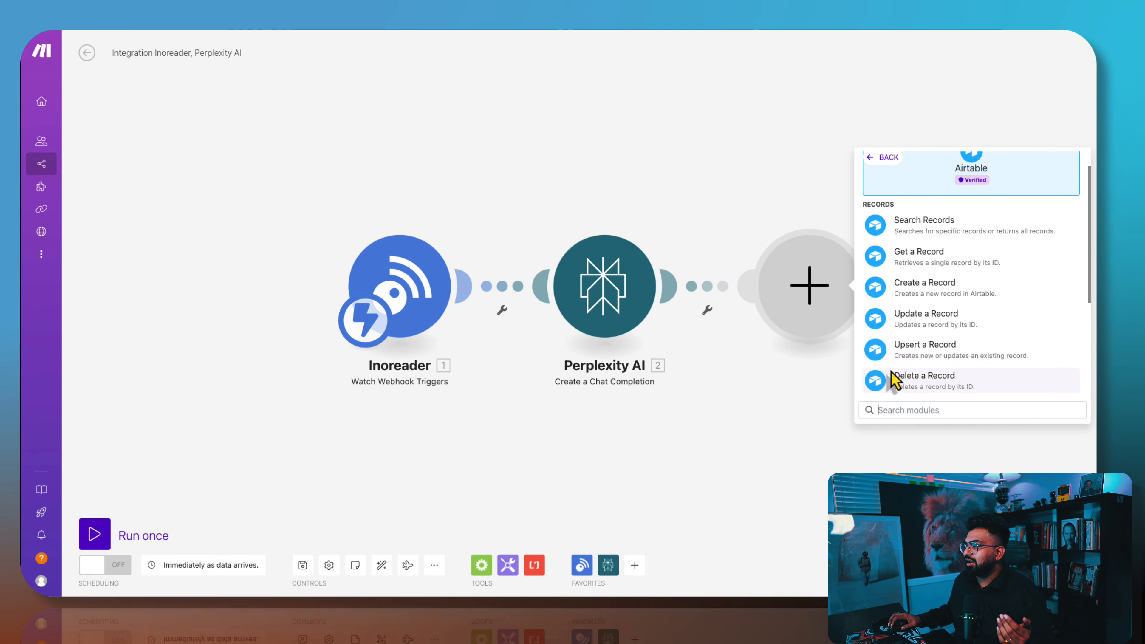
scroll(894, 379, up, 1)
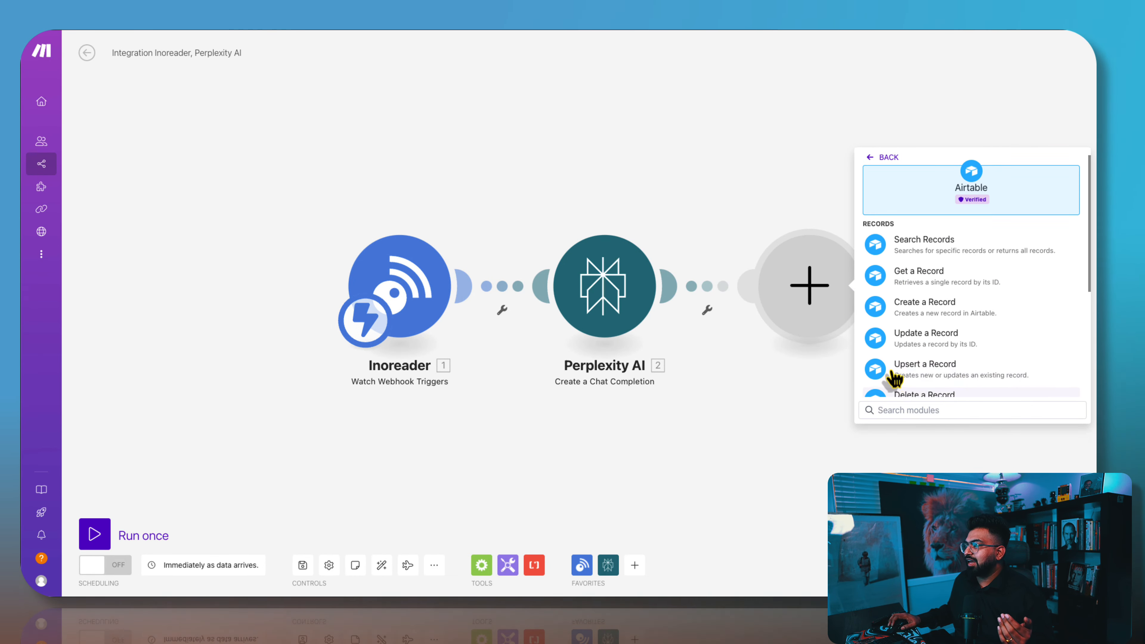
click(914, 320)
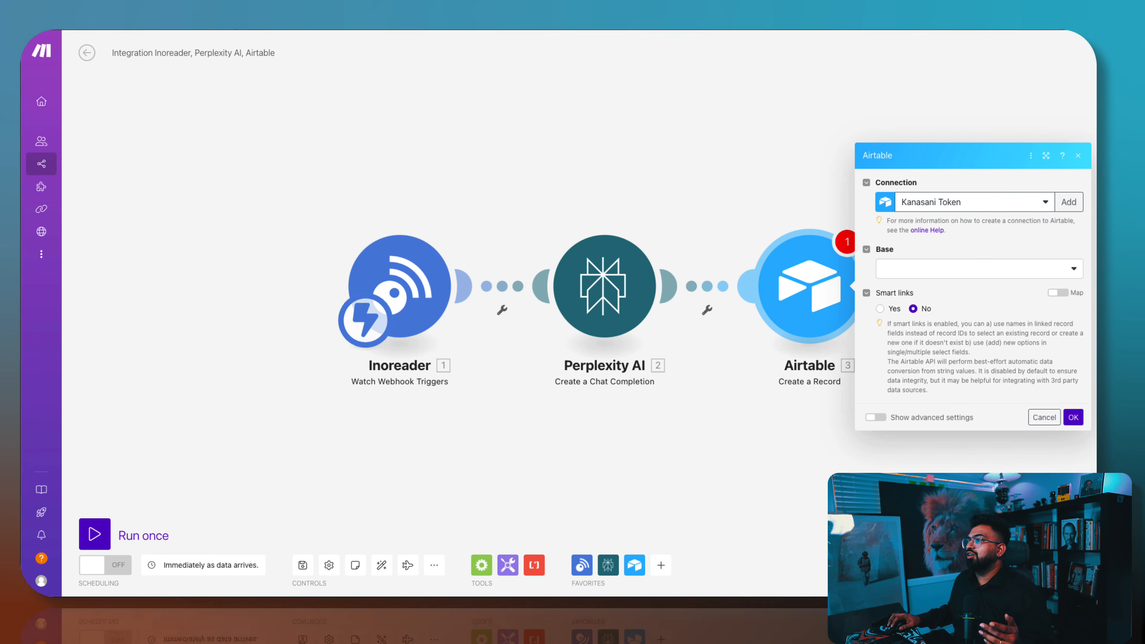
key(super+t)
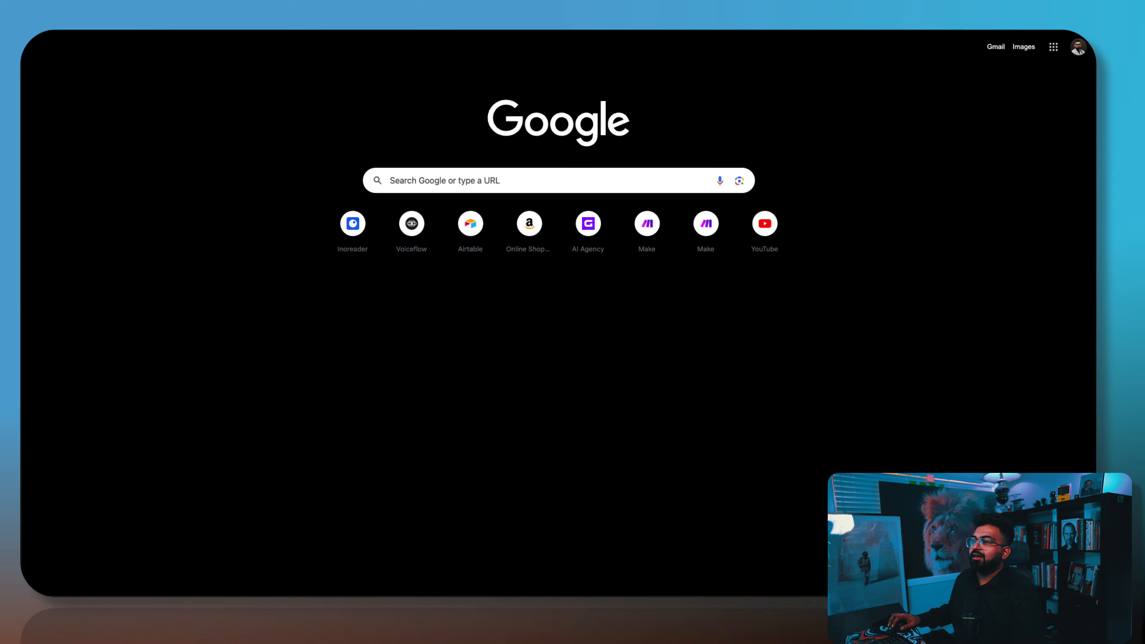
Go to Airtable from the new-tab shortcut and enter the RSS - Article Generation base.
click(478, 240)
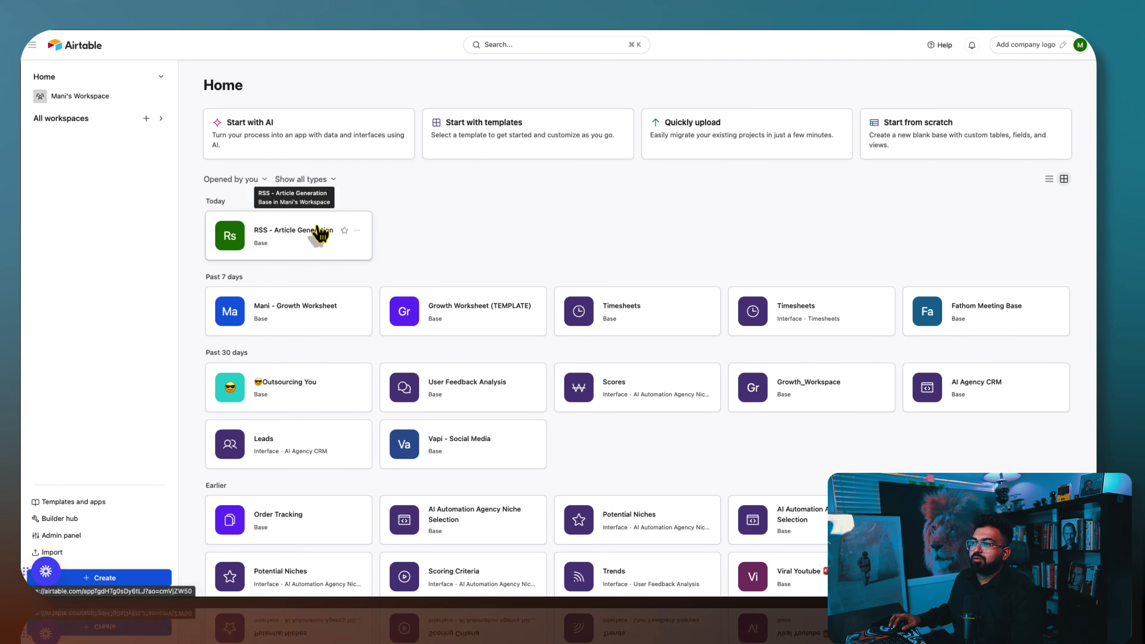
click(314, 231)
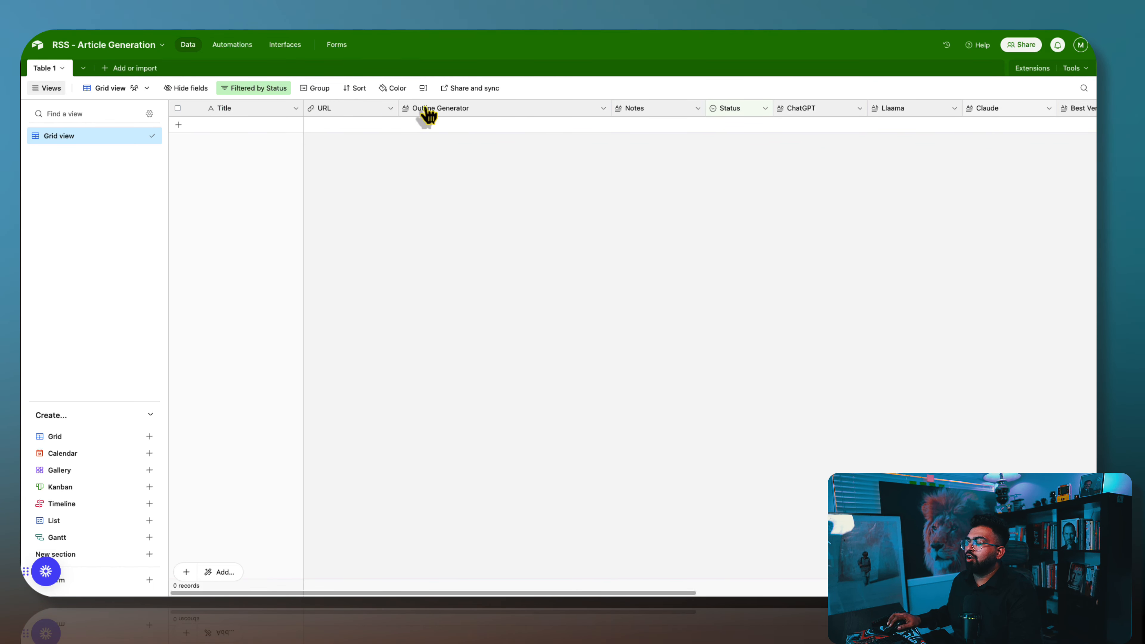
Insert a rich-text Long text field 'AIGC Claude' right of the Claude column.
right_click(1017, 105)
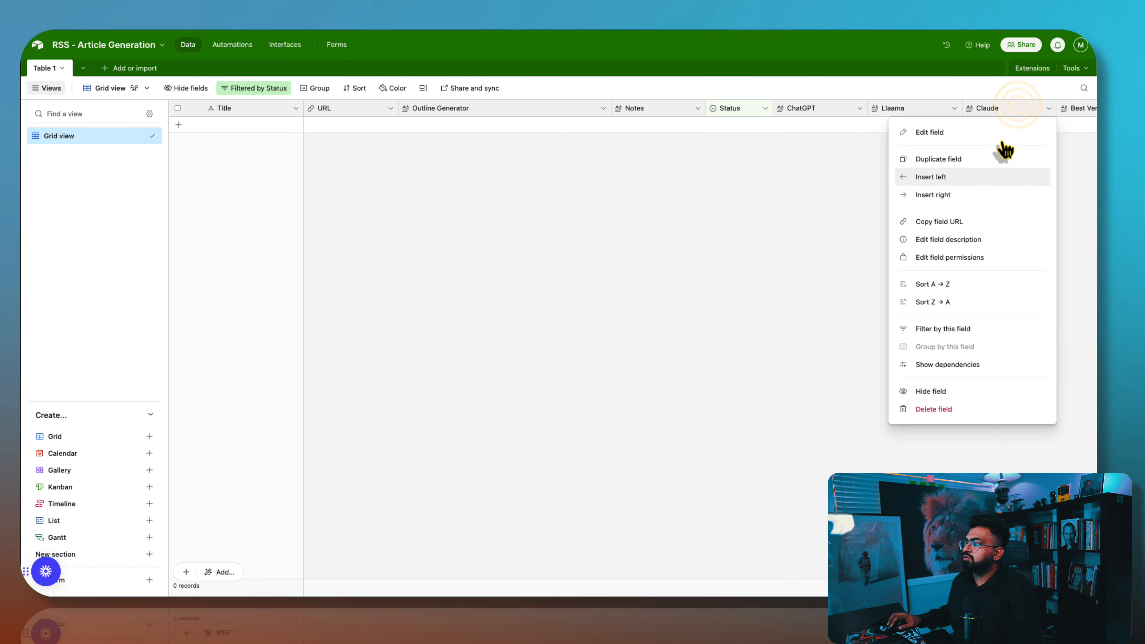
click(978, 190)
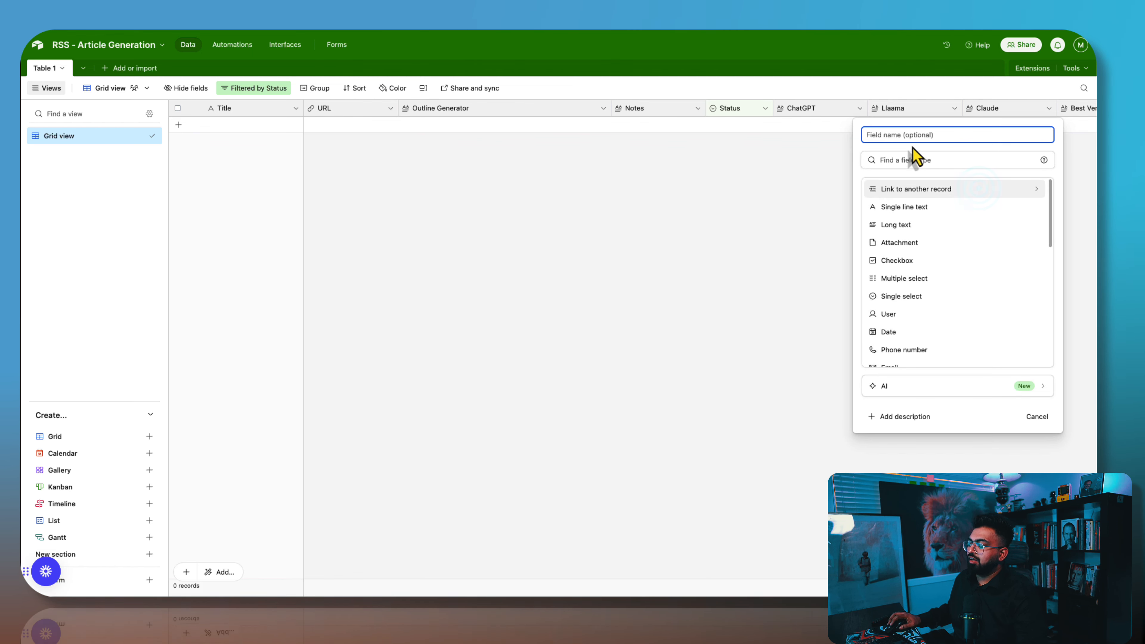
text(AIGC)
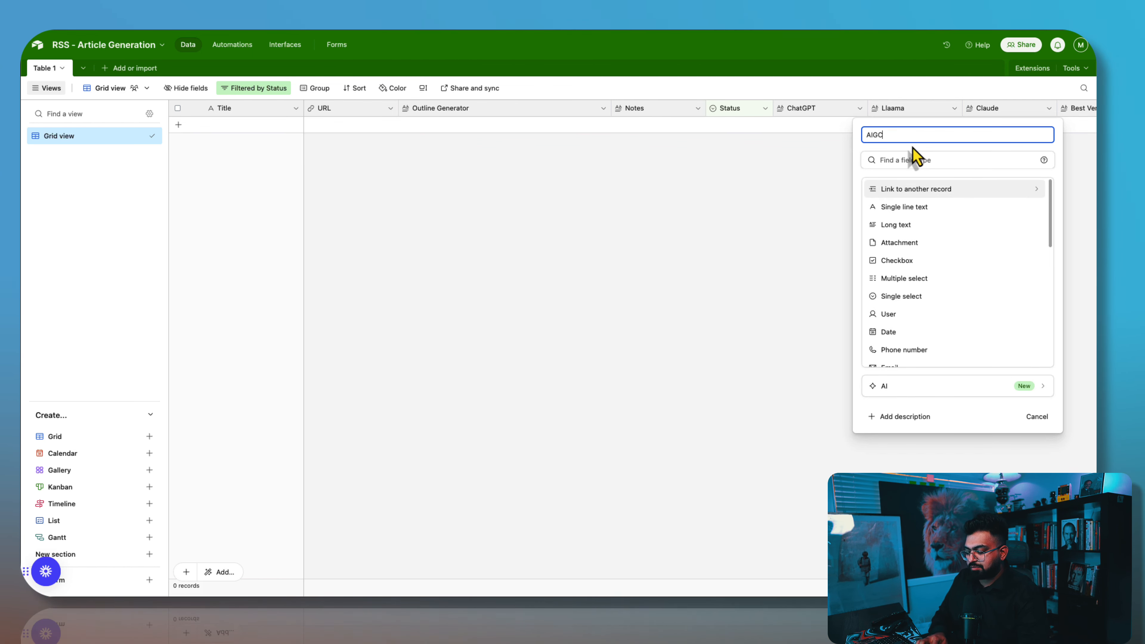
text( Cla)
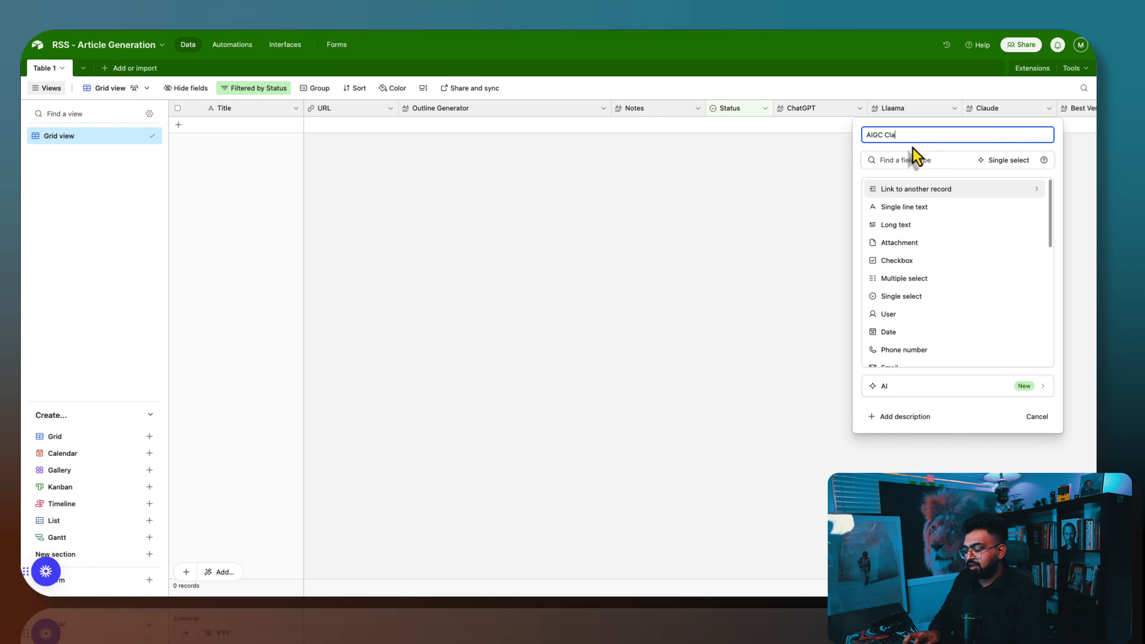
text(ude)
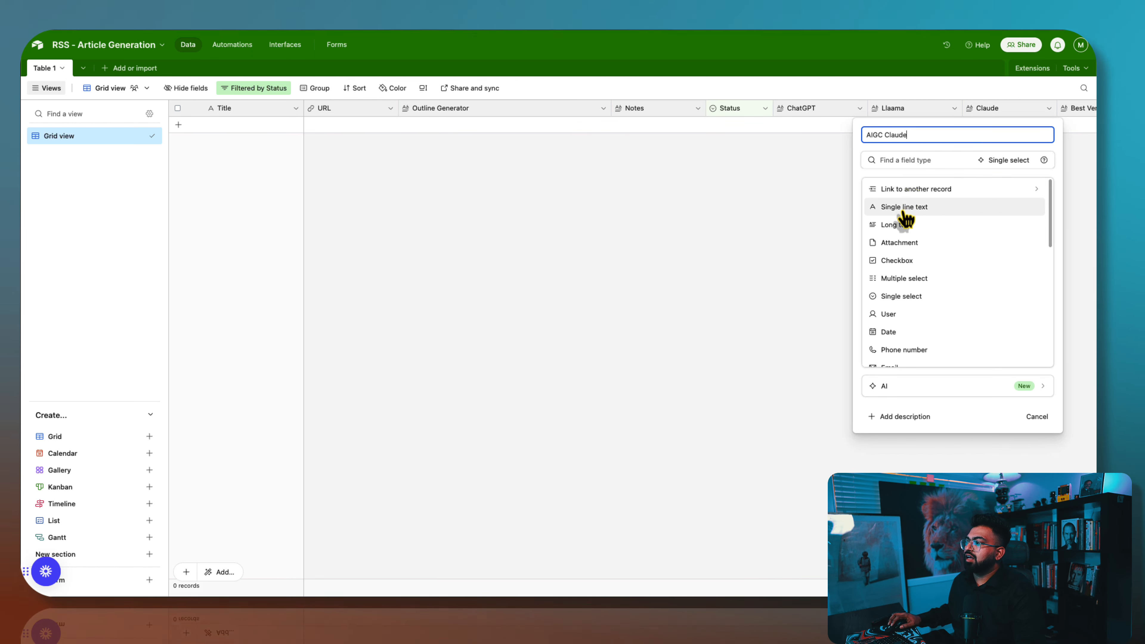
click(899, 225)
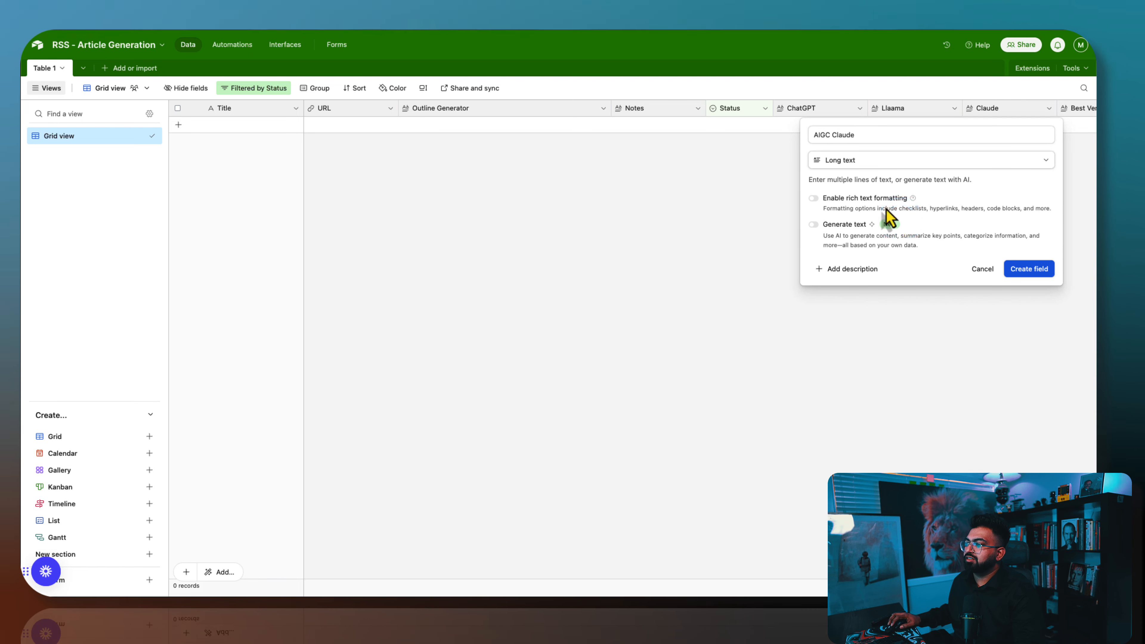
click(875, 198)
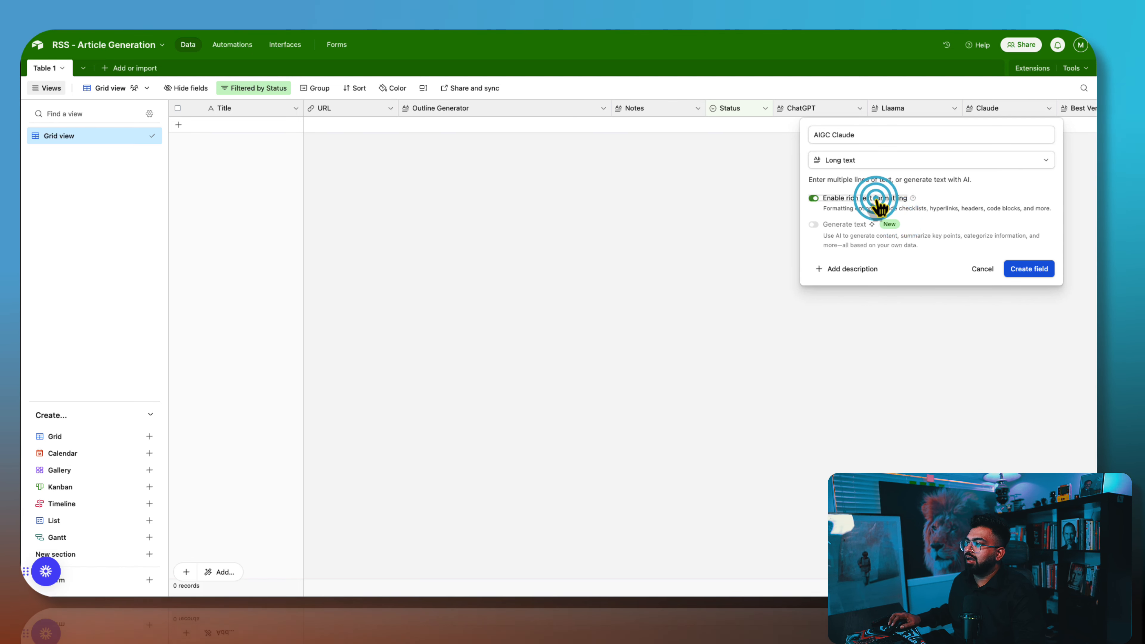
click(1021, 271)
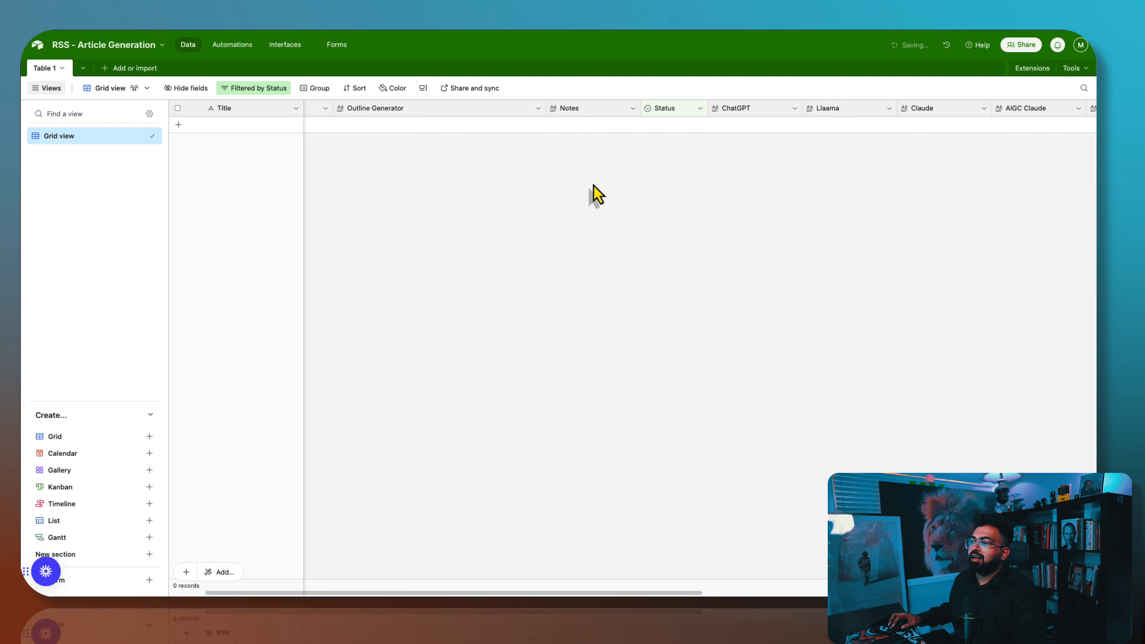
Review the Title field's settings and leave them unchanged.
click(296, 108)
click(280, 132)
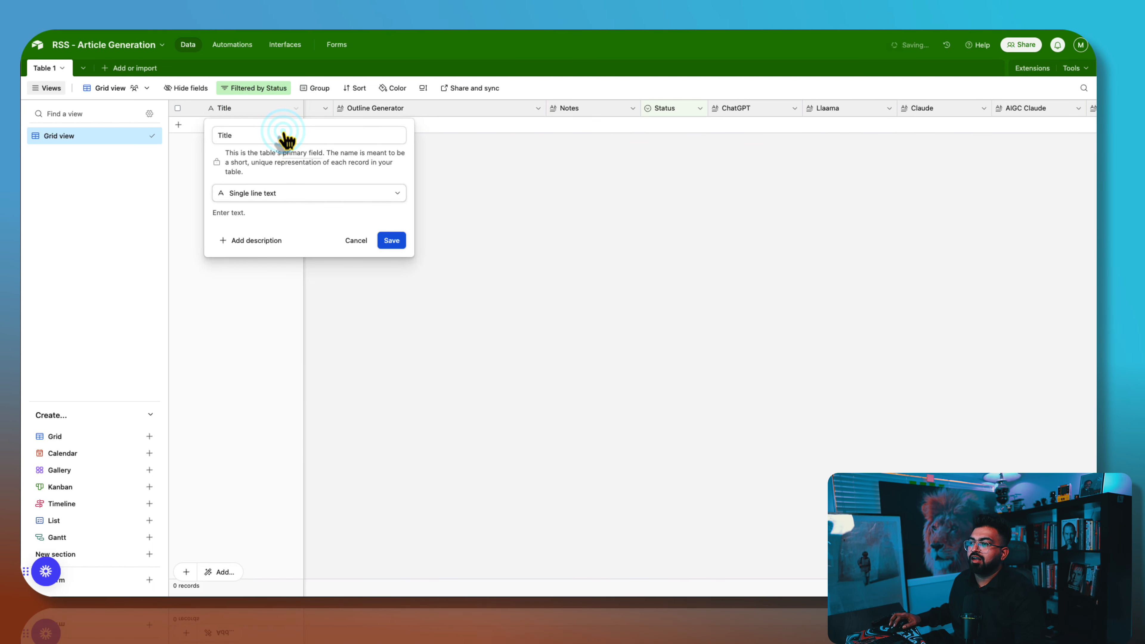
click(388, 240)
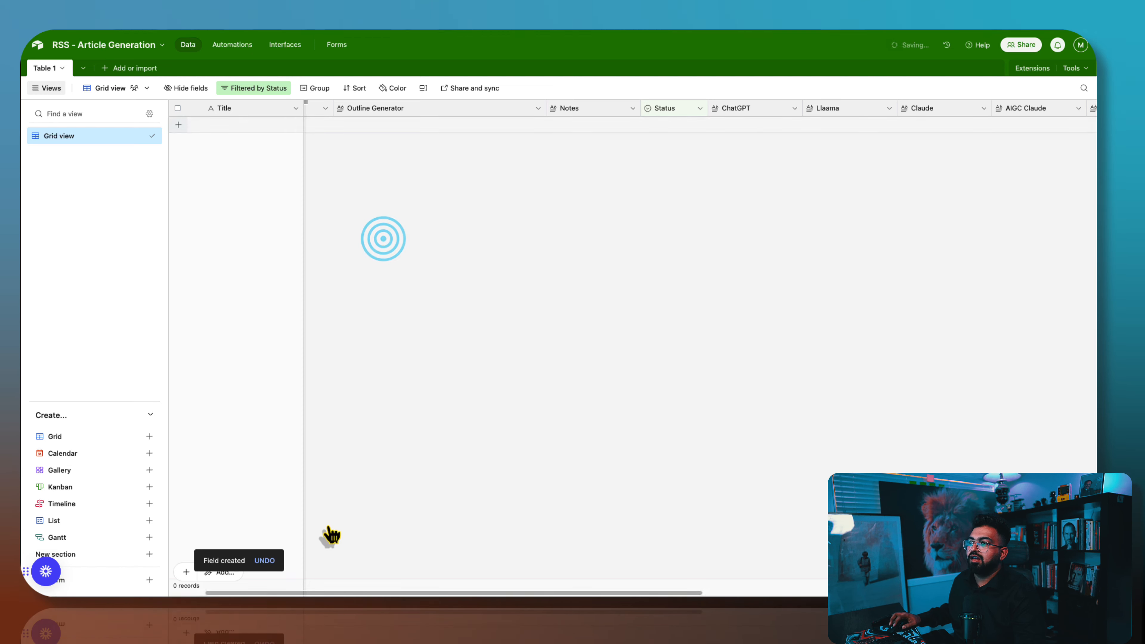
drag(315, 592, 210, 596)
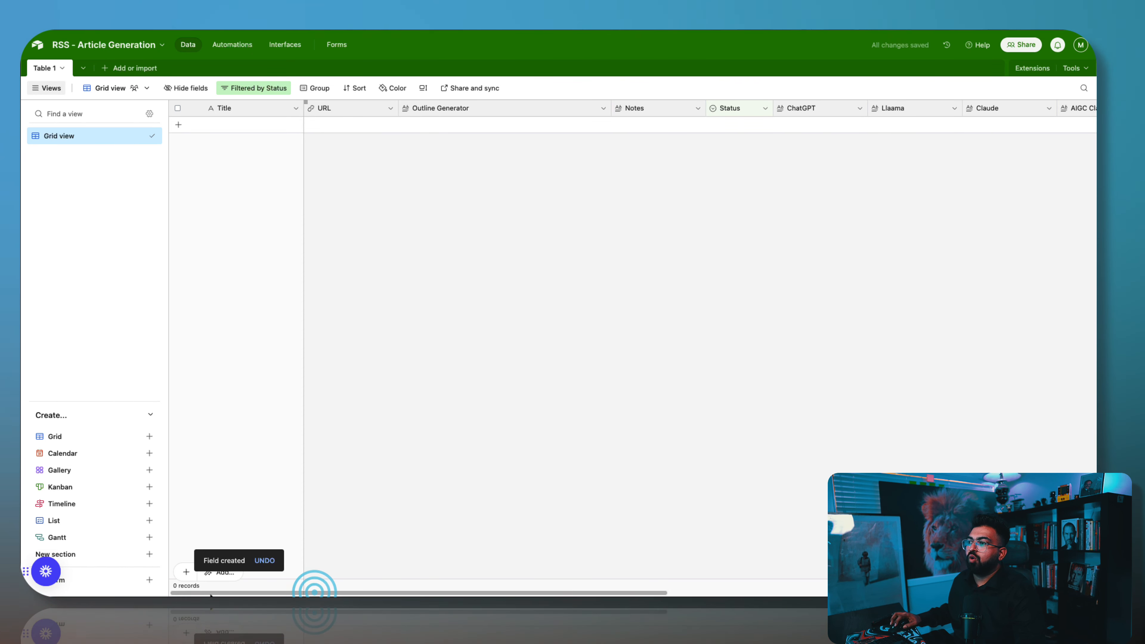
right_click(372, 109)
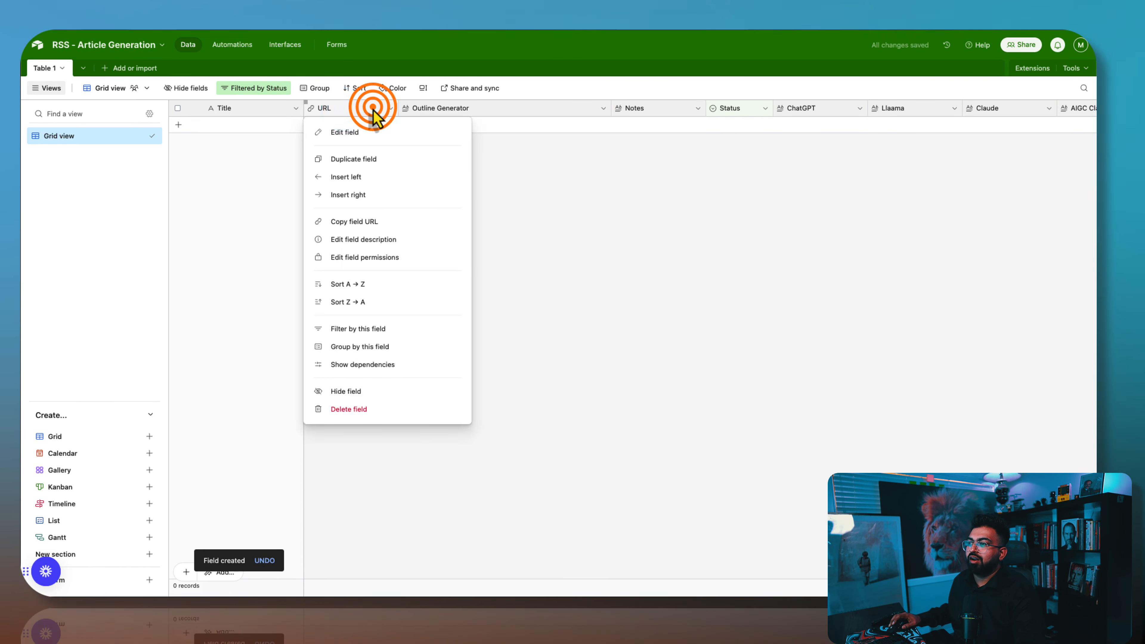
click(360, 133)
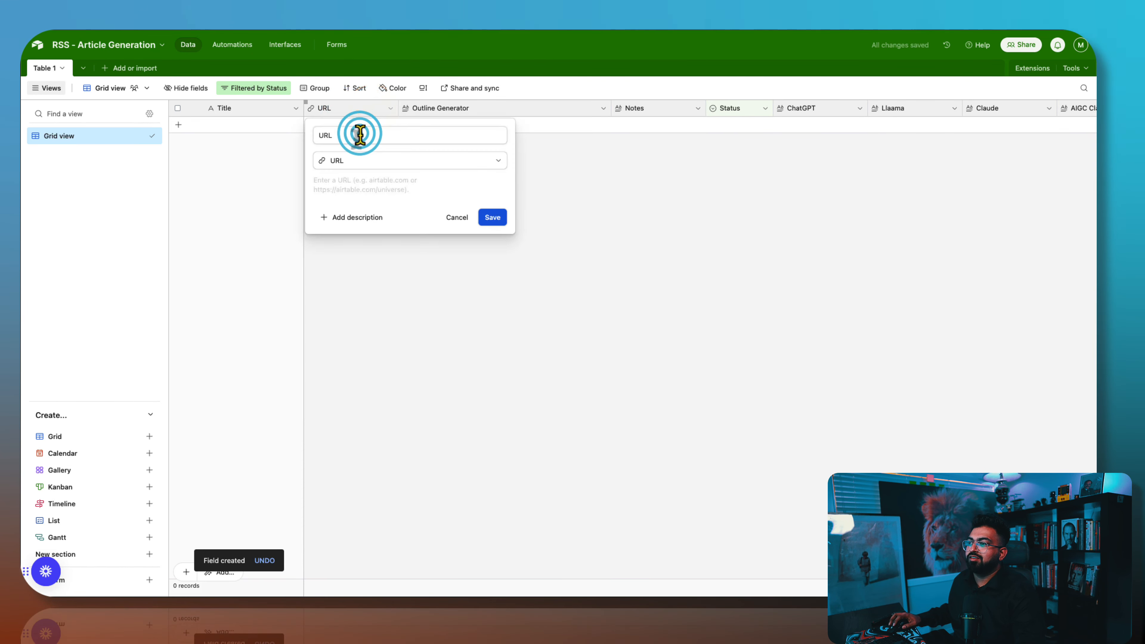
click(376, 169)
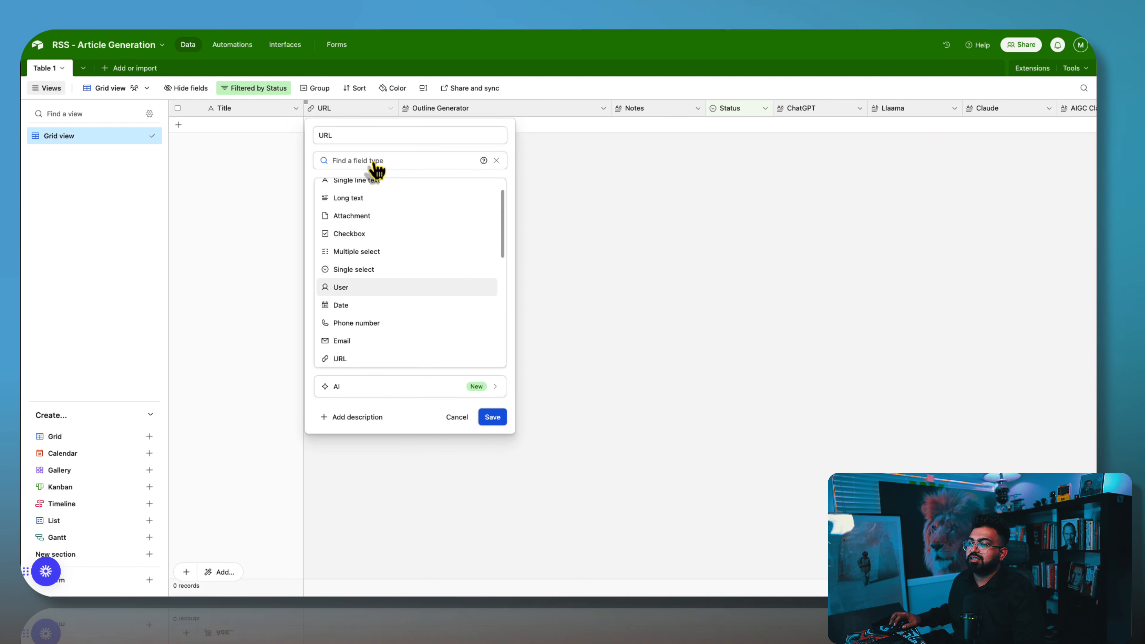
click(456, 418)
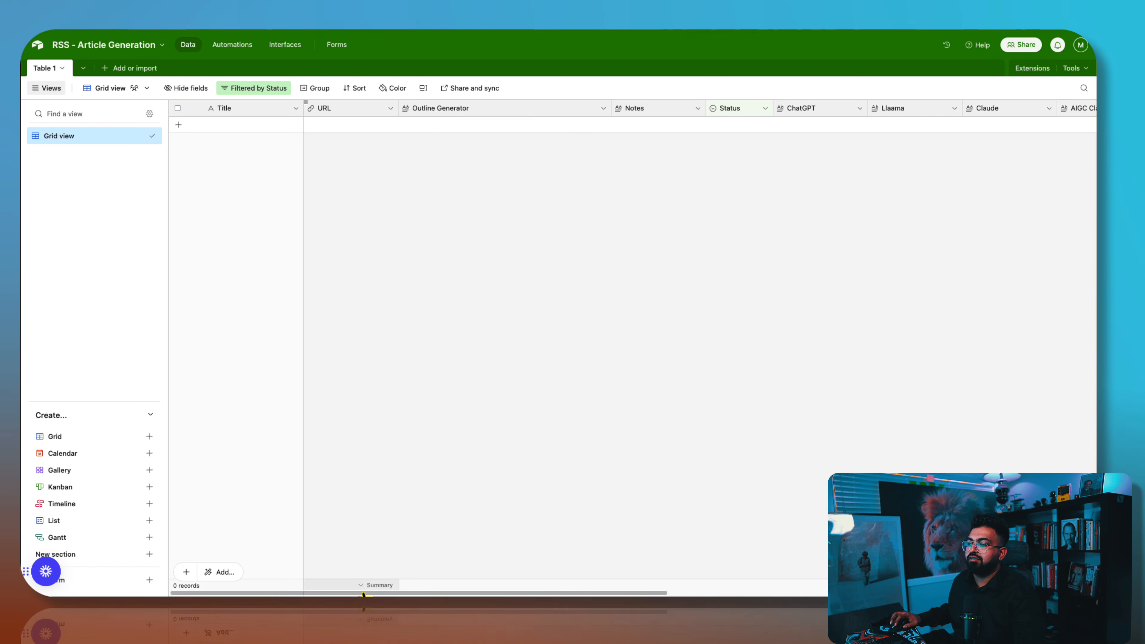
scroll(363, 590, right, 10)
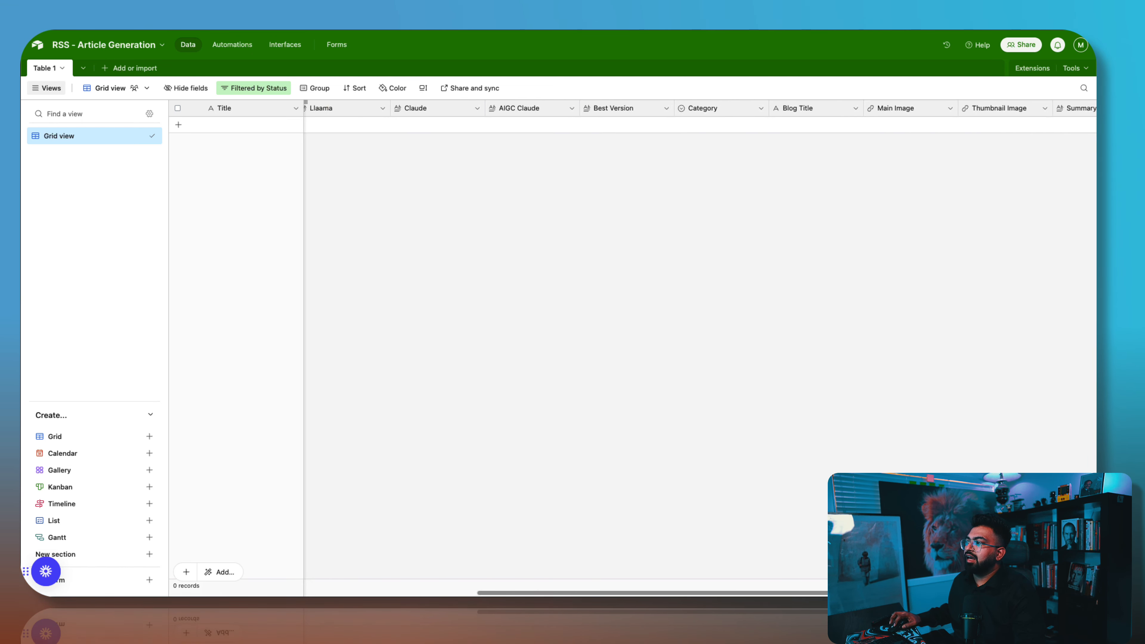
scroll(380, 585, left, 10)
drag(371, 575, 352, 556)
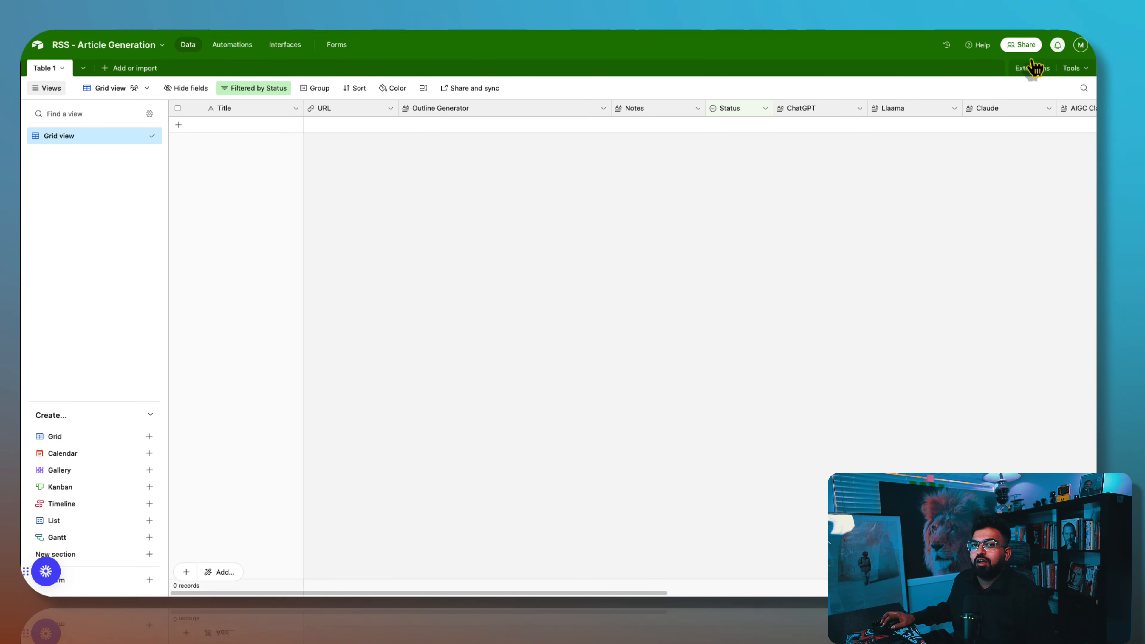
Reach the Personal access tokens page via Help, API documentation and the Authentication section.
click(985, 46)
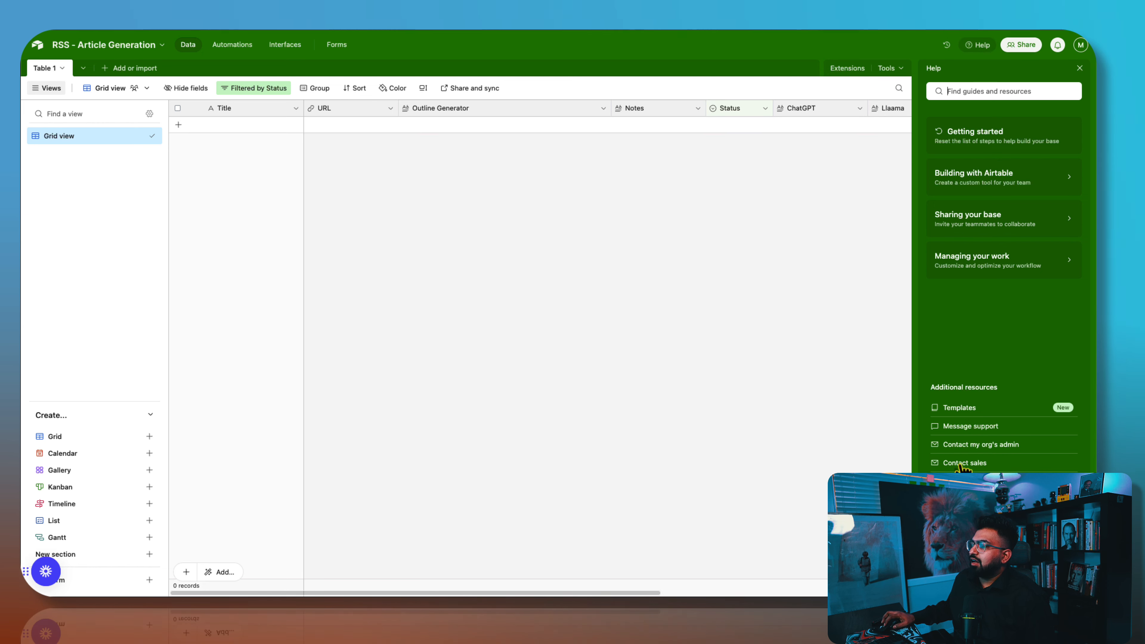
click(966, 573)
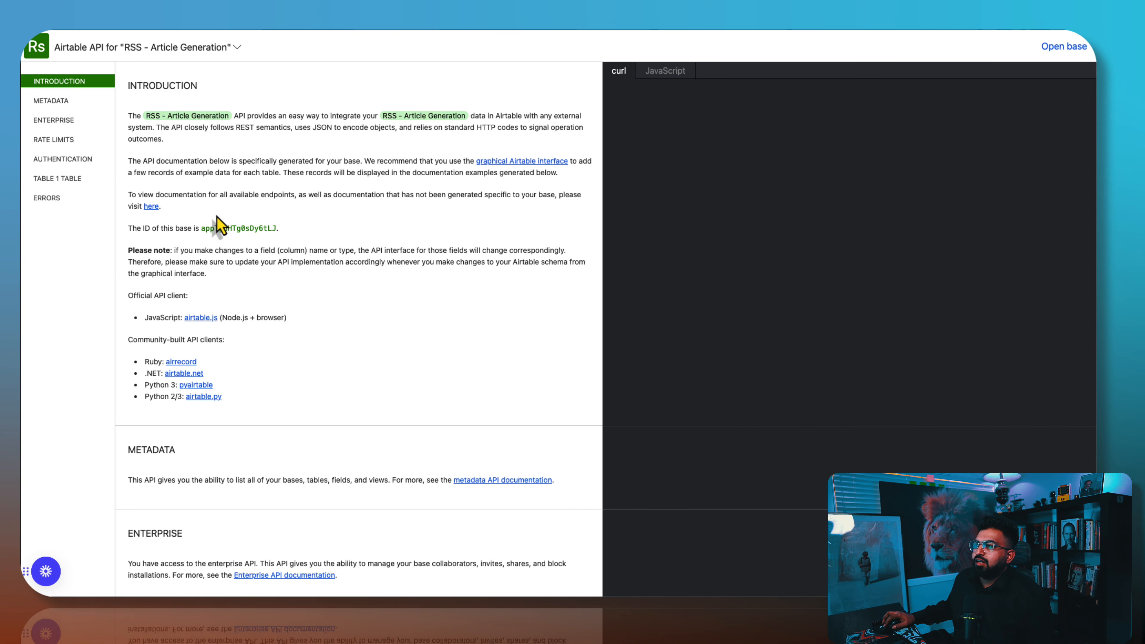
click(59, 163)
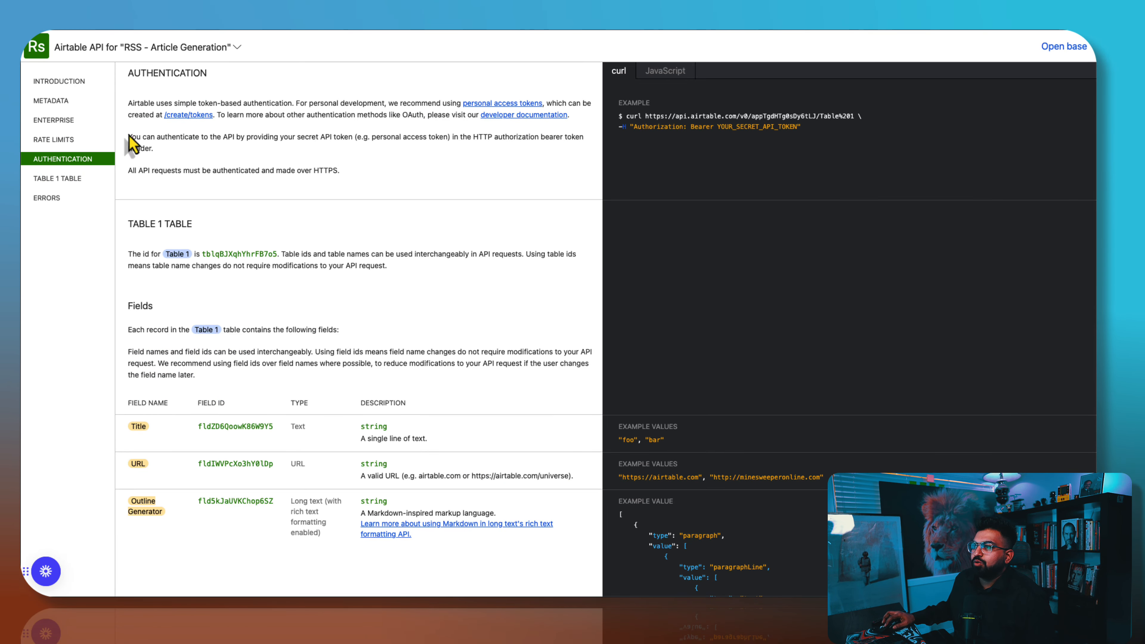
click(177, 115)
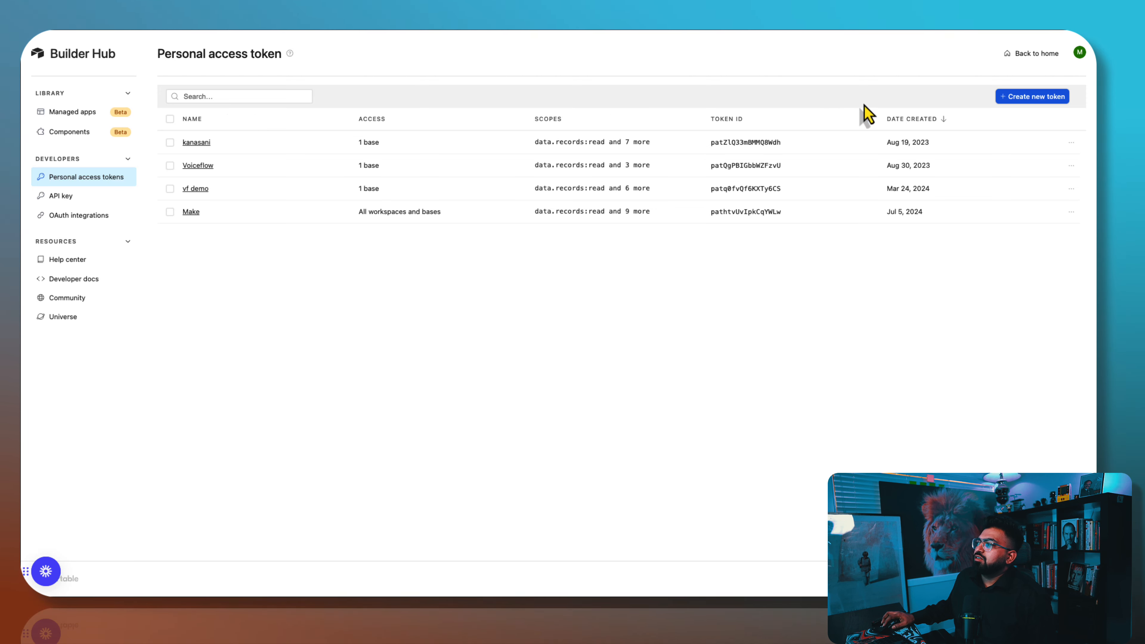
Start a new Airtable personal access token with the suggested name and begin adding a base.
click(1048, 96)
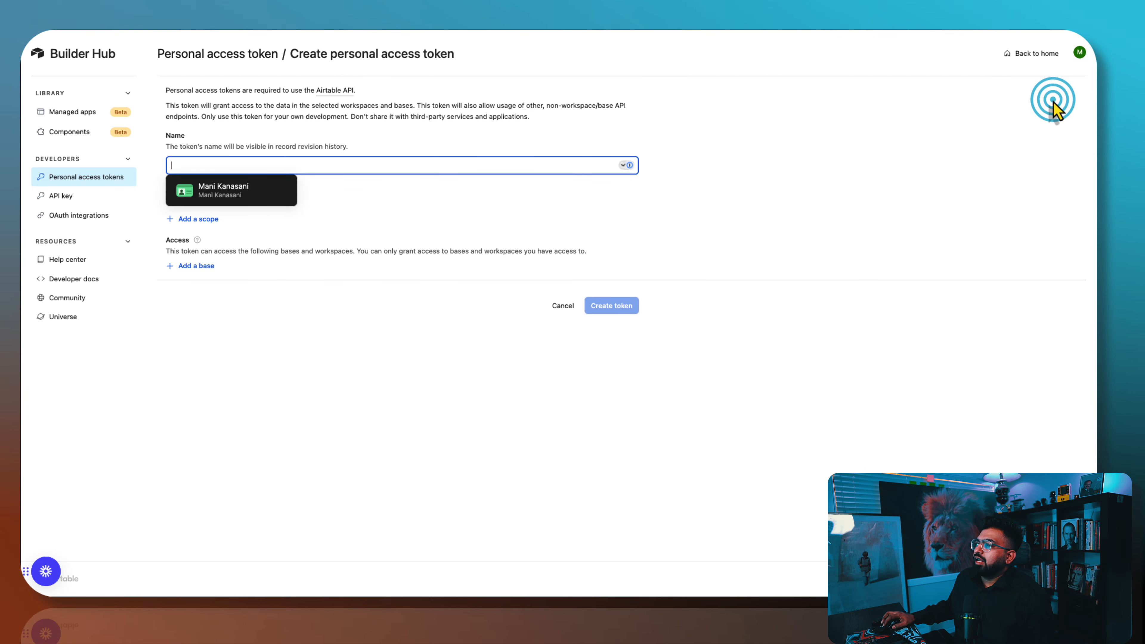
click(260, 192)
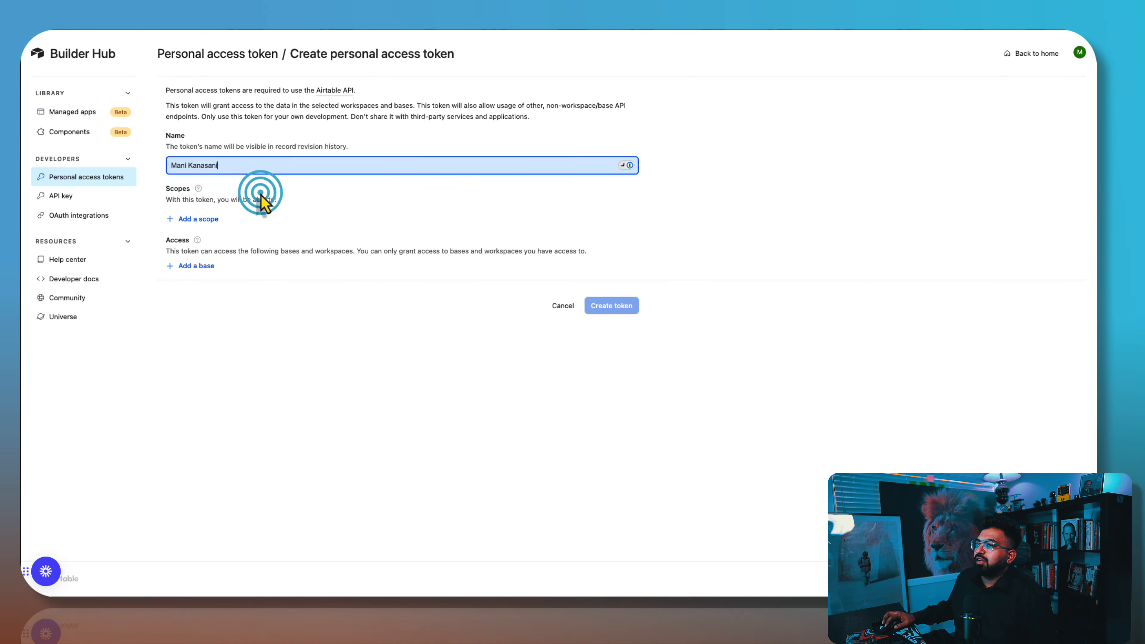
click(193, 265)
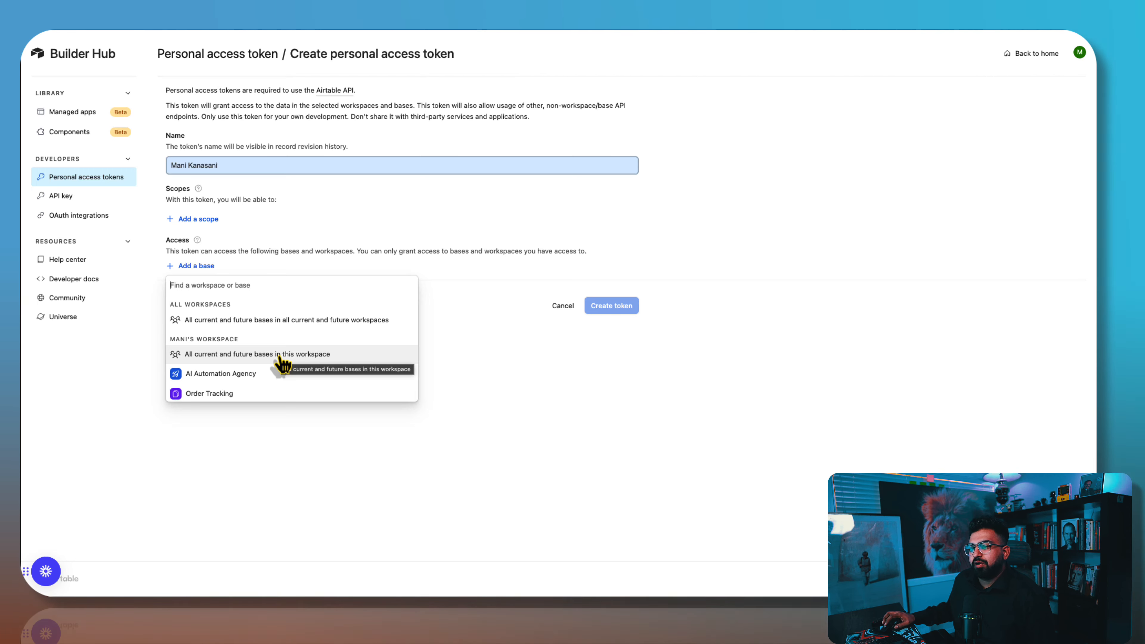
scroll(269, 353, down, 1)
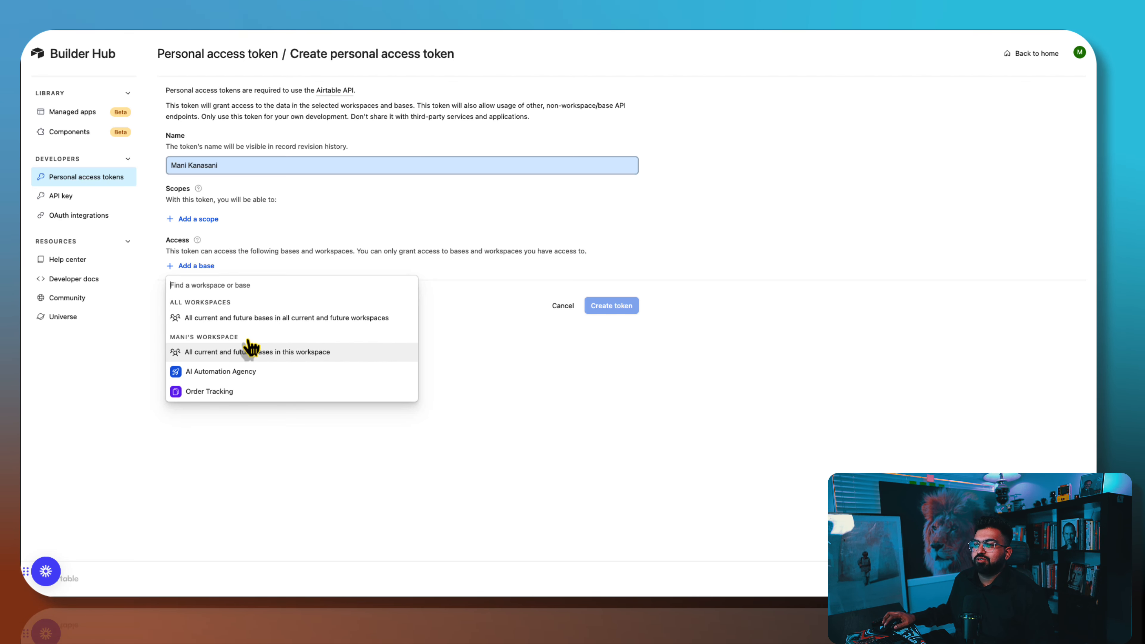
Grant access to all workspace bases and add data.records and data.recordComments read/write scopes.
click(246, 351)
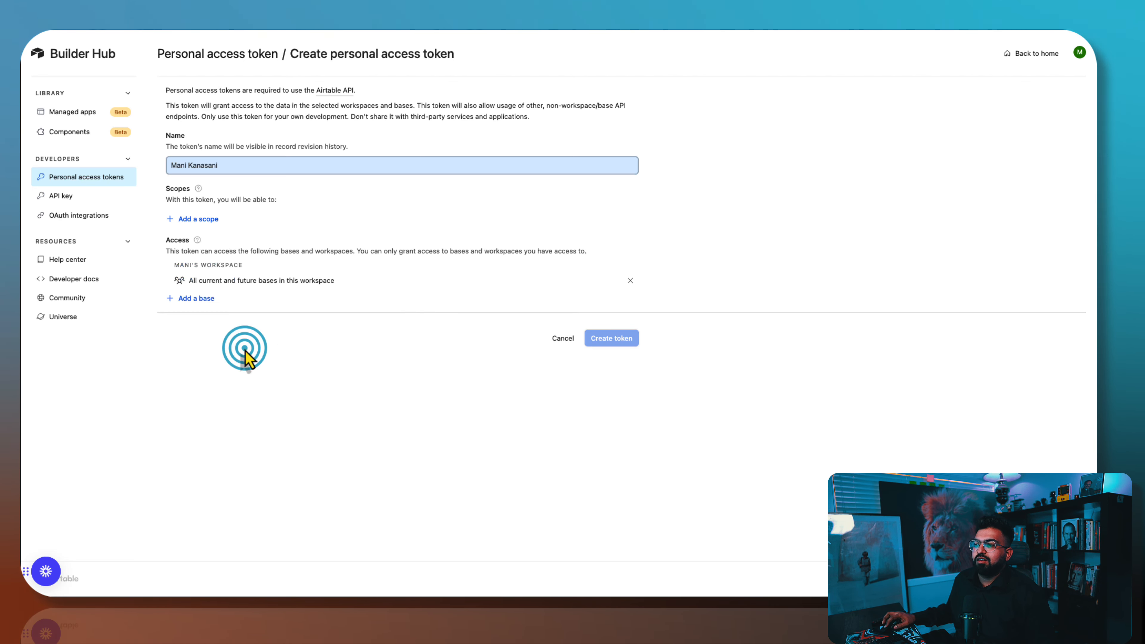
click(211, 220)
click(221, 270)
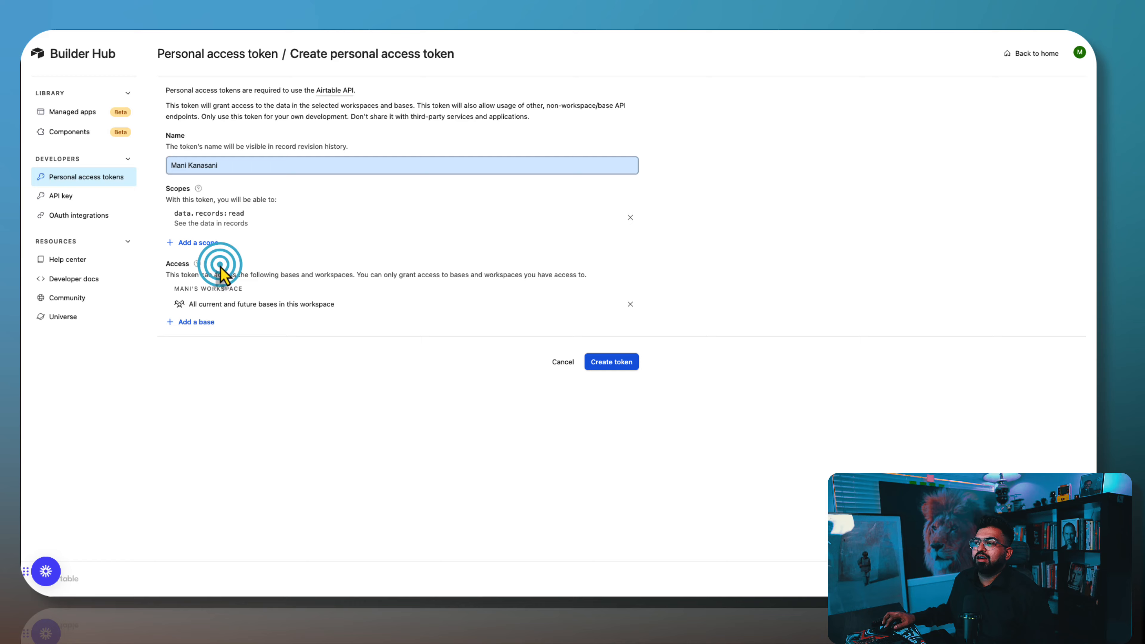
click(210, 242)
click(234, 299)
click(204, 266)
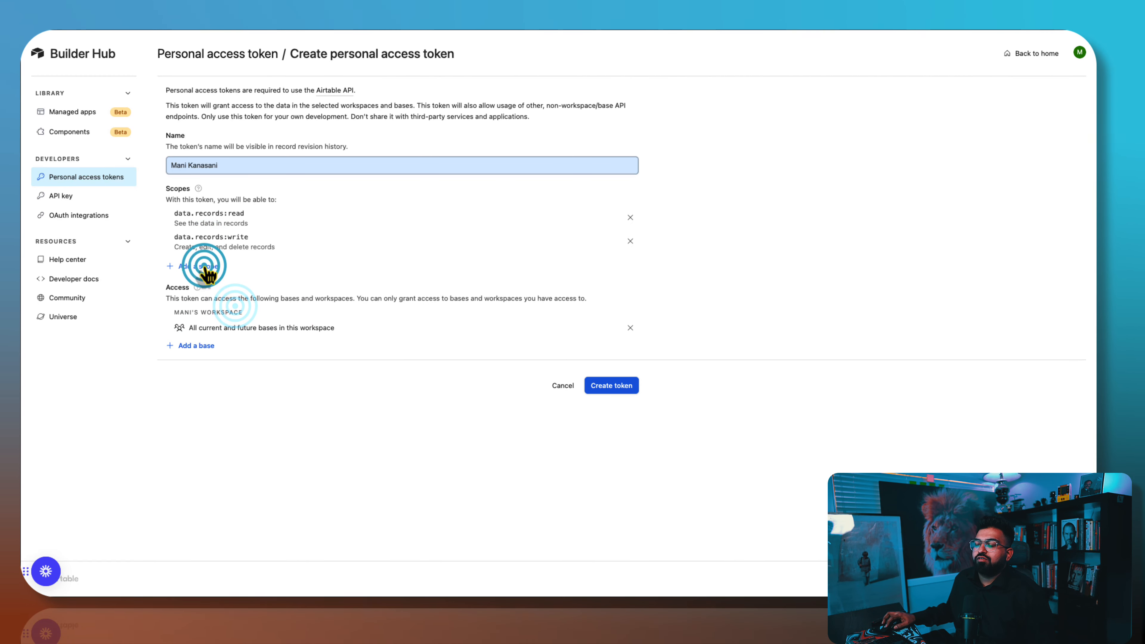
click(223, 319)
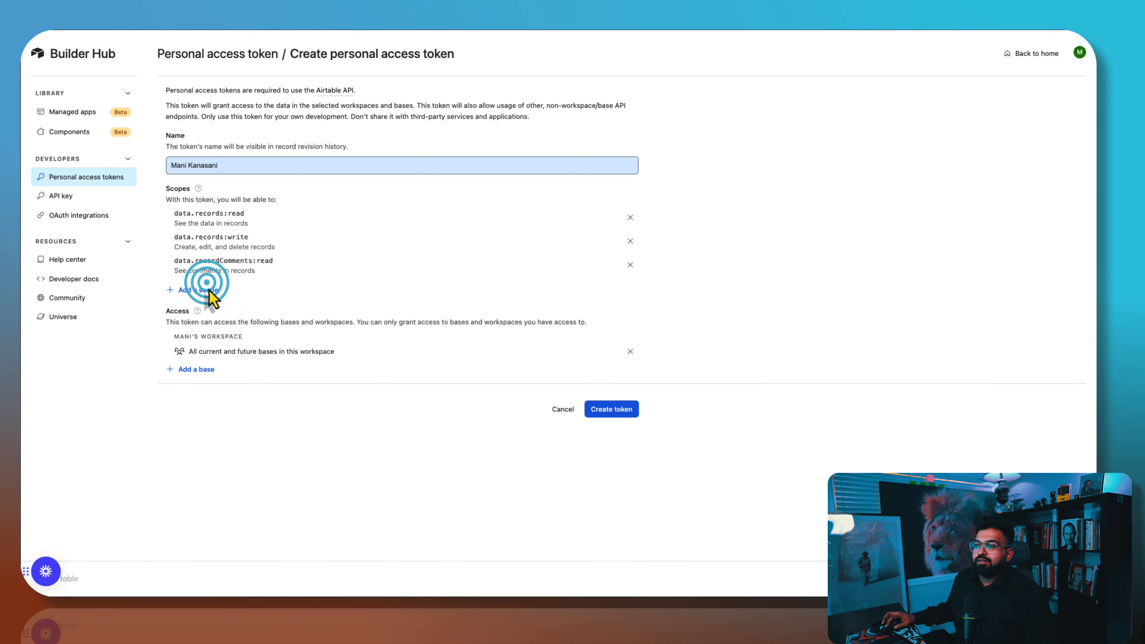
click(209, 293)
click(230, 339)
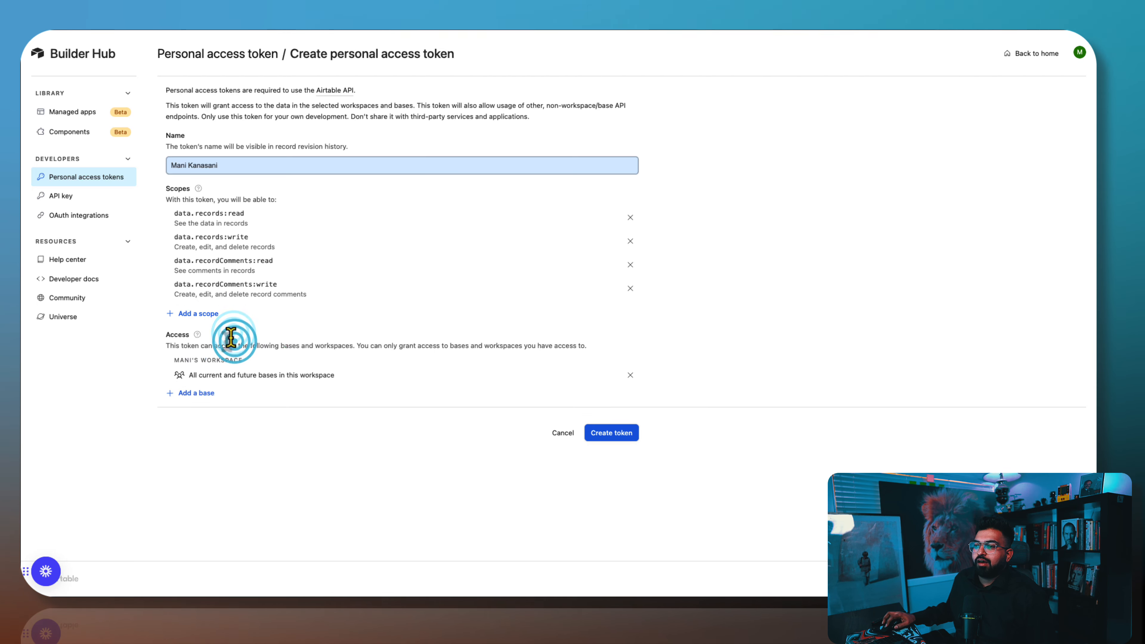
Add schema.bases:write, webhook:manage, block:manage, user.email:read and the enterprise SCIM scope.
click(208, 314)
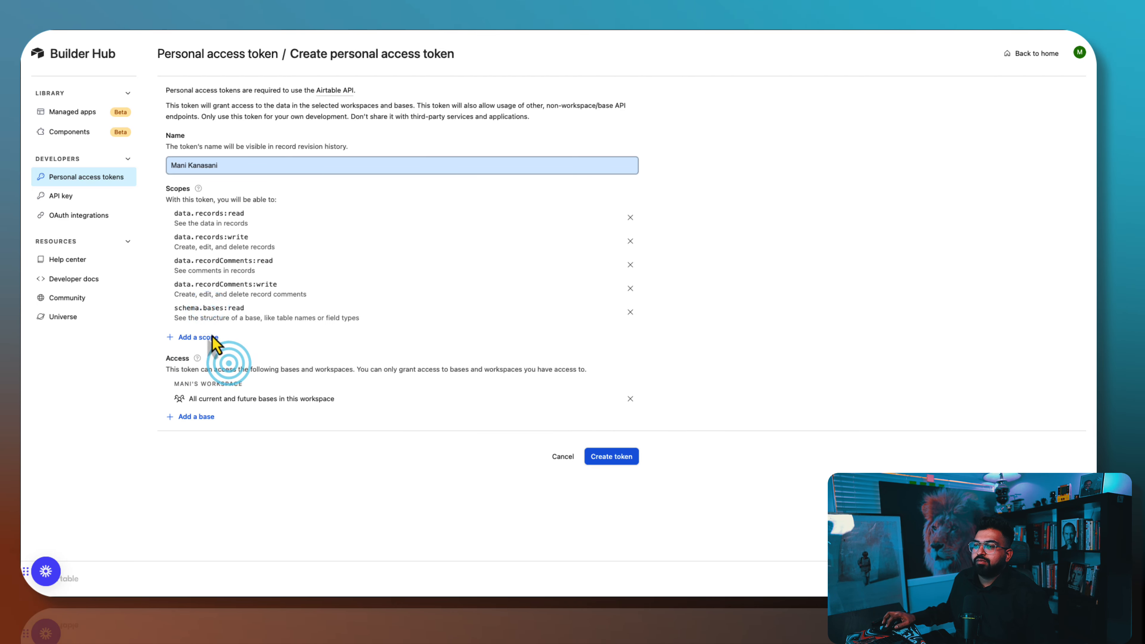
click(211, 336)
click(266, 396)
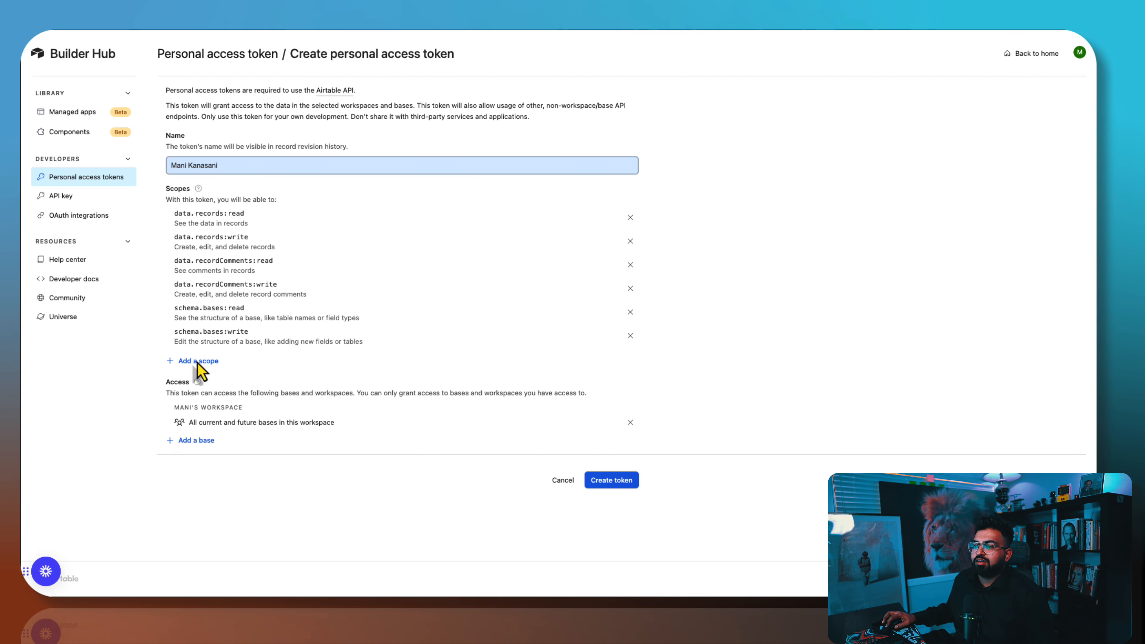
click(198, 360)
click(219, 416)
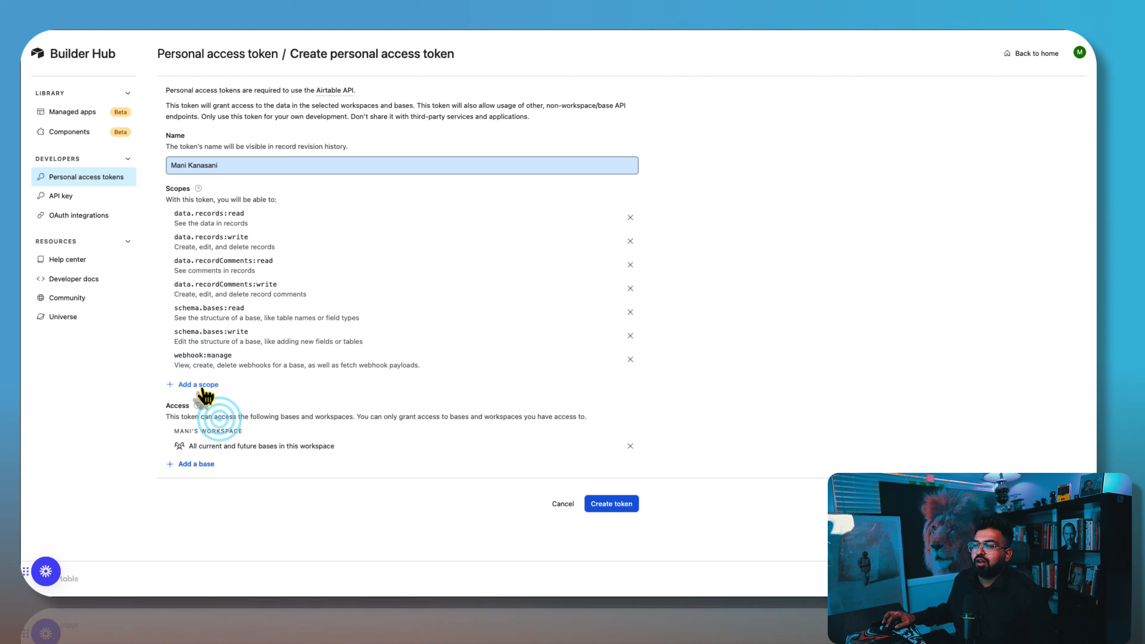
click(205, 384)
click(212, 438)
click(201, 407)
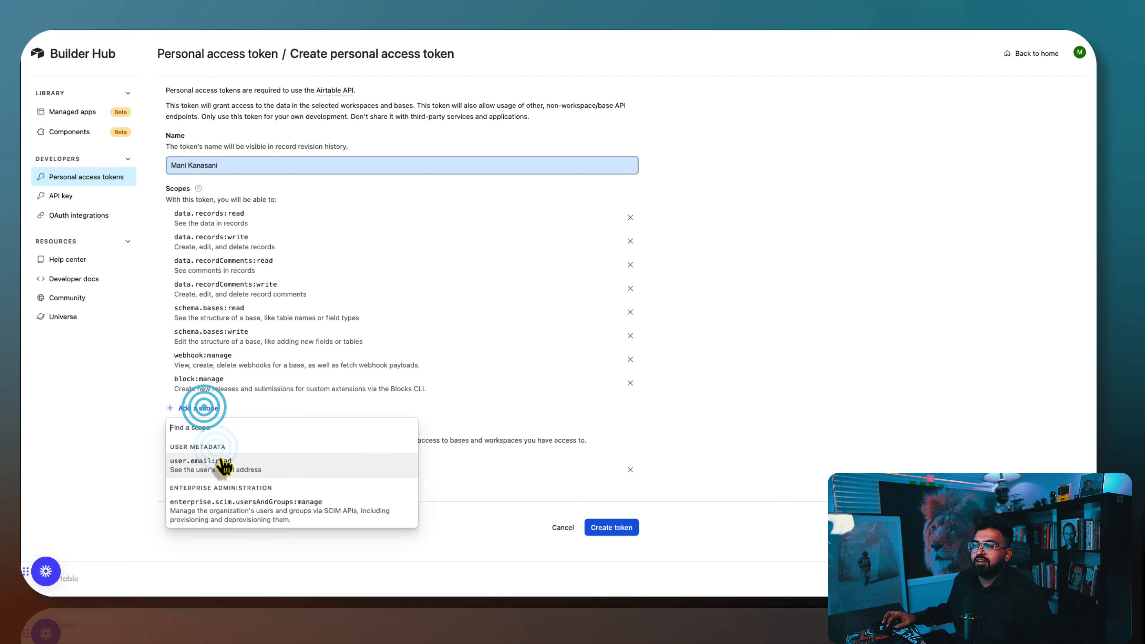
click(223, 467)
click(207, 432)
click(227, 500)
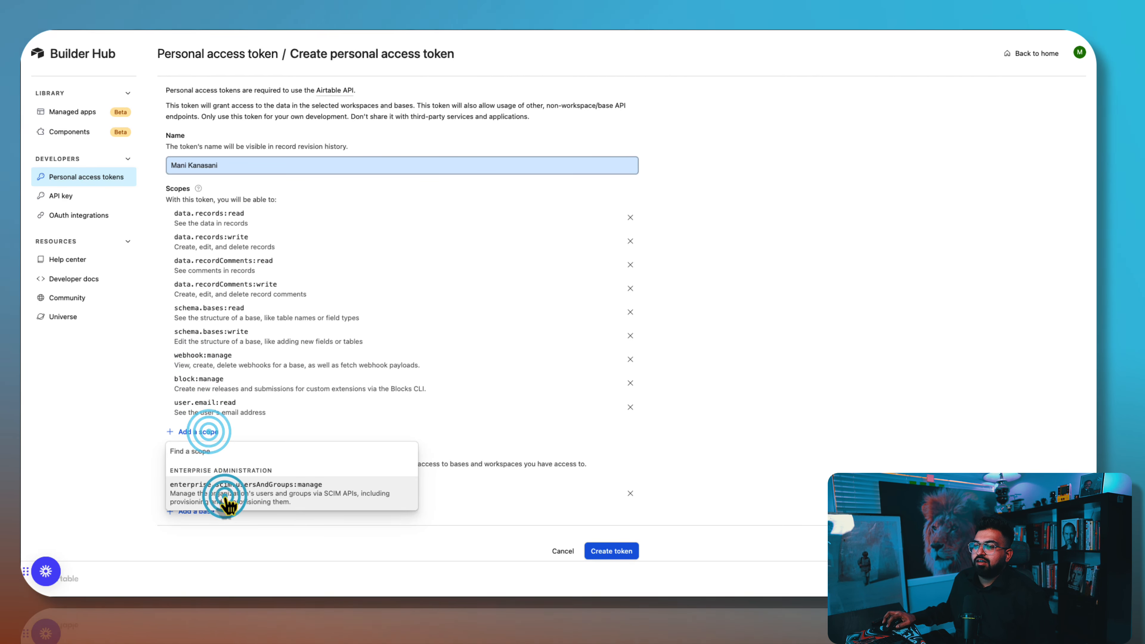
scroll(227, 504, down, 2)
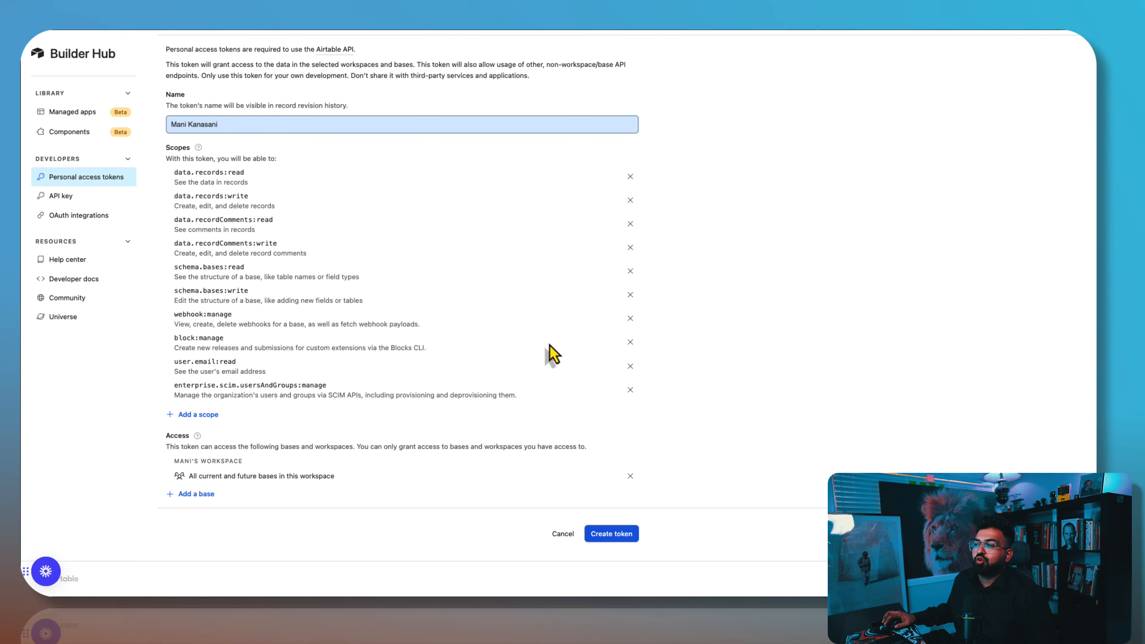
scroll(590, 333, up, 2)
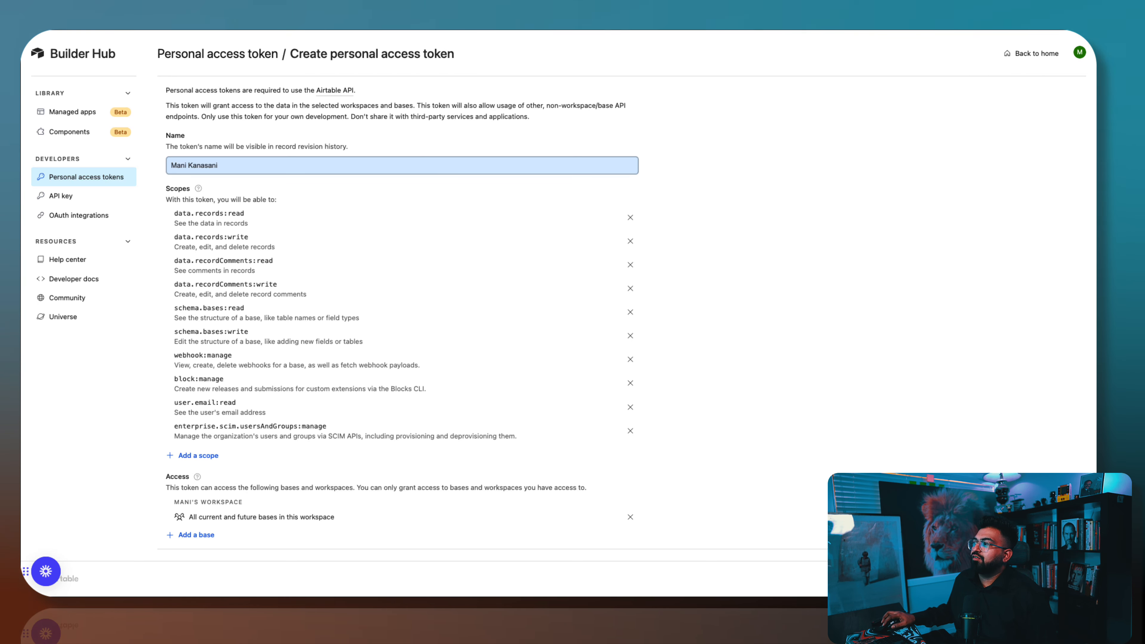
Dismiss the password-manager suggestions covering the token form.
click(773, 18)
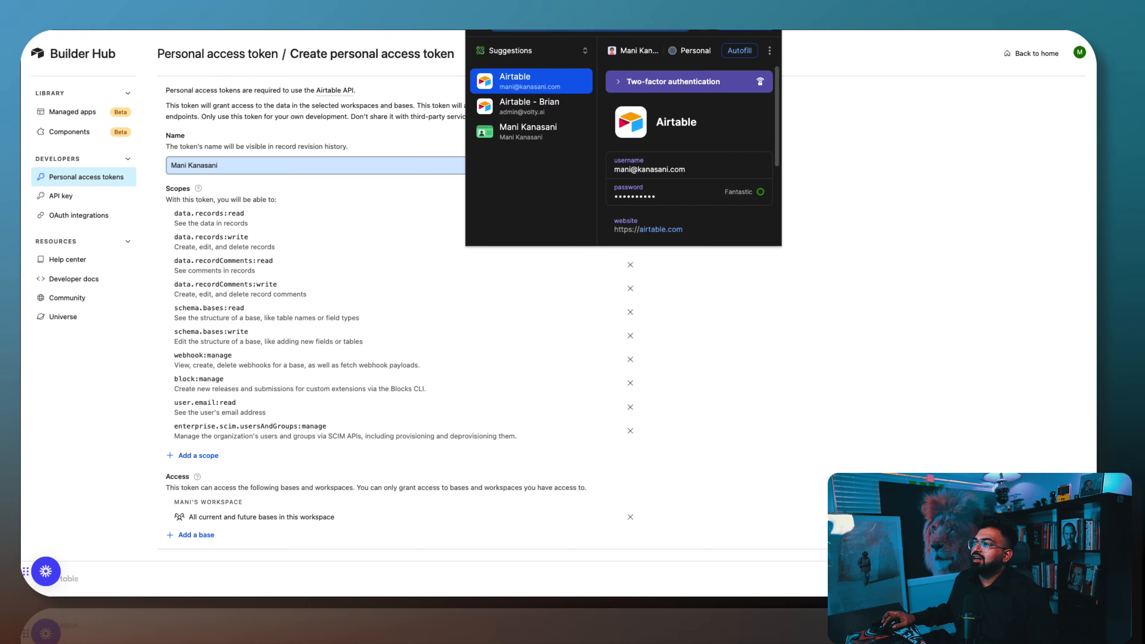
click(895, 246)
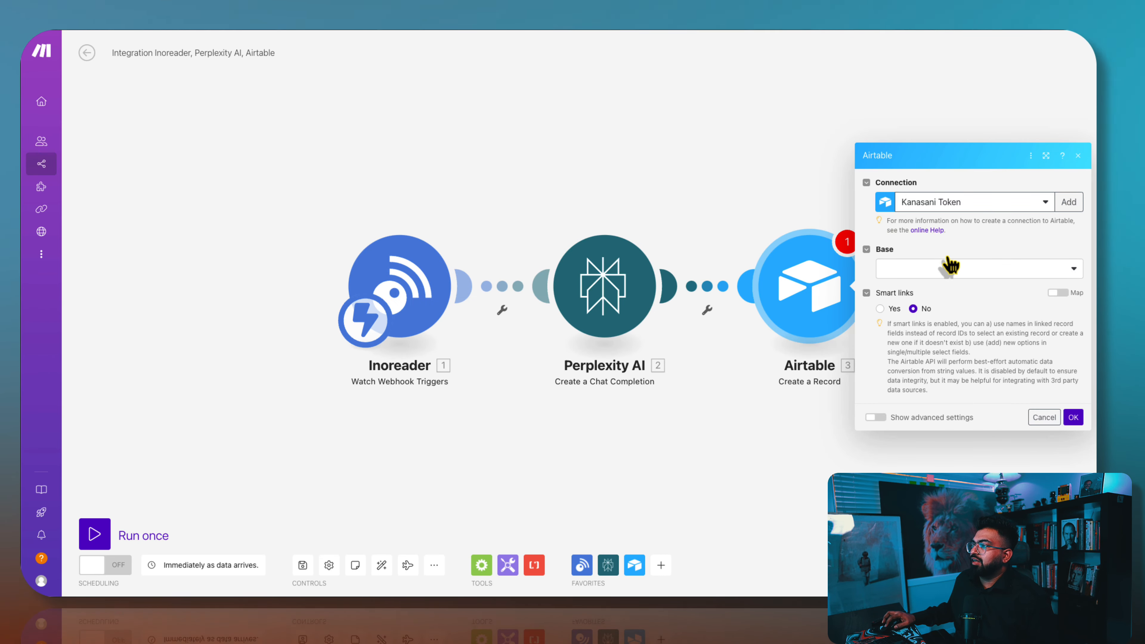
Point the Airtable module at Table 1 of the RSS - Article Generation base.
click(955, 262)
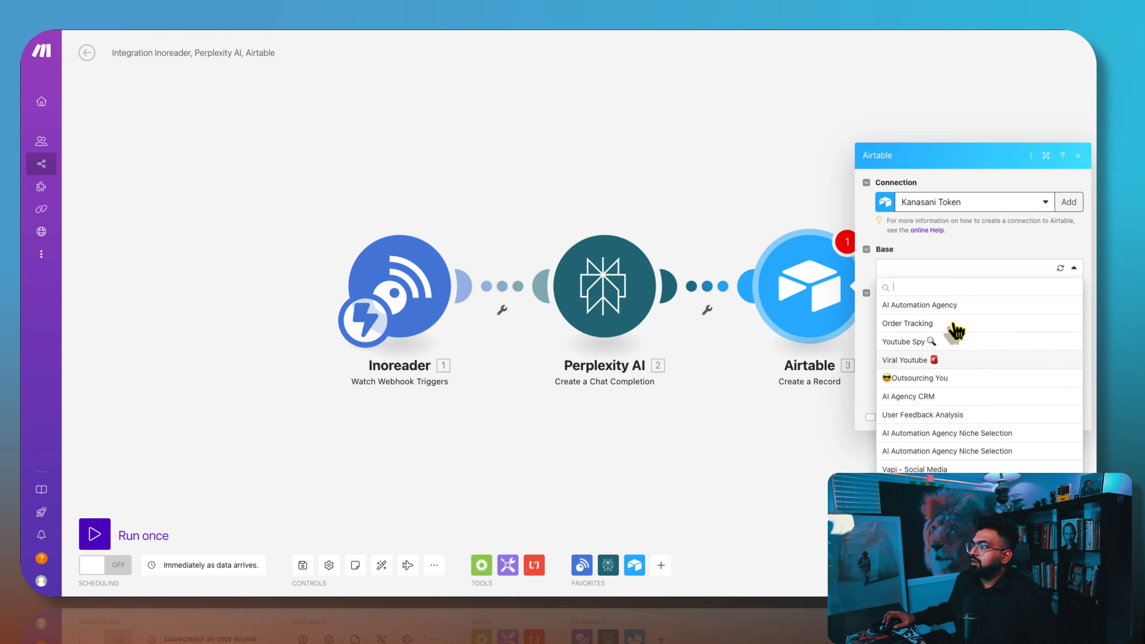
scroll(952, 395, down, 2)
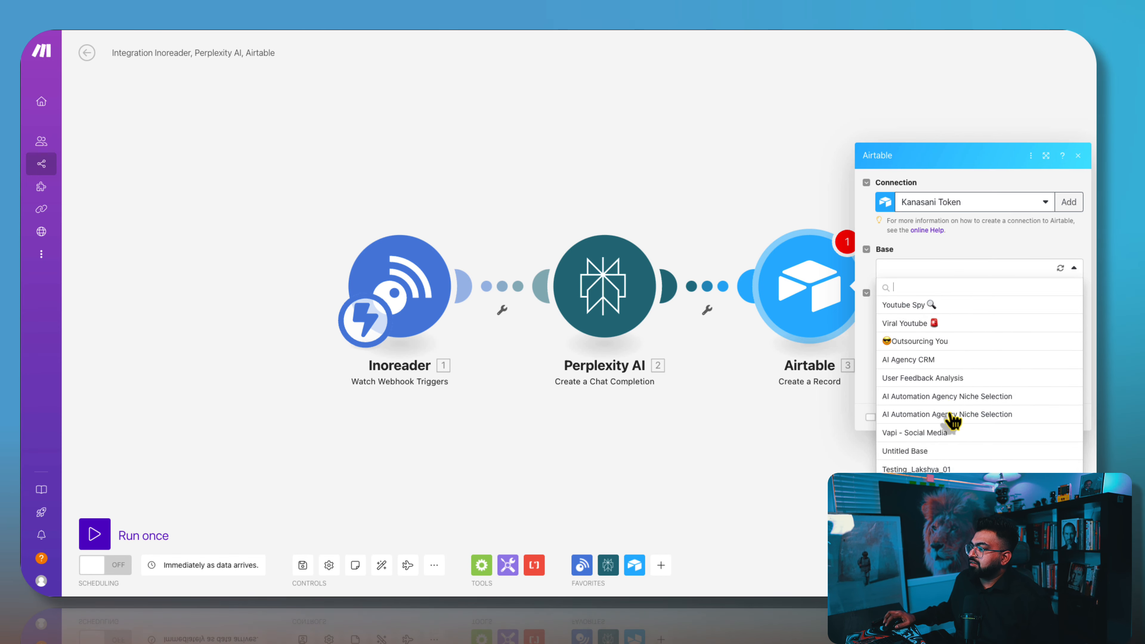
click(969, 496)
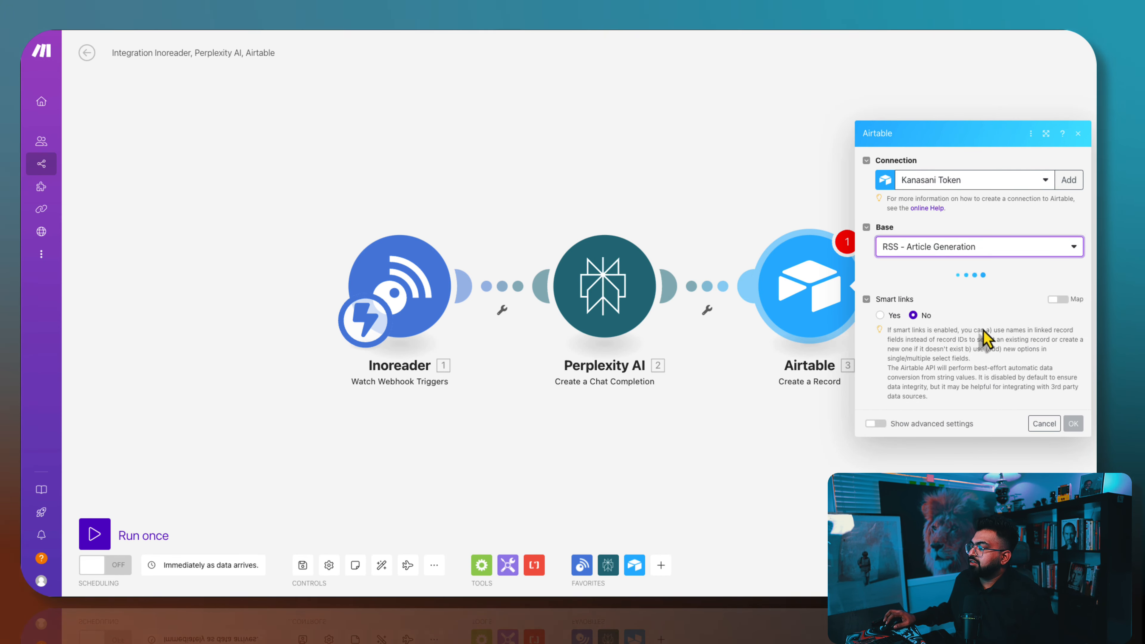
click(976, 289)
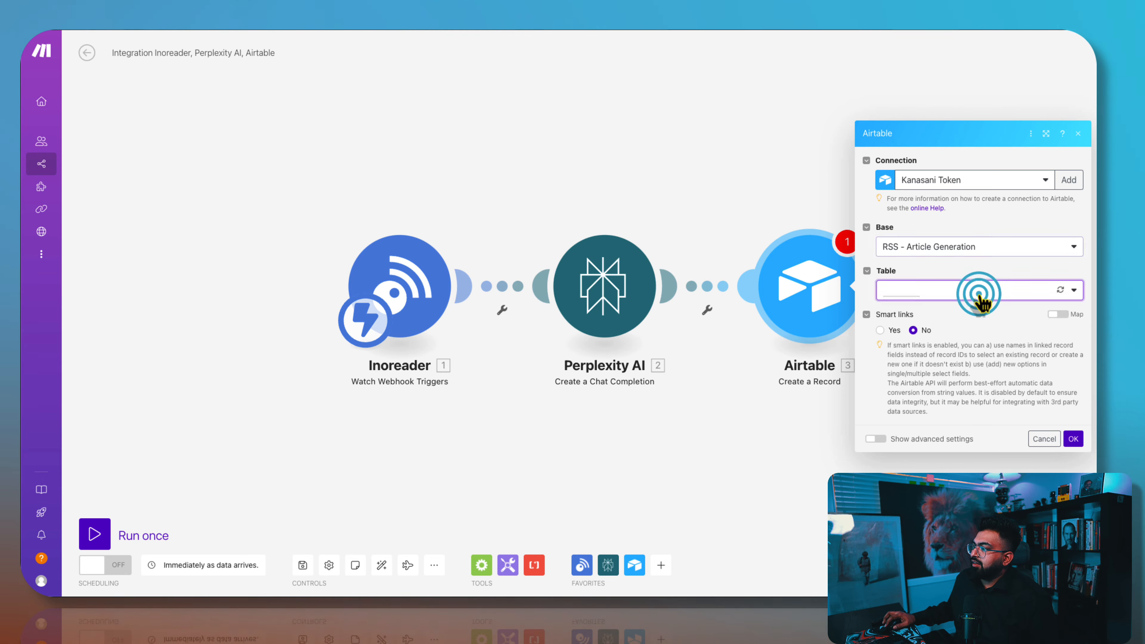
click(935, 309)
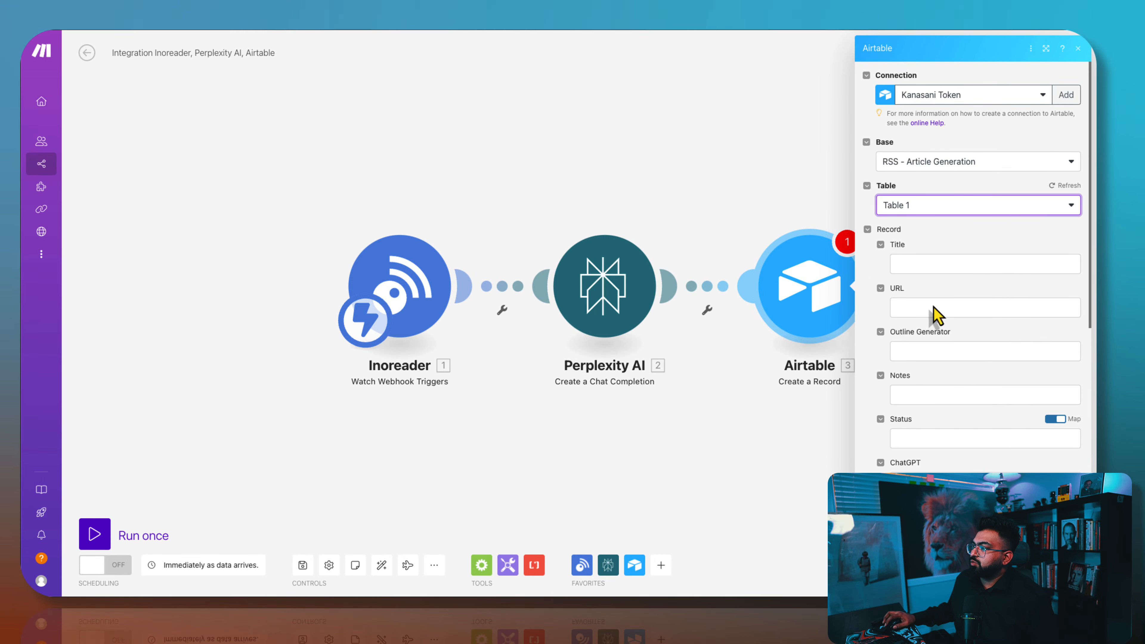
Map Inoreader Title, Alternate[] Href and Perplexity Choices[] Message Content into Title, URL and Outline Generator.
click(929, 270)
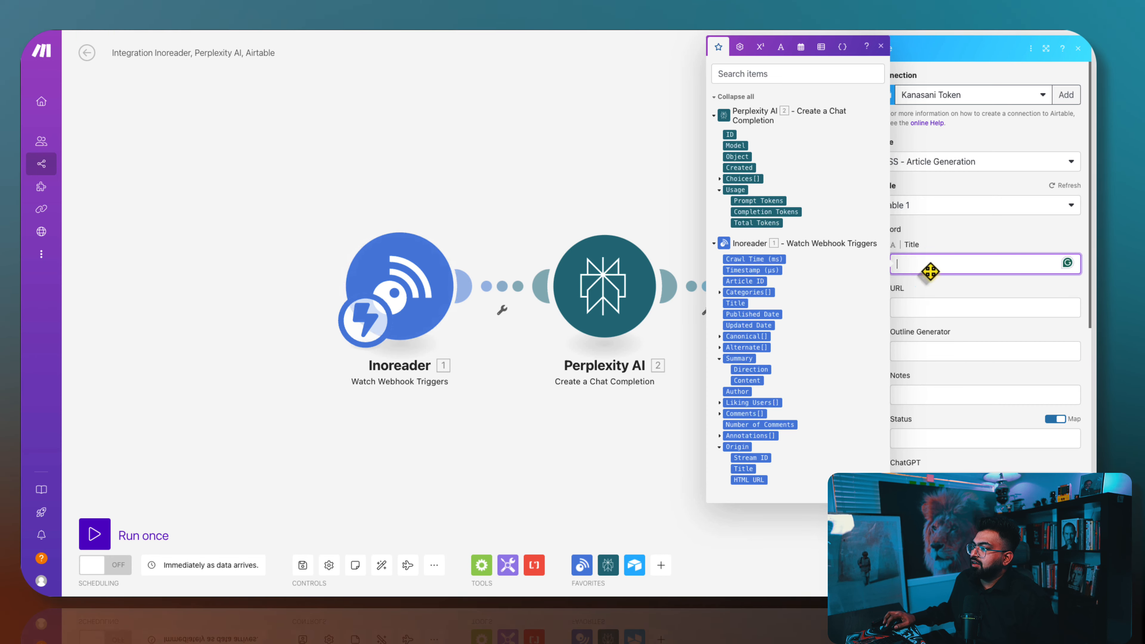
click(740, 305)
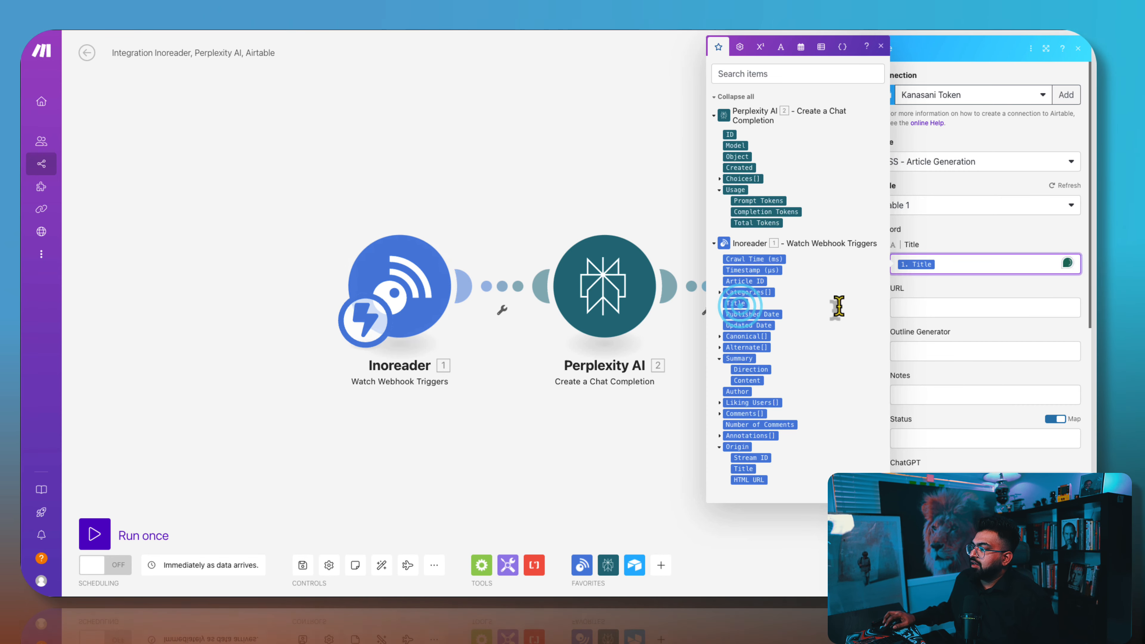
click(975, 305)
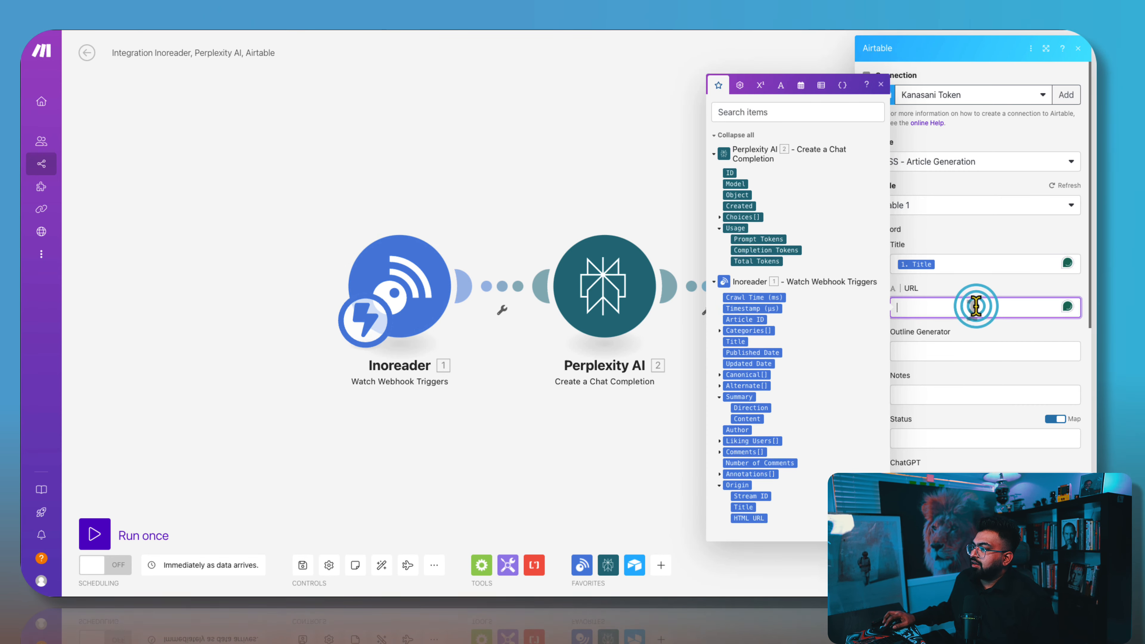
click(719, 386)
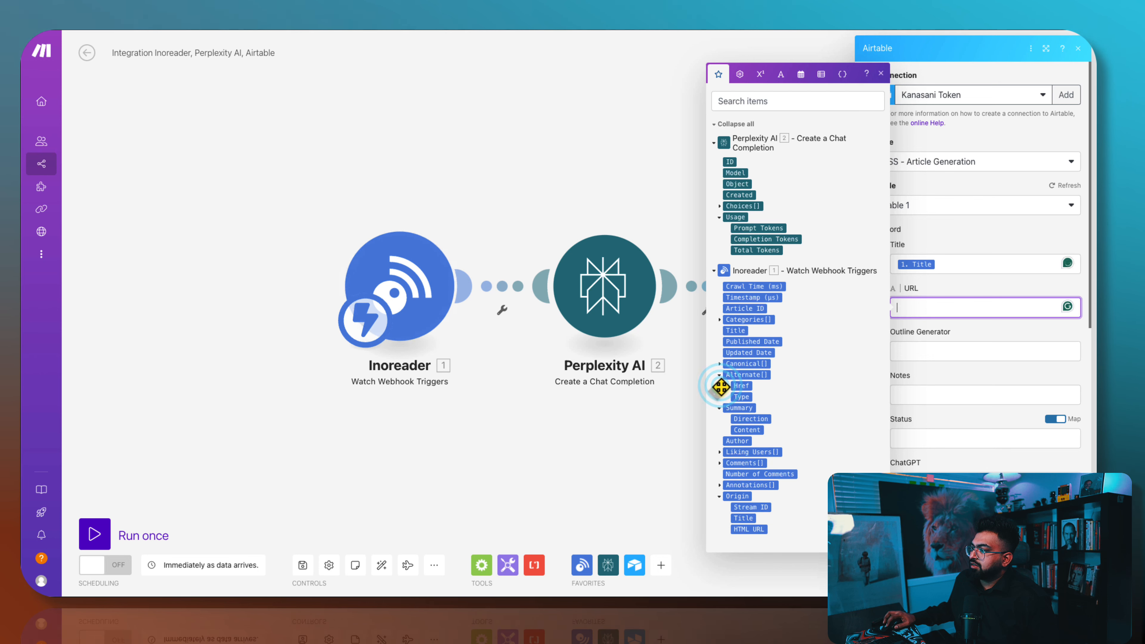
click(718, 366)
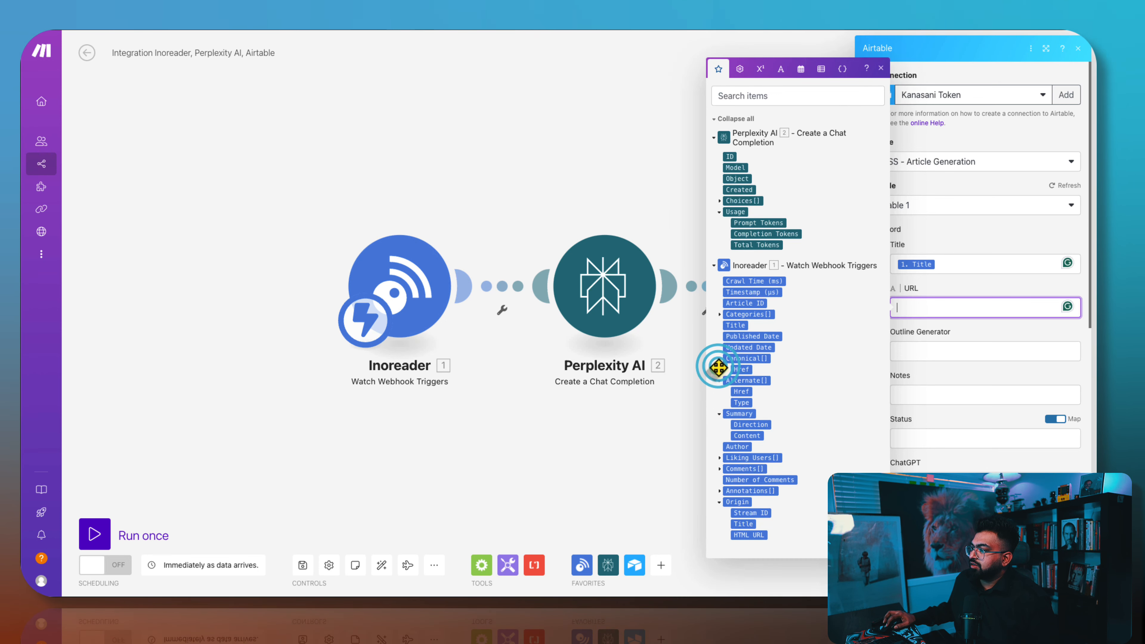
click(738, 393)
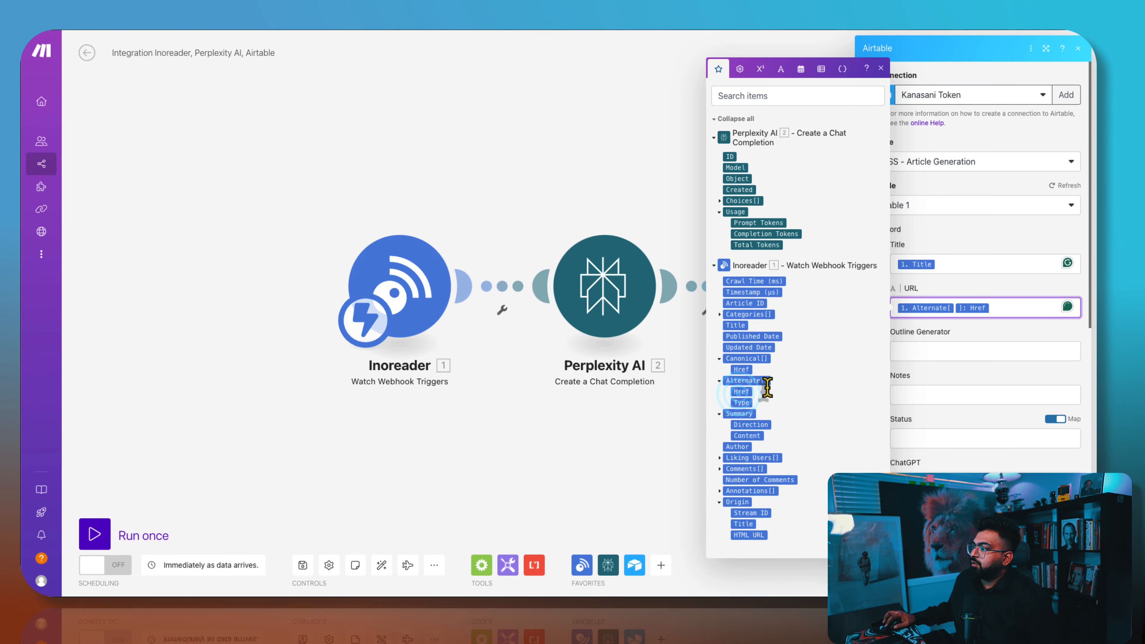
click(1013, 347)
click(955, 352)
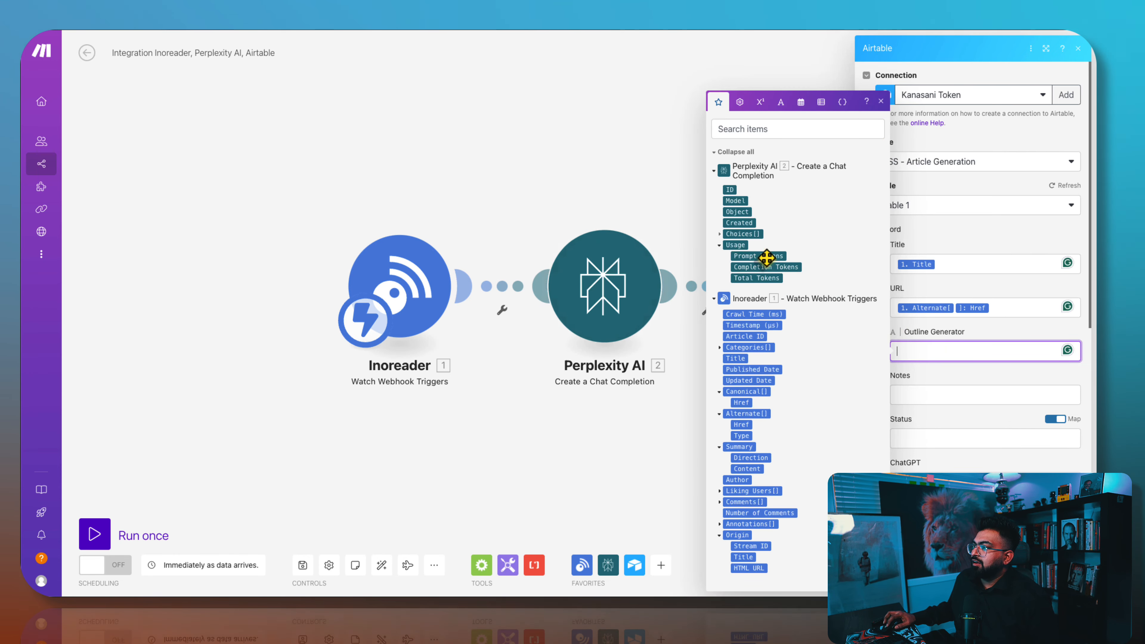
click(720, 234)
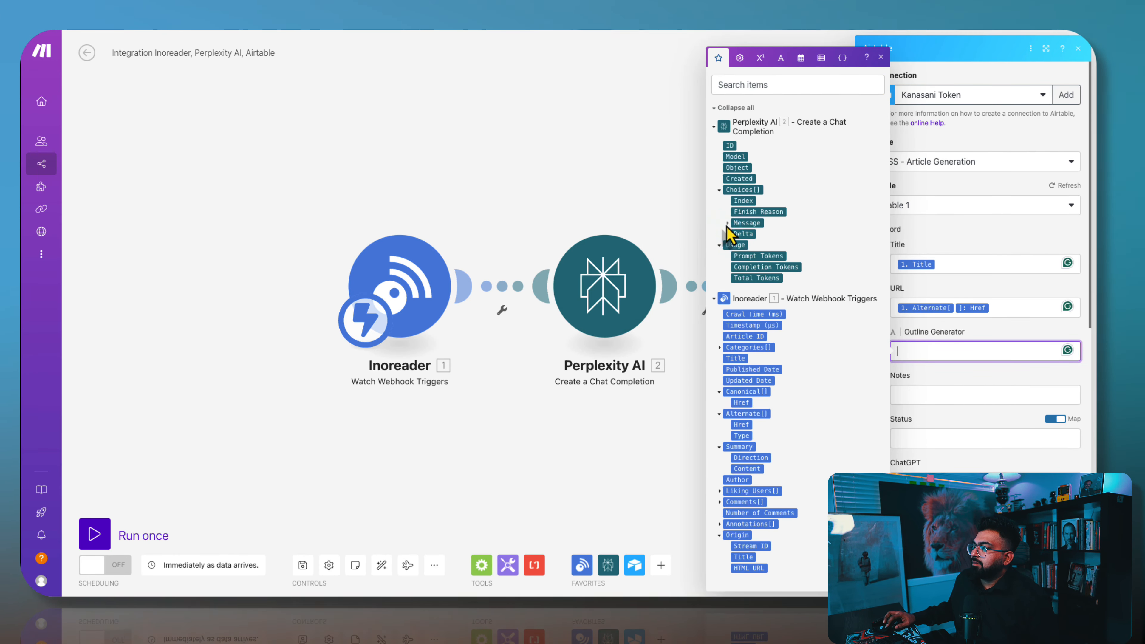
click(727, 223)
click(754, 223)
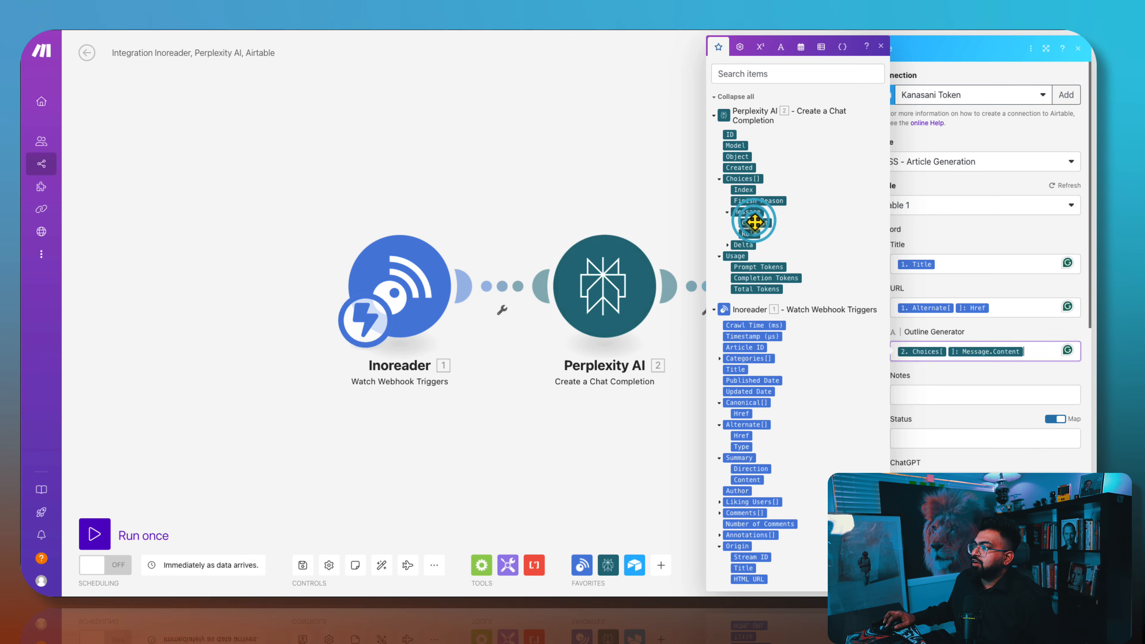
Save the Airtable module settings and switch the scenario's scheduling on.
click(980, 370)
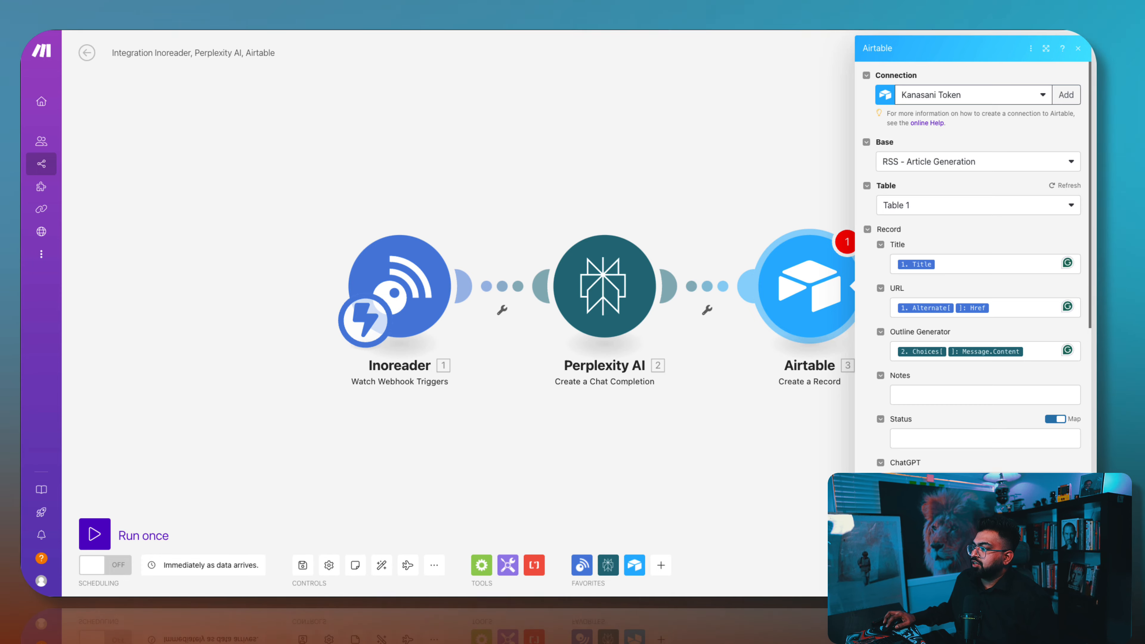
click(1067, 576)
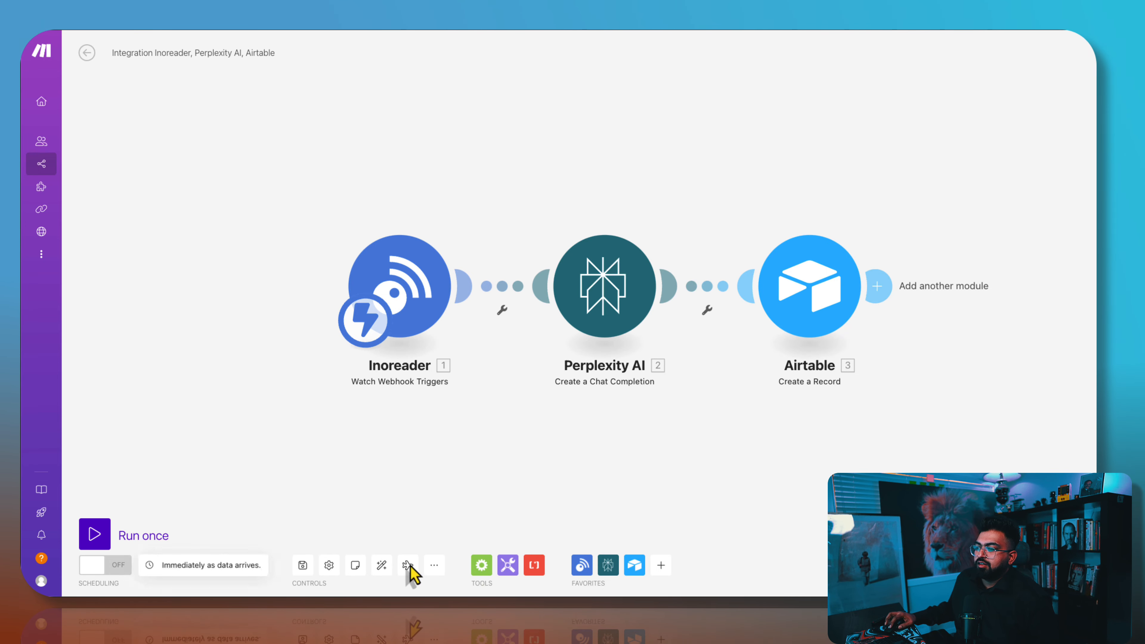
click(107, 565)
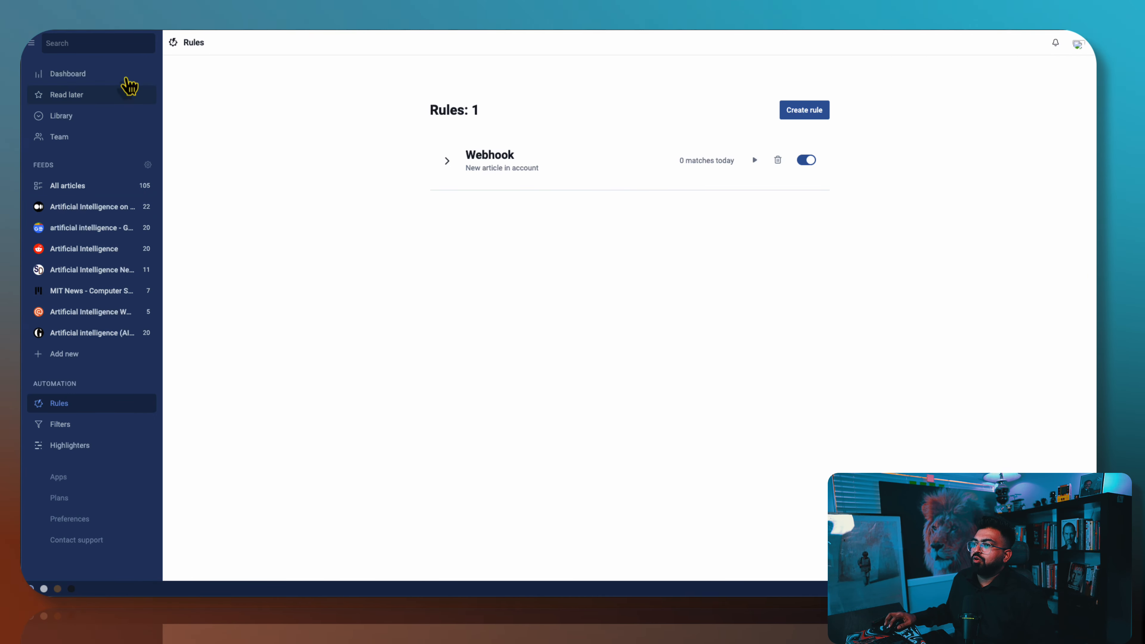
From the Inoreader dashboard, search sources for 'make.com'.
click(117, 74)
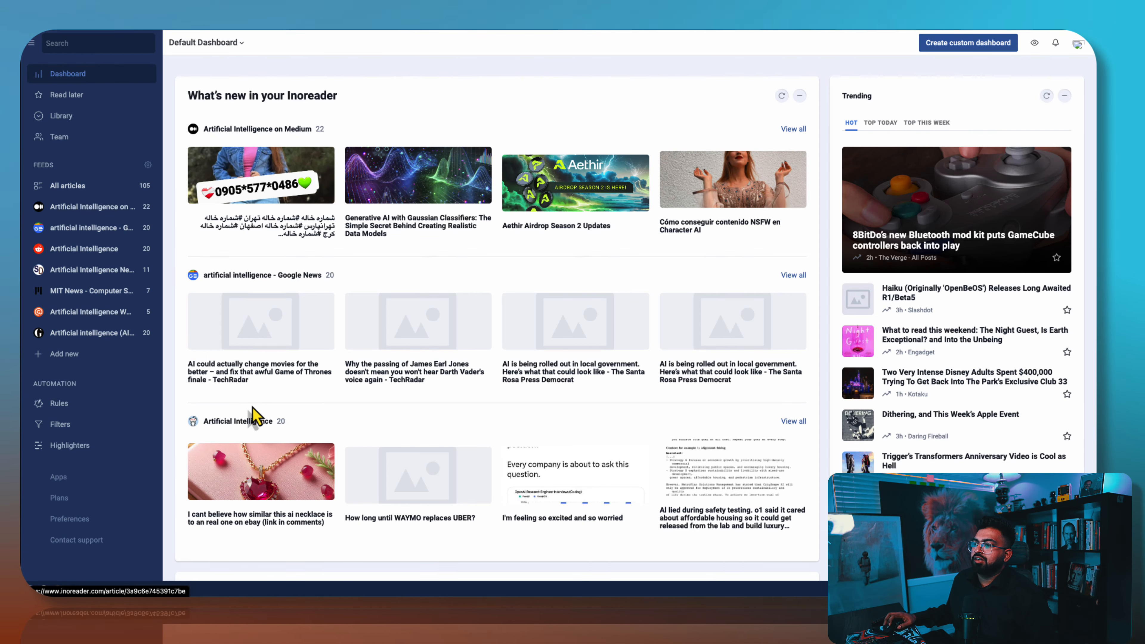
scroll(254, 414, down, 10)
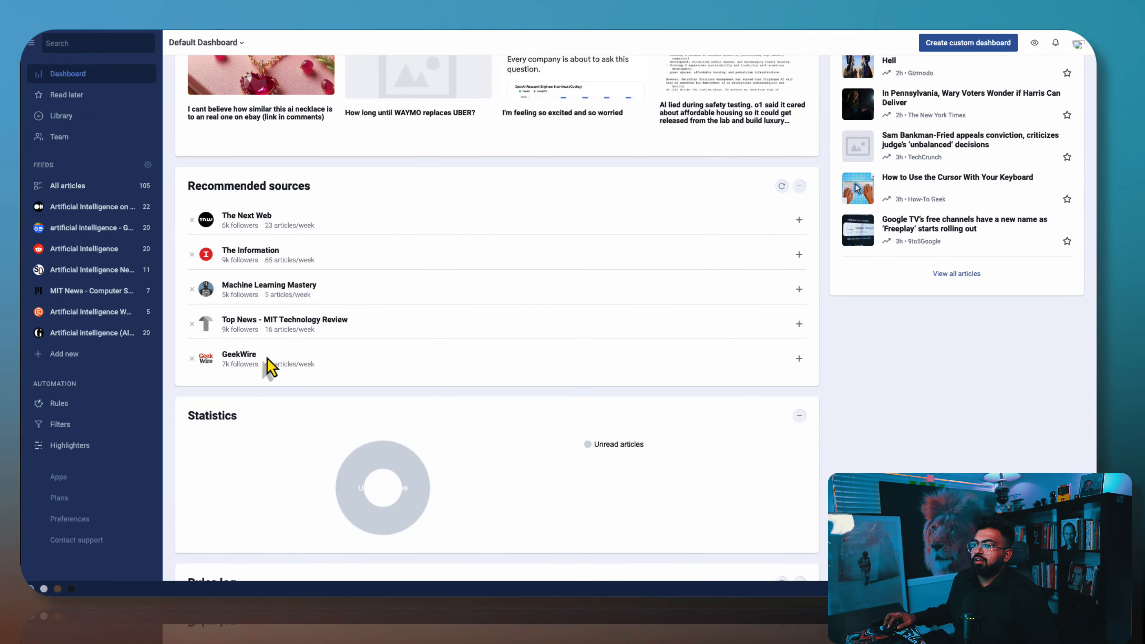
click(289, 288)
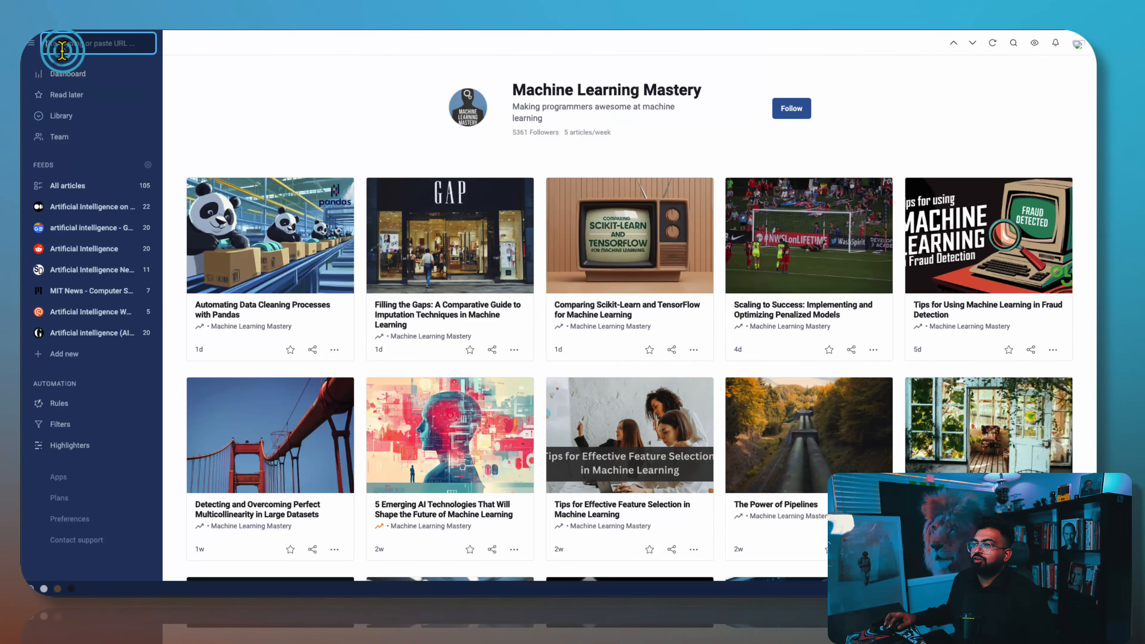
text(mak)
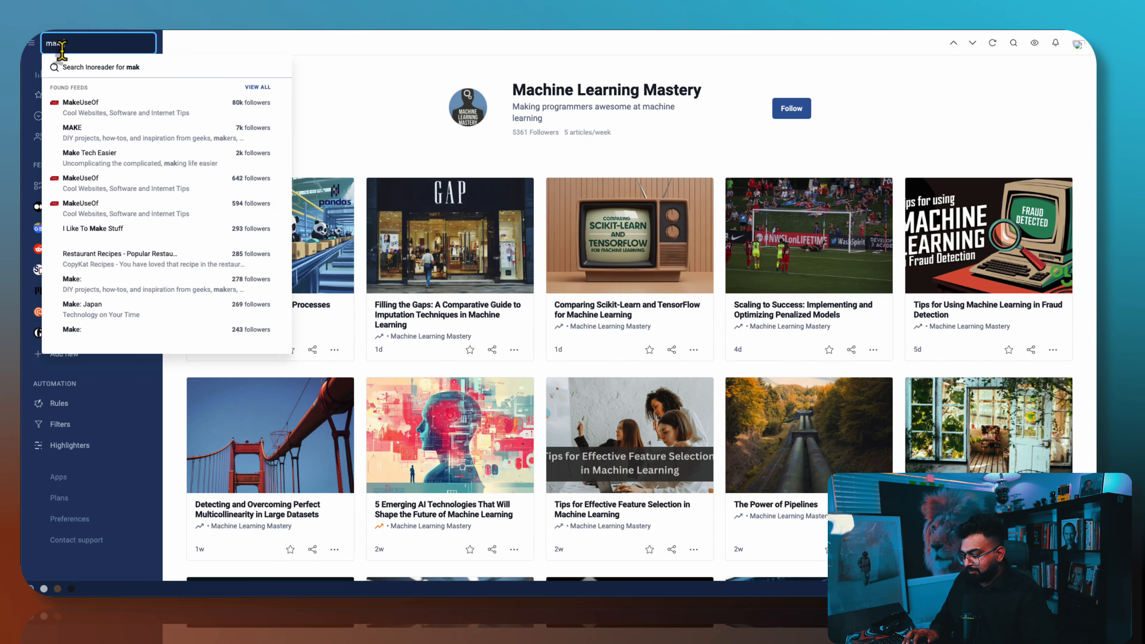
text(e.com)
key(Return)
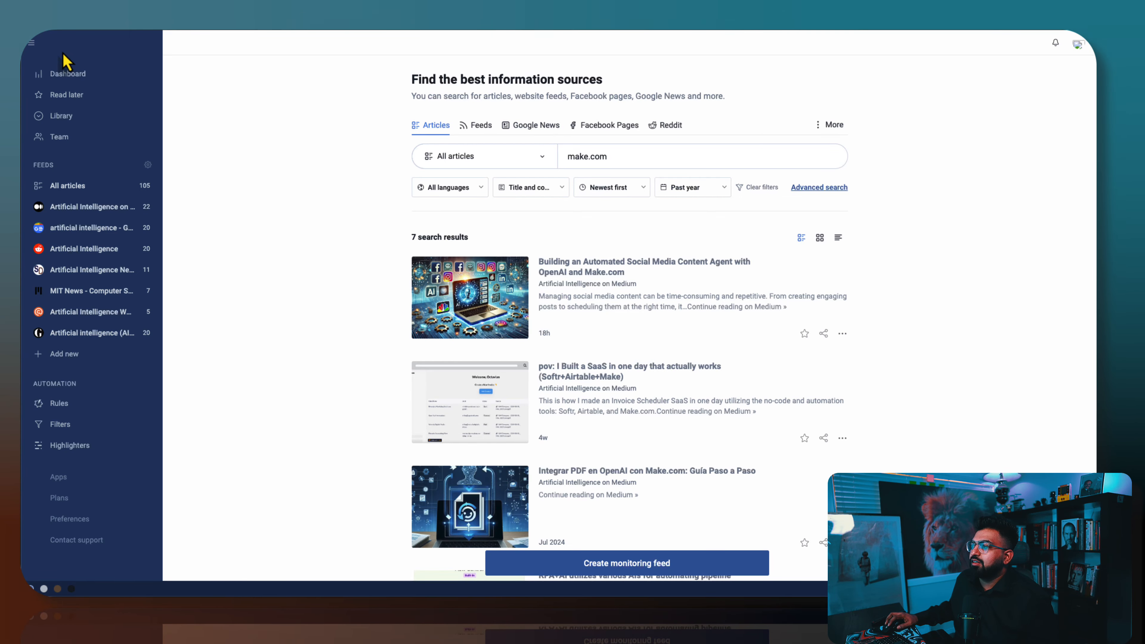
Switch to feed results and follow the make.com Google News feed.
click(479, 128)
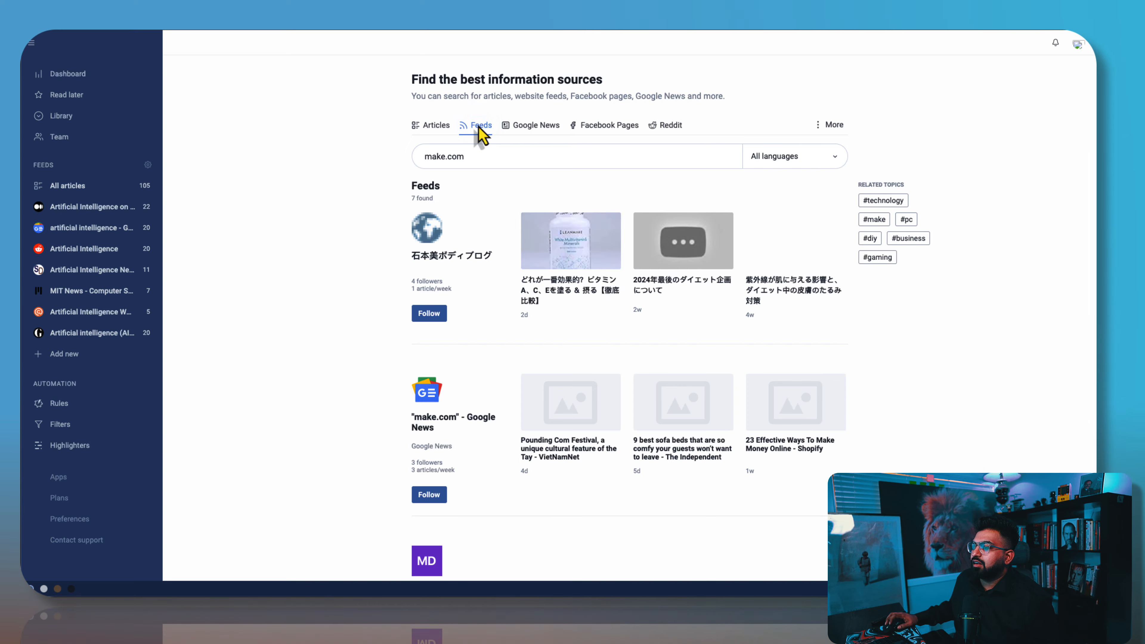
scroll(464, 180, down, 4)
click(415, 322)
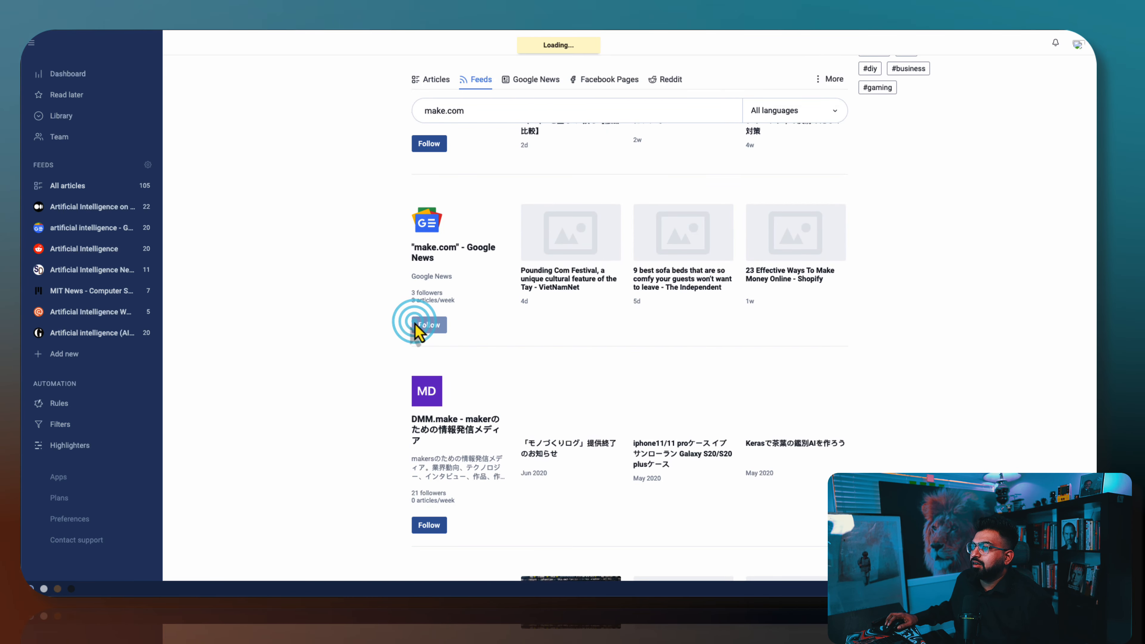
scroll(379, 464, down, 8)
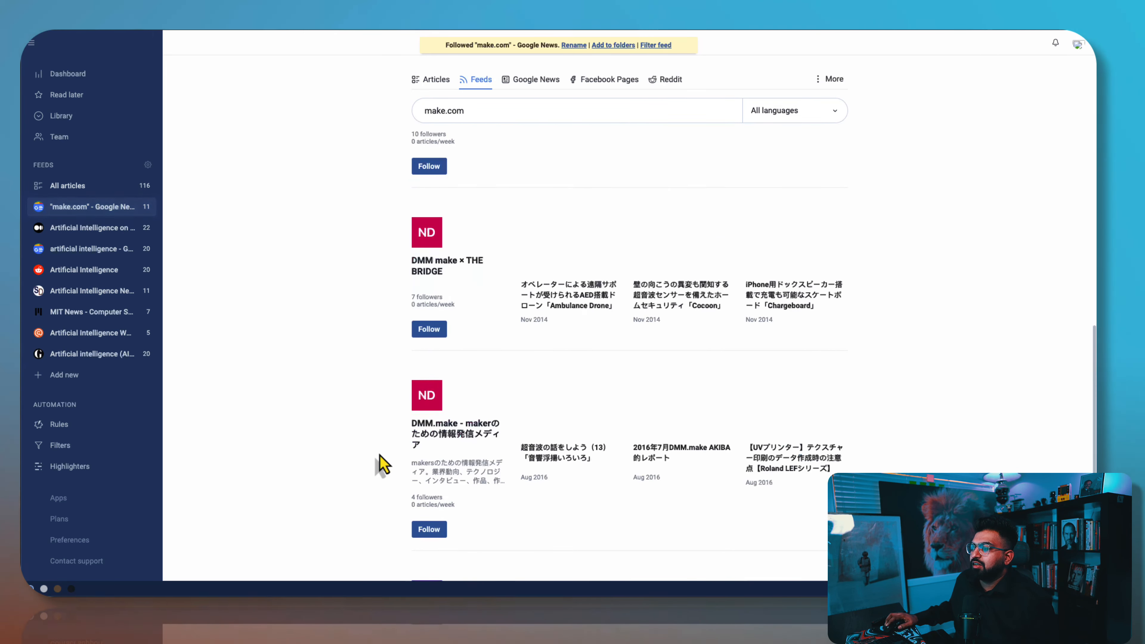
scroll(380, 465, up, 10)
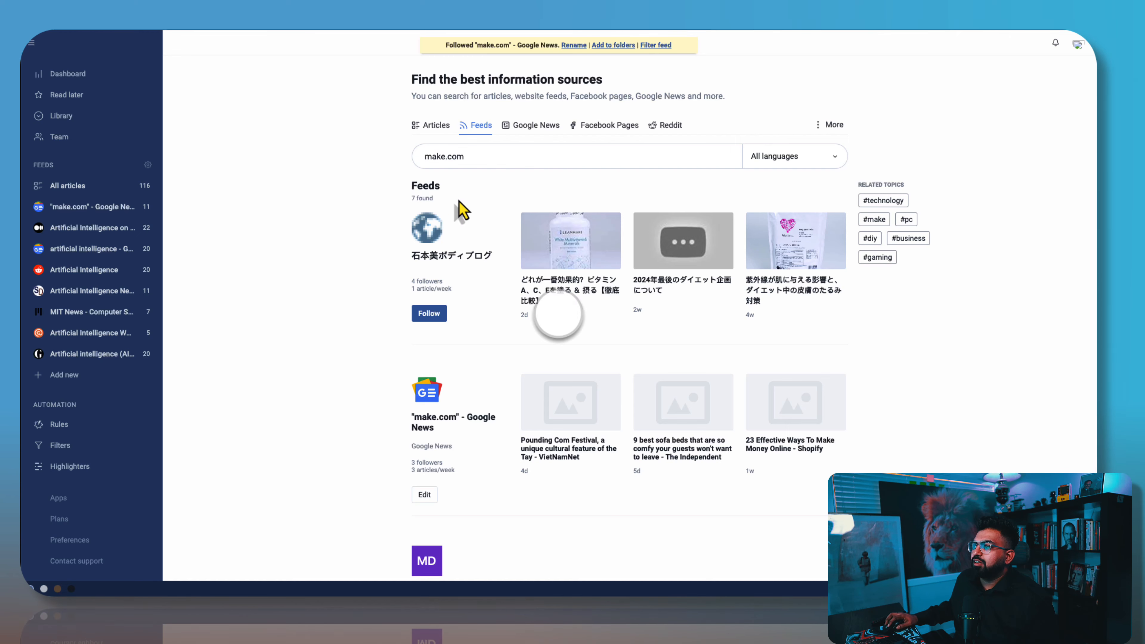
Search 'ai automation', follow AI Time Journal and its Google News search, then view all 129 articles.
click(470, 160)
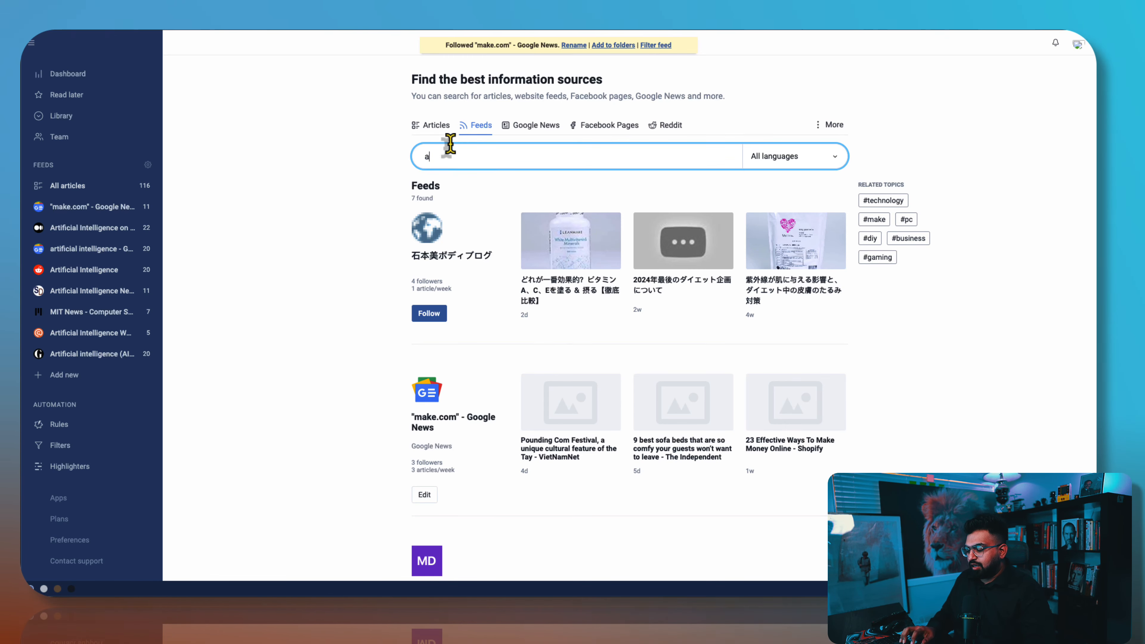
text(ai autom)
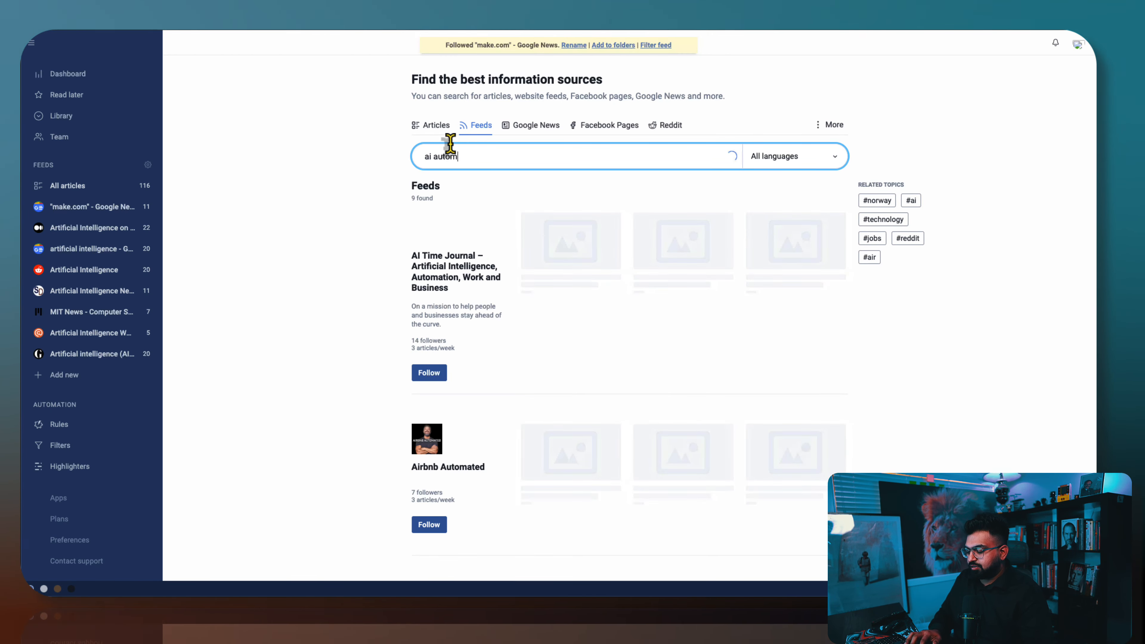
text(ation)
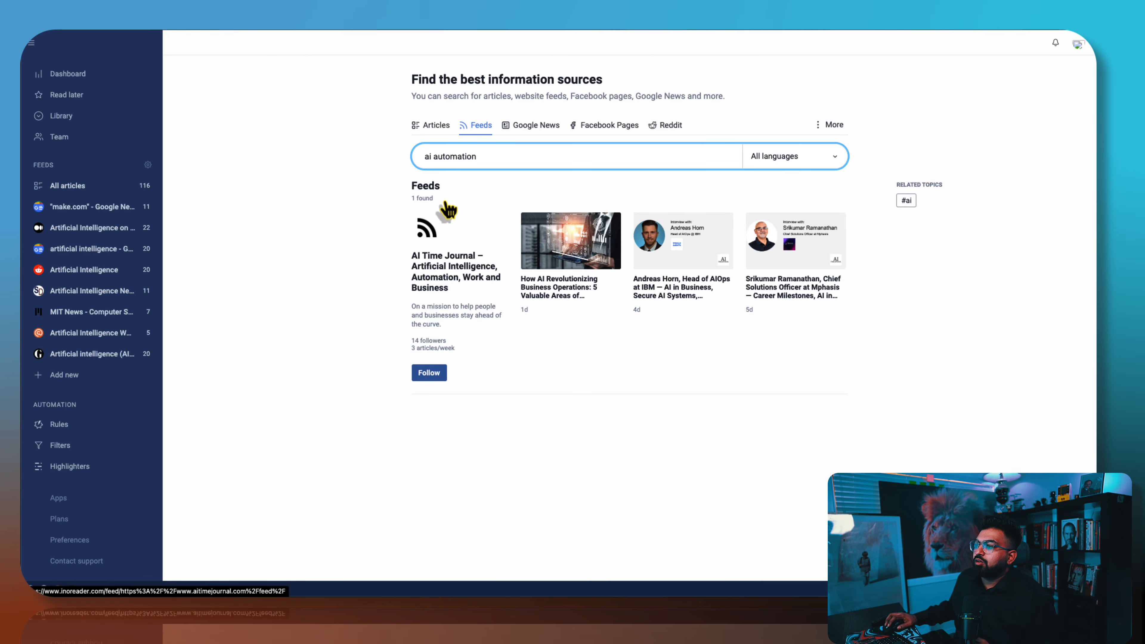
click(426, 375)
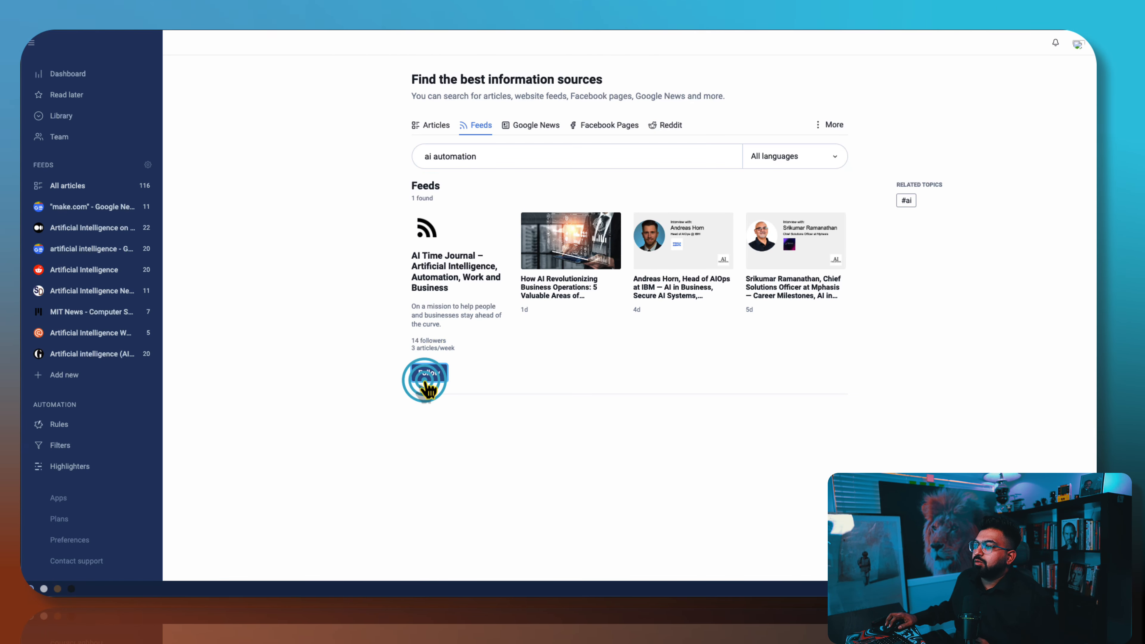
click(542, 130)
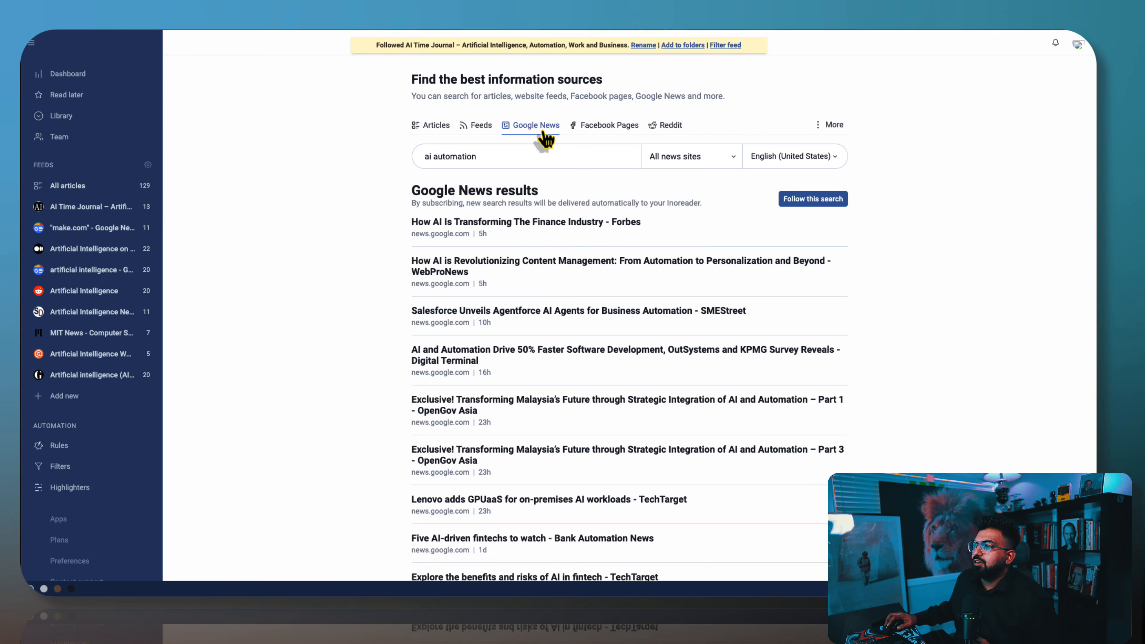
click(801, 199)
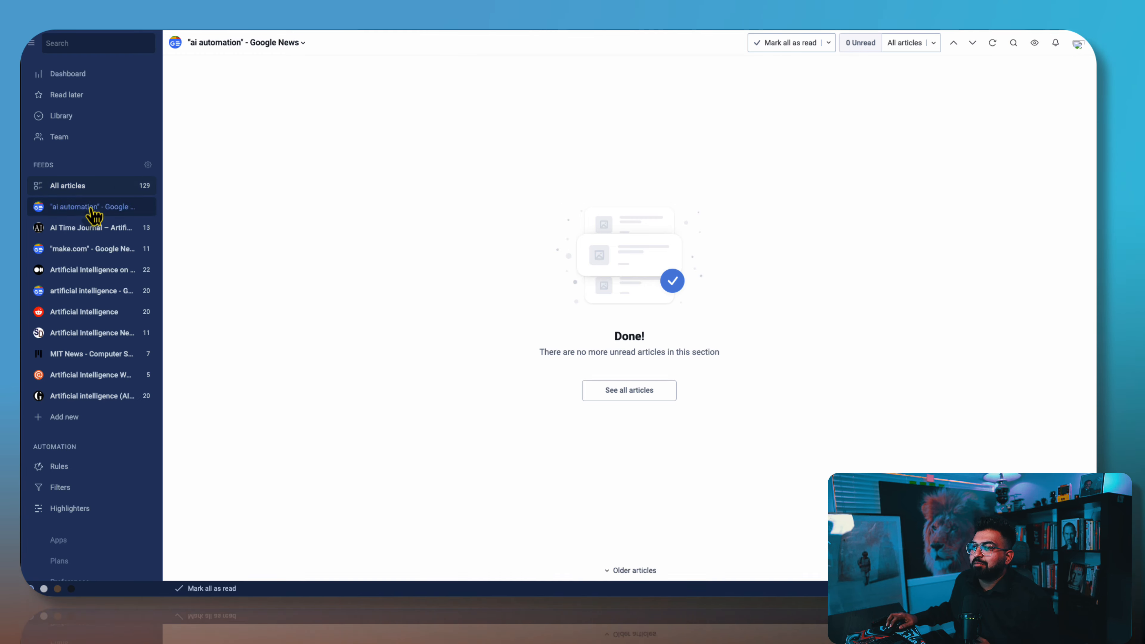
click(109, 184)
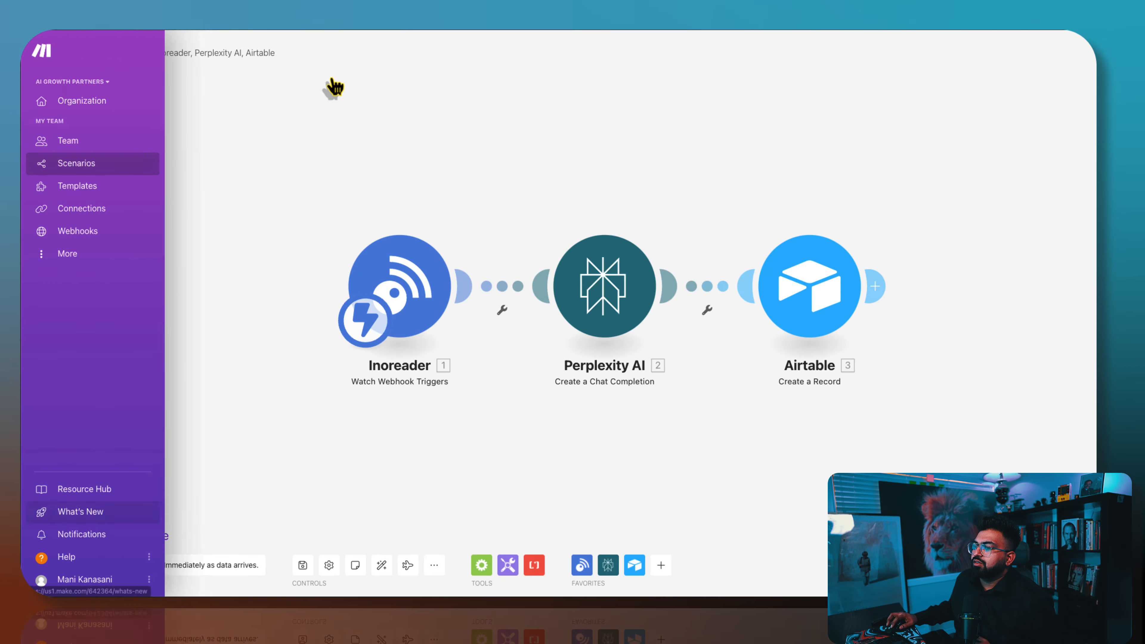
Run the scenario once, stop it, and check the Inoreader module's context menu.
click(107, 536)
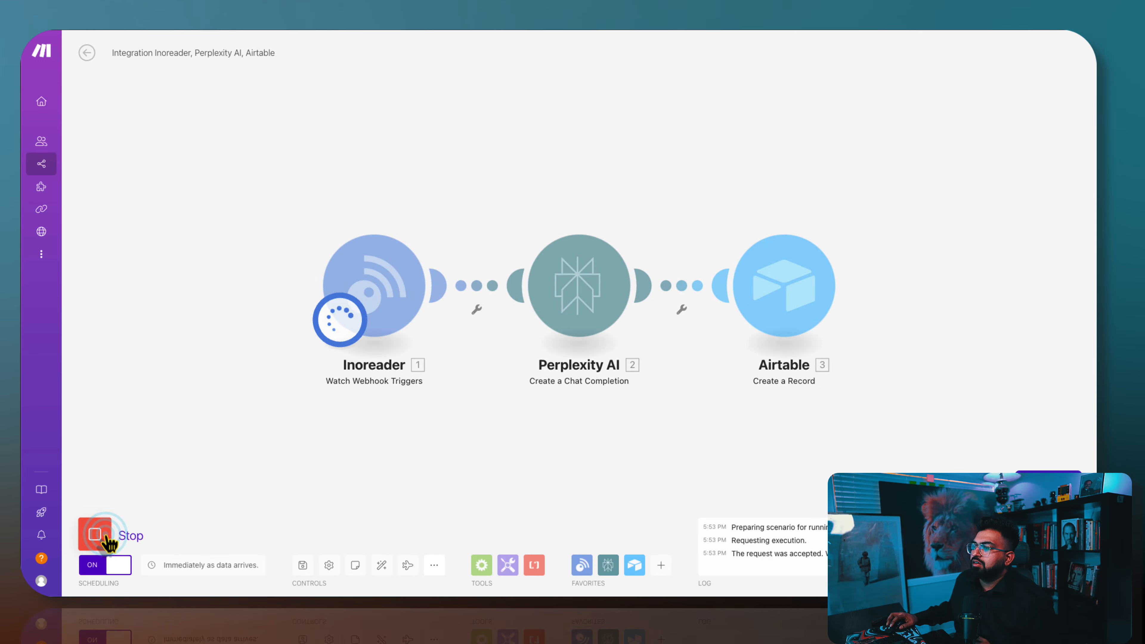
click(303, 317)
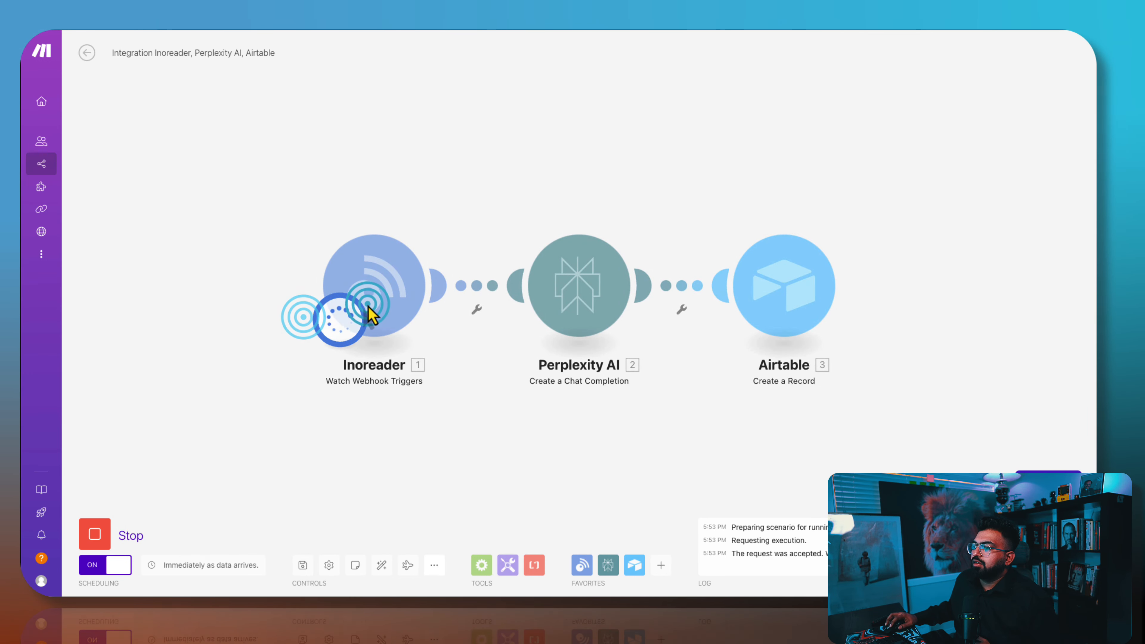
click(84, 532)
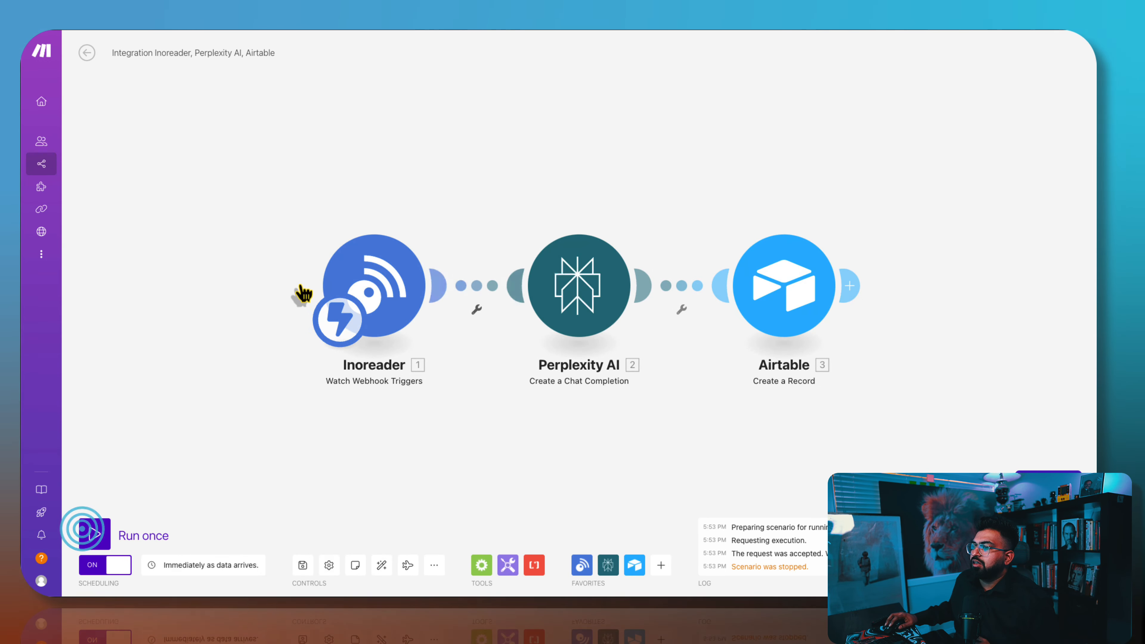
right_click(321, 251)
click(373, 189)
right_click(356, 296)
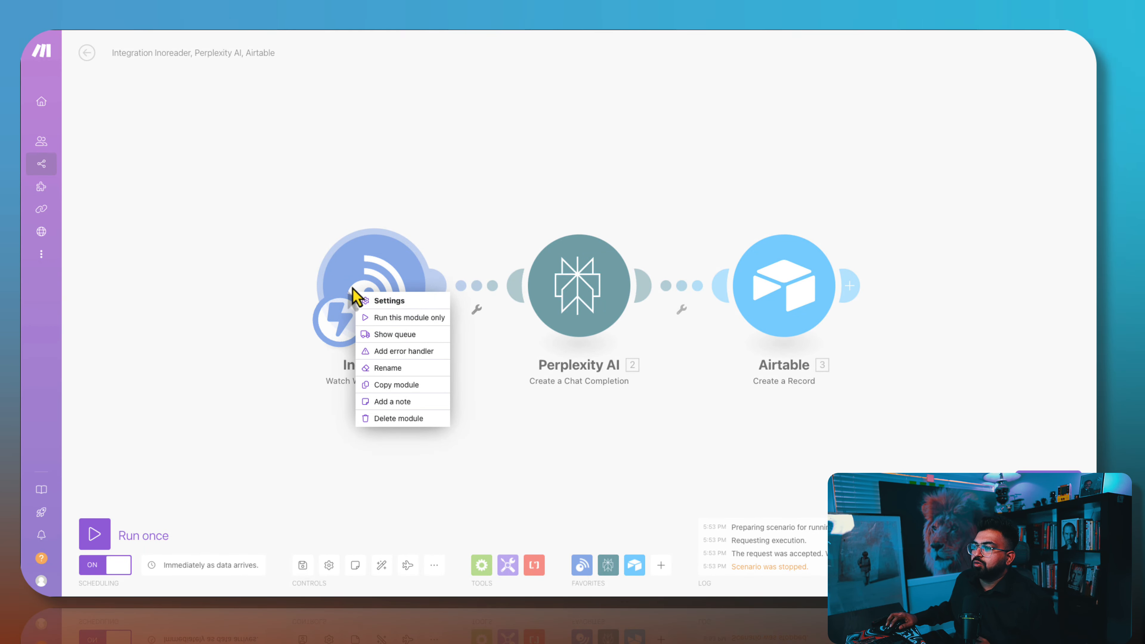
click(331, 198)
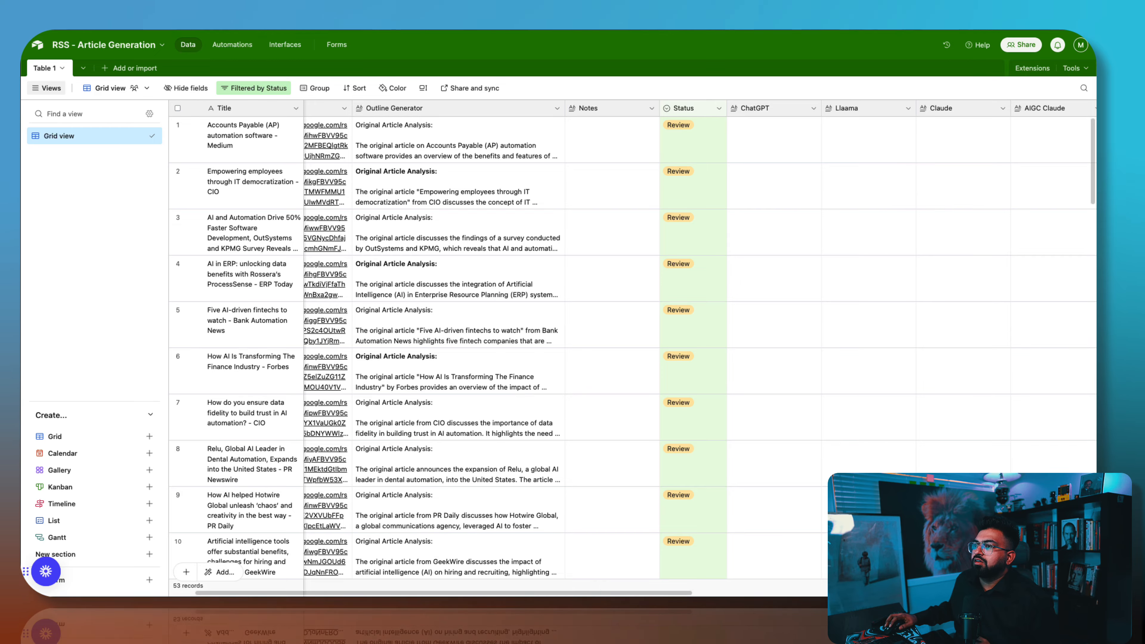
Browse the 59 article records, then open the third record's 'AI and Automation' article link.
scroll(440, 291, down, 10)
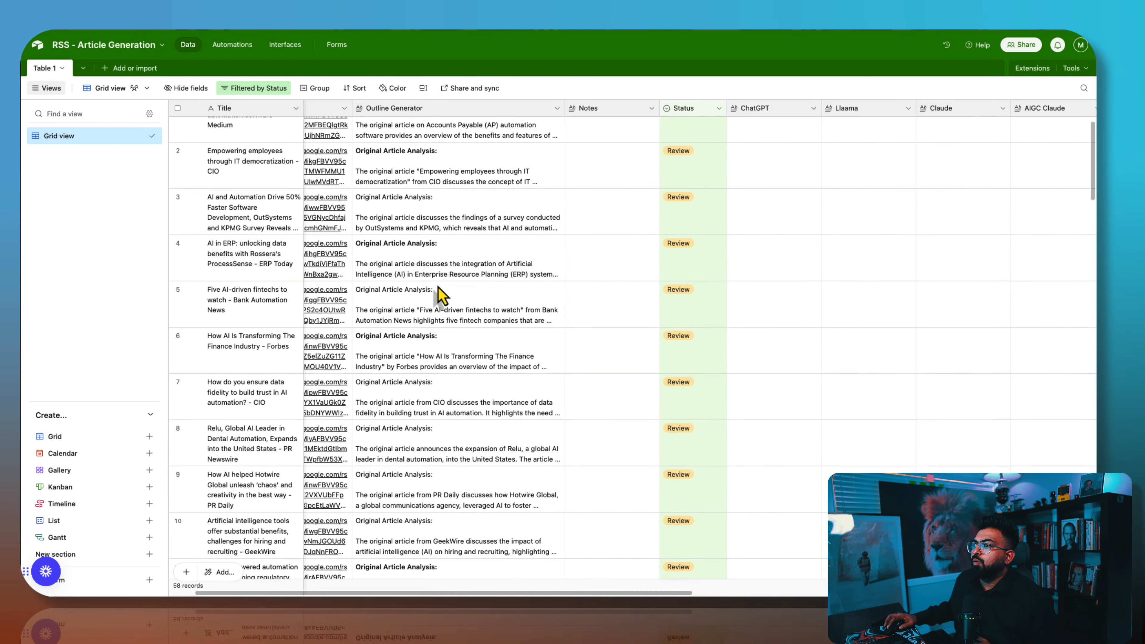
scroll(439, 293, down, 20)
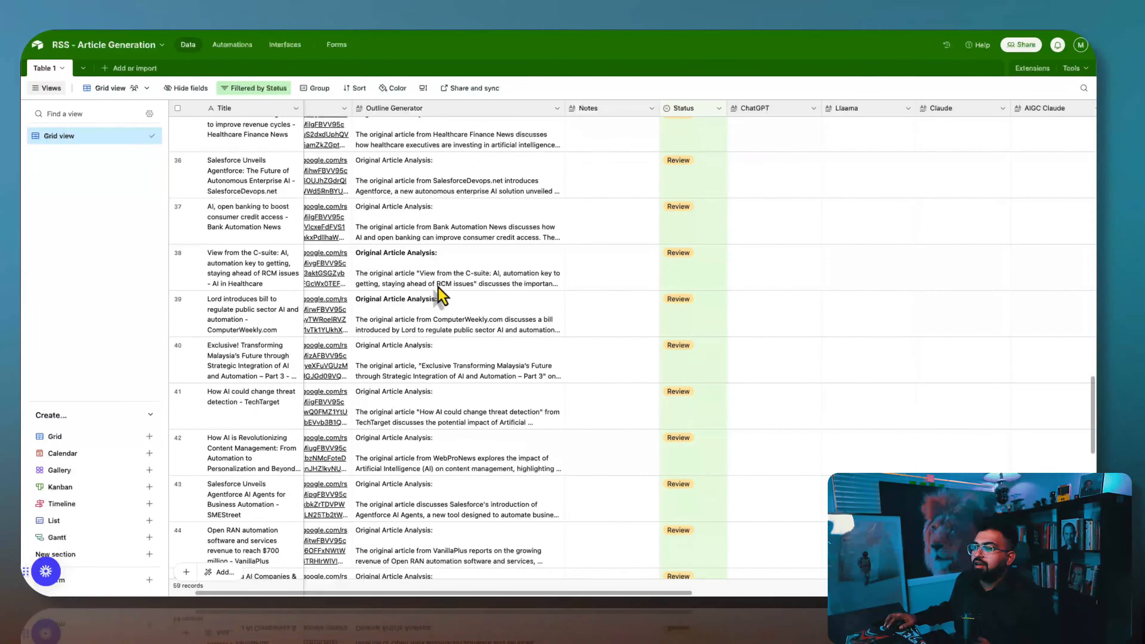
scroll(440, 293, down, 10)
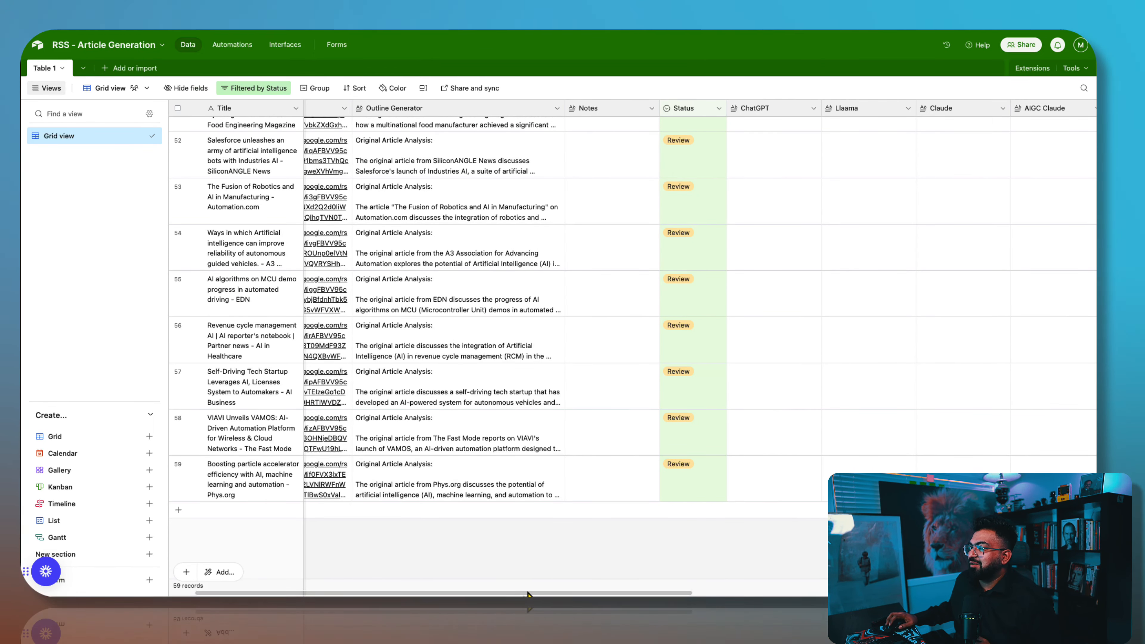
drag(528, 594, 398, 593)
scroll(356, 382, up, 2)
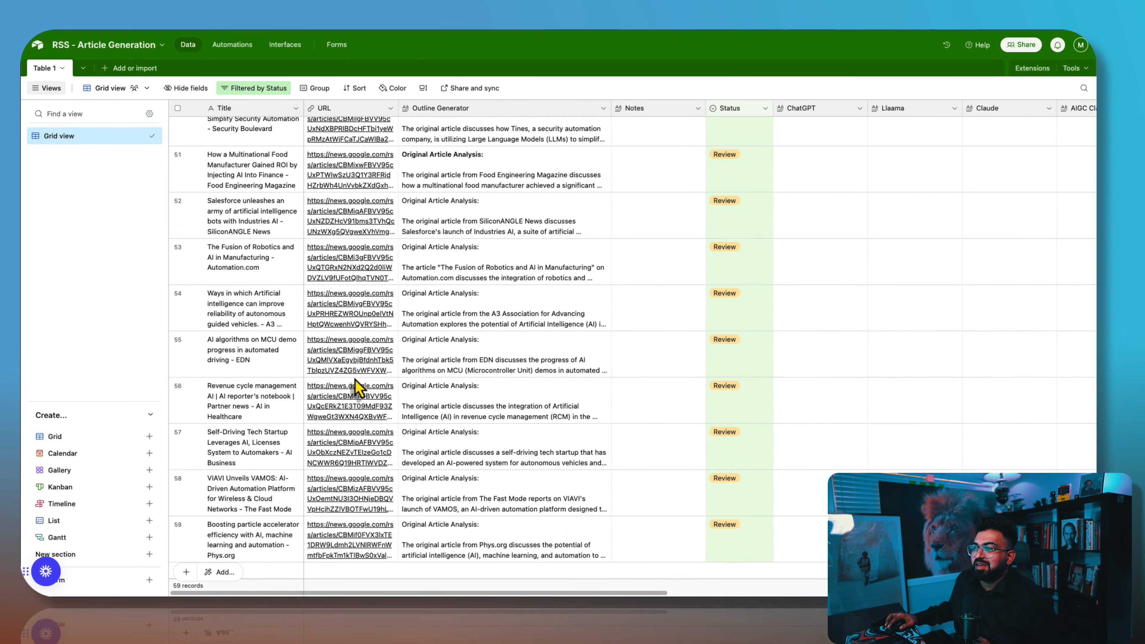
scroll(356, 386, up, 15)
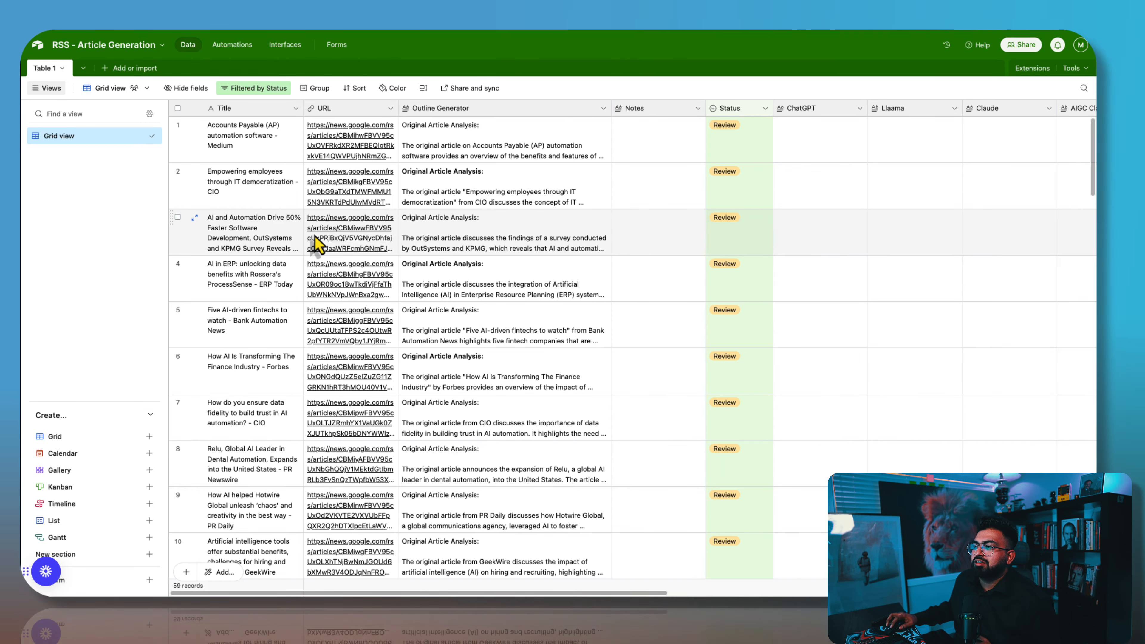
click(338, 233)
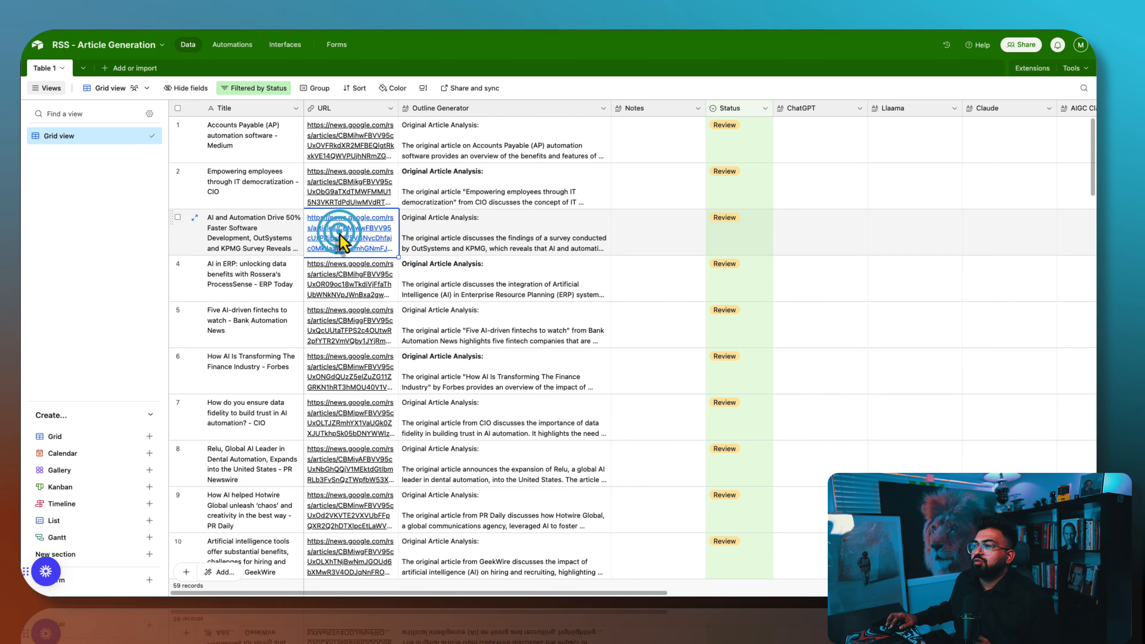
click(368, 249)
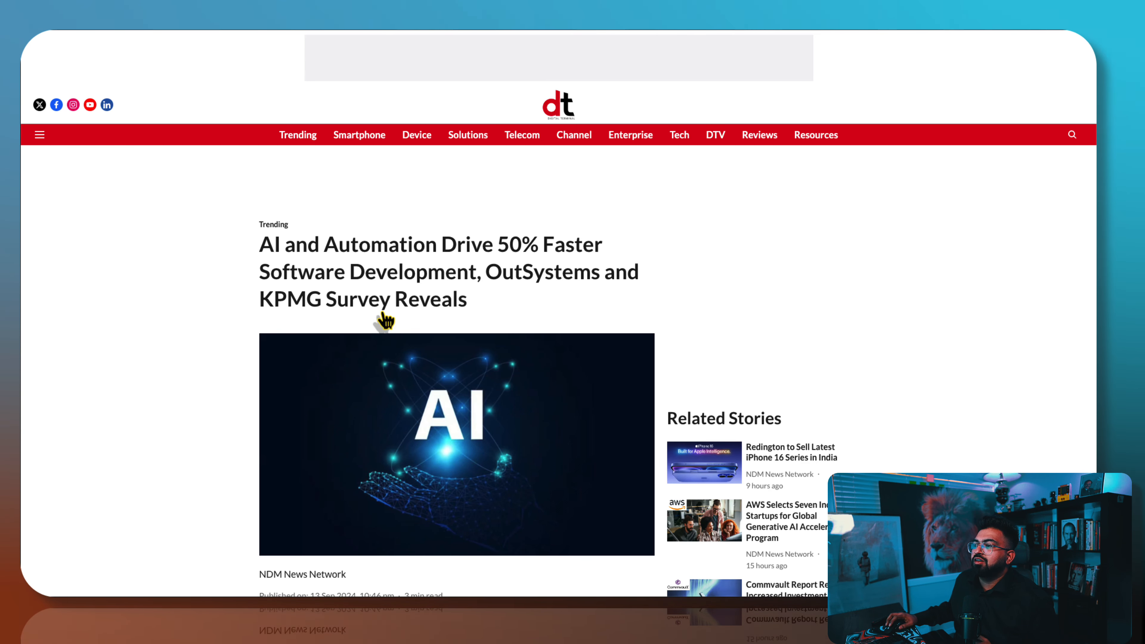
Scroll down the article and select the '75% of software executives' heading.
scroll(392, 352, down, 1)
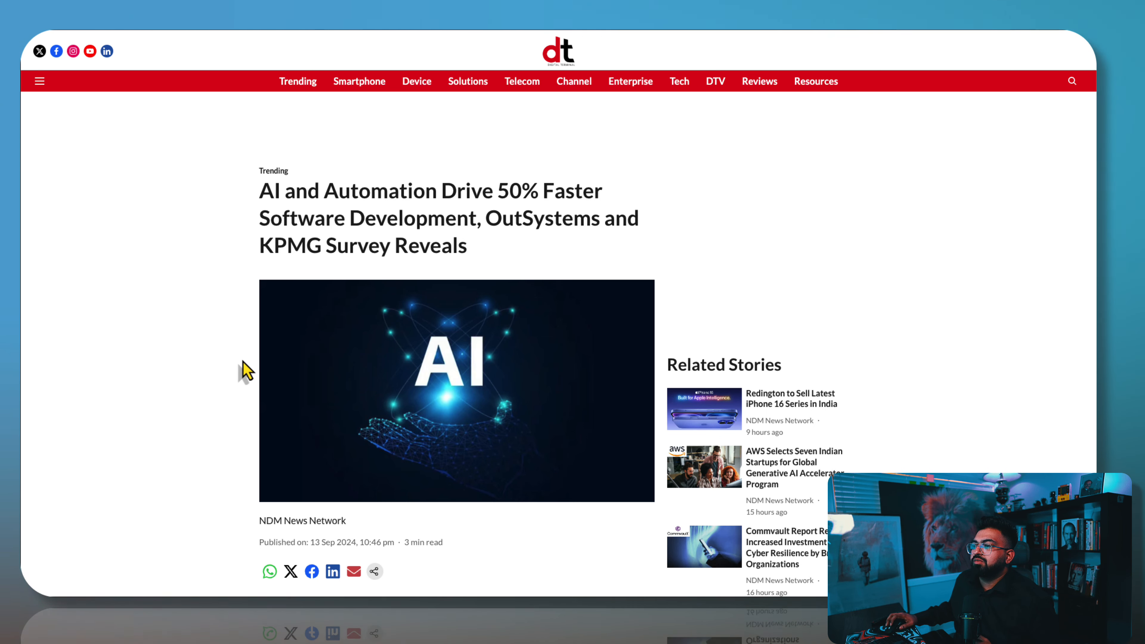
scroll(245, 372, down, 9)
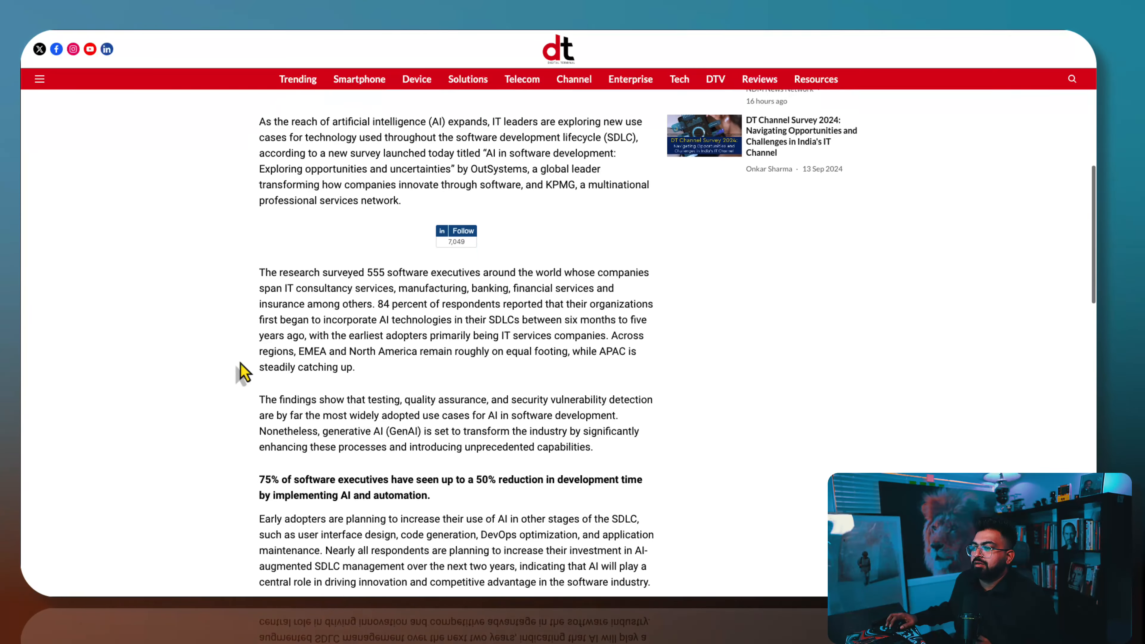
scroll(243, 372, down, 4)
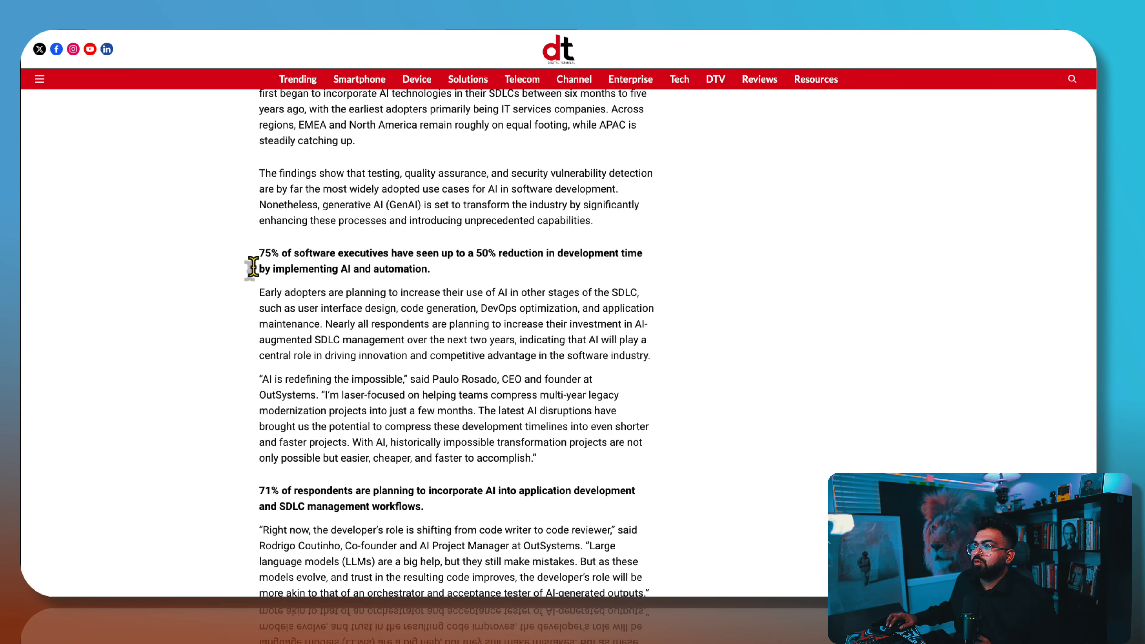
drag(256, 253, 400, 269)
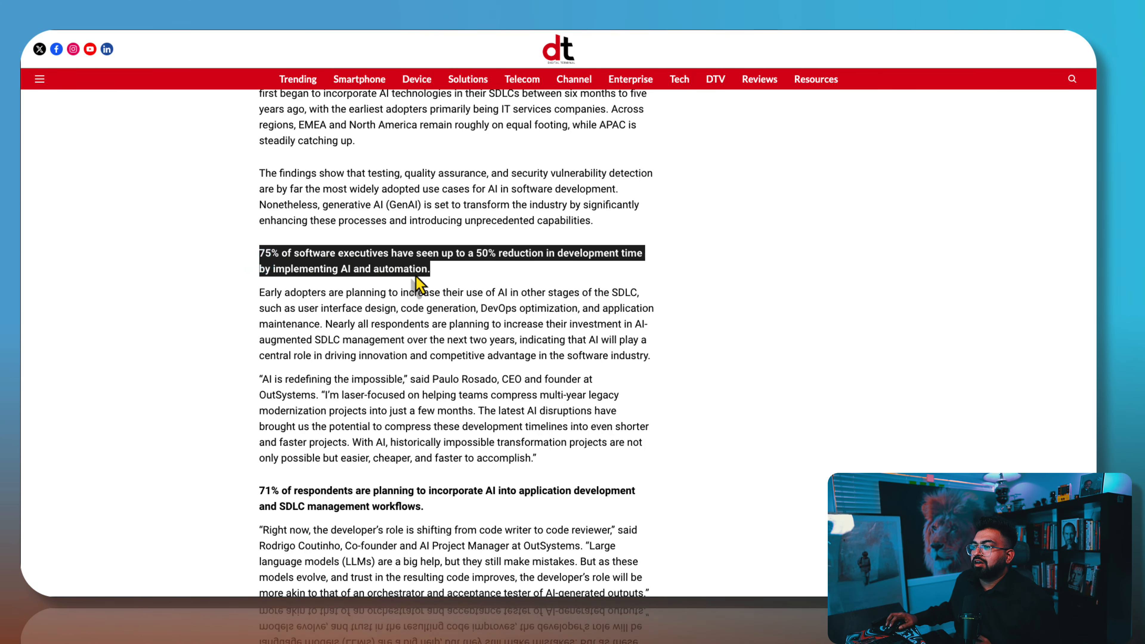
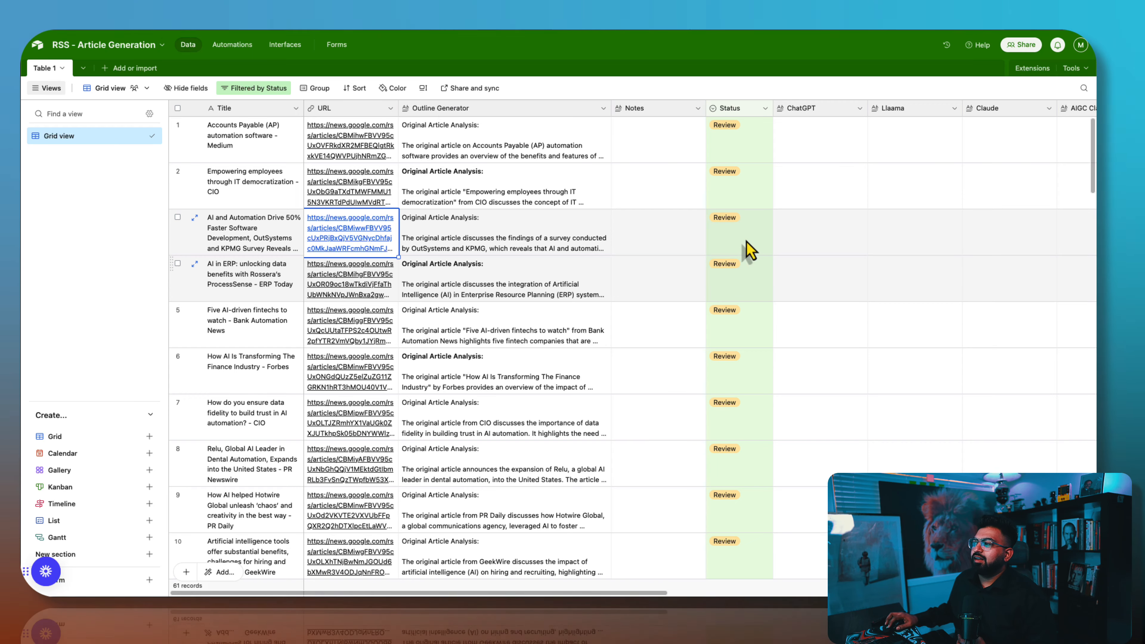
Mark the third article, the '50% faster software development' story, as Approved.
click(749, 230)
click(751, 229)
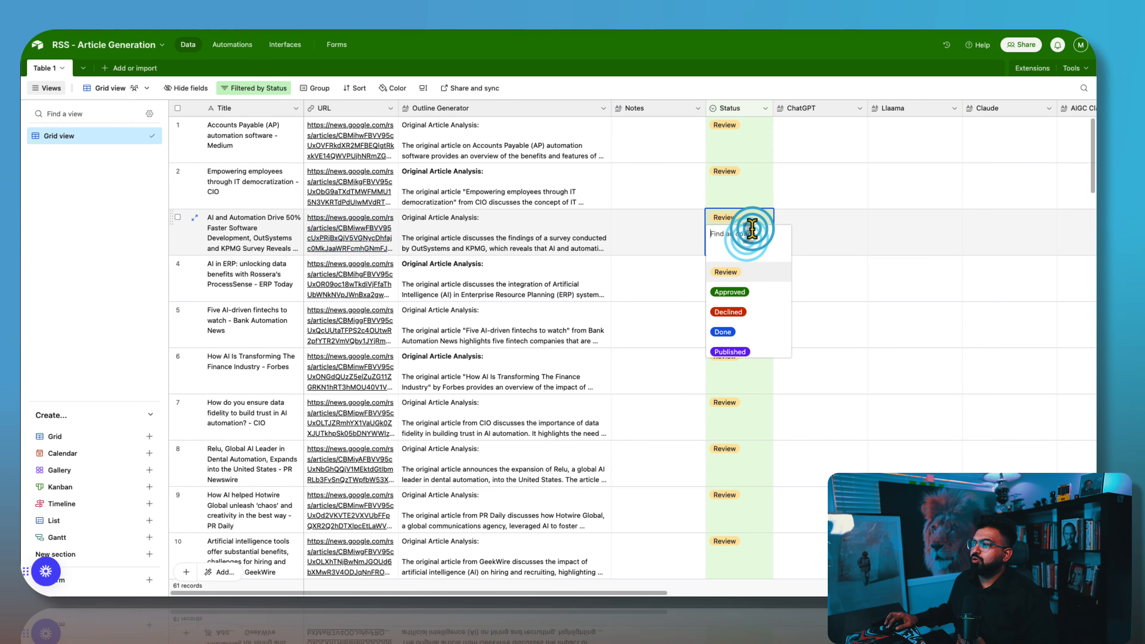
click(729, 292)
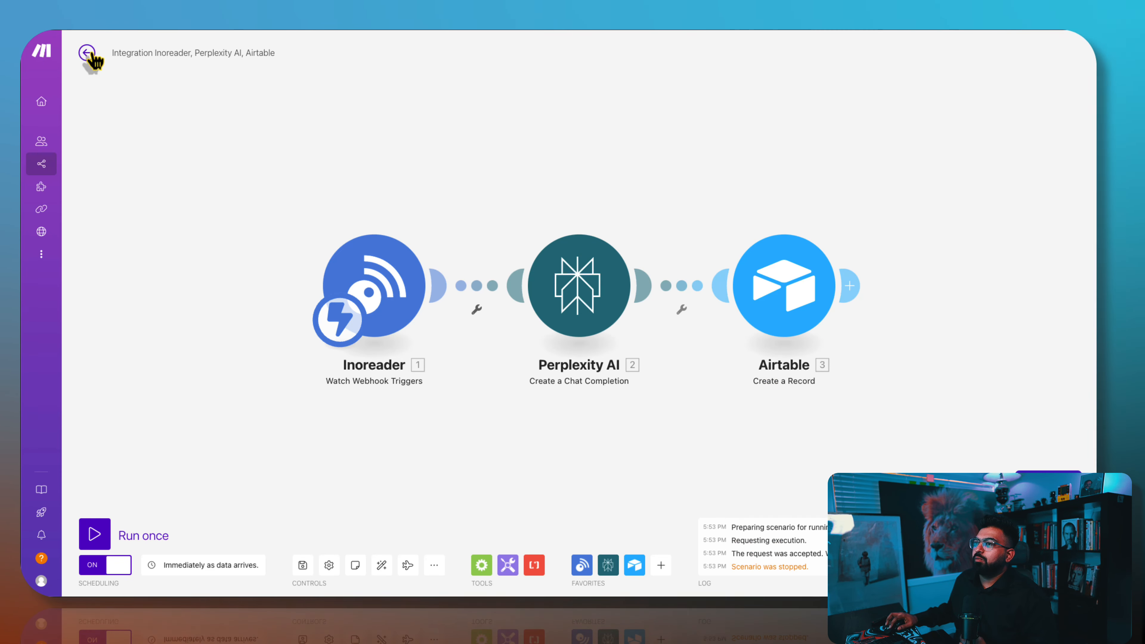
Rename the Inoreader–Perplexity AI–Airtable scenario to 'RSS Pt.1' and go back to All scenarios.
click(89, 52)
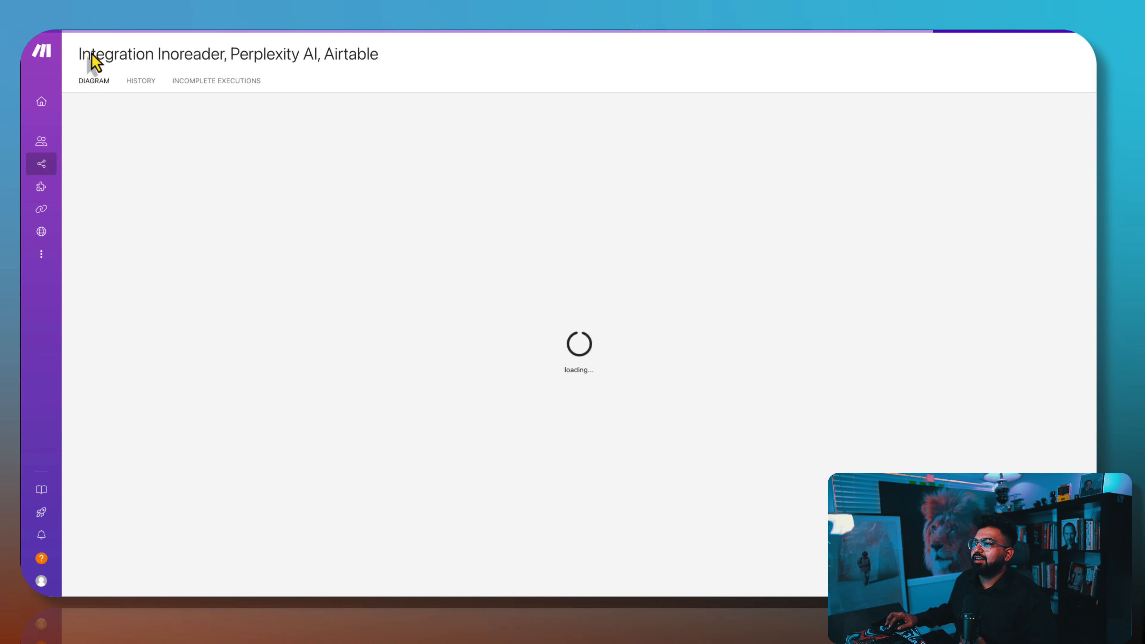
mouse_move(67, 164)
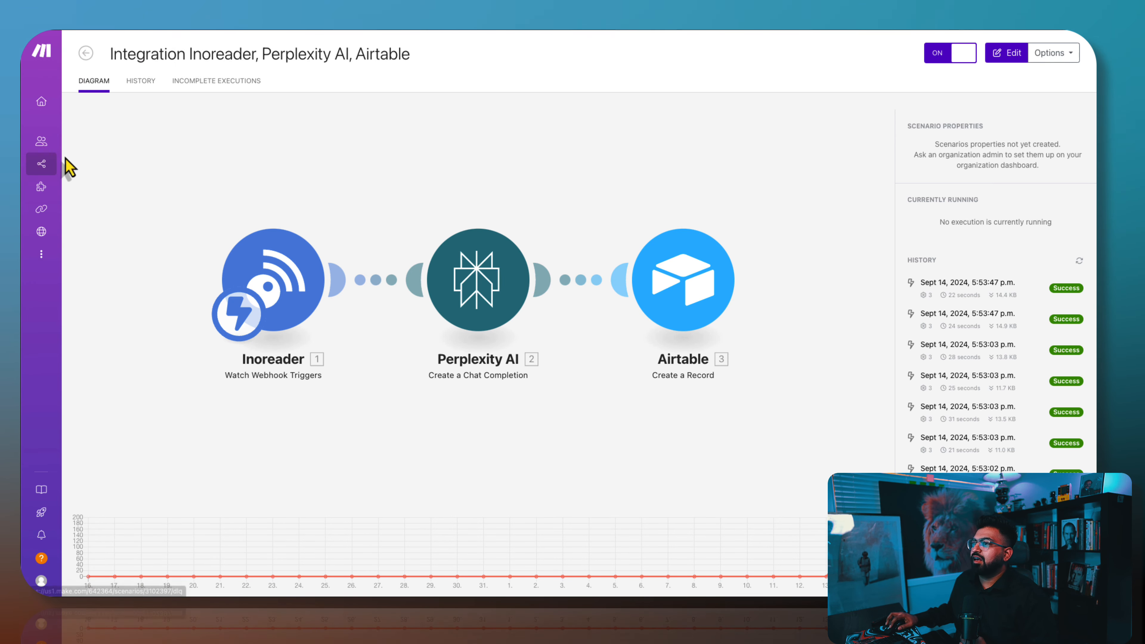
click(234, 55)
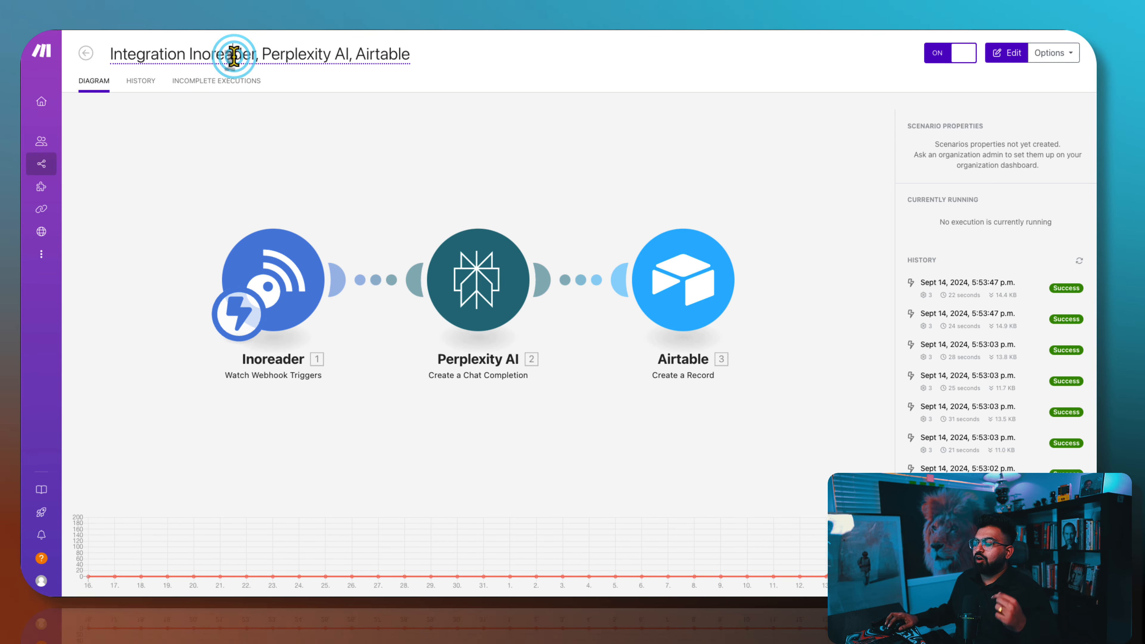
triple_click(233, 55)
text(R)
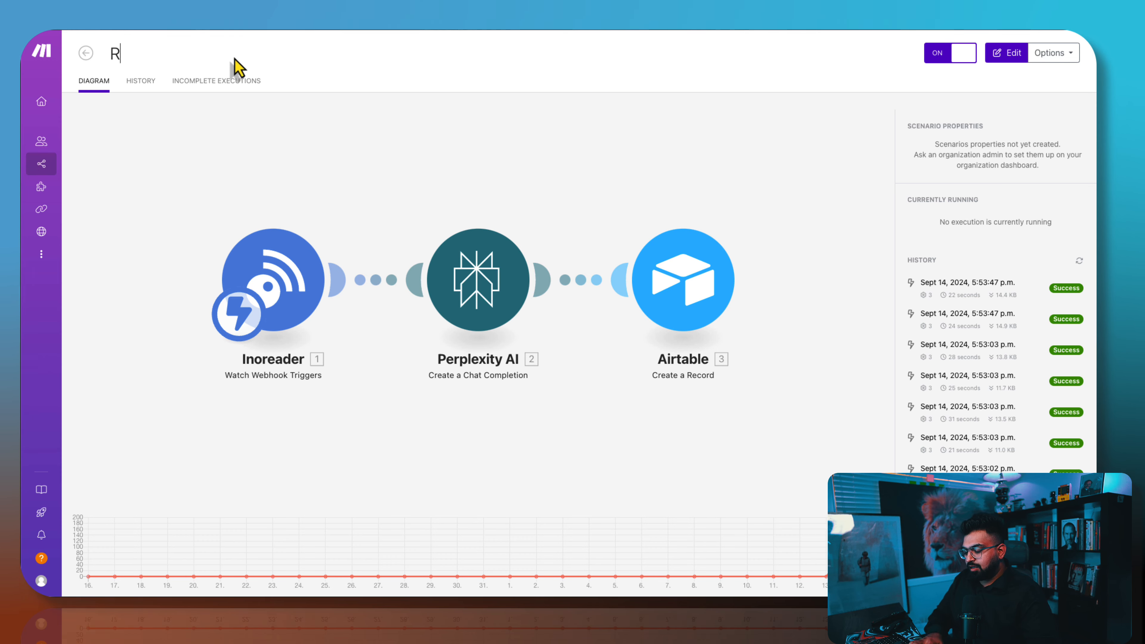
text(SS P)
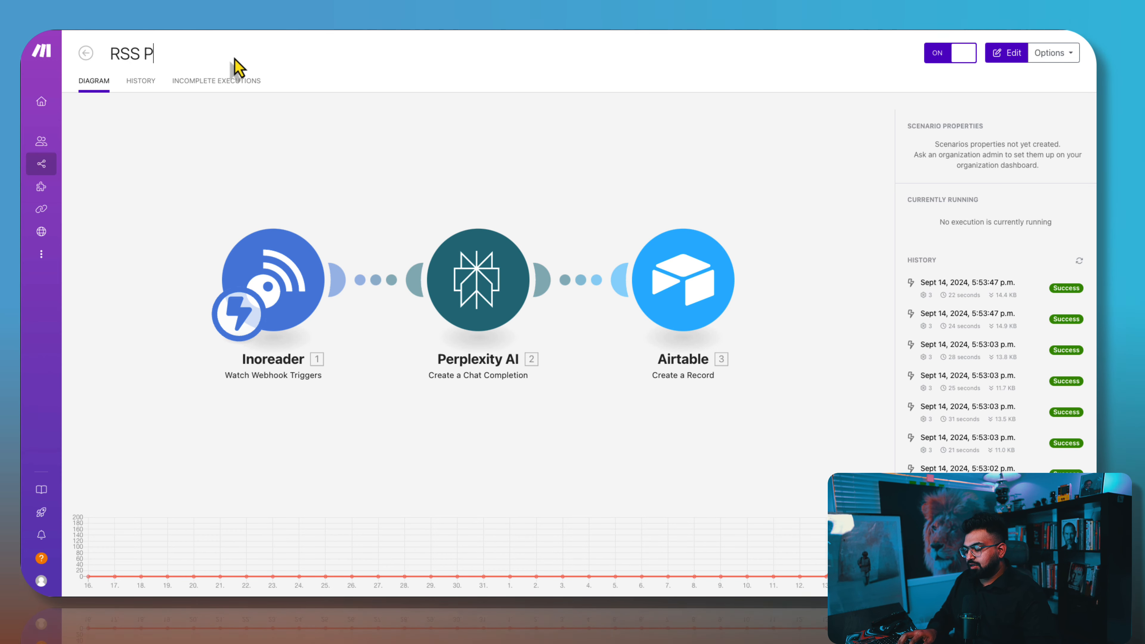
text(t.1)
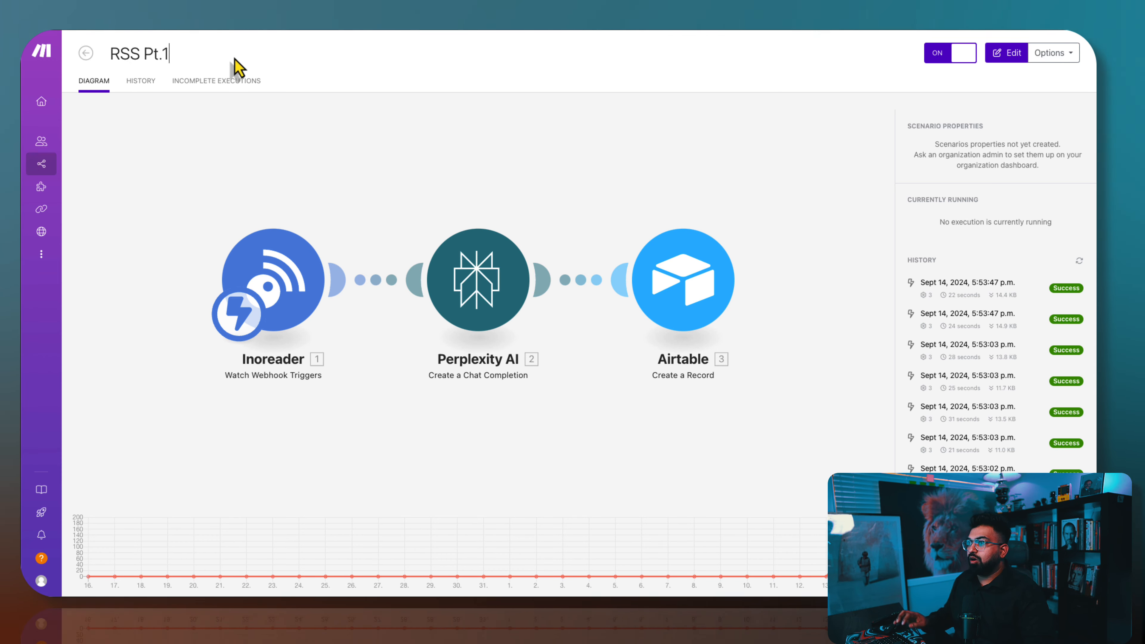
click(273, 162)
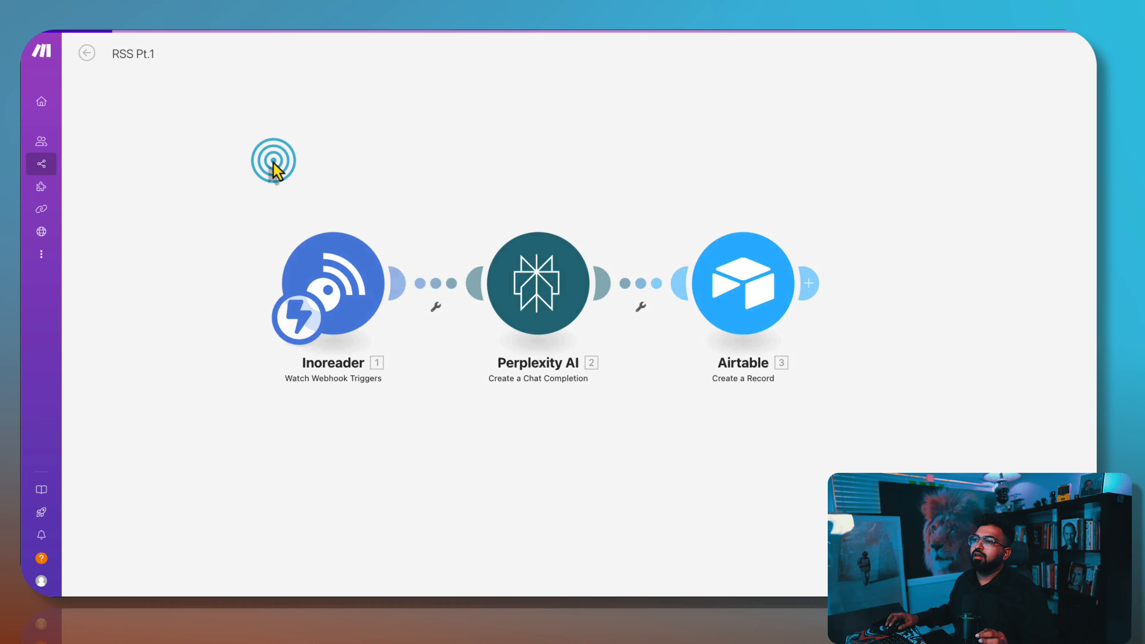
click(87, 52)
click(90, 53)
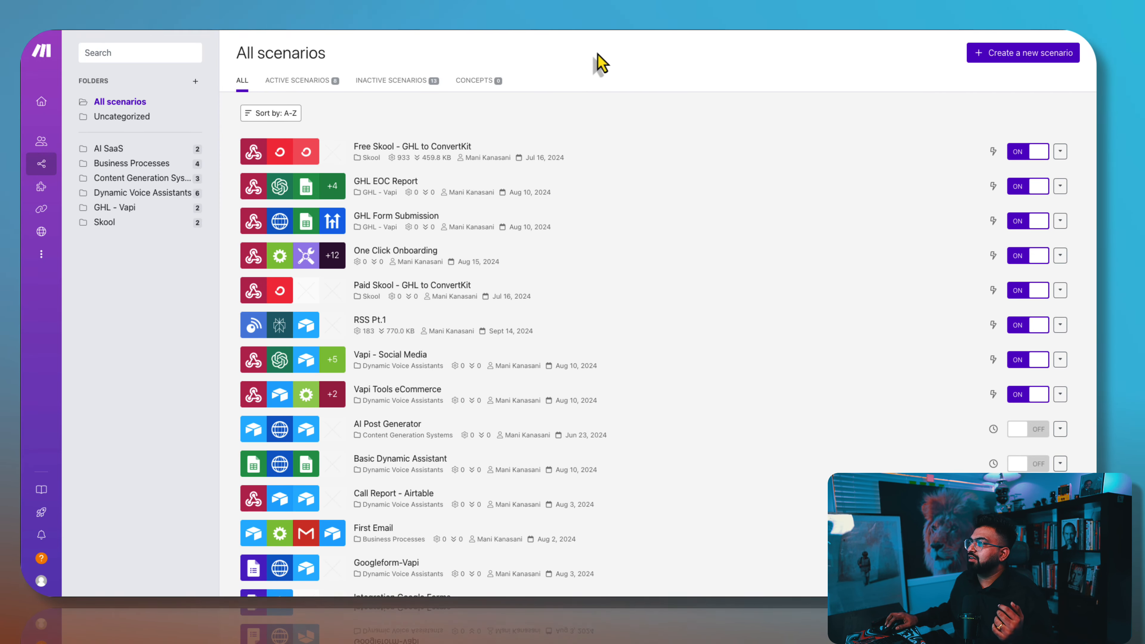
Create a new scenario whose first module is an Airtable Watch Records trigger.
click(1020, 53)
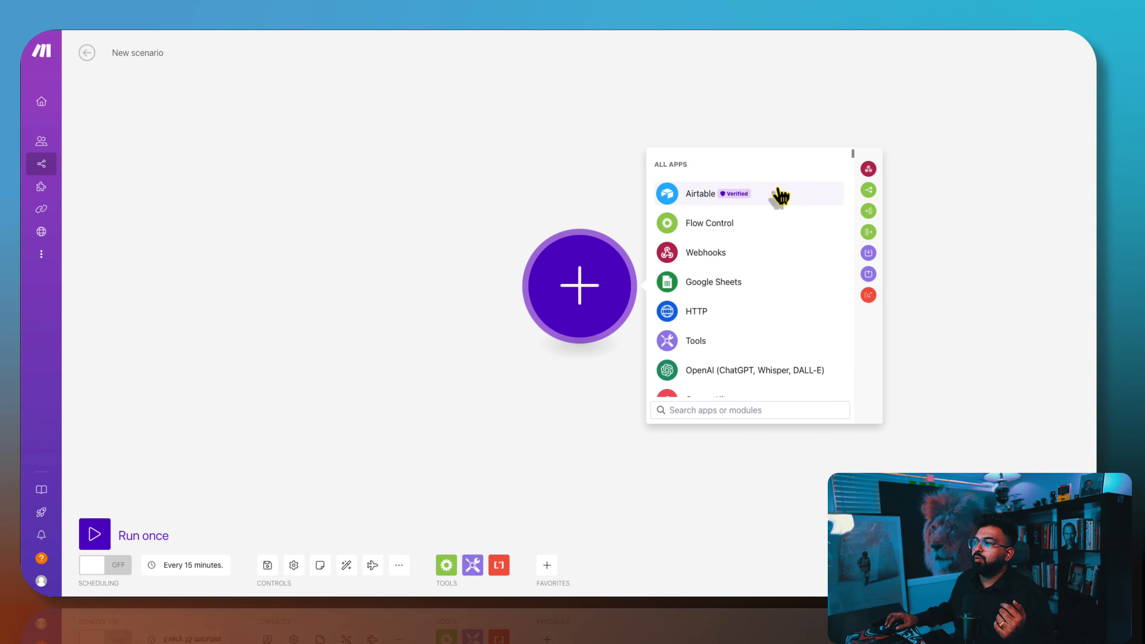
click(780, 195)
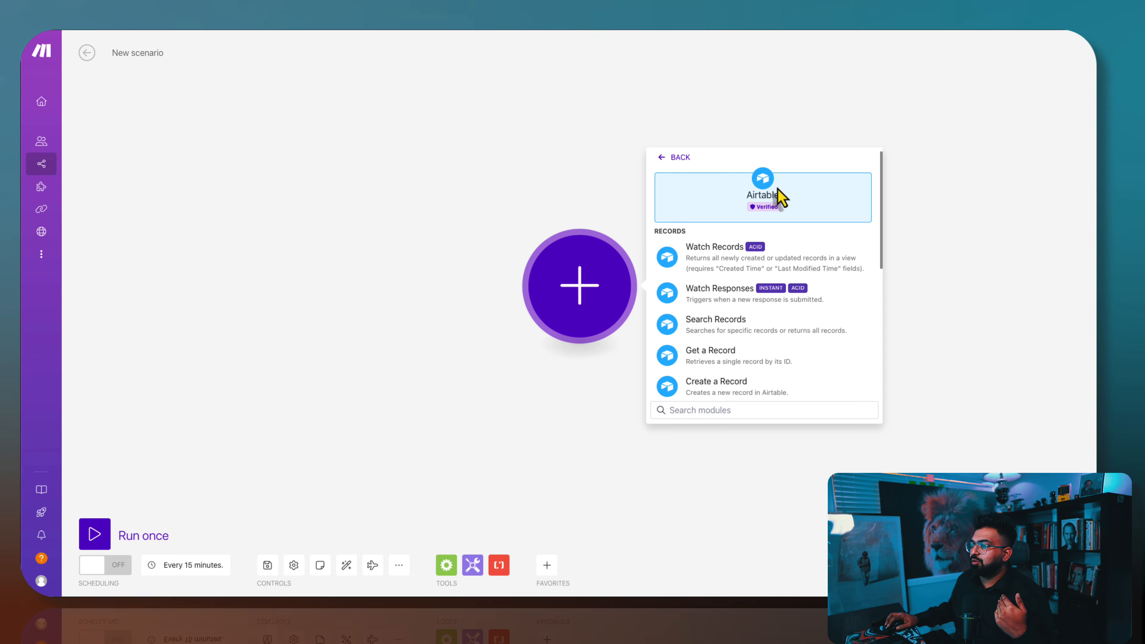
click(785, 251)
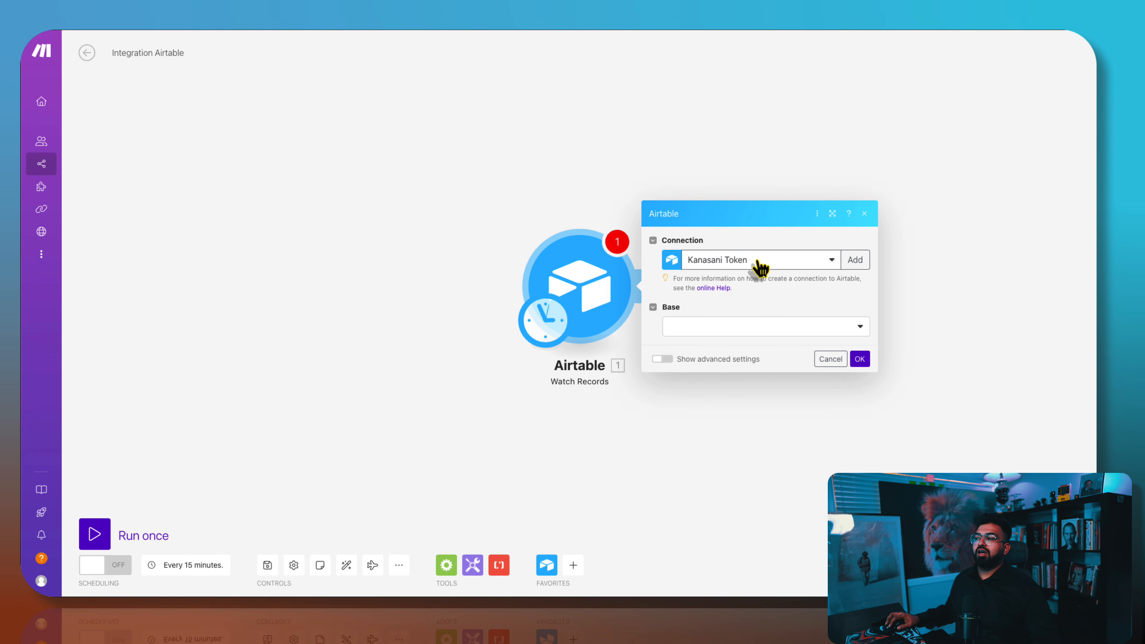
Point the trigger at the RSS - Article Generation base, Table 1, with Last Modified as trigger field.
click(783, 335)
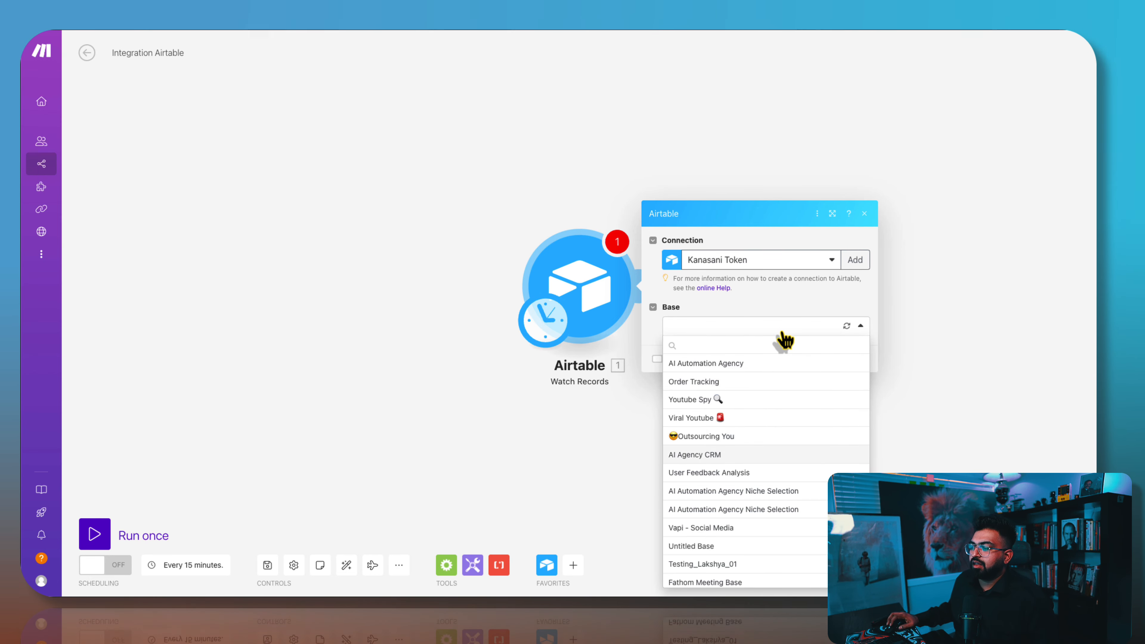
scroll(793, 428, down, 3)
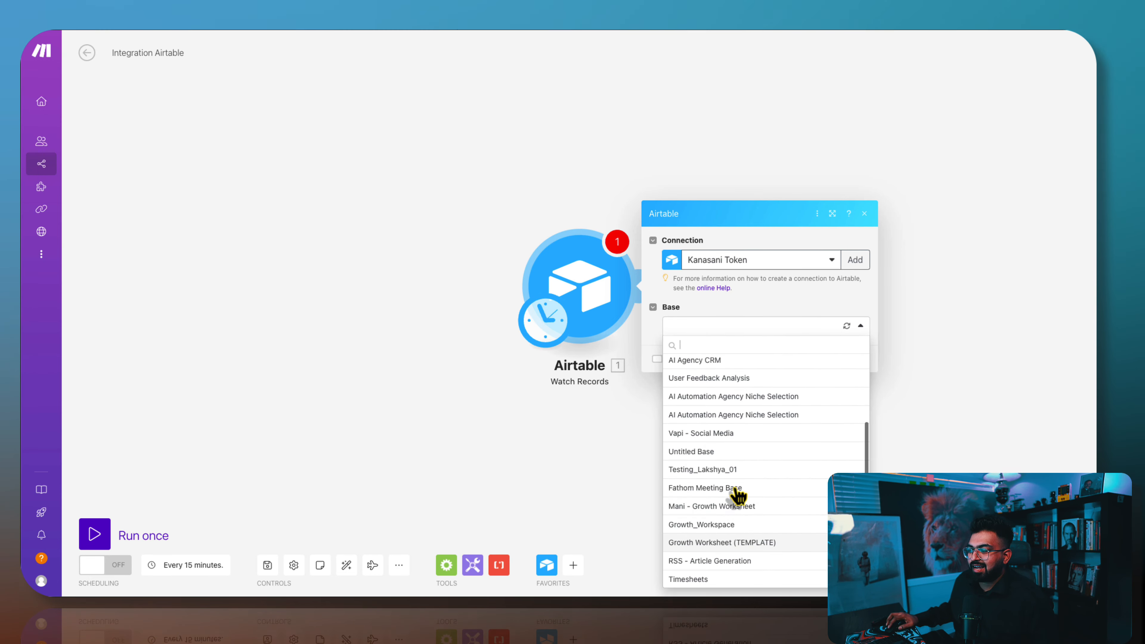
click(712, 562)
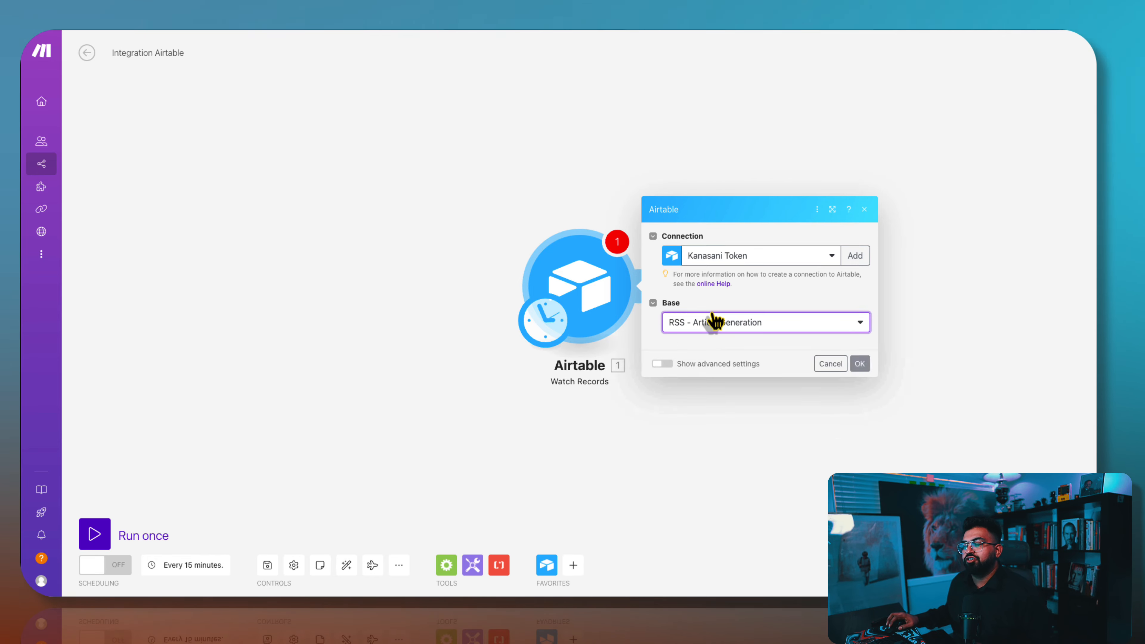
click(717, 349)
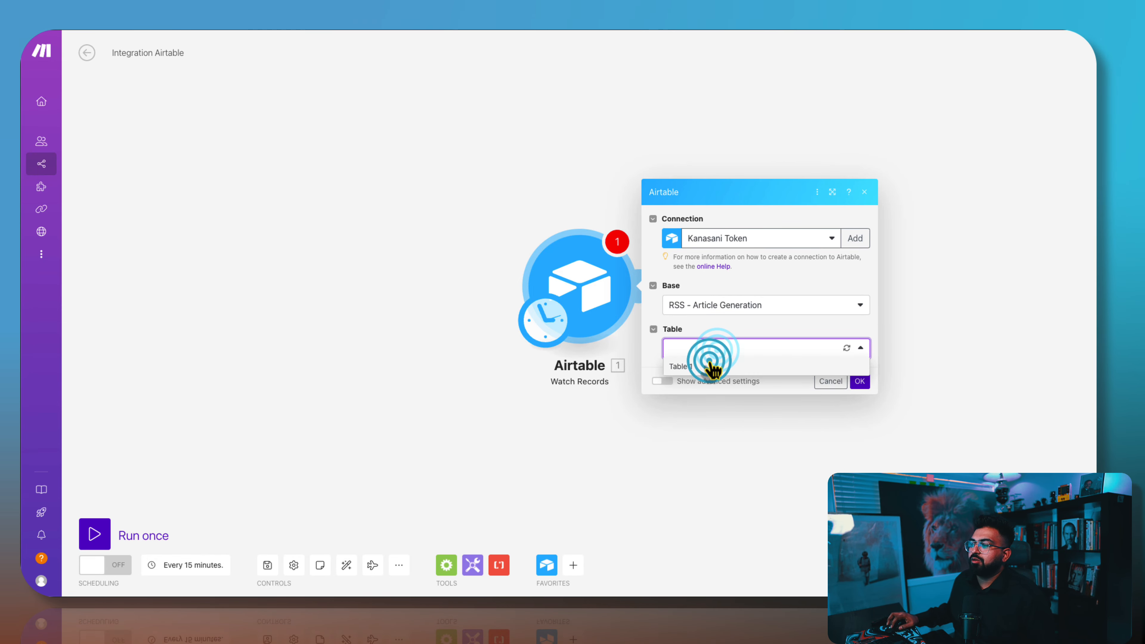
click(711, 365)
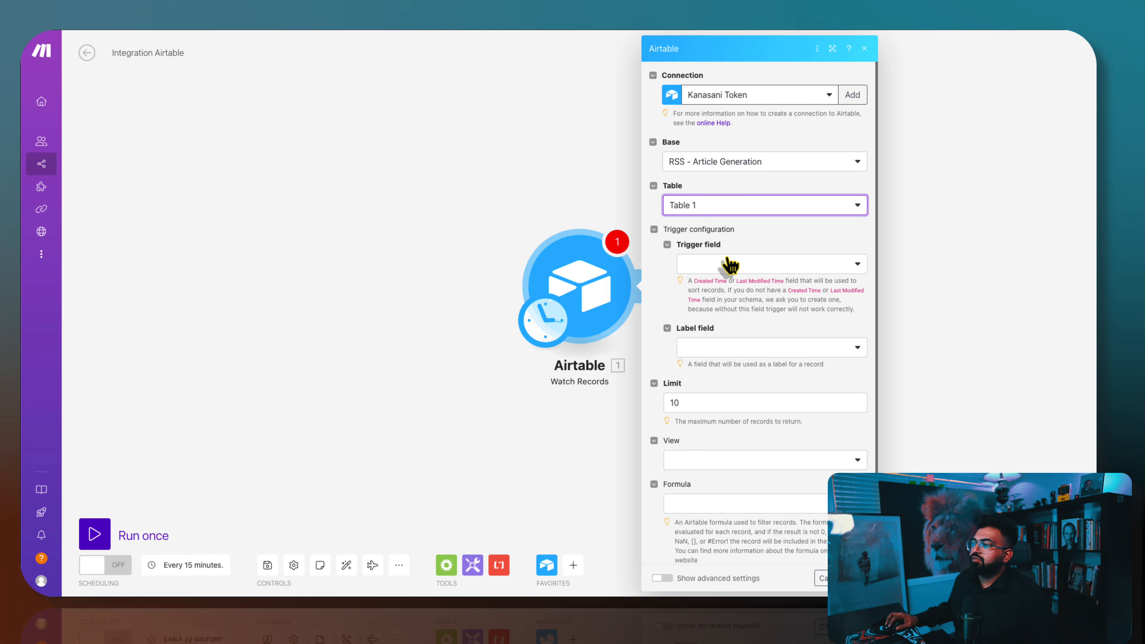
click(701, 264)
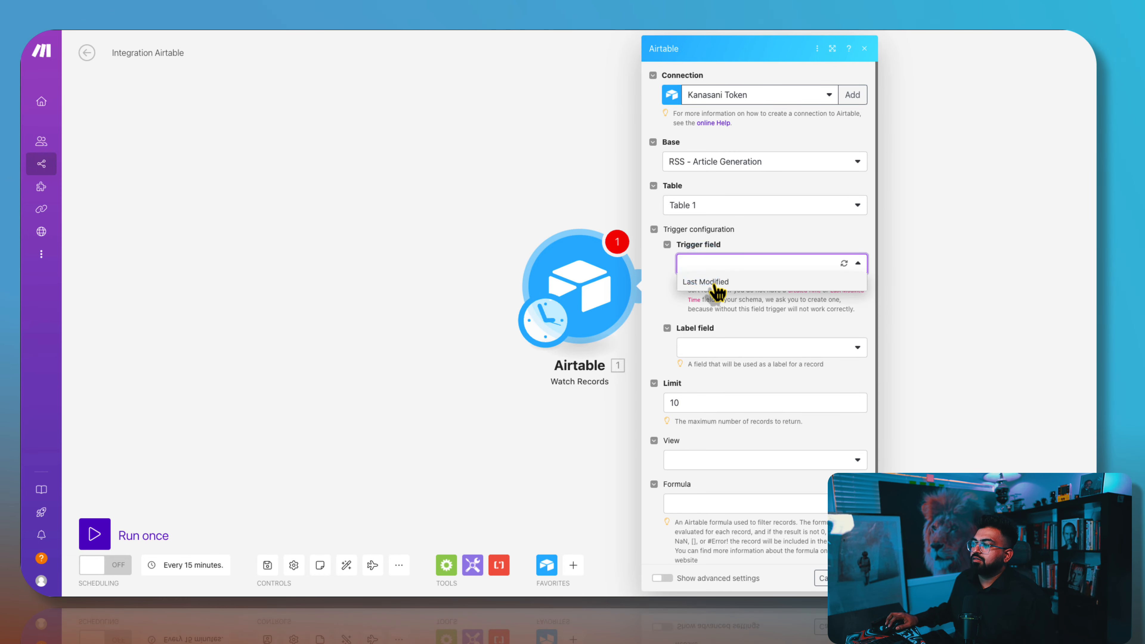
click(749, 284)
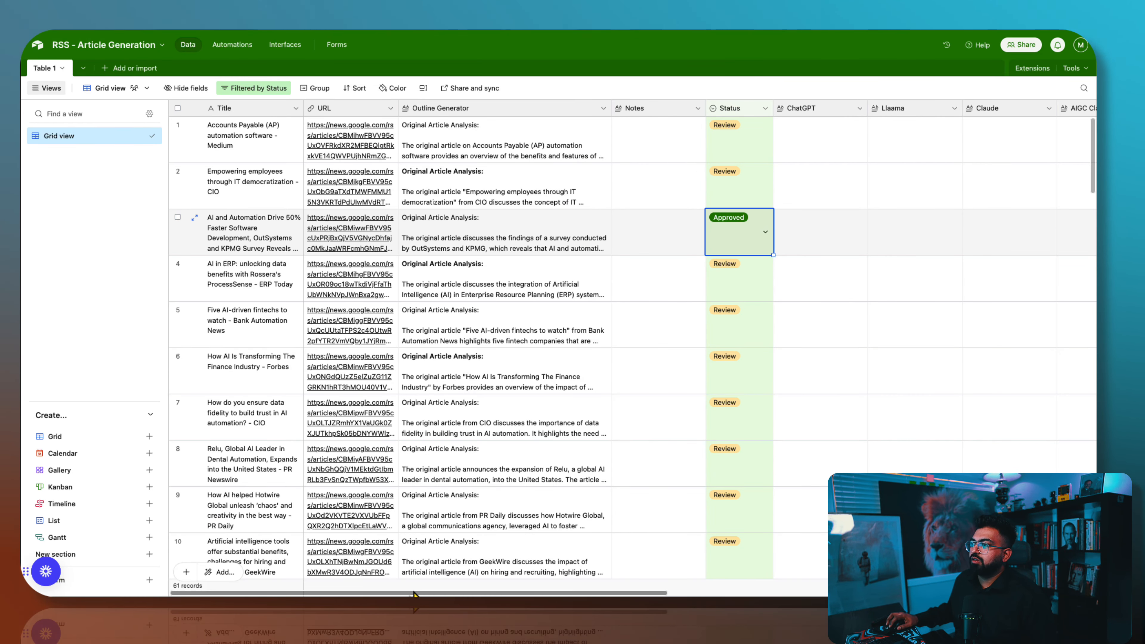
drag(414, 590, 847, 570)
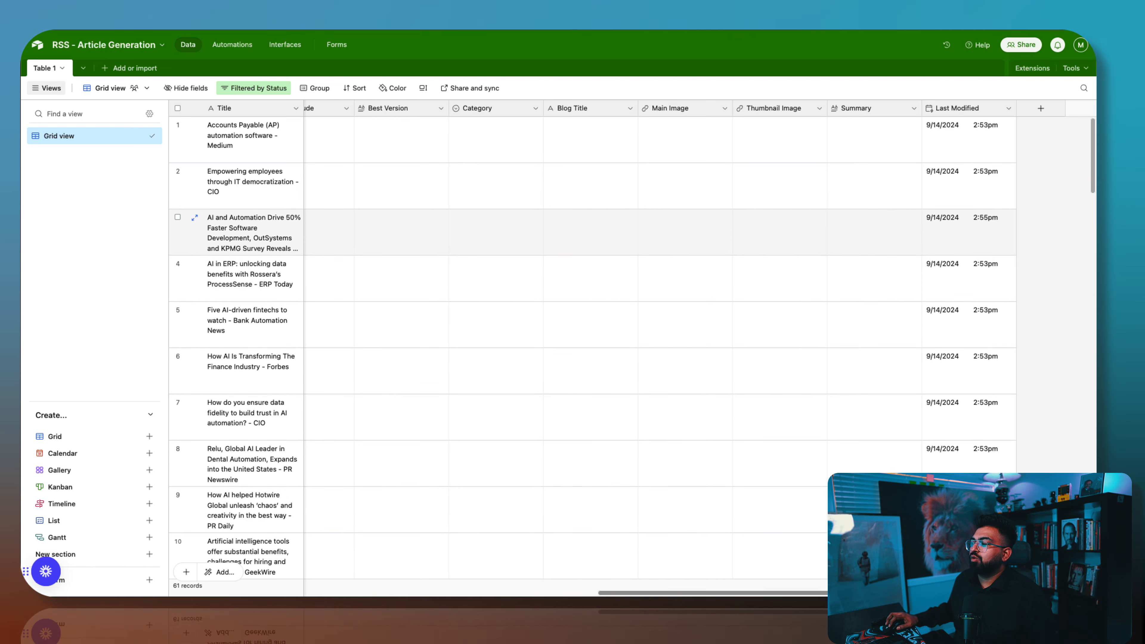
drag(897, 592, 419, 586)
click(434, 229)
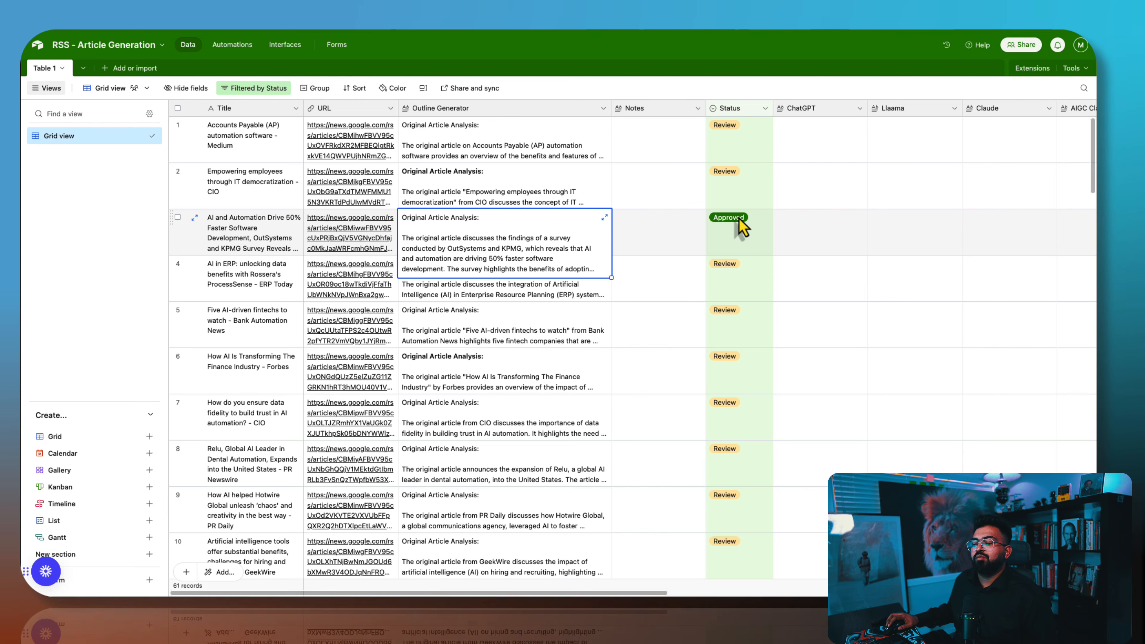
click(728, 229)
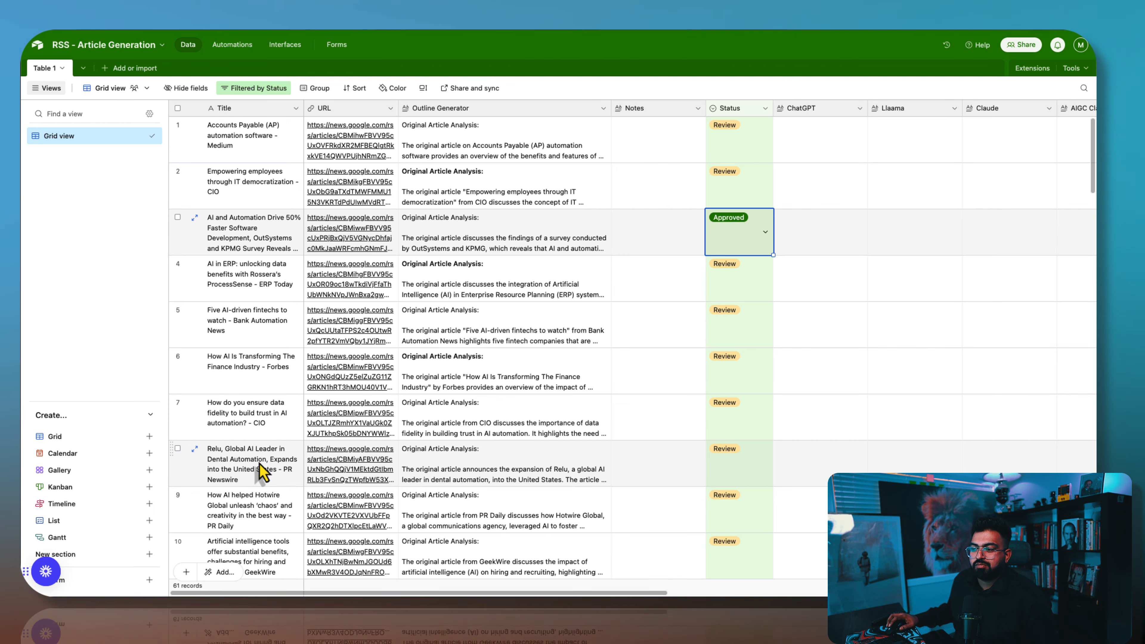
Set the Relu dental automation article's Status to Declined.
click(746, 455)
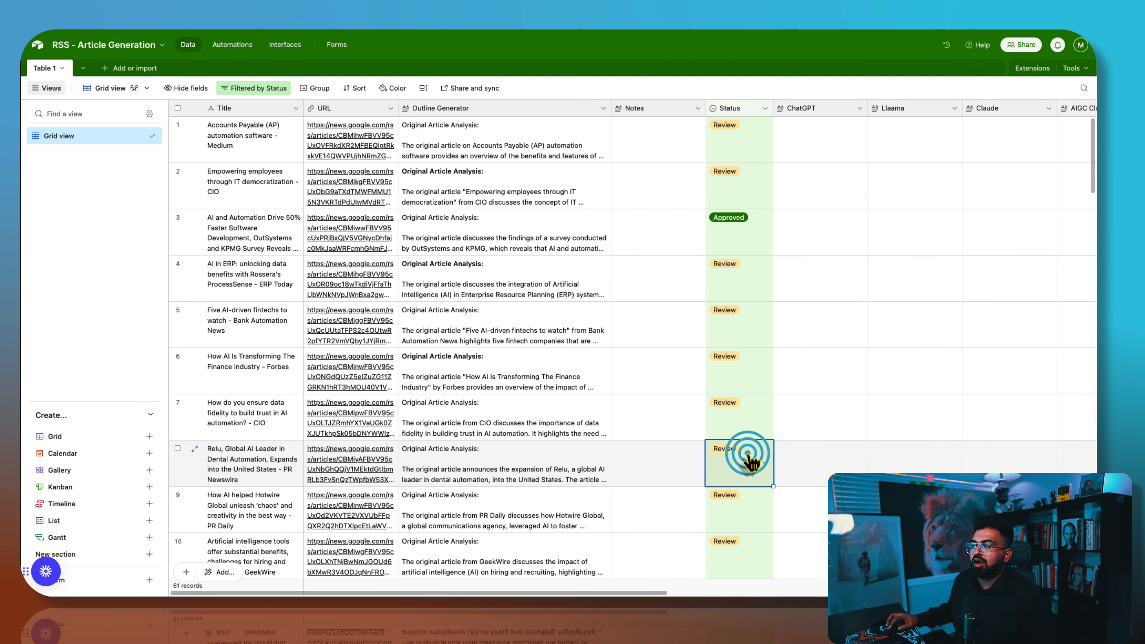
click(747, 456)
click(727, 543)
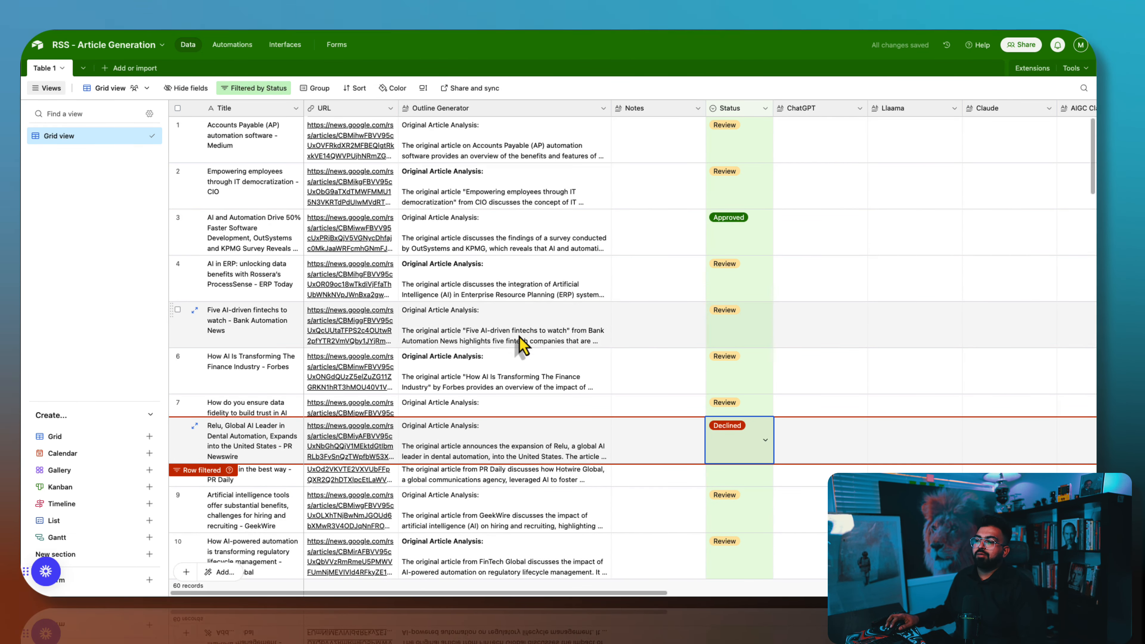
Check the view's 'Status is not Declined' filter, which now leaves 60 records.
click(520, 345)
click(232, 93)
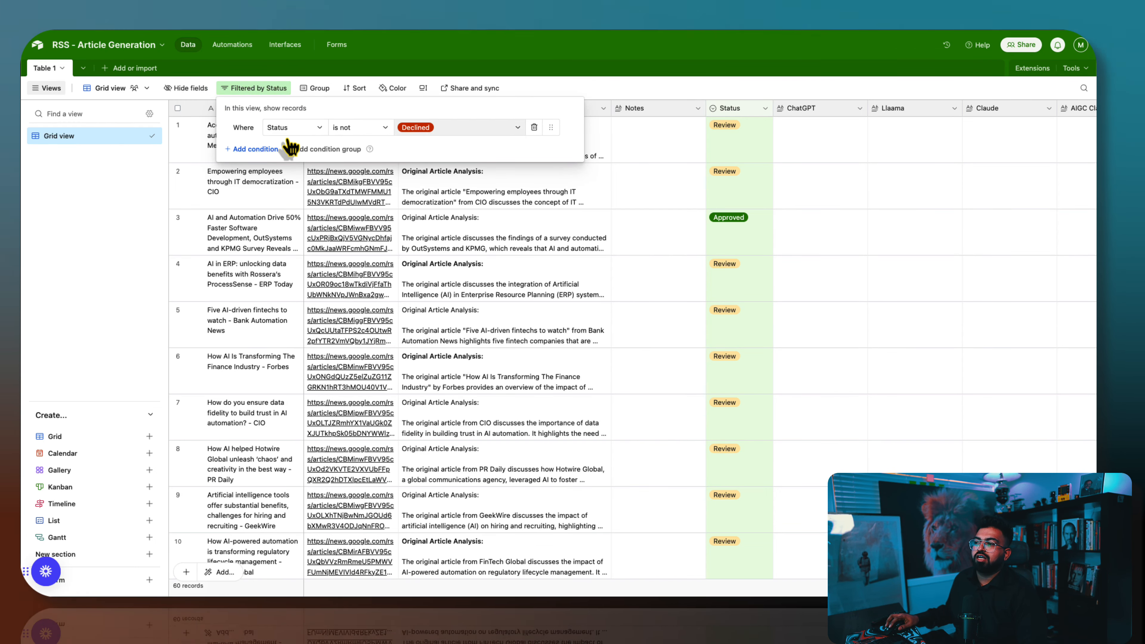
click(535, 91)
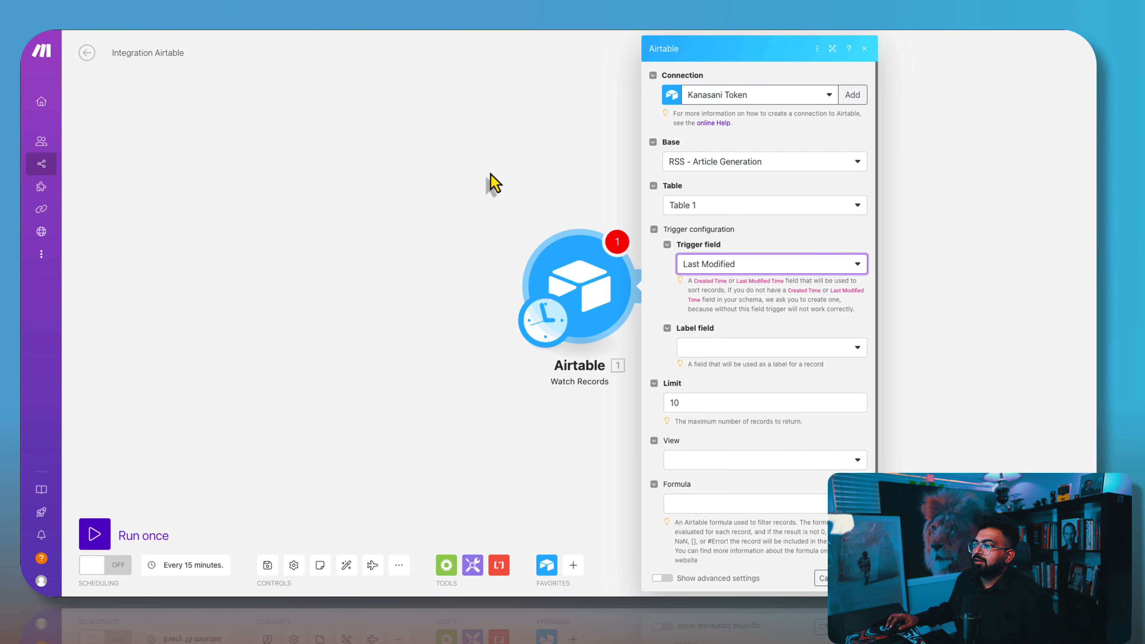
Label trigger records by the Status field, save the module, and start from All records.
click(491, 175)
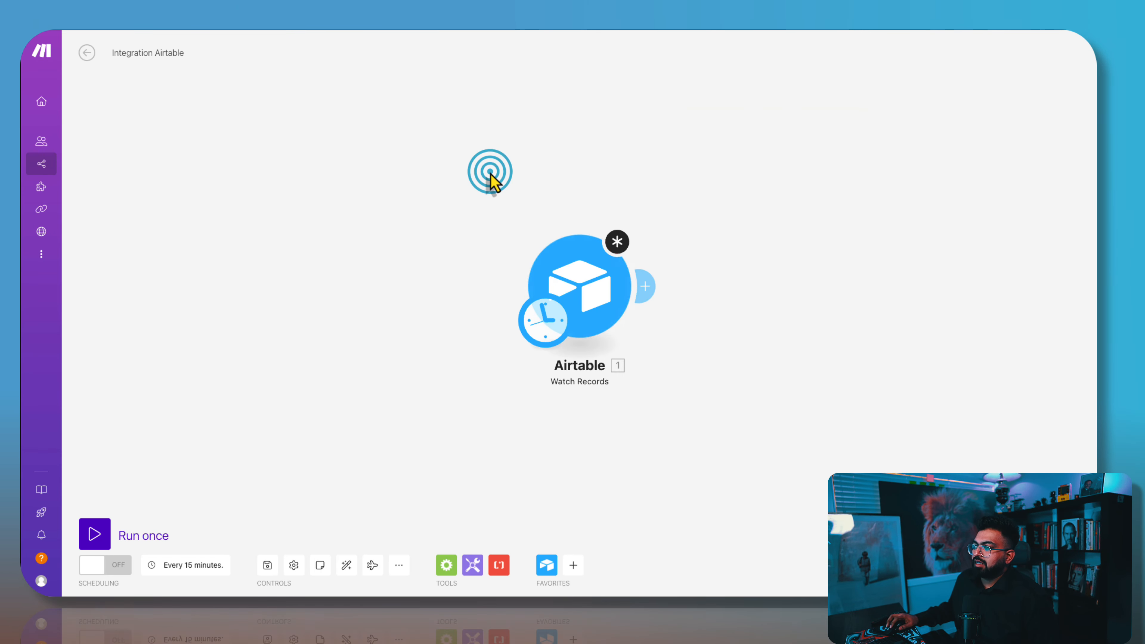
click(590, 311)
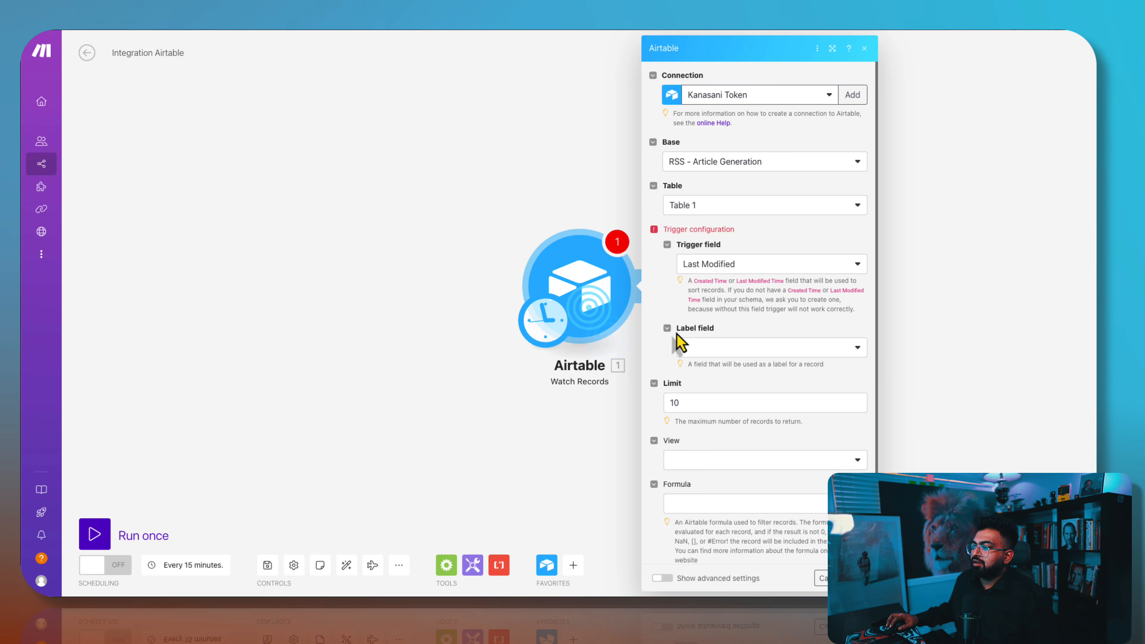
click(696, 347)
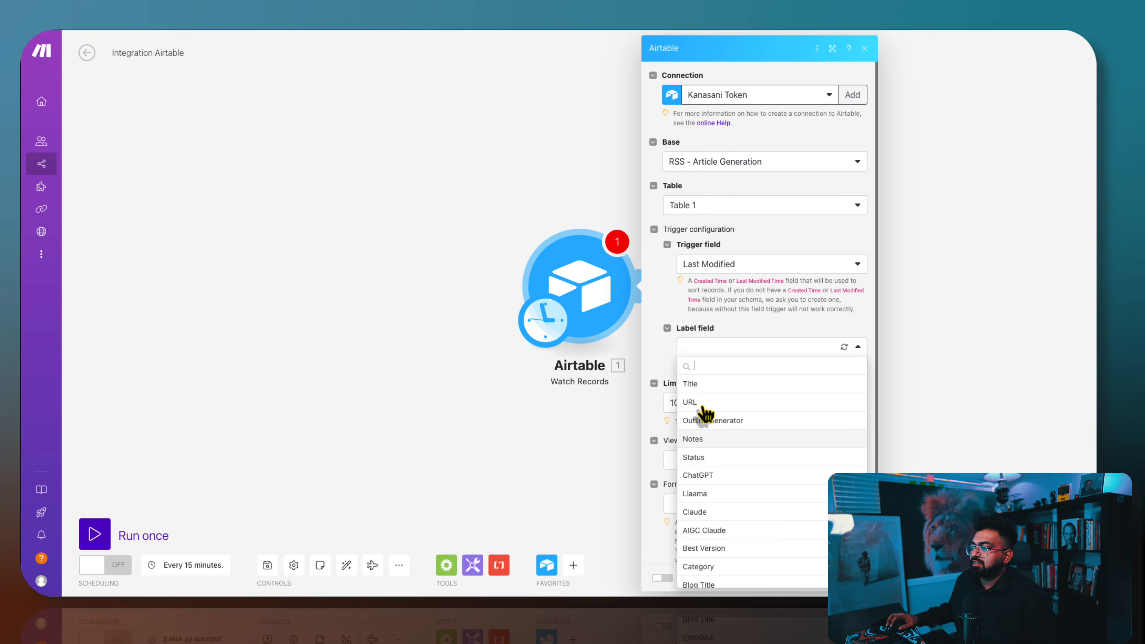
click(699, 457)
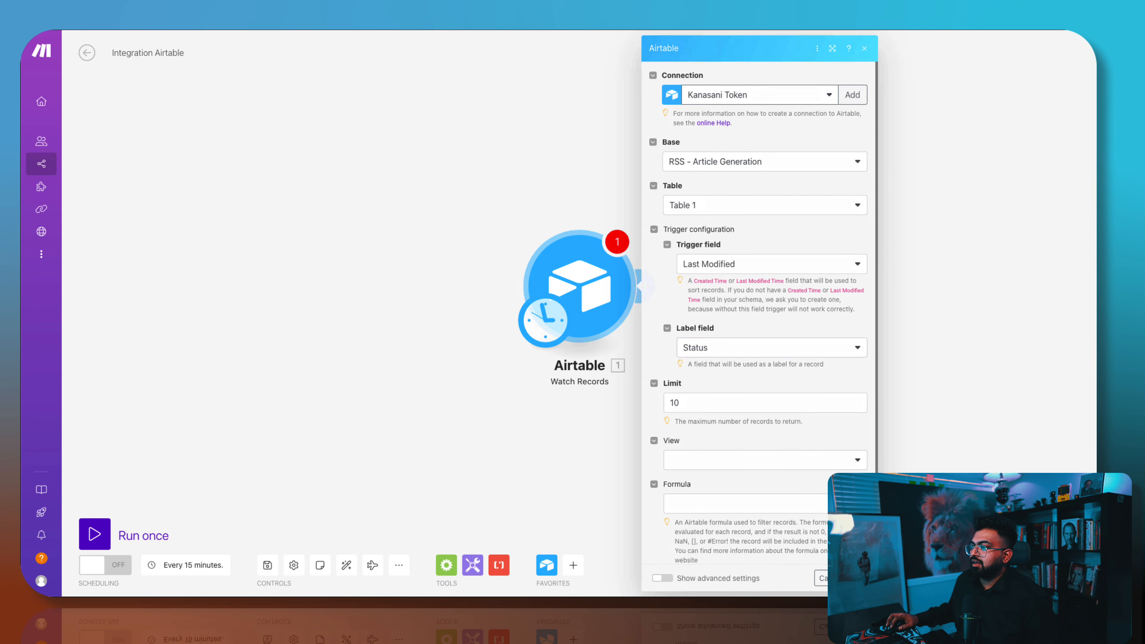
click(859, 578)
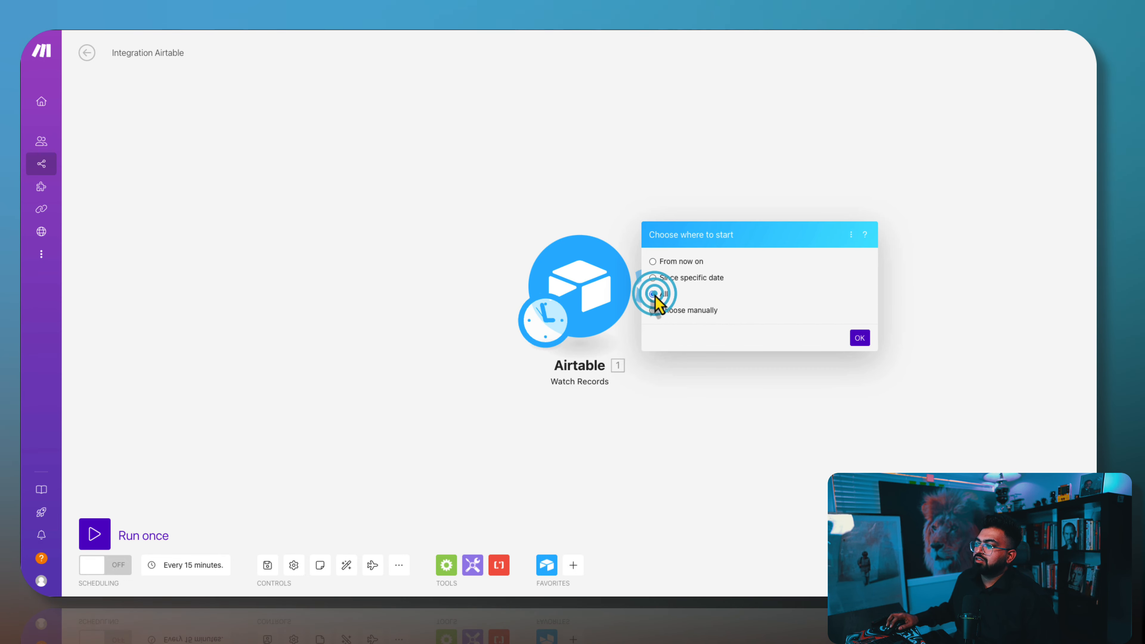
click(859, 338)
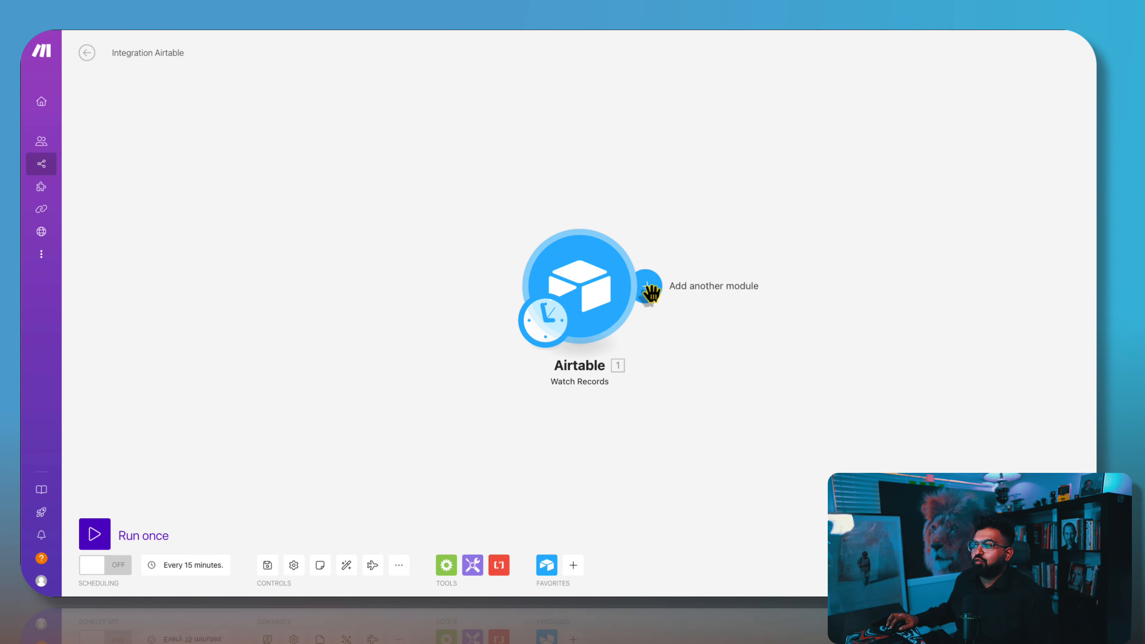
Add a Perplexity AI Create a Chat Completion module after the Airtable trigger.
click(647, 286)
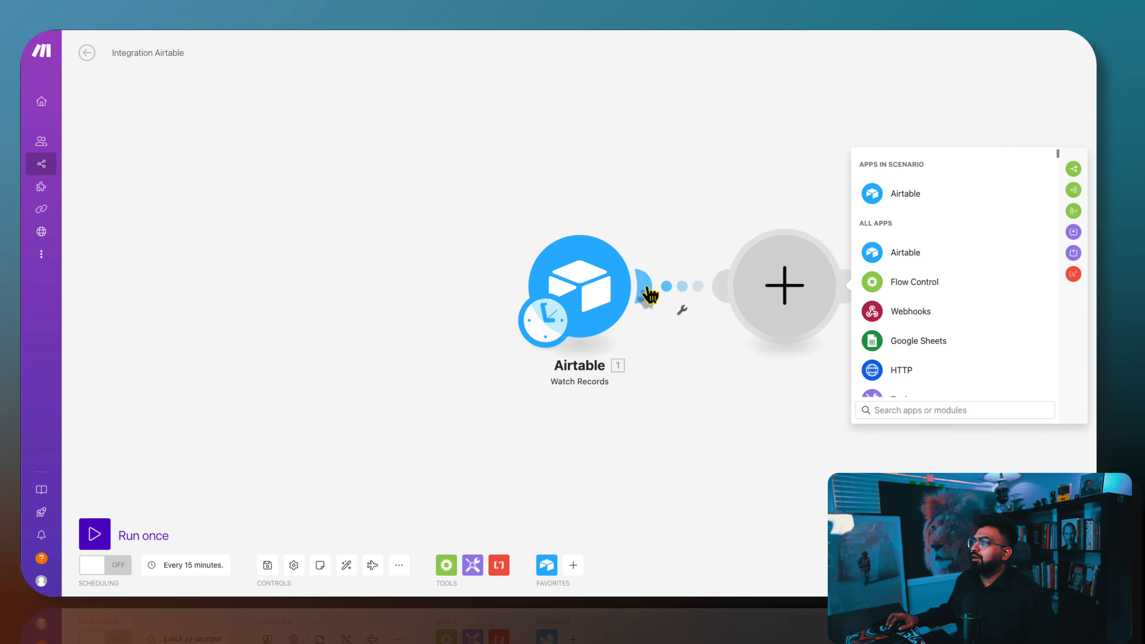
scroll(899, 297, down, 3)
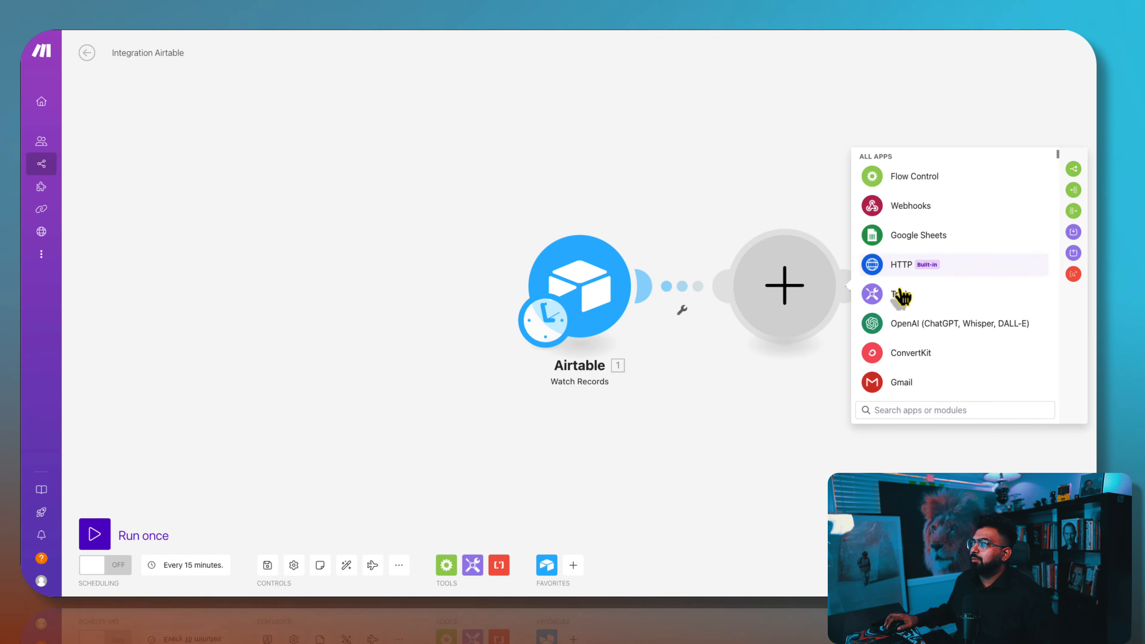
scroll(895, 336, down, 5)
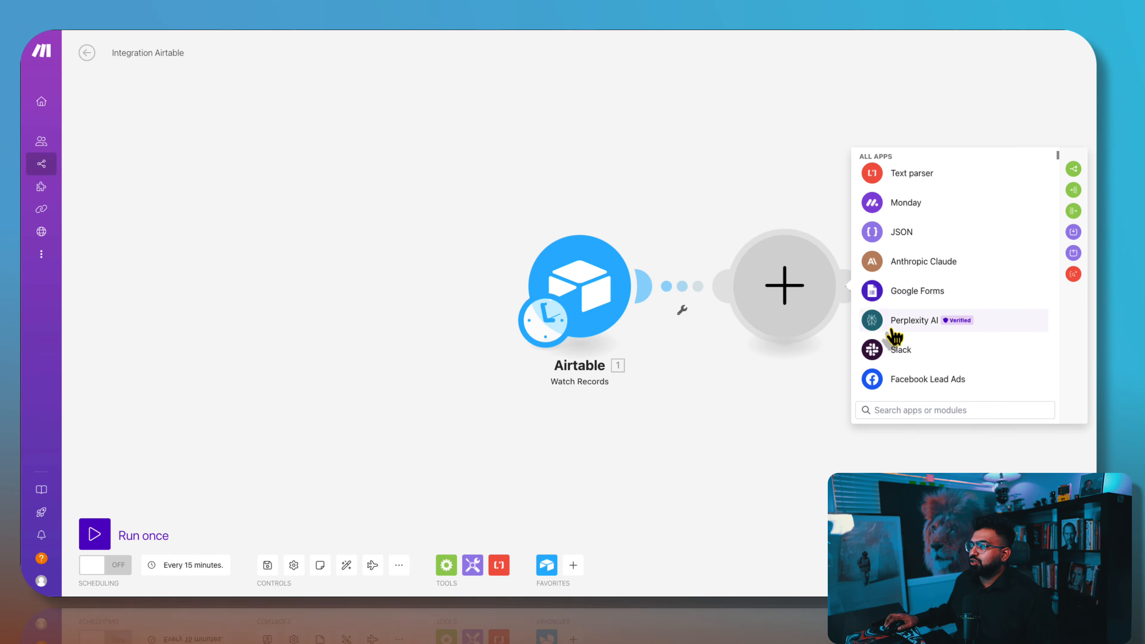
click(912, 320)
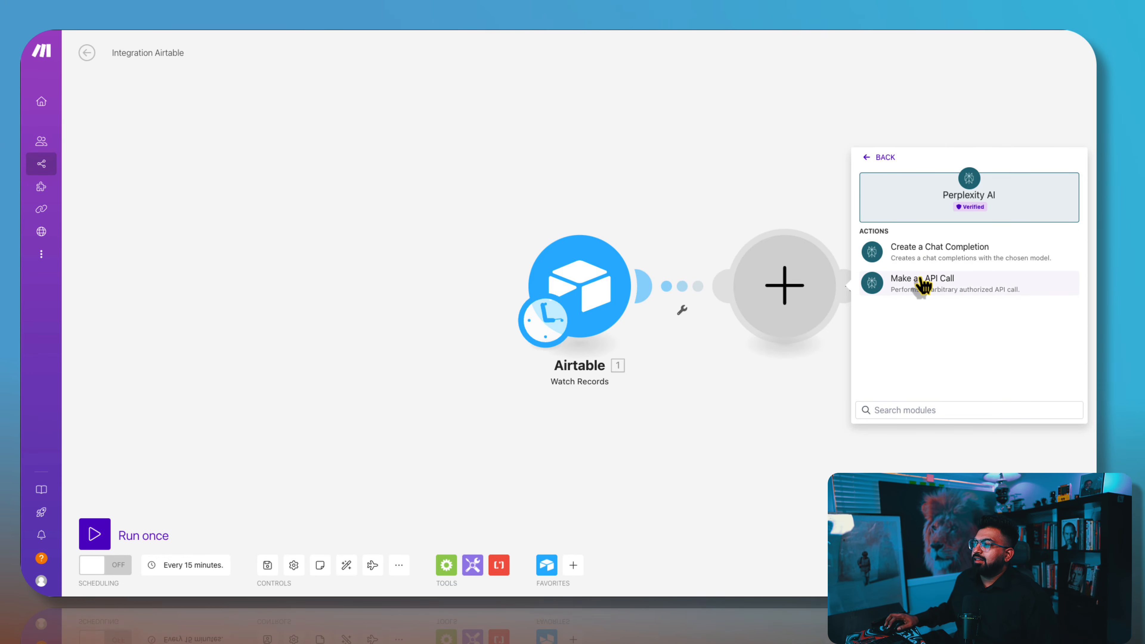
click(920, 253)
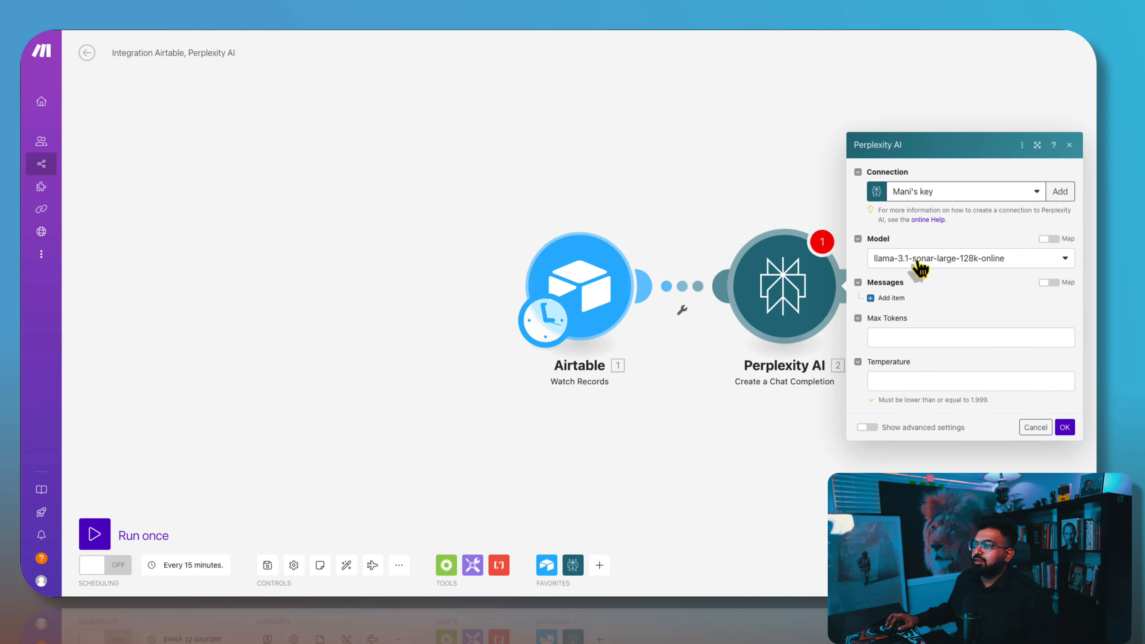
click(683, 312)
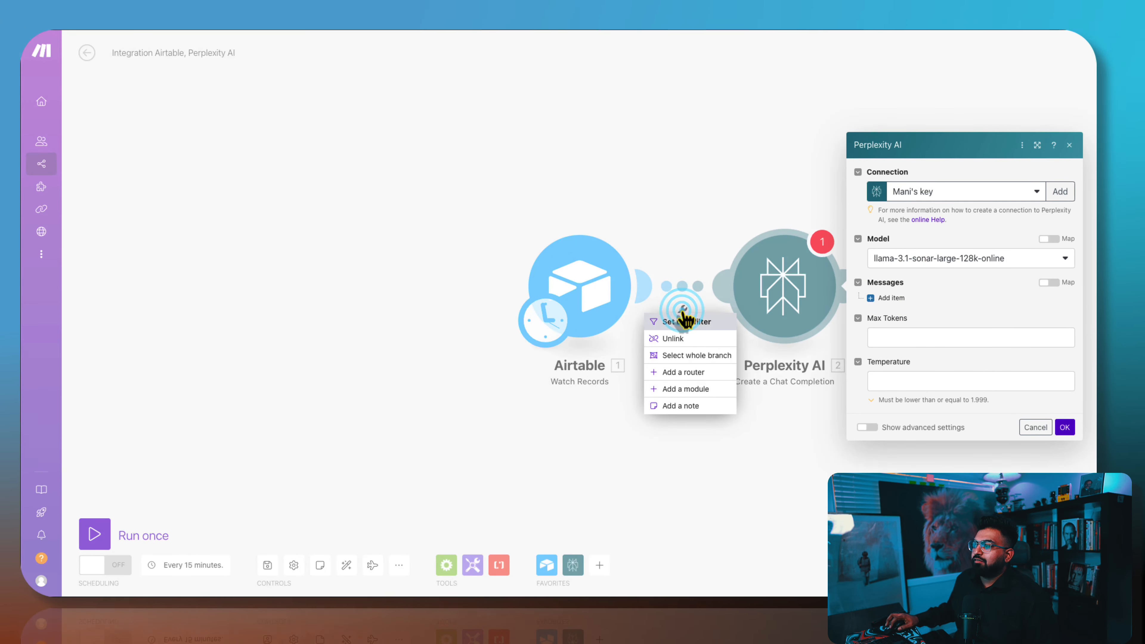
Add an 'Approved' filter passing only records whose Status equals approved, case insensitive.
click(686, 321)
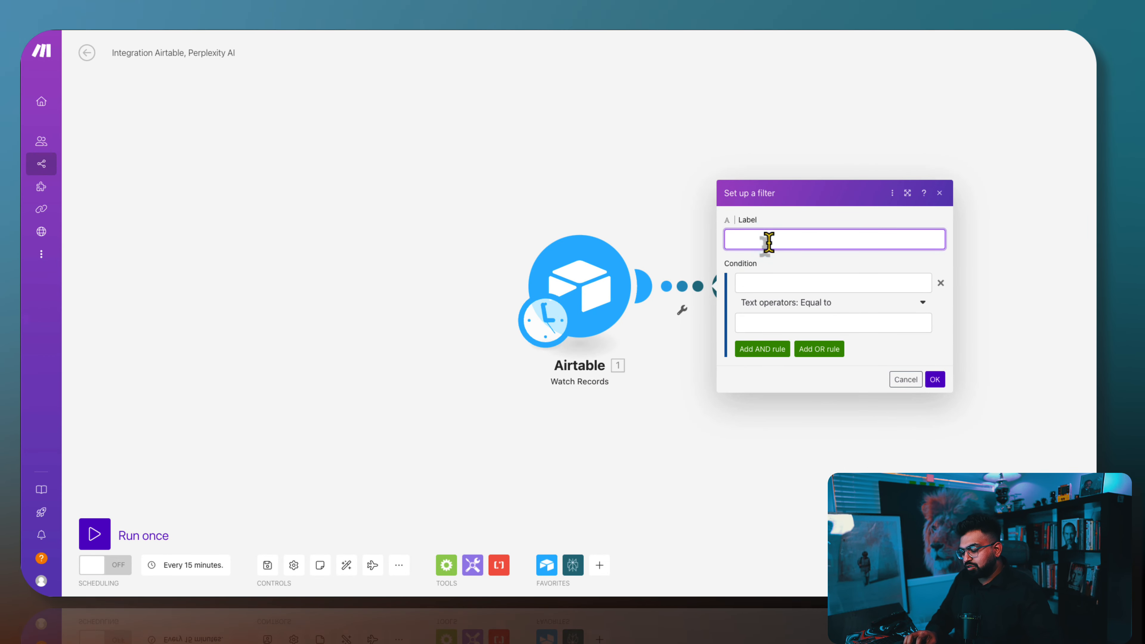
text(Appro)
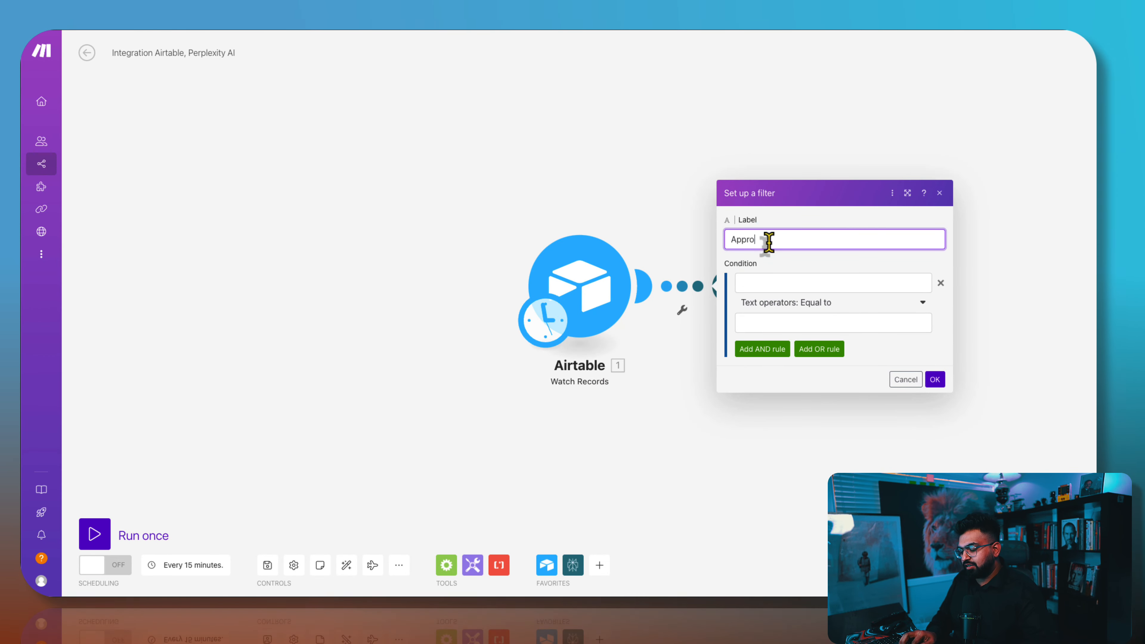
text(ved?)
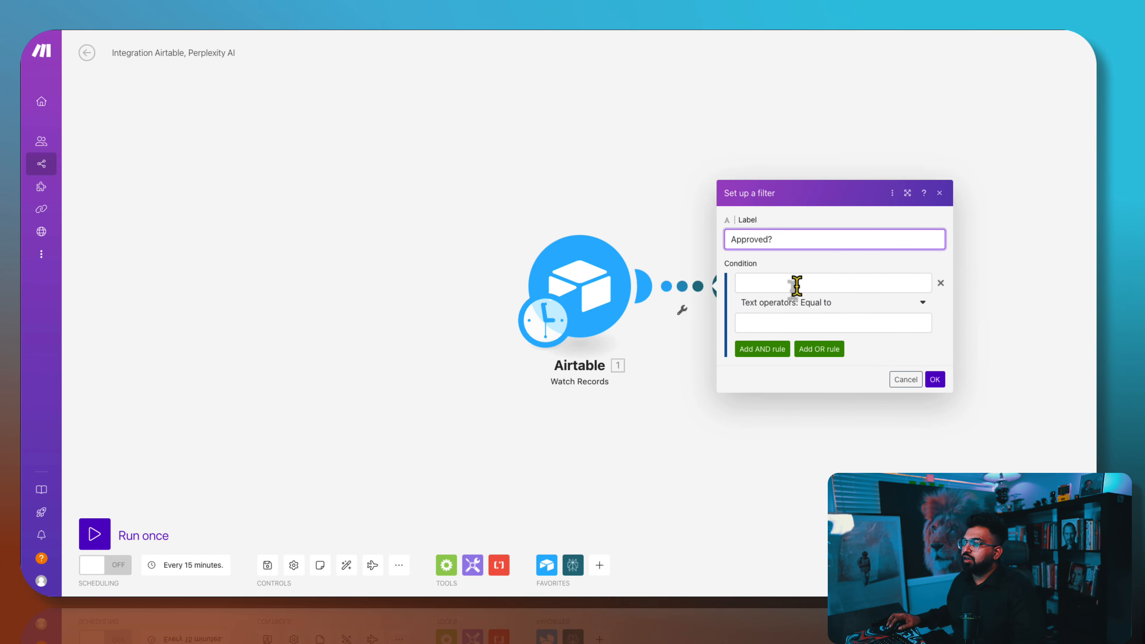
click(797, 284)
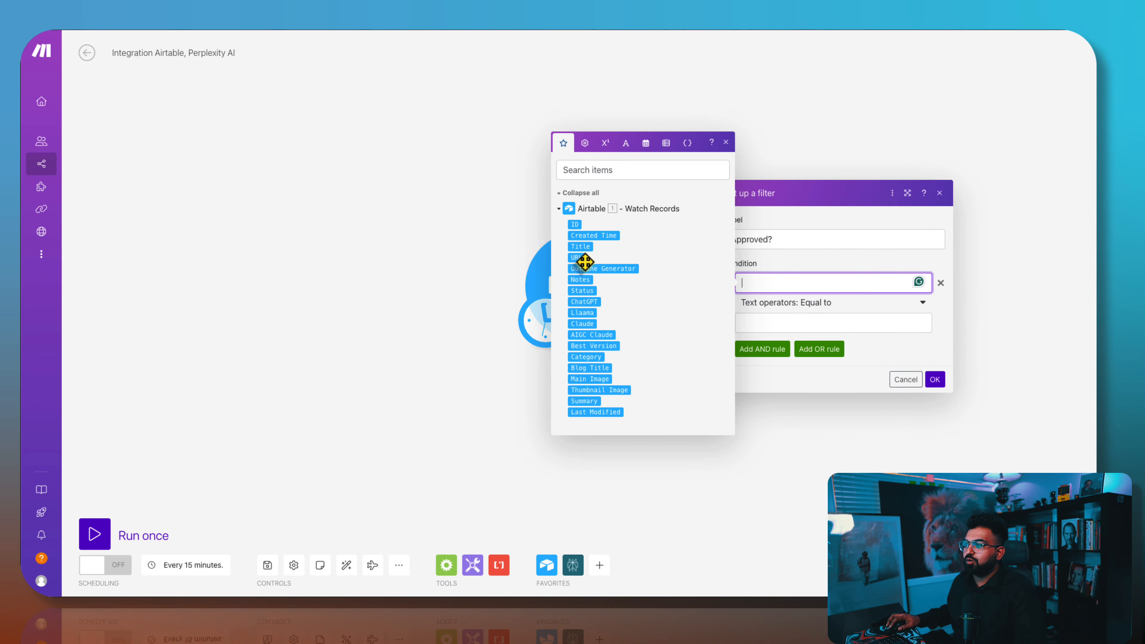
click(582, 290)
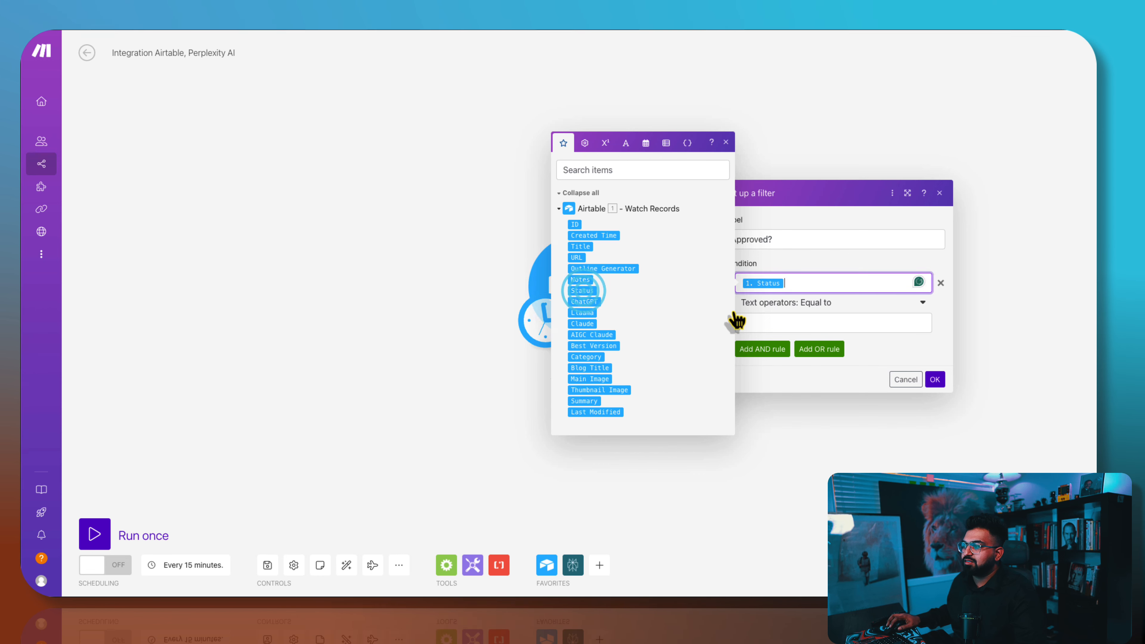
click(796, 319)
click(798, 301)
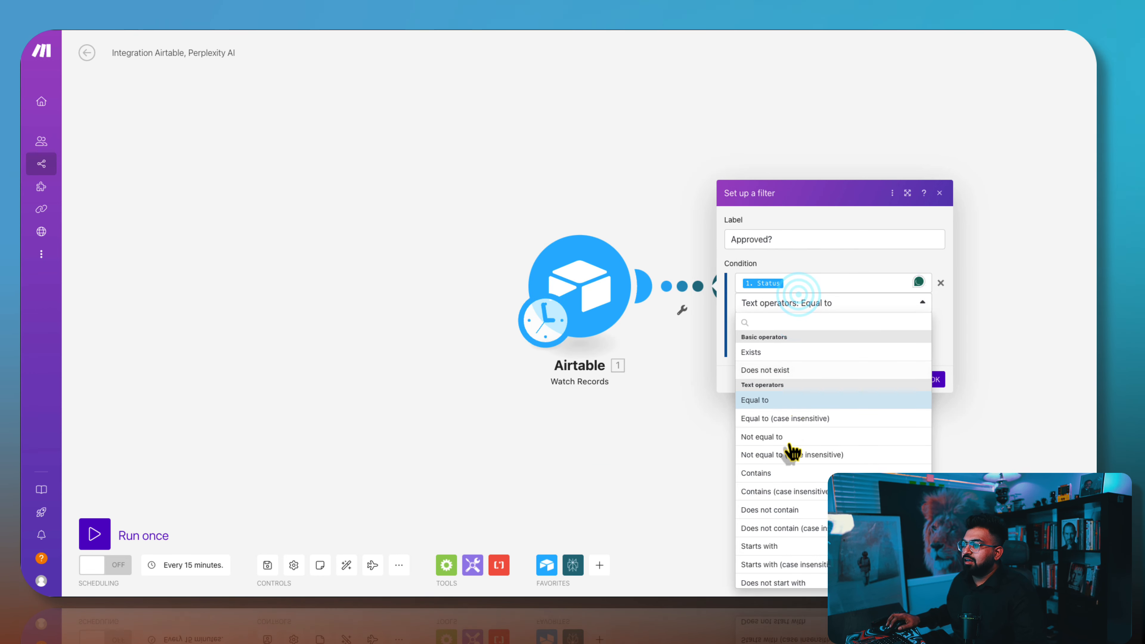
click(782, 417)
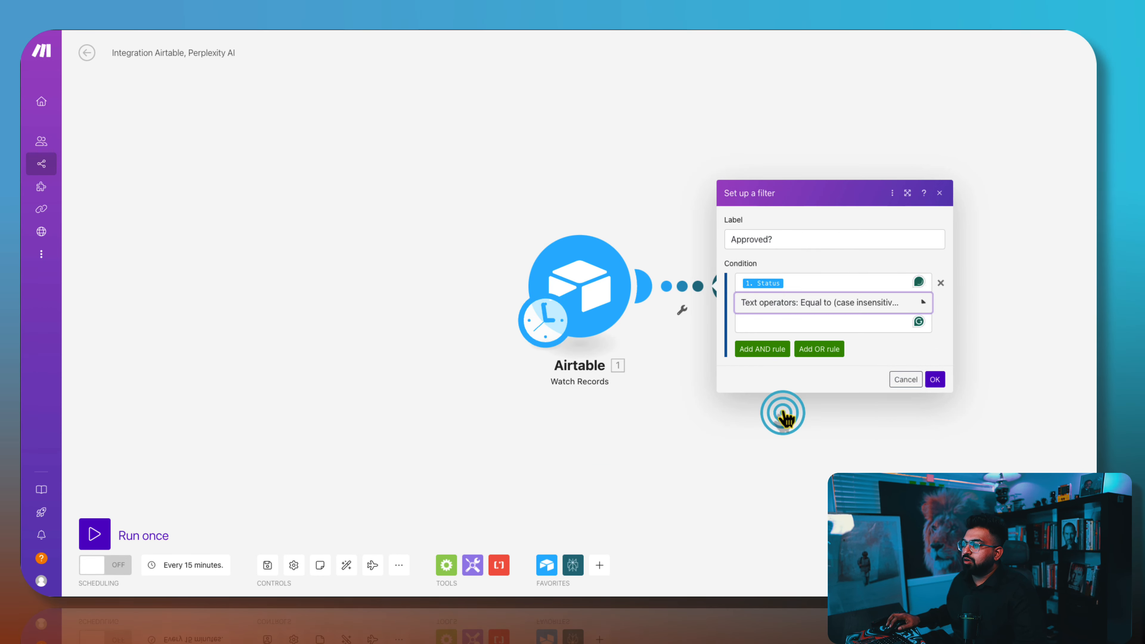
click(773, 325)
text(appro)
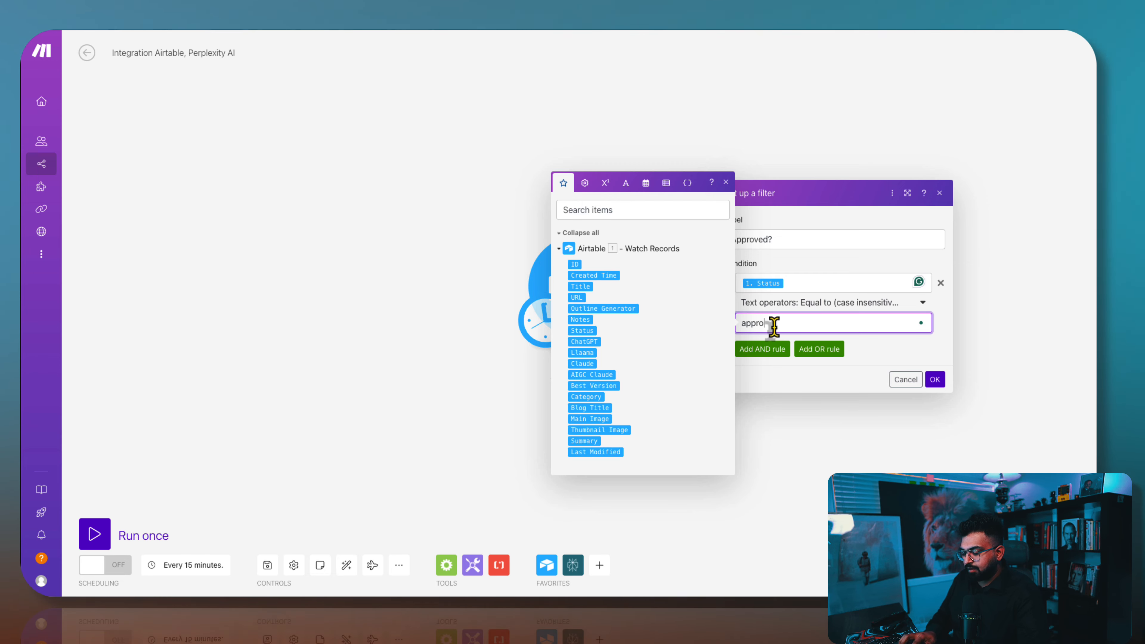
text(ved)
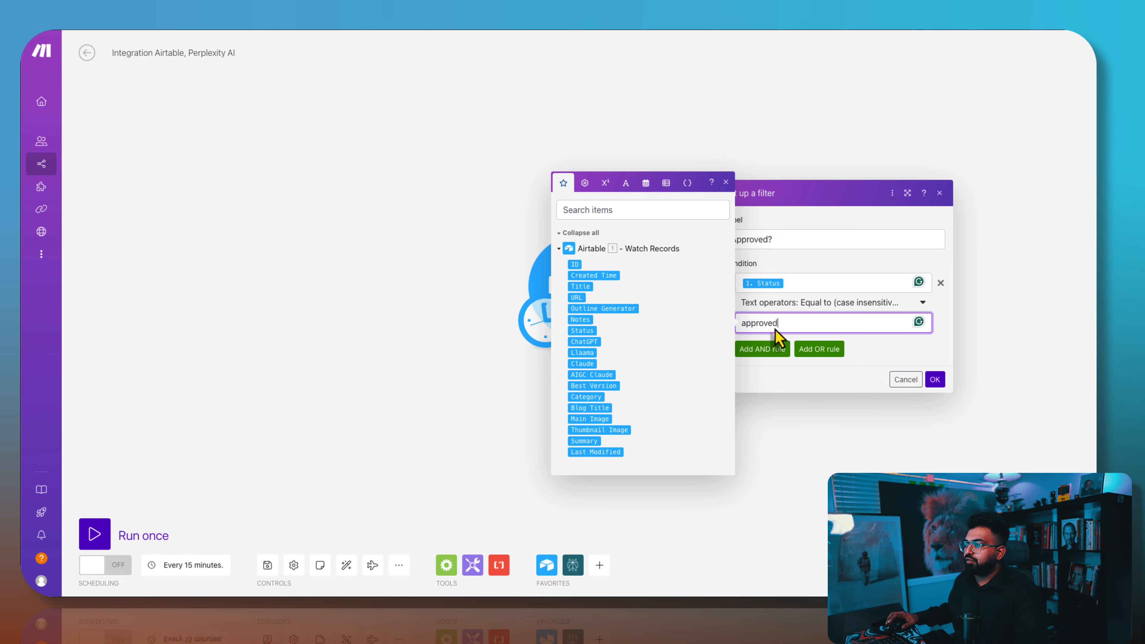
click(903, 350)
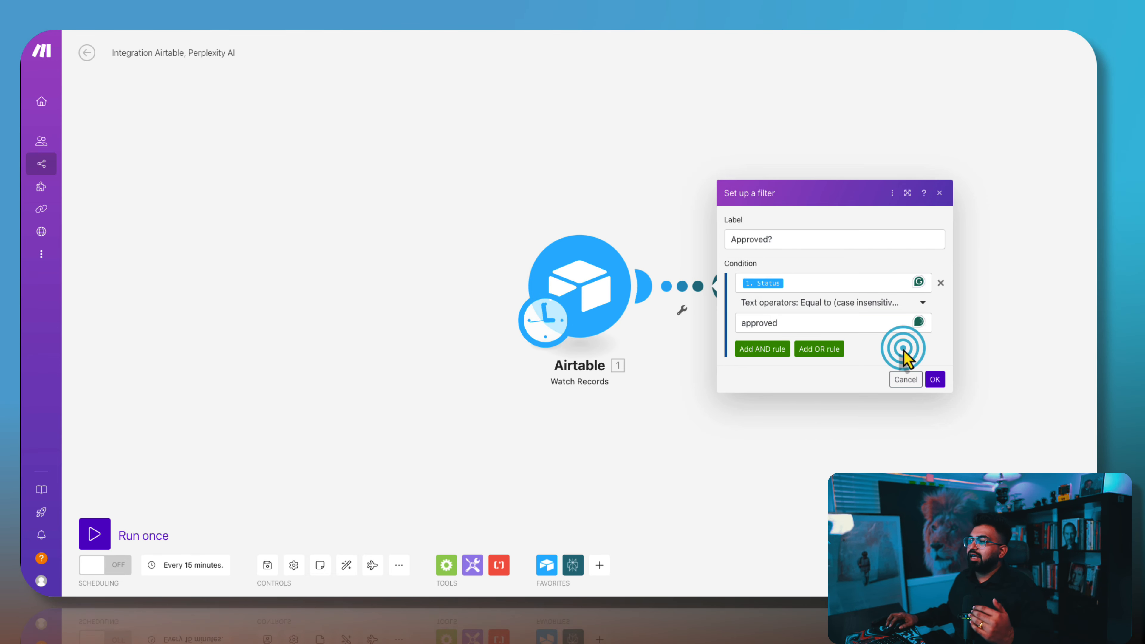
click(935, 379)
Paste the fact-checking prompt into a new Perplexity message and map the Outline Generator field into it.
click(801, 304)
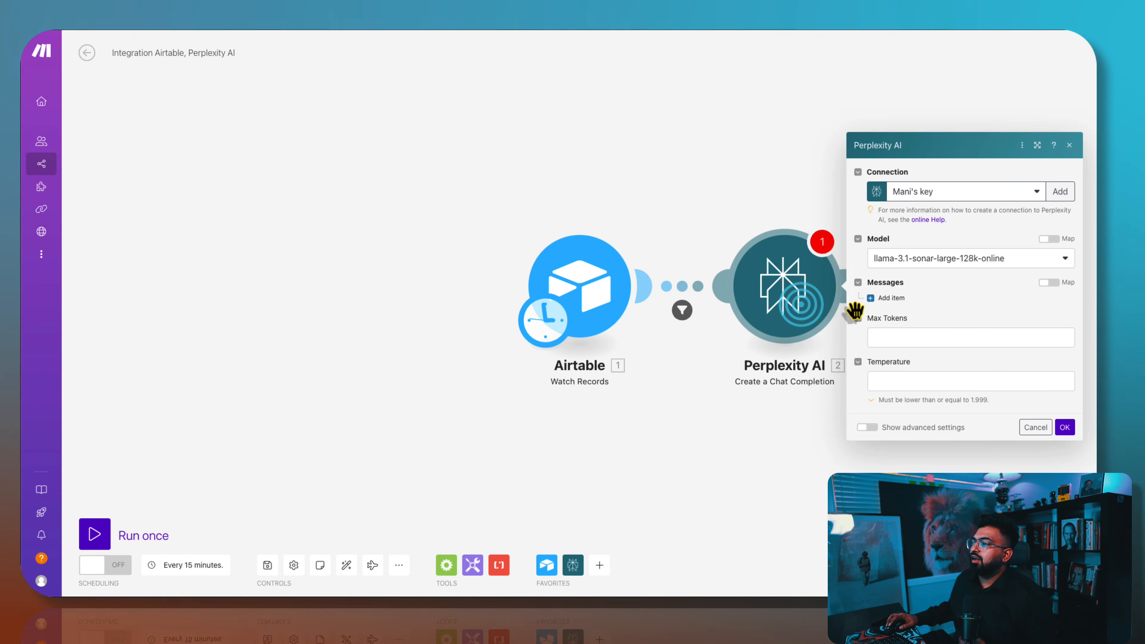
click(887, 299)
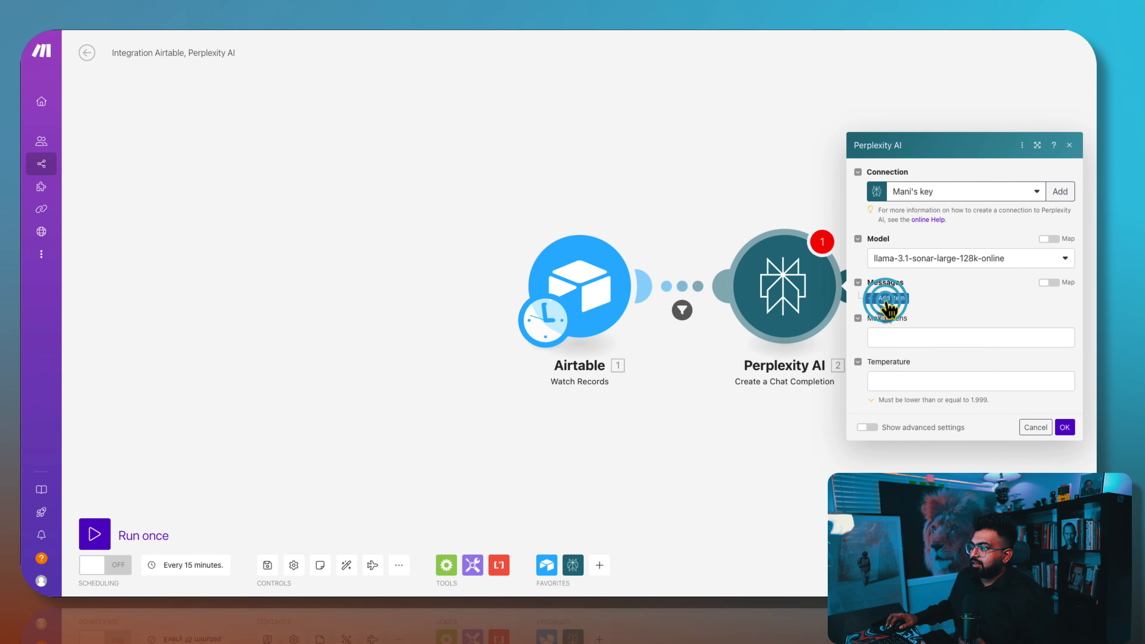
click(910, 260)
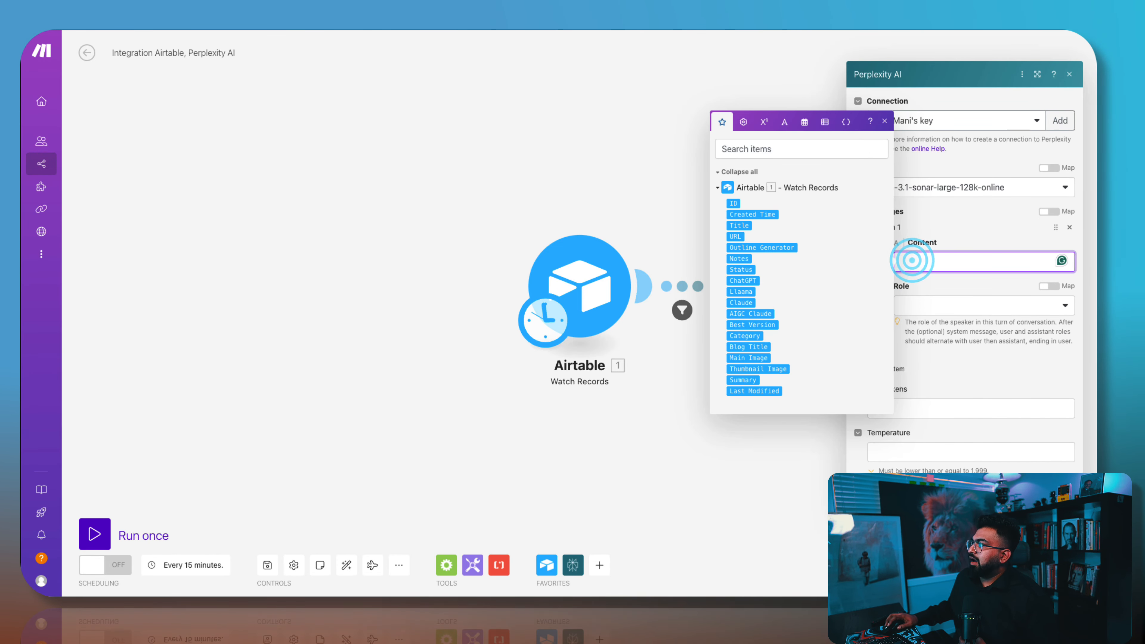
key(Escape)
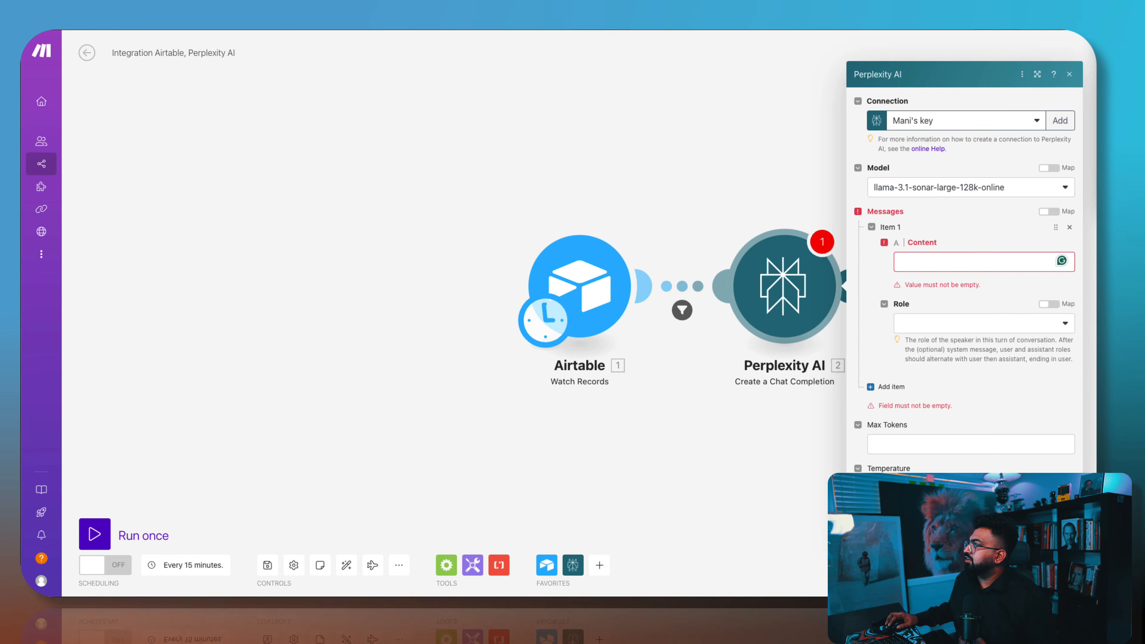
key(super+v)
scroll(971, 313, up, 15)
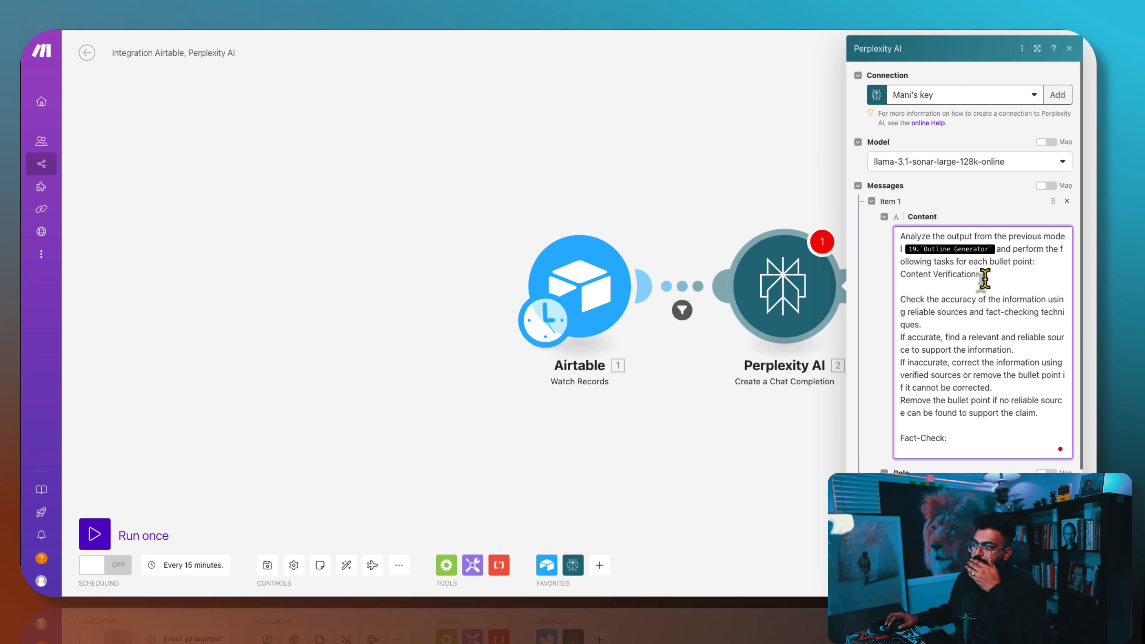
click(995, 248)
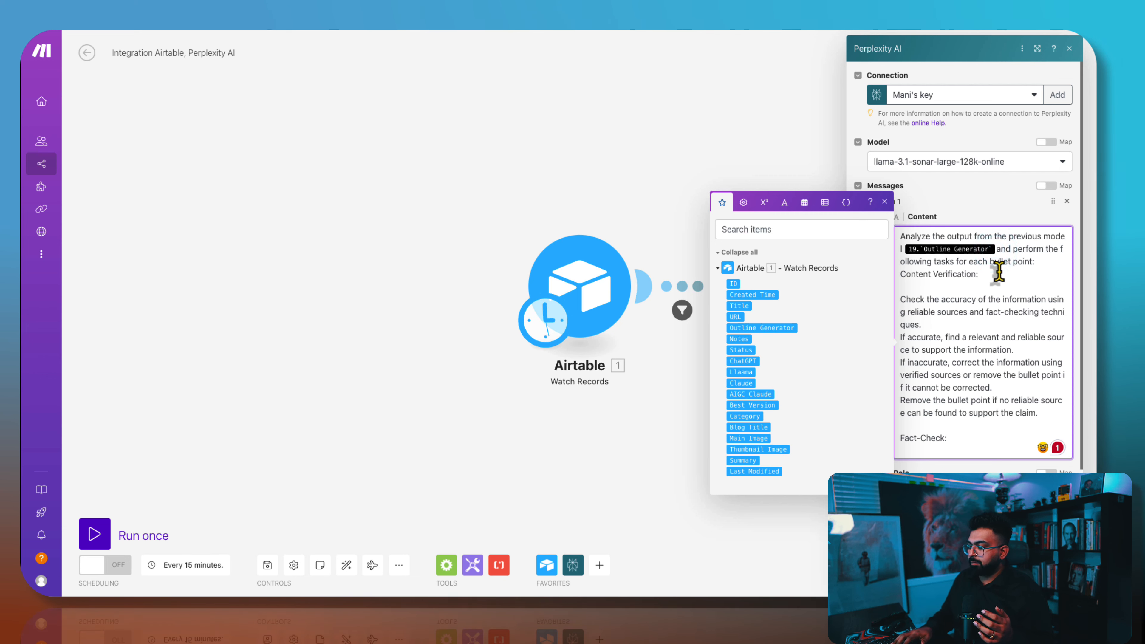
key(BackSpace)
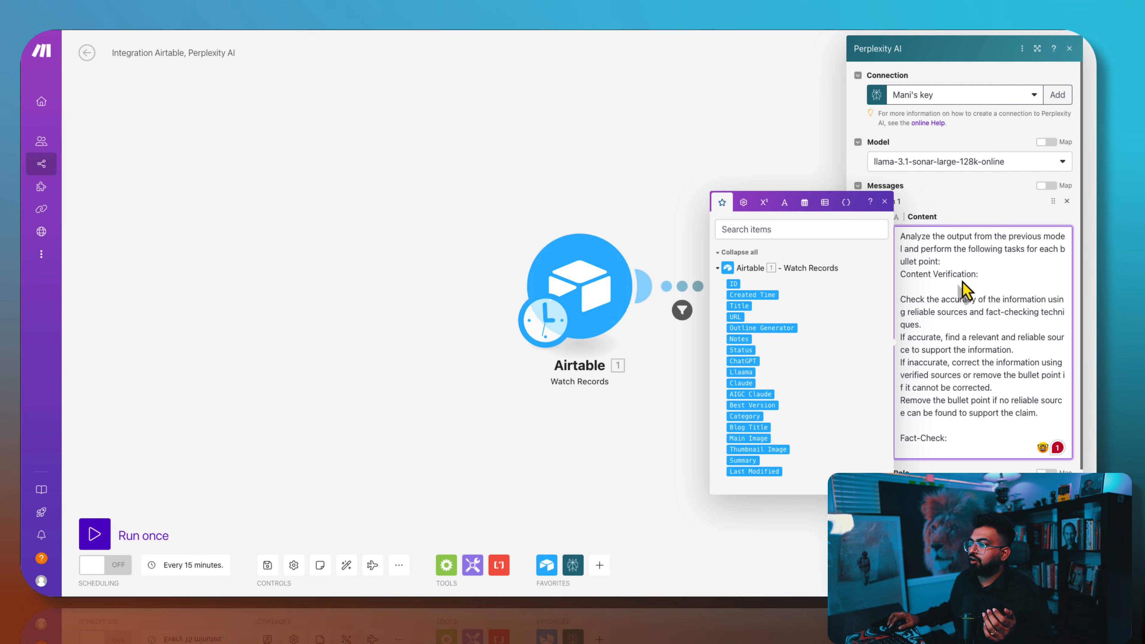
click(739, 328)
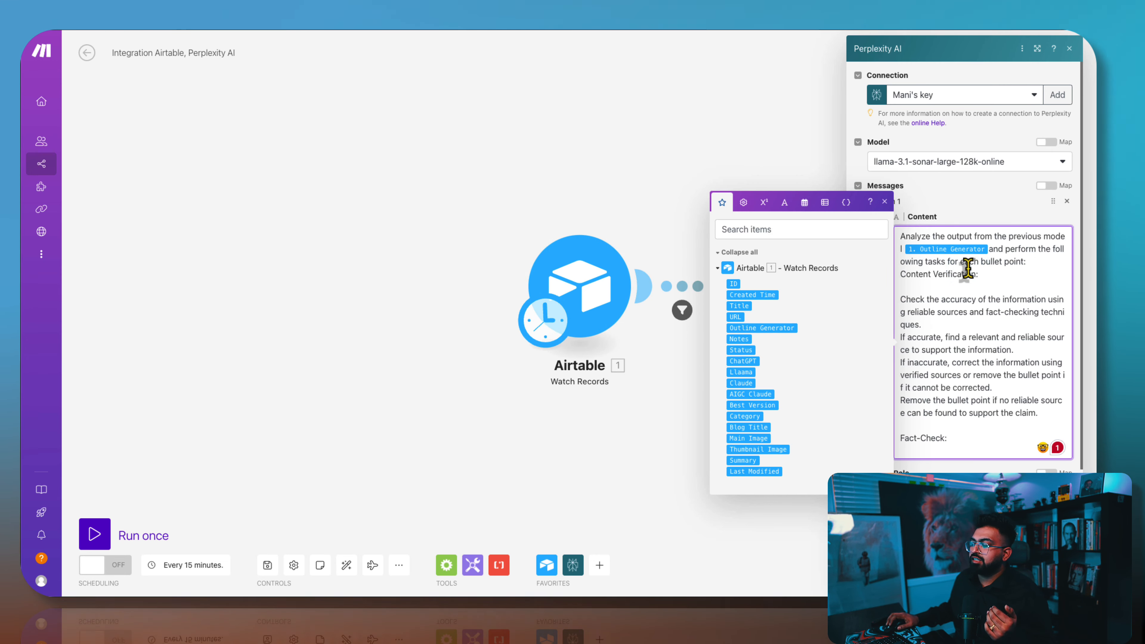
Review the full prompt and close the Perplexity AI module settings.
scroll(967, 269, down, 1)
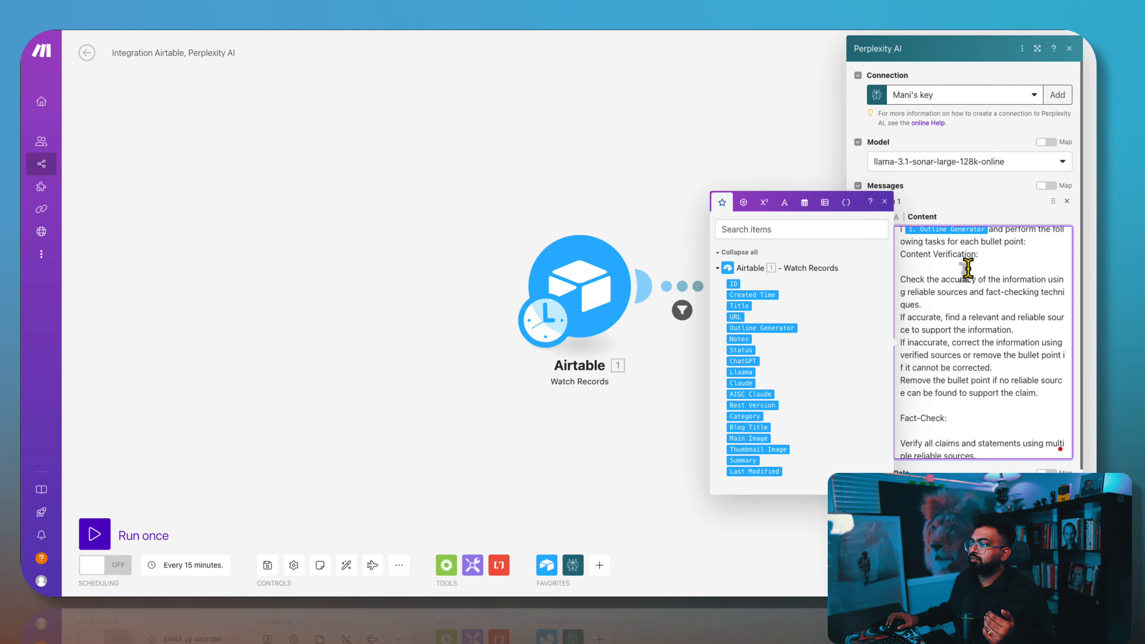
scroll(968, 269, down, 1)
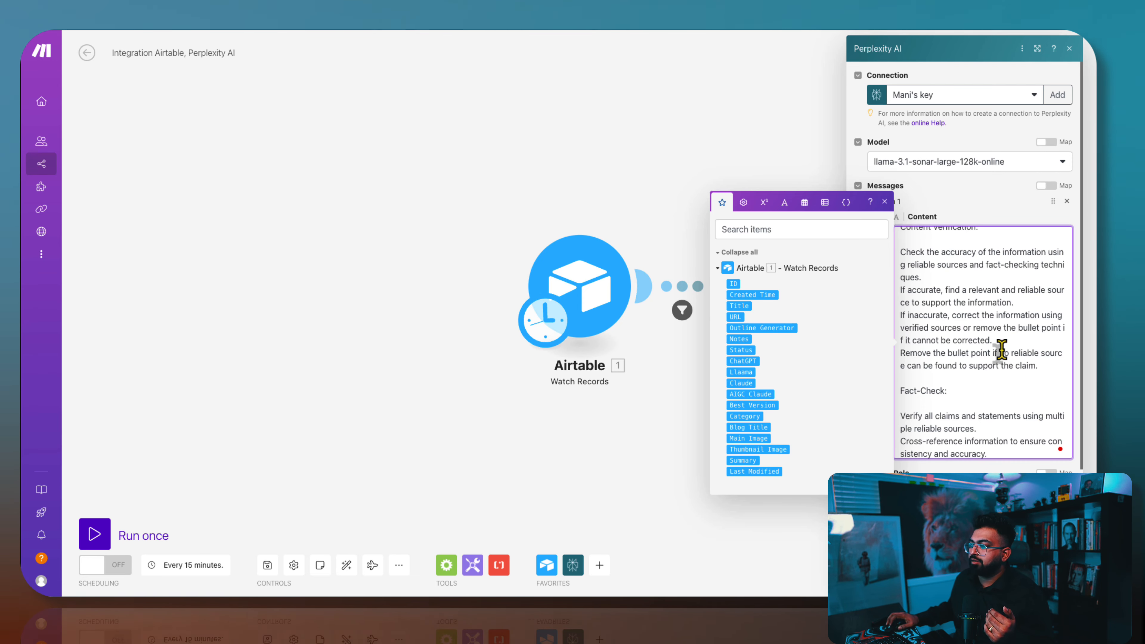
scroll(991, 365, down, 1)
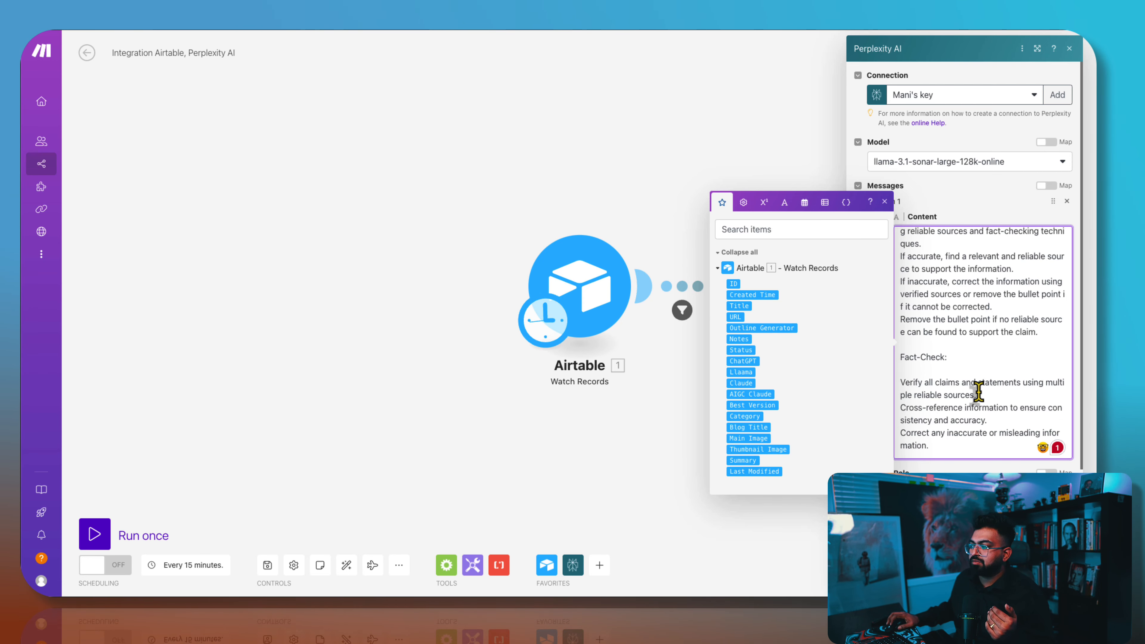
scroll(978, 392, down, 1)
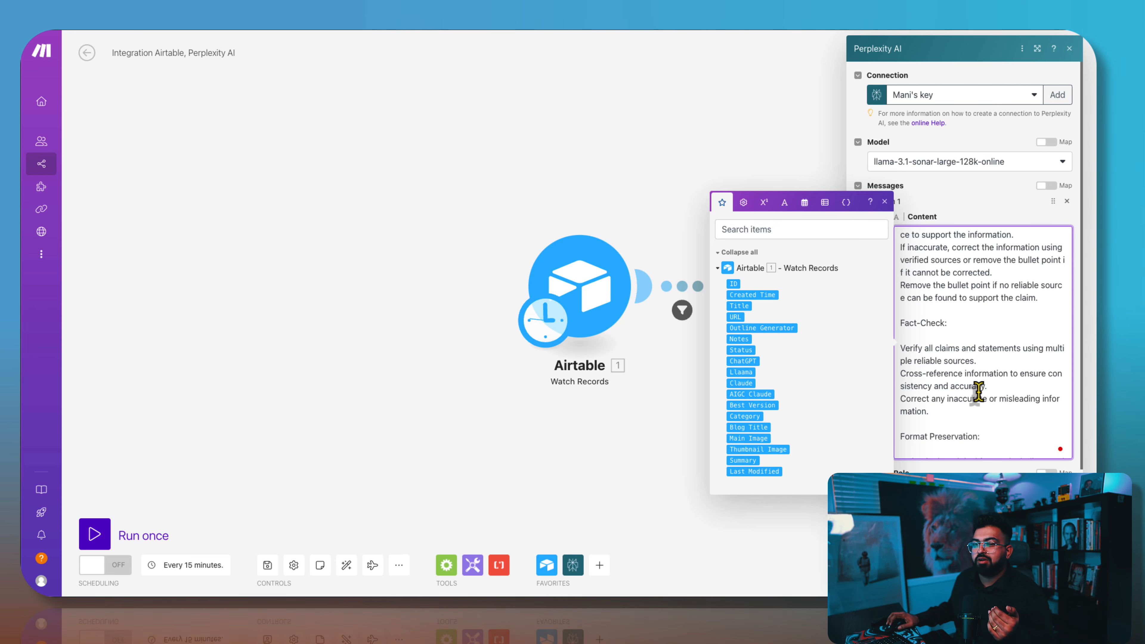
scroll(977, 391, down, 1)
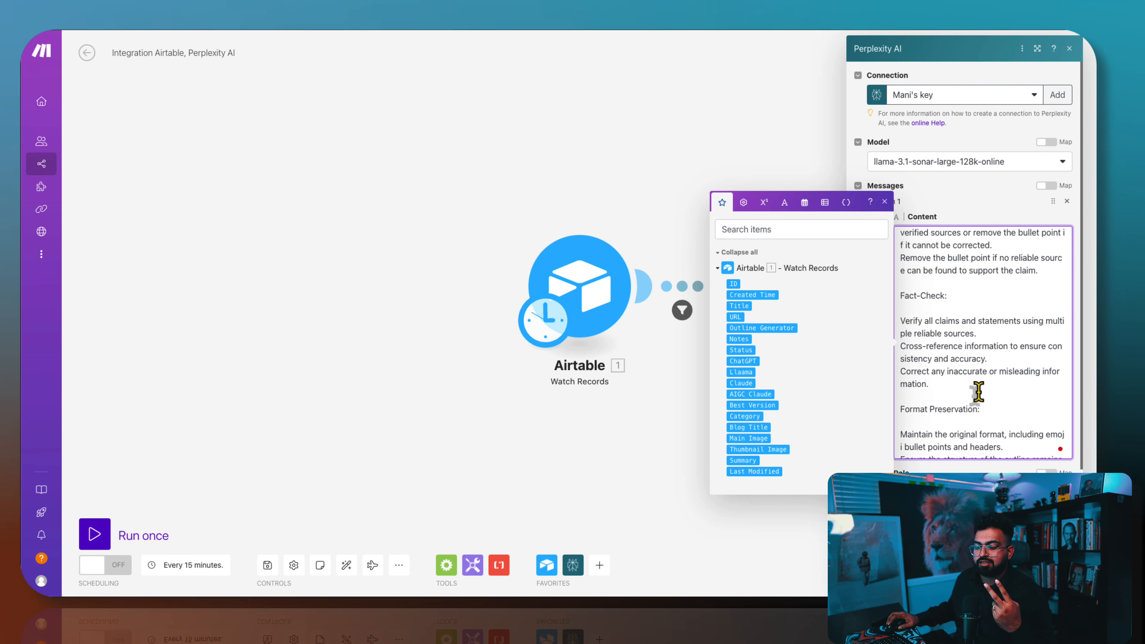
scroll(977, 391, down, 6)
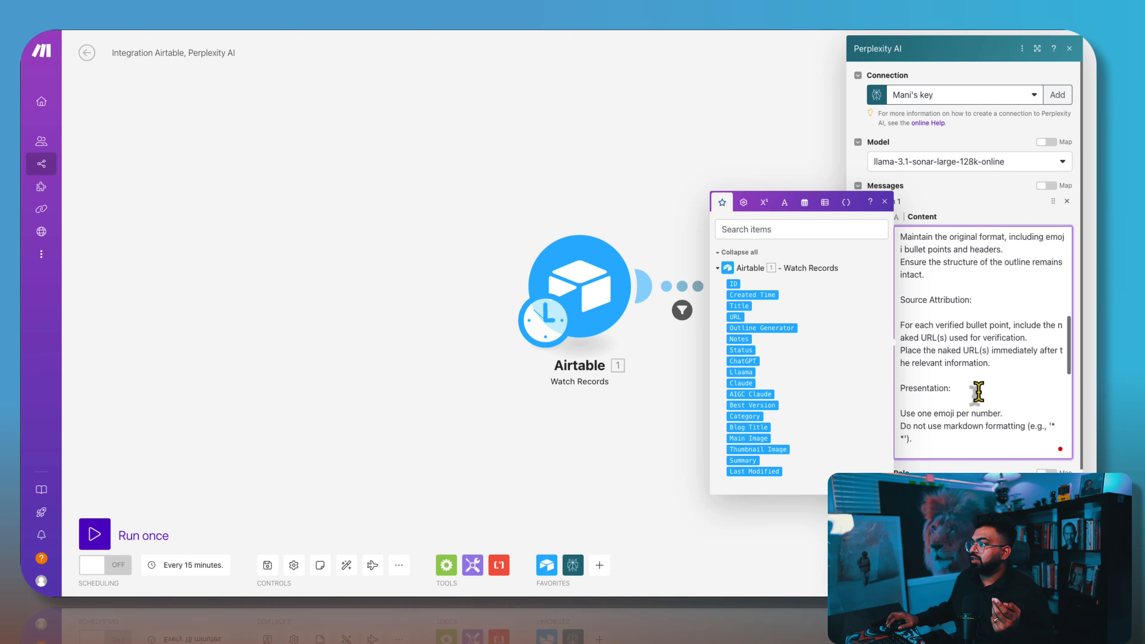
scroll(977, 392, down, 10)
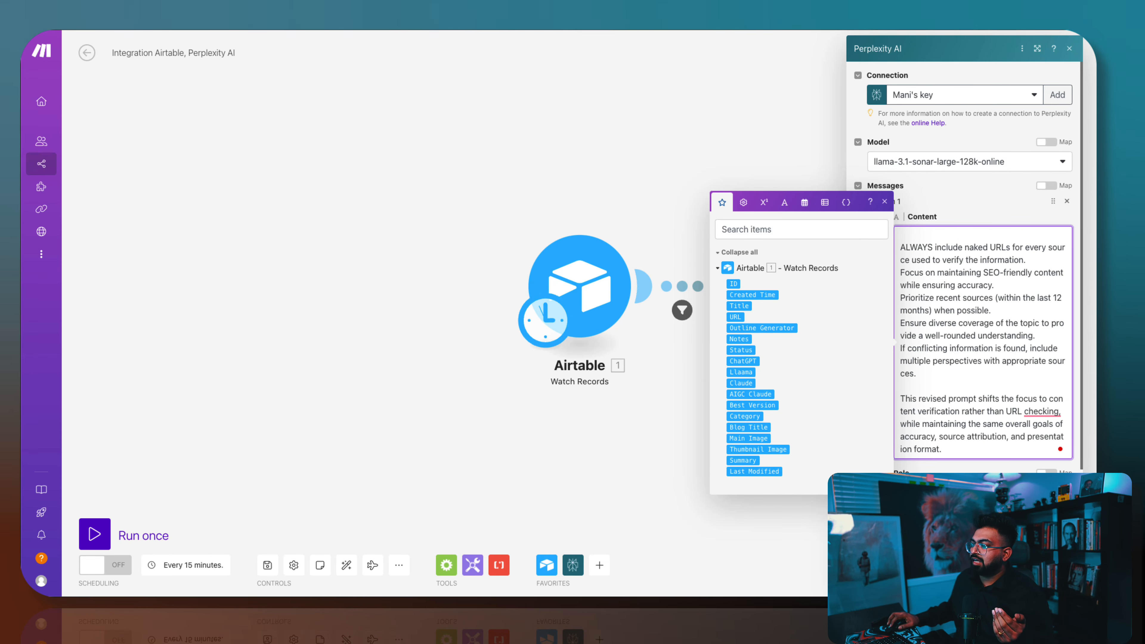
click(985, 492)
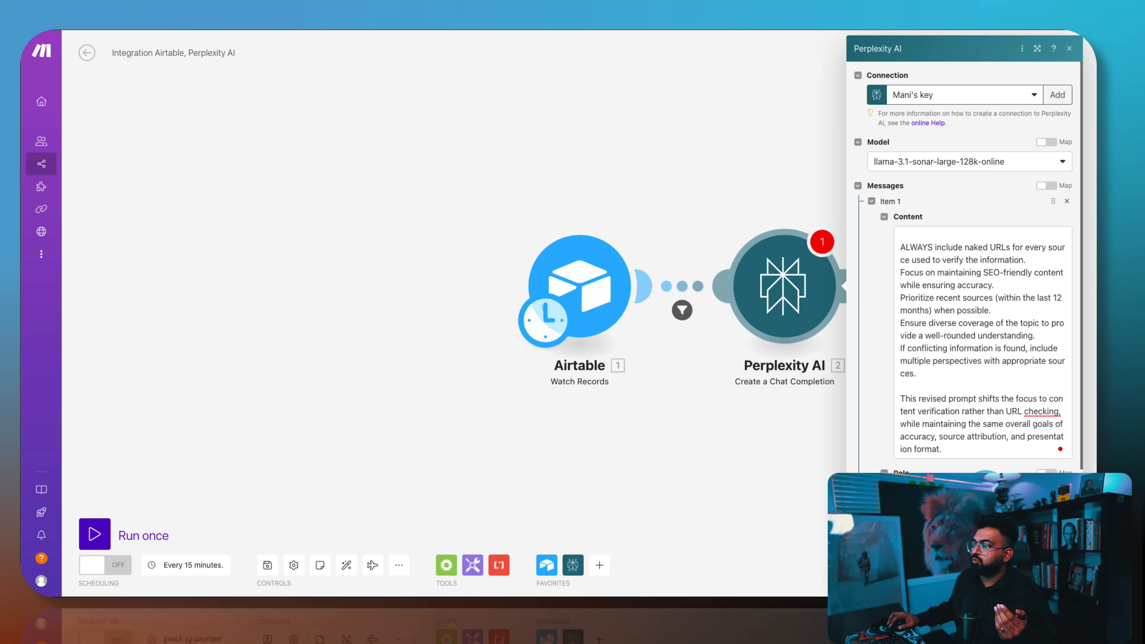
scroll(944, 354, down, 3)
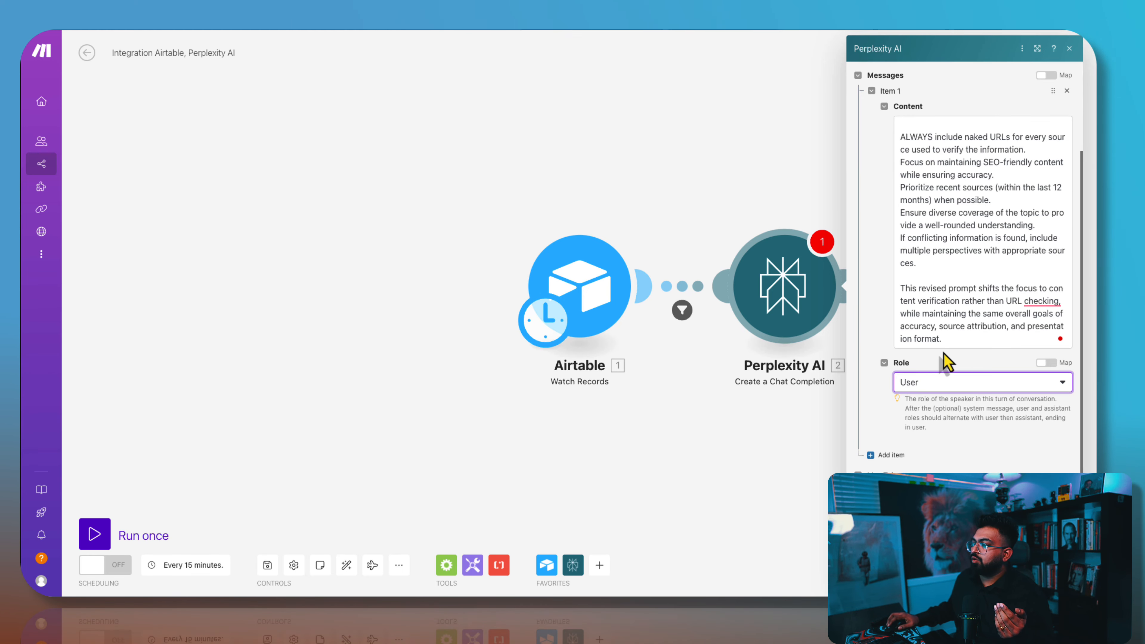
scroll(901, 357, up, 3)
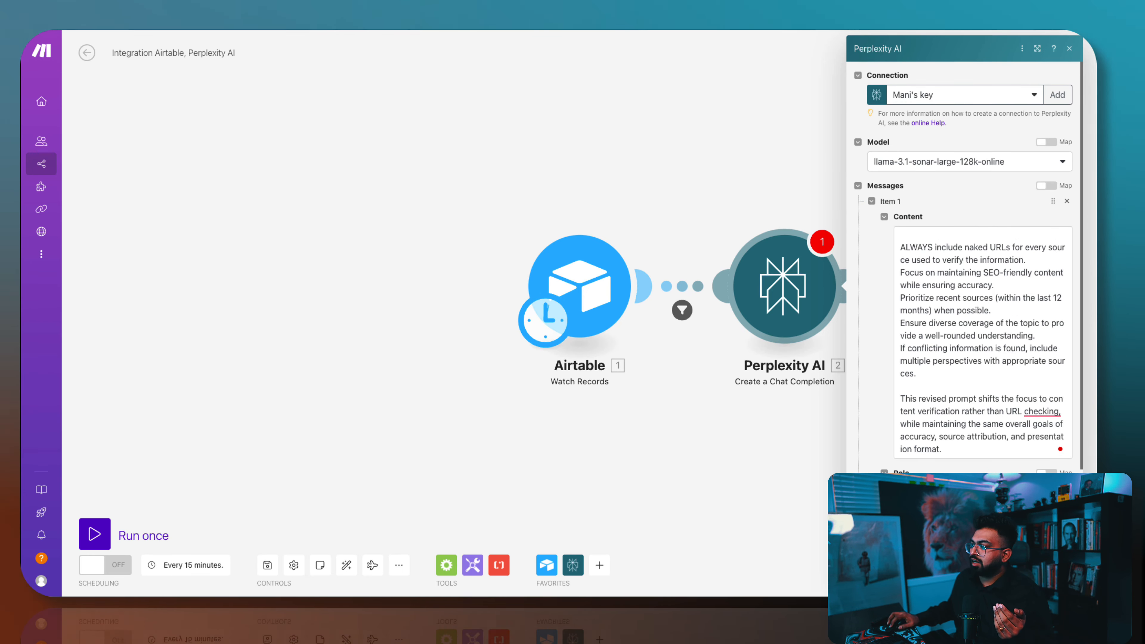
click(1058, 576)
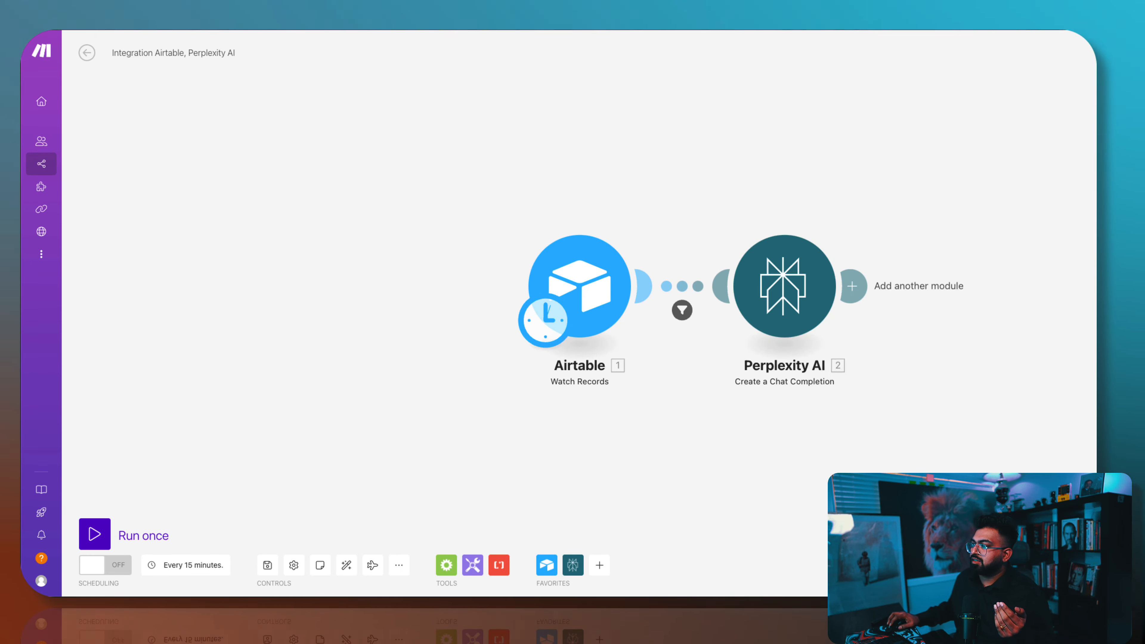
Rename the Perplexity AI module to 'Fact Checker' and auto-align the scenario canvas.
right_click(792, 312)
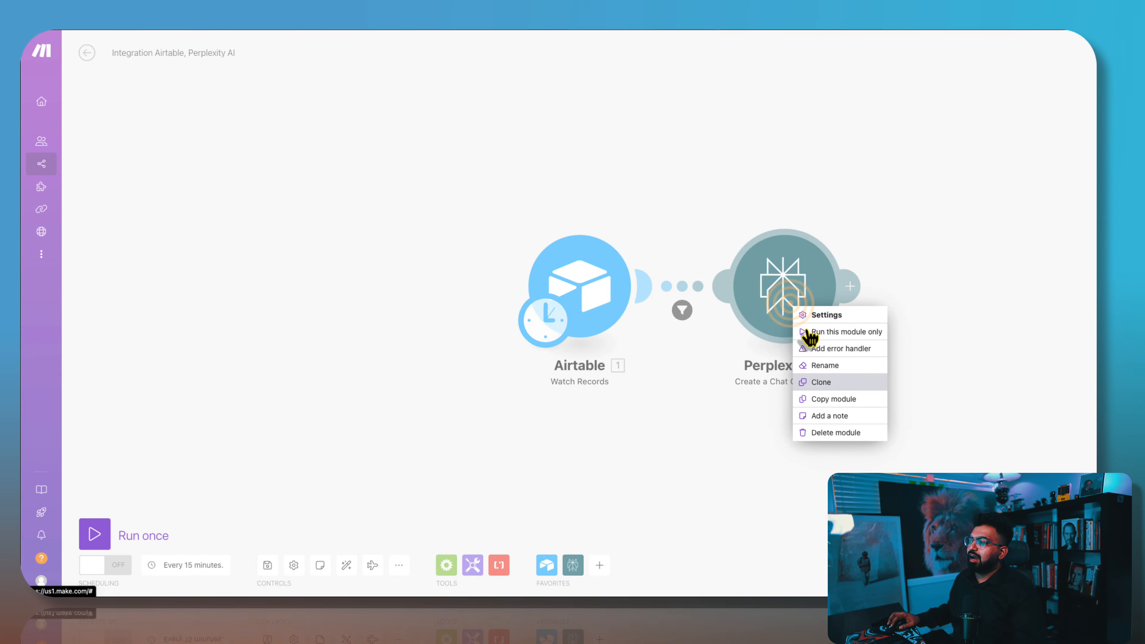
click(829, 367)
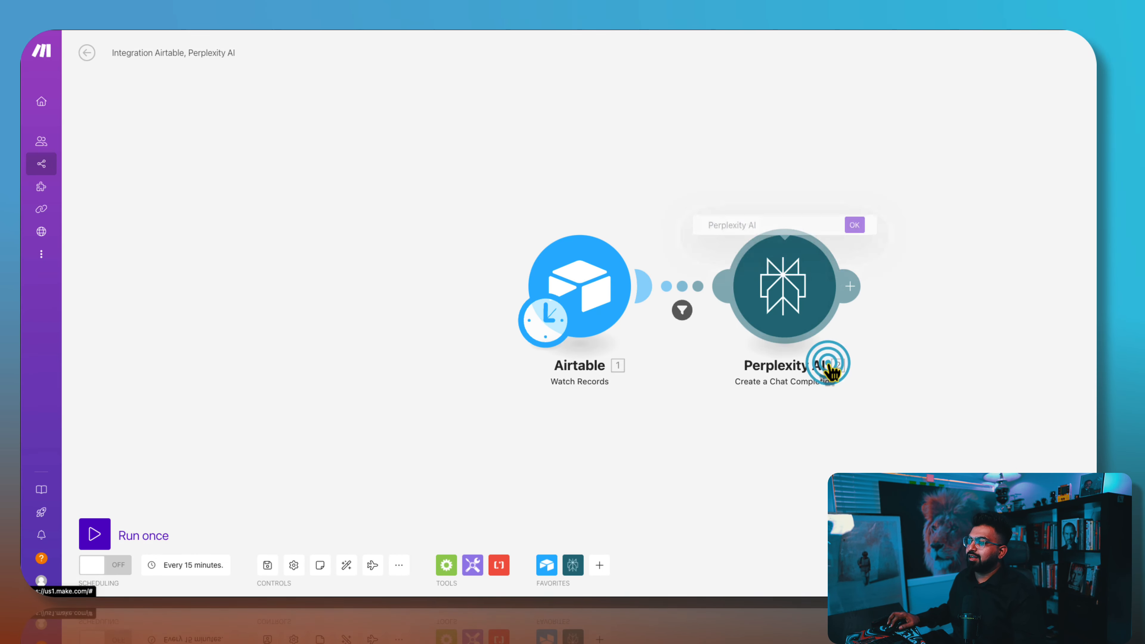
click(761, 225)
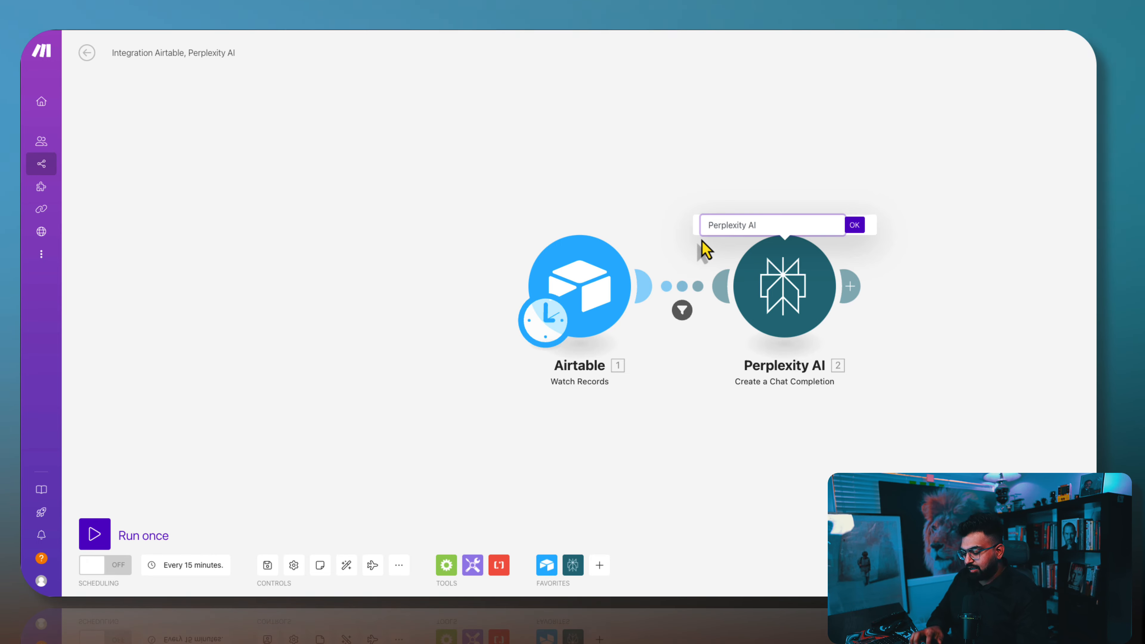
key(ctrl+a)
text(Fact C)
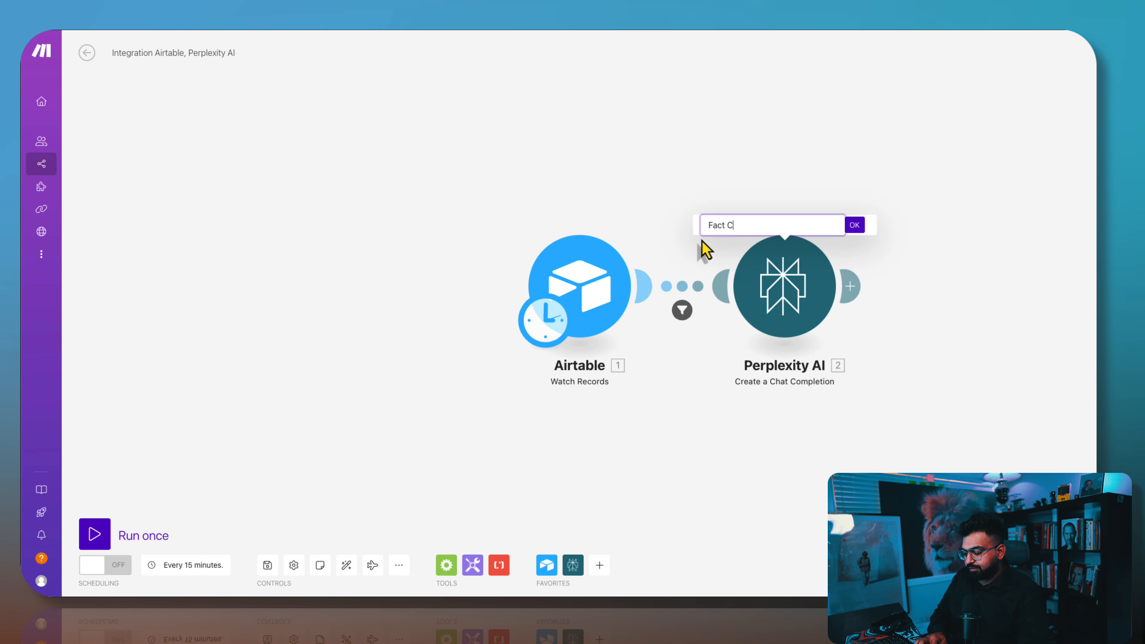
text(hecker)
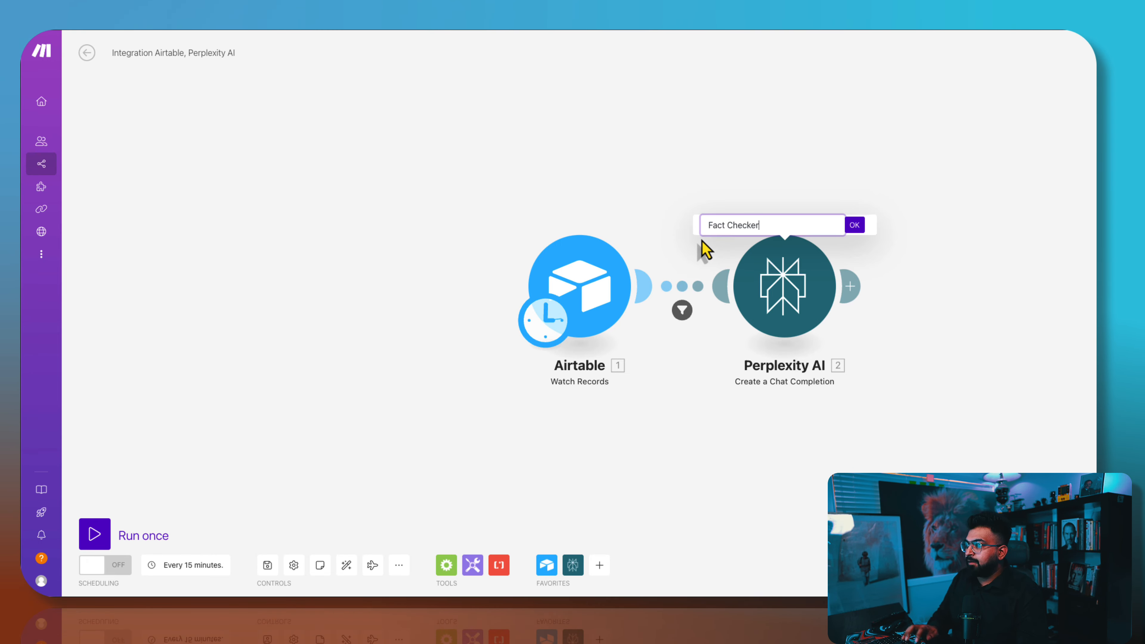
click(854, 223)
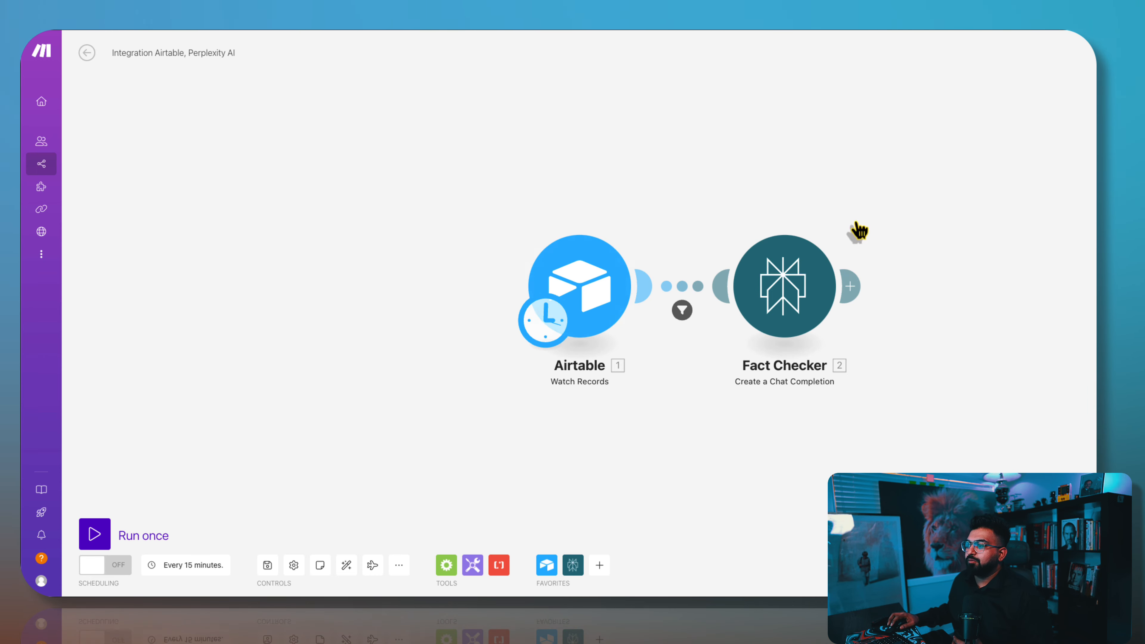
click(346, 565)
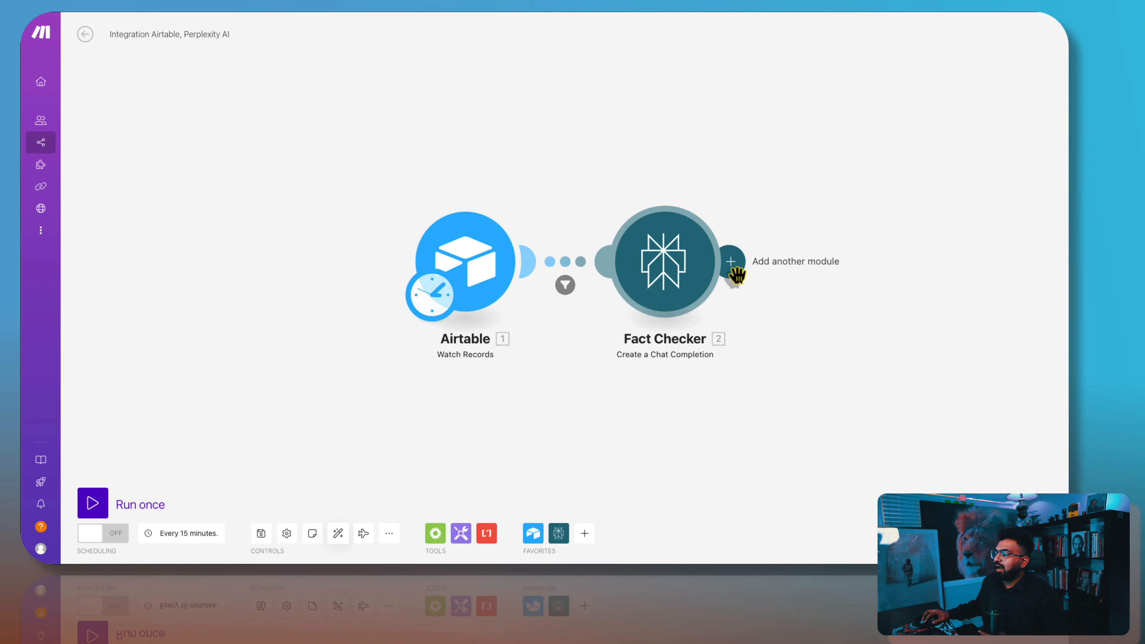
Add an Anthropic Claude Create a Prompt module after Fact Checker with 4000 max tokens and a User message.
click(730, 264)
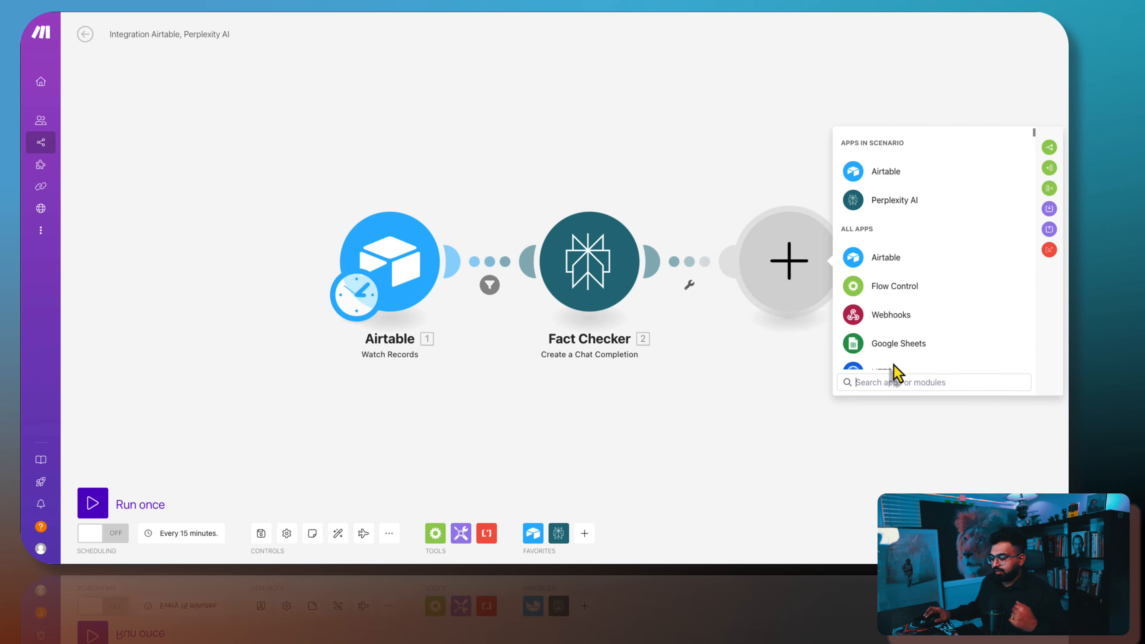
text(claude)
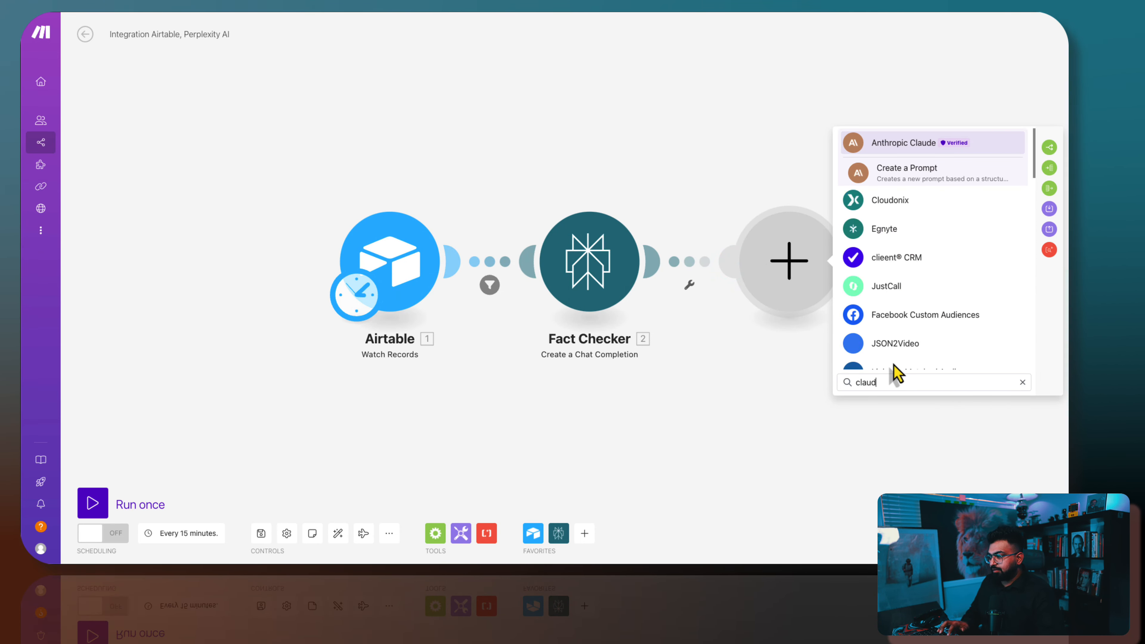
click(913, 174)
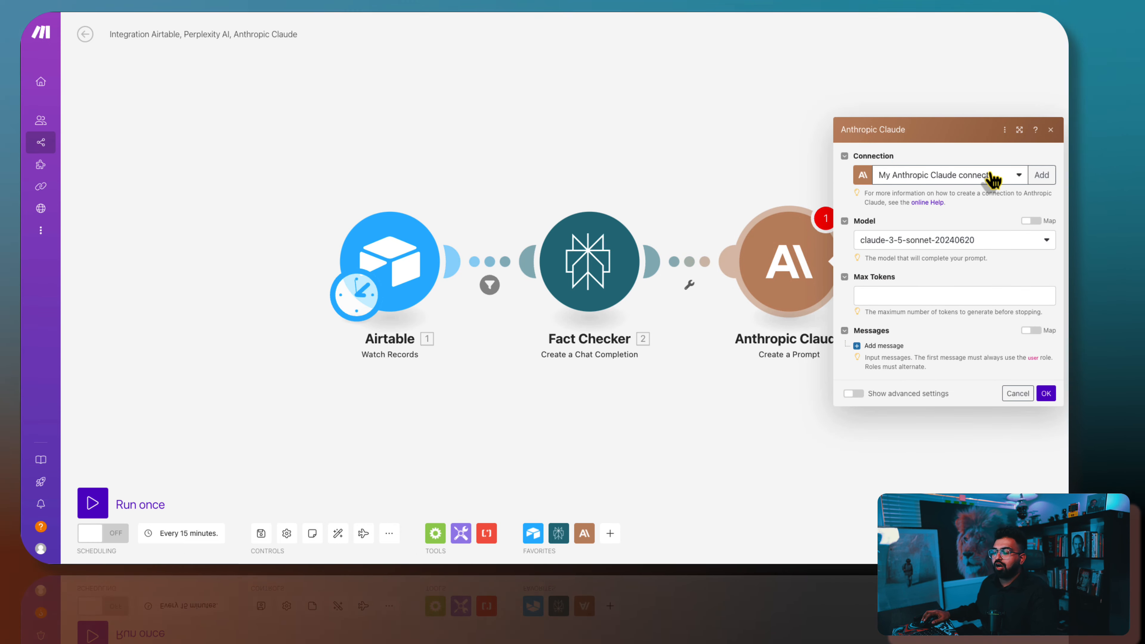
click(886, 295)
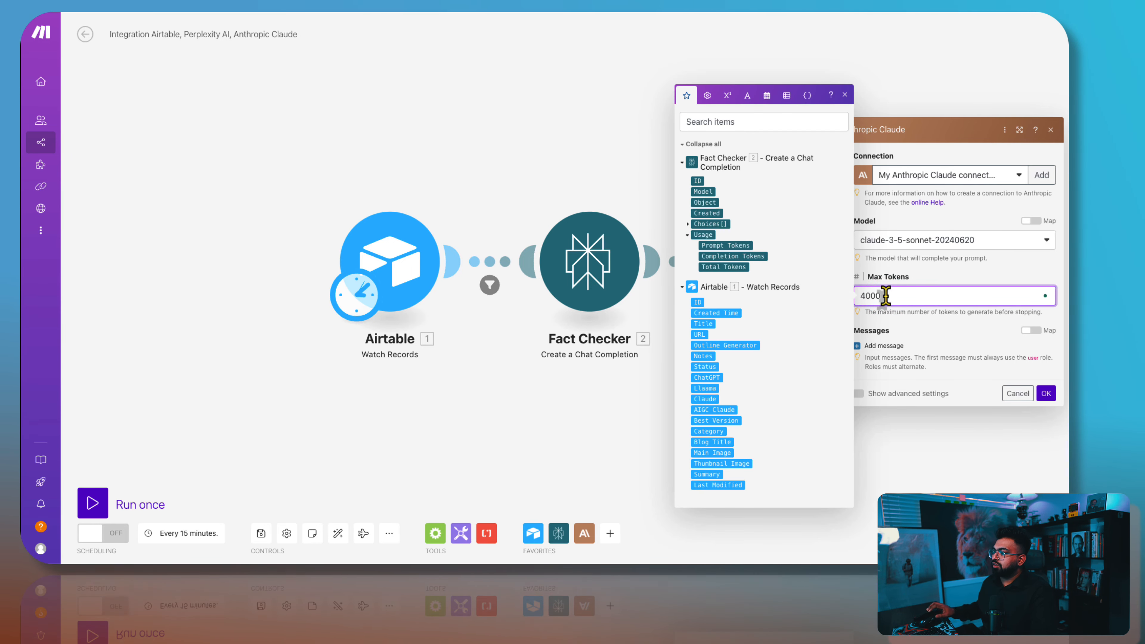
text(4000)
click(867, 345)
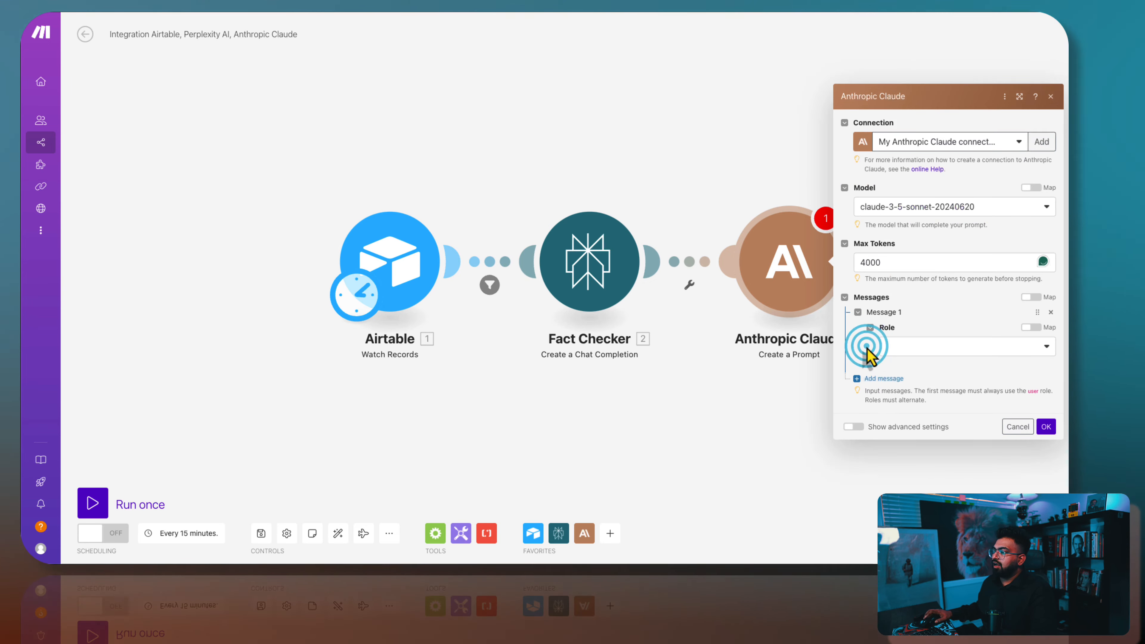
click(1003, 350)
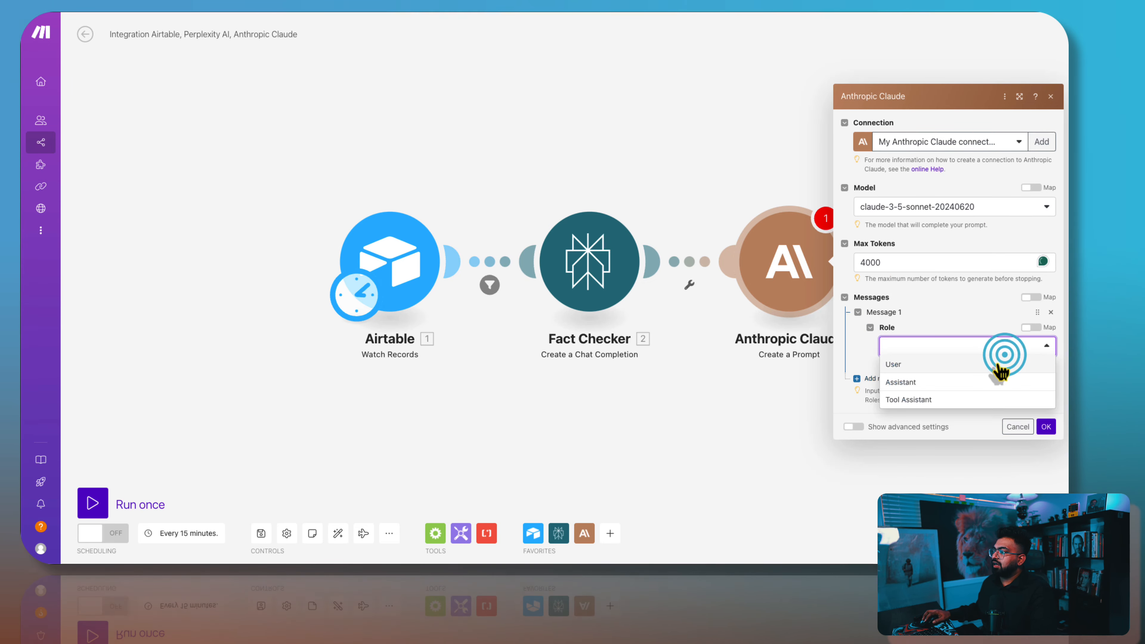
click(988, 370)
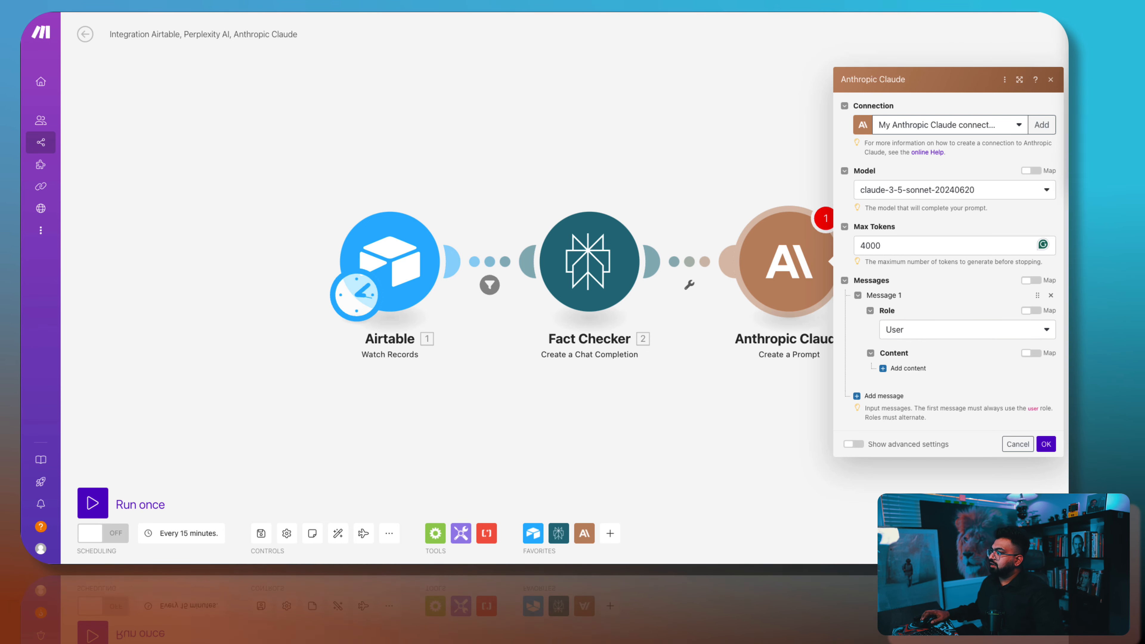
Give the User message a Text content block containing the pasted blog-article prompt.
click(897, 368)
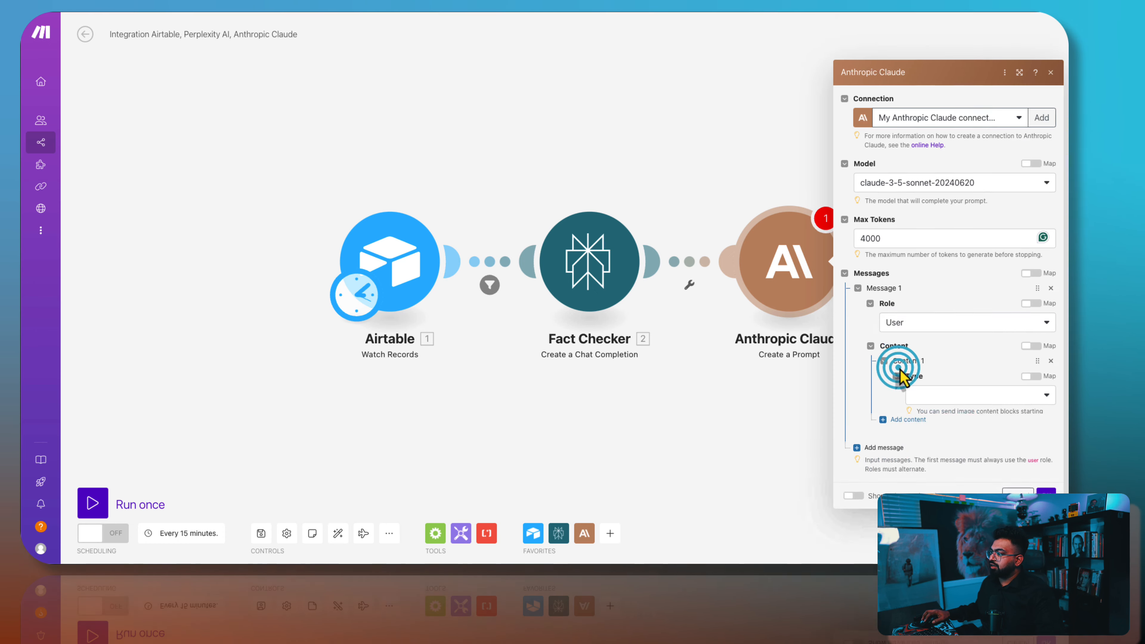
click(935, 357)
click(935, 379)
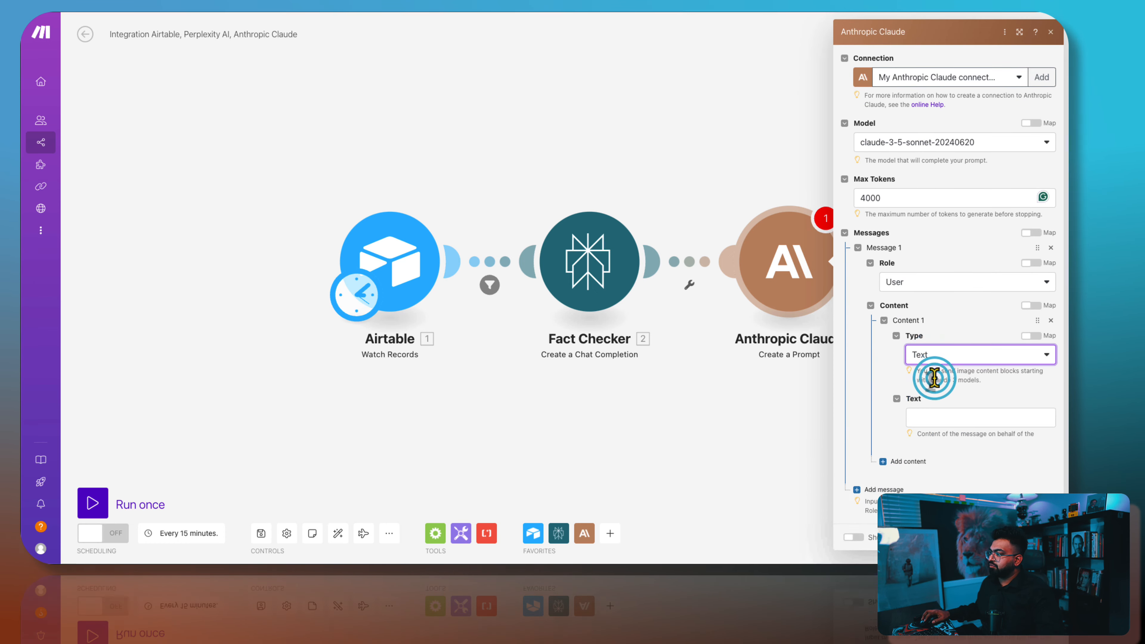
click(910, 414)
key(super+Tab)
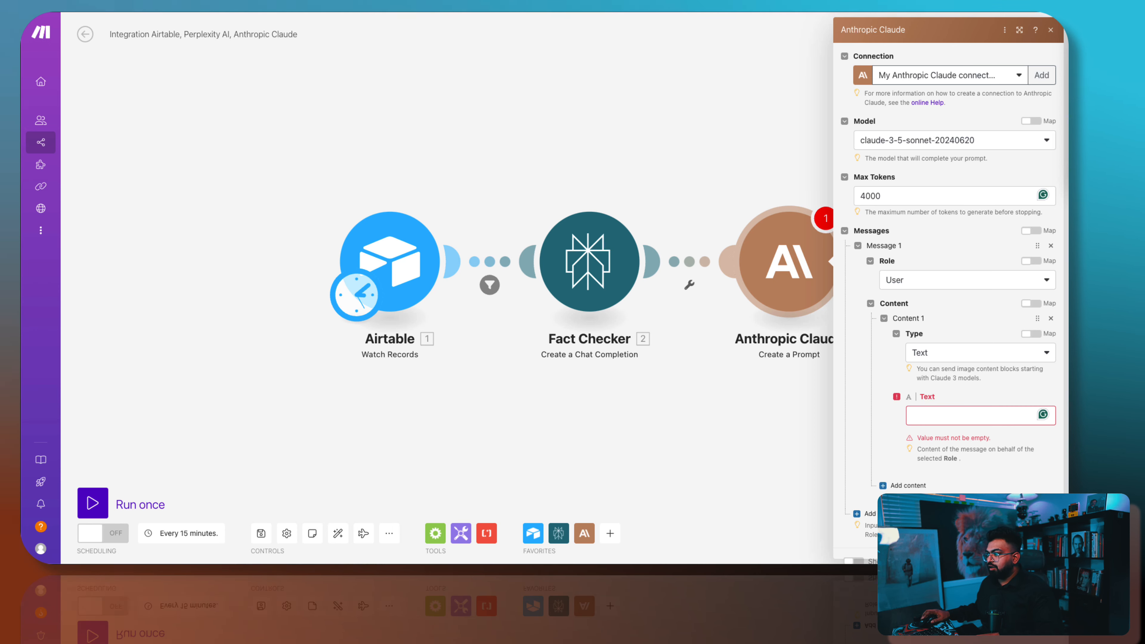
click(994, 410)
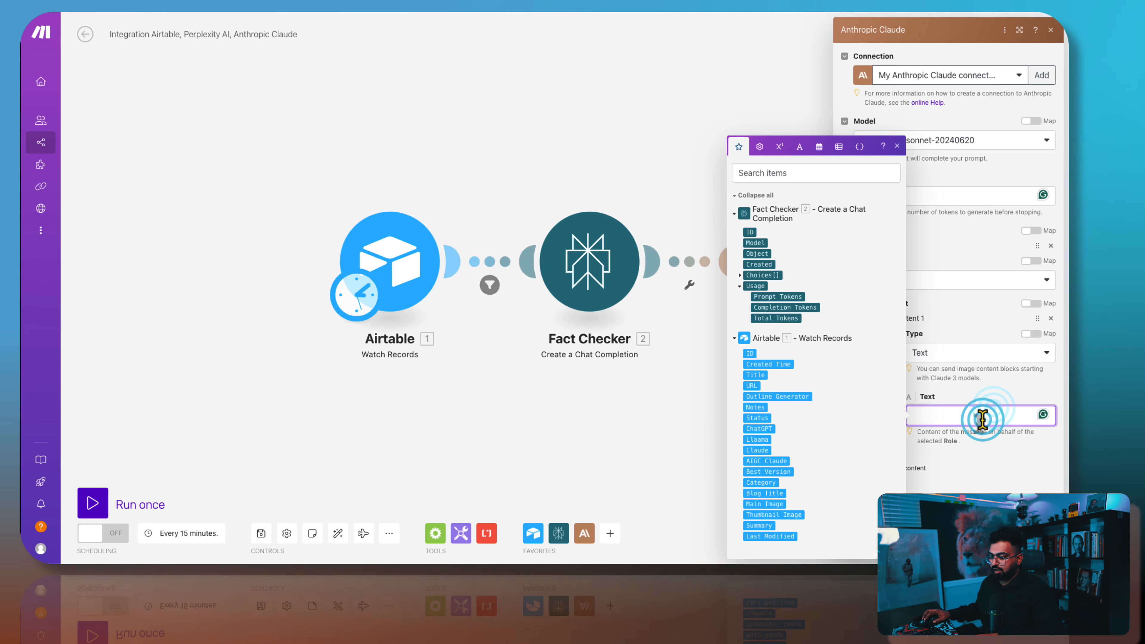
key(super+v)
click(1038, 544)
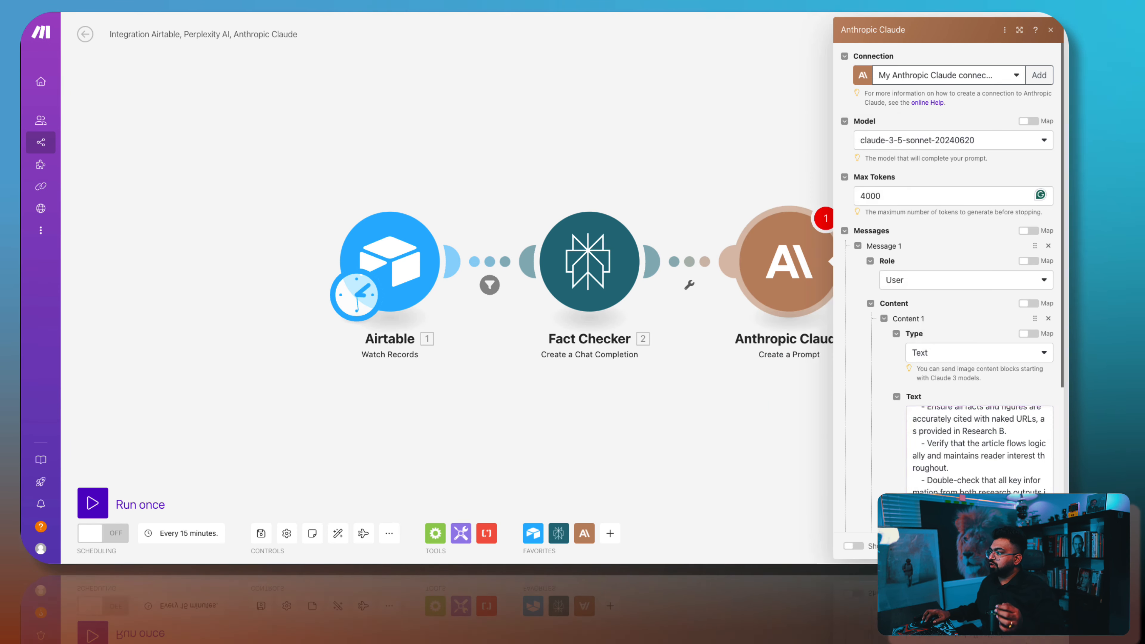
Map Airtable's Outline Generator and Fact Checker's Choices > Message > Content into the prompt.
click(765, 271)
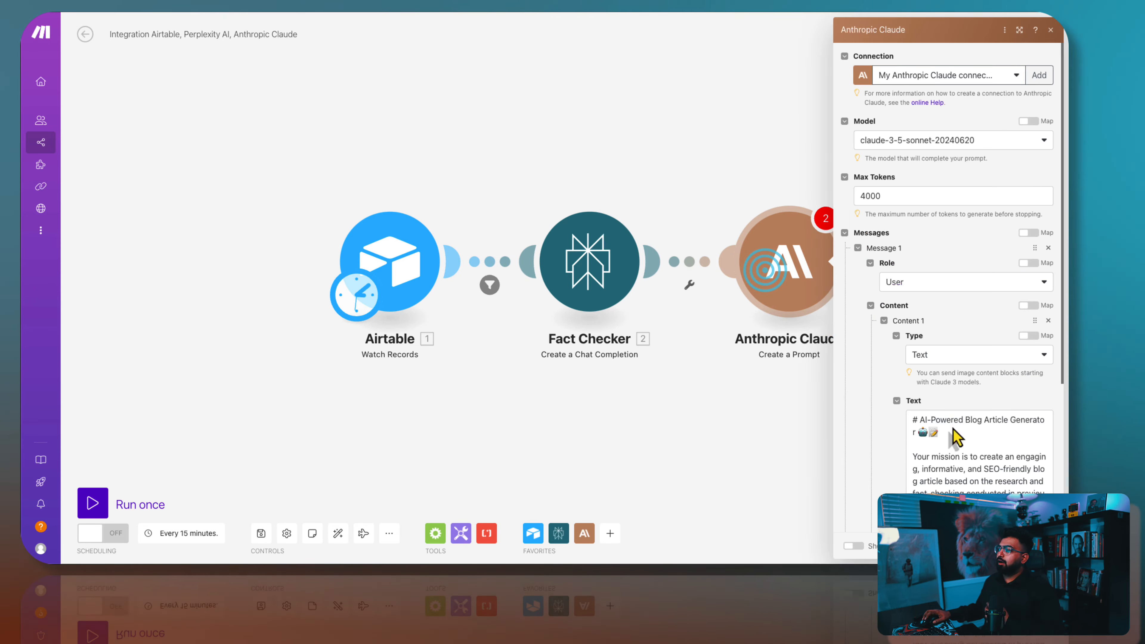
scroll(952, 429, down, 5)
scroll(952, 427, up, 2)
scroll(953, 428, up, 3)
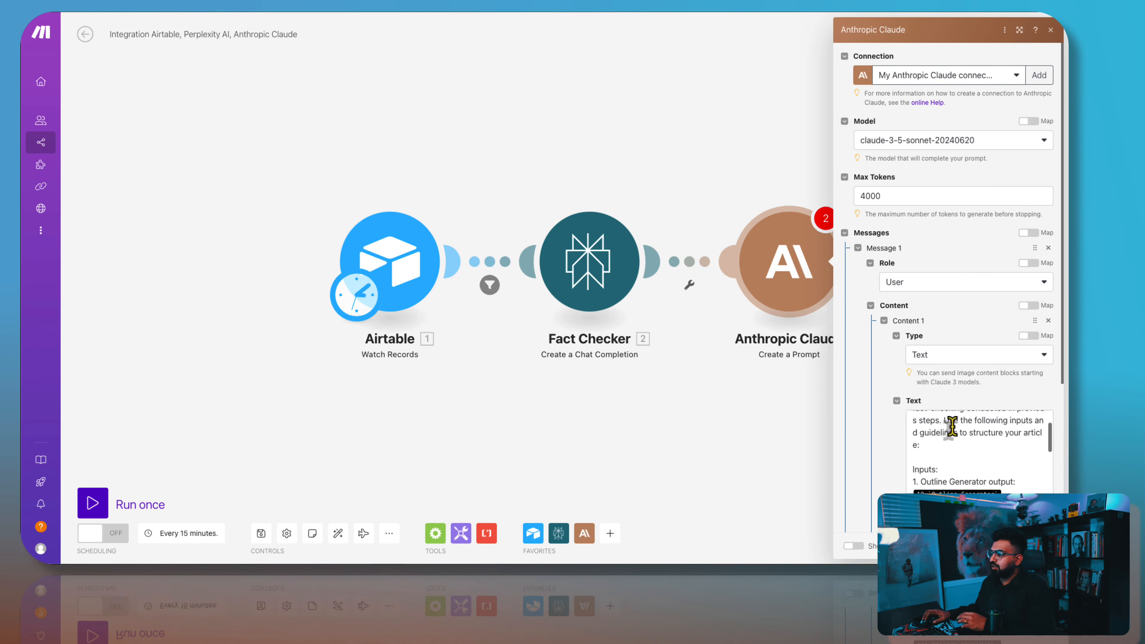
scroll(951, 426, down, 1)
click(1006, 474)
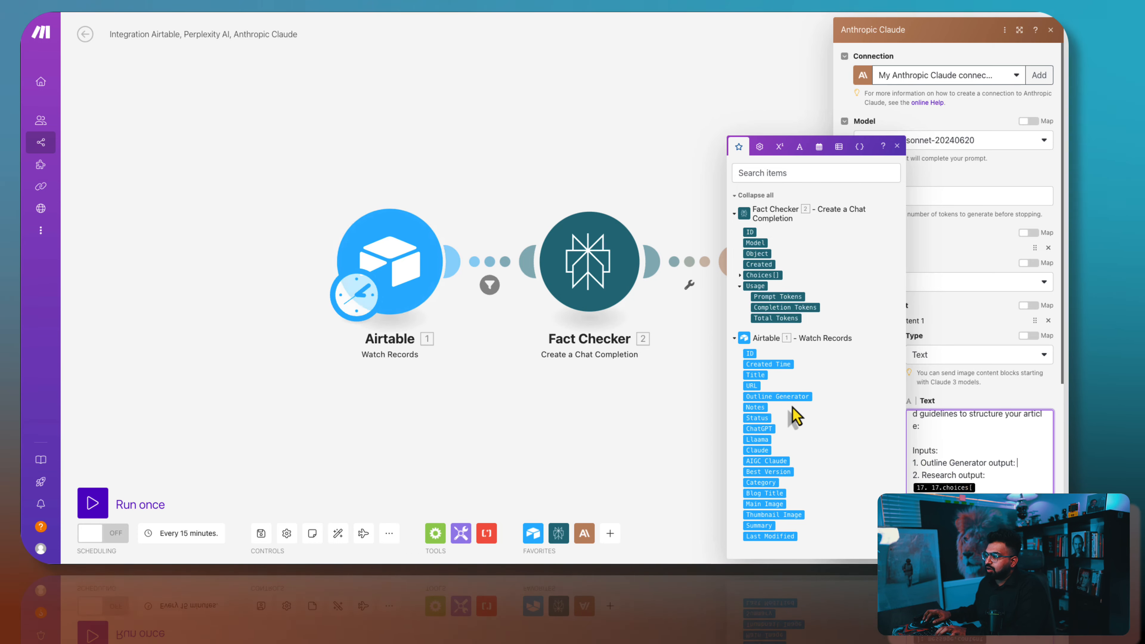
click(776, 396)
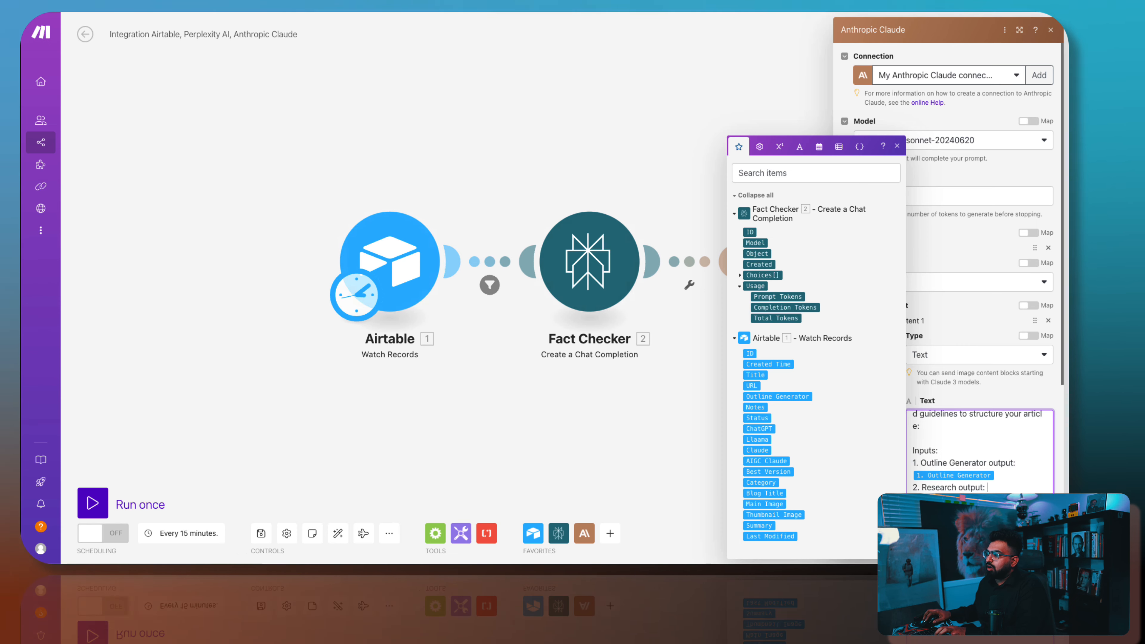
click(738, 276)
click(748, 265)
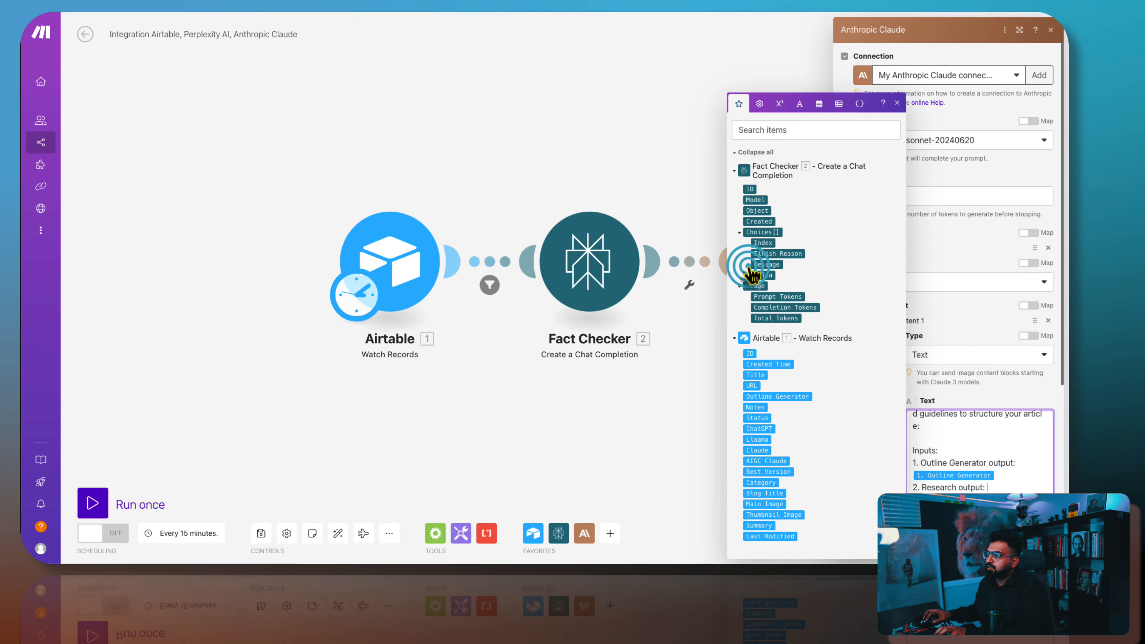
click(768, 255)
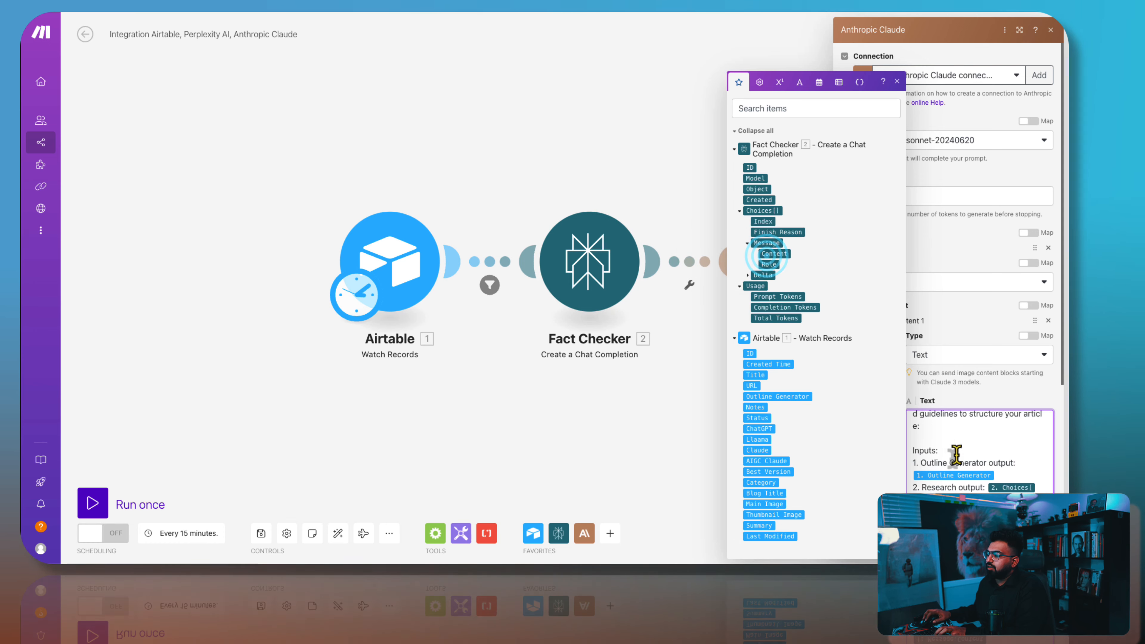
Review the full prompt, select all its text for copying, and close Claude's settings.
scroll(978, 455, down, 6)
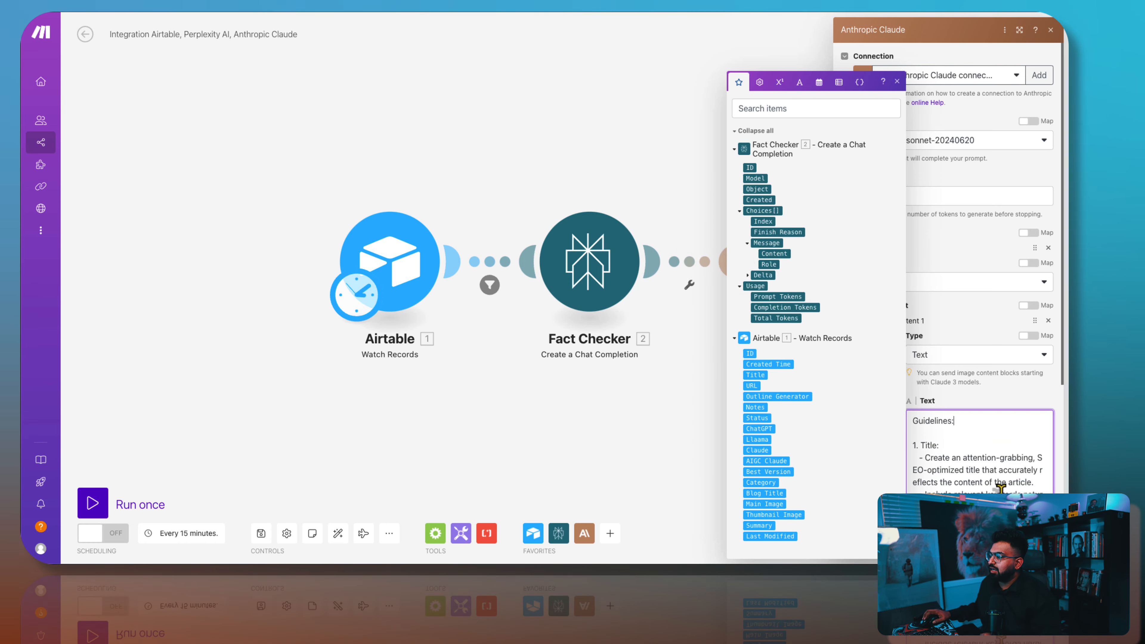
scroll(989, 474, down, 1)
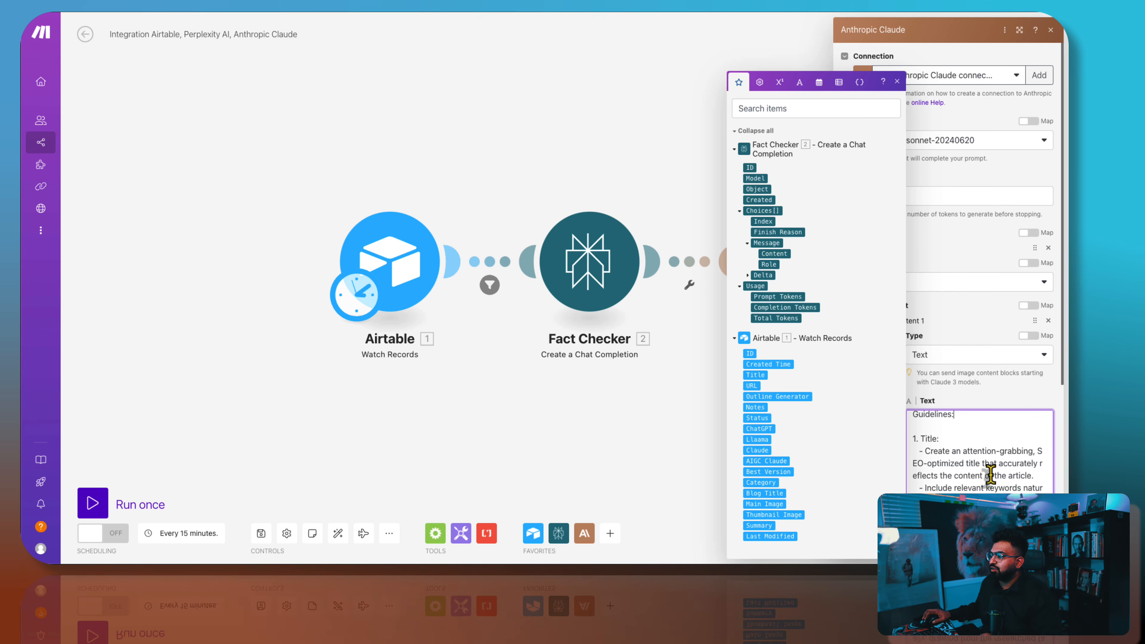
scroll(951, 471, down, 2)
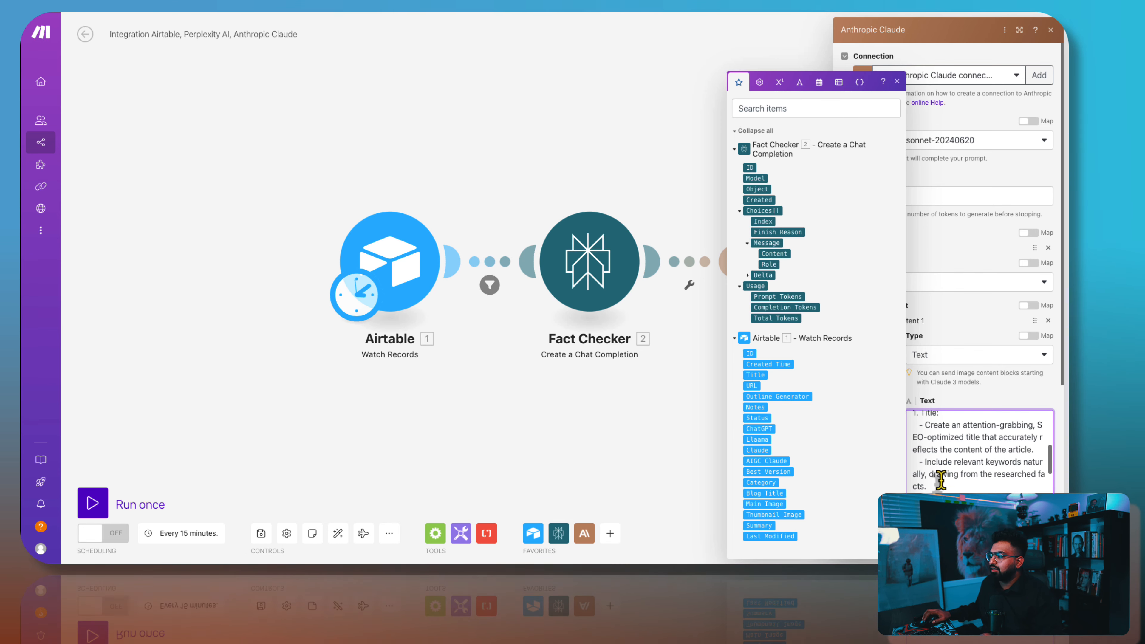
scroll(946, 478, down, 5)
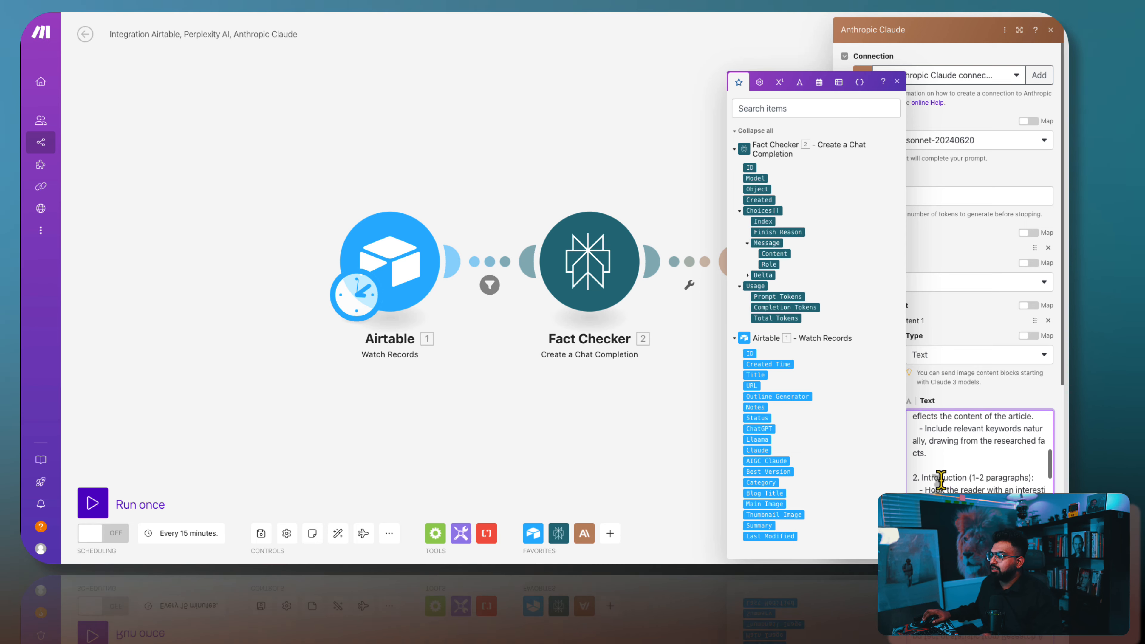
scroll(963, 489, down, 8)
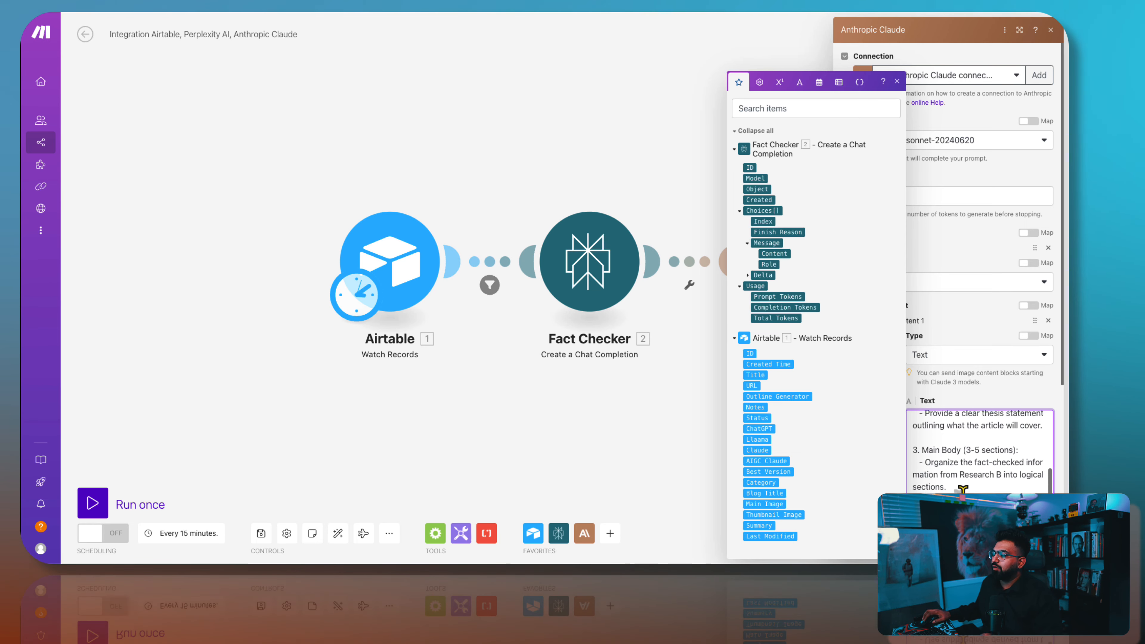
scroll(962, 489, down, 8)
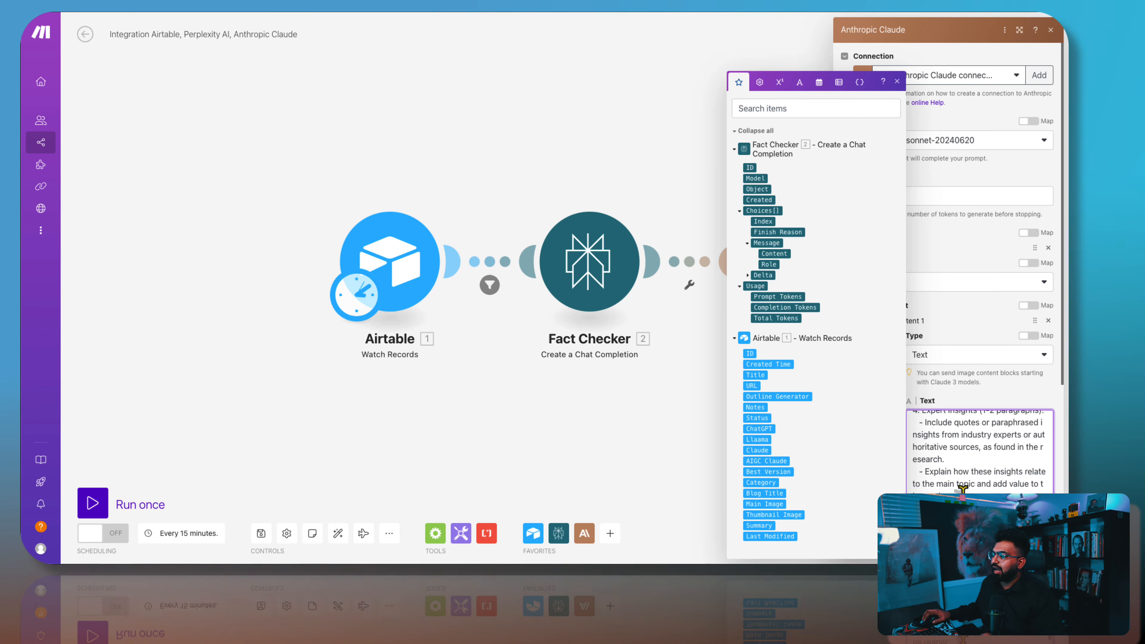
scroll(963, 489, down, 8)
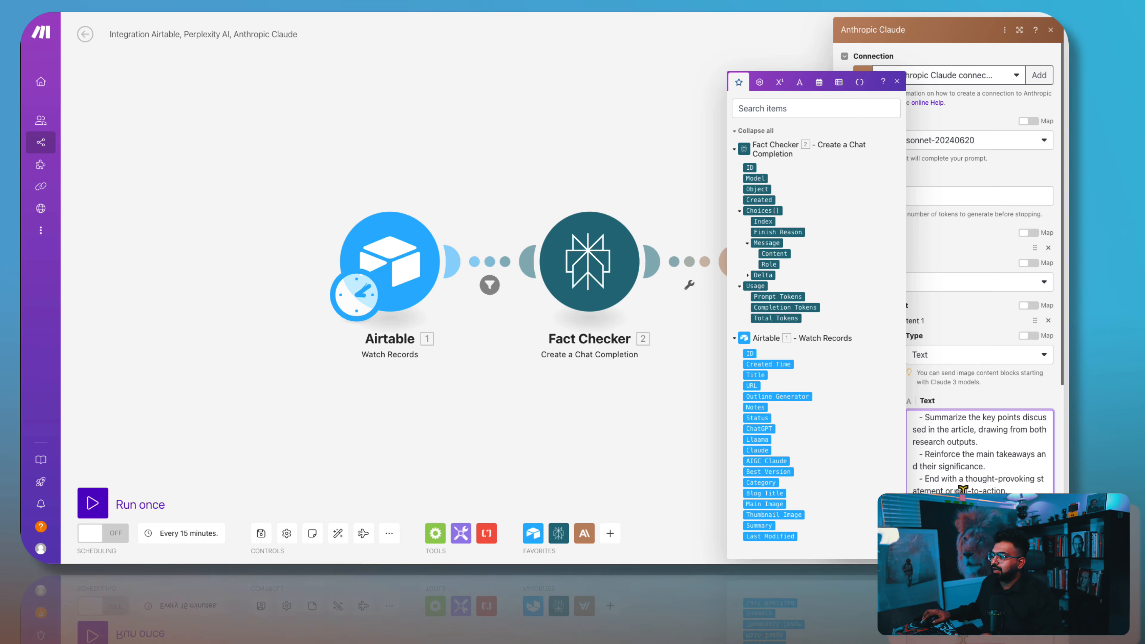
scroll(962, 489, down, 8)
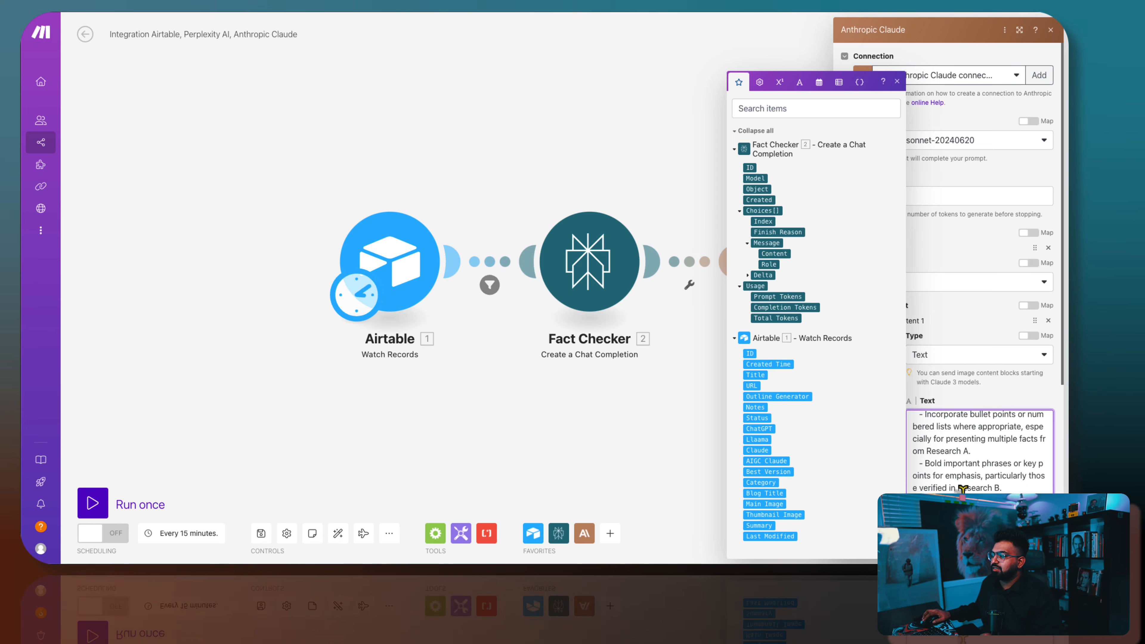
scroll(963, 489, down, 6)
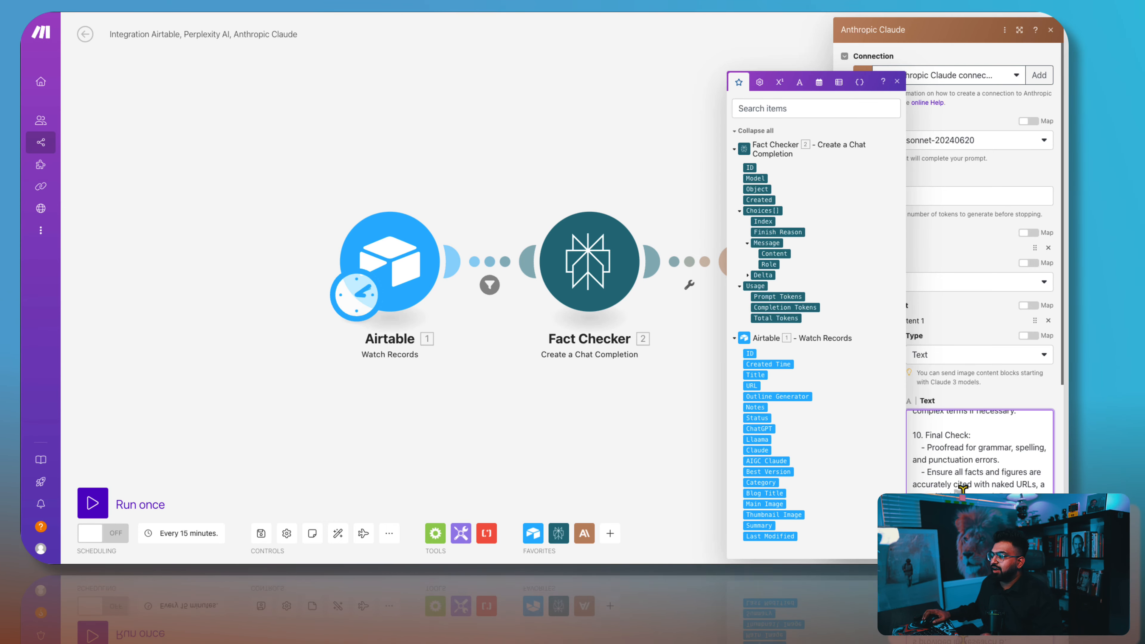
scroll(975, 489, down, 5)
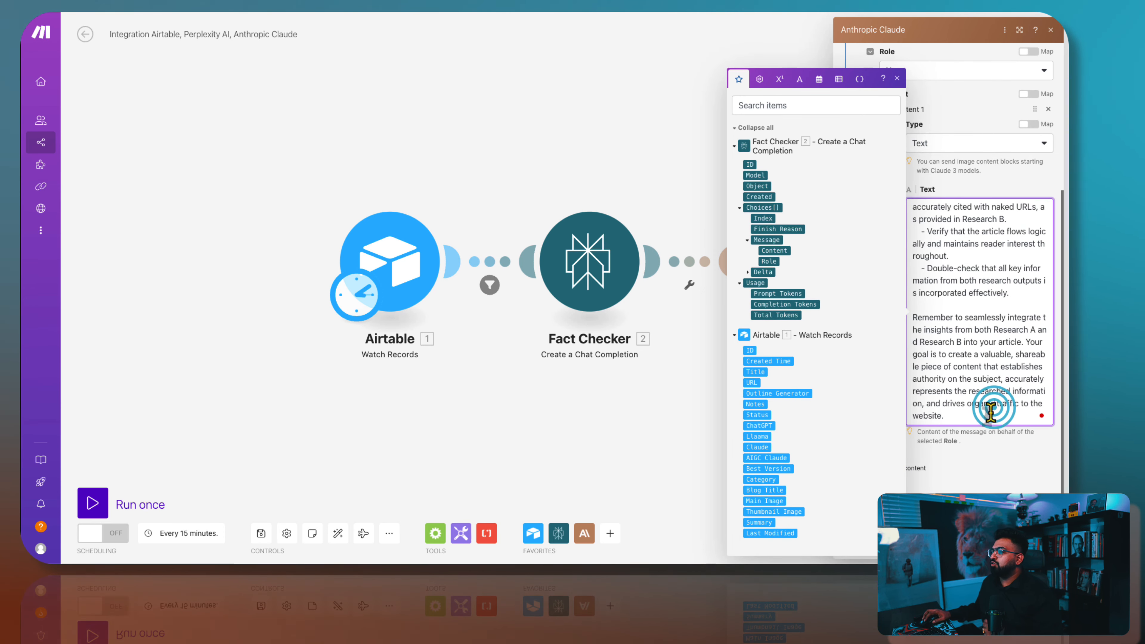
key(super+a)
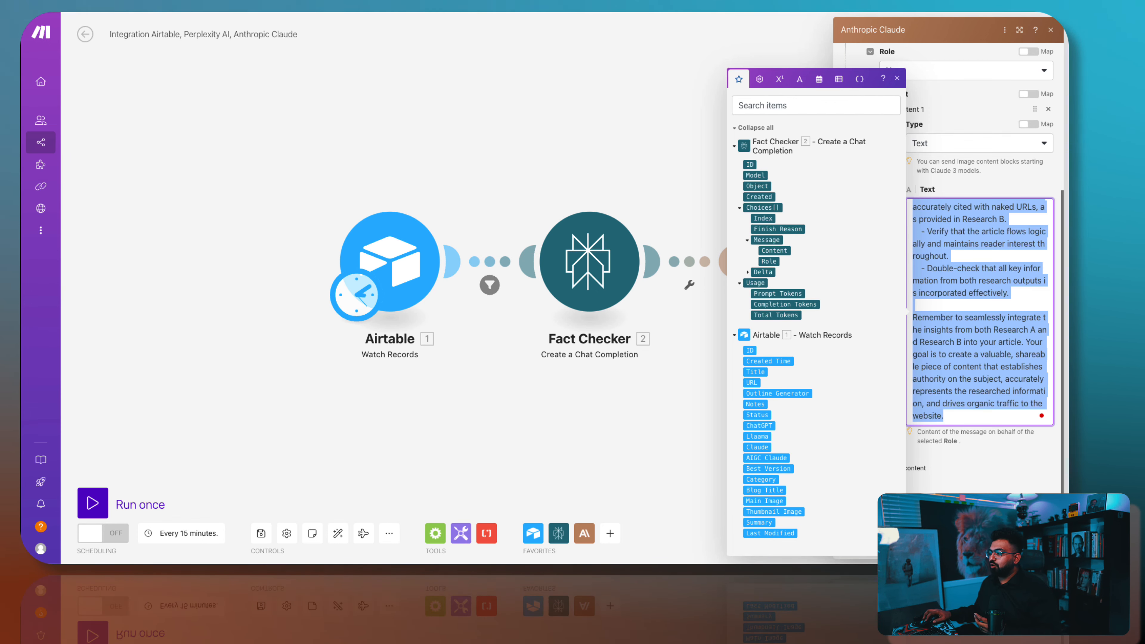
key(Escape)
key(Escape)
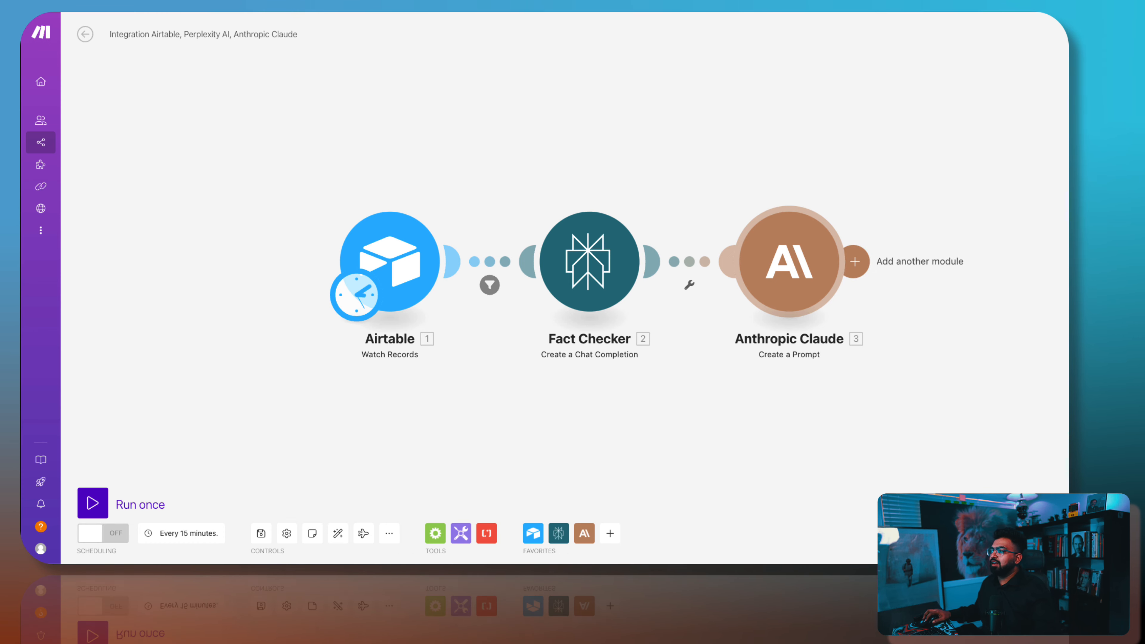
Add a Perplexity AI Create a Chat Completion module after Claude with the copied blog-article prompt.
right_click(581, 291)
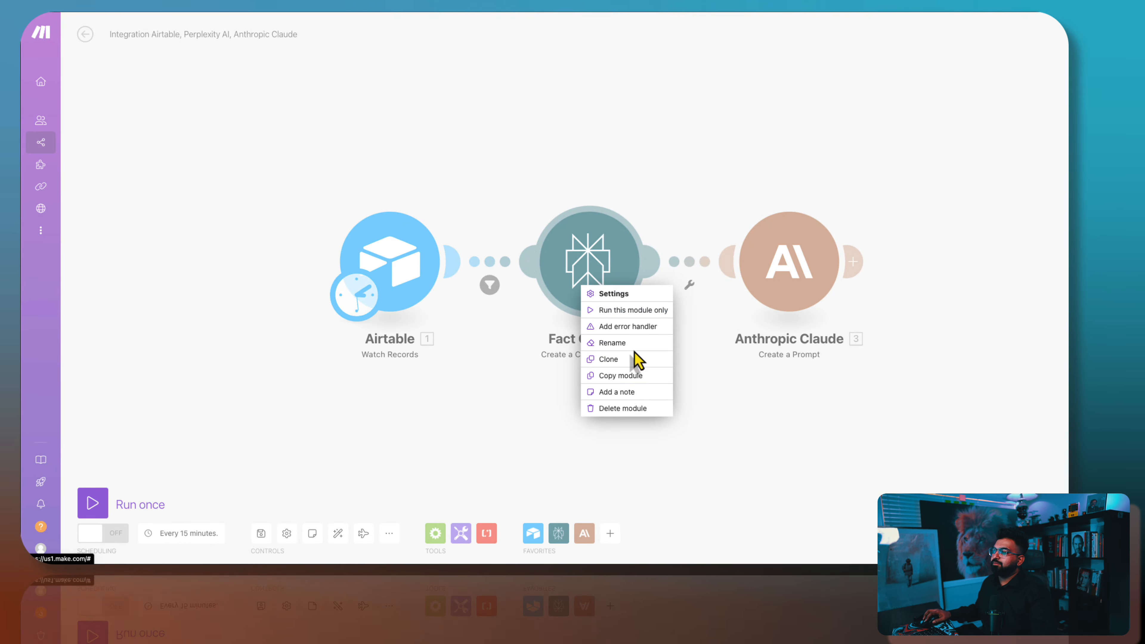
click(946, 289)
click(851, 263)
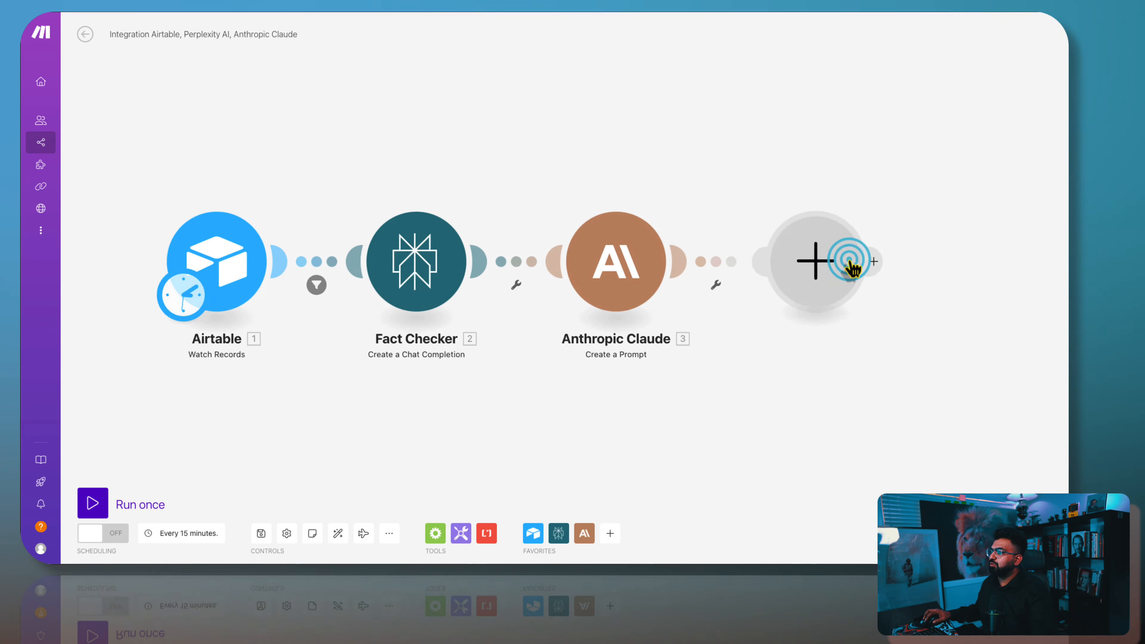
click(902, 204)
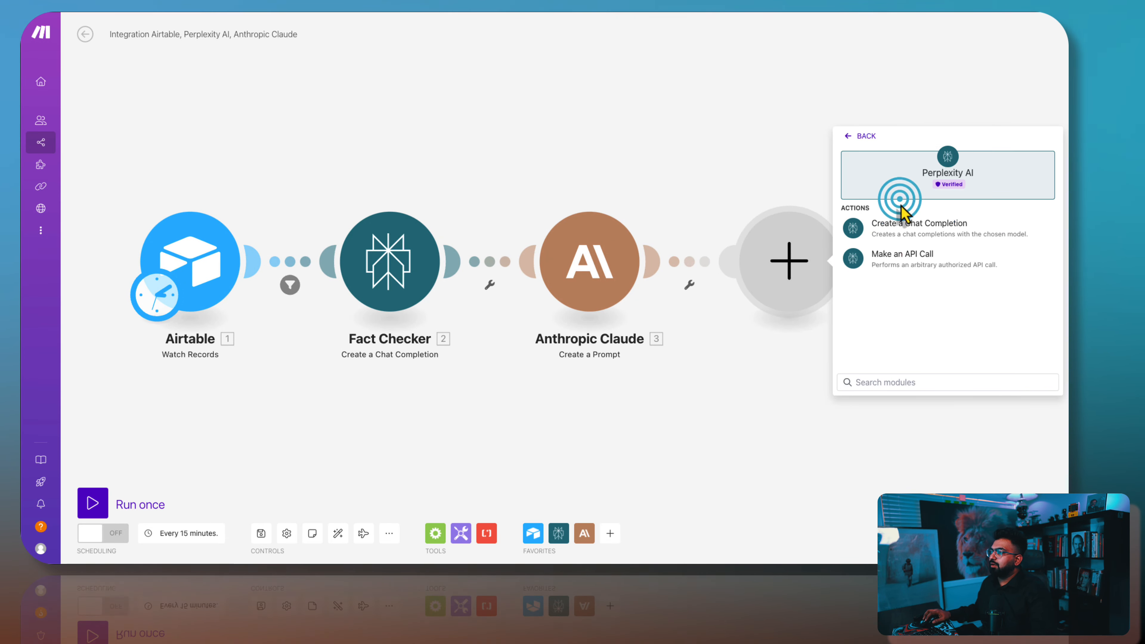
click(909, 239)
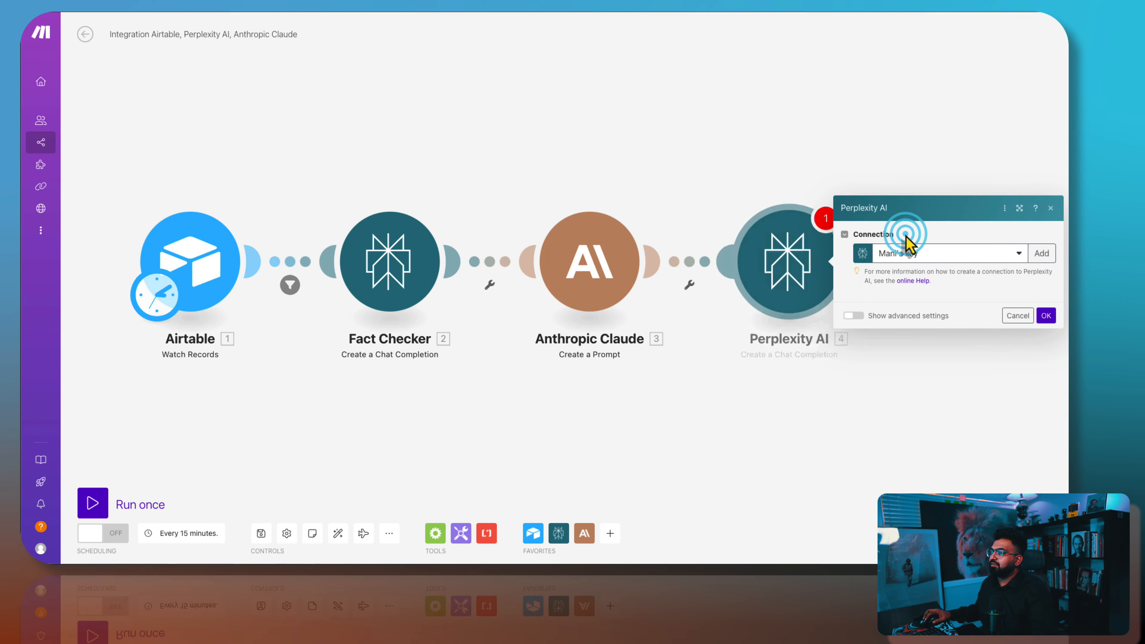
click(883, 276)
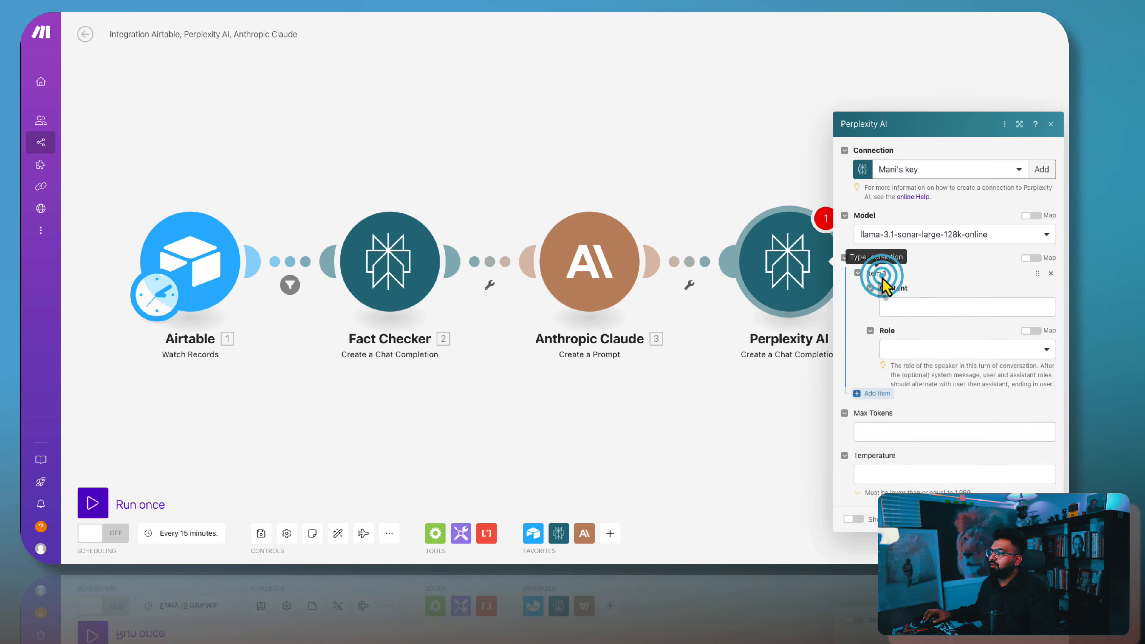
click(889, 237)
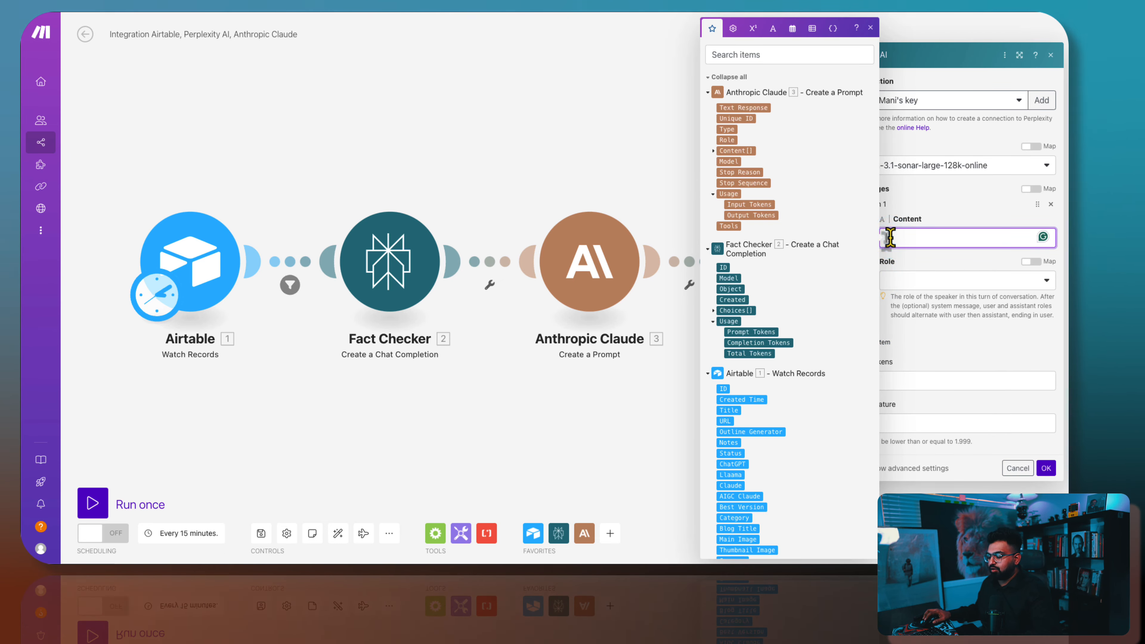
key(ctrl+v)
scroll(988, 377, up, 15)
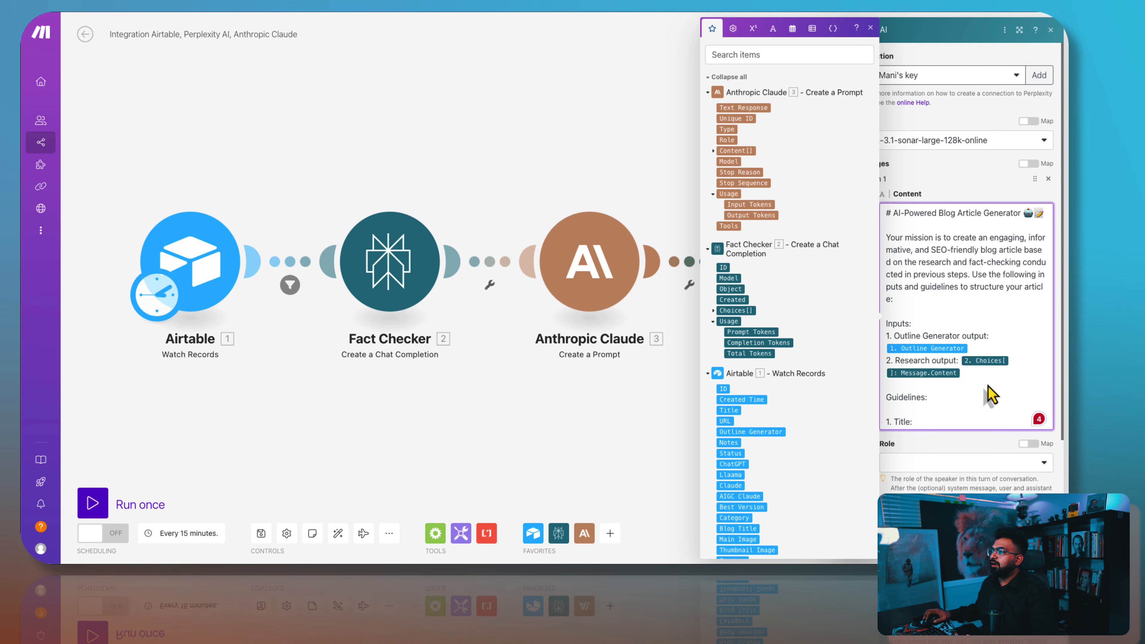
Set the Perplexity message role to User and the model to llama-3.1-70b-instruct.
click(974, 464)
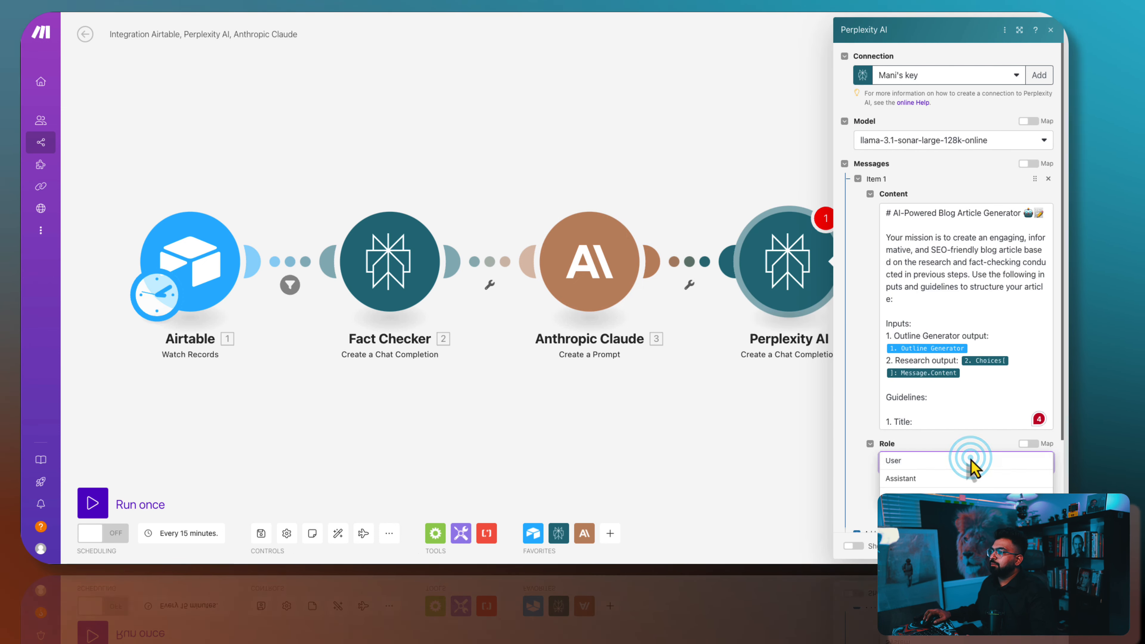
click(951, 461)
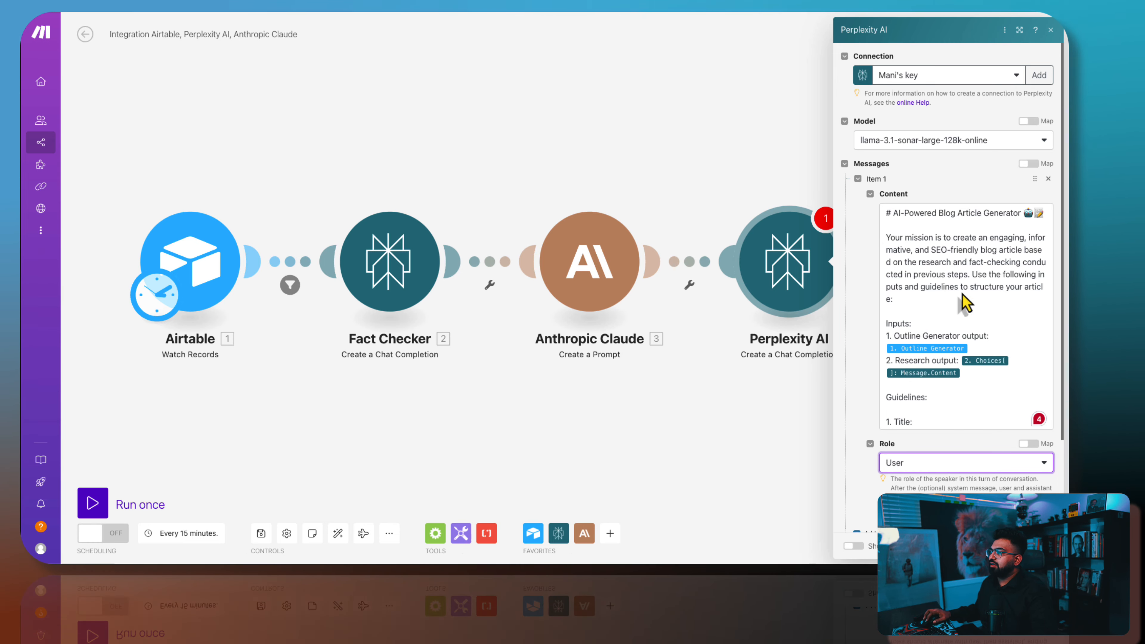
click(969, 143)
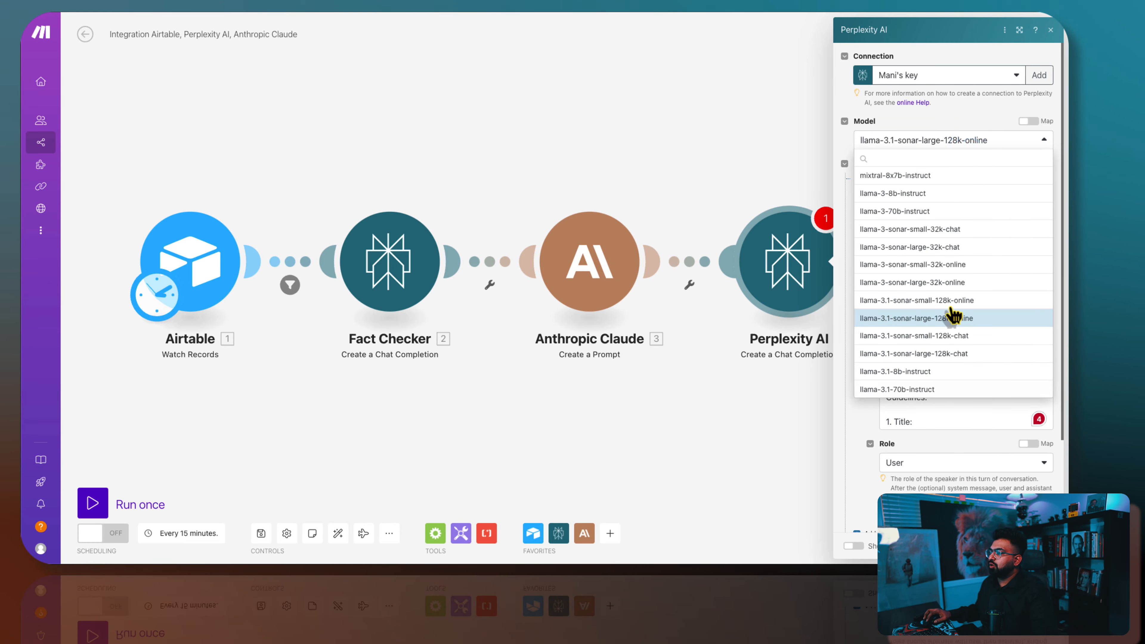
click(941, 390)
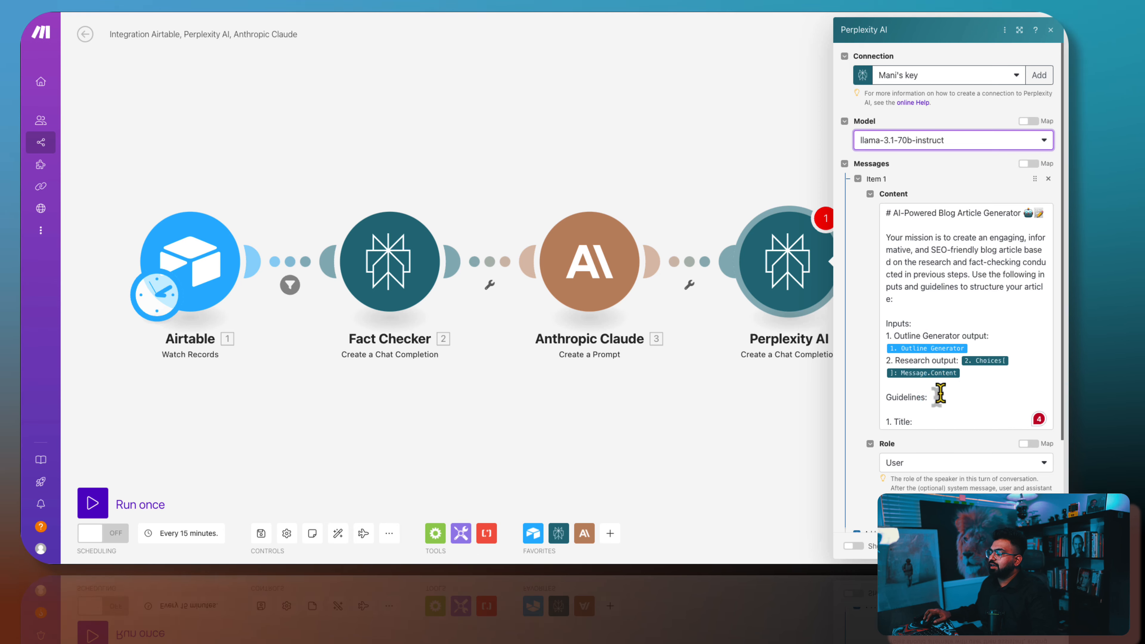
click(1039, 545)
click(922, 397)
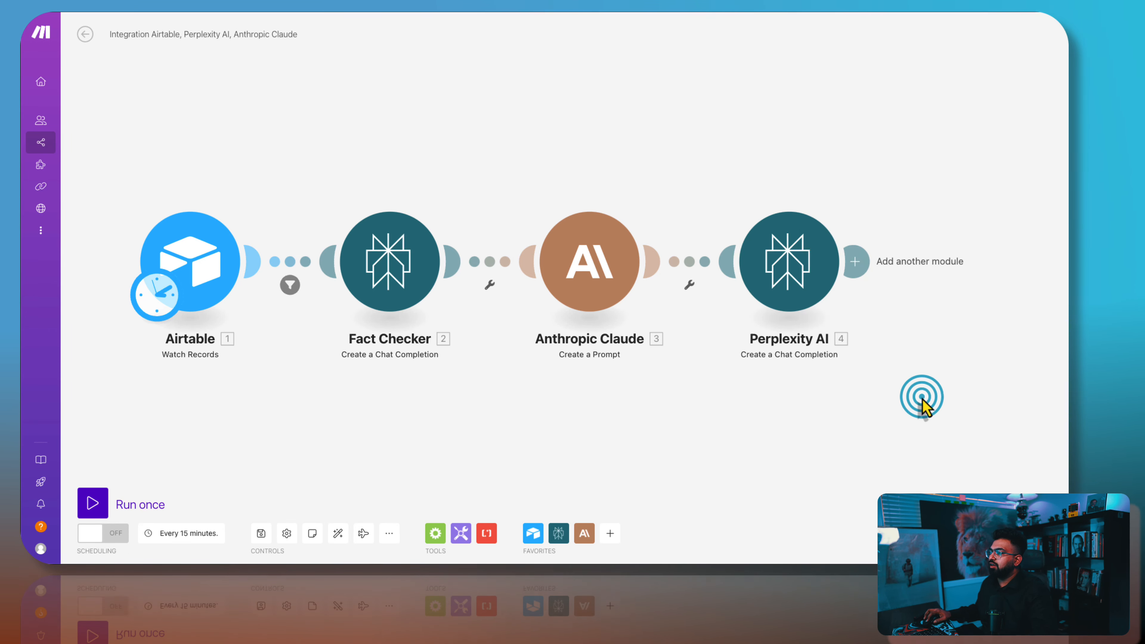
click(663, 251)
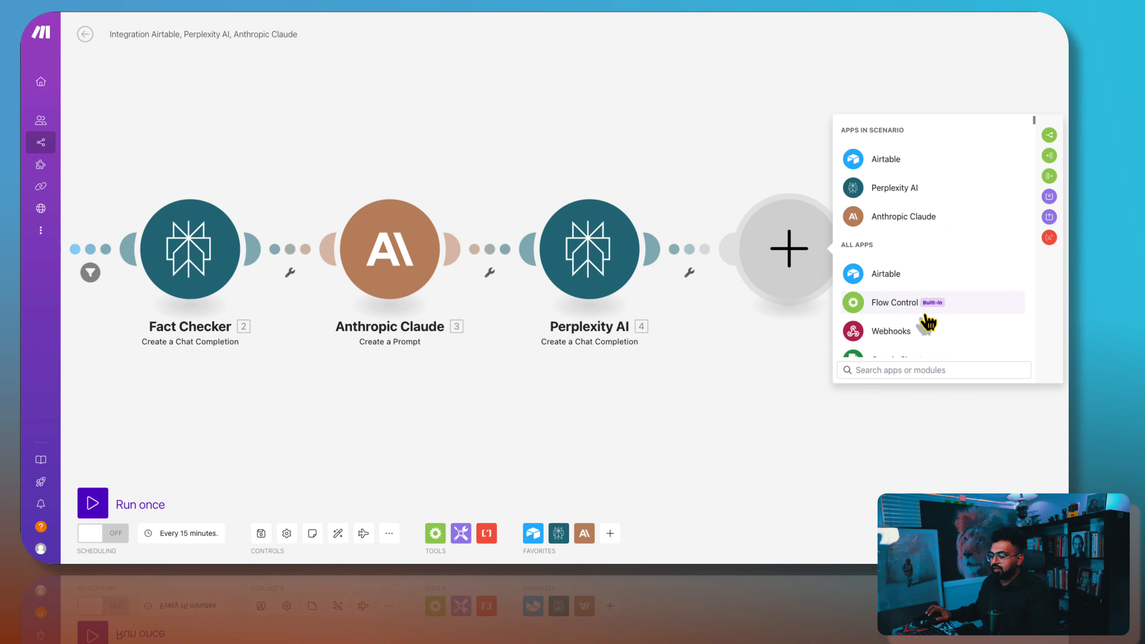
Search 'chat' and add an OpenAI Create a Completion module after Perplexity AI.
text(chat)
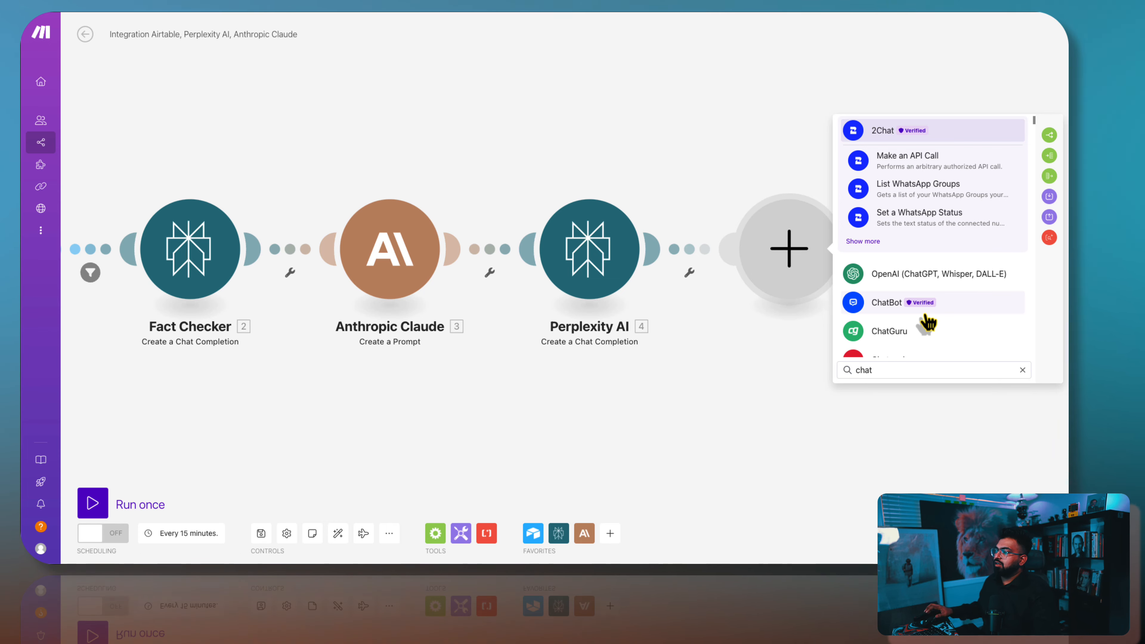
click(929, 272)
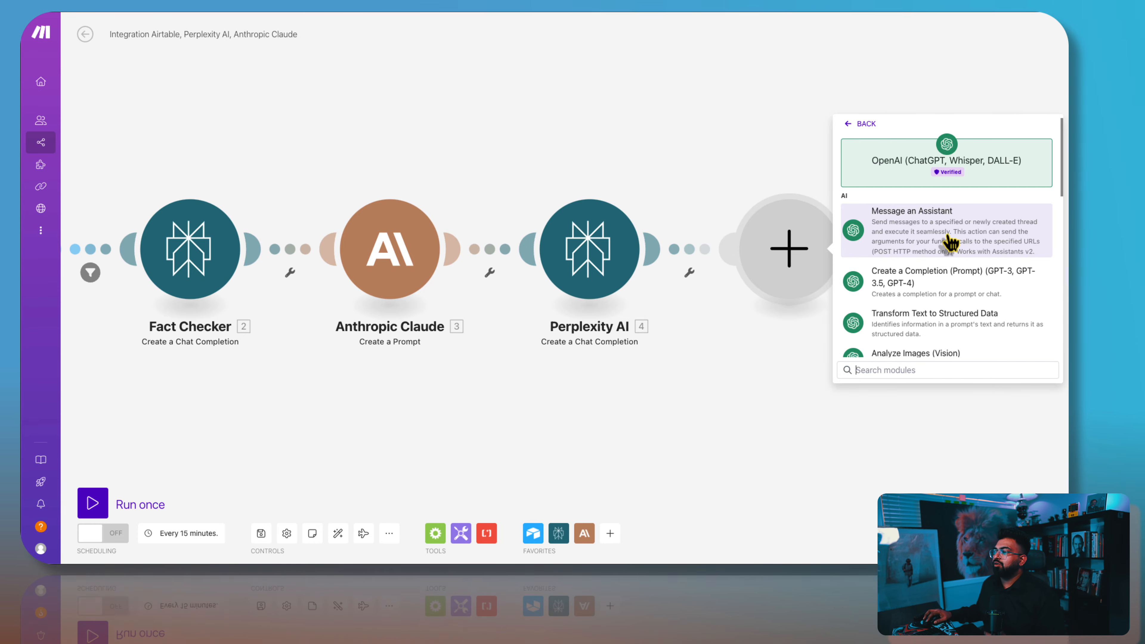
click(925, 290)
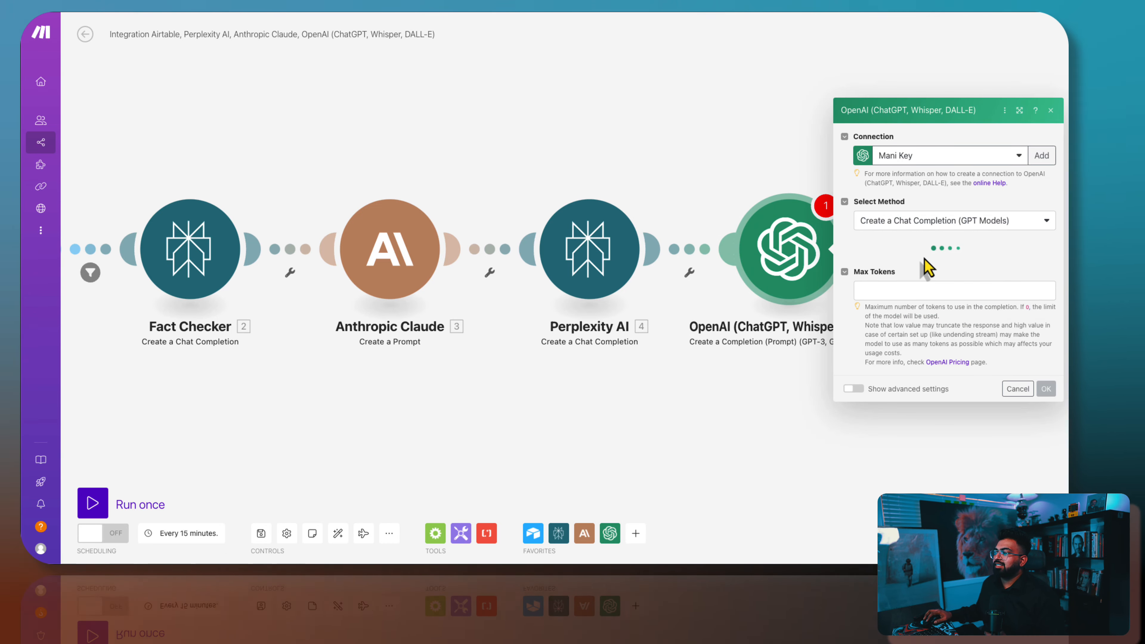
Set the OpenAI model to gpt-4o and add a User message with the pasted article-writing prompt.
click(935, 230)
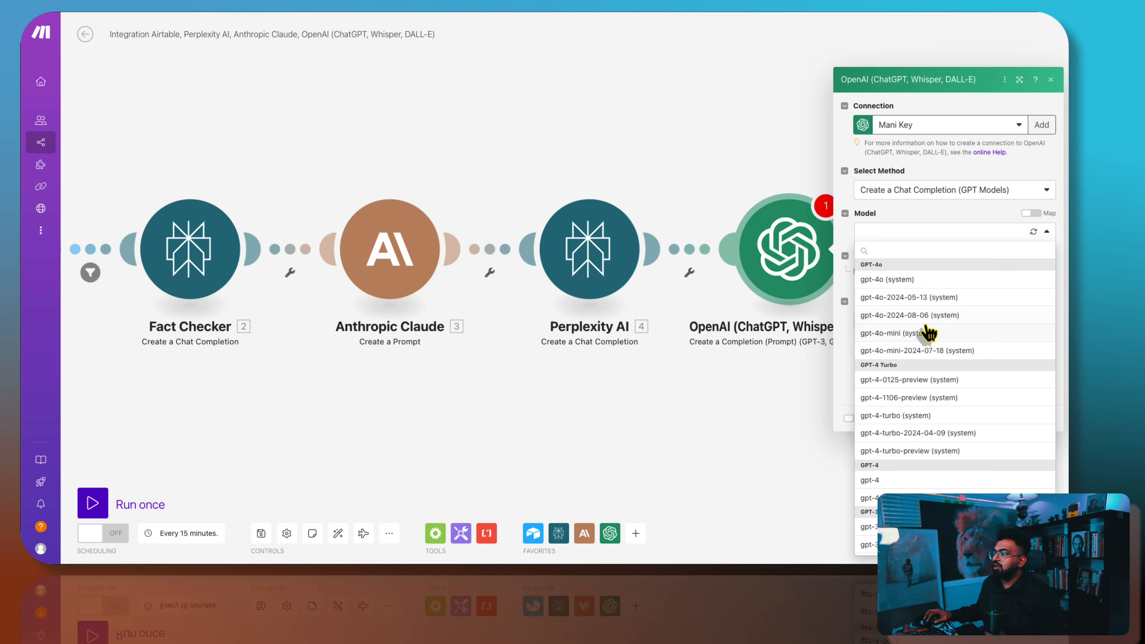
click(932, 280)
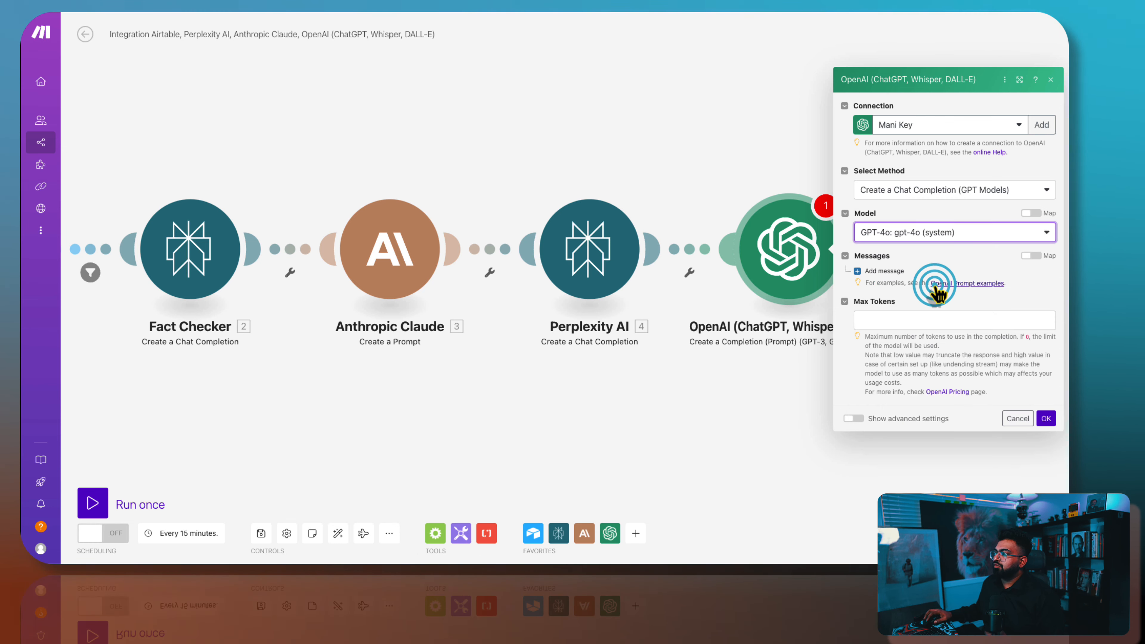
click(884, 271)
click(968, 255)
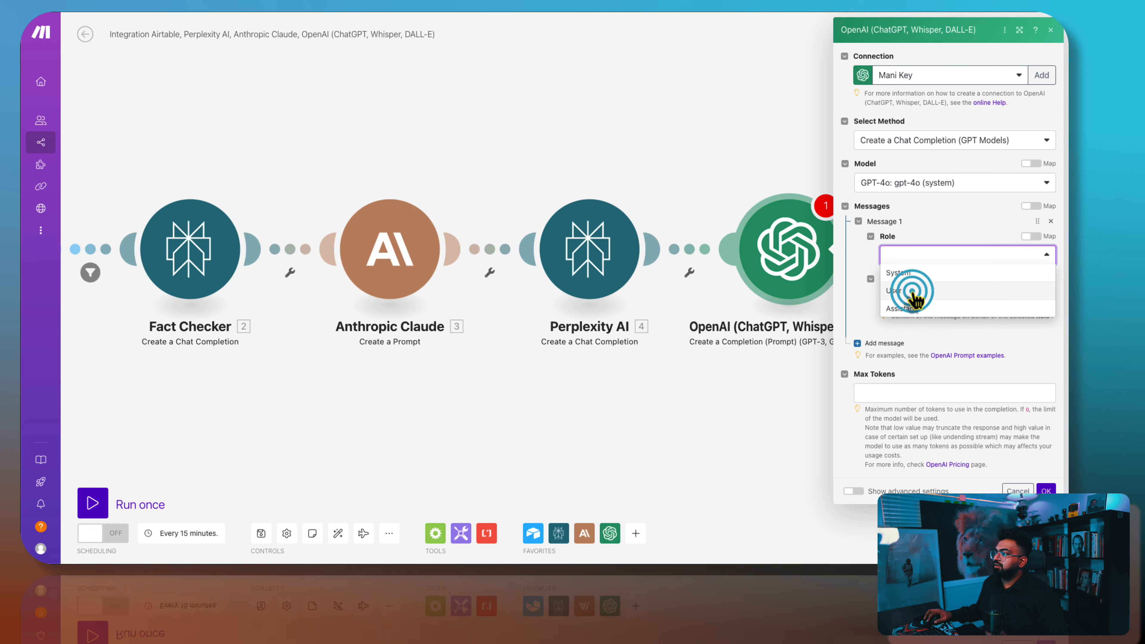
click(915, 293)
click(910, 297)
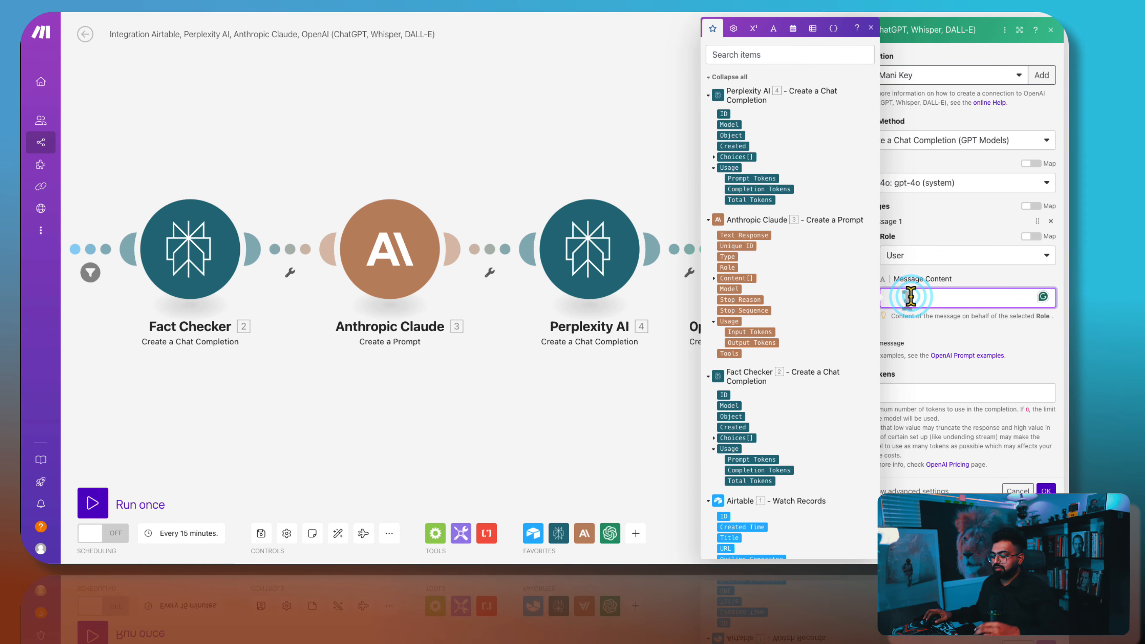
key(ctrl+v)
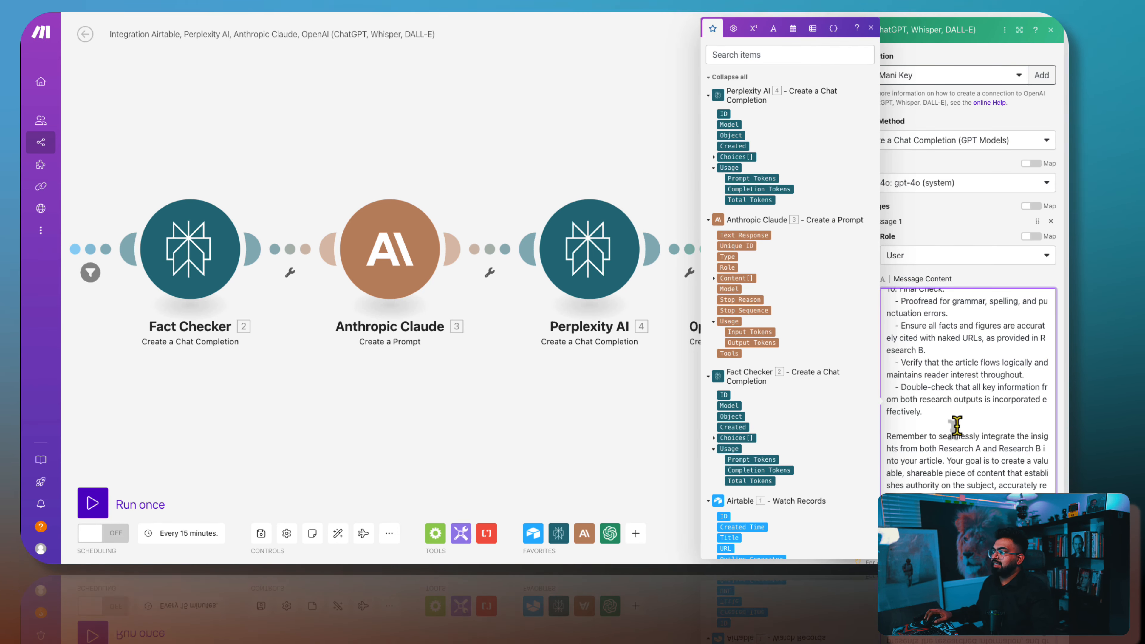
Review the prompt, leave Max Tokens at 0, and save the OpenAI module.
scroll(956, 425, up, 10)
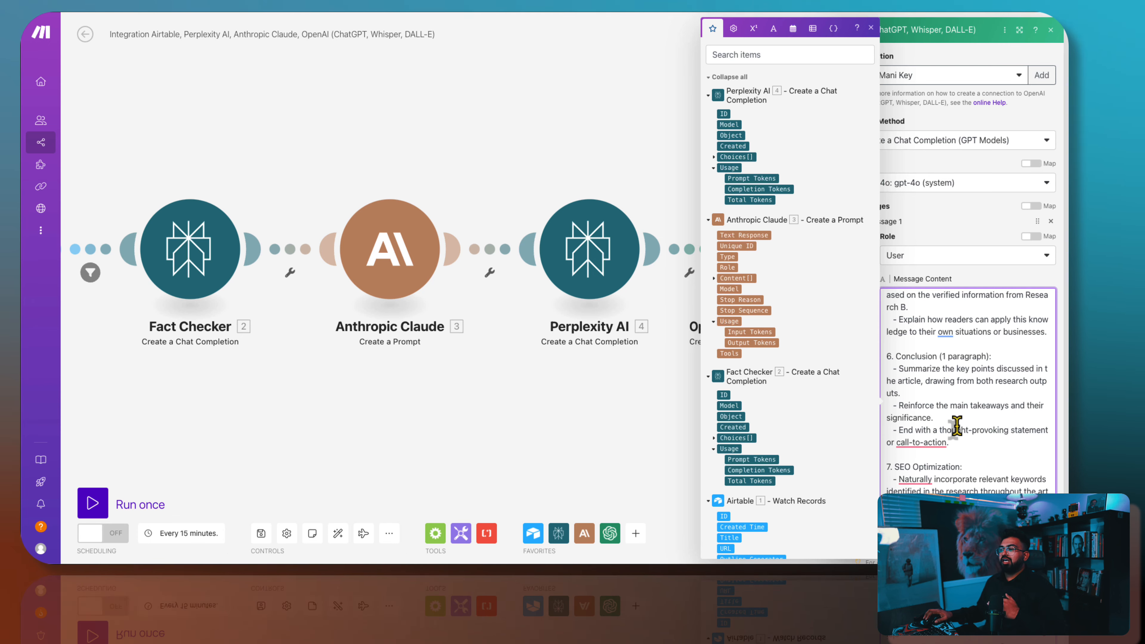
scroll(956, 425, up, 8)
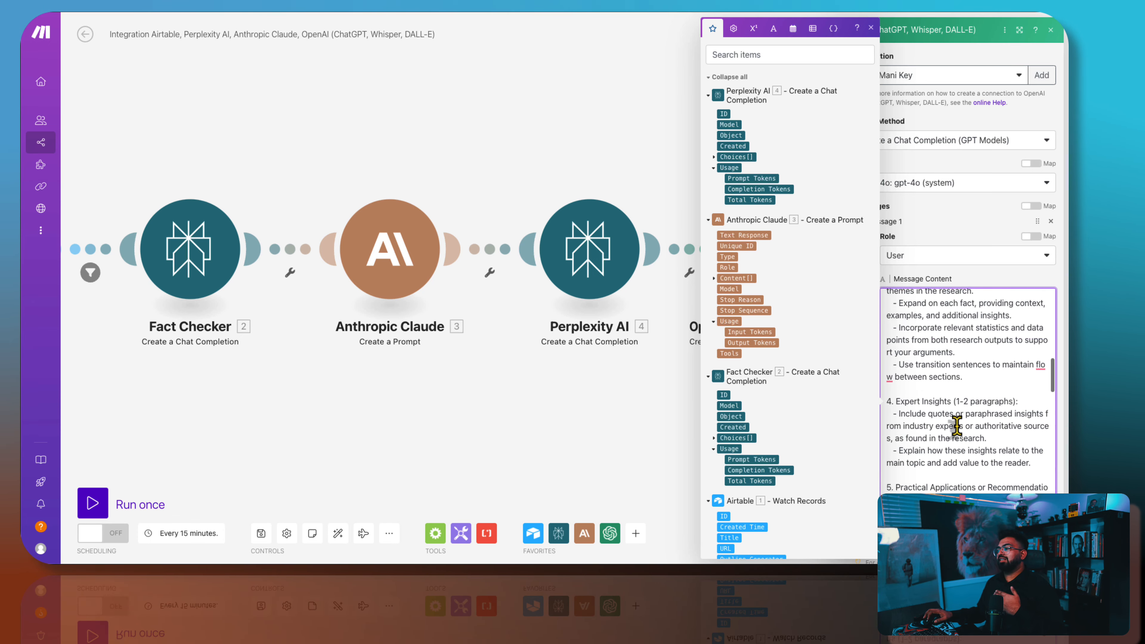
scroll(956, 425, up, 8)
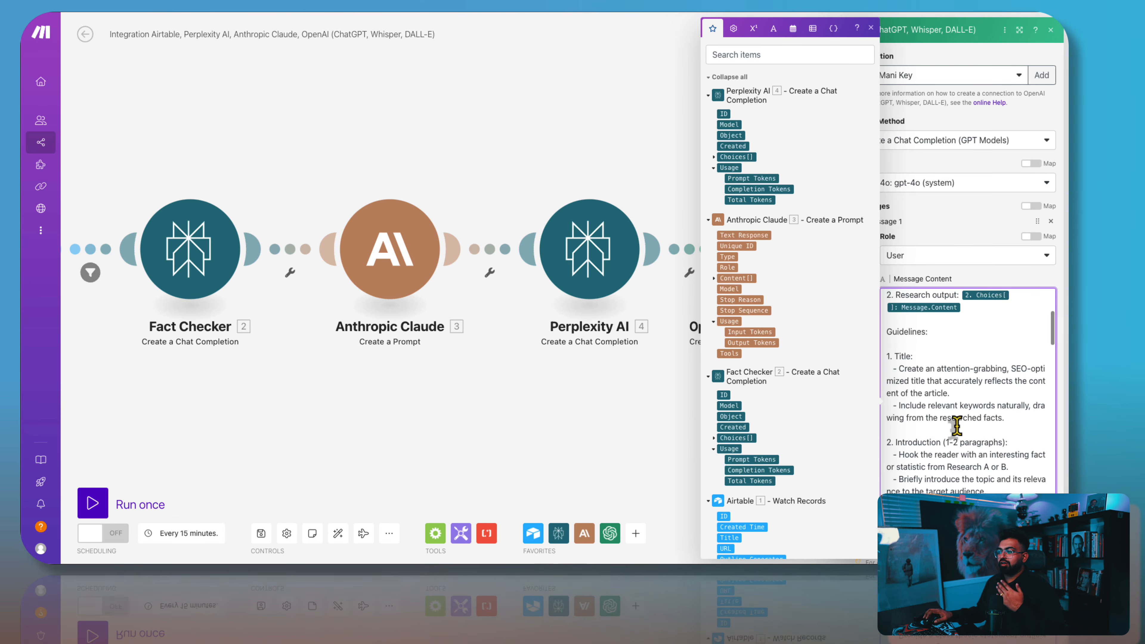
scroll(956, 425, down, 3)
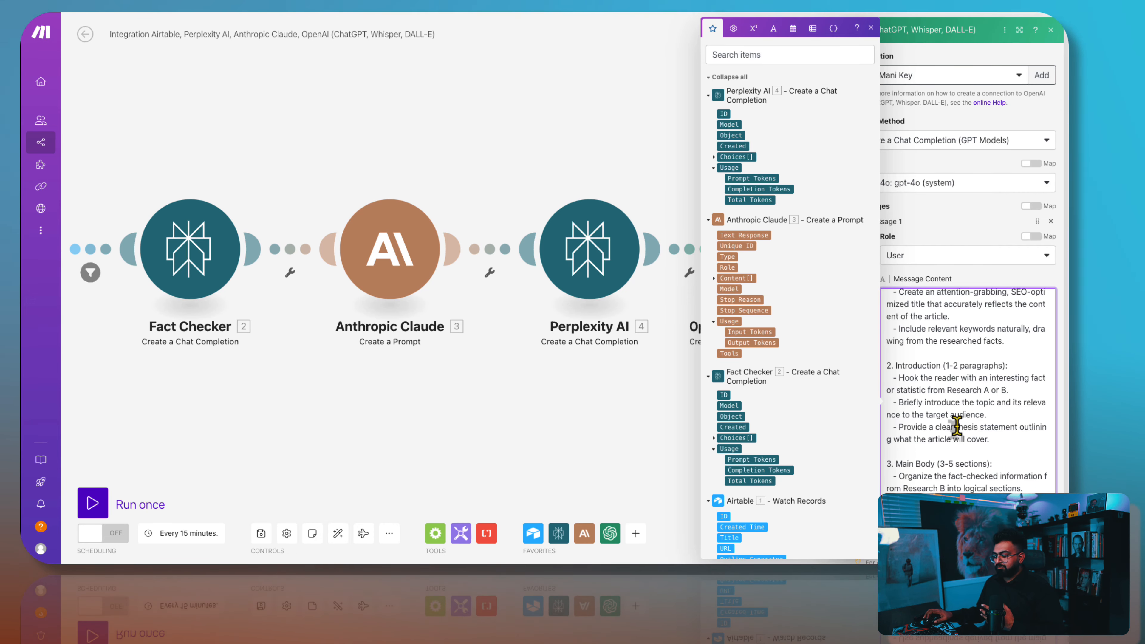
scroll(956, 425, down, 1)
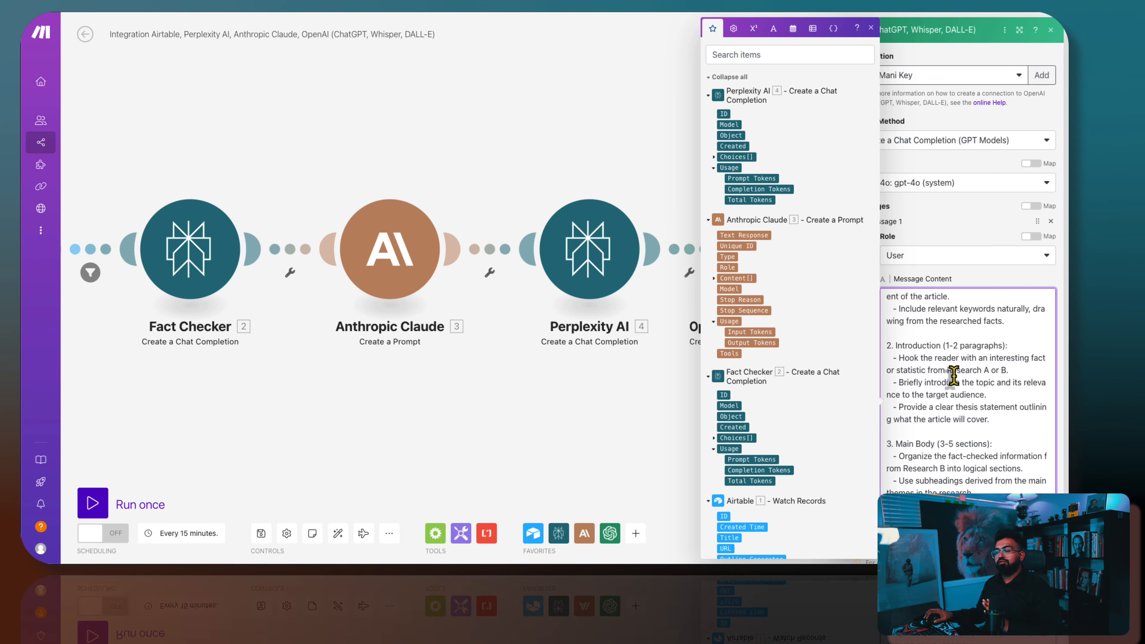
scroll(953, 375, down, 4)
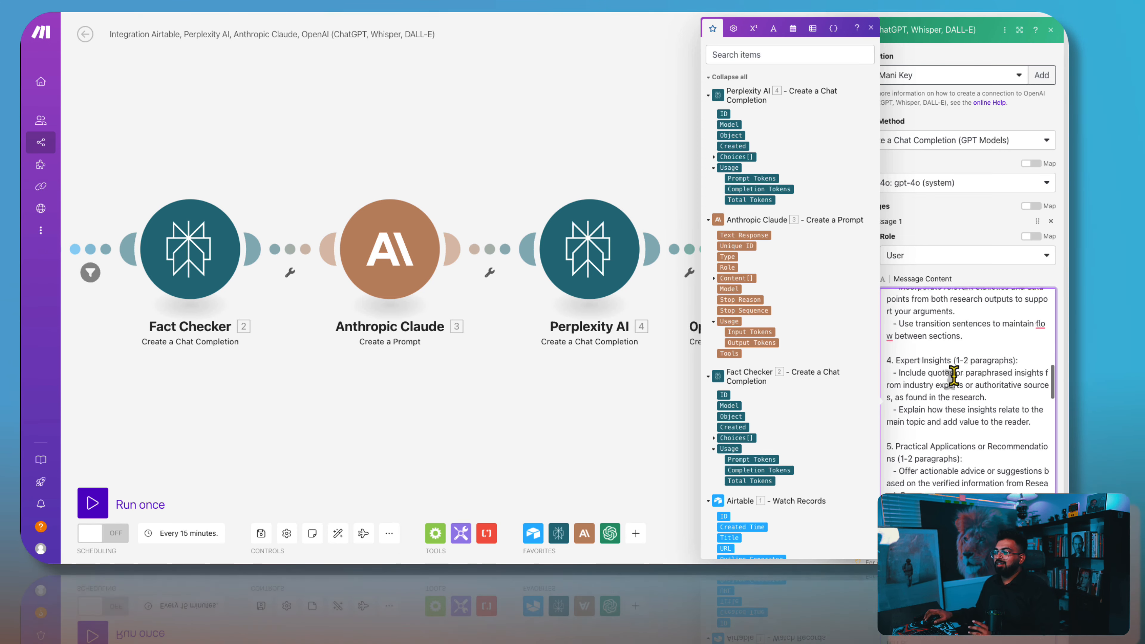
scroll(953, 376, down, 8)
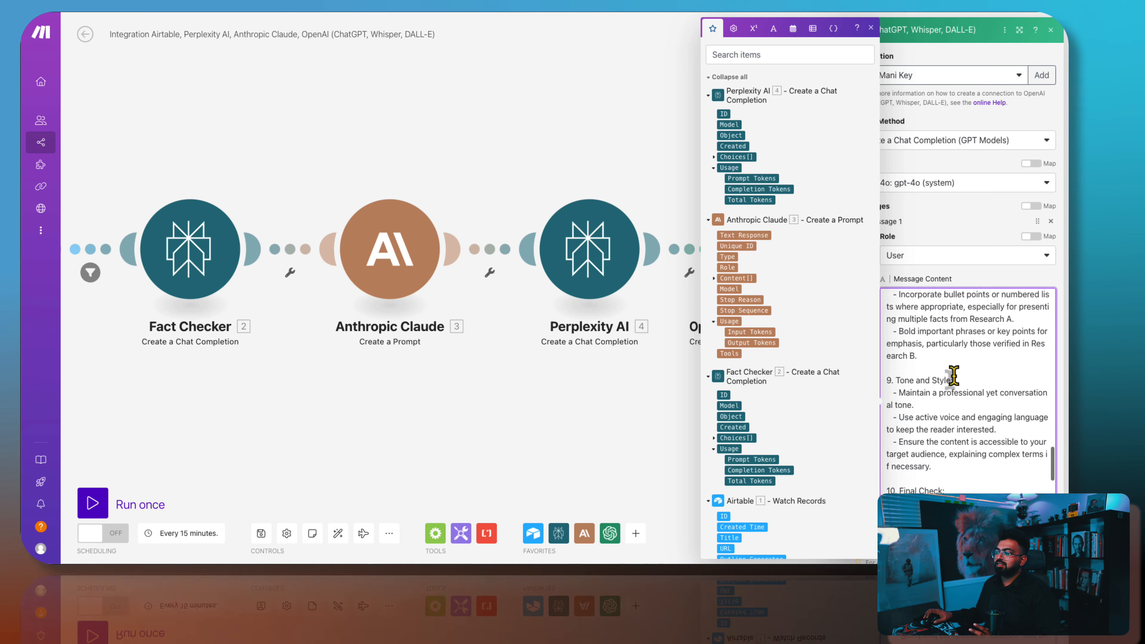
scroll(952, 376, down, 4)
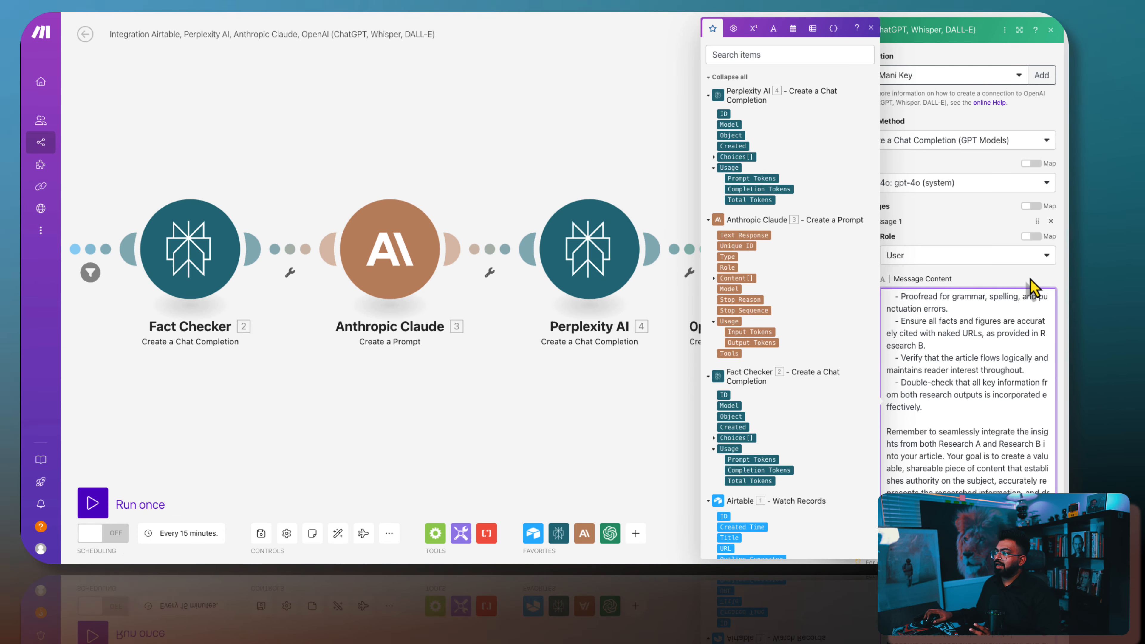
click(991, 286)
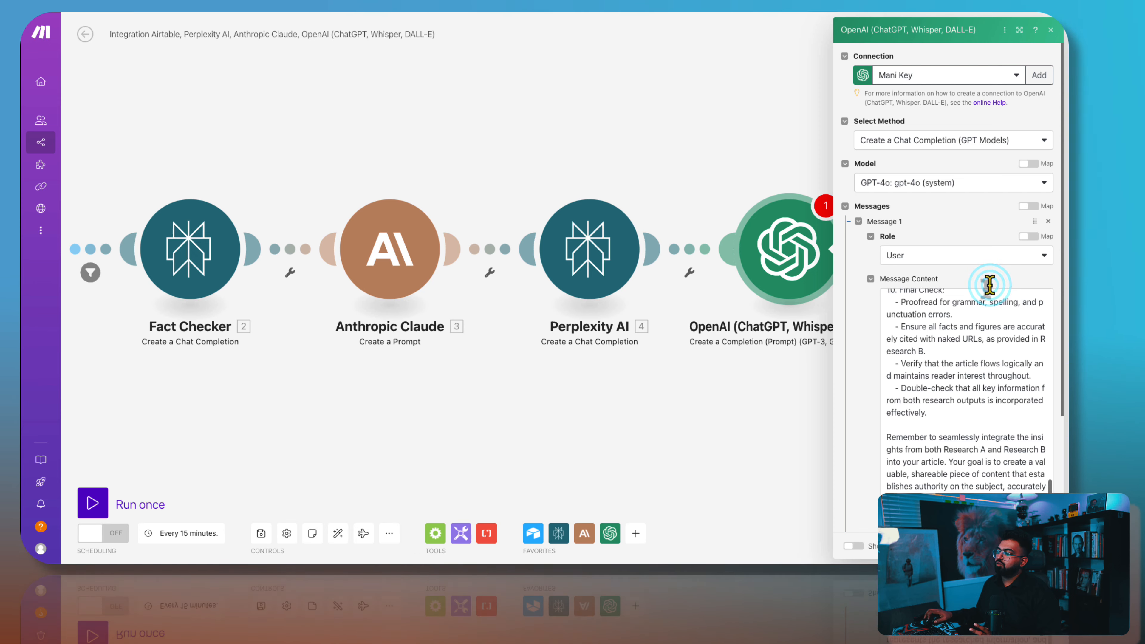
scroll(988, 285, down, 5)
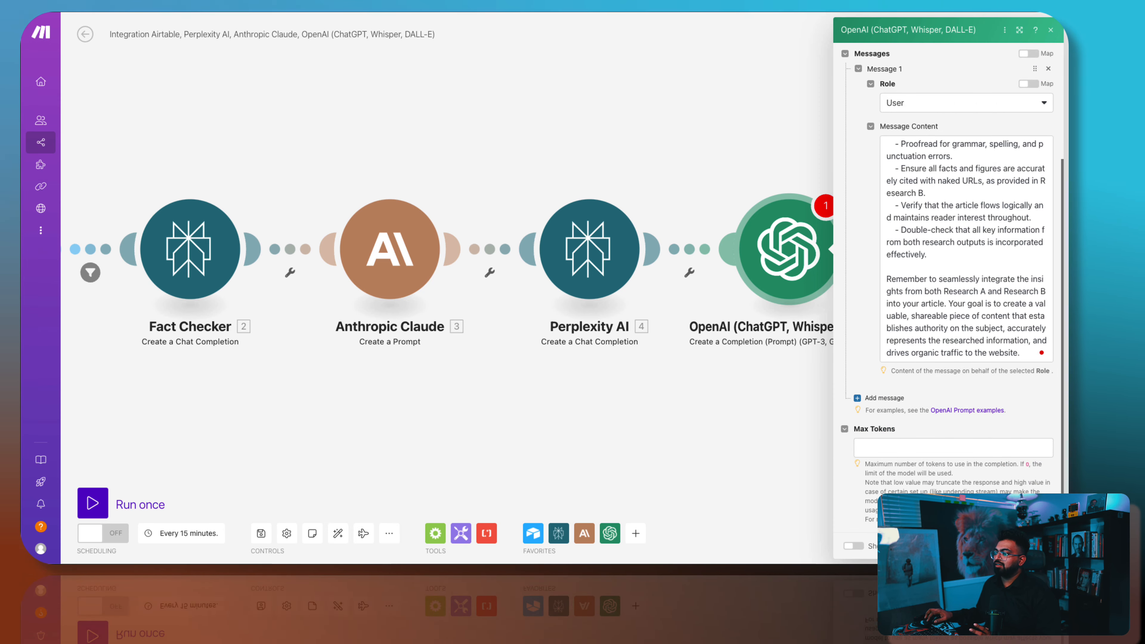
click(904, 447)
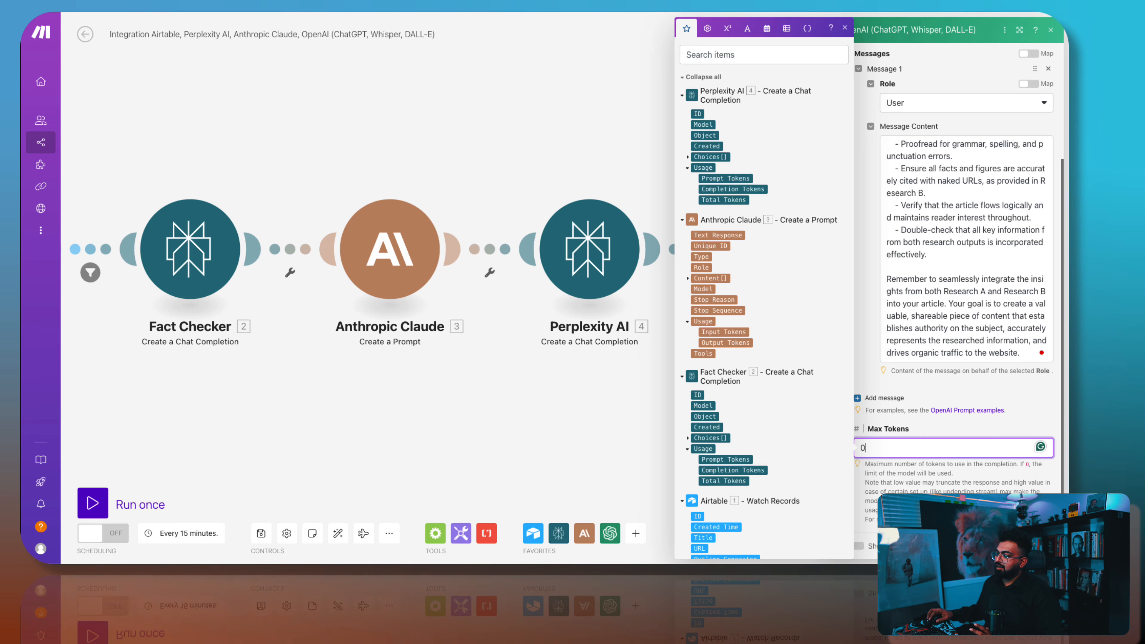
click(1039, 545)
drag(913, 417, 750, 406)
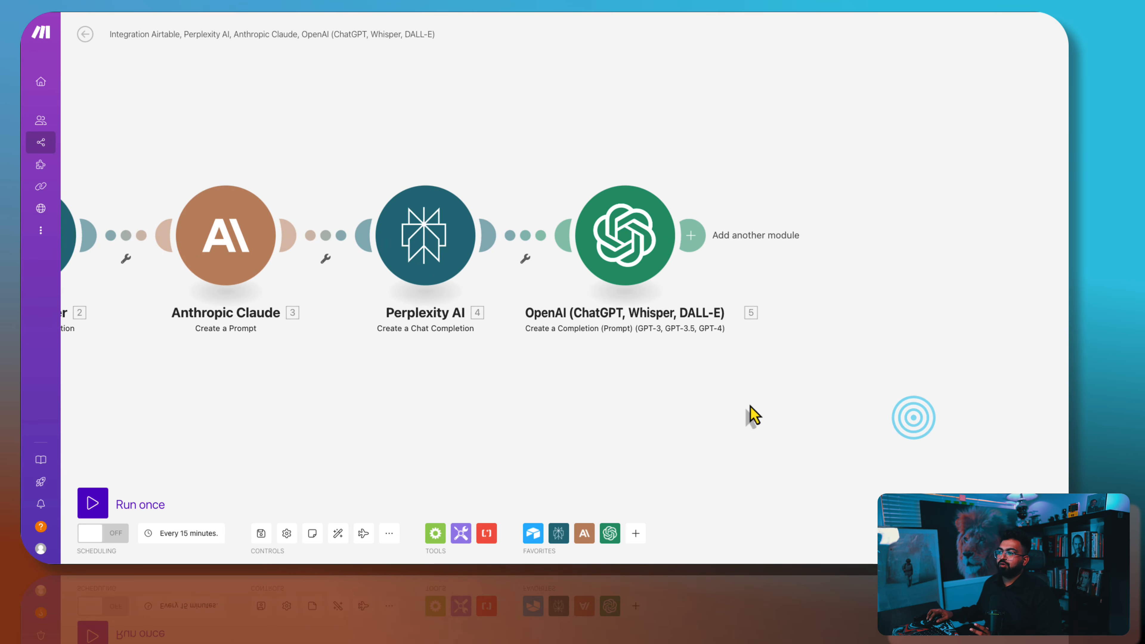
scroll(730, 396, down, 5)
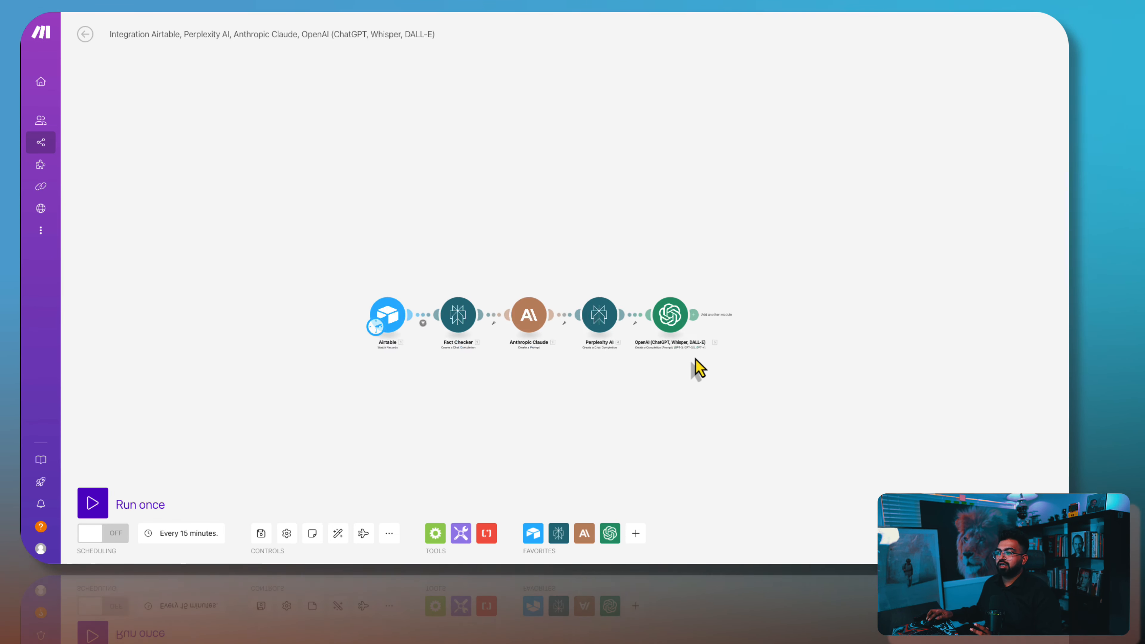
scroll(698, 369, up, 4)
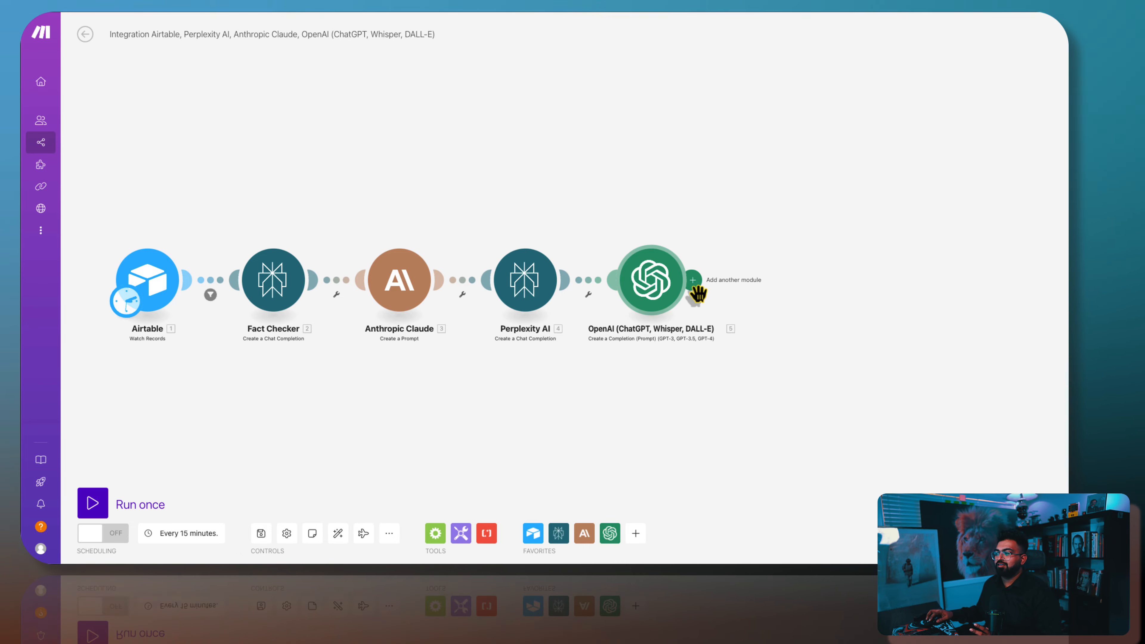
click(694, 281)
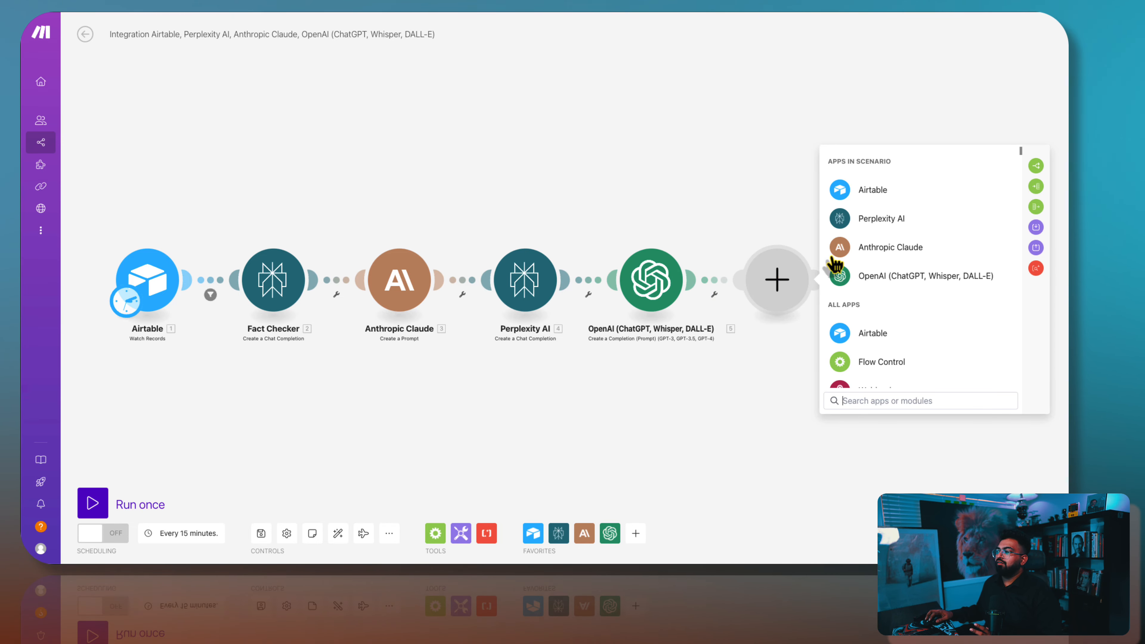
Add a Claude Create a Prompt module after OpenAI: 4000 max tokens, User message with Text content.
click(863, 253)
click(887, 239)
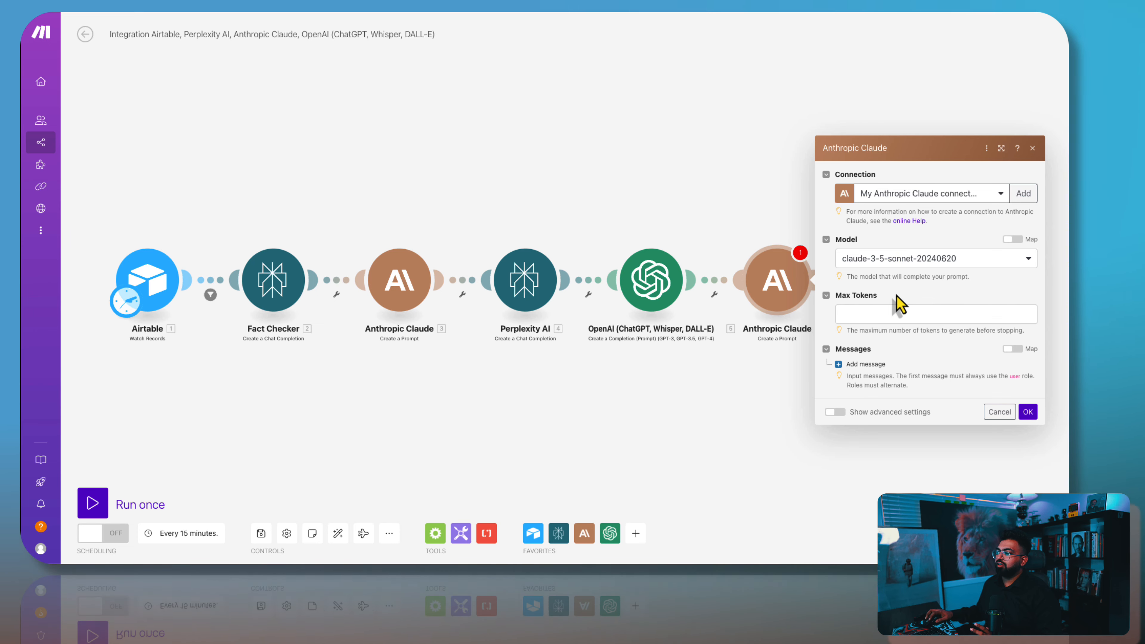
click(898, 315)
text(4)
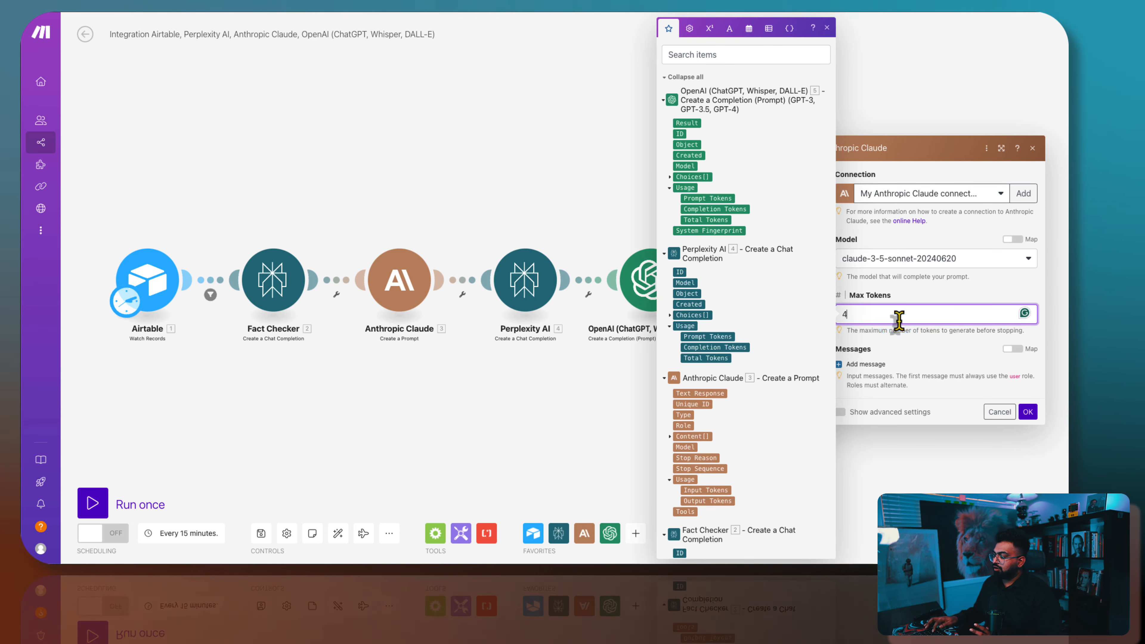
text(000)
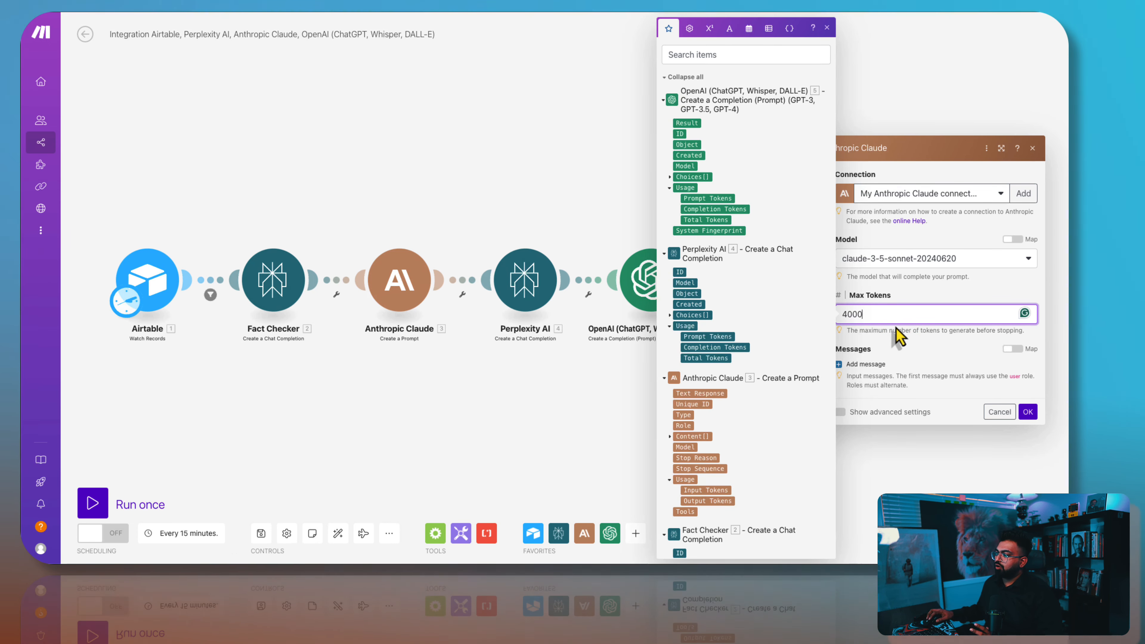
click(873, 364)
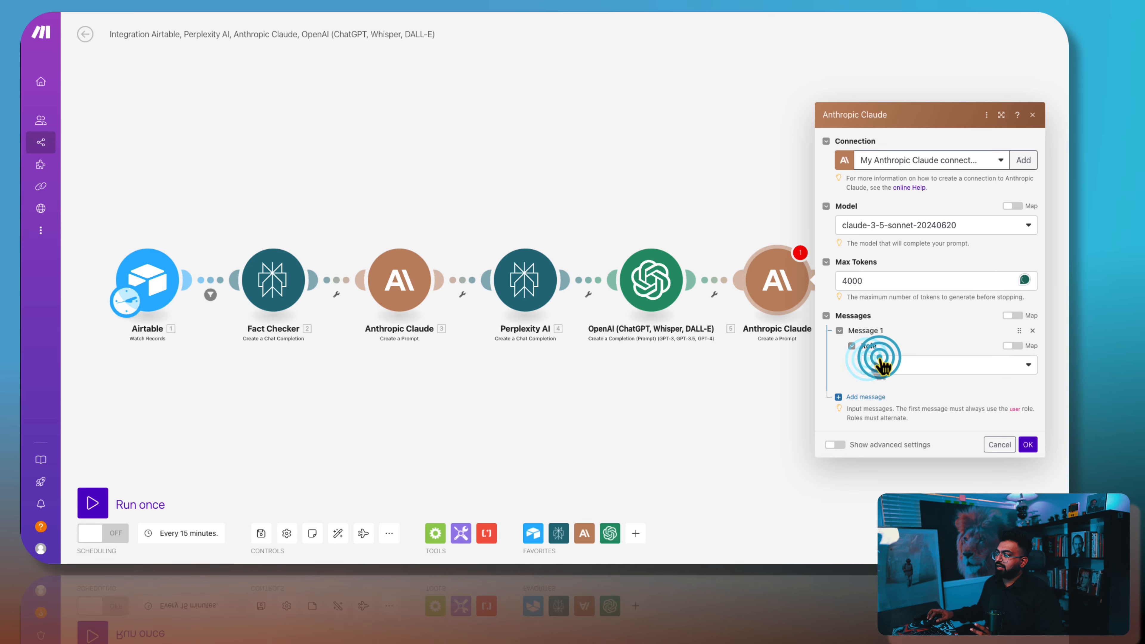
click(878, 363)
click(875, 382)
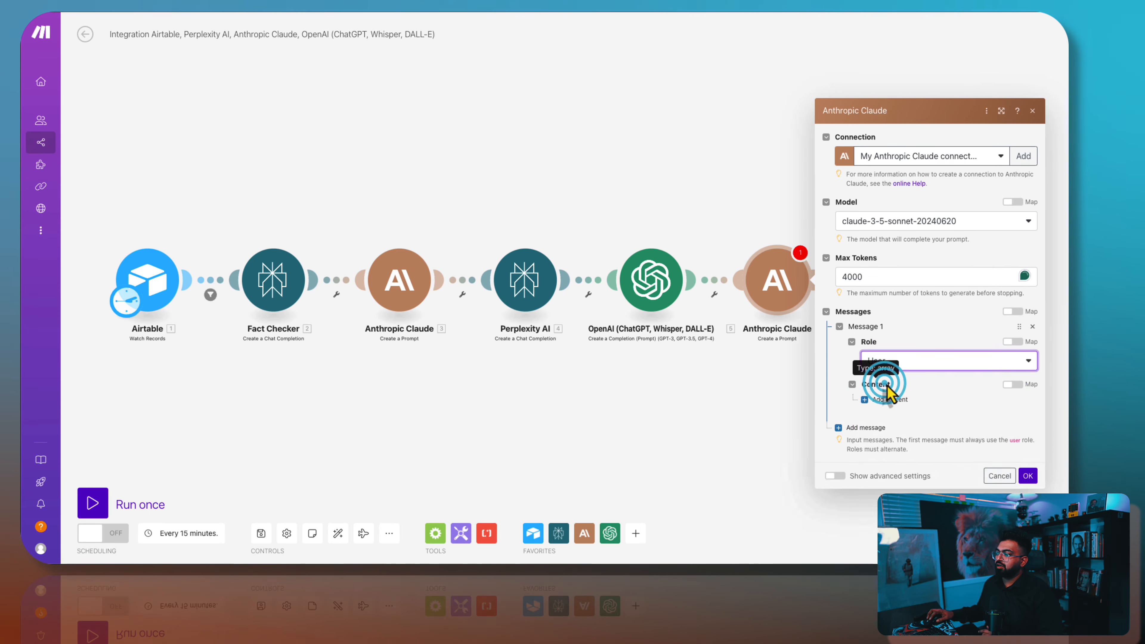
click(894, 391)
click(928, 379)
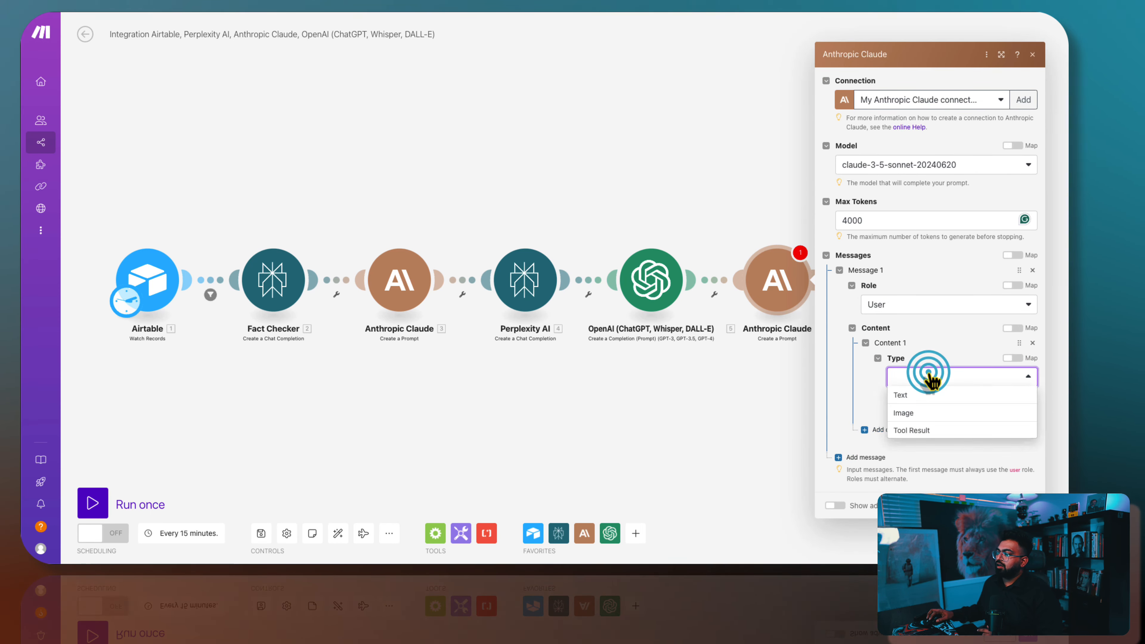
click(928, 395)
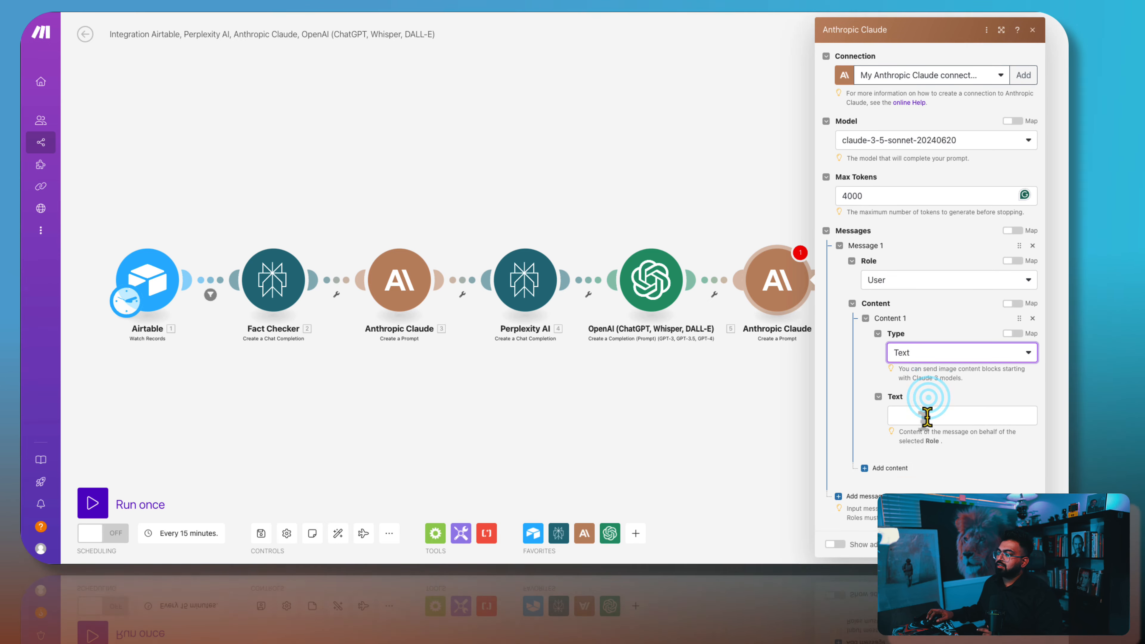
click(927, 416)
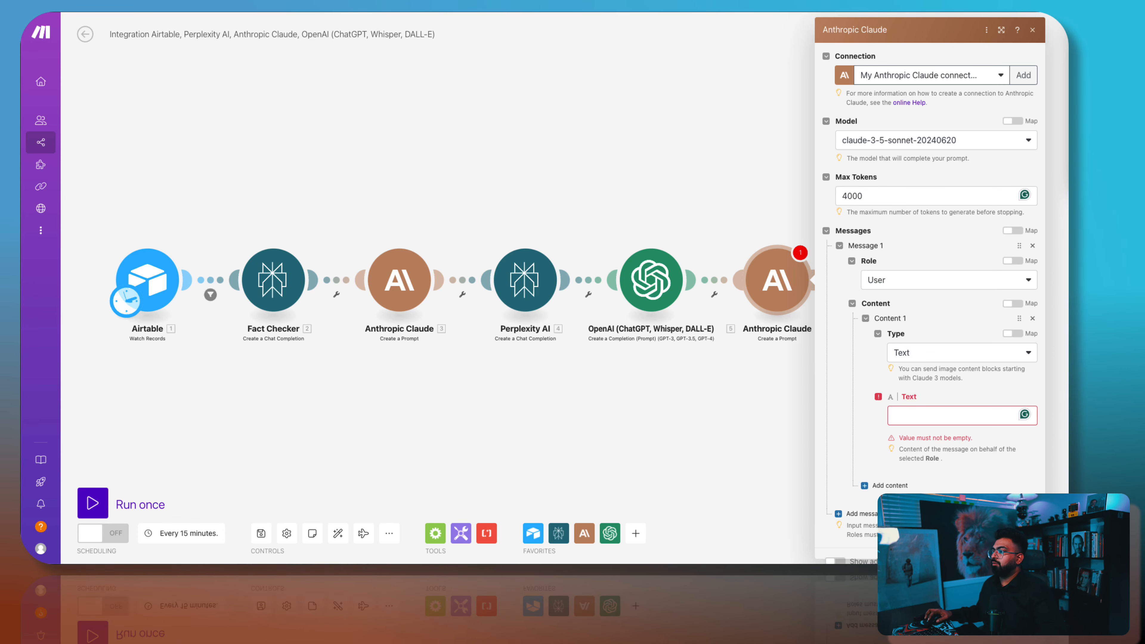
click(912, 413)
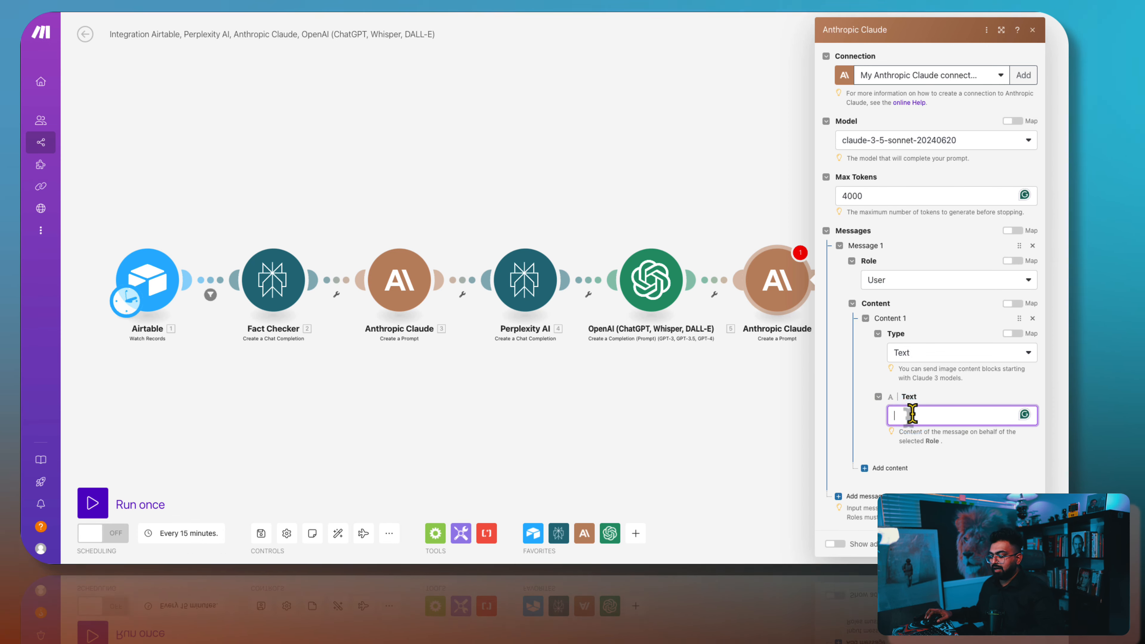
Paste the long article prompt into the second Claude module's Text field.
key(super+v)
scroll(952, 470, up, 5)
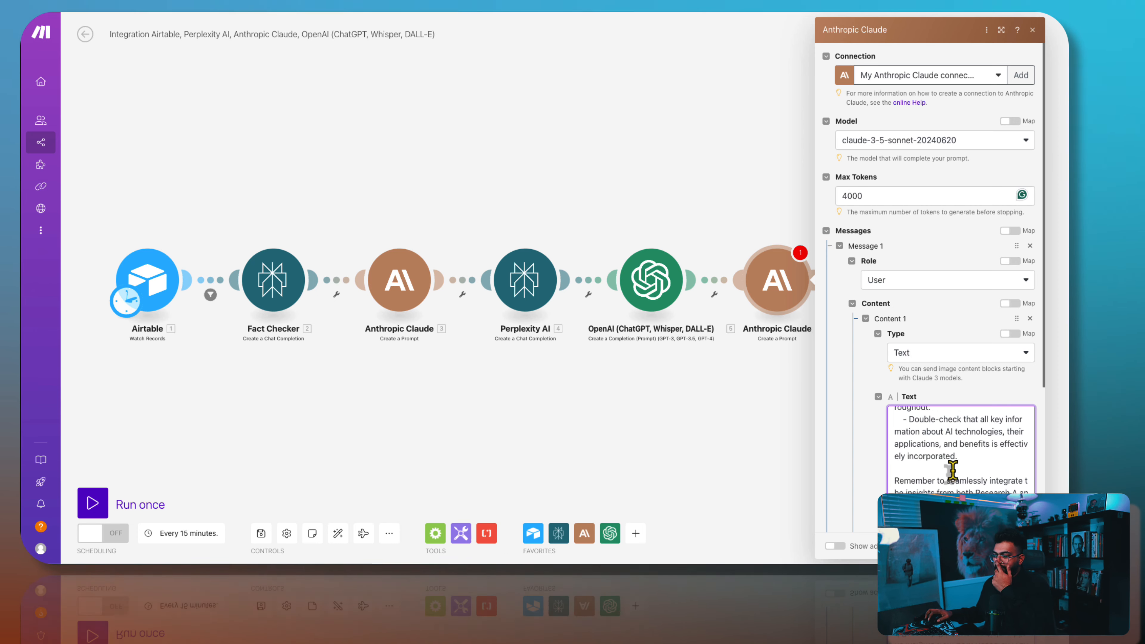
scroll(952, 470, up, 1)
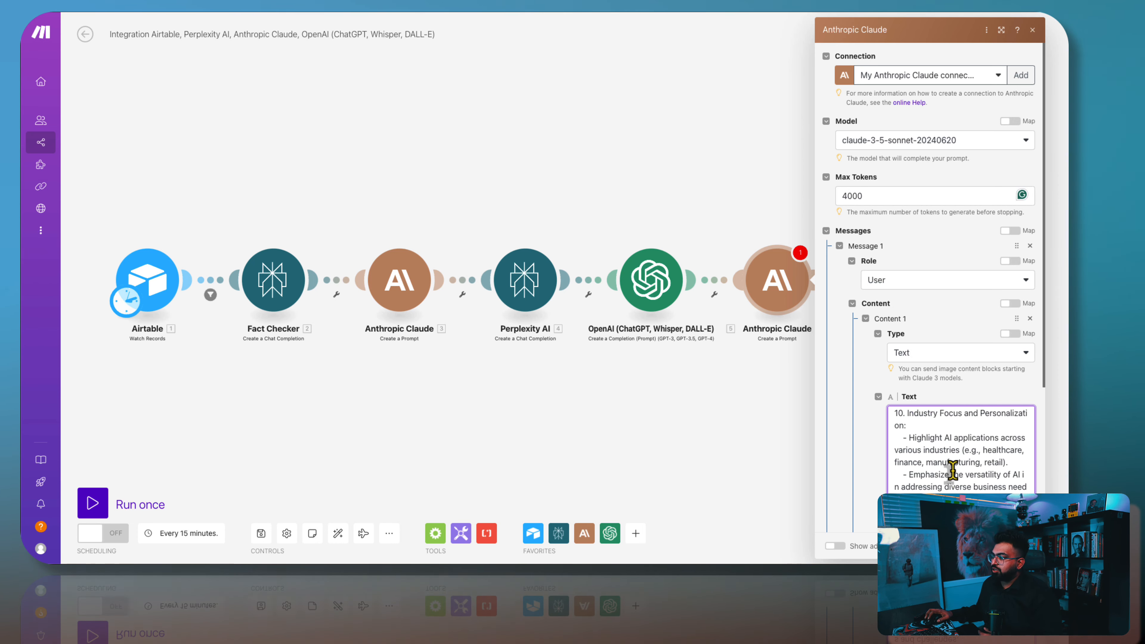
scroll(952, 470, down, 4)
scroll(952, 471, up, 3)
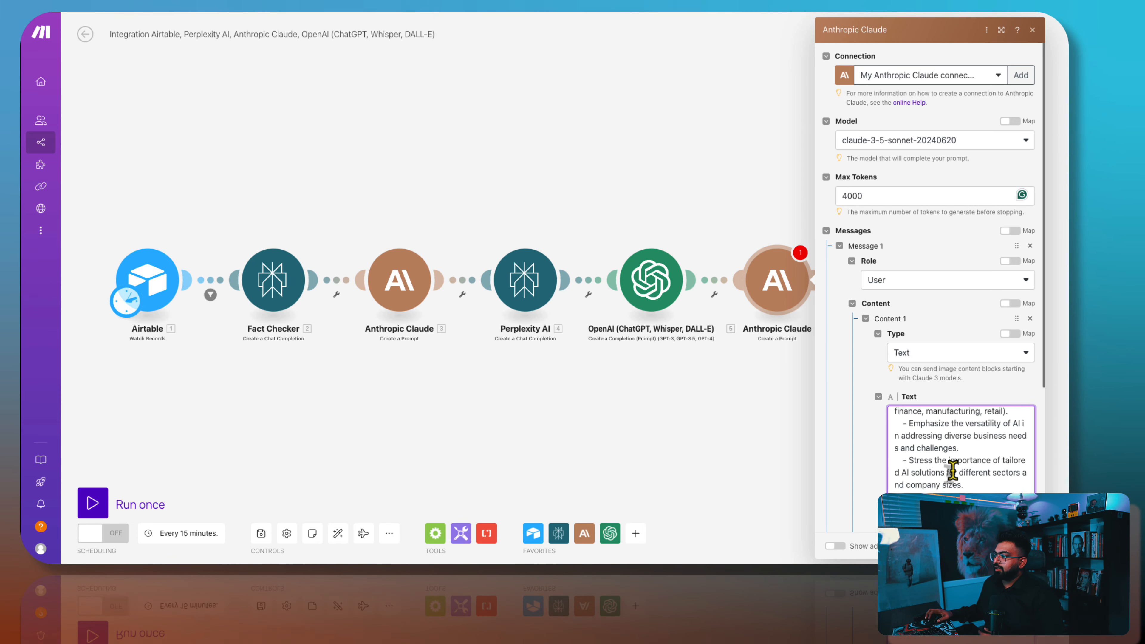
scroll(952, 470, down, 2)
scroll(952, 471, up, 10)
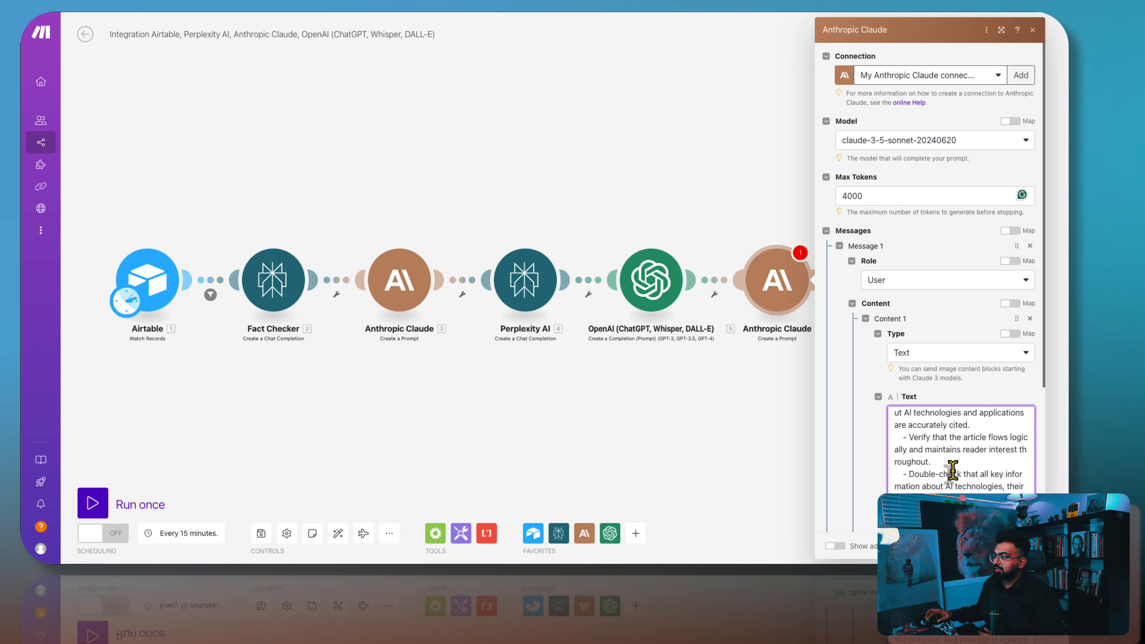
scroll(952, 470, up, 8)
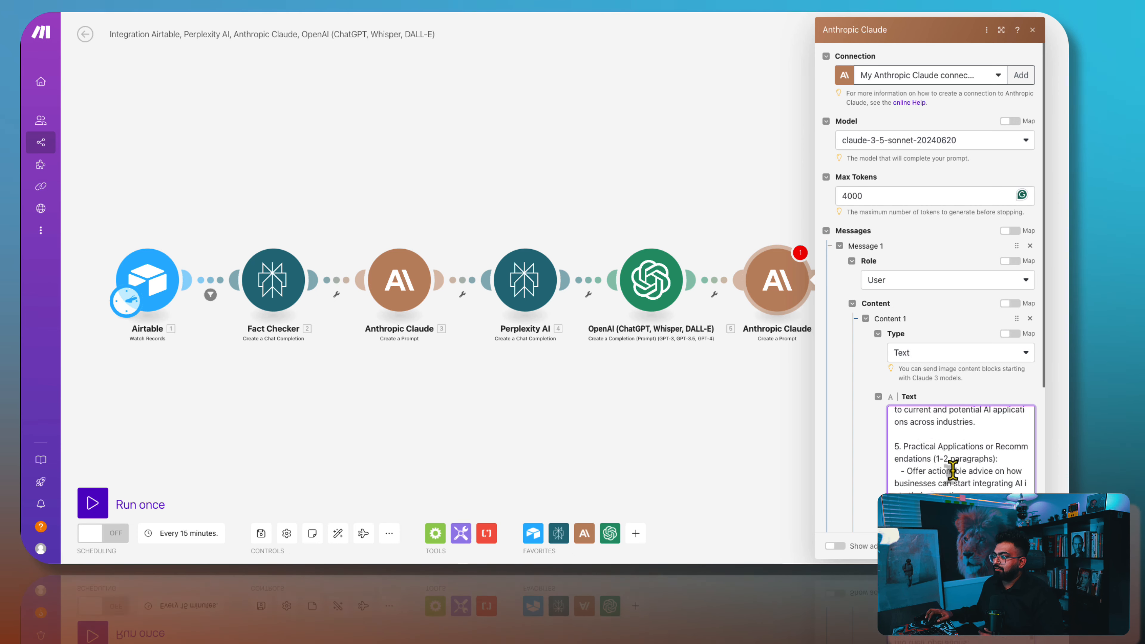
scroll(952, 471, up, 6)
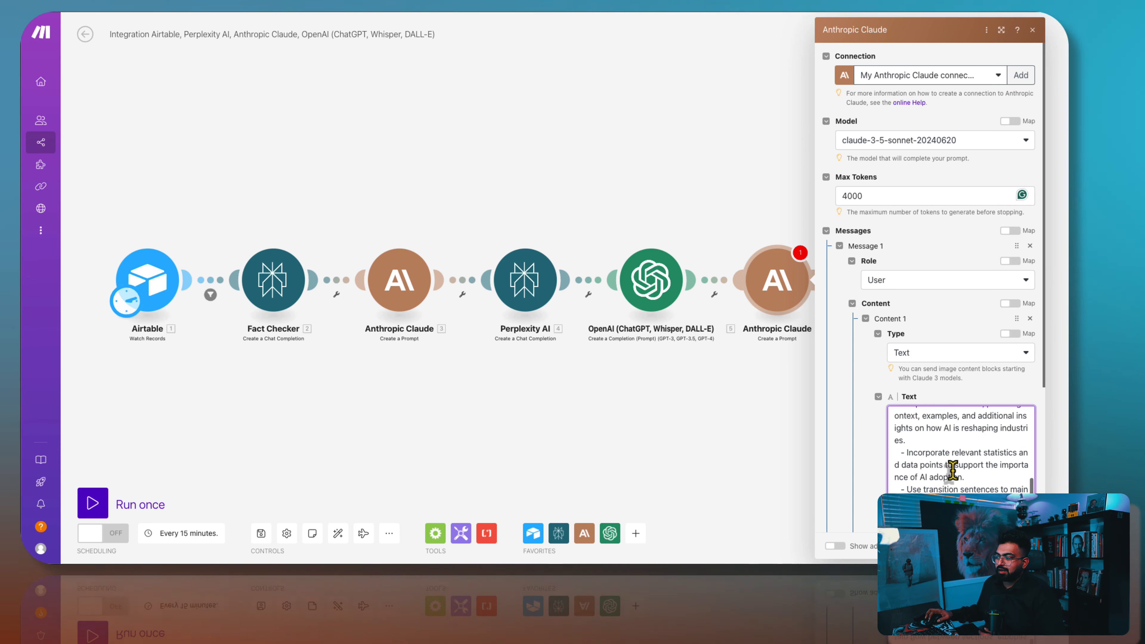
scroll(952, 471, up, 1)
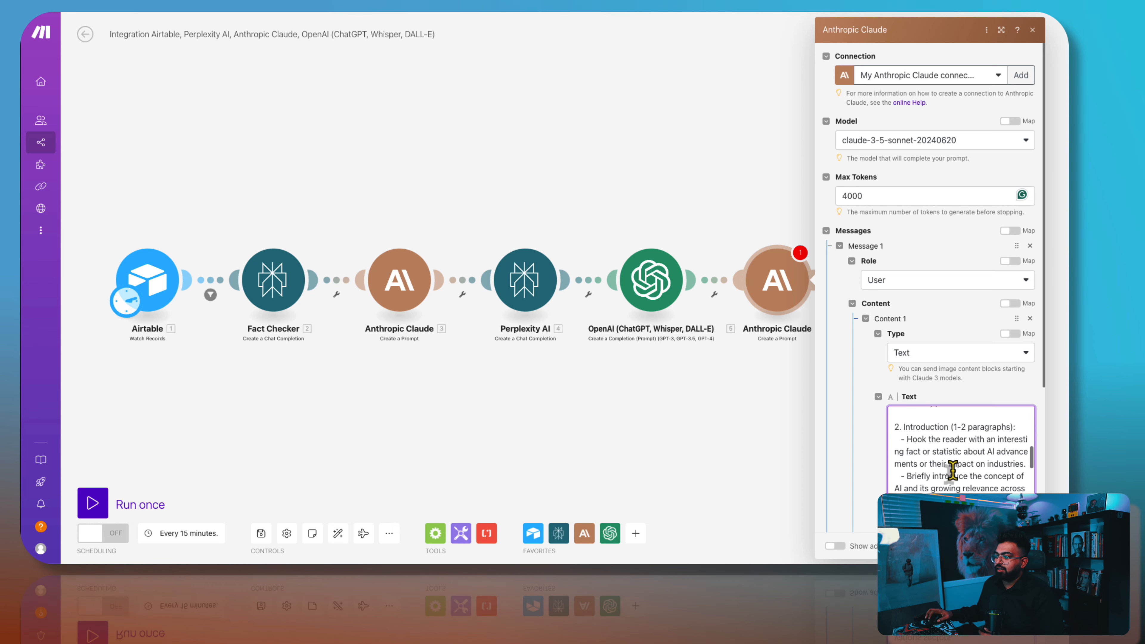
scroll(952, 470, up, 4)
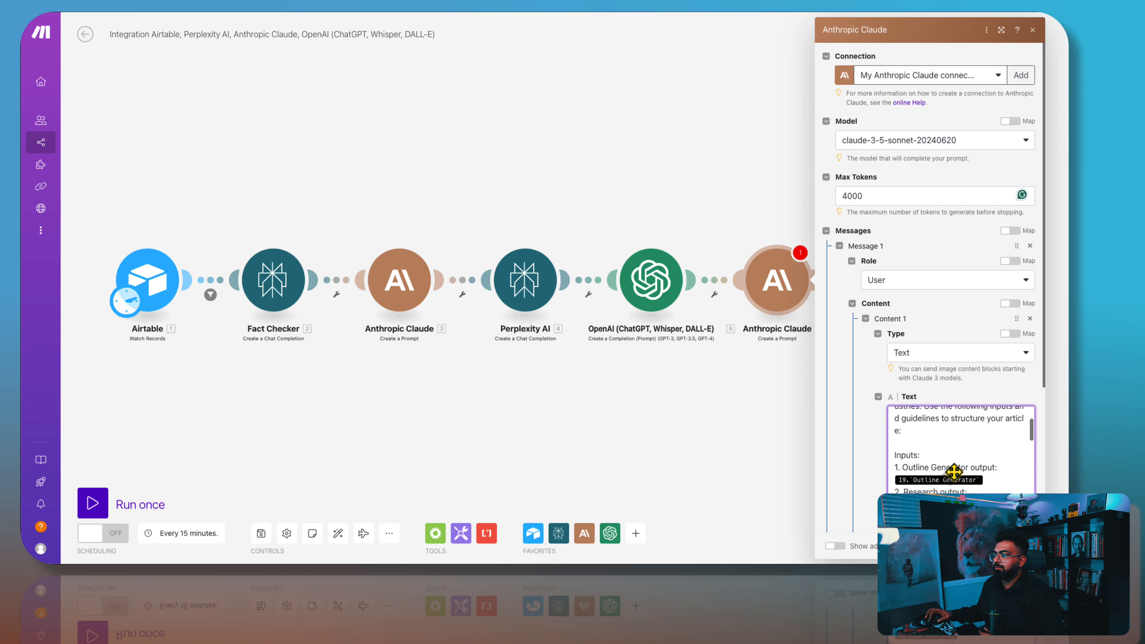
scroll(952, 472, down, 4)
scroll(952, 470, up, 2)
scroll(952, 470, up, 1)
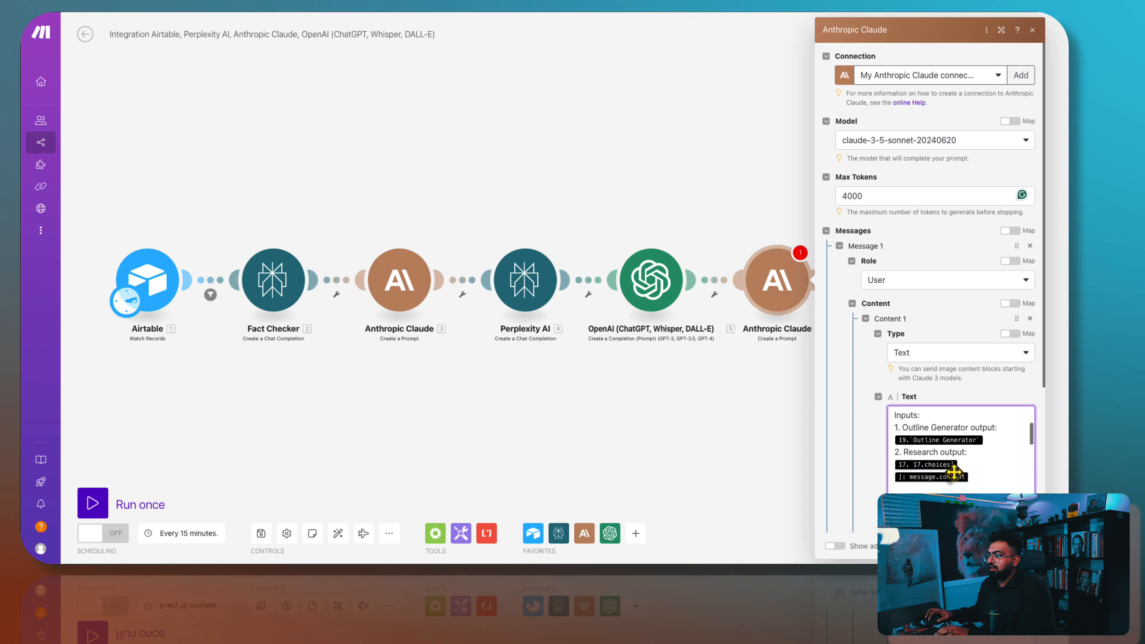
Replace the old research mapping with Fact Checker's Message Content, add Airtable's Outline Generator, and save.
click(975, 476)
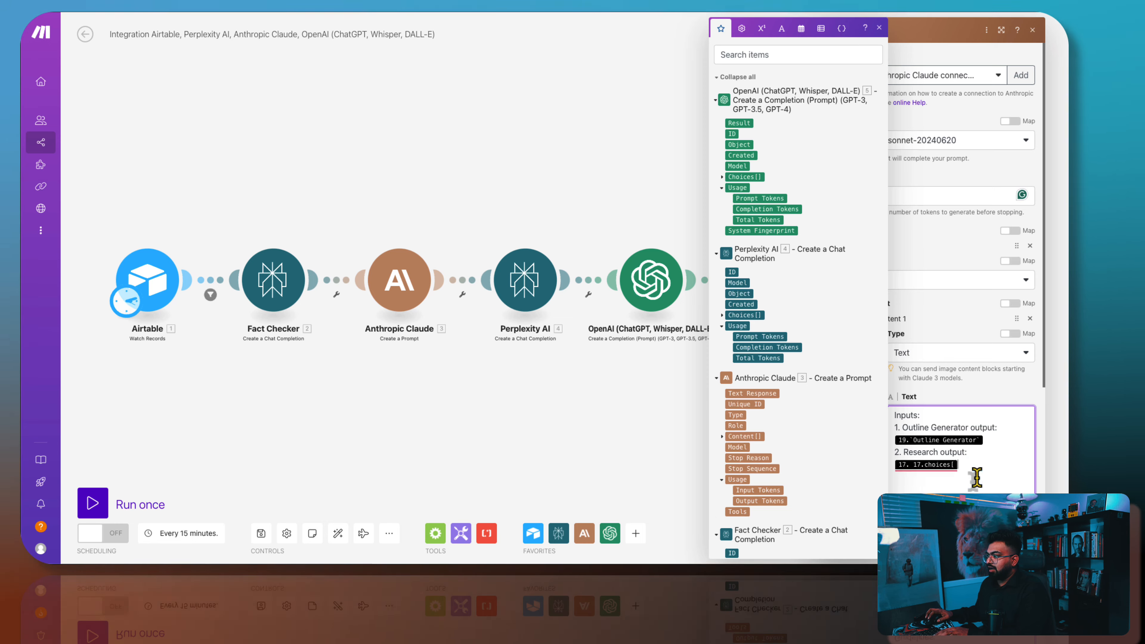
key(BackSpace)
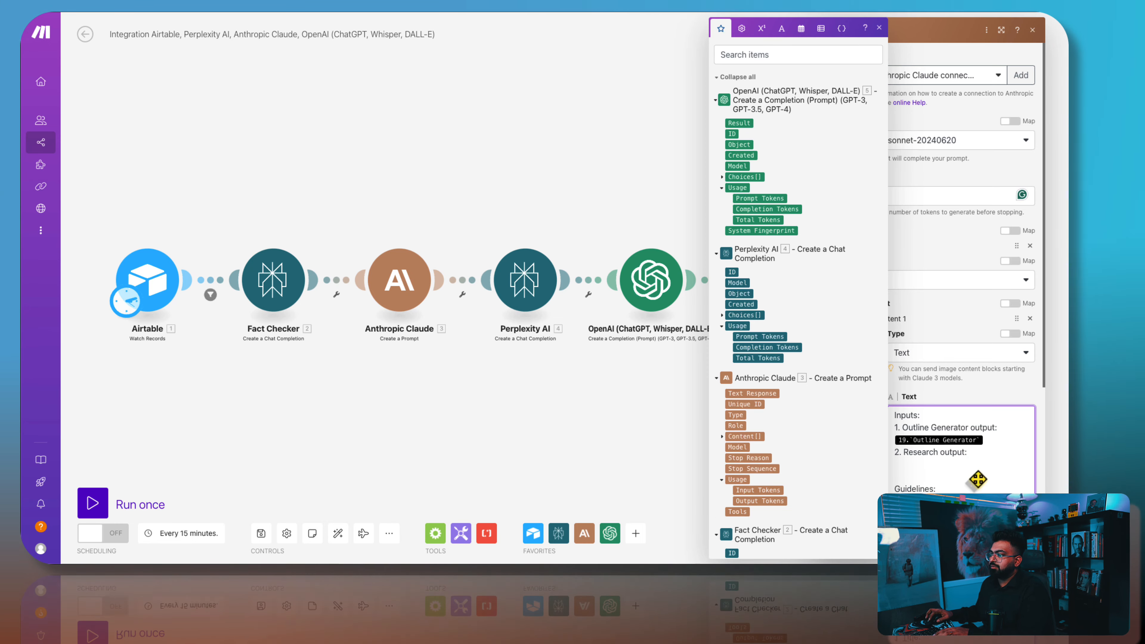
scroll(795, 374, down, 6)
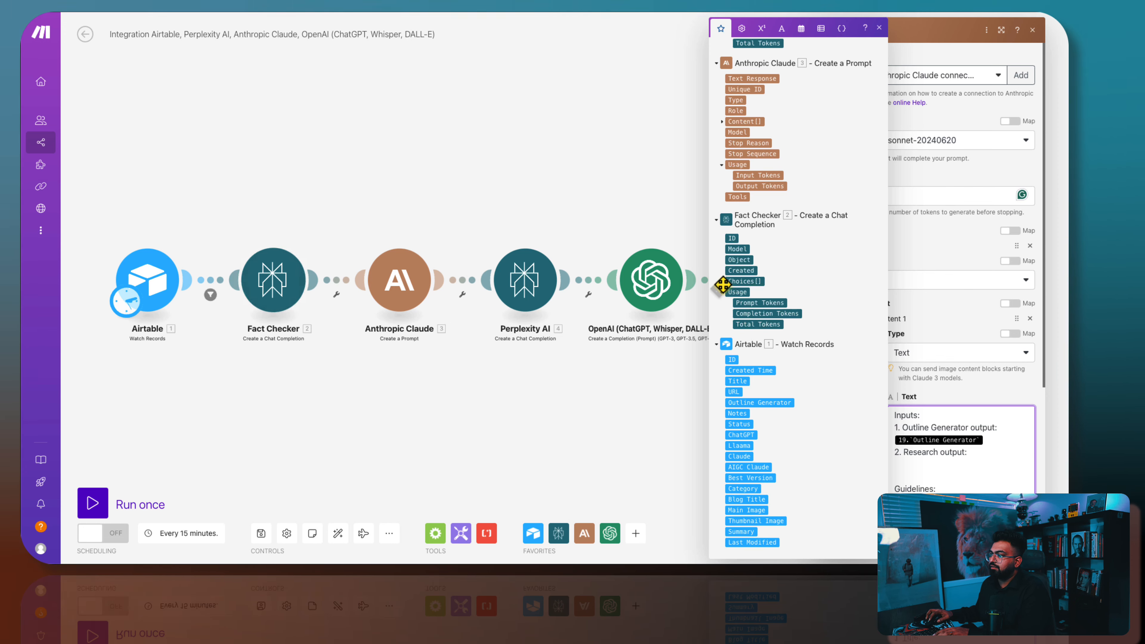
click(722, 282)
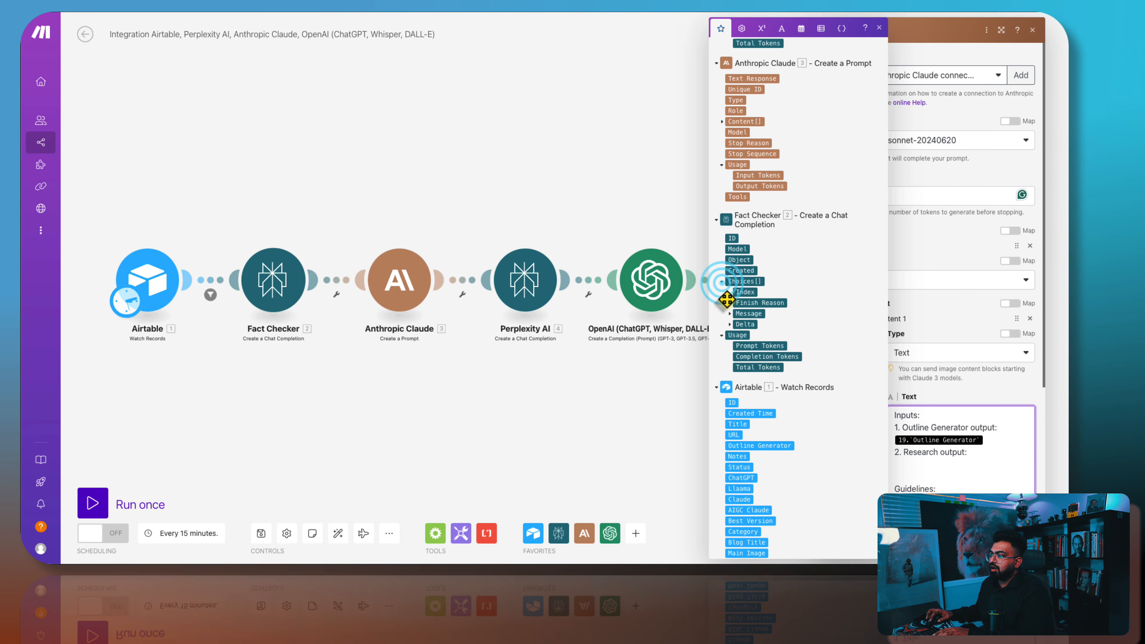
click(731, 314)
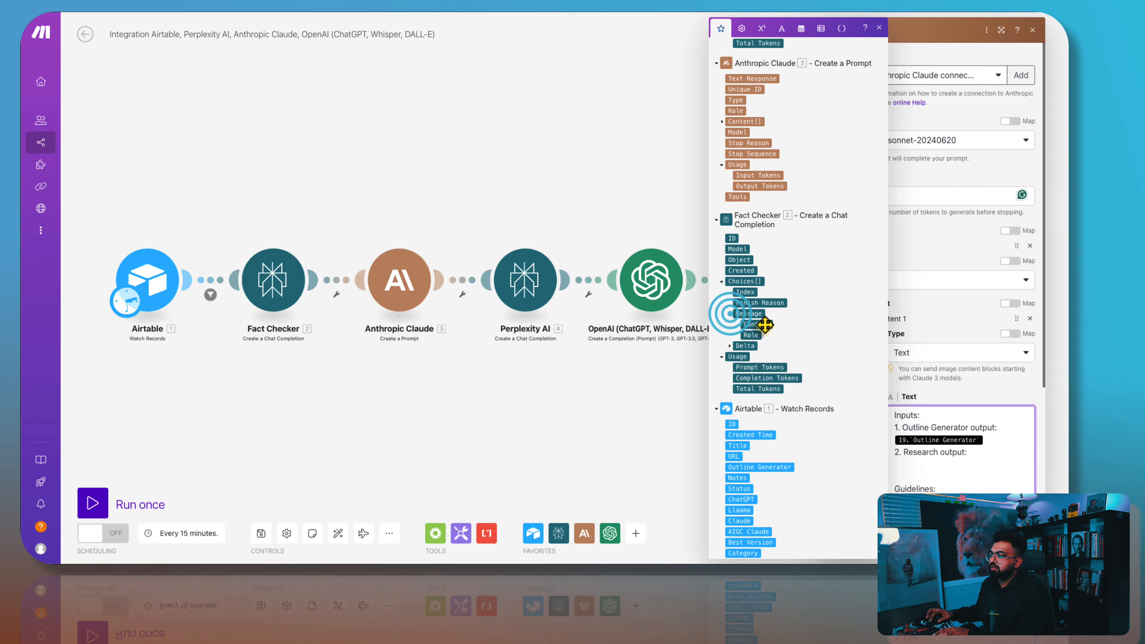
drag(765, 324, 994, 438)
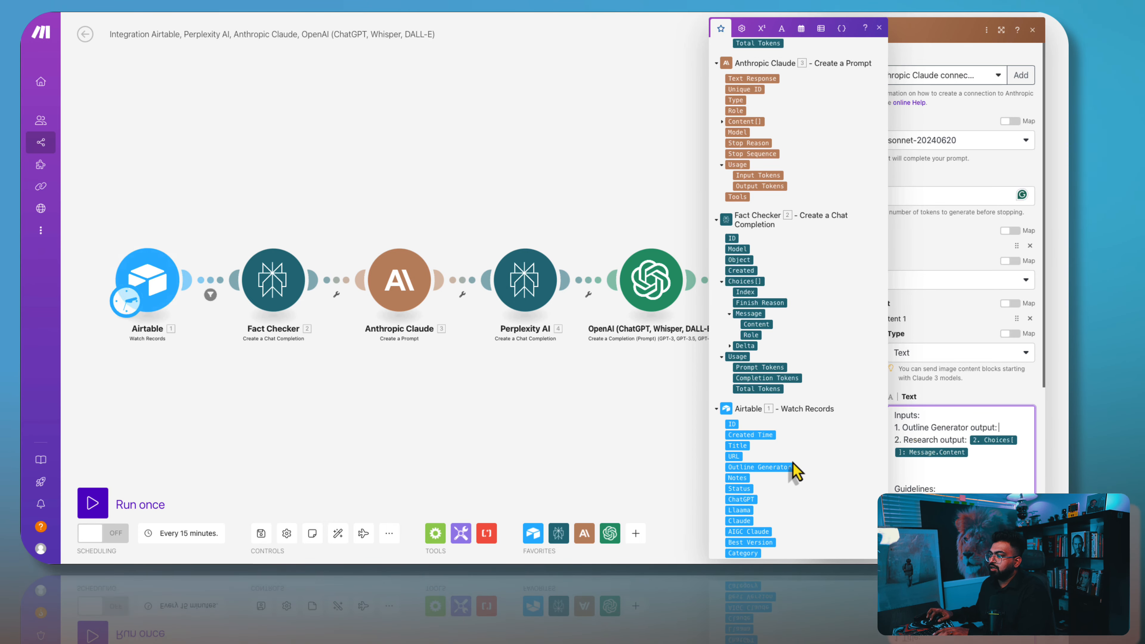
click(751, 466)
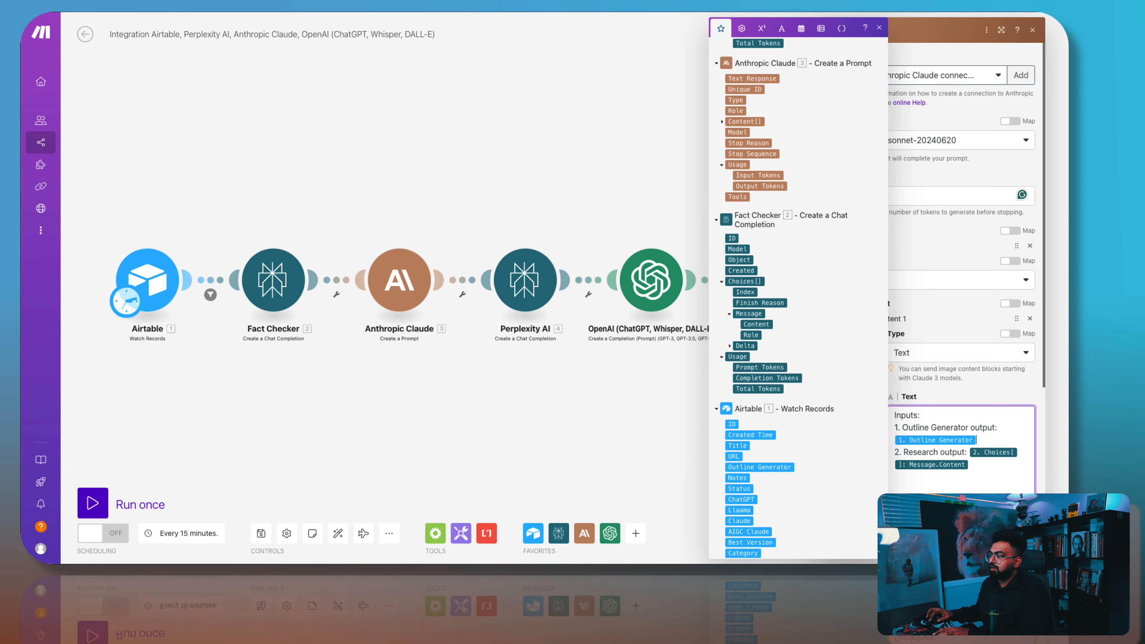
click(1020, 544)
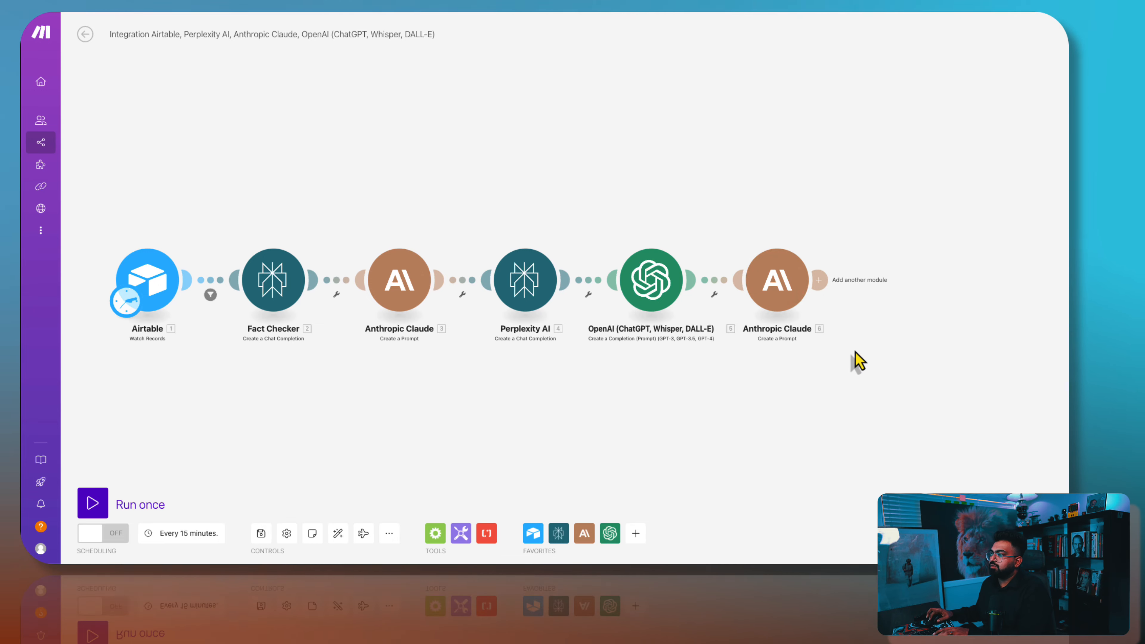
click(811, 282)
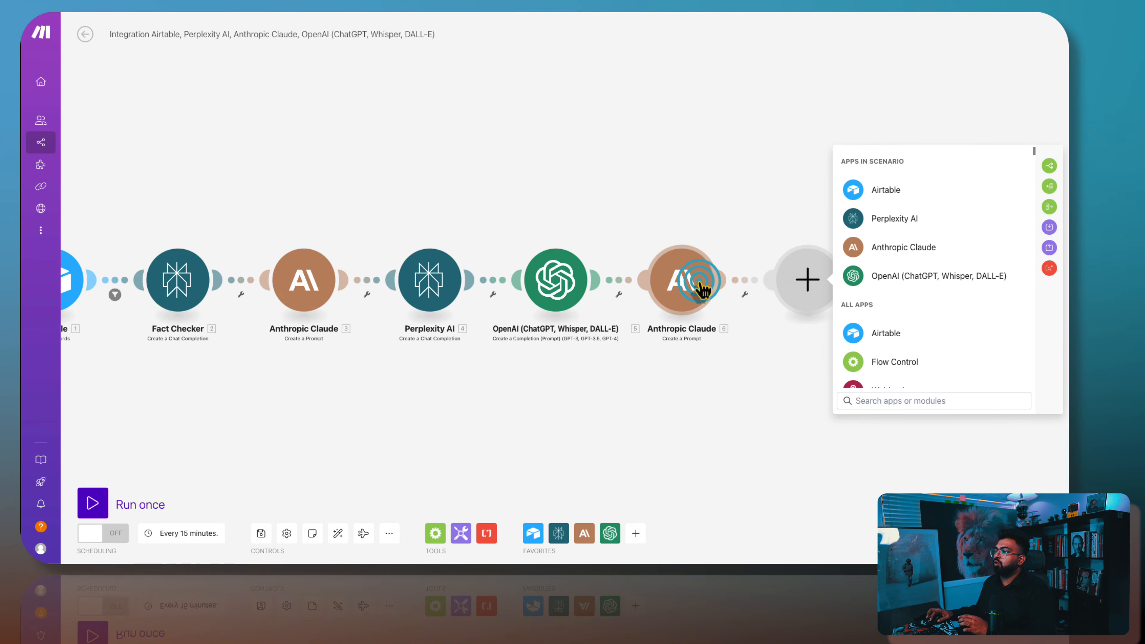
click(700, 288)
scroll(834, 315, down, 10)
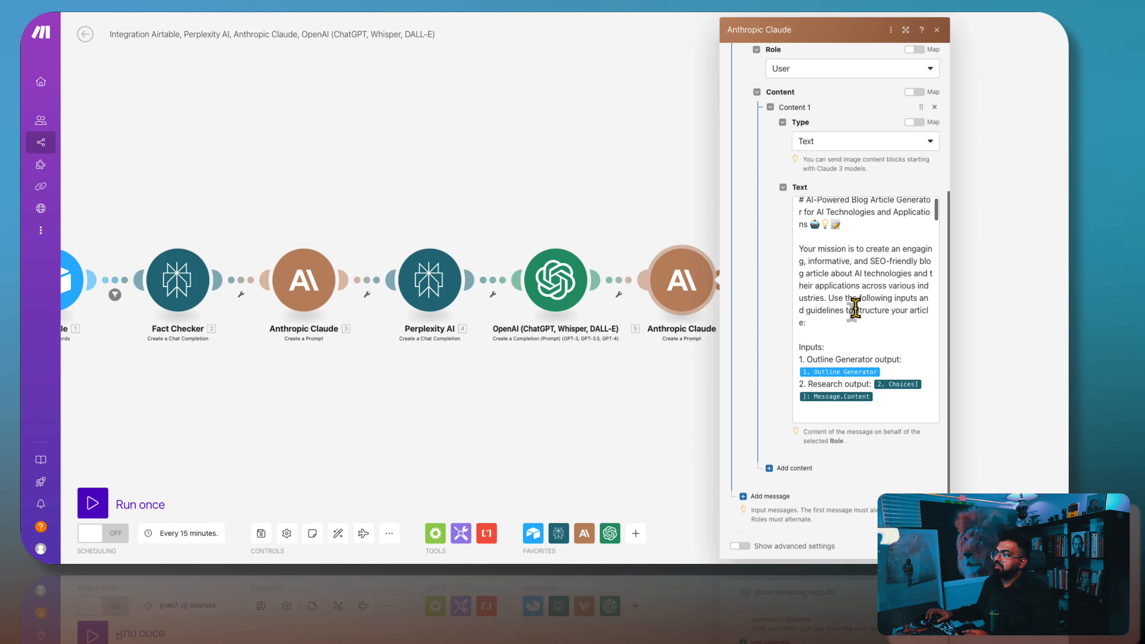
scroll(856, 311, up, 1)
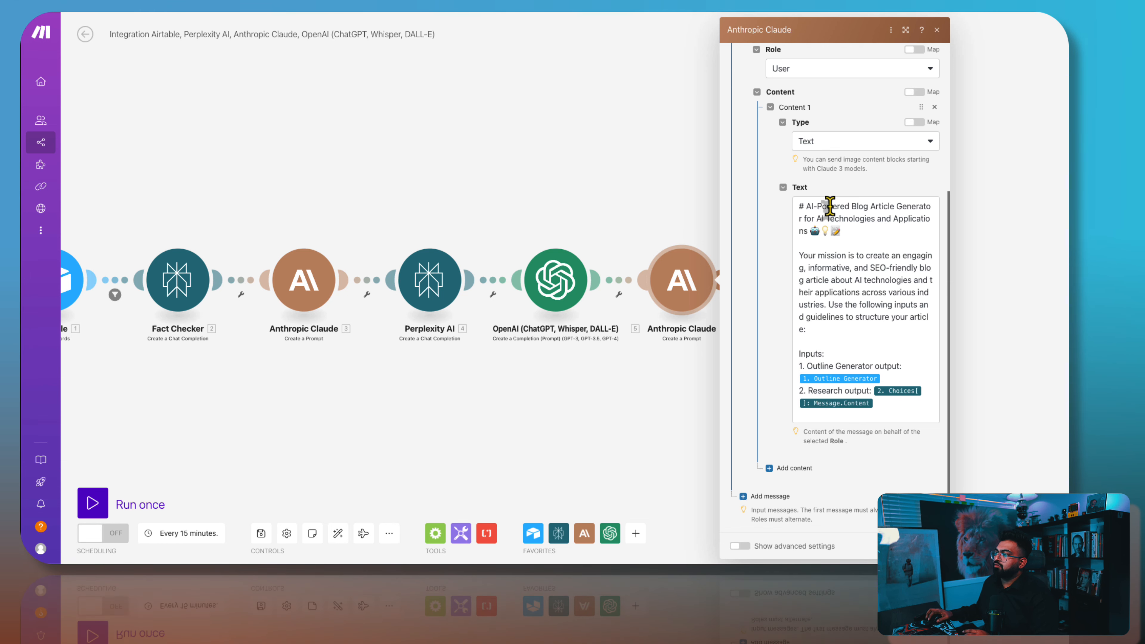
scroll(853, 241, down, 8)
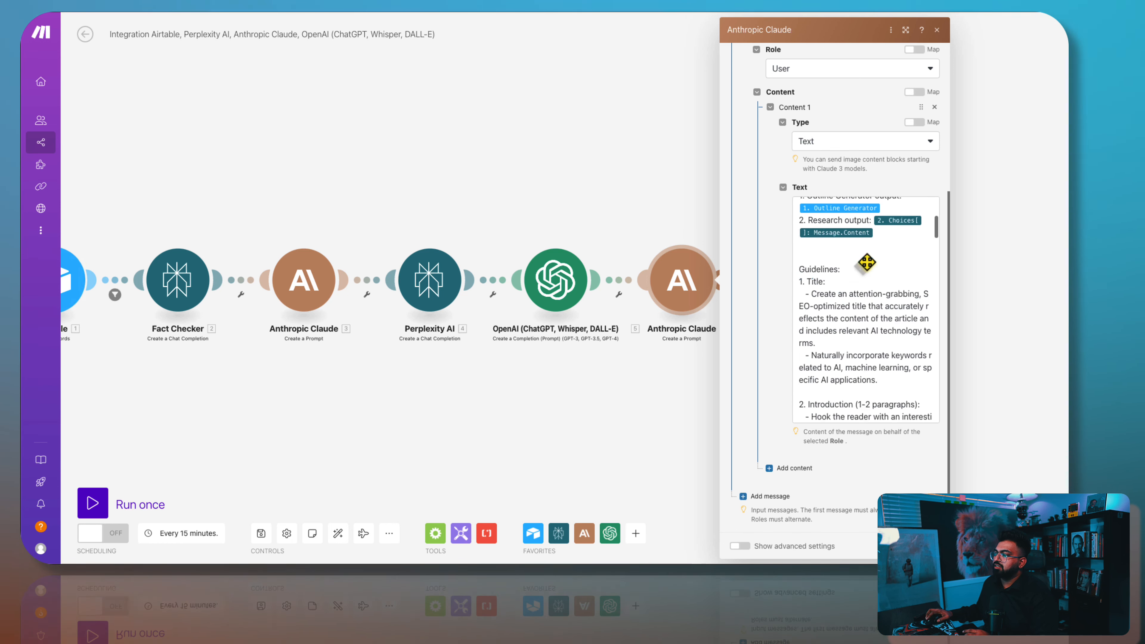
scroll(866, 260, down, 10)
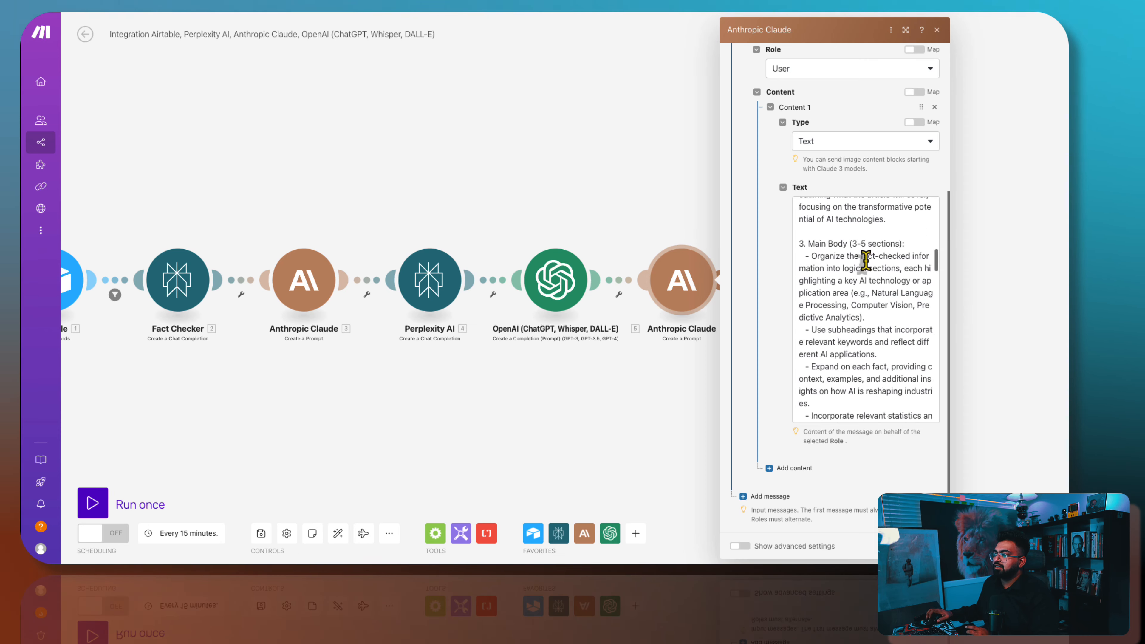
scroll(865, 260, down, 10)
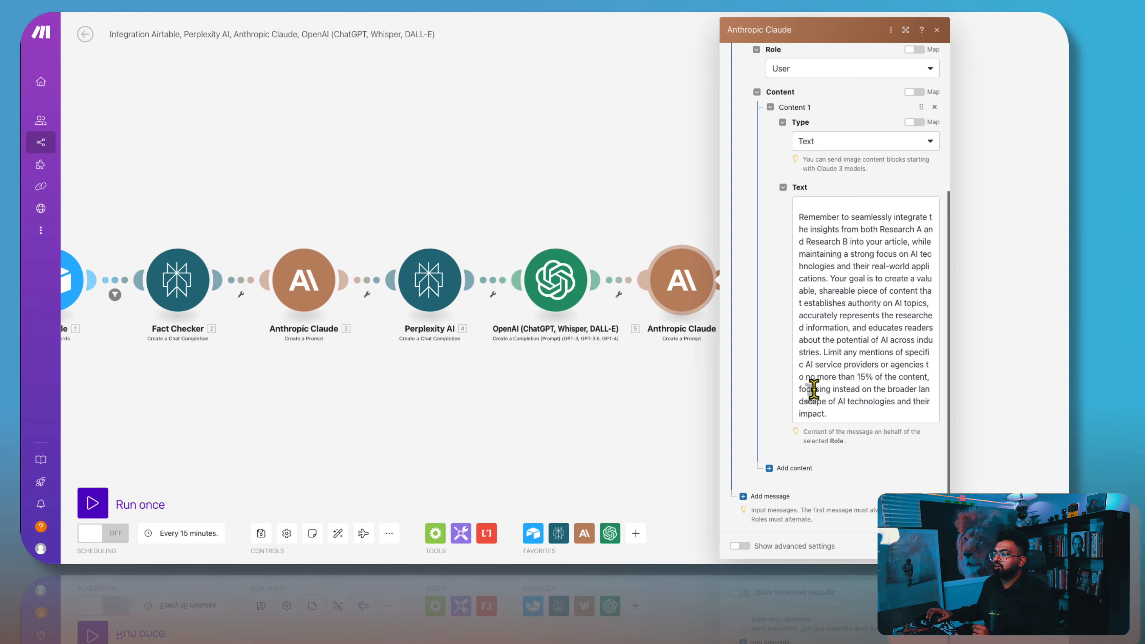
click(647, 380)
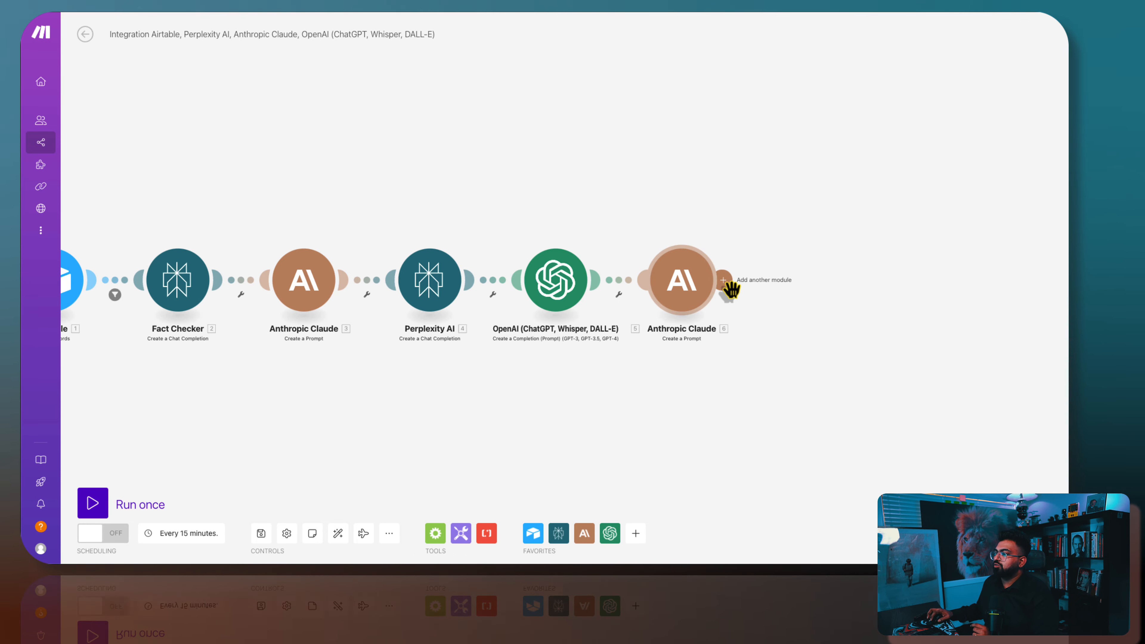
Add an Anthropic Claude Create a Prompt module after the last Claude, with Max Tokens 4000.
click(727, 282)
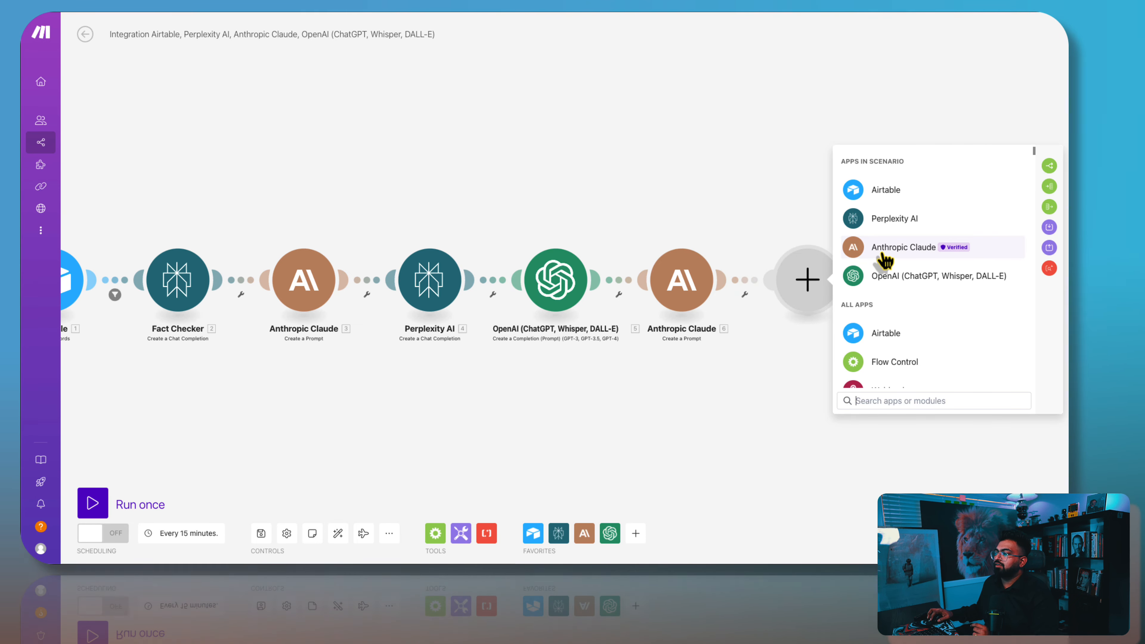
click(881, 252)
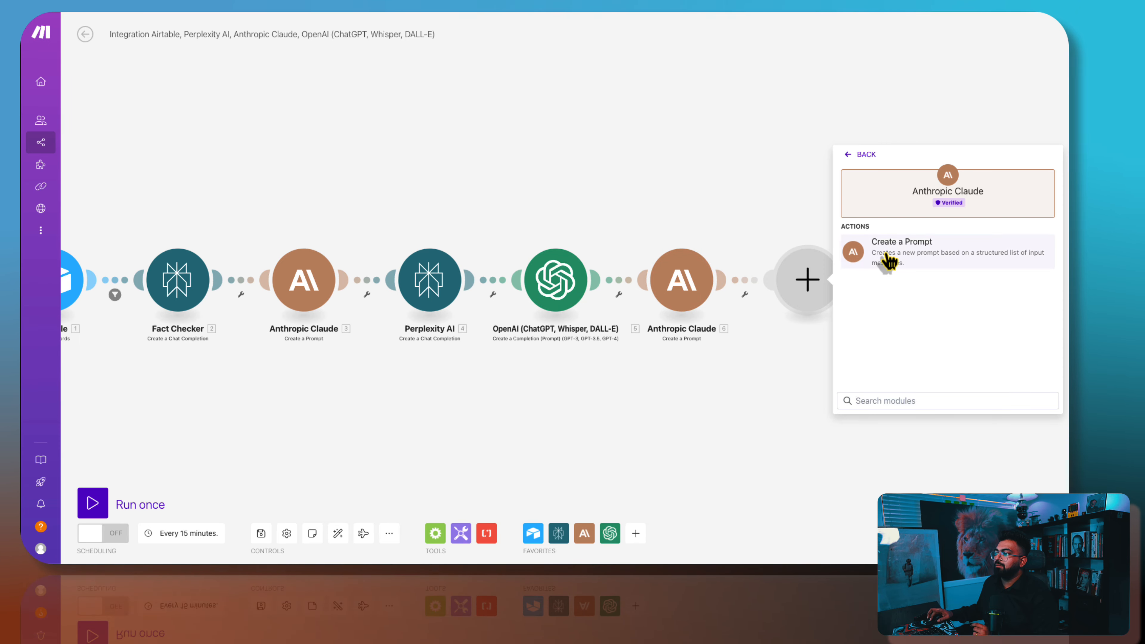
click(885, 254)
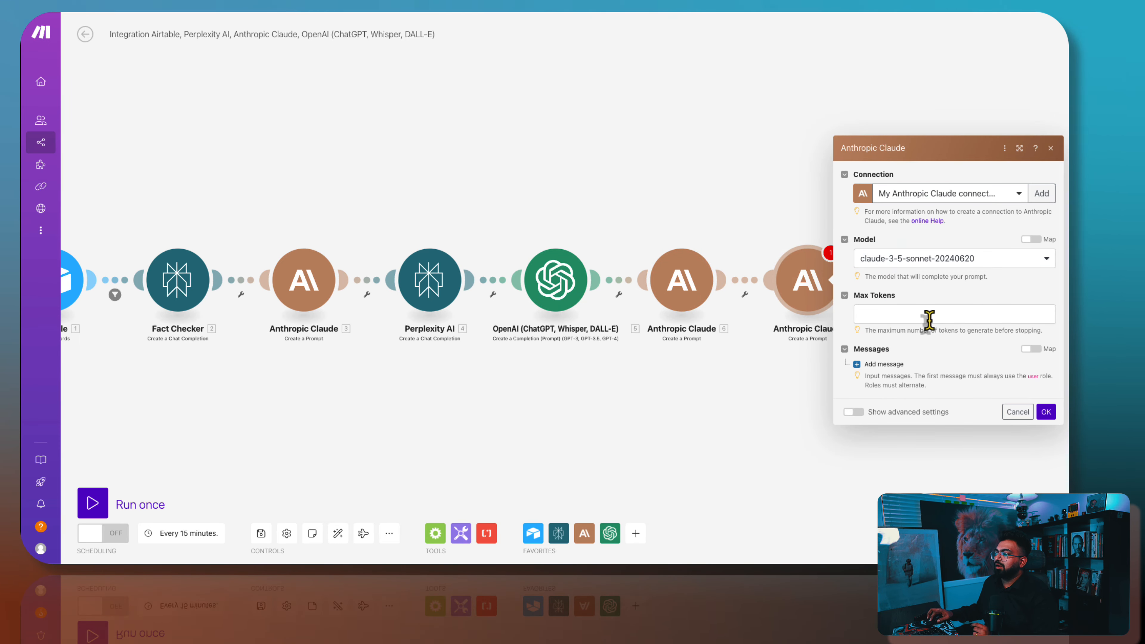
click(929, 320)
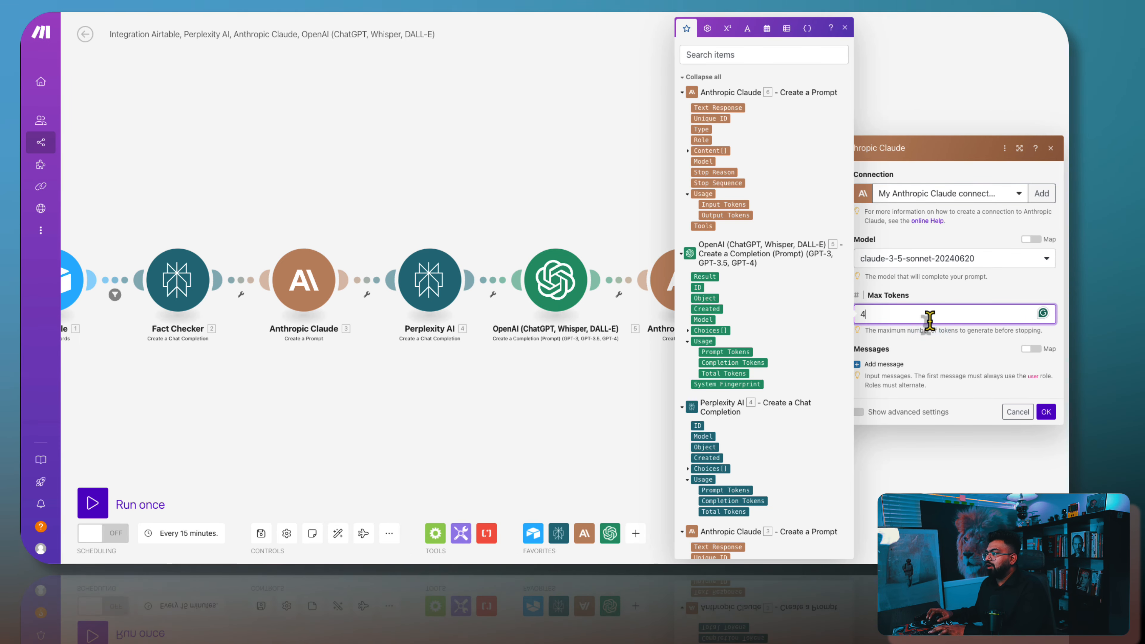
text(4000)
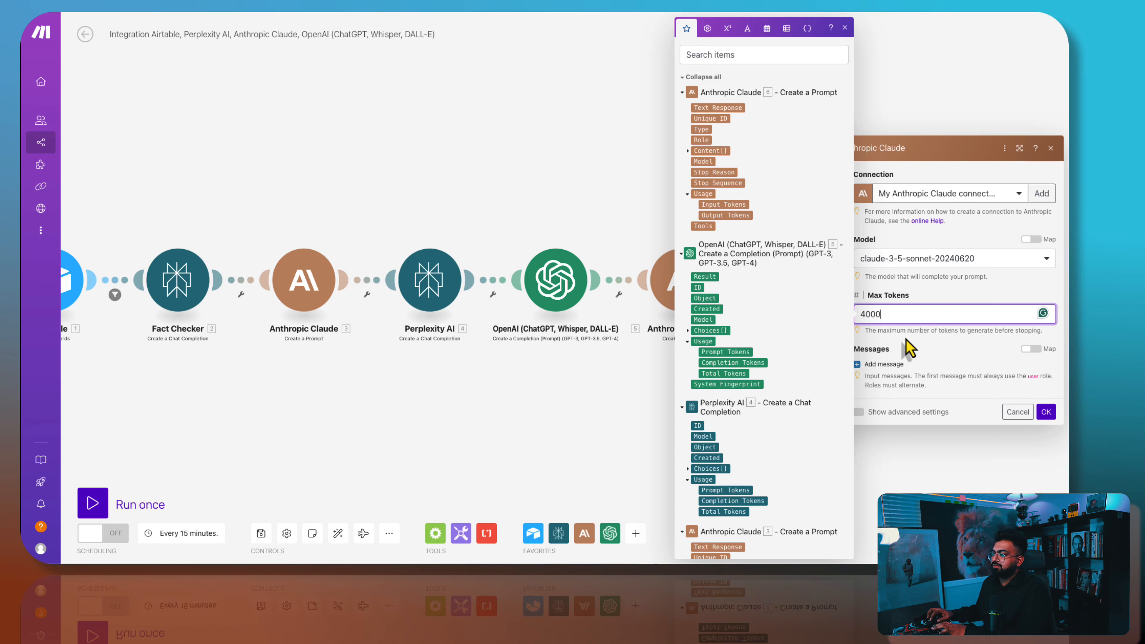
Add a first User-role message with a Text content block.
click(867, 365)
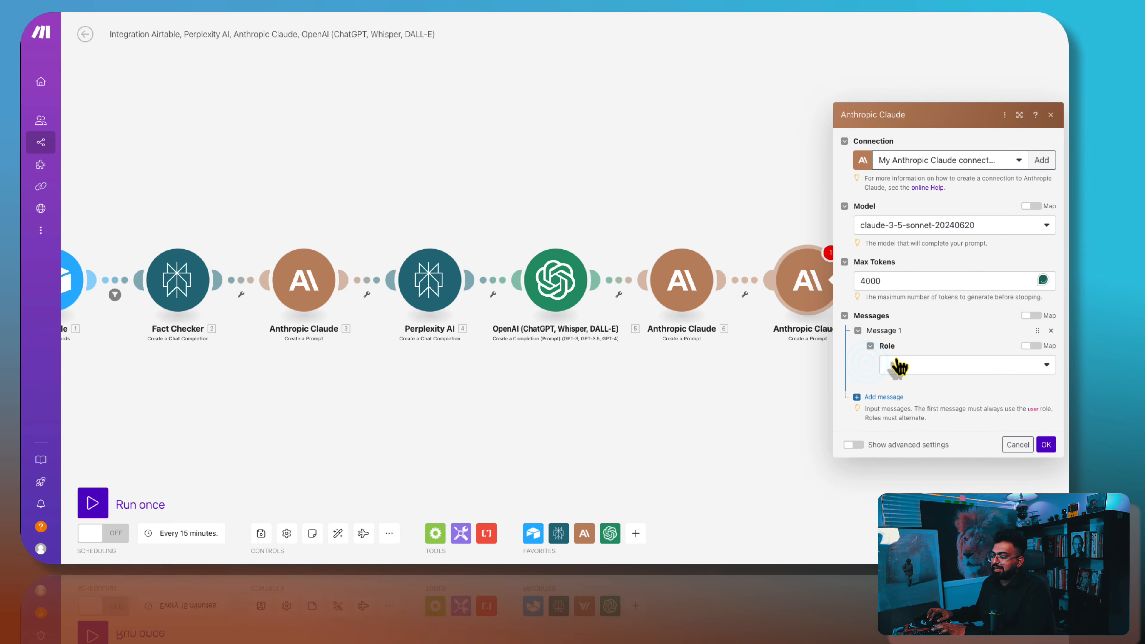
click(897, 363)
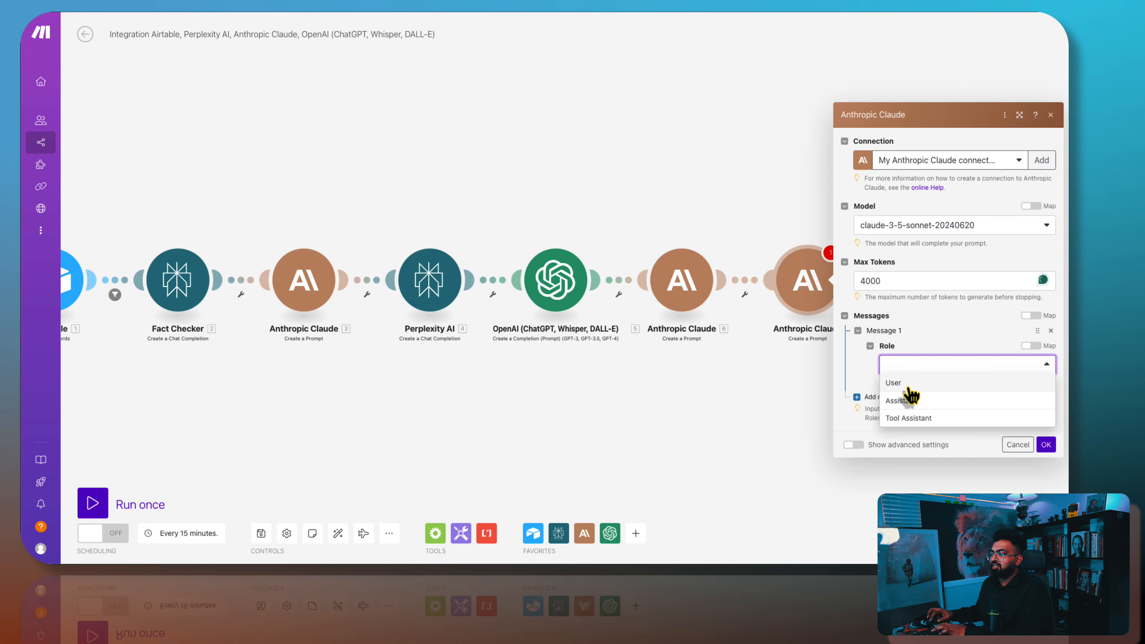
click(908, 386)
click(912, 387)
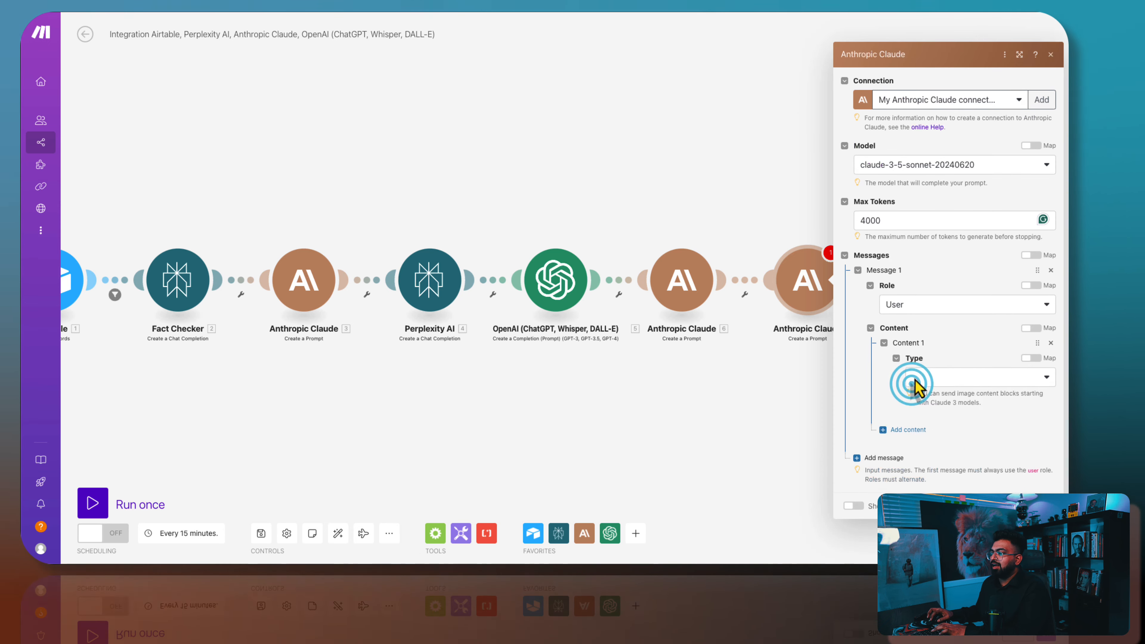
click(917, 379)
click(924, 389)
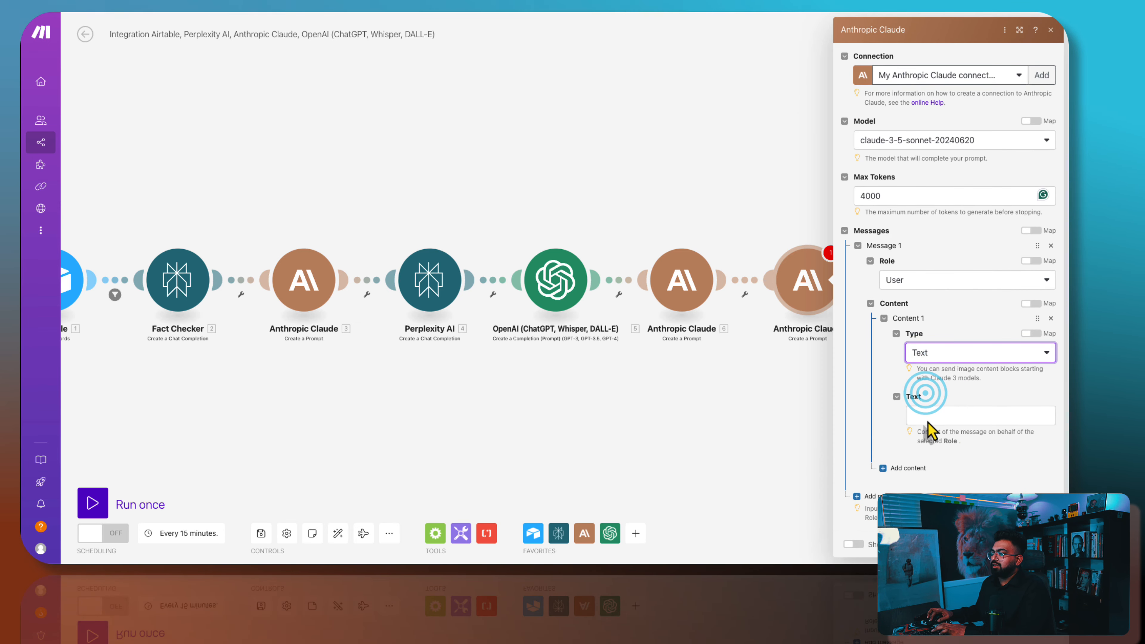
click(926, 417)
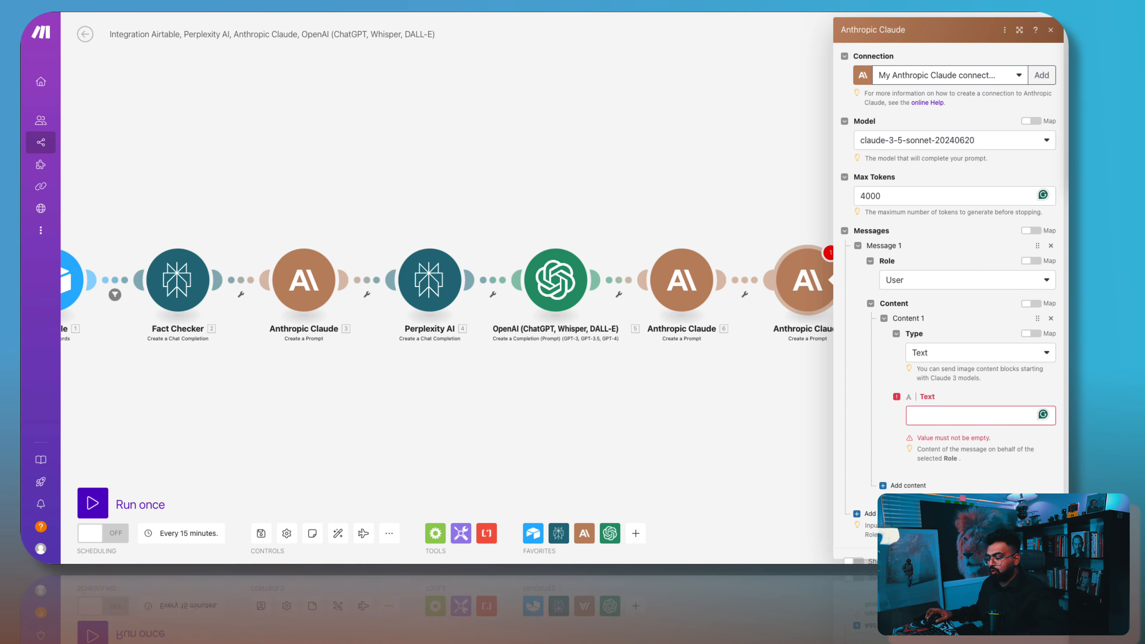
Paste the AI-Powered SEO Article Synthesizer prompt into the message text and review it.
click(909, 414)
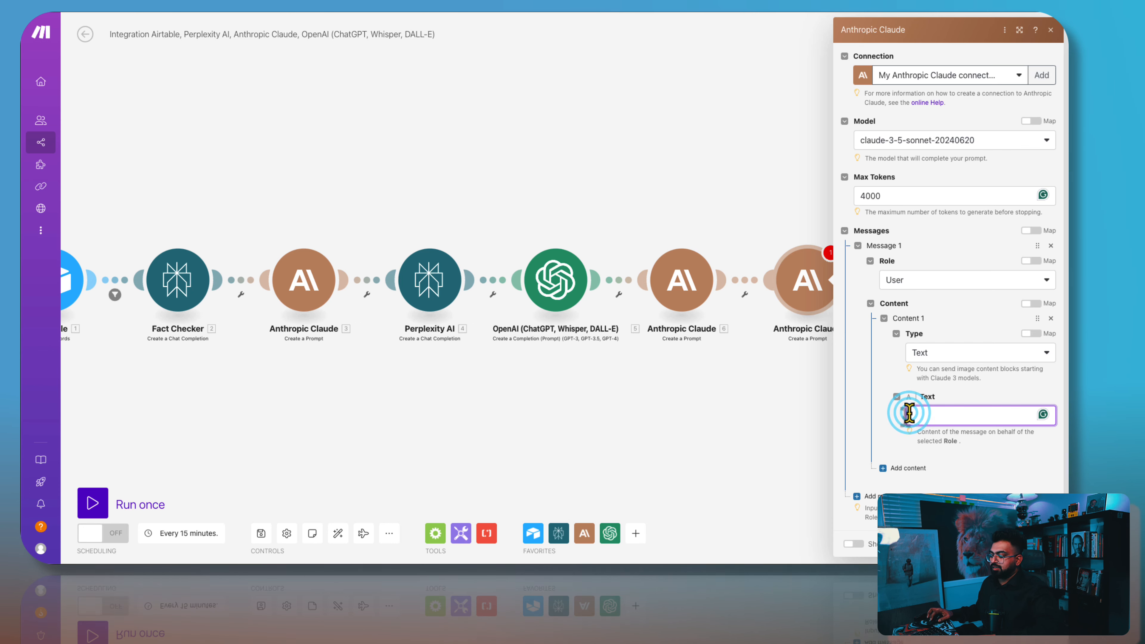
key(ctrl+v)
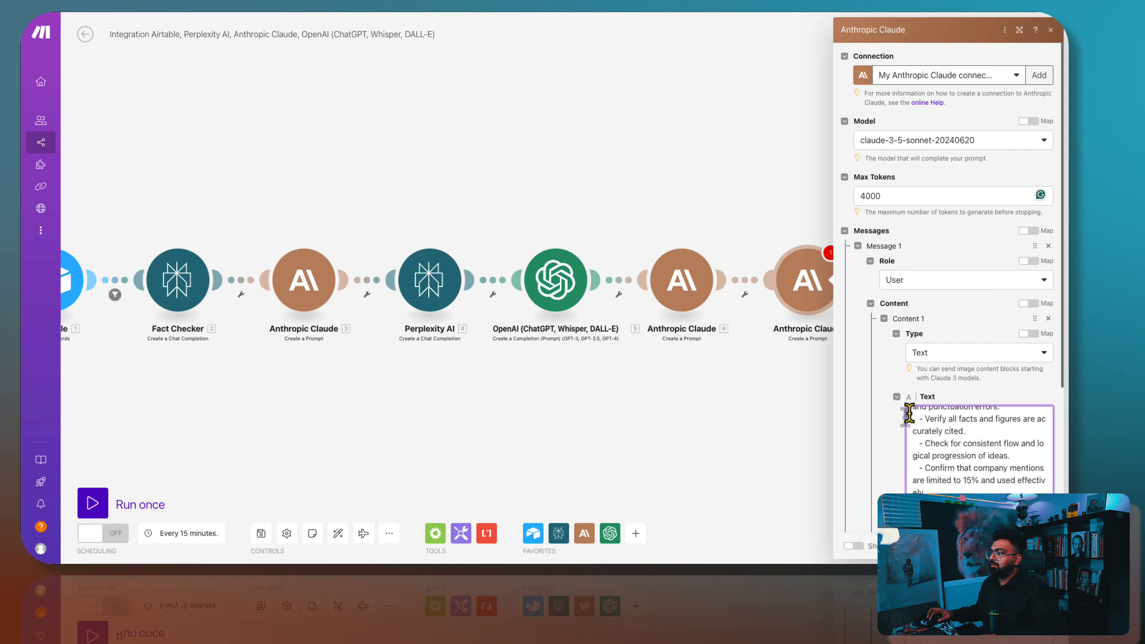
scroll(974, 482, up, 5)
scroll(974, 485, up, 10)
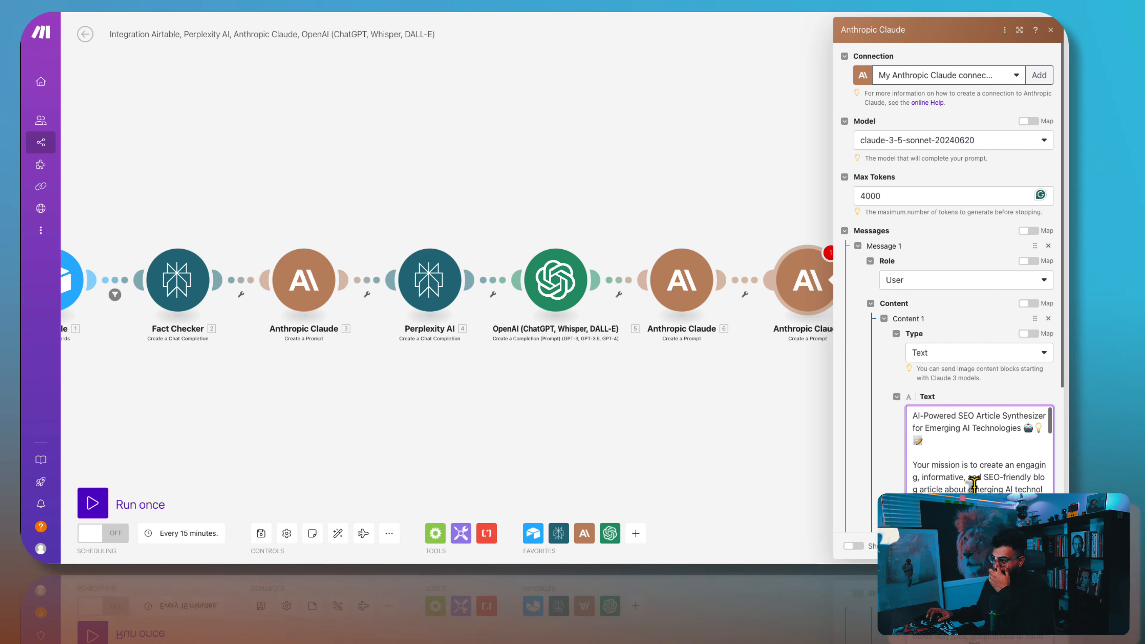
scroll(975, 487, down, 5)
scroll(975, 487, up, 8)
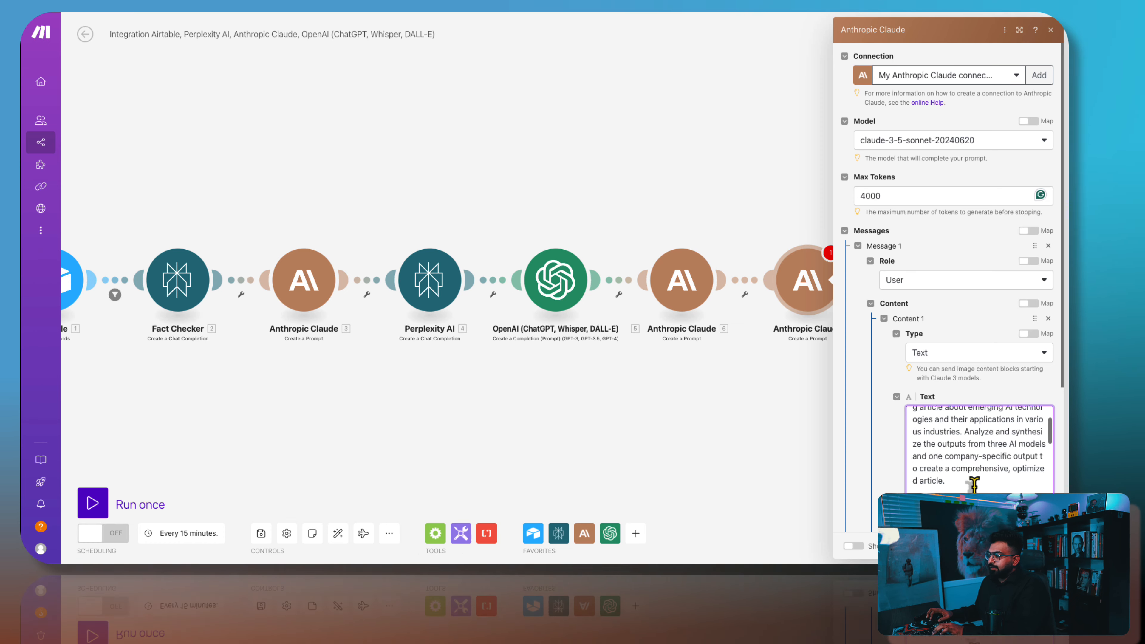
scroll(974, 482, down, 10)
scroll(973, 483, down, 5)
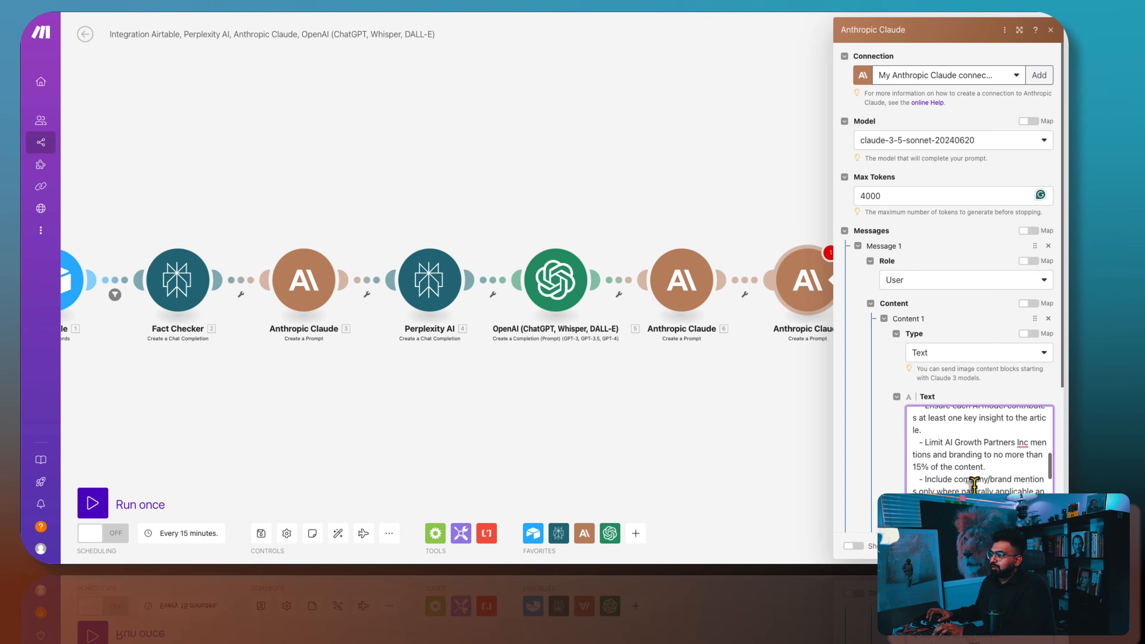
scroll(974, 485, up, 1)
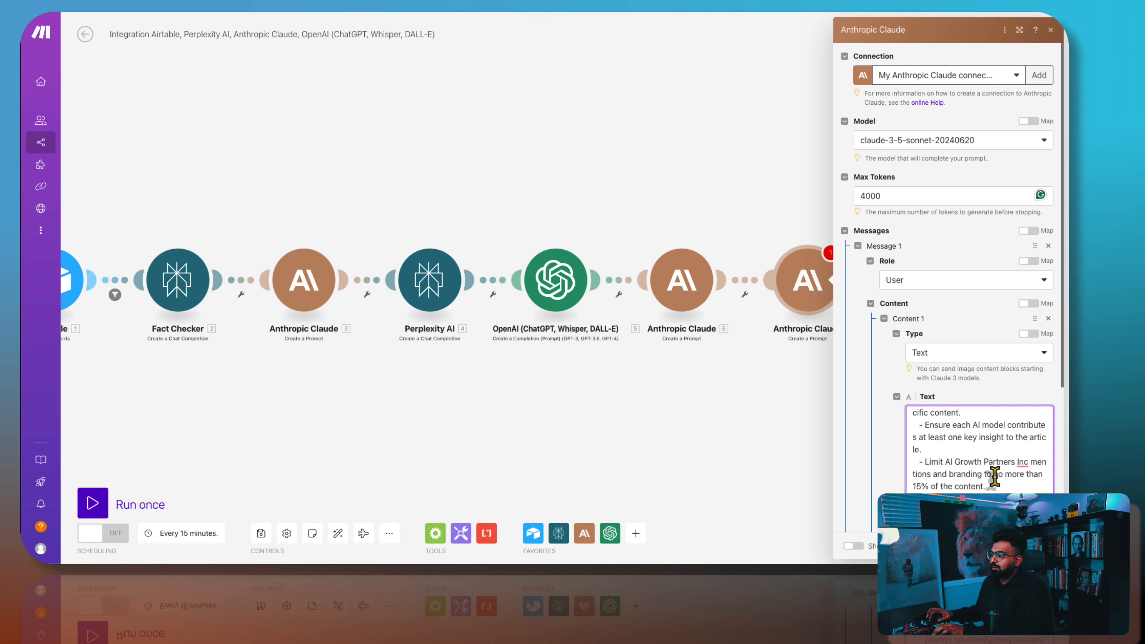
scroll(994, 477, up, 2)
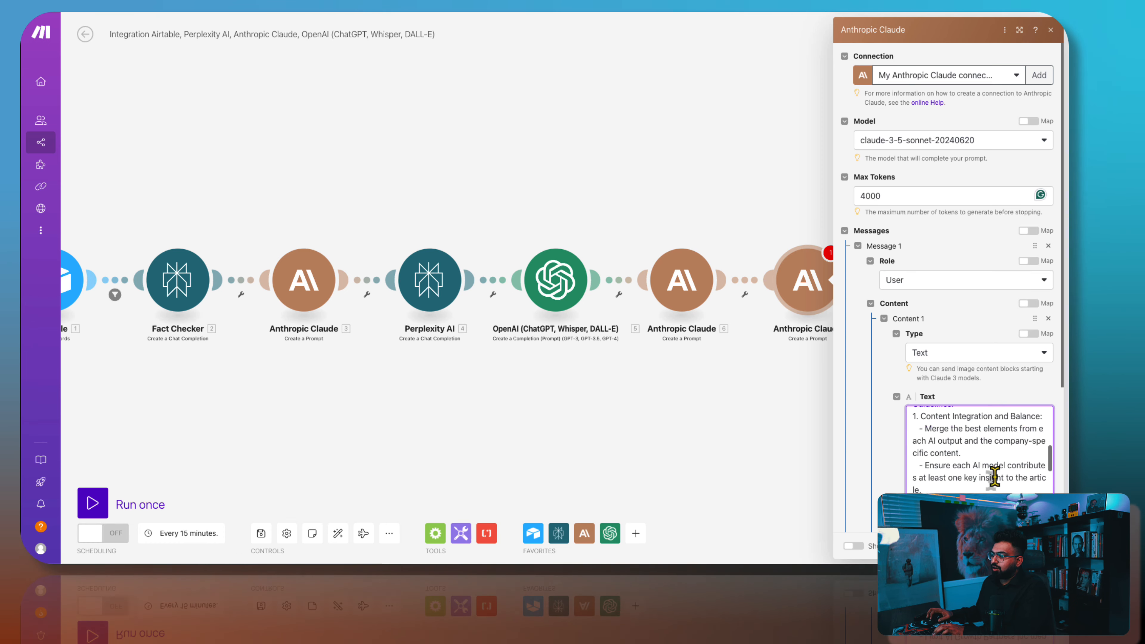
scroll(989, 476, up, 3)
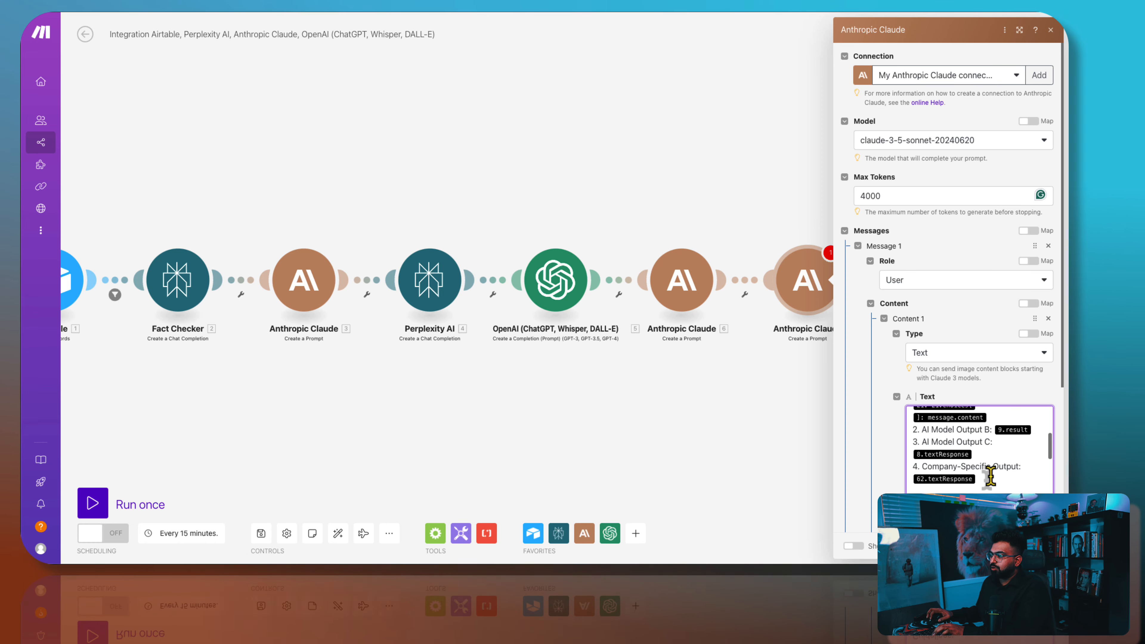
scroll(990, 476, down, 2)
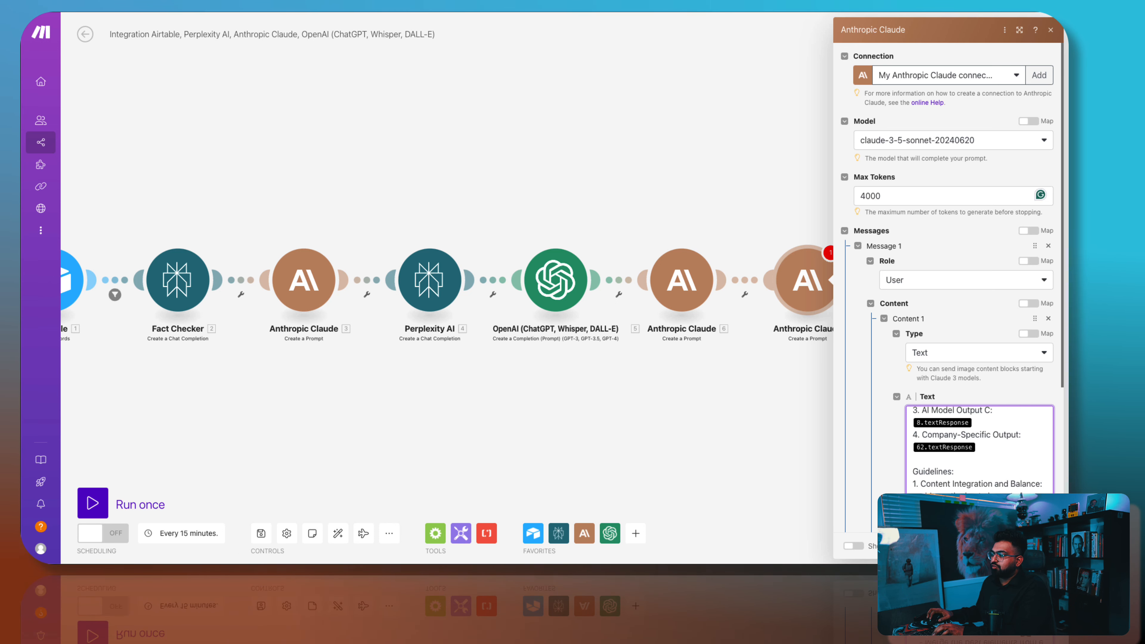
scroll(979, 451, down, 8)
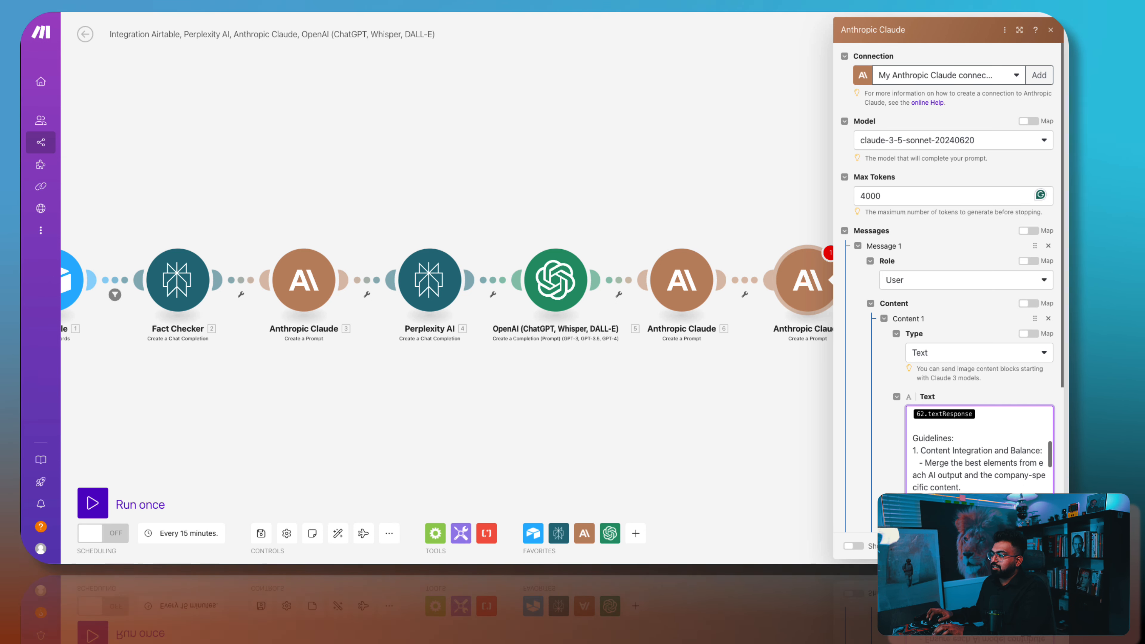
scroll(979, 451, down, 4)
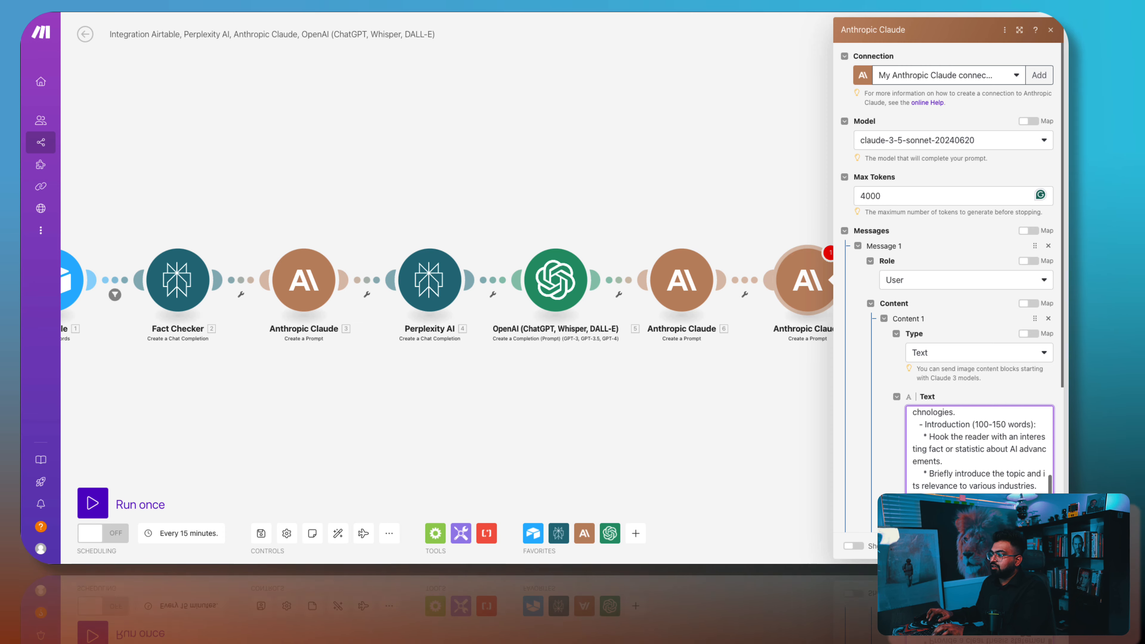
scroll(979, 451, down, 10)
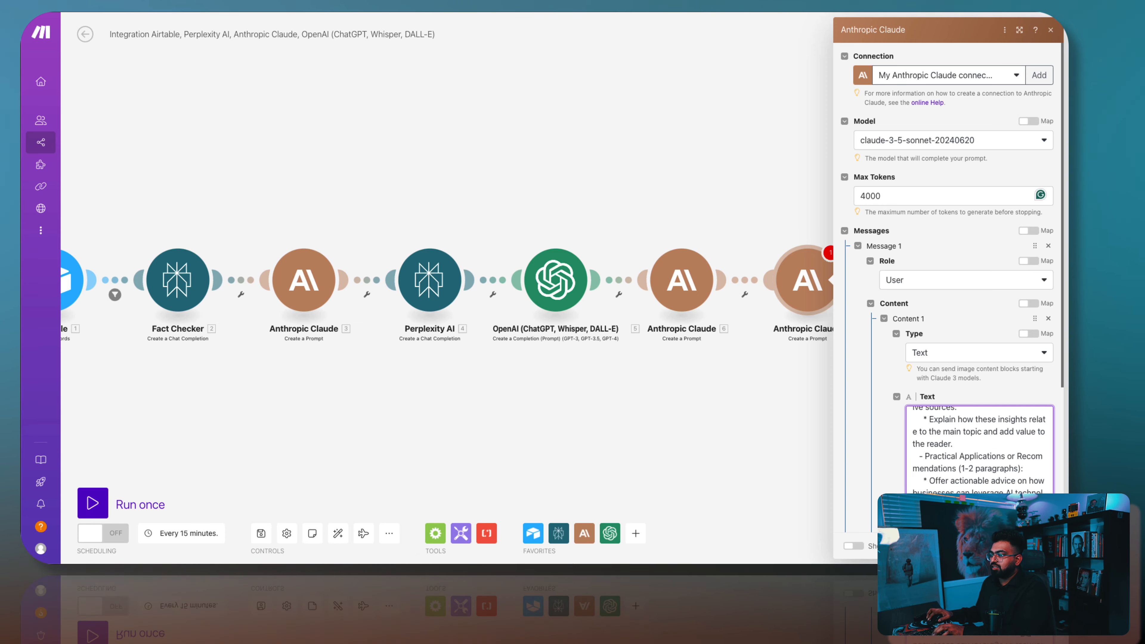
scroll(978, 451, down, 8)
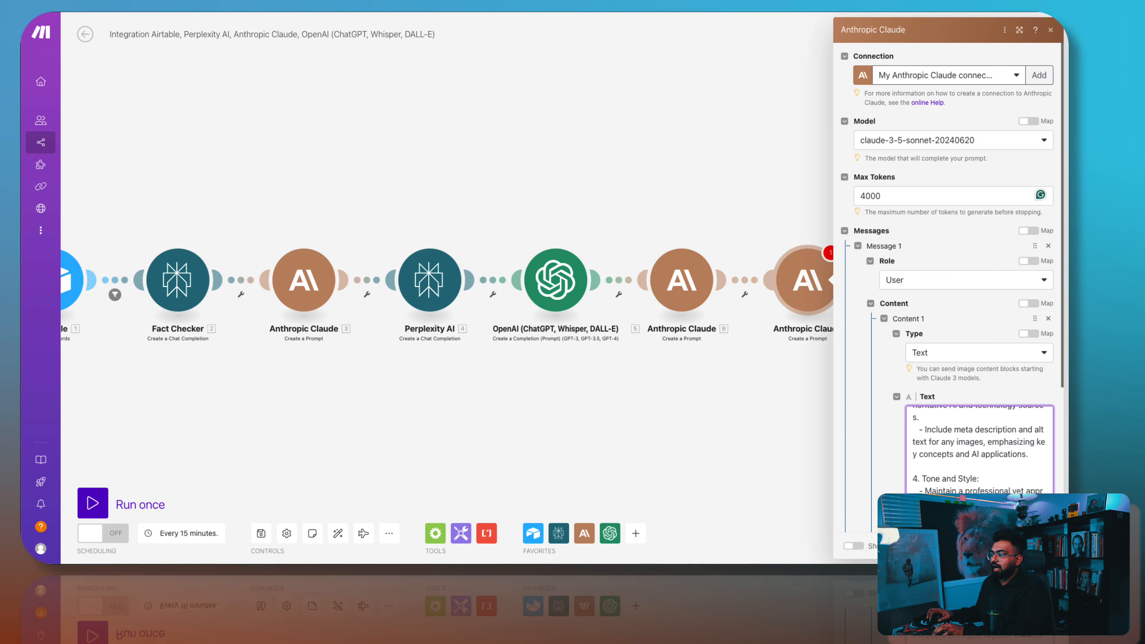
scroll(979, 451, down, 8)
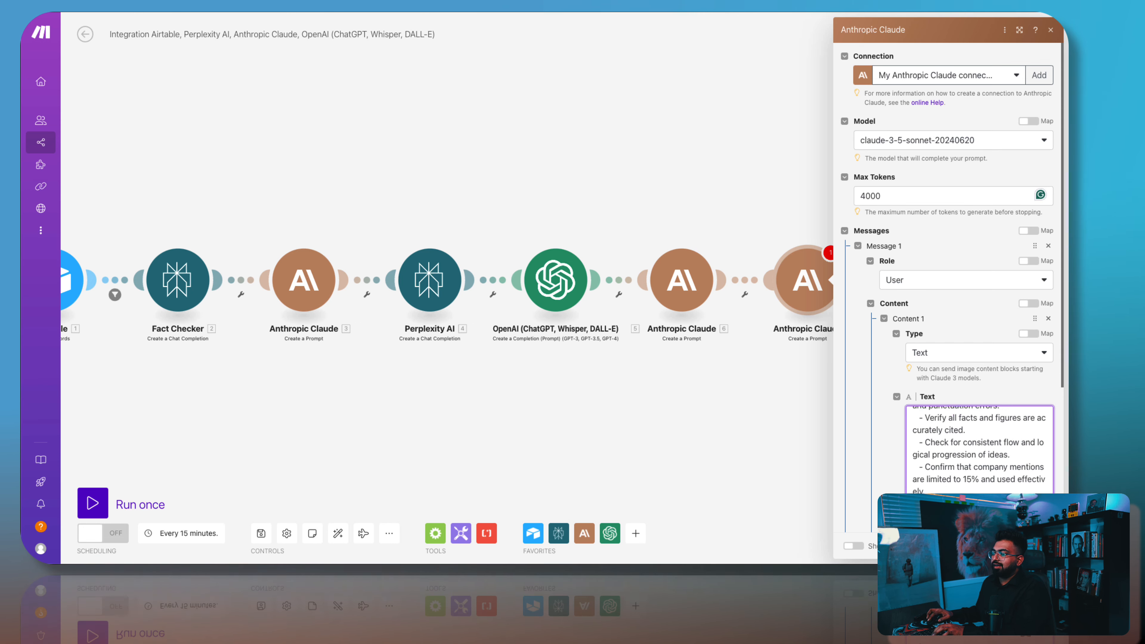
scroll(979, 451, up, 10)
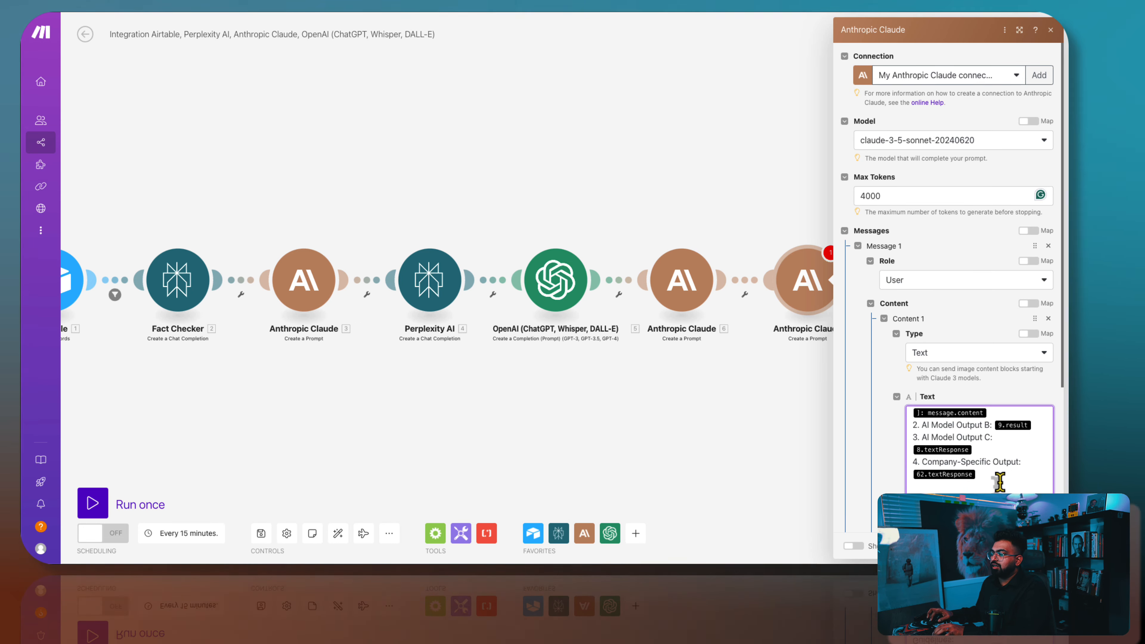
Map Claude 6's Text Response as company-specific output and Perplexity's Message Content as Output B.
click(996, 478)
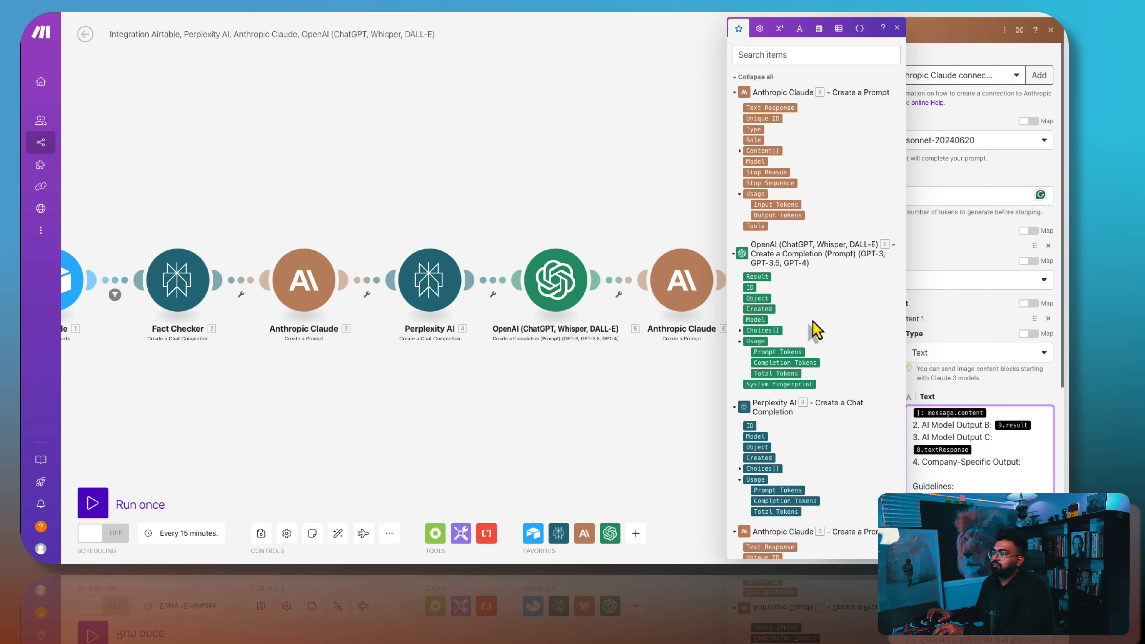
click(785, 110)
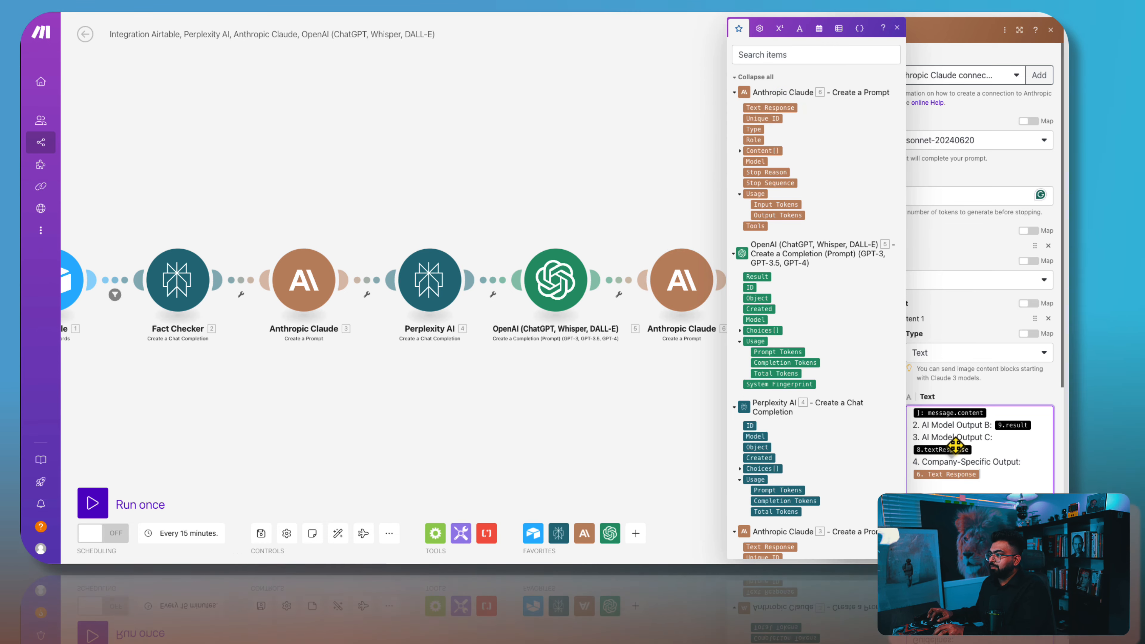
click(973, 450)
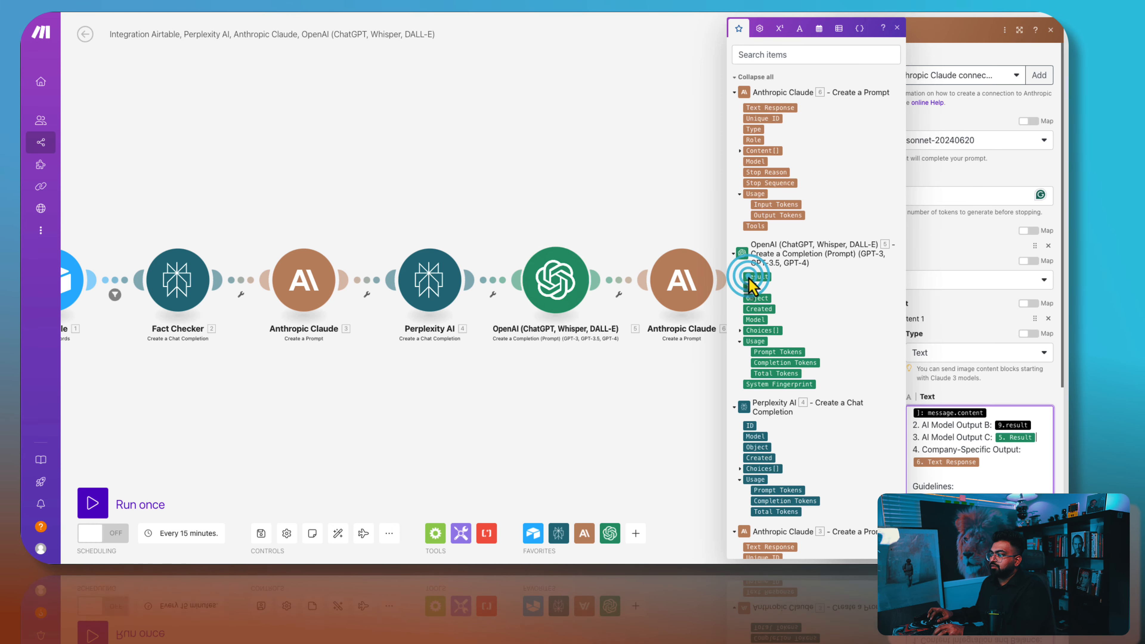
key(BackSpace)
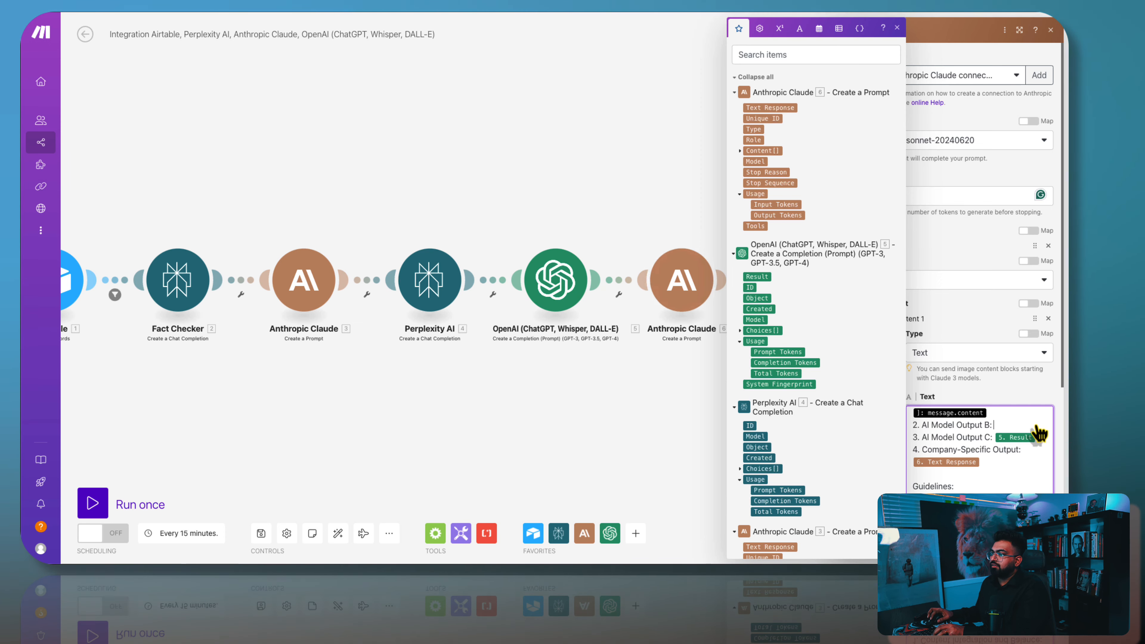
scroll(765, 439, down, 1)
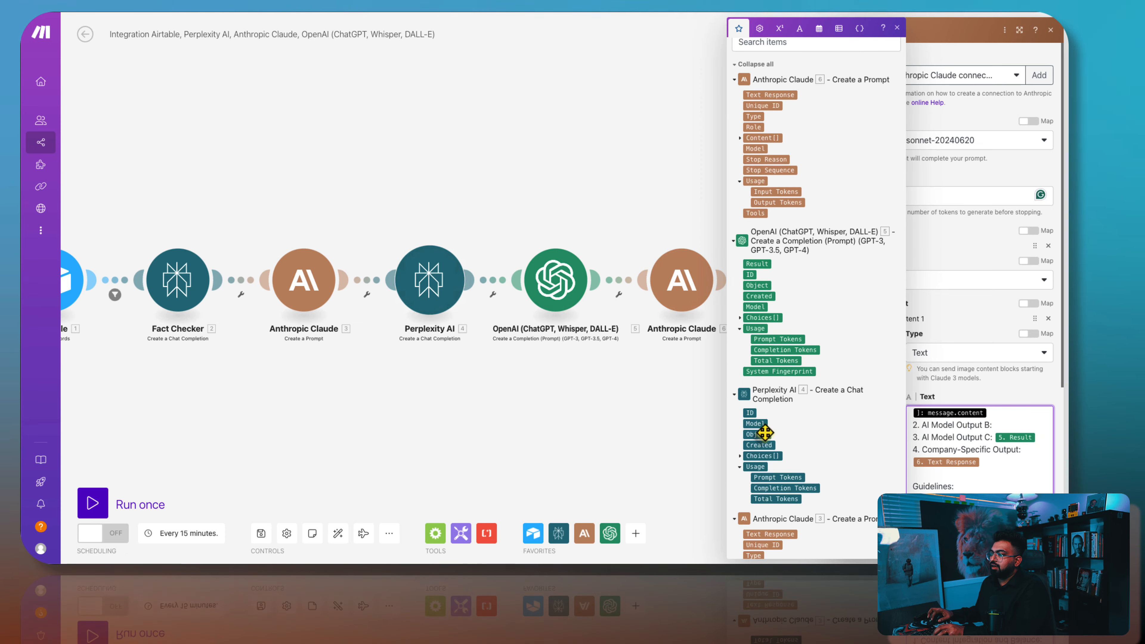
click(738, 455)
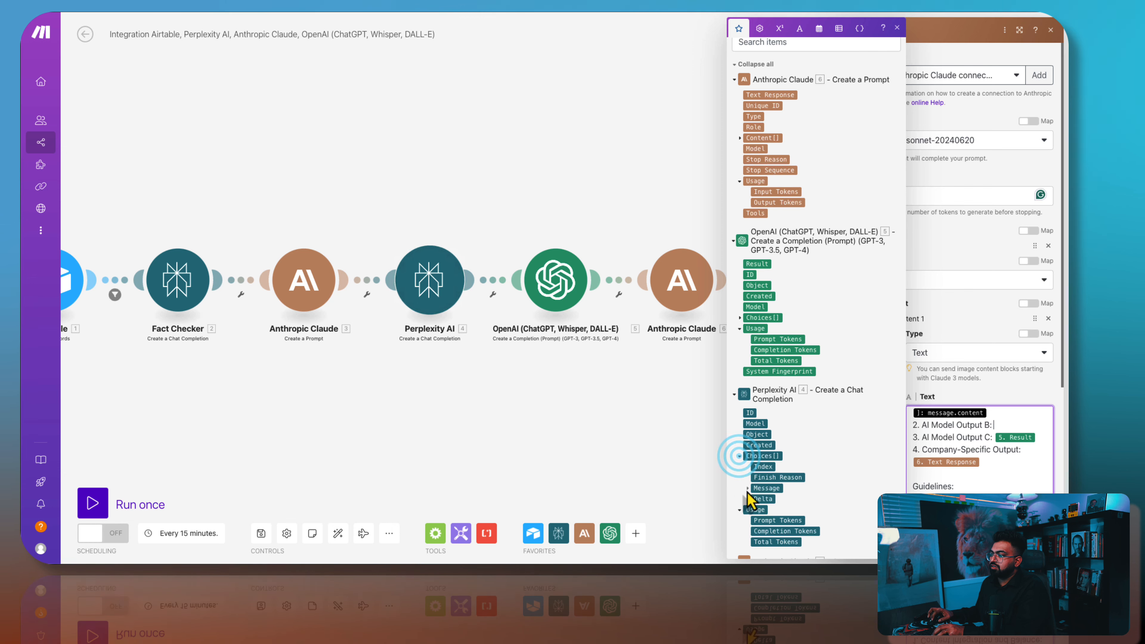
click(747, 489)
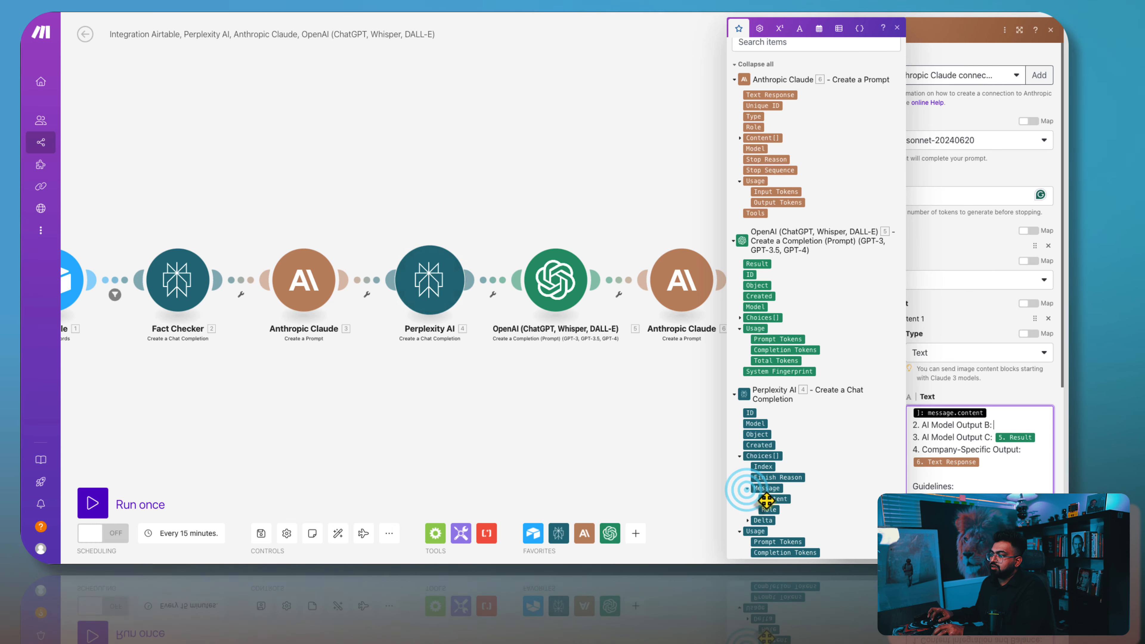
click(769, 498)
Replace the outdated Output A reference with Fact Checker's Message Content.
click(994, 416)
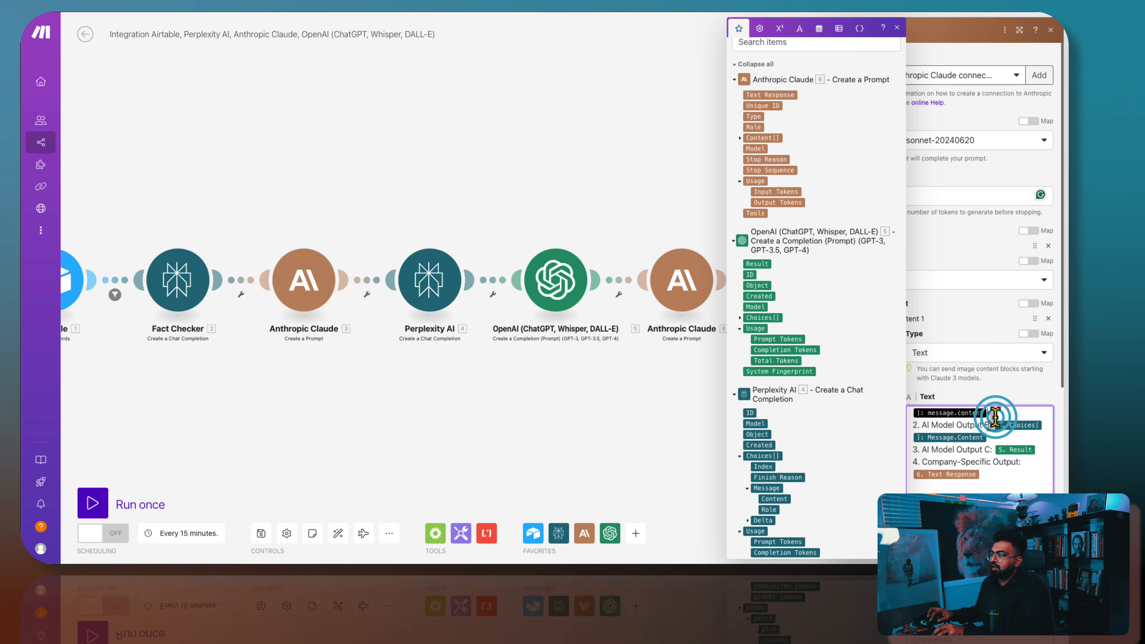
key(BackSpace)
key(BackSpace)
key(BackSpace)
key(BackSpace)
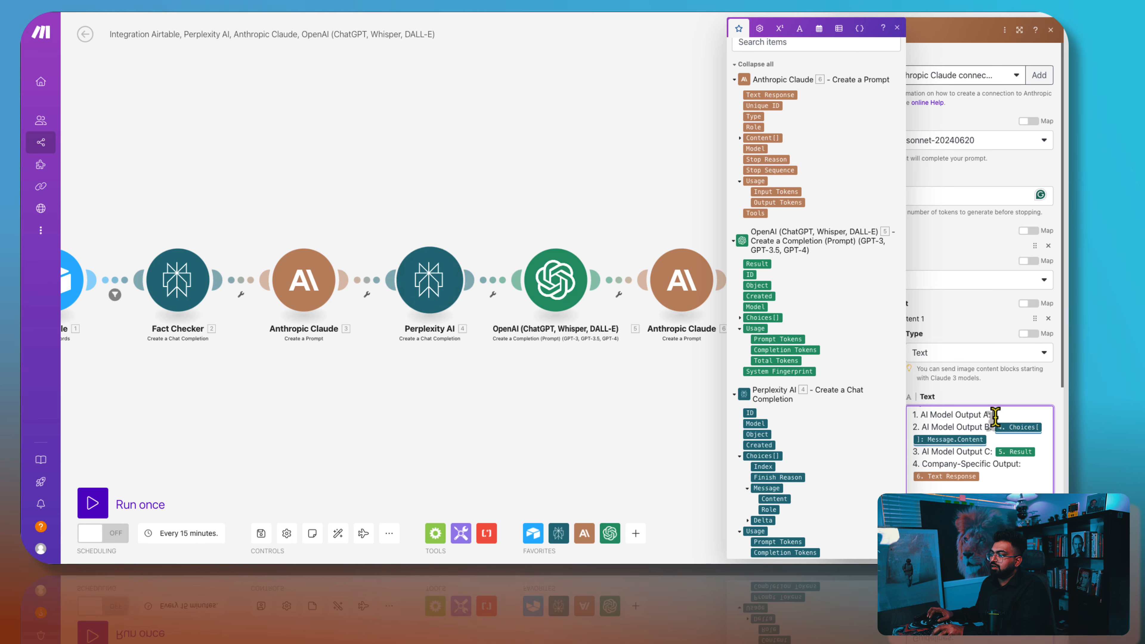
scroll(803, 410, down, 10)
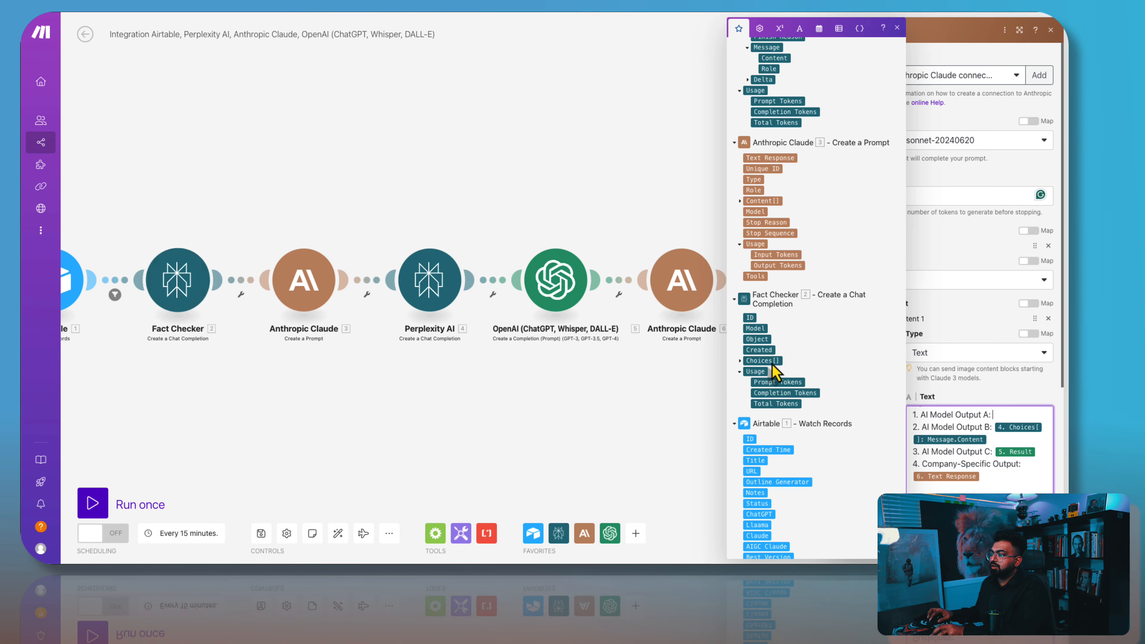
click(740, 361)
click(747, 392)
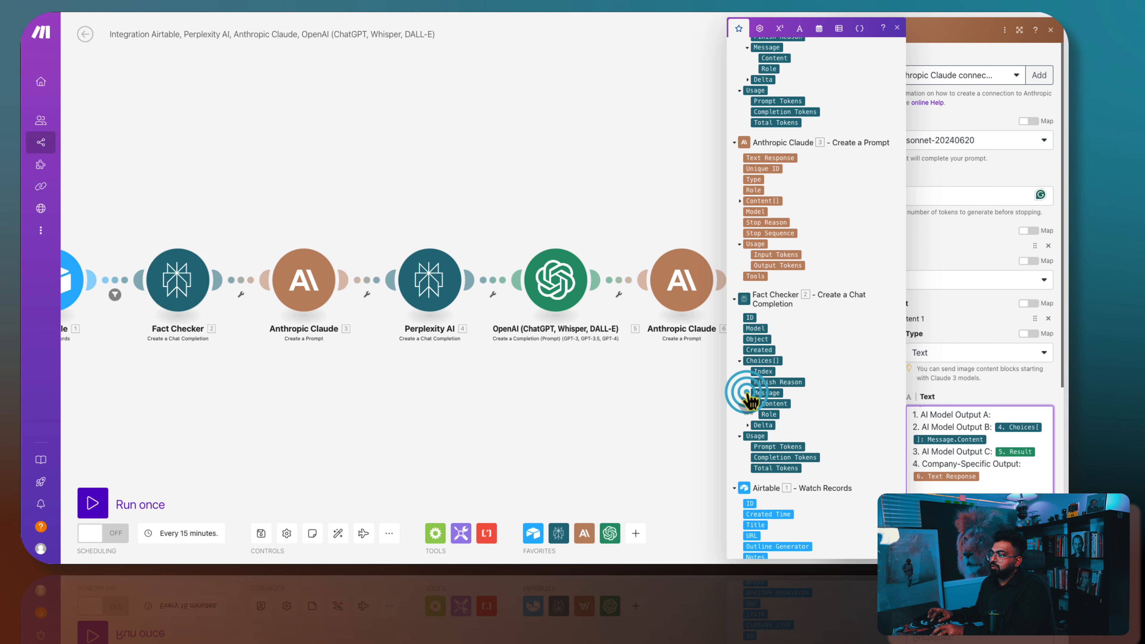
click(767, 404)
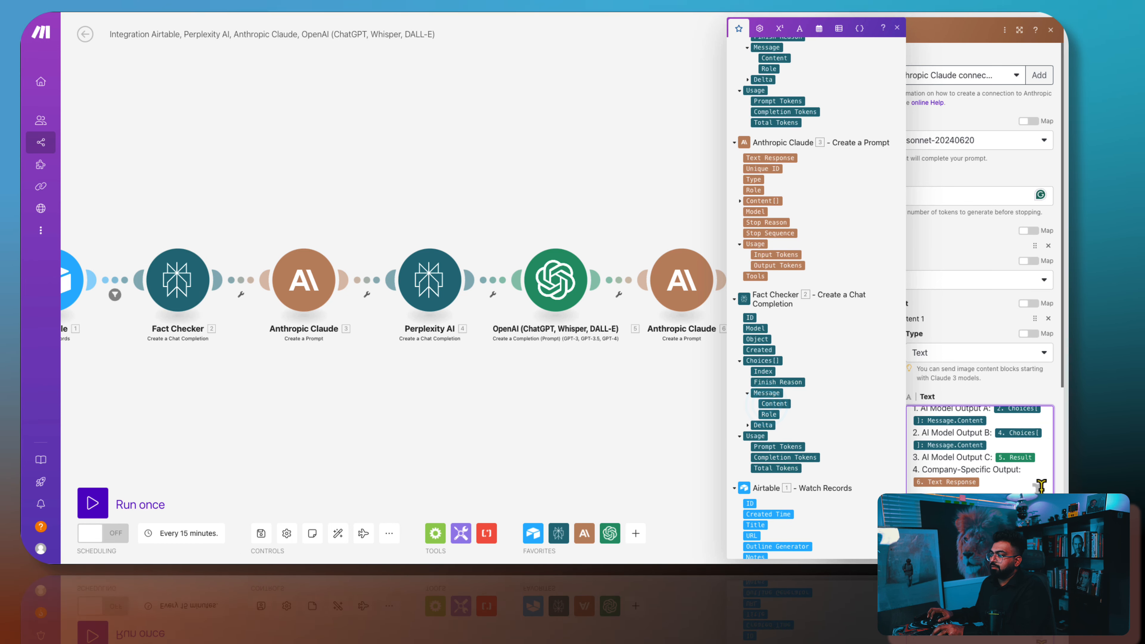
scroll(1041, 486, down, 15)
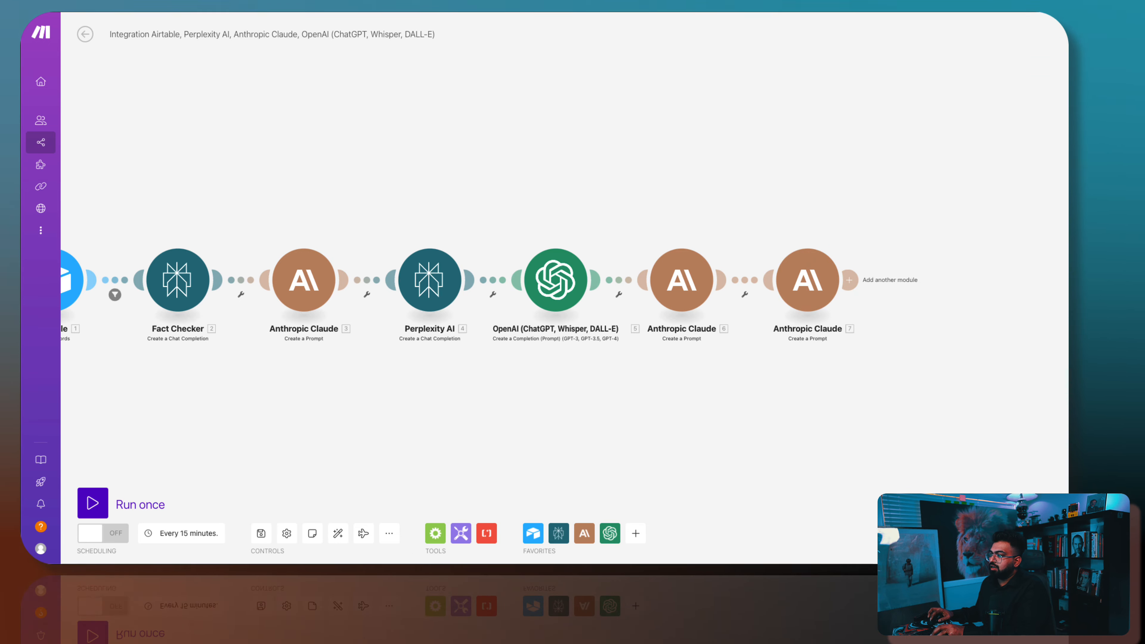
Add an Airtable Update a Record module using the RSS - Article Generation base's Table 1.
click(851, 286)
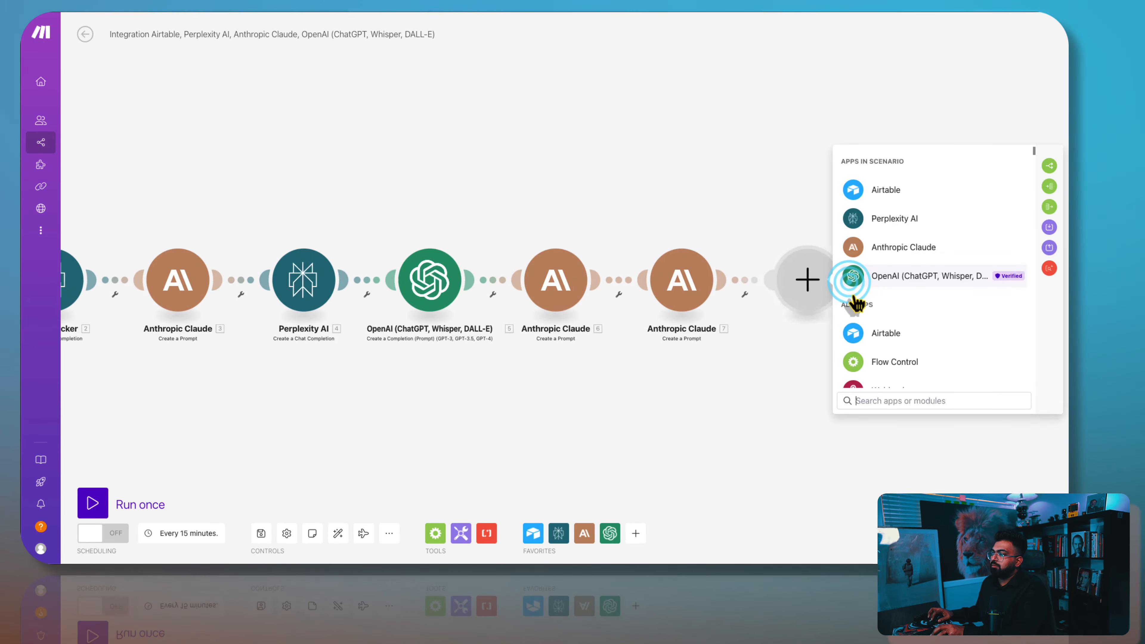
click(866, 337)
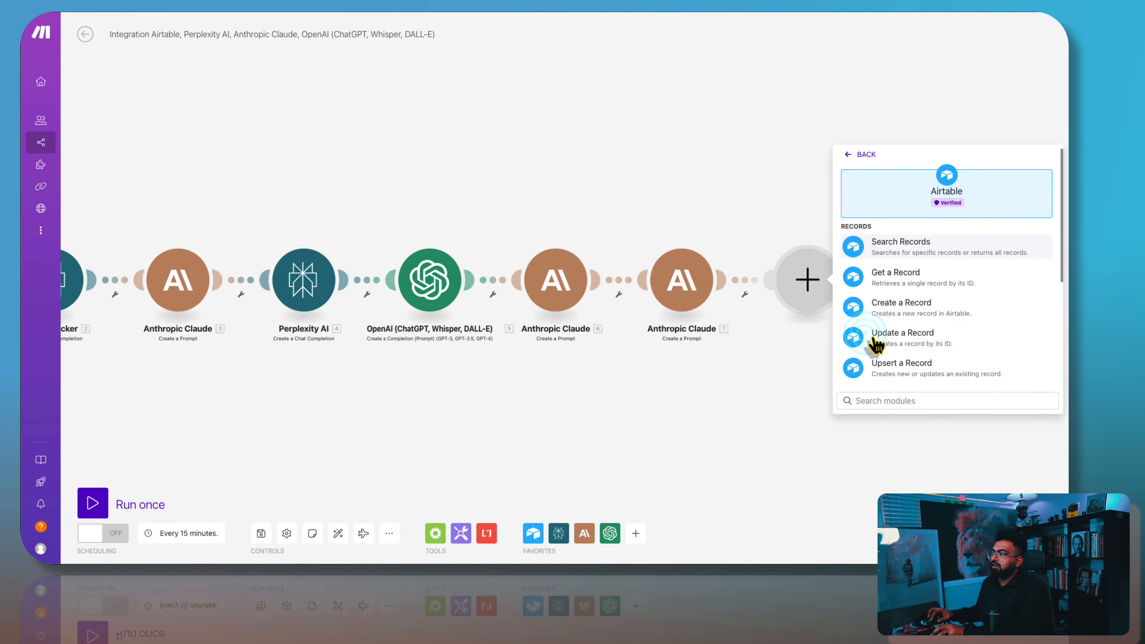
click(902, 338)
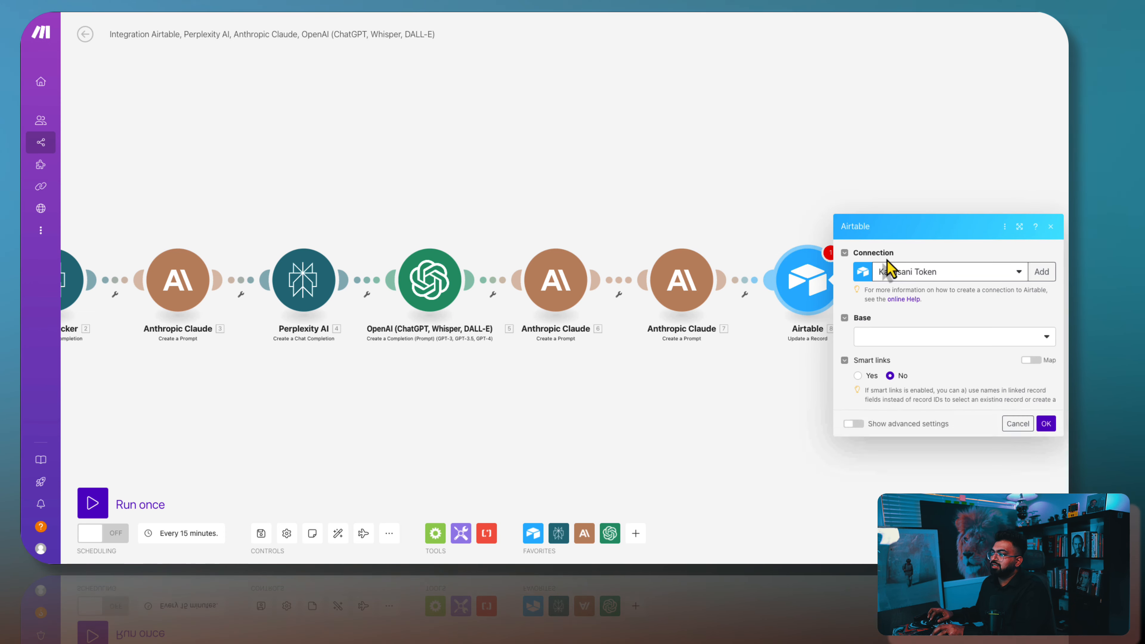
click(890, 263)
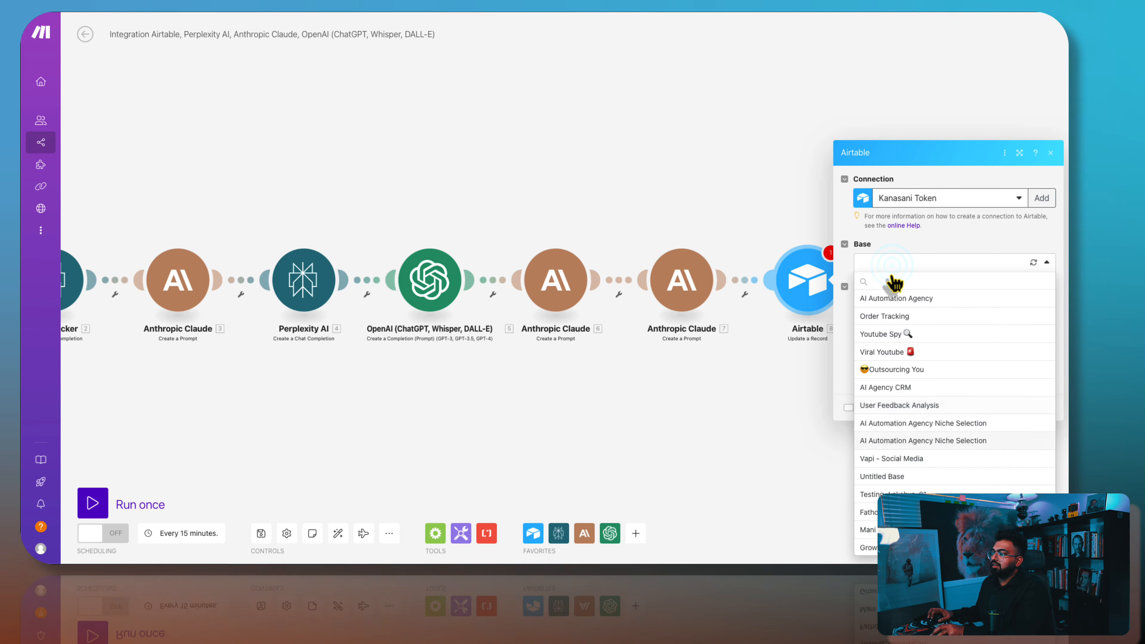
scroll(878, 465, down, 2)
click(867, 532)
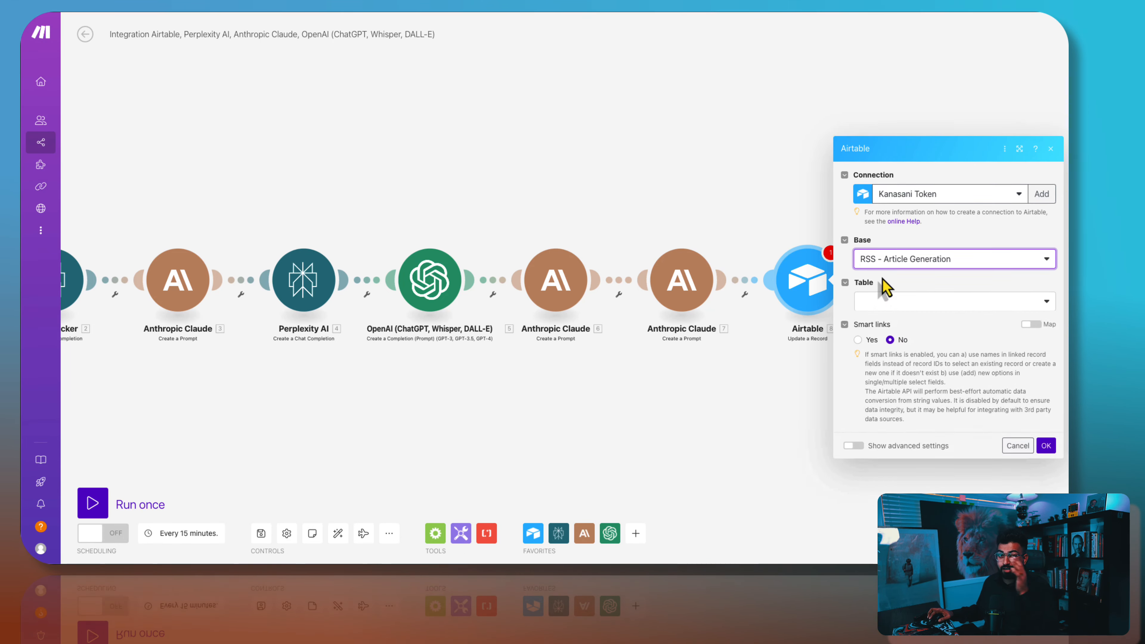
click(893, 288)
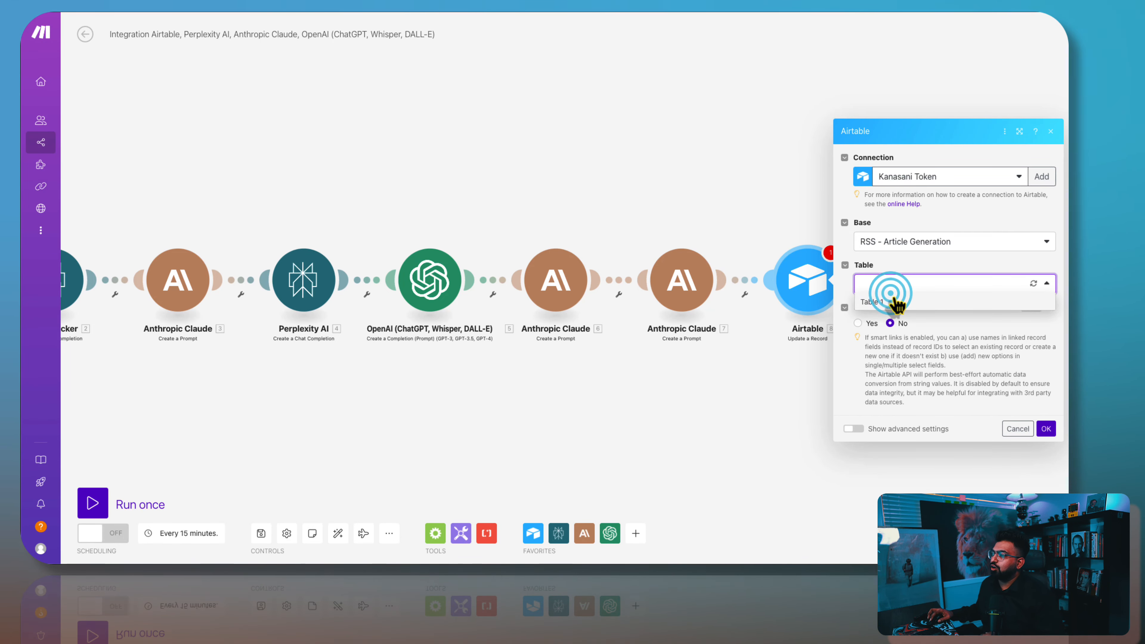
click(895, 302)
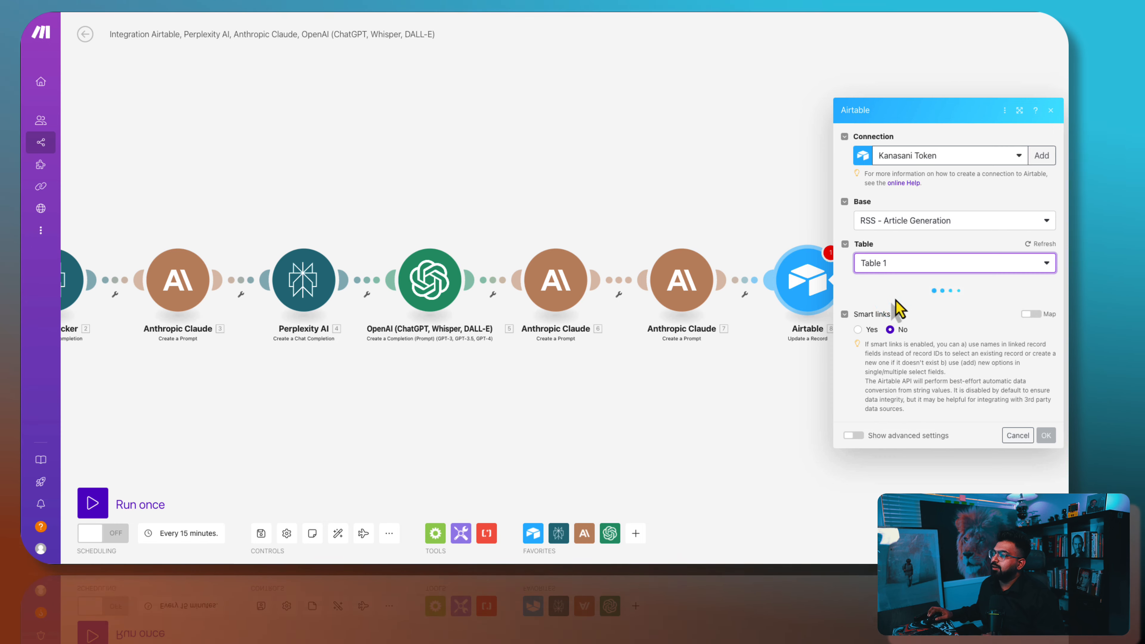
Use the watched record's ID as Record ID and set Status to the fixed choice Done.
click(917, 231)
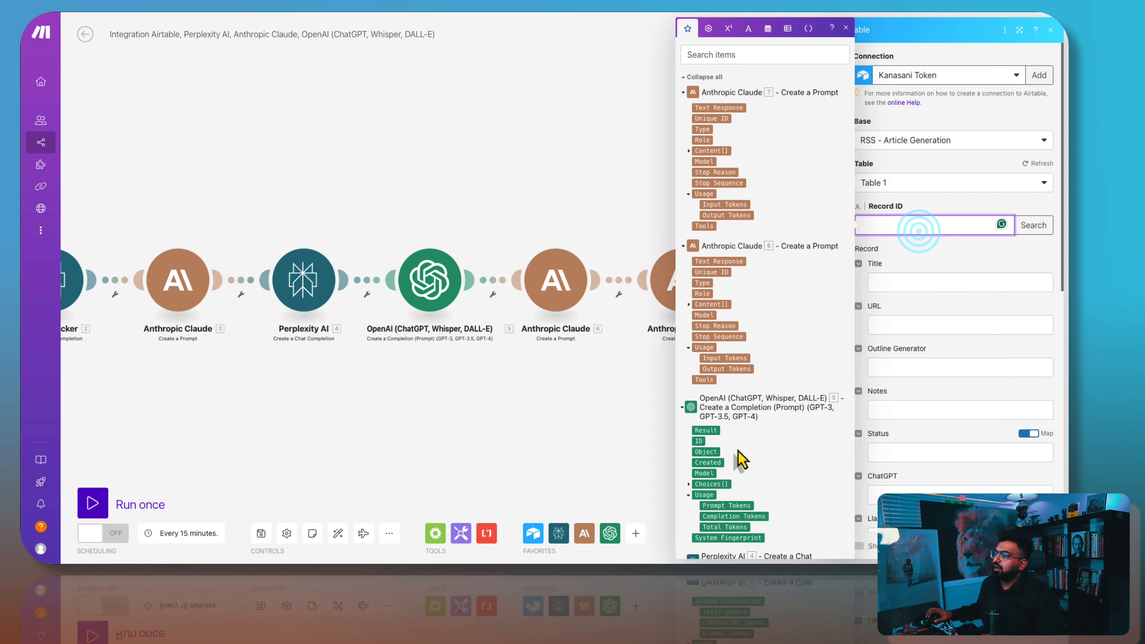
scroll(741, 456, down, 10)
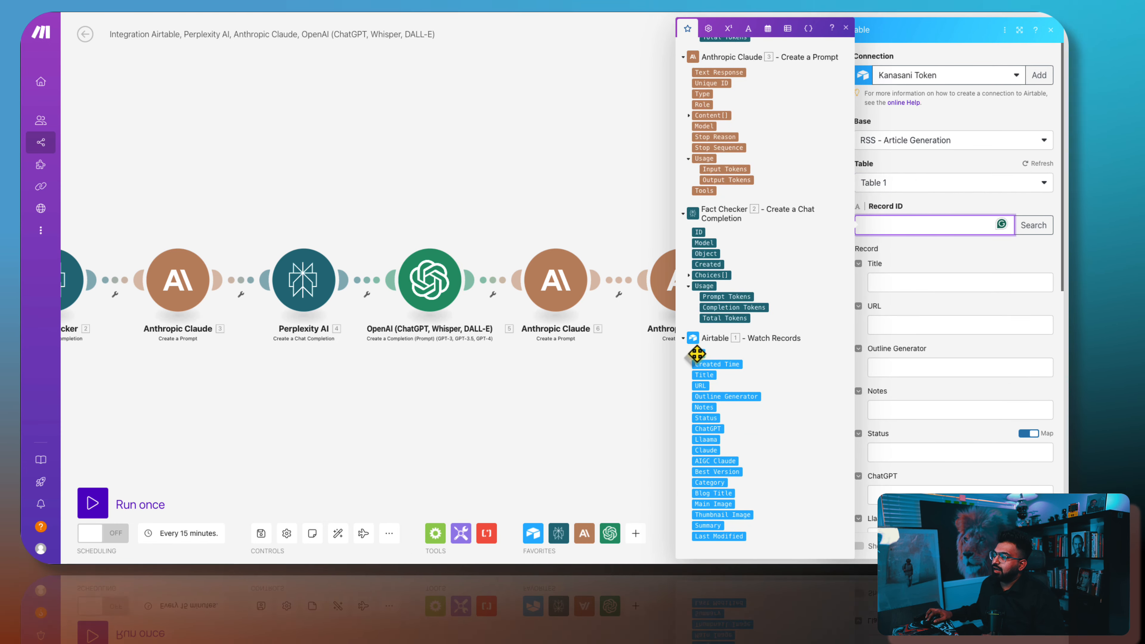
click(698, 353)
click(870, 277)
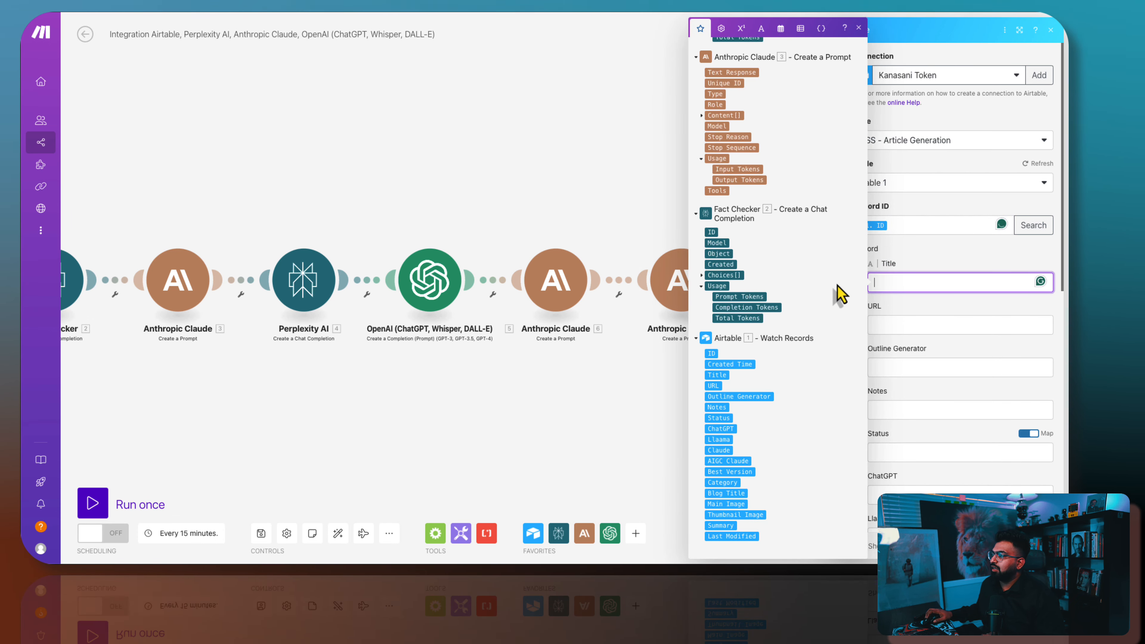
scroll(804, 300, up, 6)
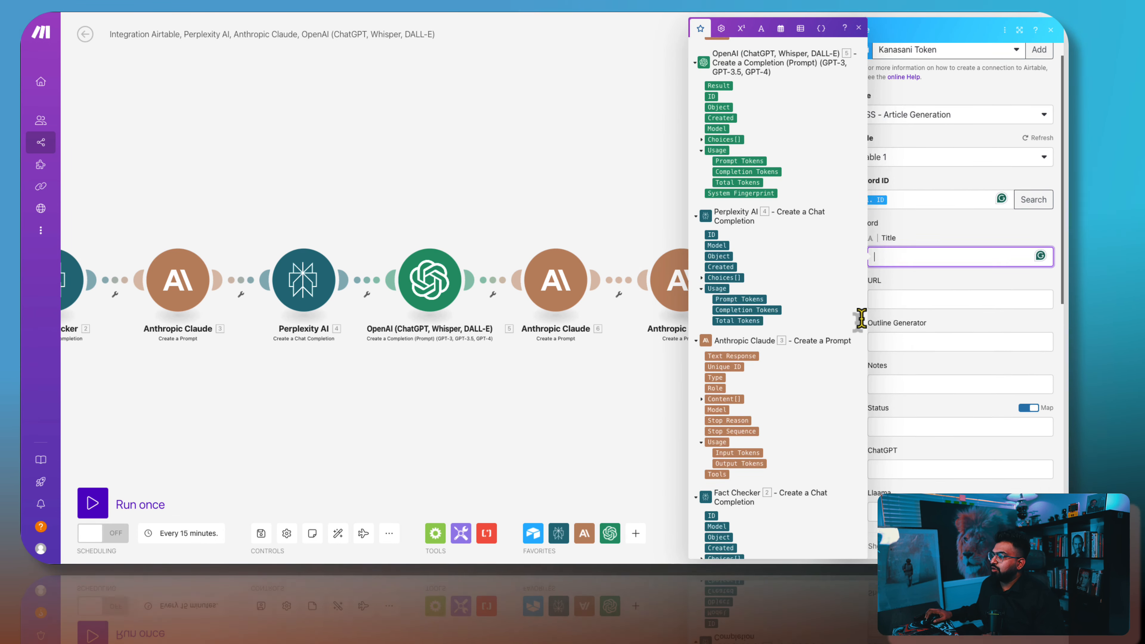
click(1027, 407)
click(972, 417)
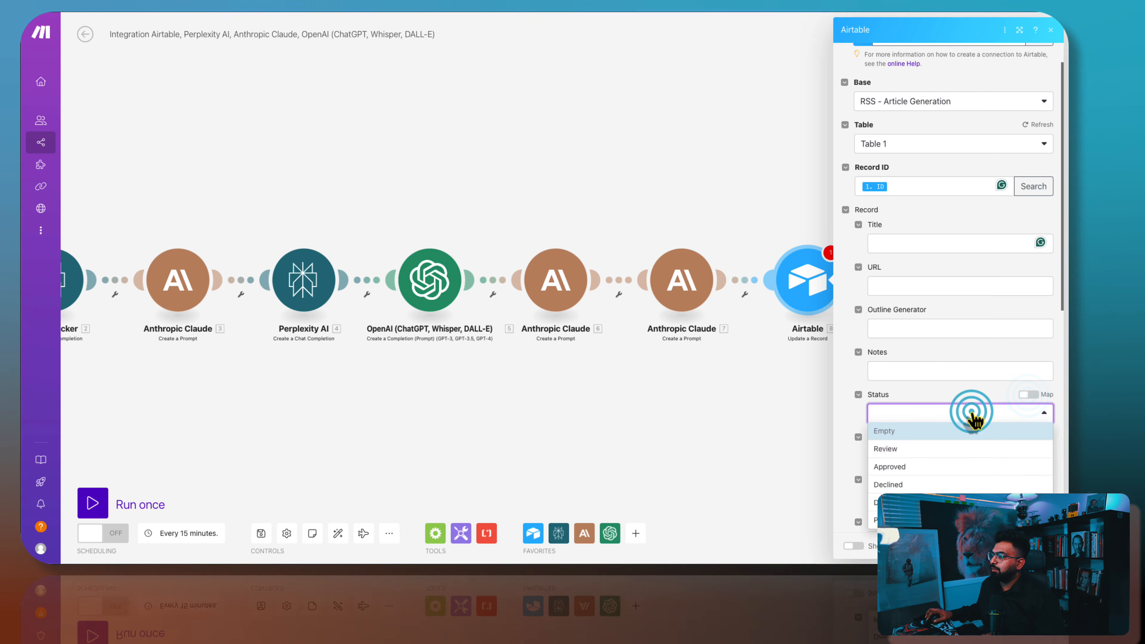
click(920, 502)
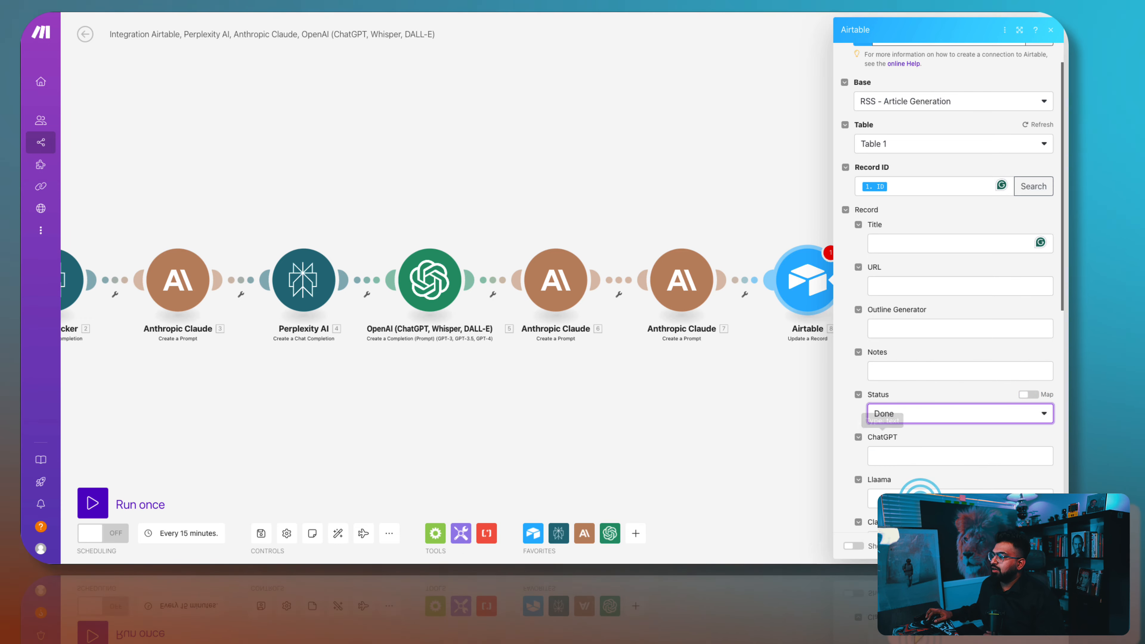
Fill the ChatGPT and Llama fields, and map Claude 3's Text Response into Claude.
scroll(863, 436, down, 3)
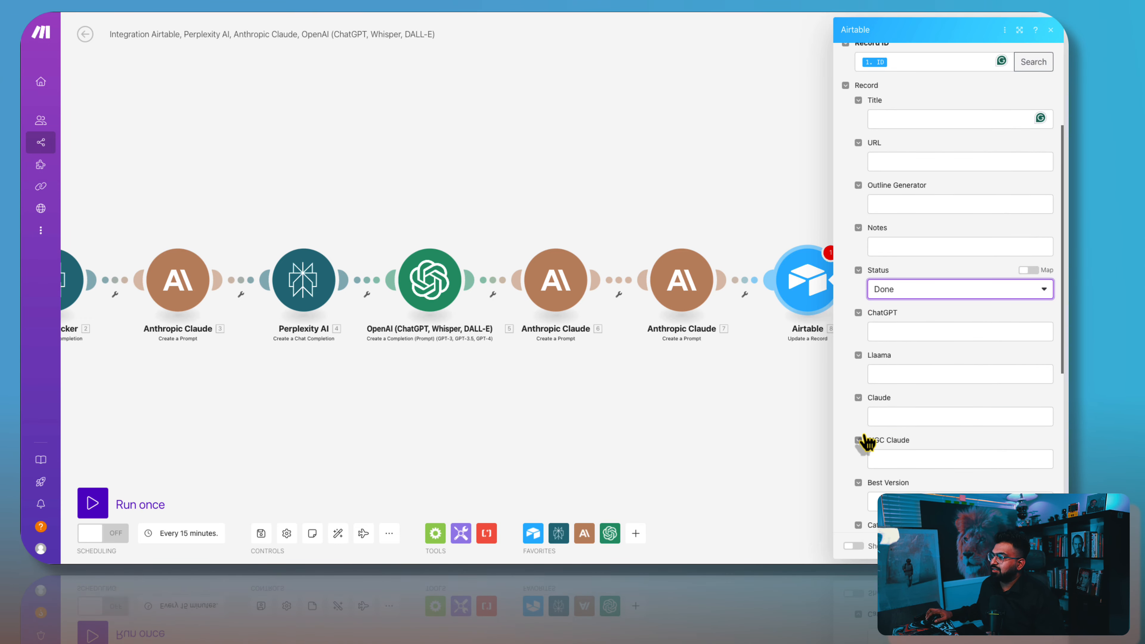
click(925, 333)
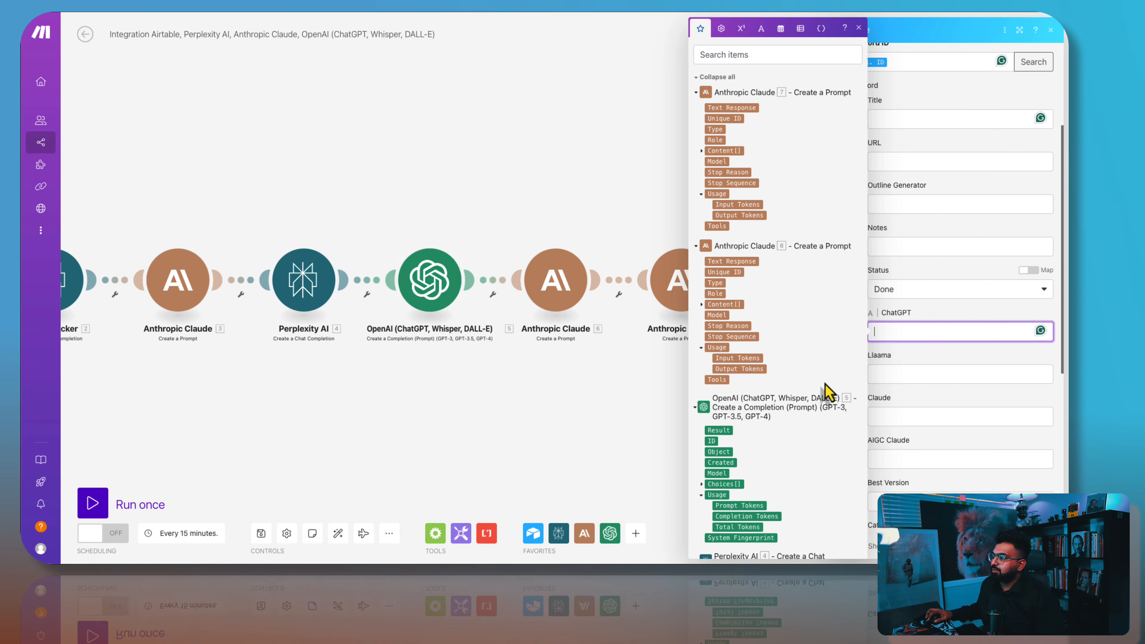
click(926, 377)
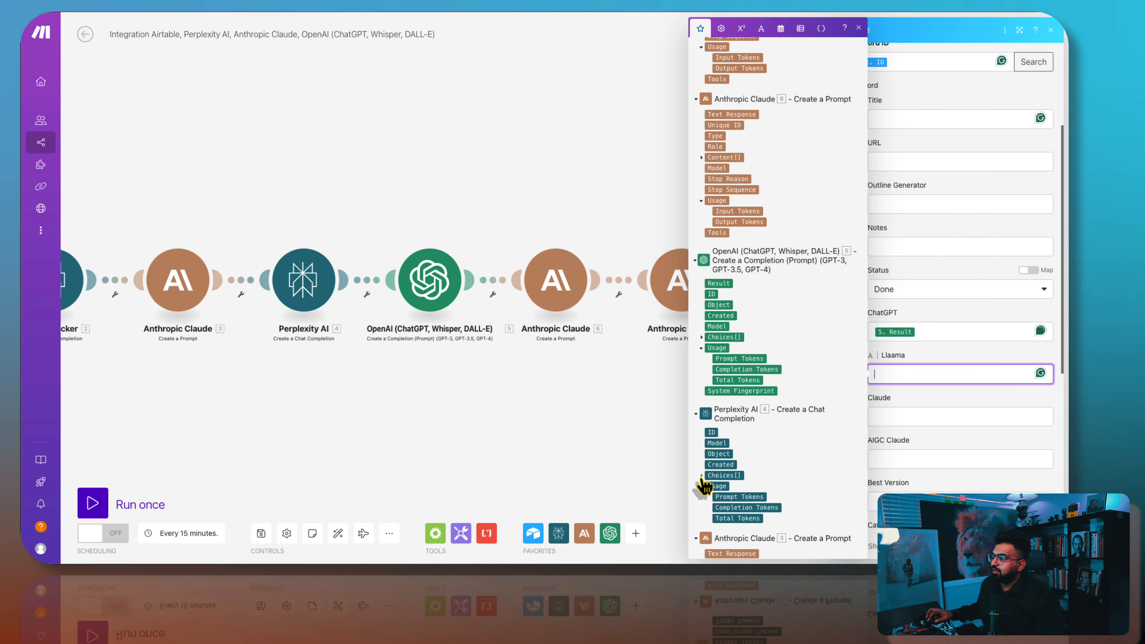
click(701, 475)
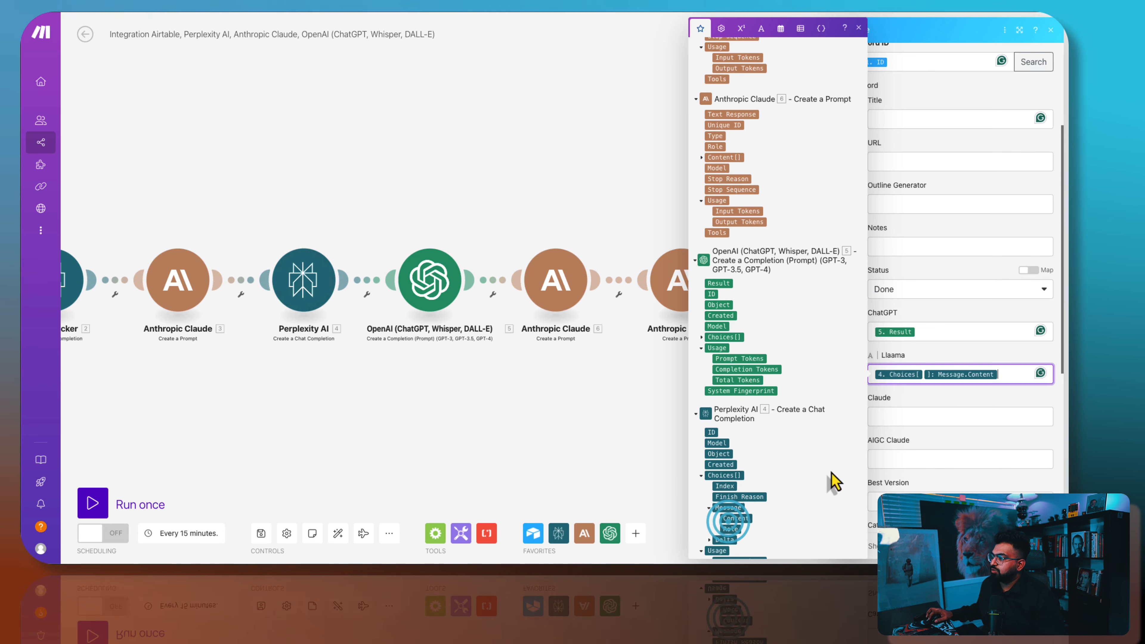
click(931, 419)
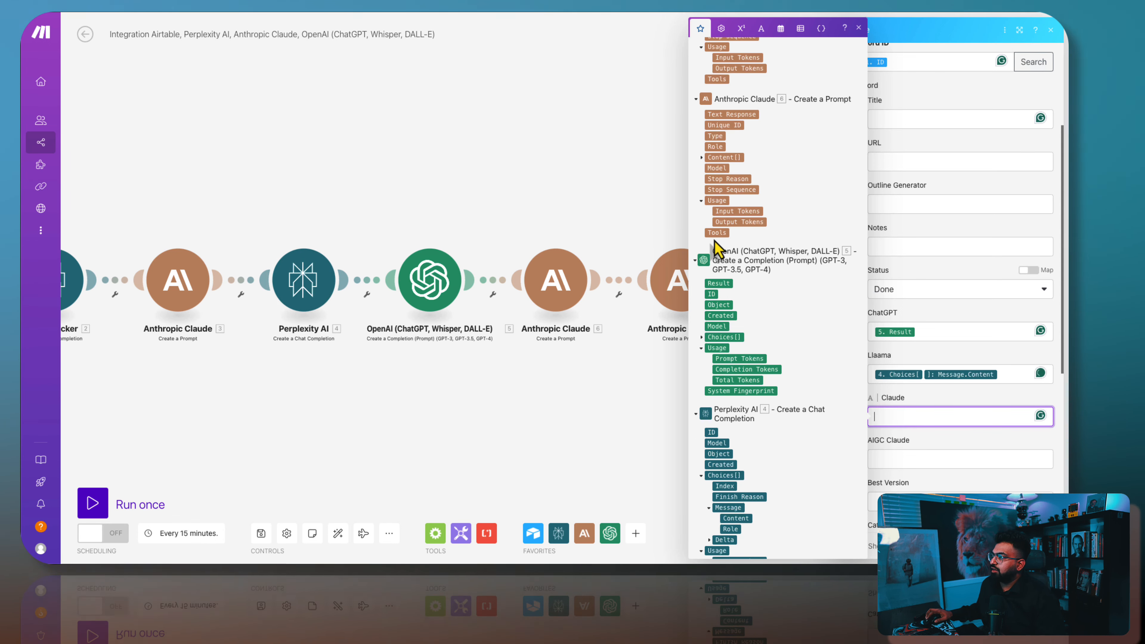
scroll(717, 248, up, 3)
scroll(766, 350, down, 6)
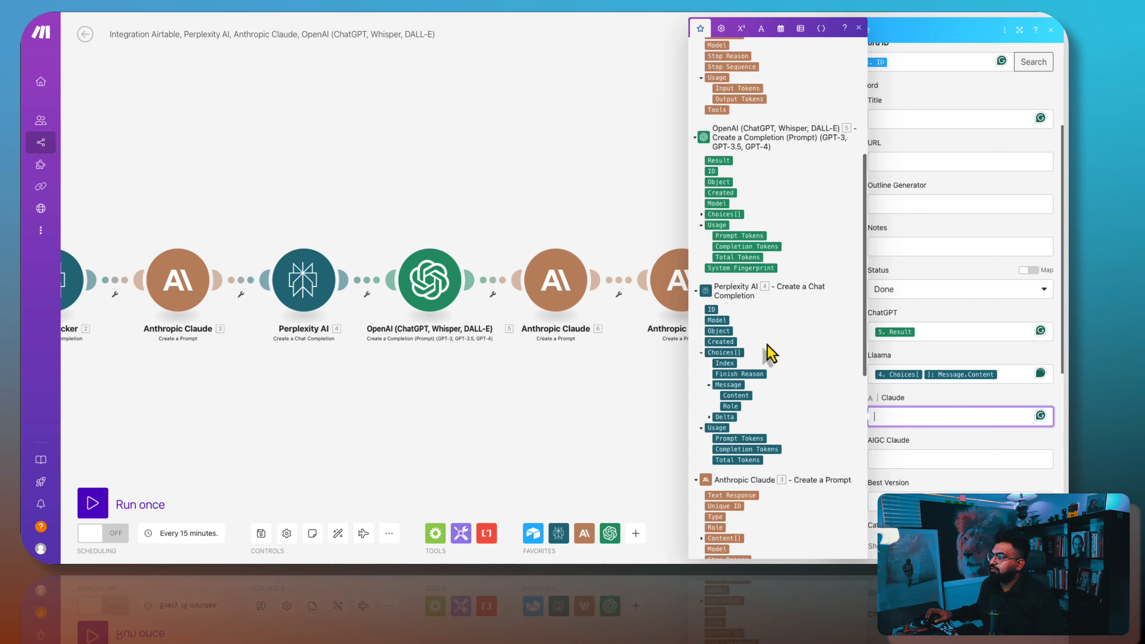
scroll(771, 354, down, 7)
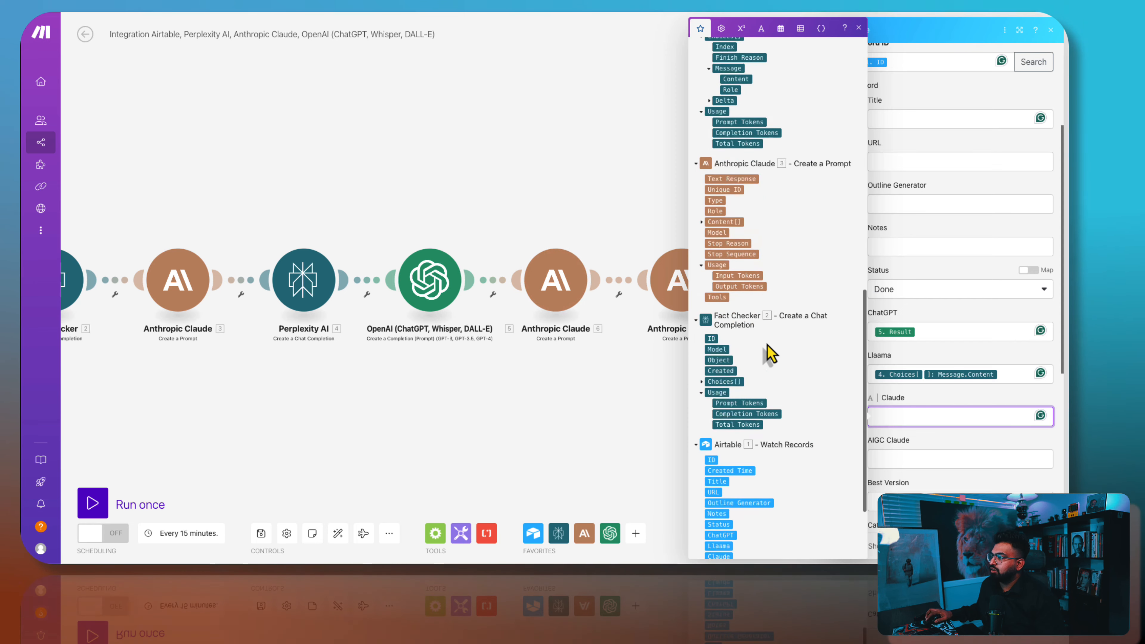
click(734, 180)
Map Claude 6's Text Response into AIGC Claude and Claude 7's into Best Version, then save.
click(921, 463)
scroll(755, 349, up, 4)
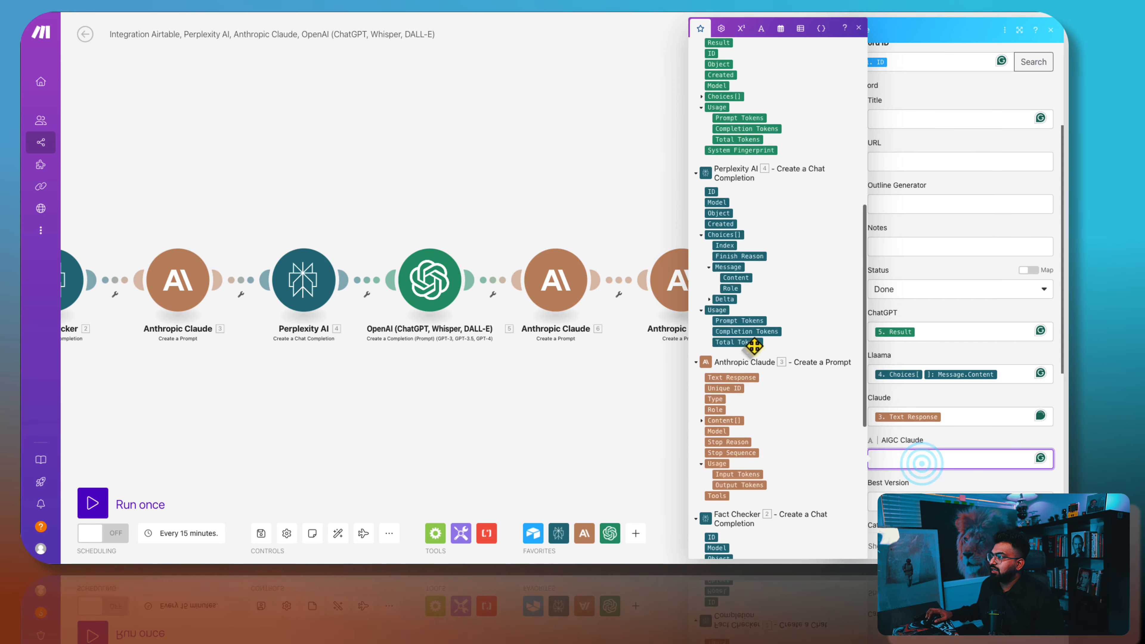
scroll(753, 346, up, 4)
scroll(754, 345, up, 3)
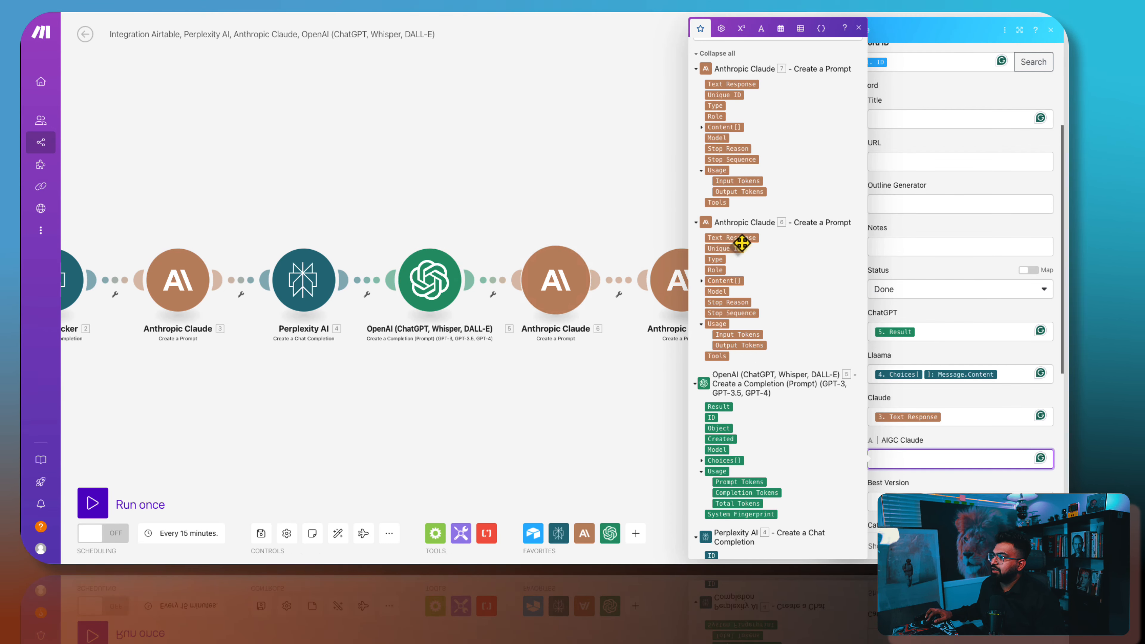
click(727, 239)
click(885, 494)
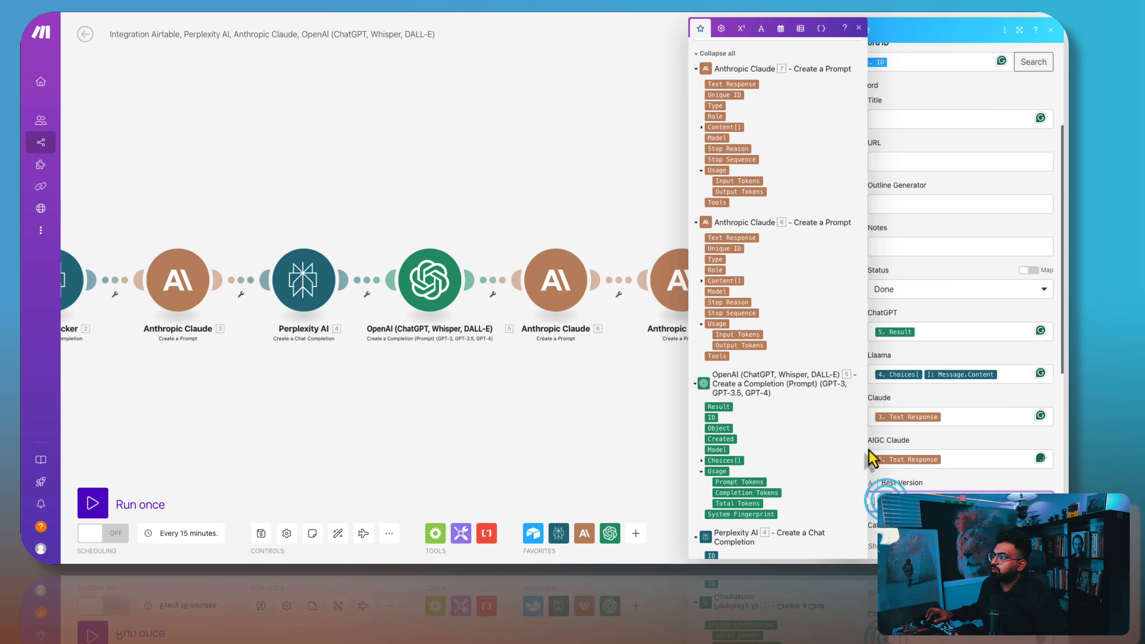
drag(746, 85, 917, 450)
scroll(917, 451, down, 7)
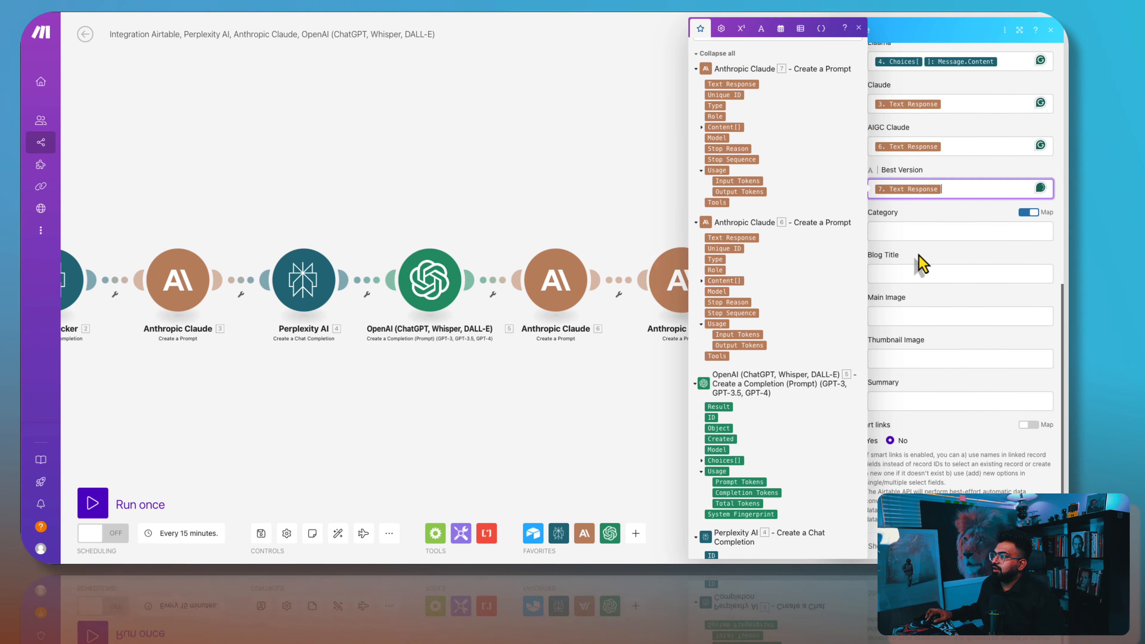
click(917, 252)
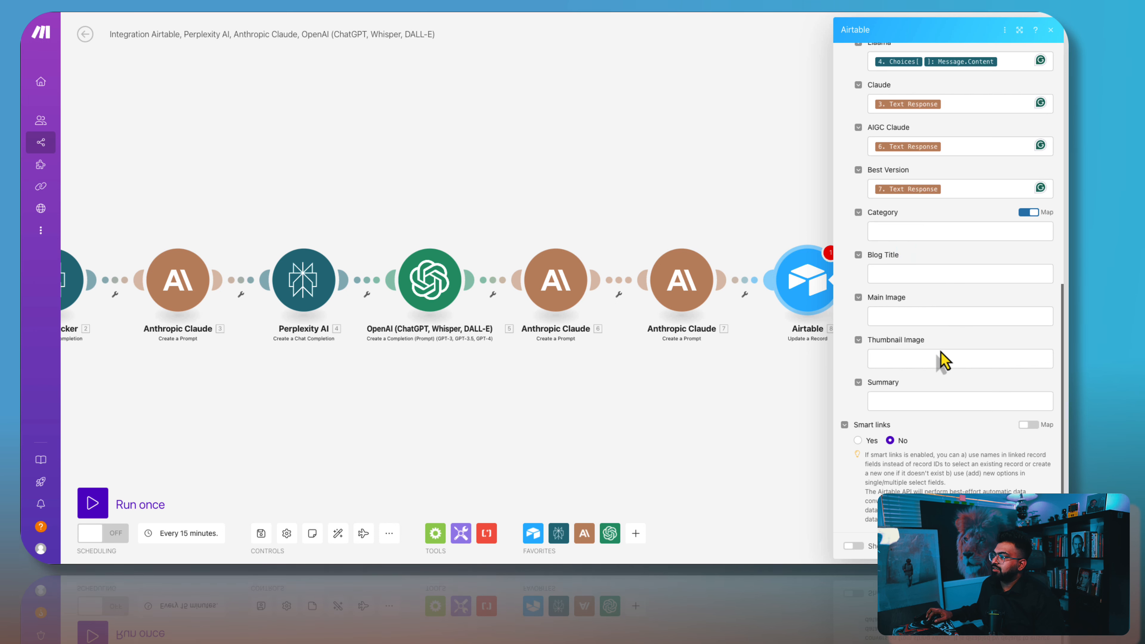
scroll(939, 352, up, 1)
scroll(897, 351, up, 6)
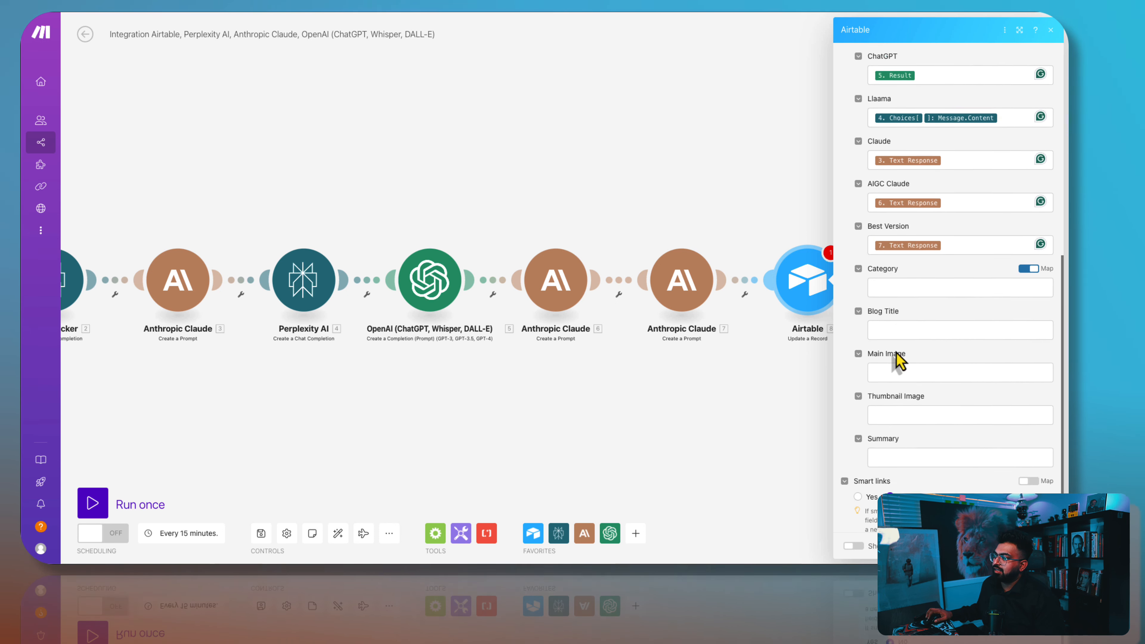
scroll(900, 357, up, 15)
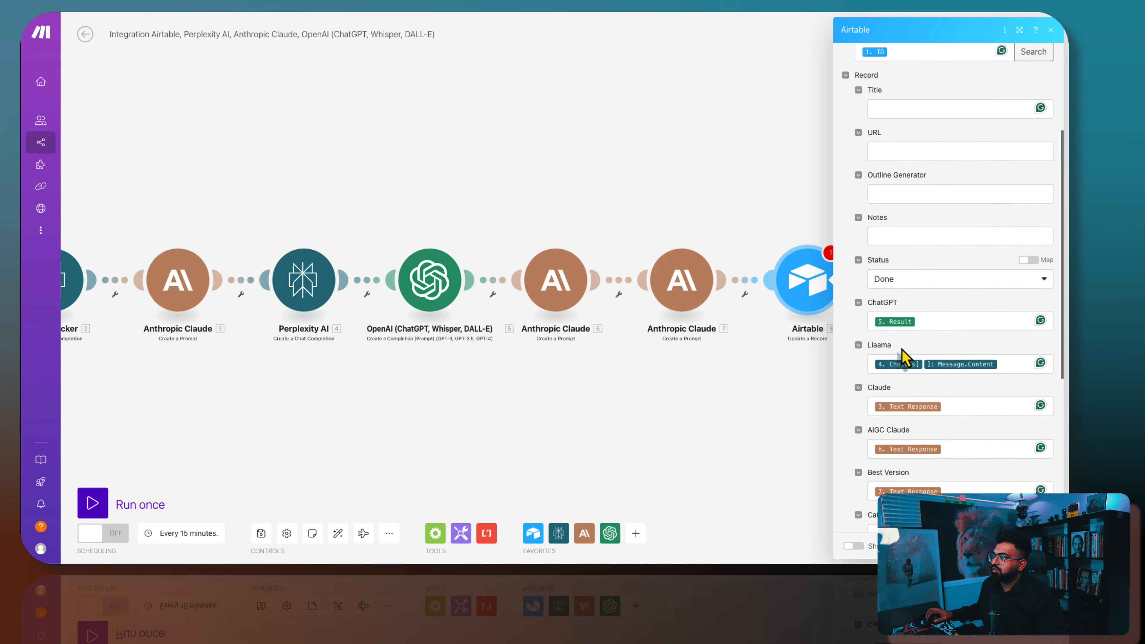
scroll(903, 358, down, 20)
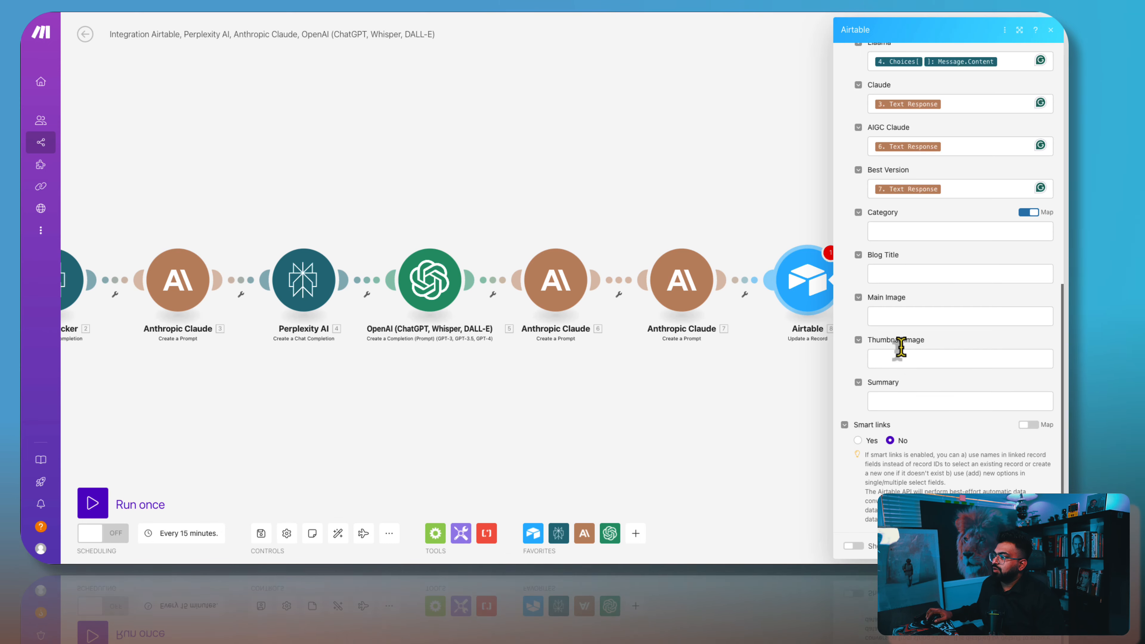
click(1041, 546)
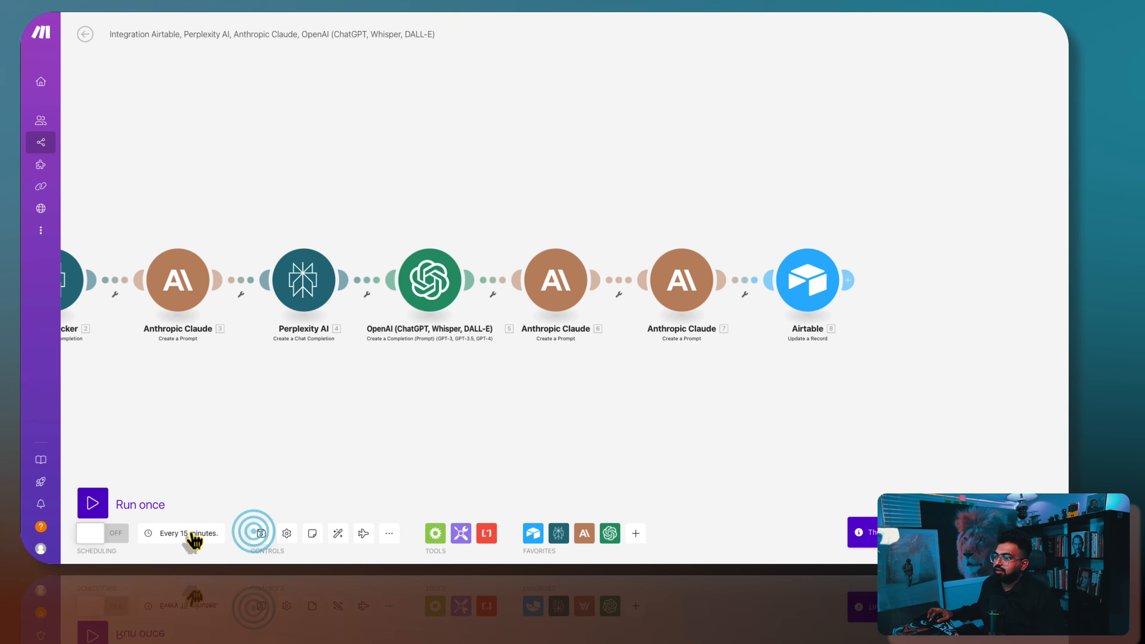
Run the scenario once and inspect the 10 fetched Airtable records and the Approved filter results.
click(92, 504)
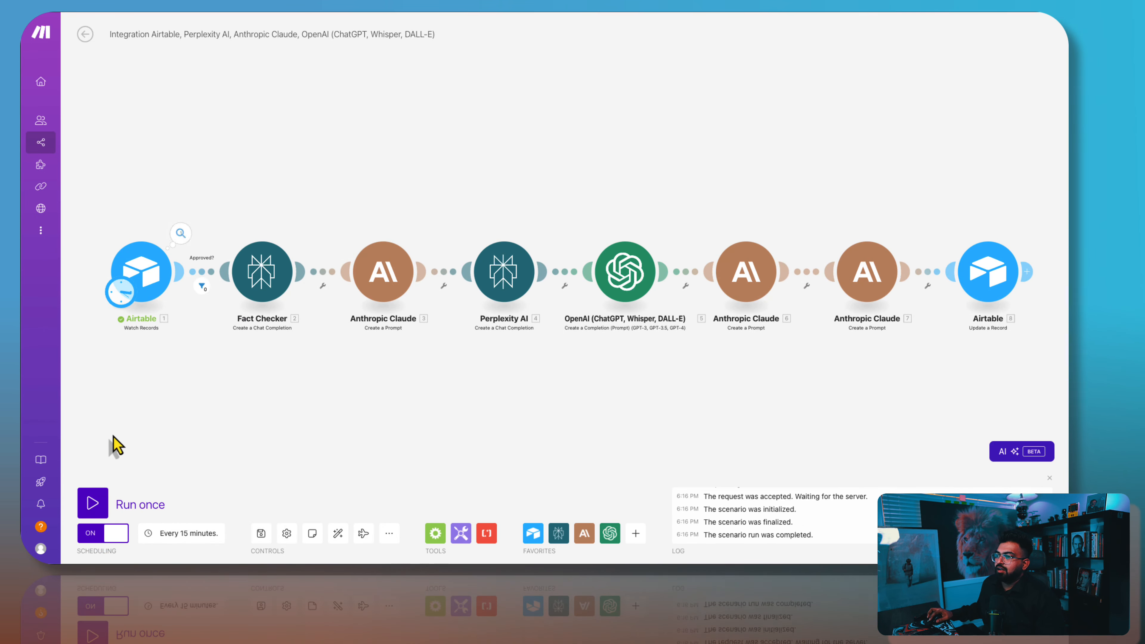
click(180, 233)
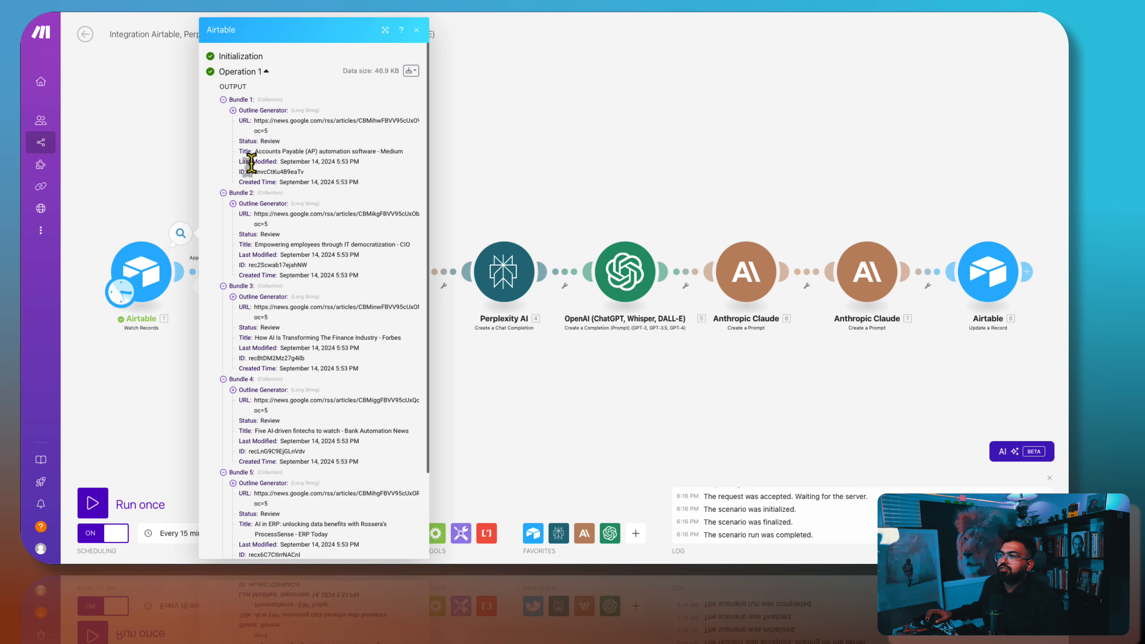
scroll(251, 164, down, 5)
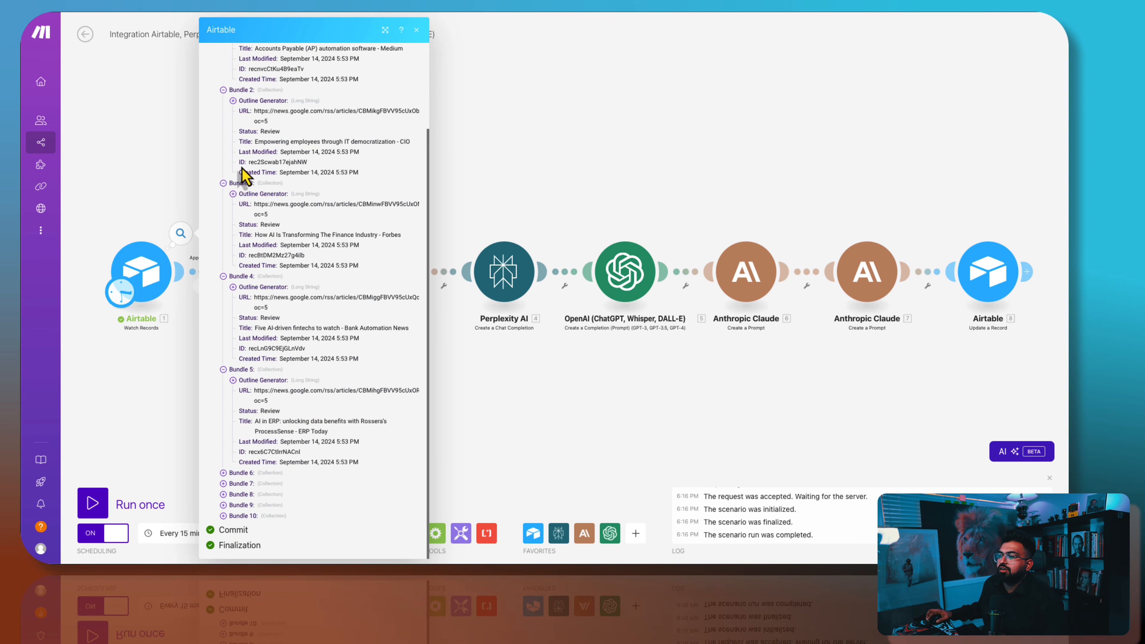
click(131, 190)
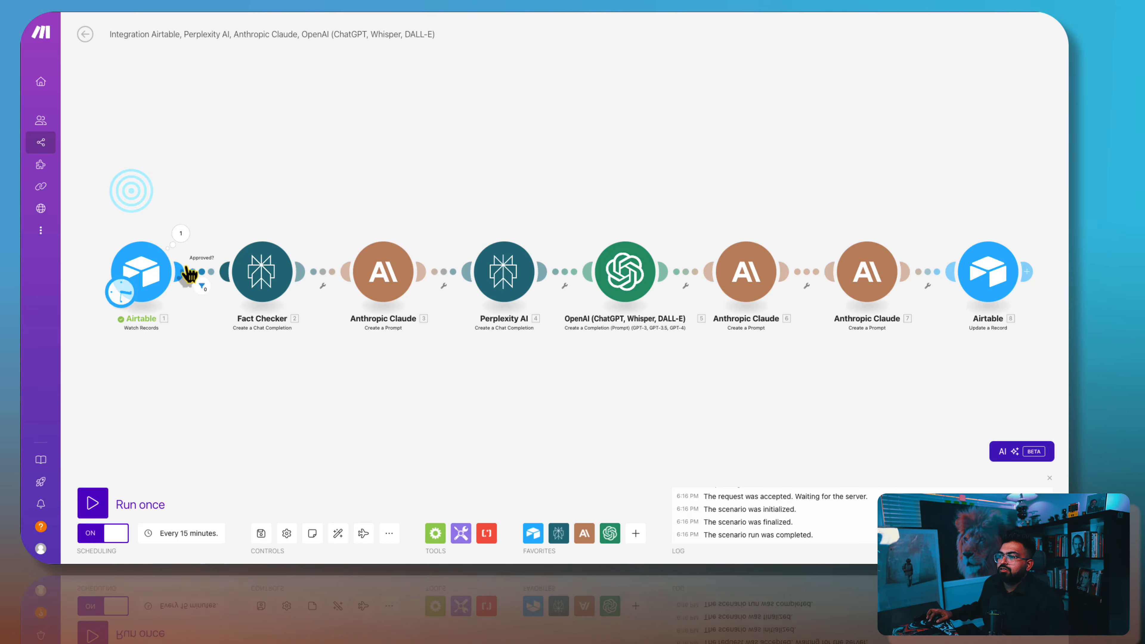
click(202, 286)
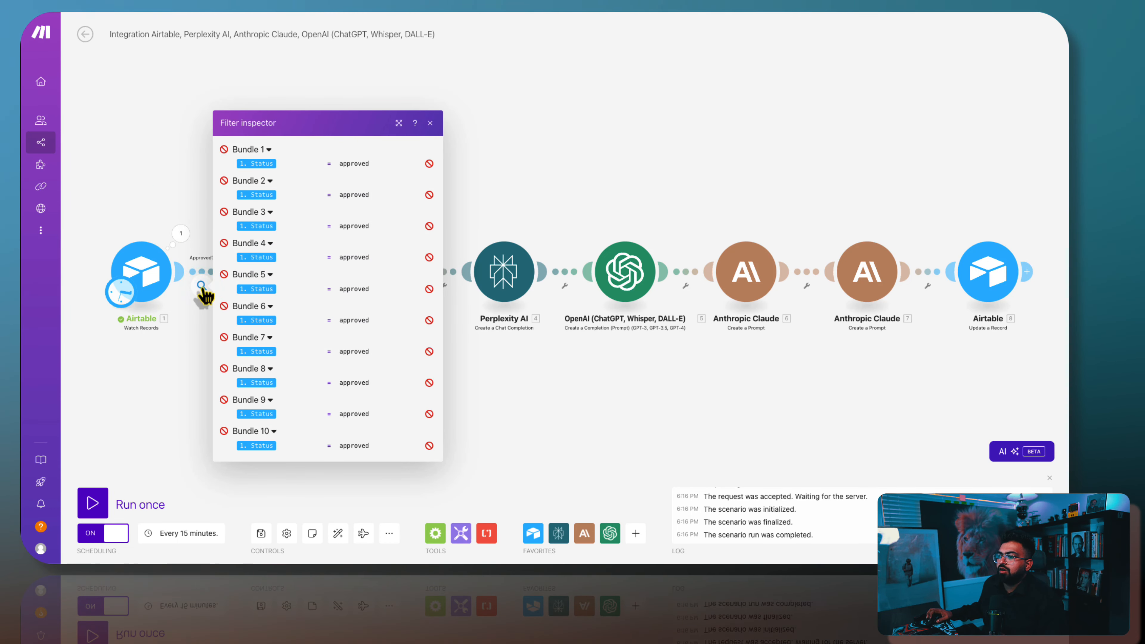
click(674, 74)
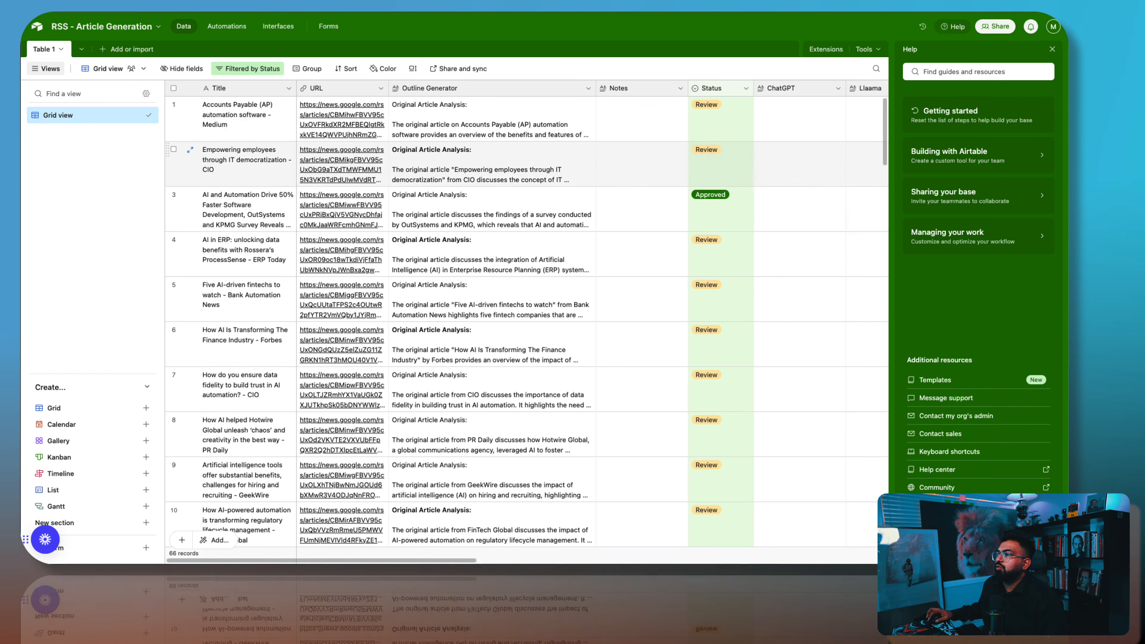
click(549, 216)
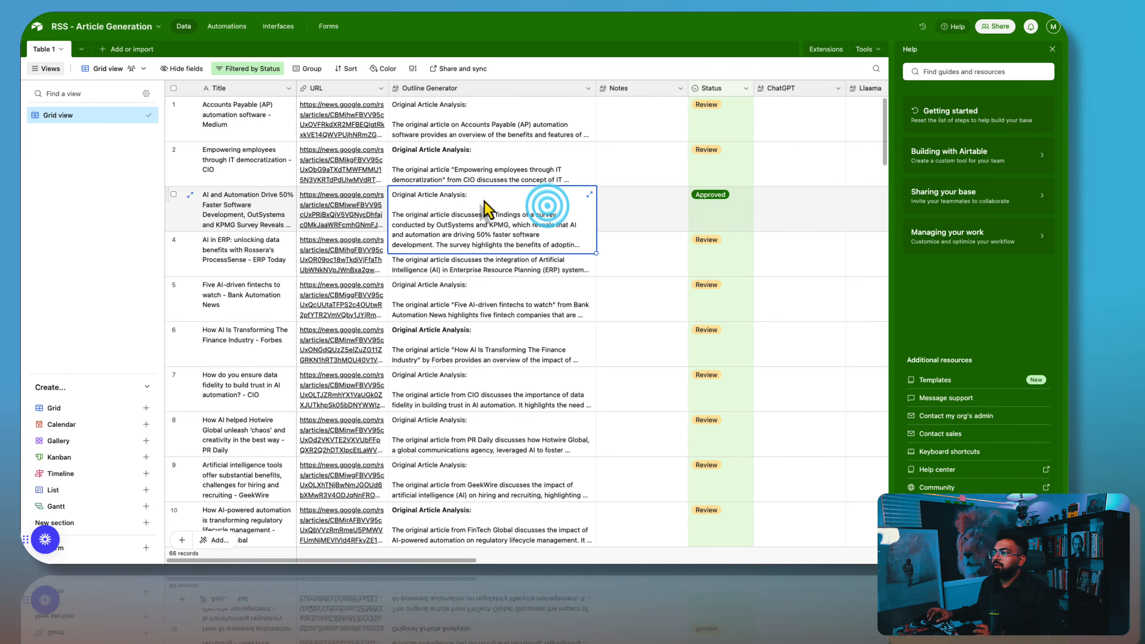
click(403, 208)
click(577, 177)
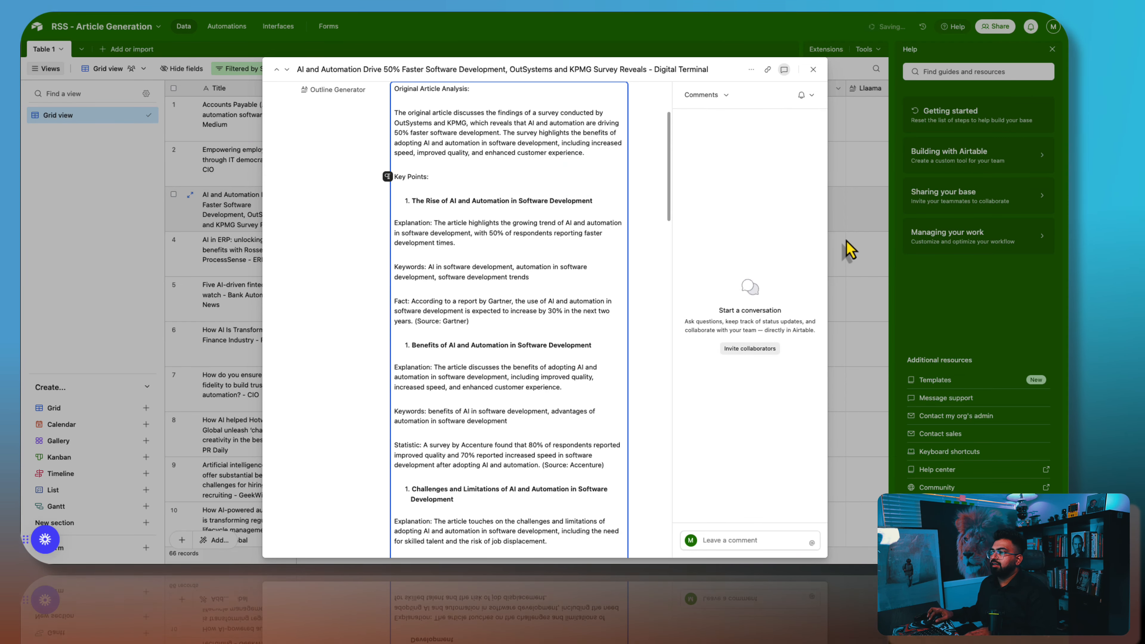
click(849, 250)
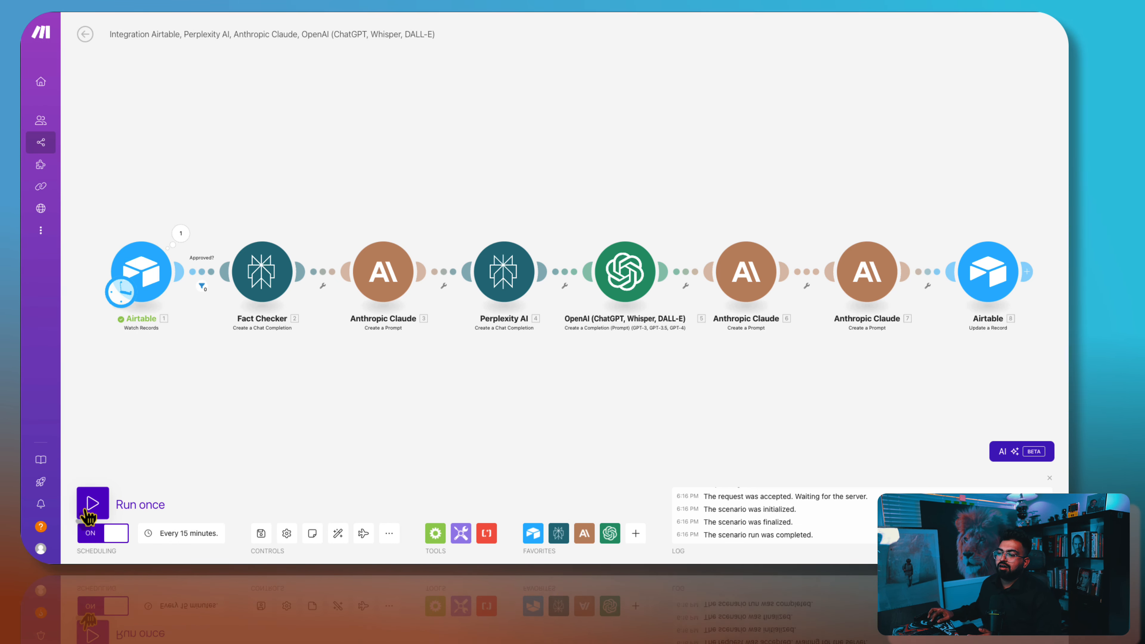
Run the scenario once more, then start editing row 3's Notes cell in Airtable.
click(95, 489)
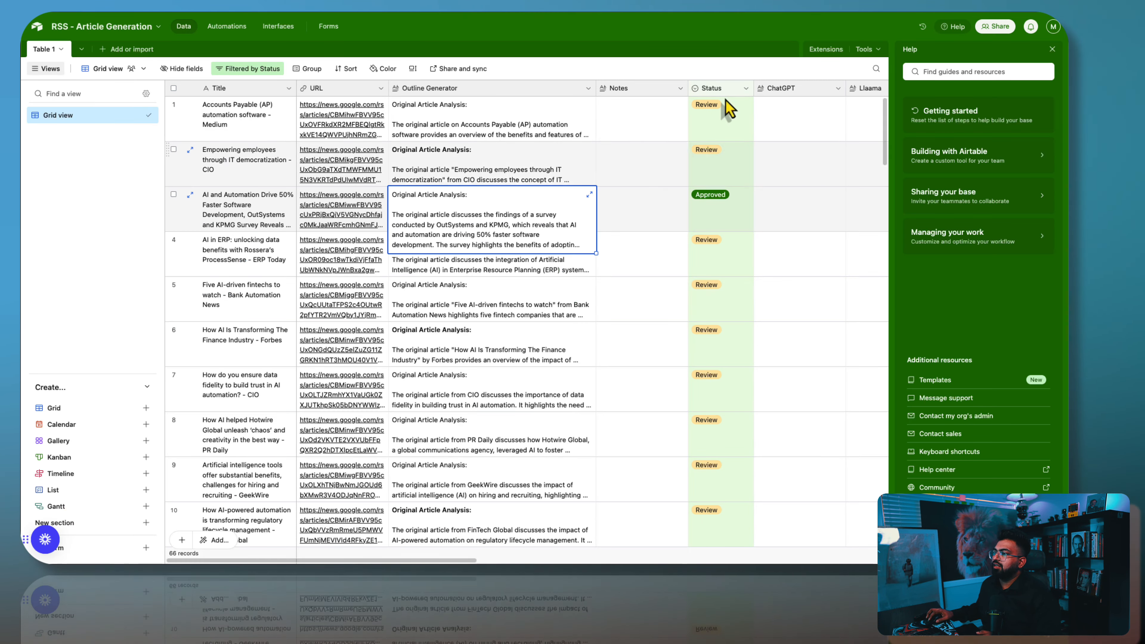
click(639, 198)
double_click(639, 198)
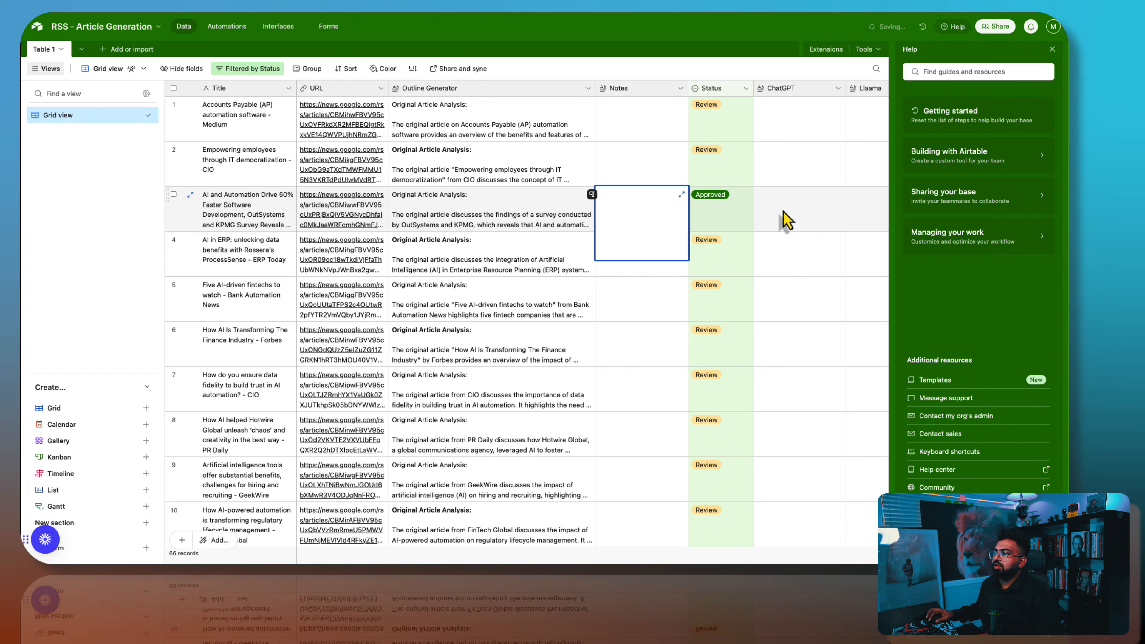
Save row 3's Notes edit so Last Modified reads 3:17pm, then run the scenario again.
click(844, 213)
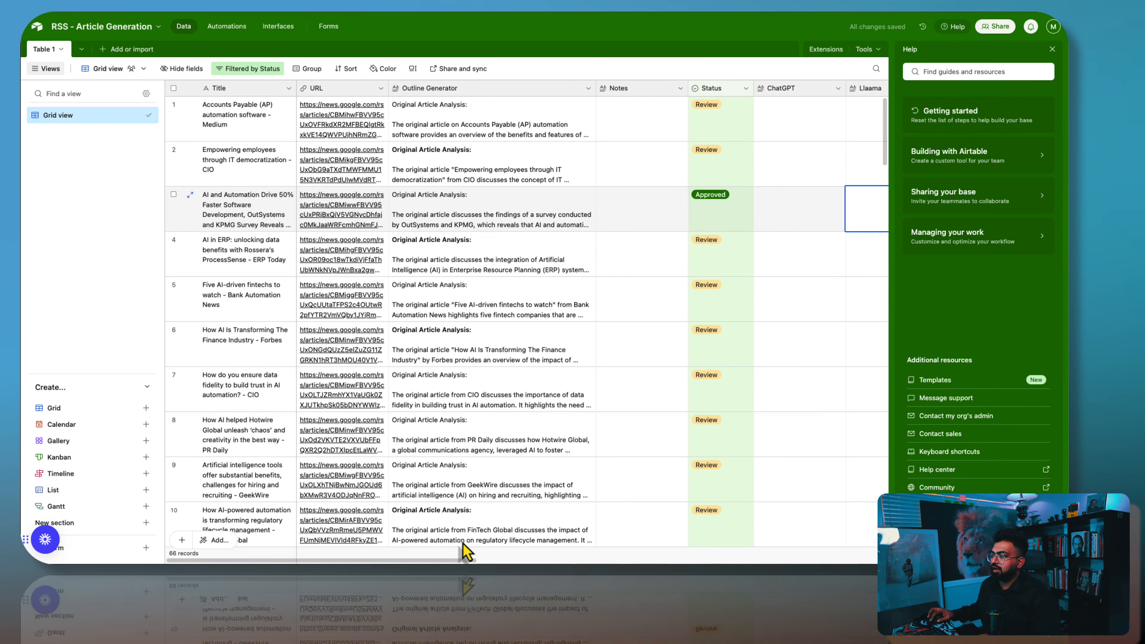
drag(440, 561, 849, 560)
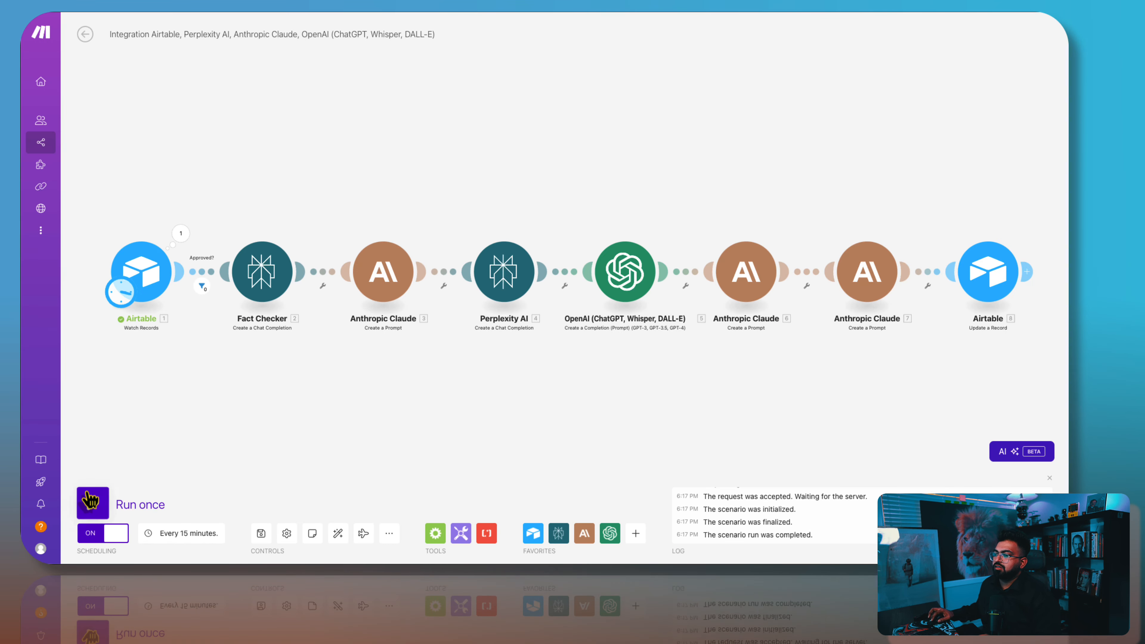
click(90, 499)
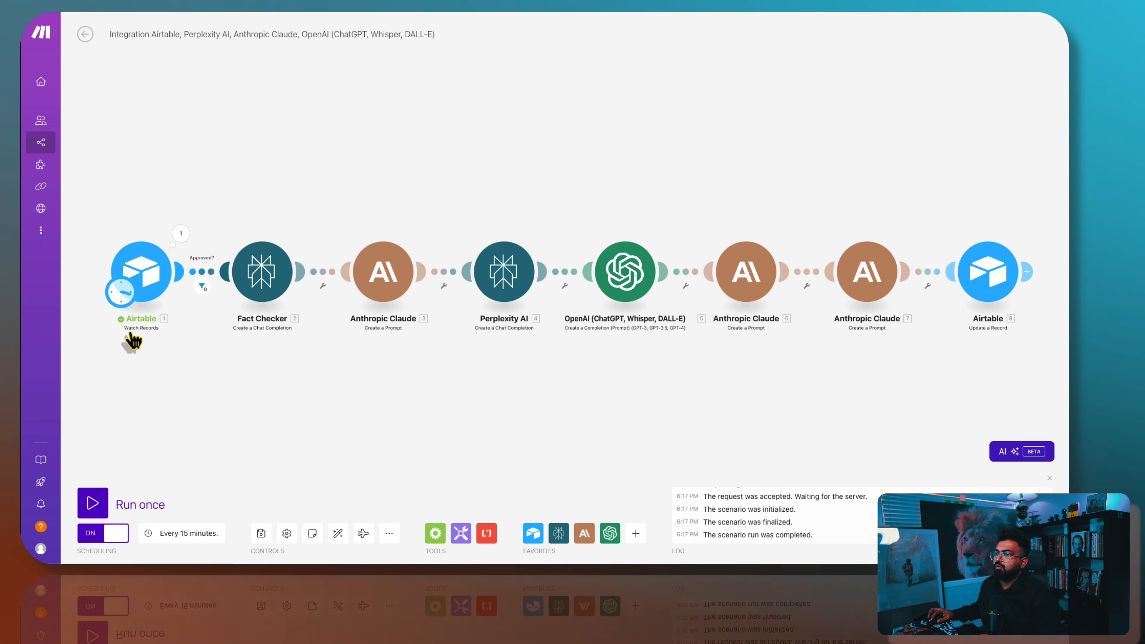
Change the Airtable Watch Records limit from 10 to 100 and run the scenario once.
click(141, 300)
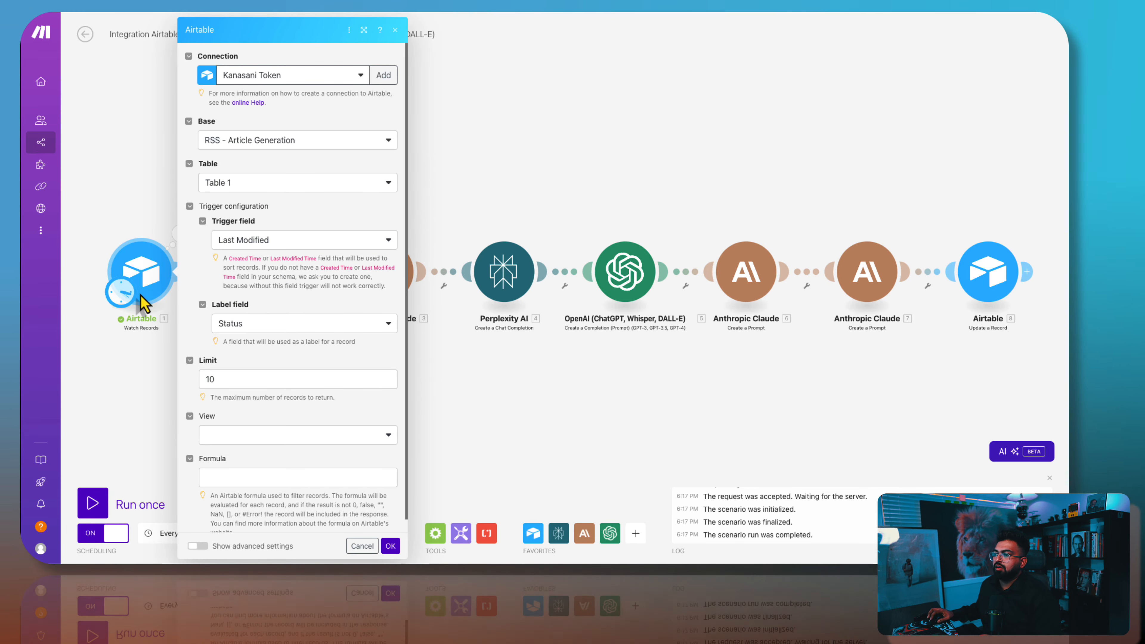
click(248, 380)
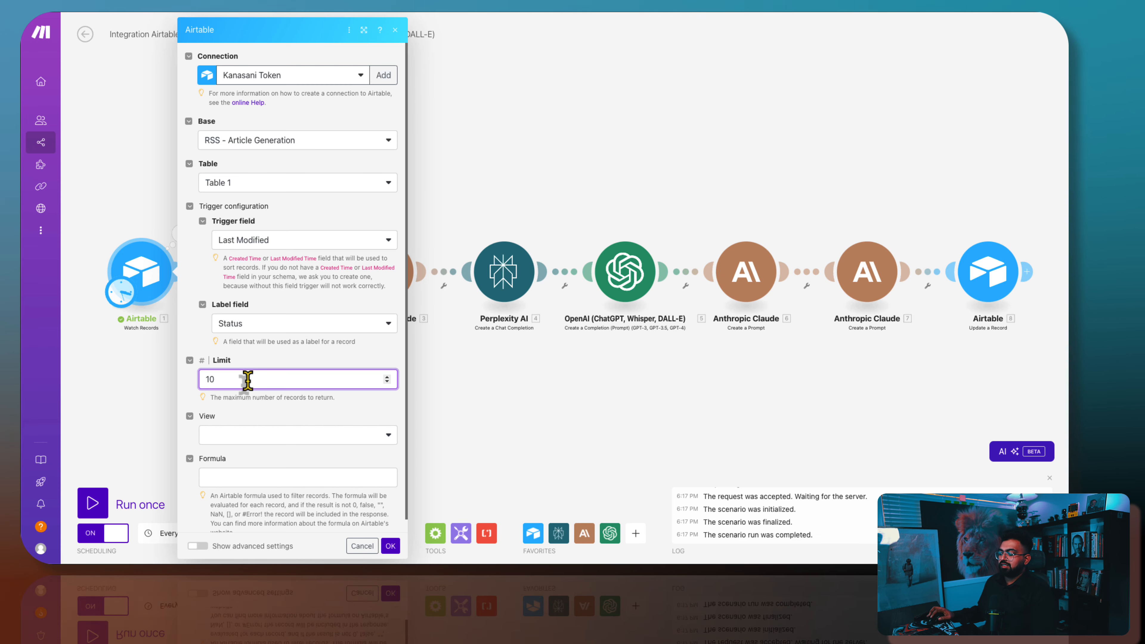
text(0)
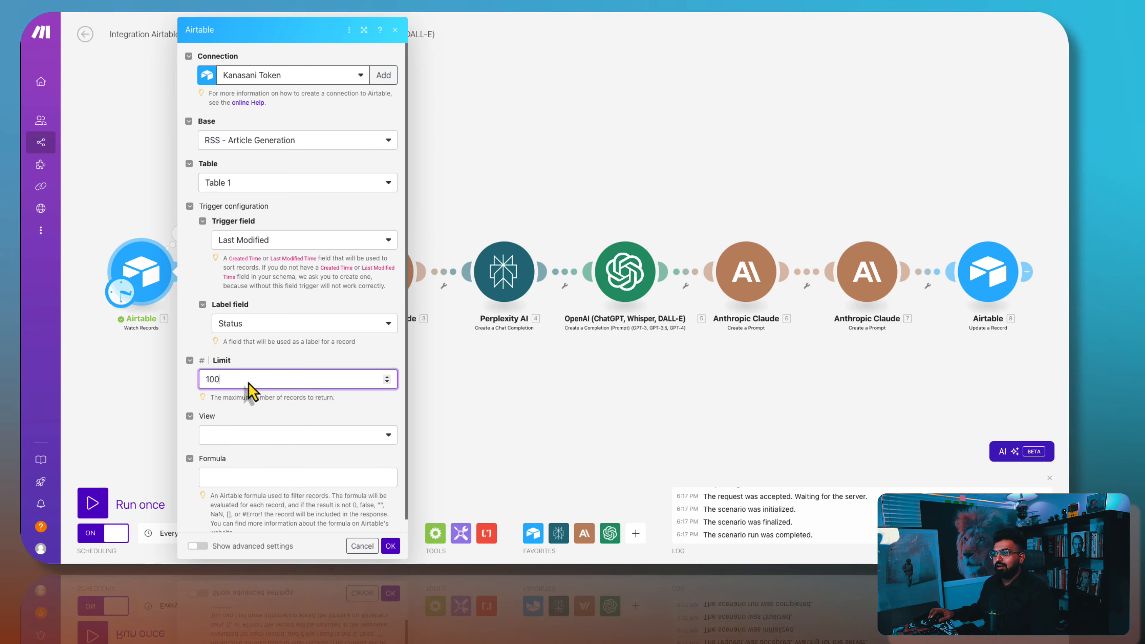
click(389, 547)
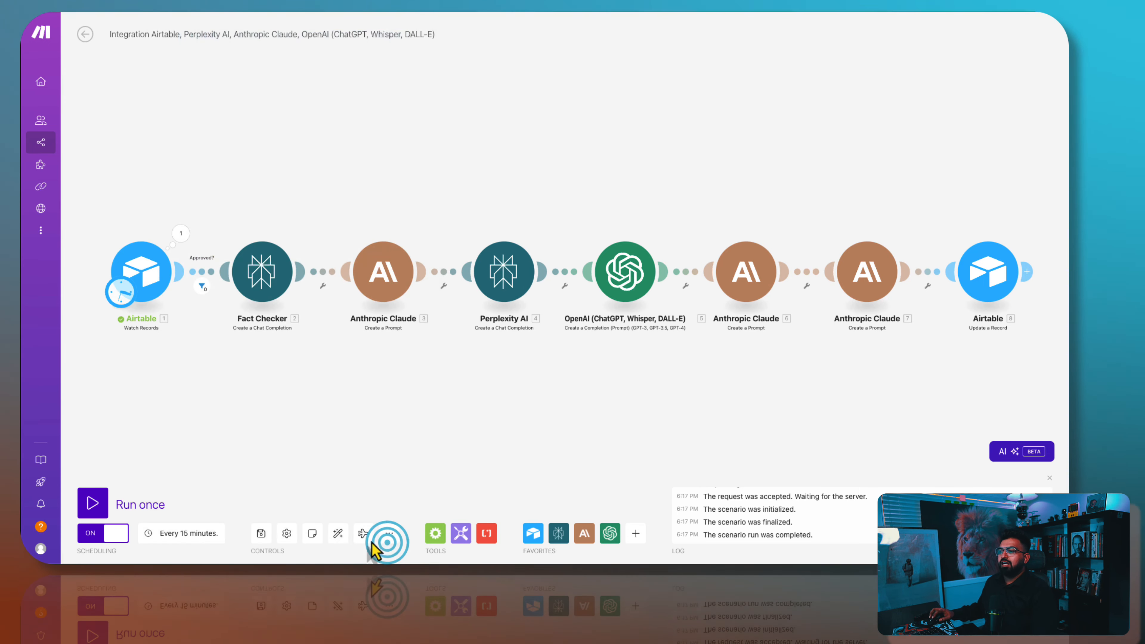
click(95, 499)
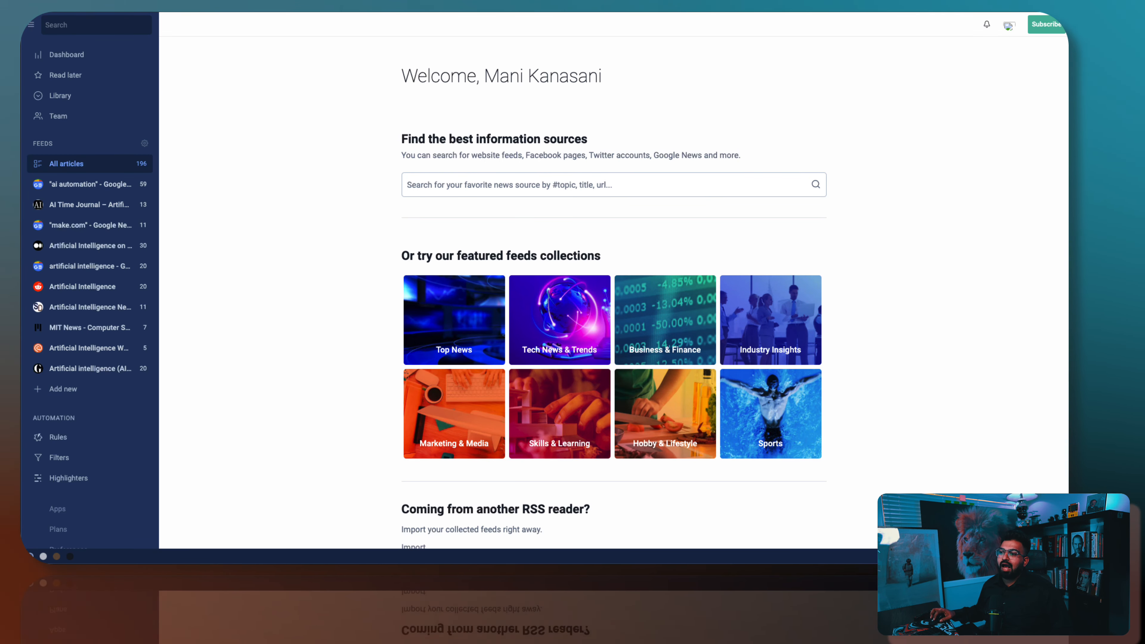
Start a new Inoreader rule triggered by new articles.
click(74, 442)
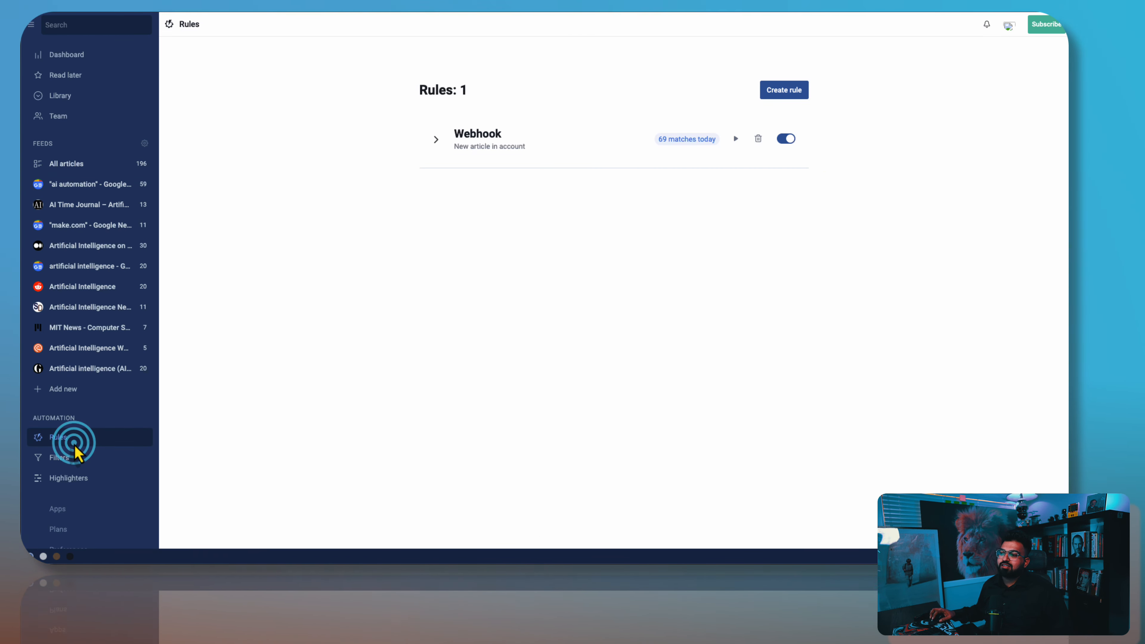
click(107, 464)
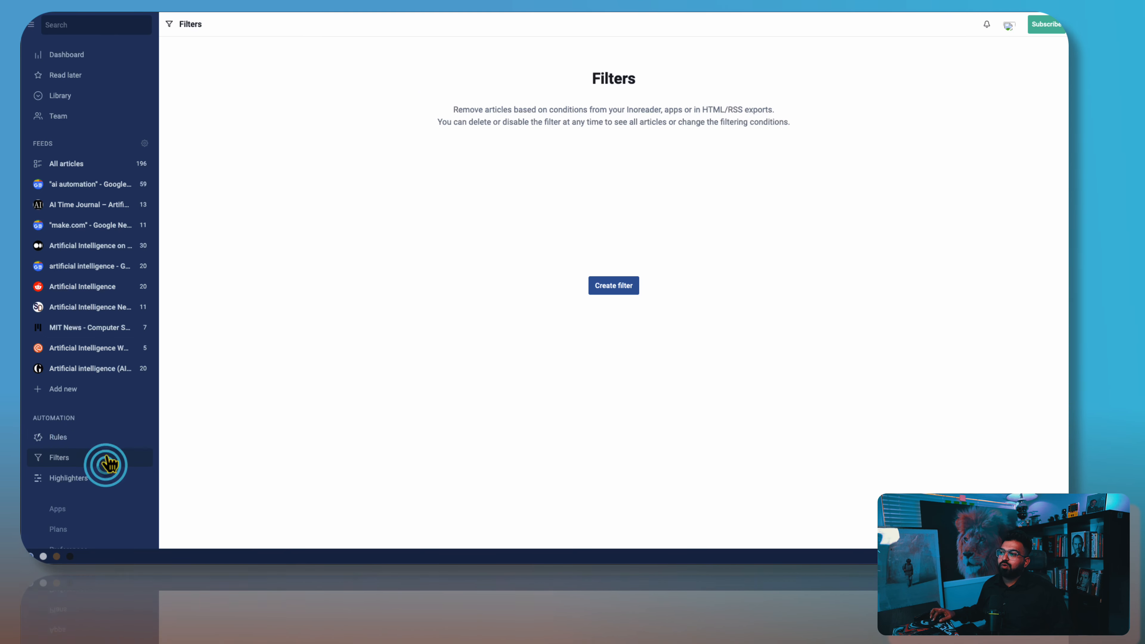
click(103, 438)
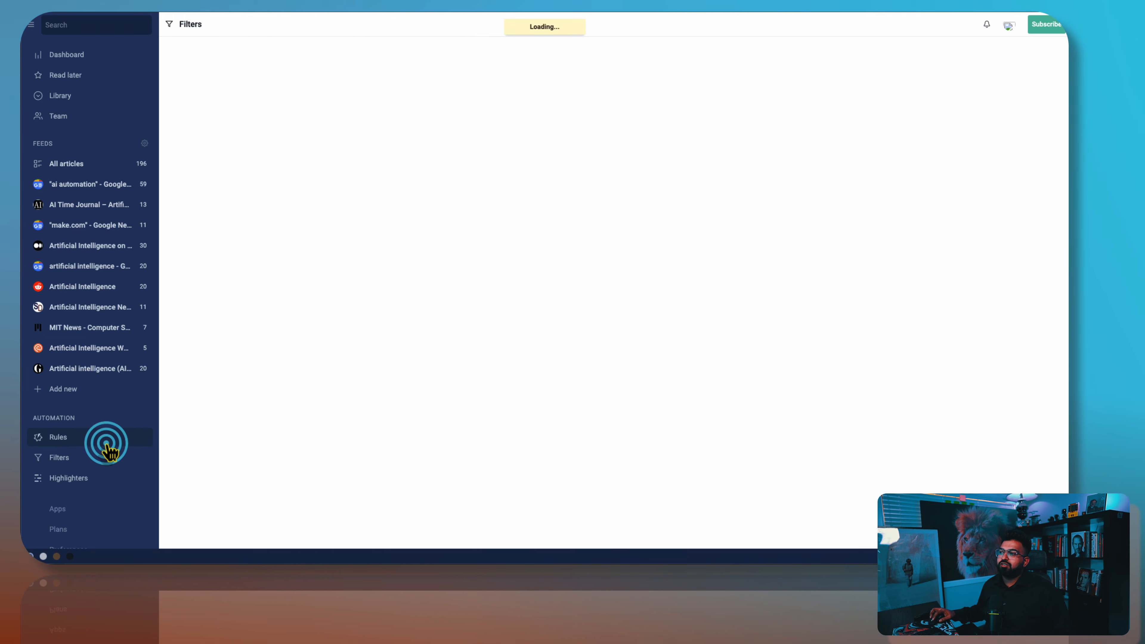
click(766, 86)
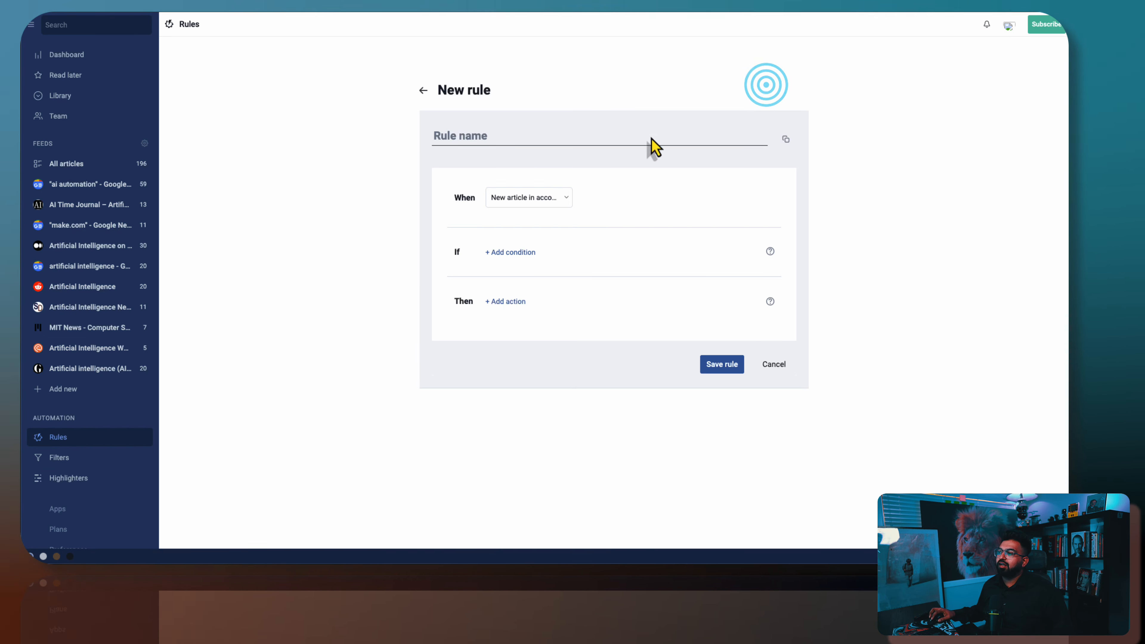
click(524, 198)
click(535, 204)
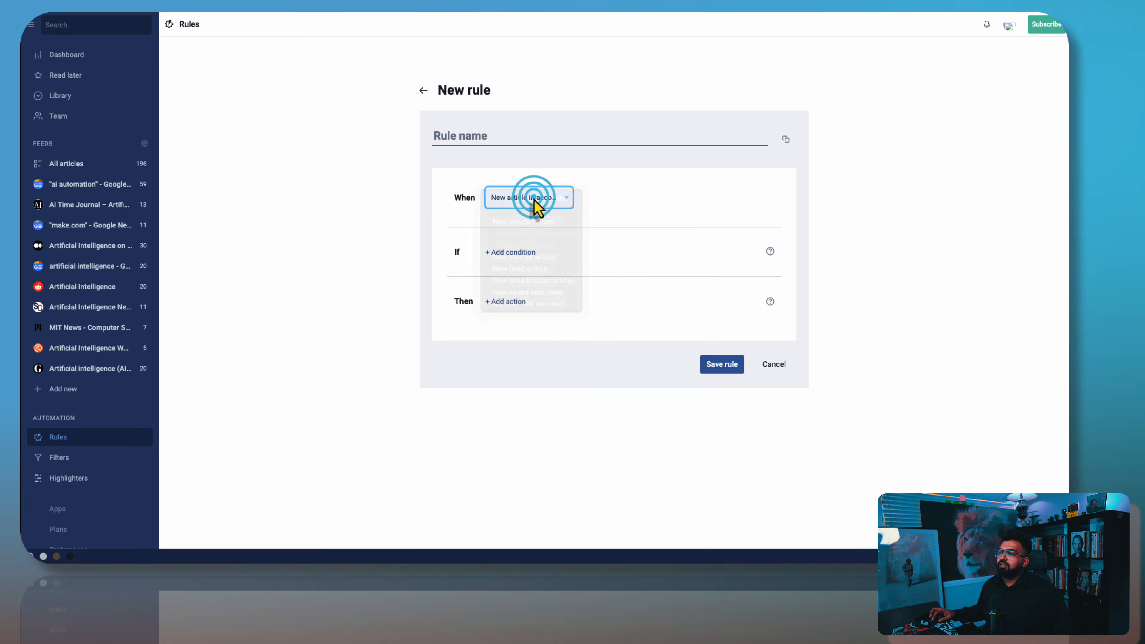
Add condition title or content contains 'fantasy' and action assign tag 'ignore'.
click(509, 253)
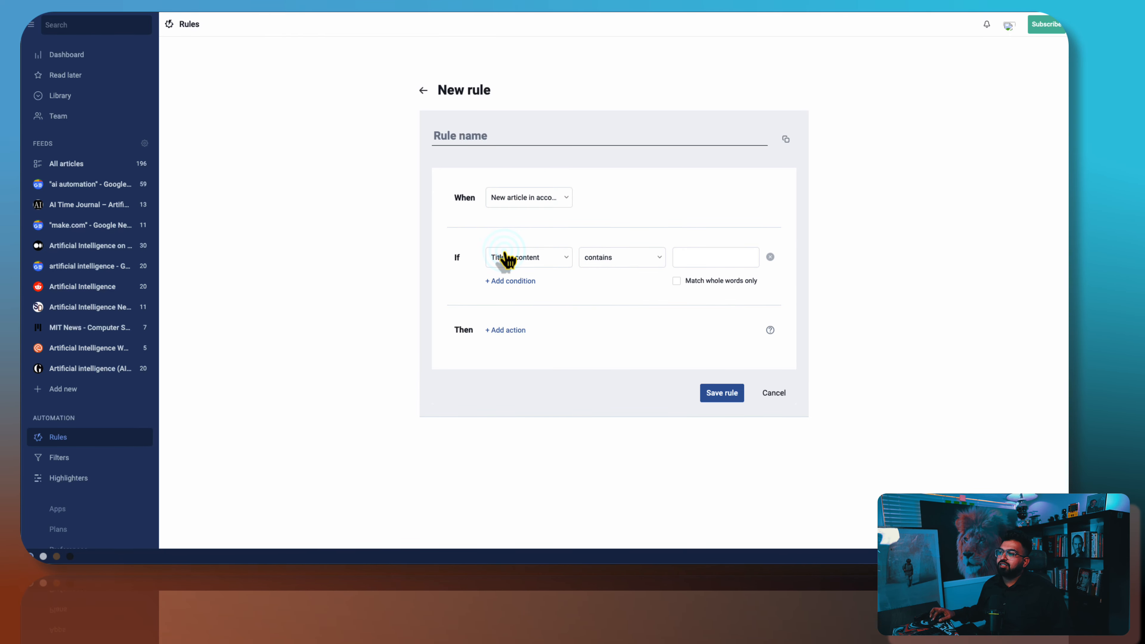
click(725, 261)
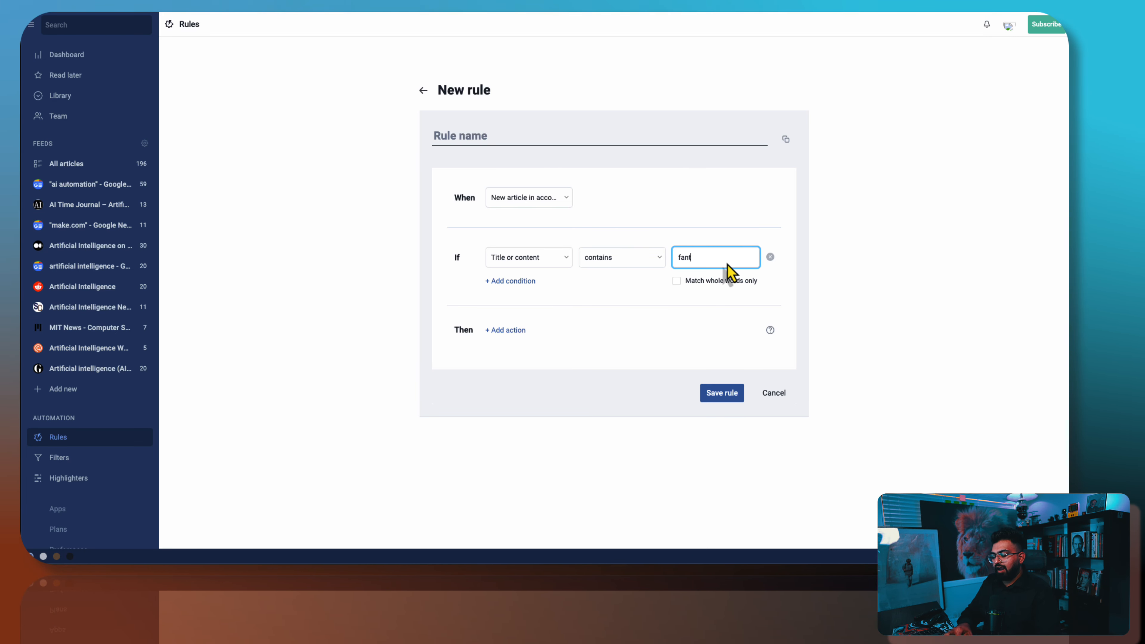
text(y)
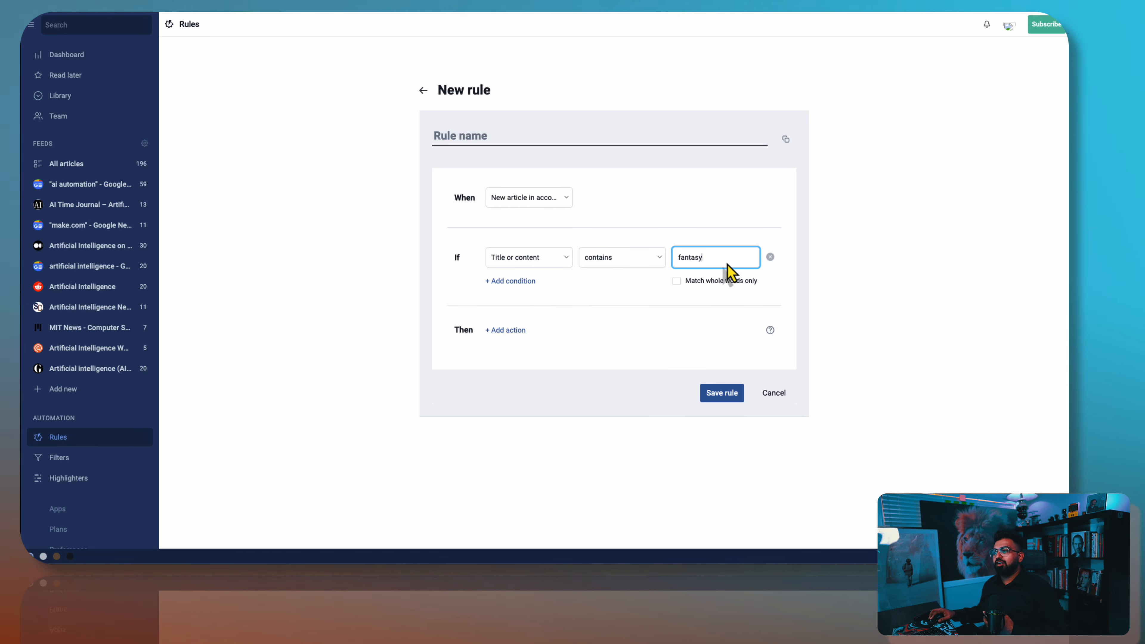
click(512, 333)
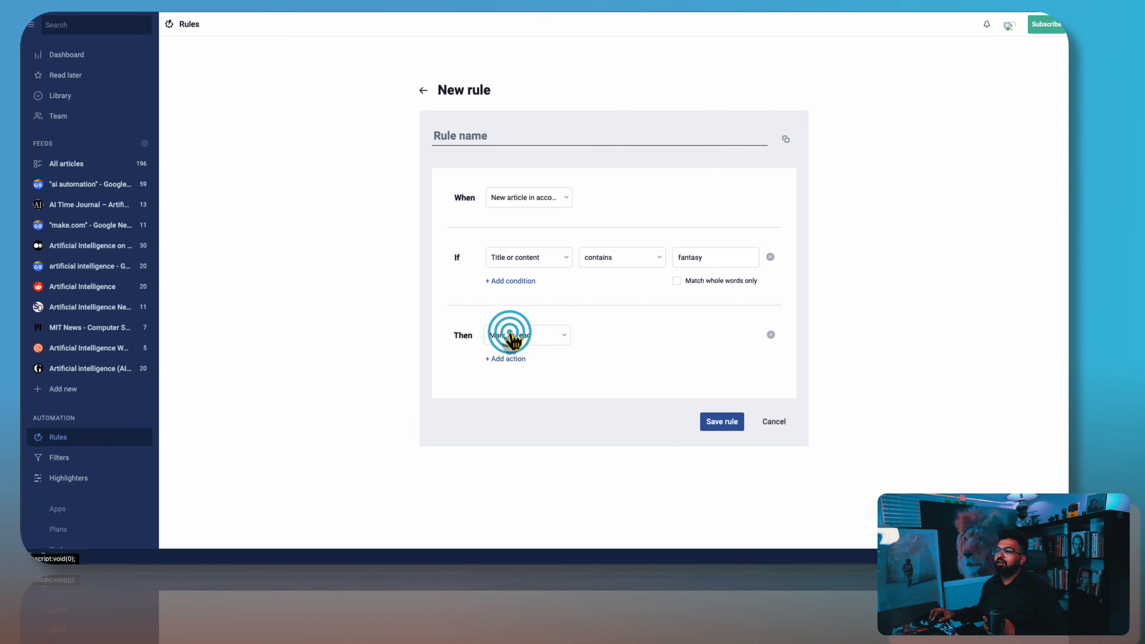
click(527, 335)
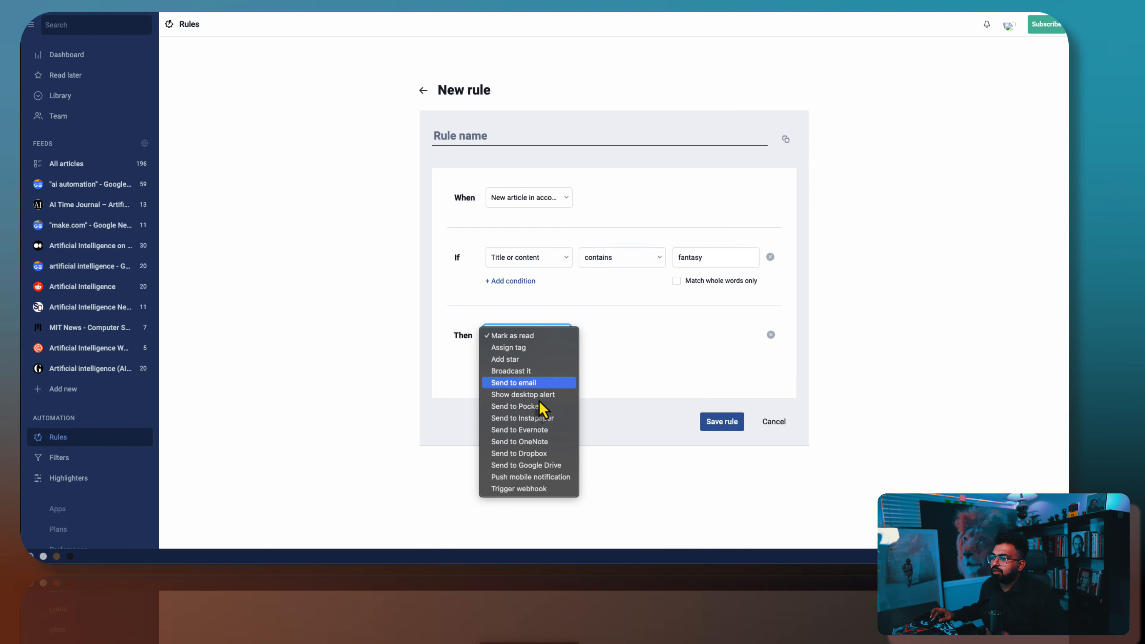
click(550, 359)
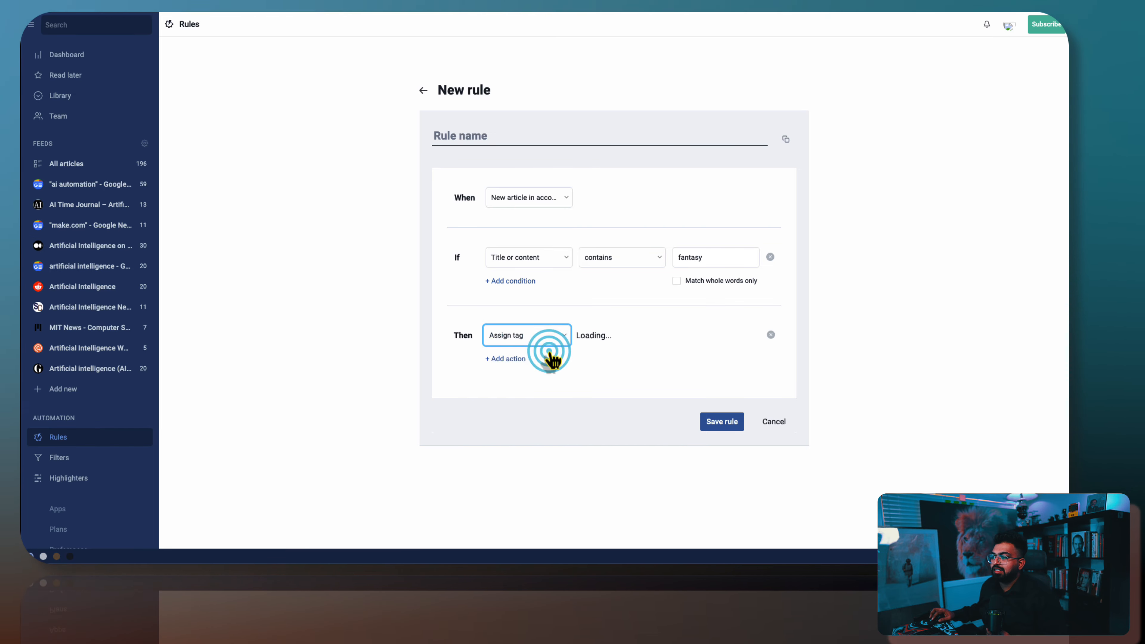
click(696, 334)
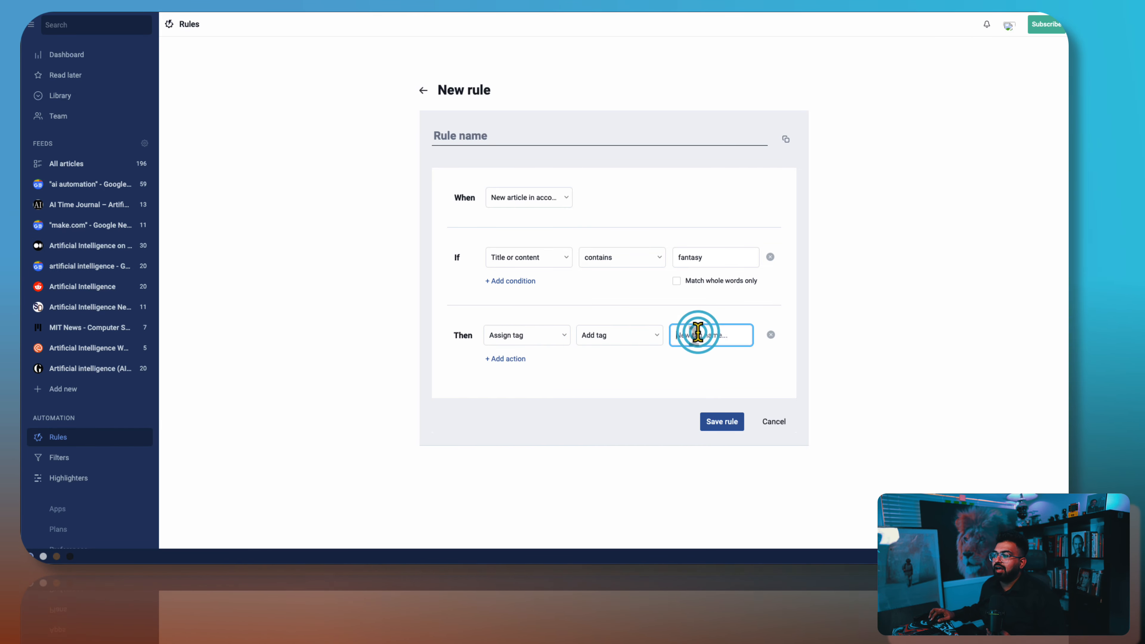
text(ignore)
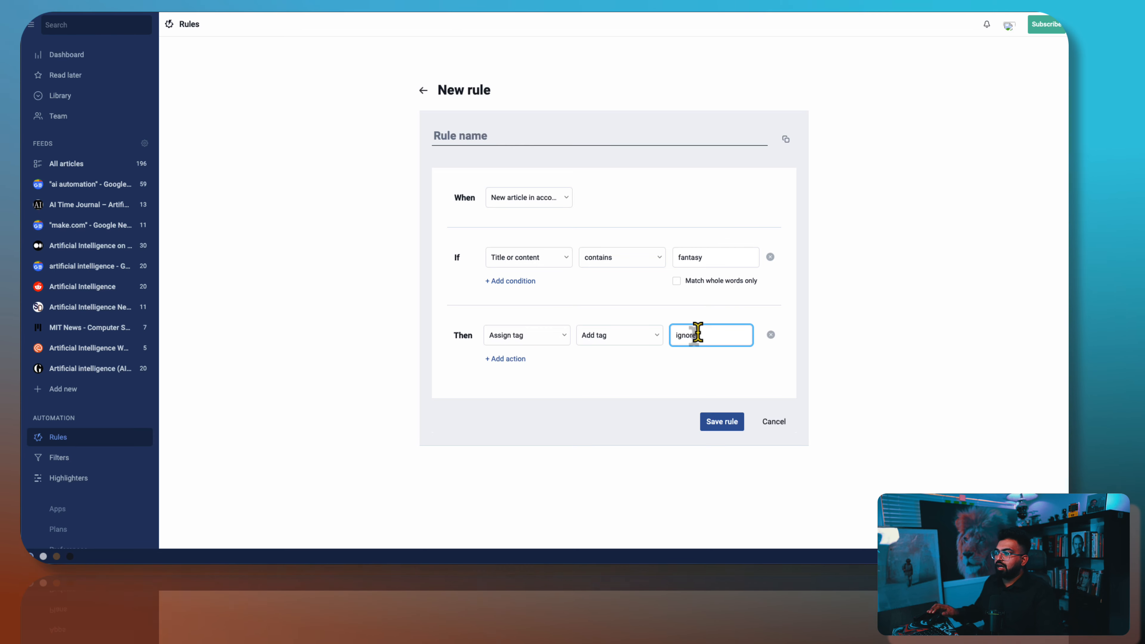
Name the rule 'ignore rpg' after the save warns a rule name is missing.
click(725, 424)
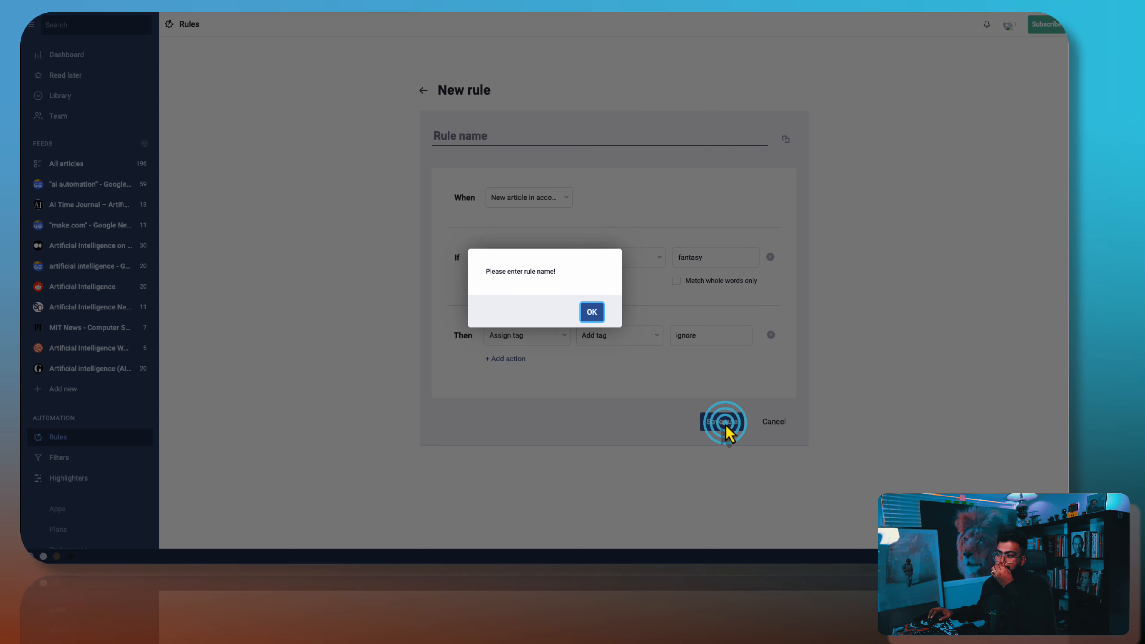
click(588, 314)
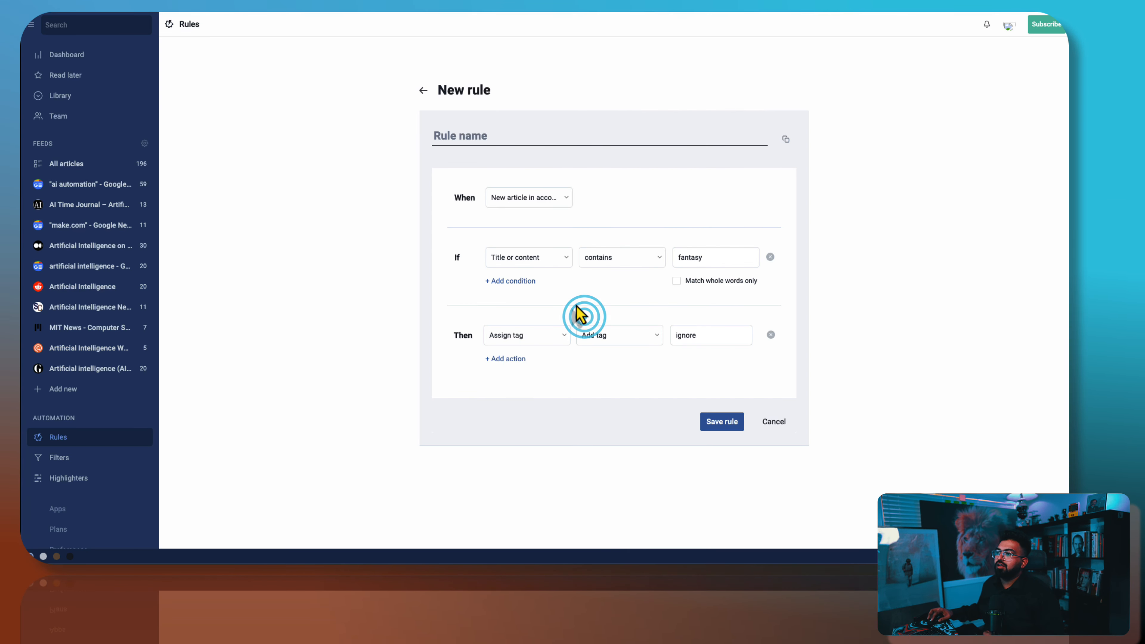
click(468, 136)
text(ign)
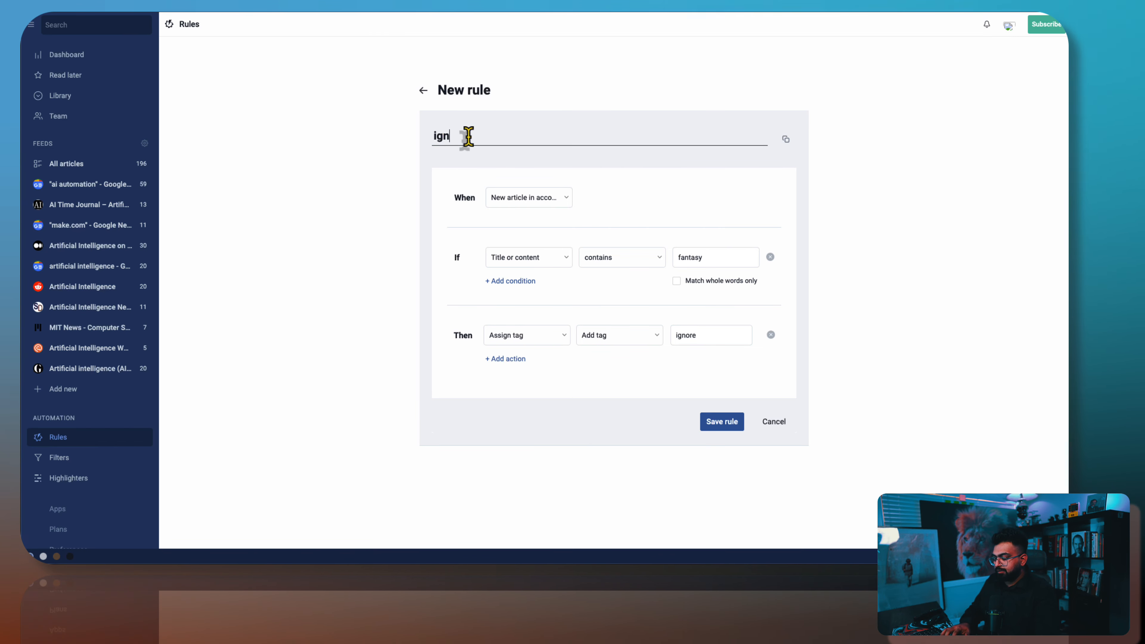
text(ore)
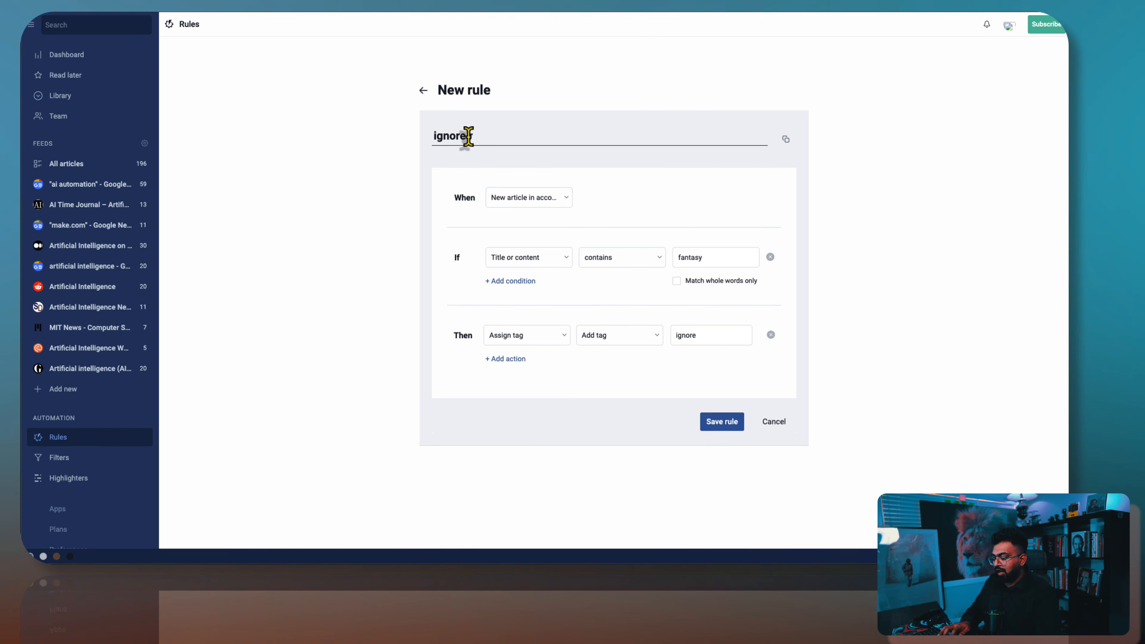
text( p)
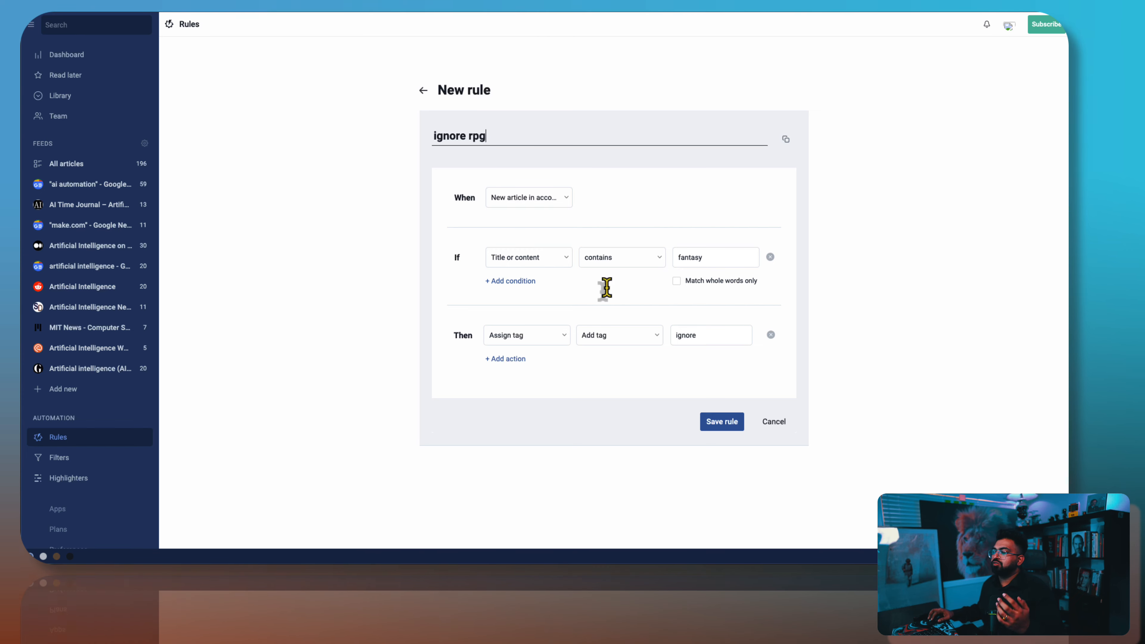
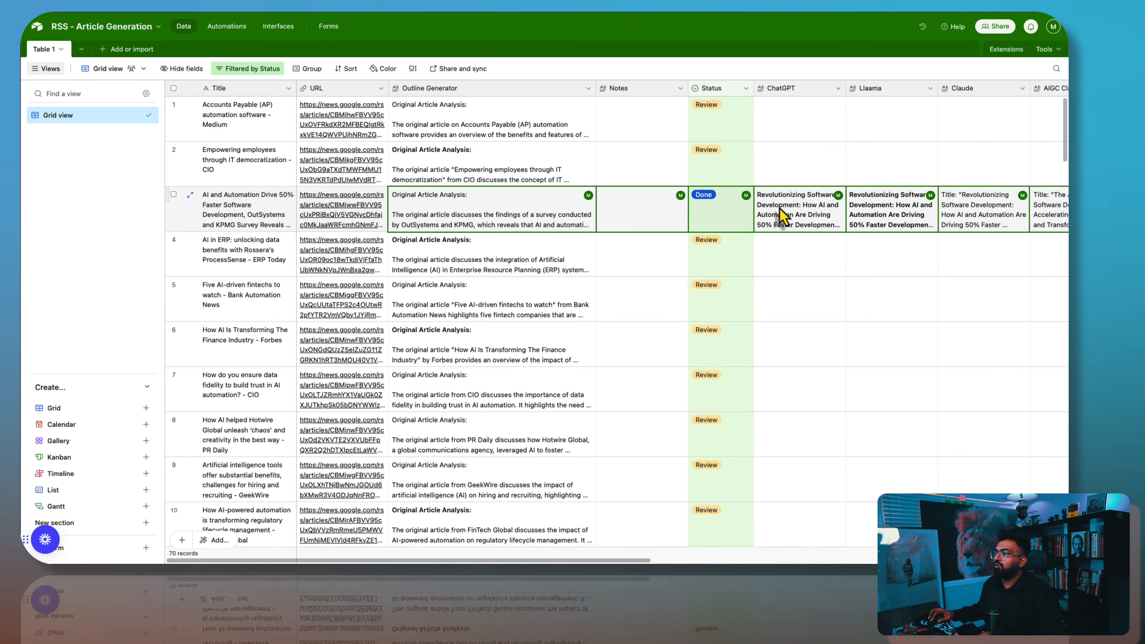
Expand and read row 3's full ChatGPT article draft.
click(782, 215)
click(837, 195)
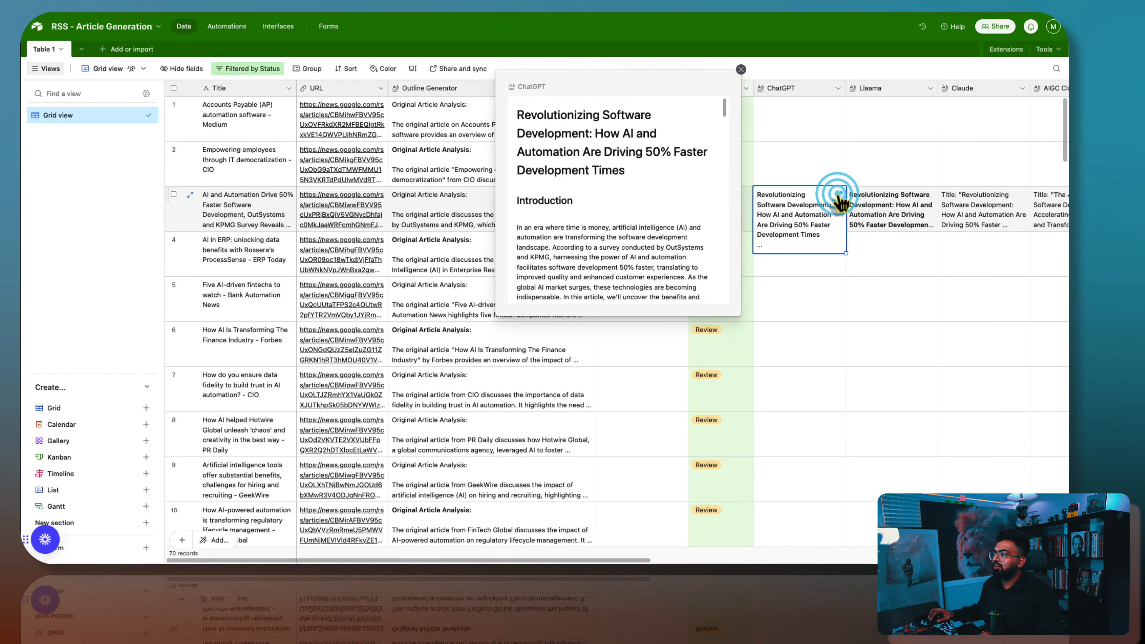
scroll(620, 153, down, 2)
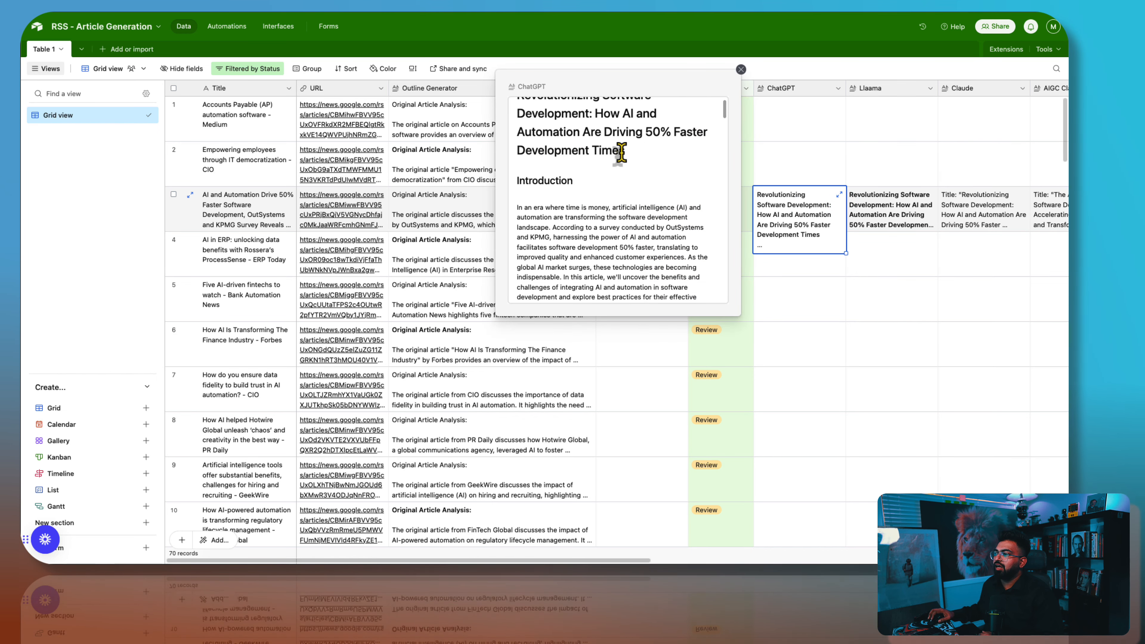
scroll(621, 152, down, 5)
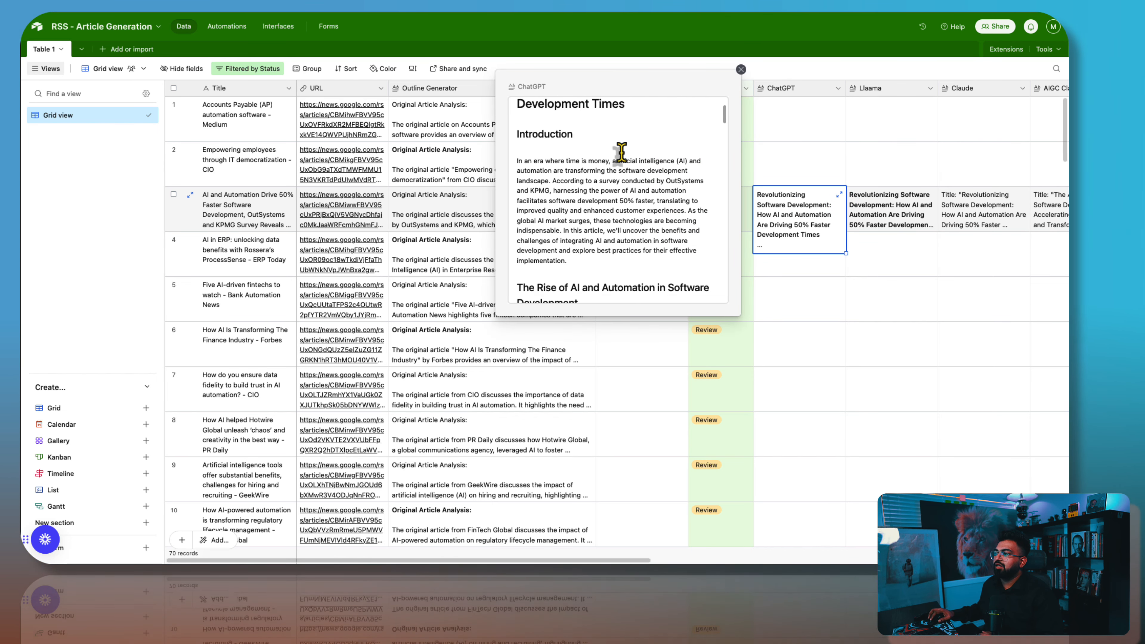
scroll(620, 152, down, 12)
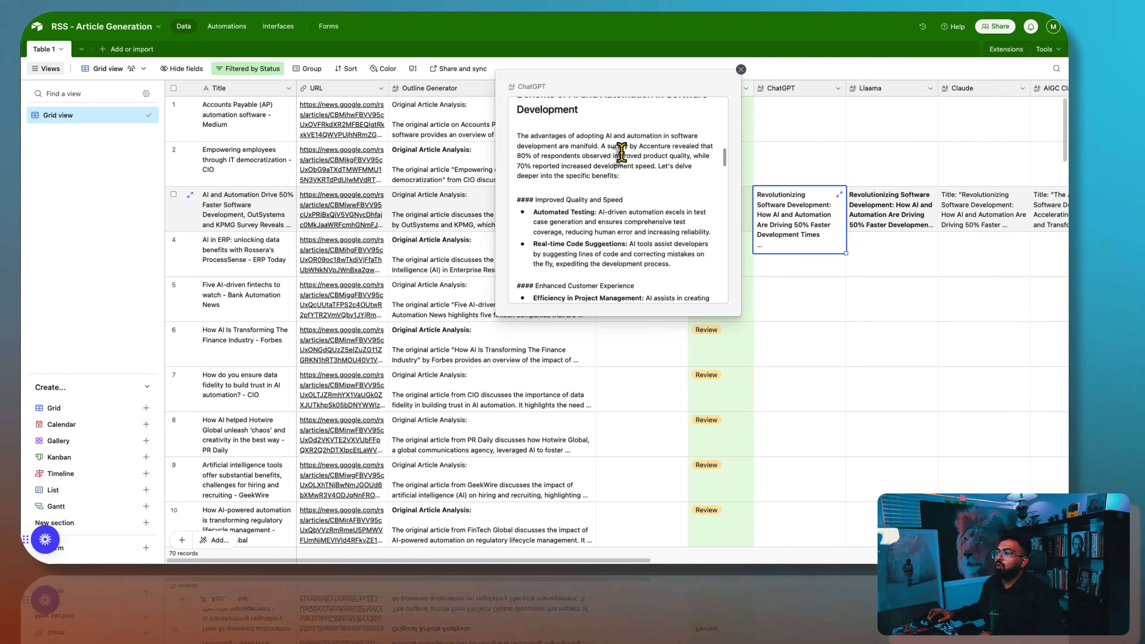
scroll(621, 152, down, 15)
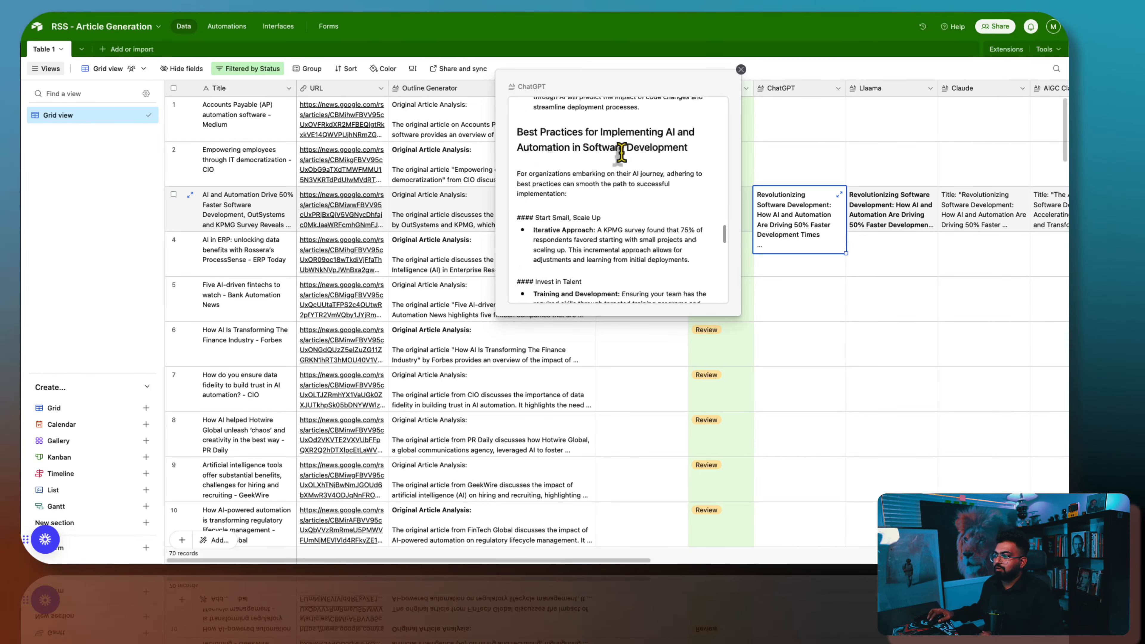
scroll(621, 152, down, 7)
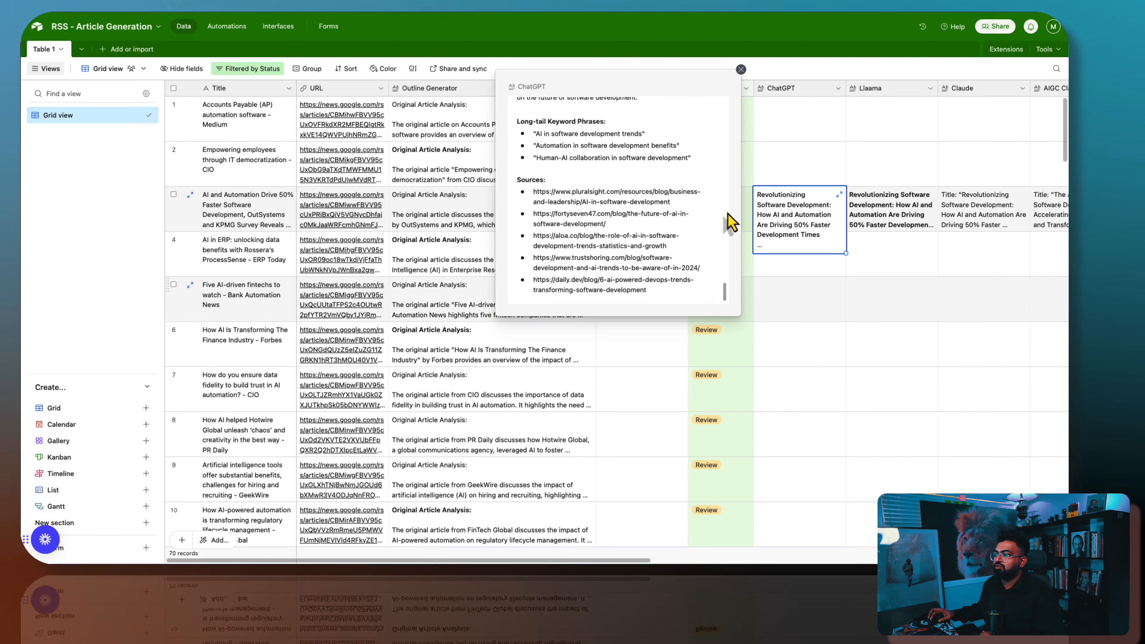
click(829, 268)
Read row 3's Outline Generator text, highlighting the opening analysis and the Key Points section.
click(601, 209)
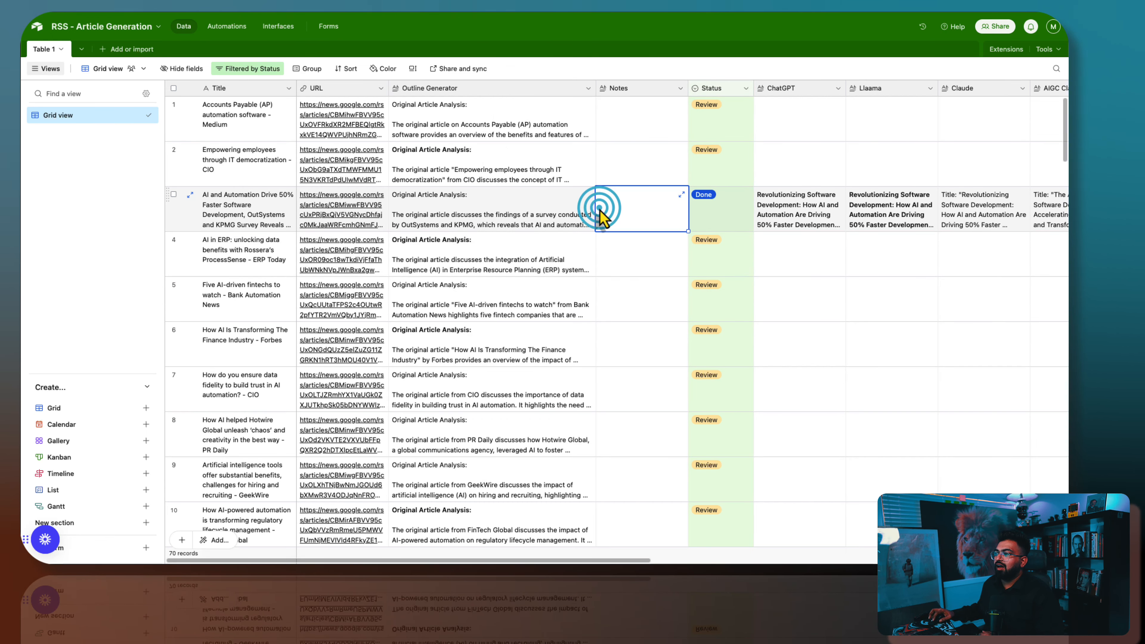
click(557, 207)
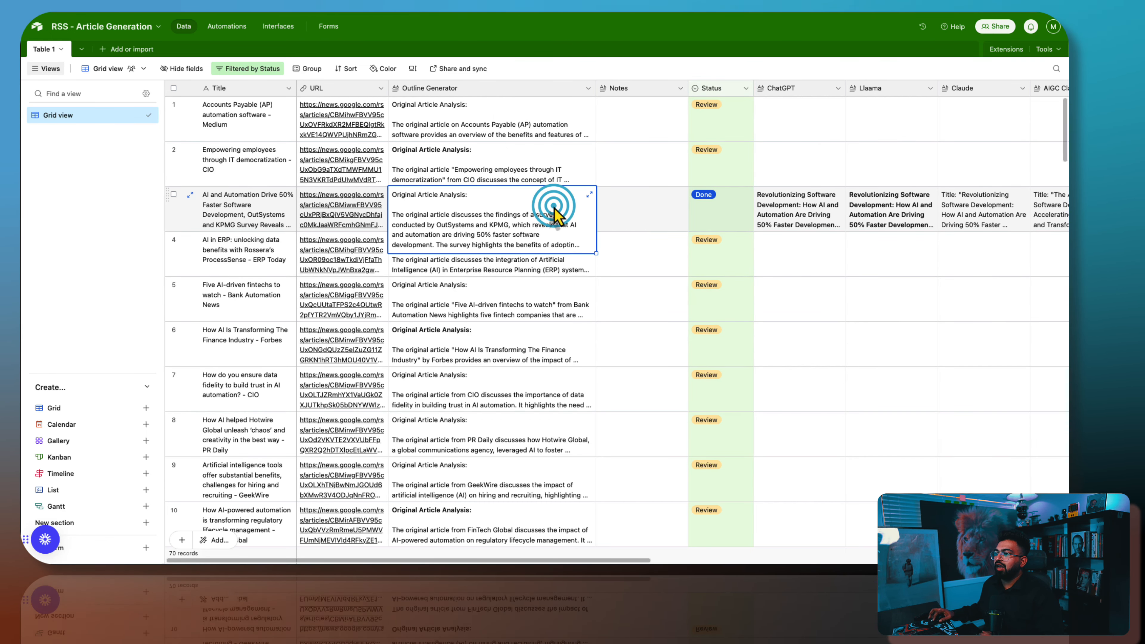
click(587, 197)
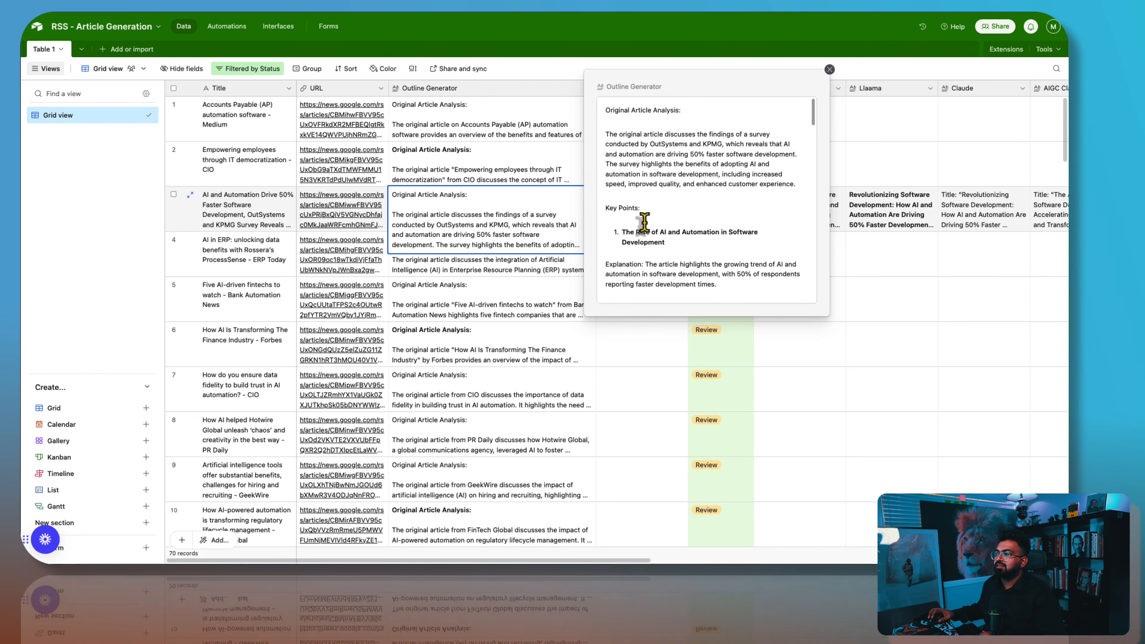
scroll(646, 223, down, 3)
scroll(646, 223, down, 6)
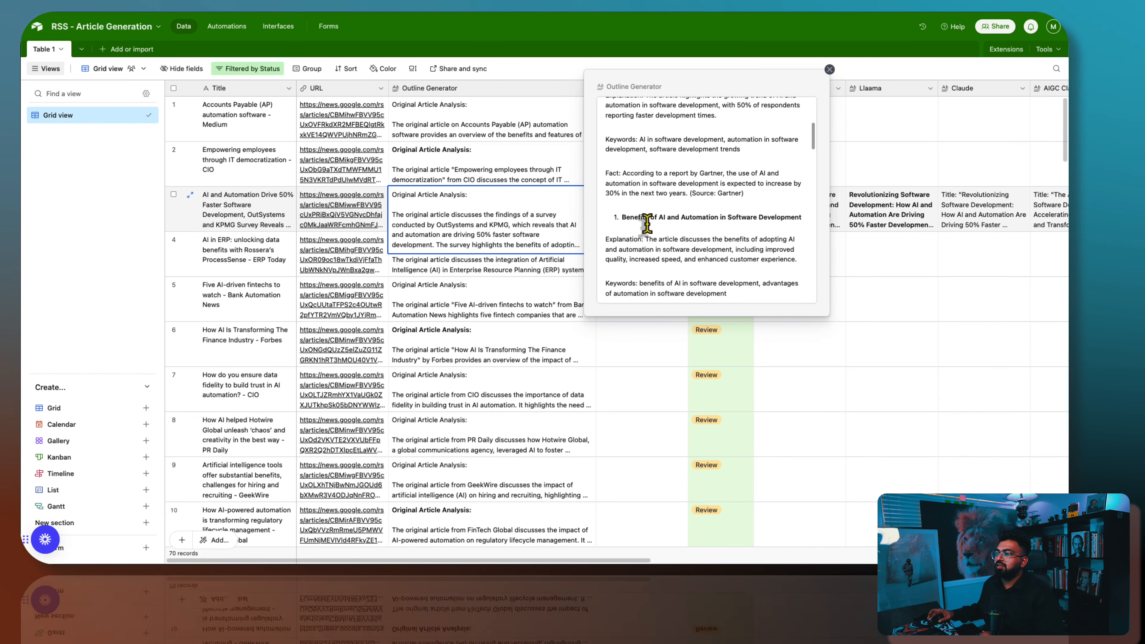
scroll(646, 223, down, 10)
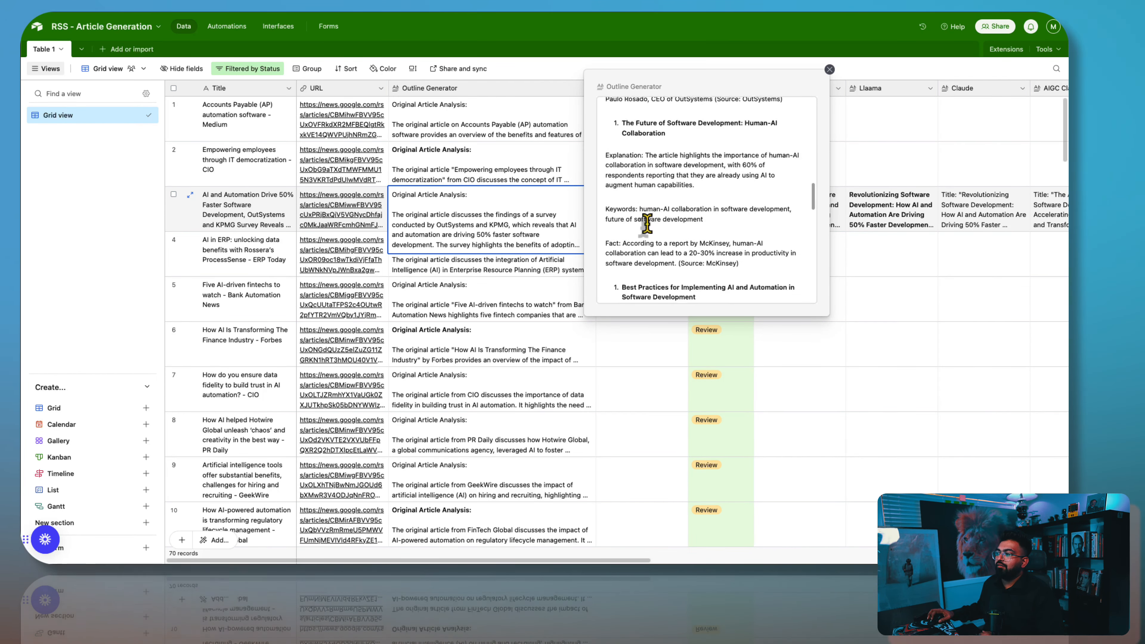
scroll(647, 223, down, 6)
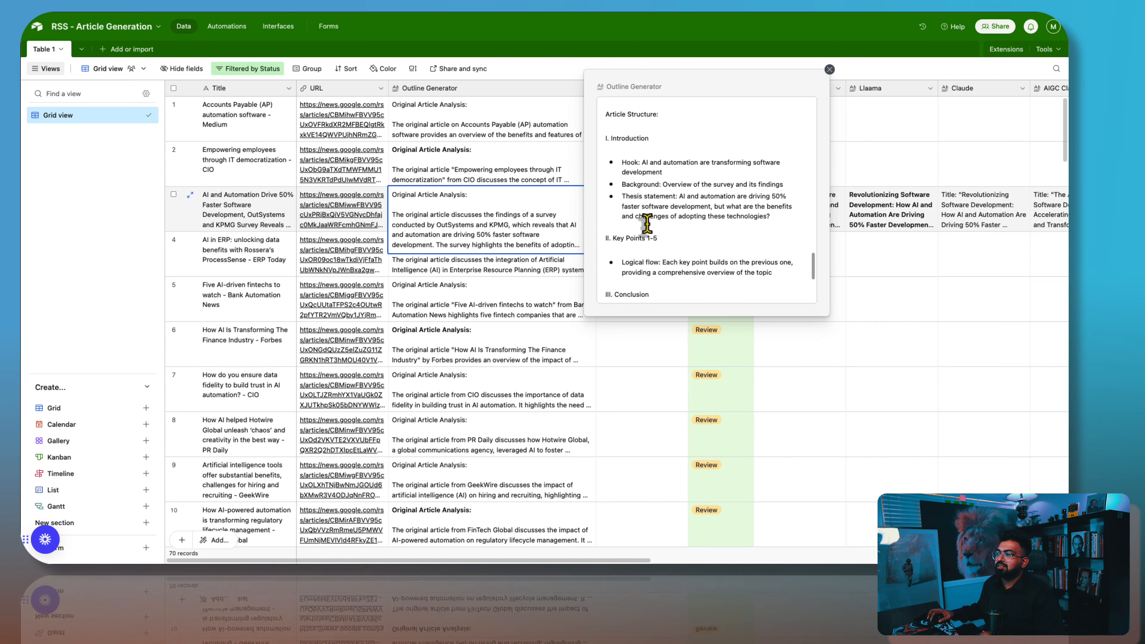
scroll(646, 223, up, 20)
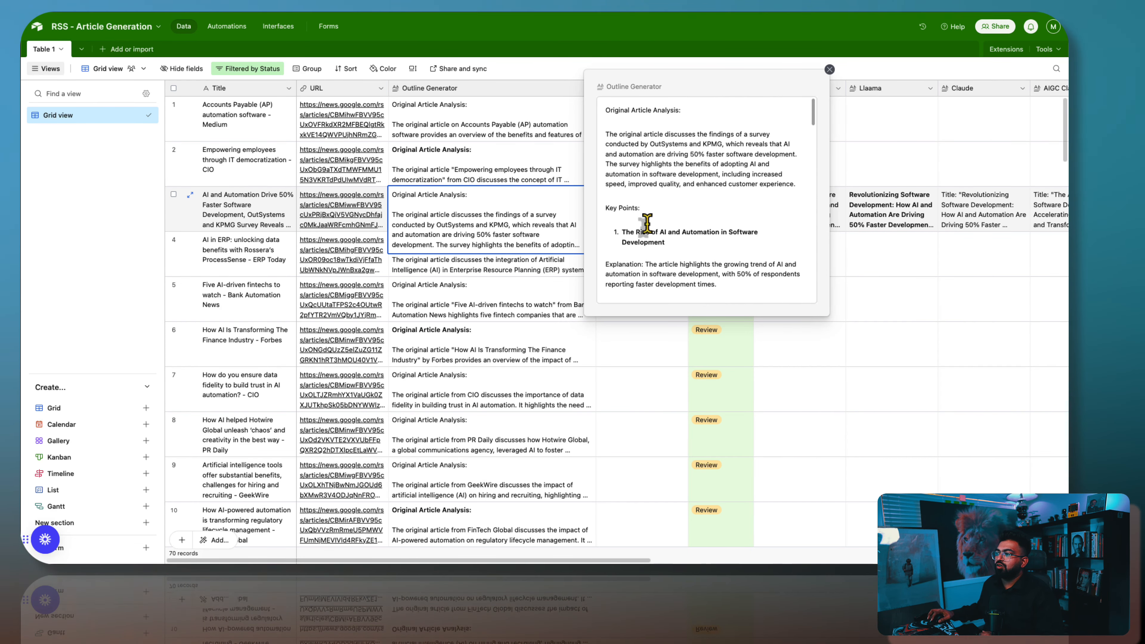
drag(795, 187, 595, 130)
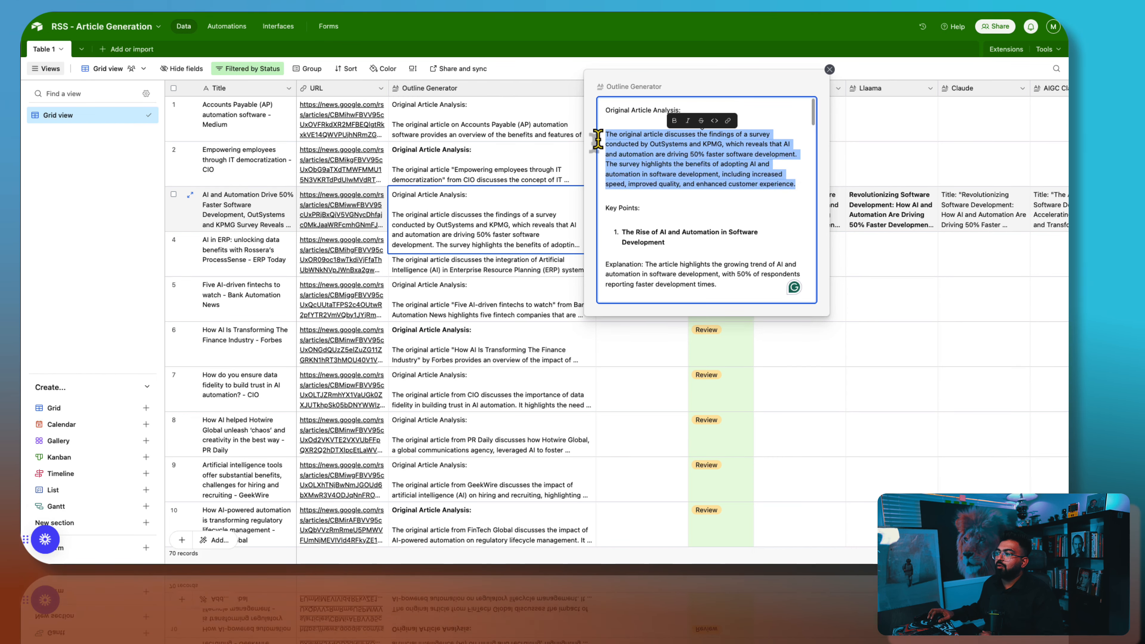
drag(609, 208, 707, 334)
click(674, 216)
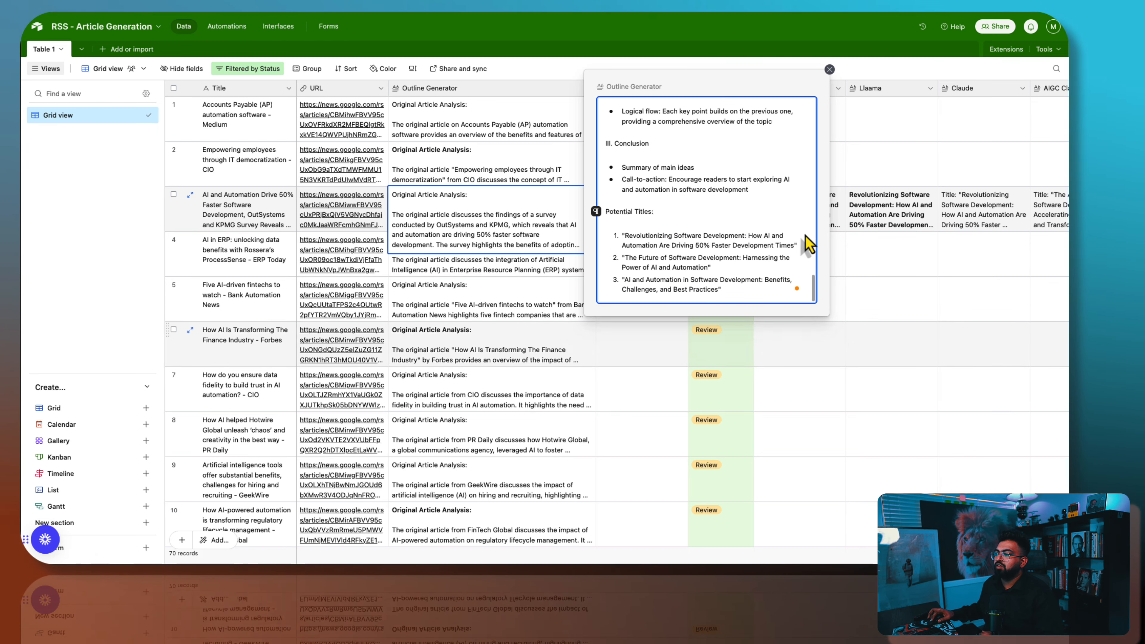
click(895, 245)
Expand and read row 3's Llama article draft.
click(905, 198)
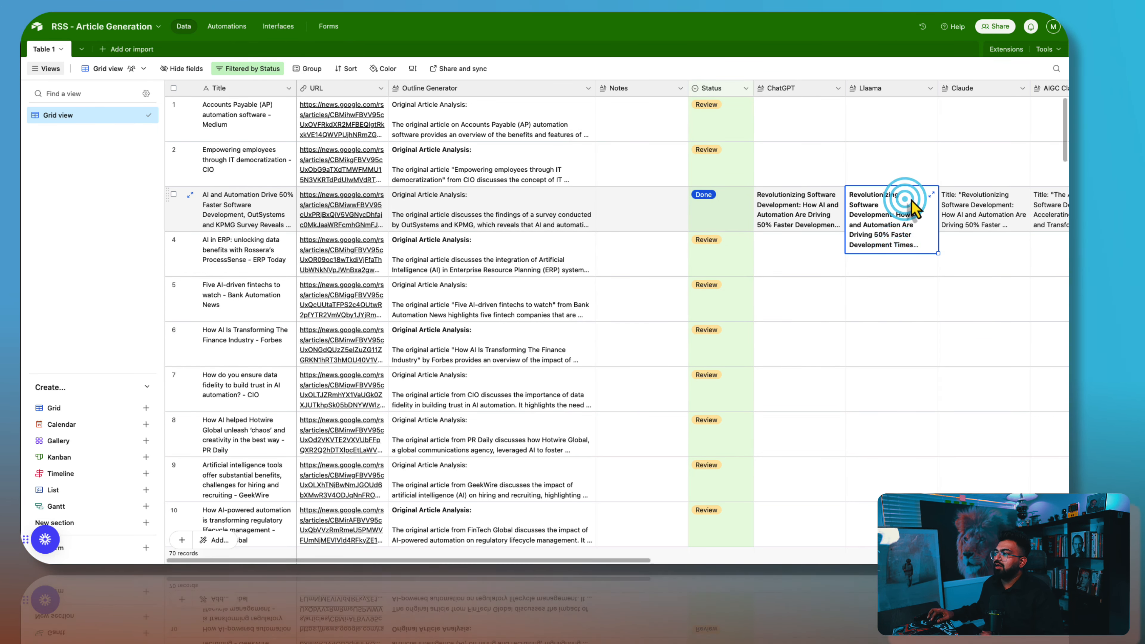
click(906, 204)
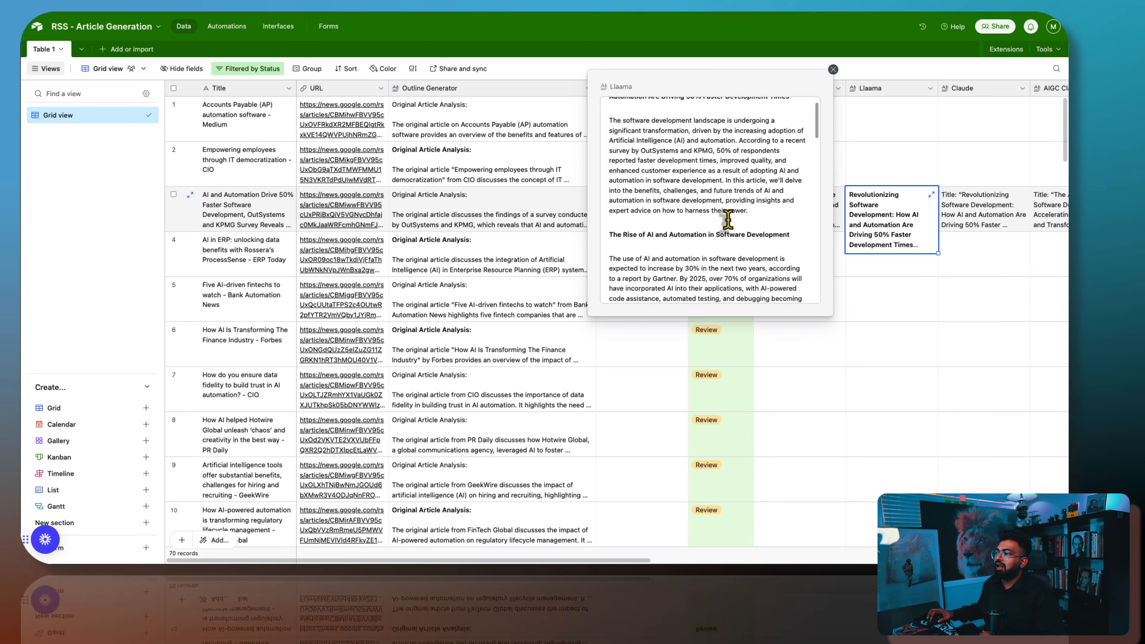
scroll(727, 220, down, 15)
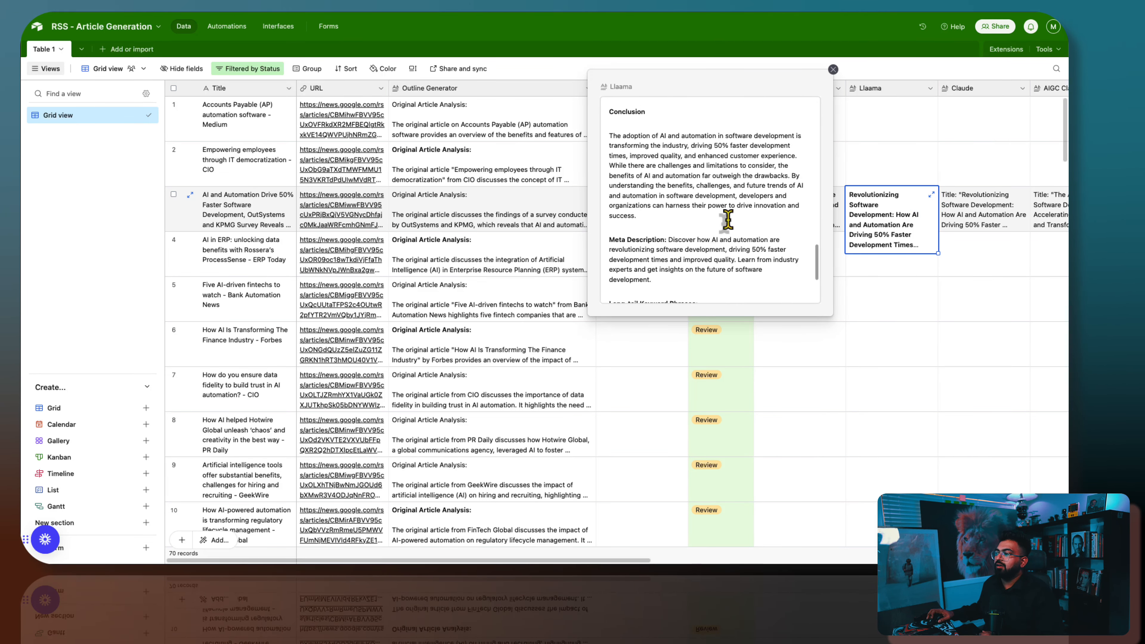
scroll(728, 220, down, 5)
click(913, 273)
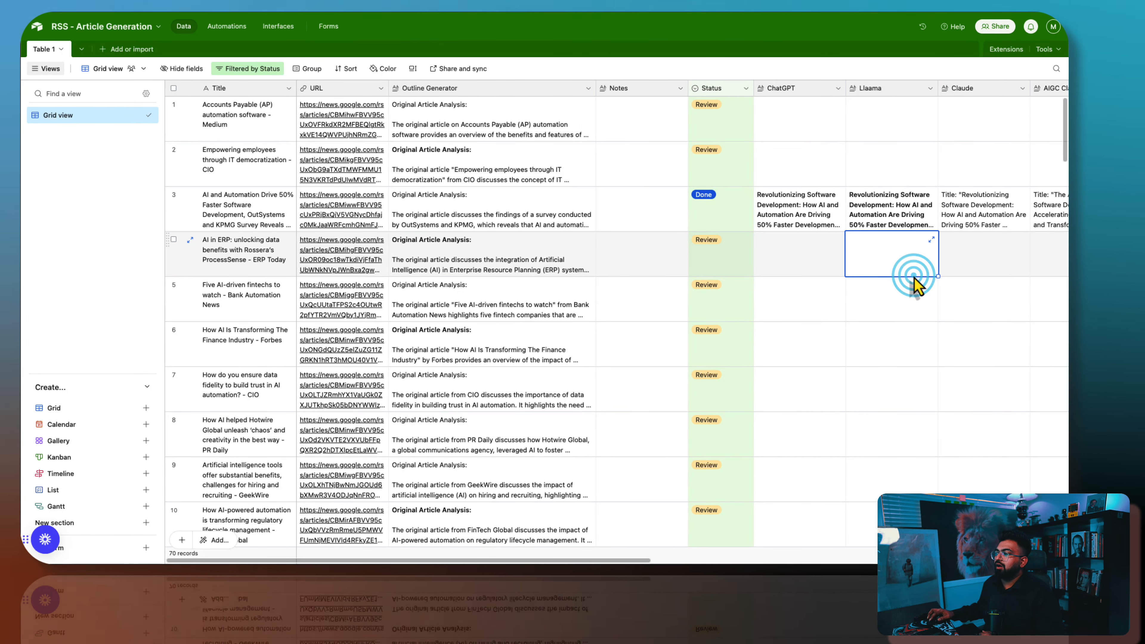
Scroll the grid right and read row 3's AIGC Claude draft 'The AI Revolution in Software Development'.
click(605, 559)
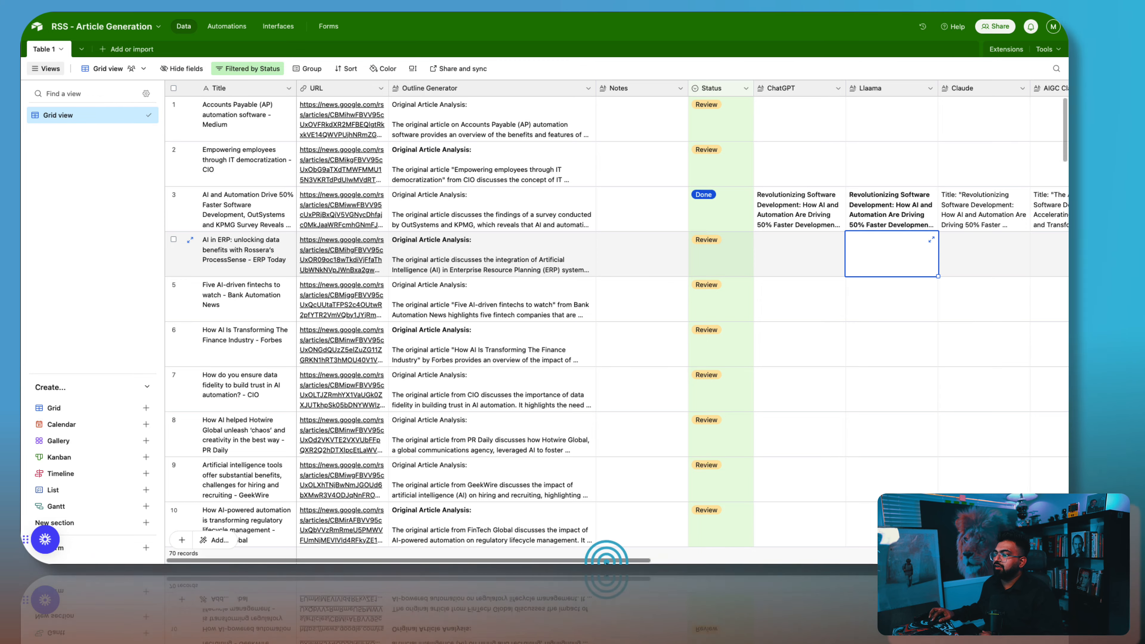
drag(606, 560, 768, 559)
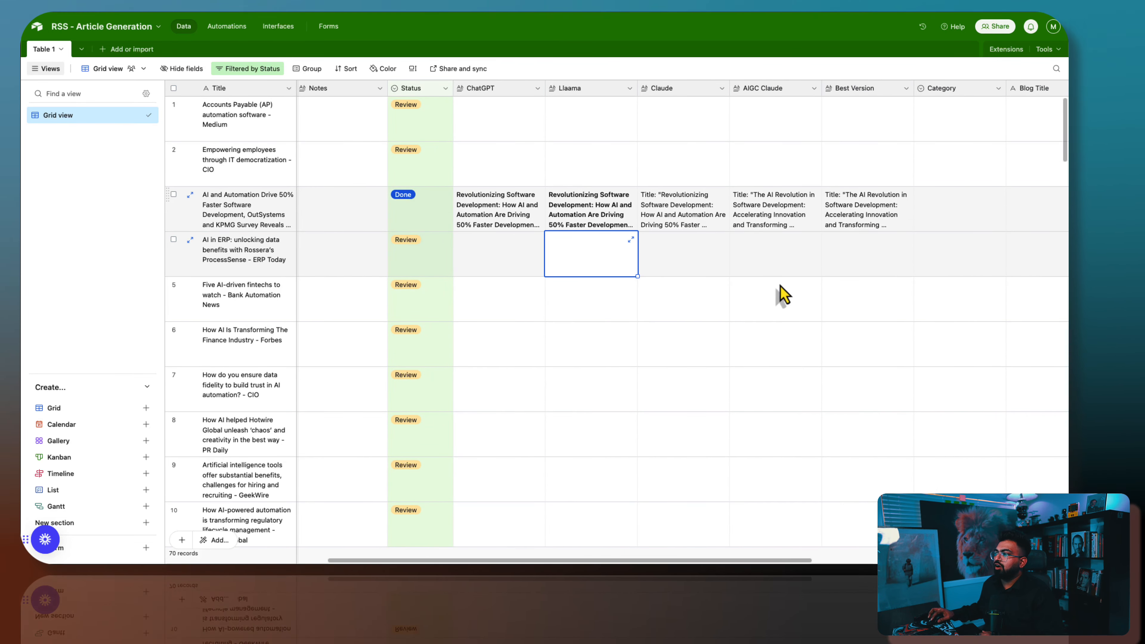
click(782, 218)
drag(812, 217, 816, 203)
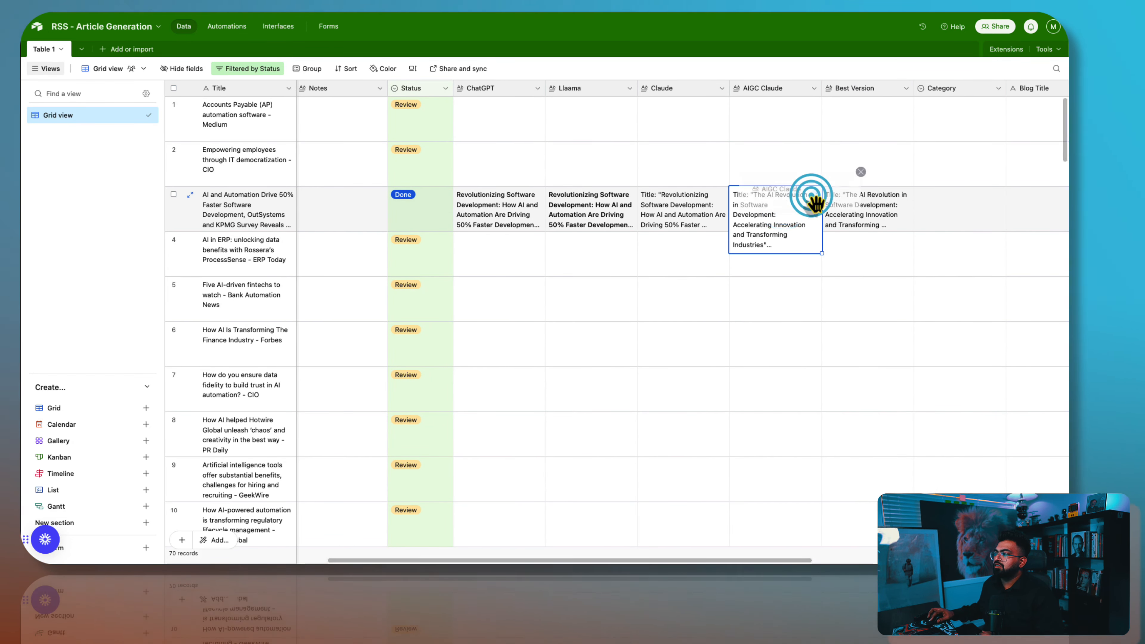
click(815, 203)
scroll(833, 203, down, 15)
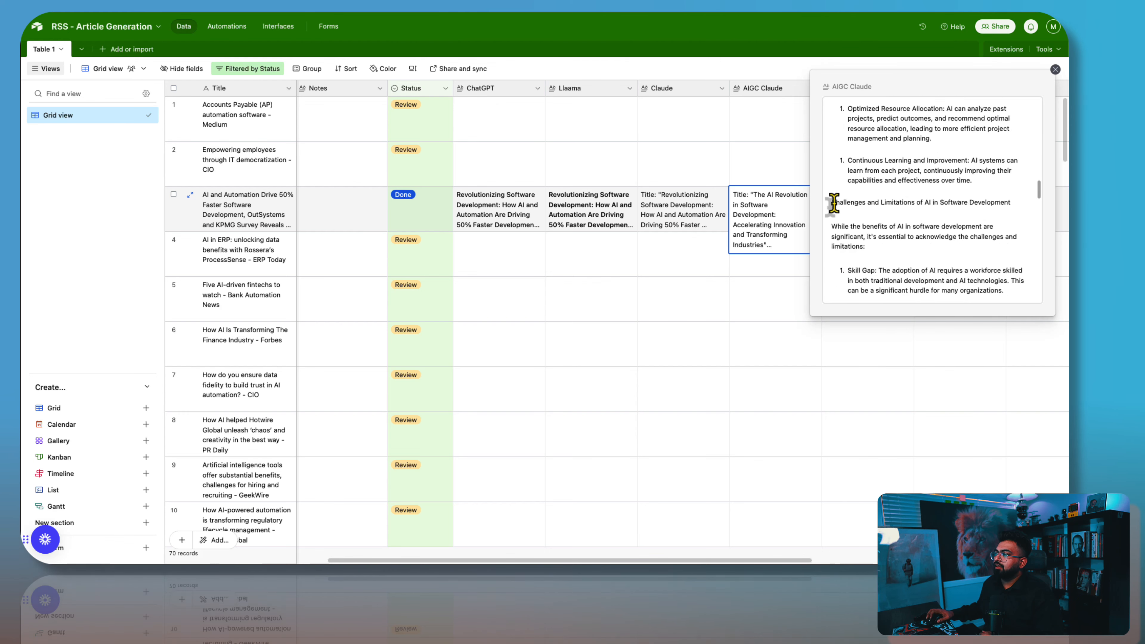
scroll(833, 203, down, 5)
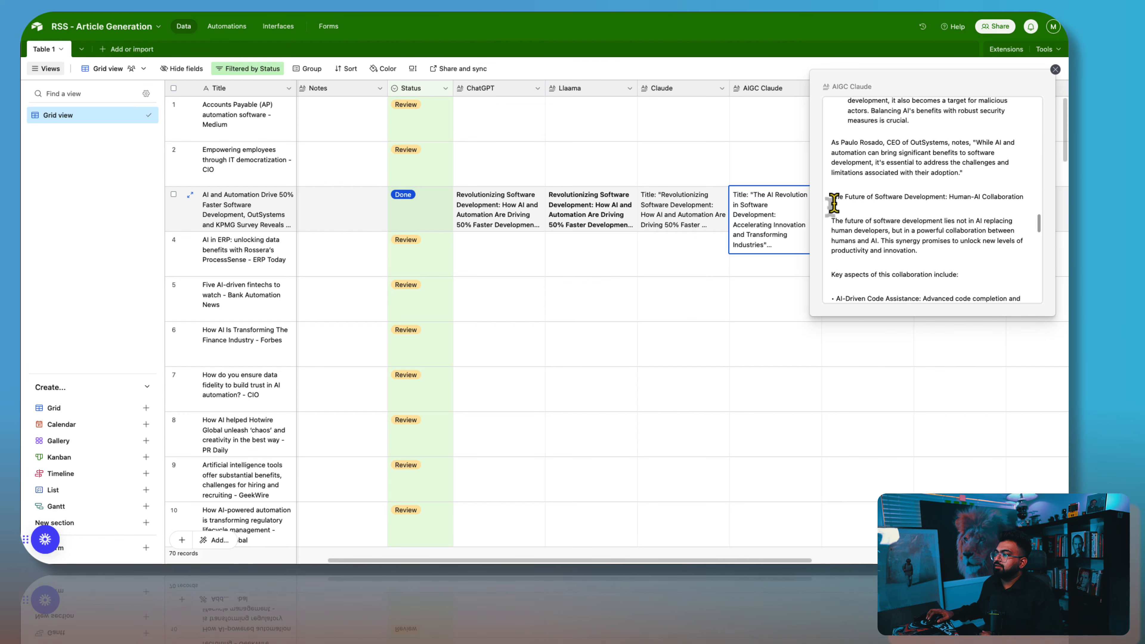
click(783, 159)
click(886, 219)
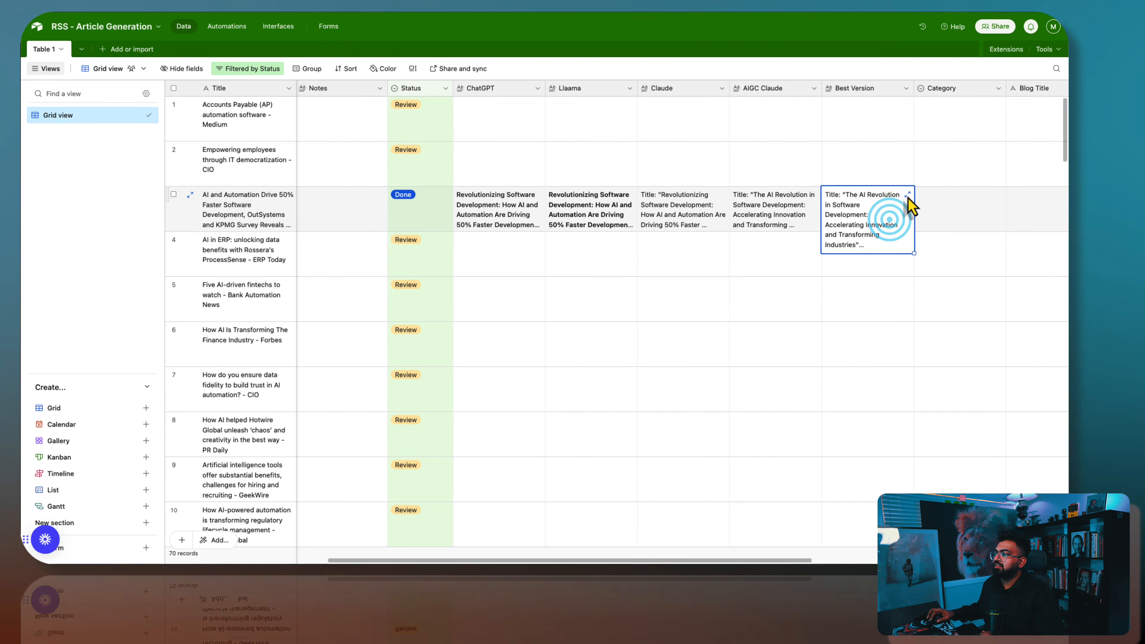
Read row 3's Best Version article through its Conclusion, then open that row's Category dropdown.
click(907, 194)
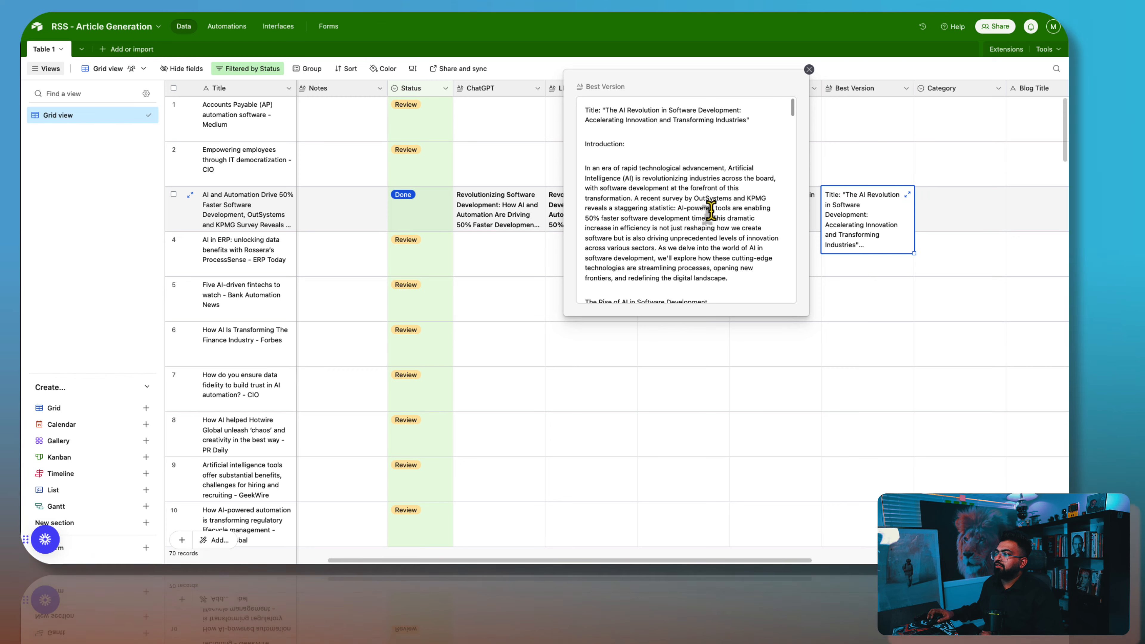
scroll(710, 210, down, 10)
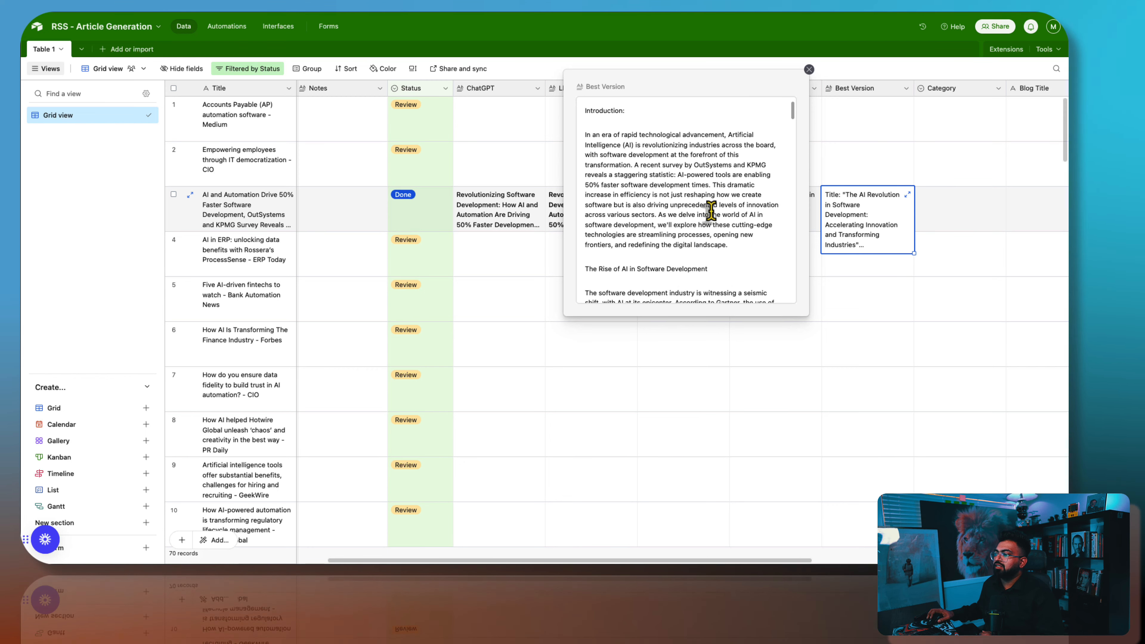
scroll(711, 210, down, 10)
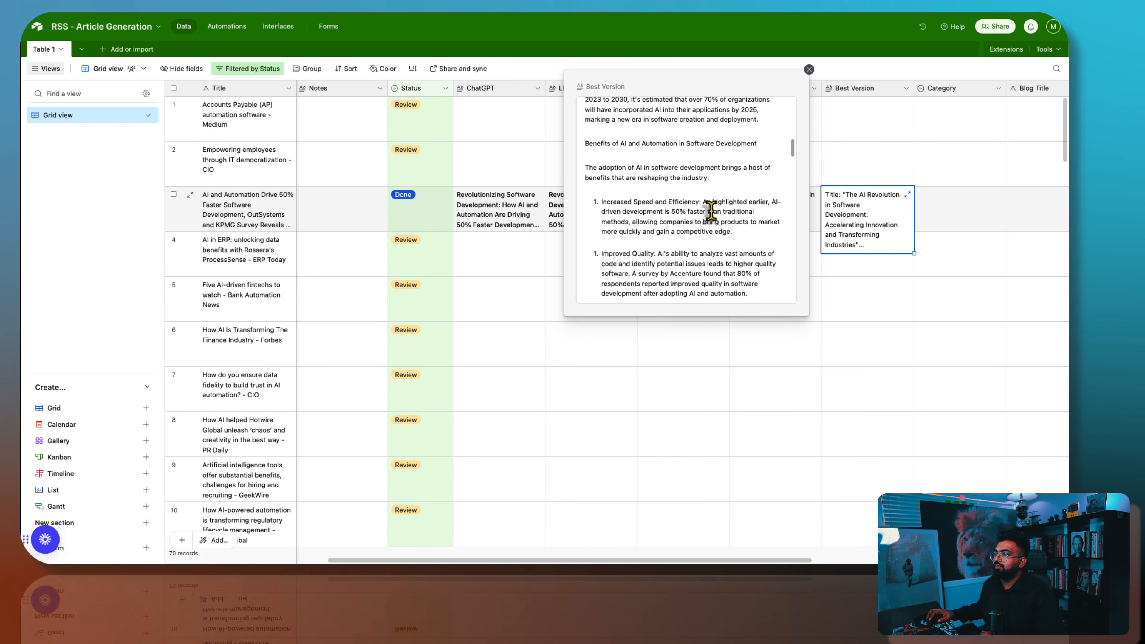
scroll(711, 210, down, 15)
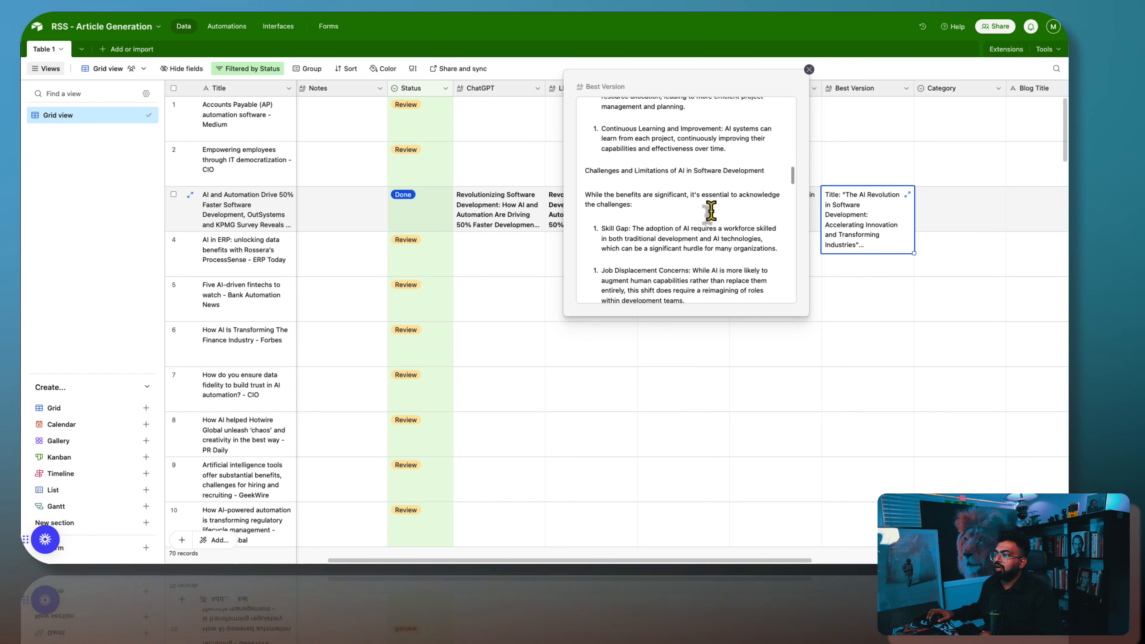
scroll(711, 210, down, 5)
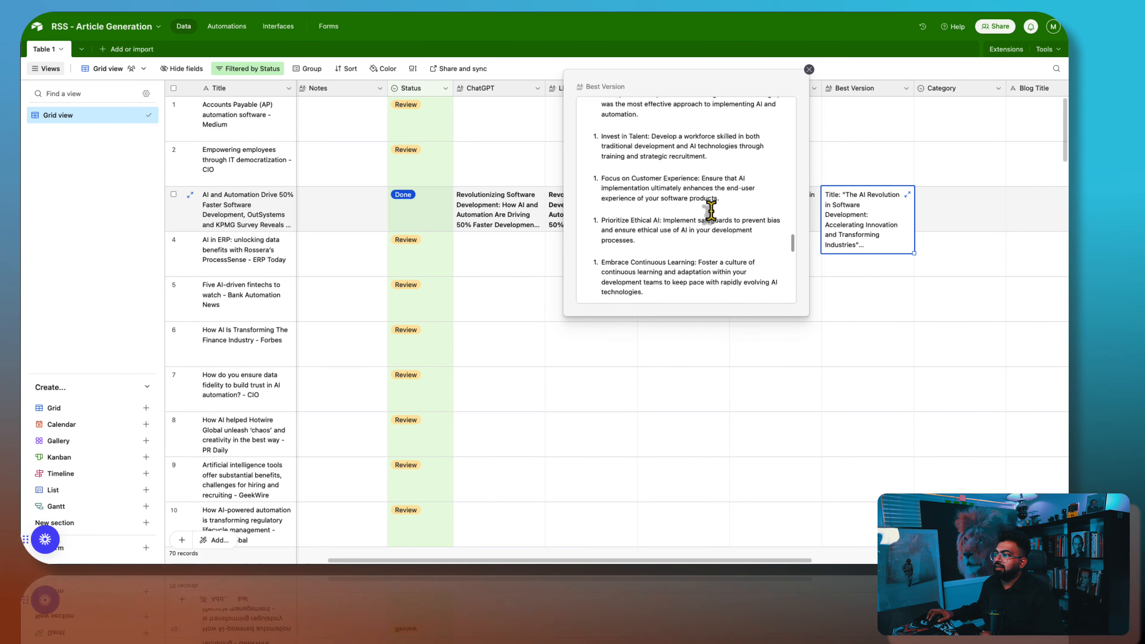
scroll(711, 210, down, 10)
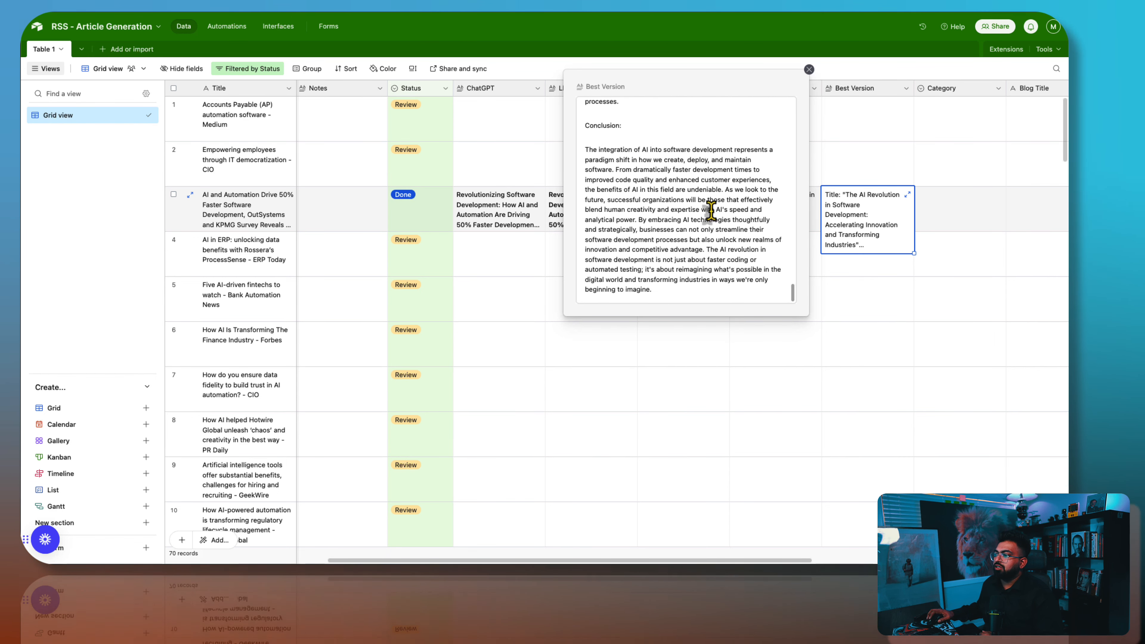
scroll(711, 211, up, 1)
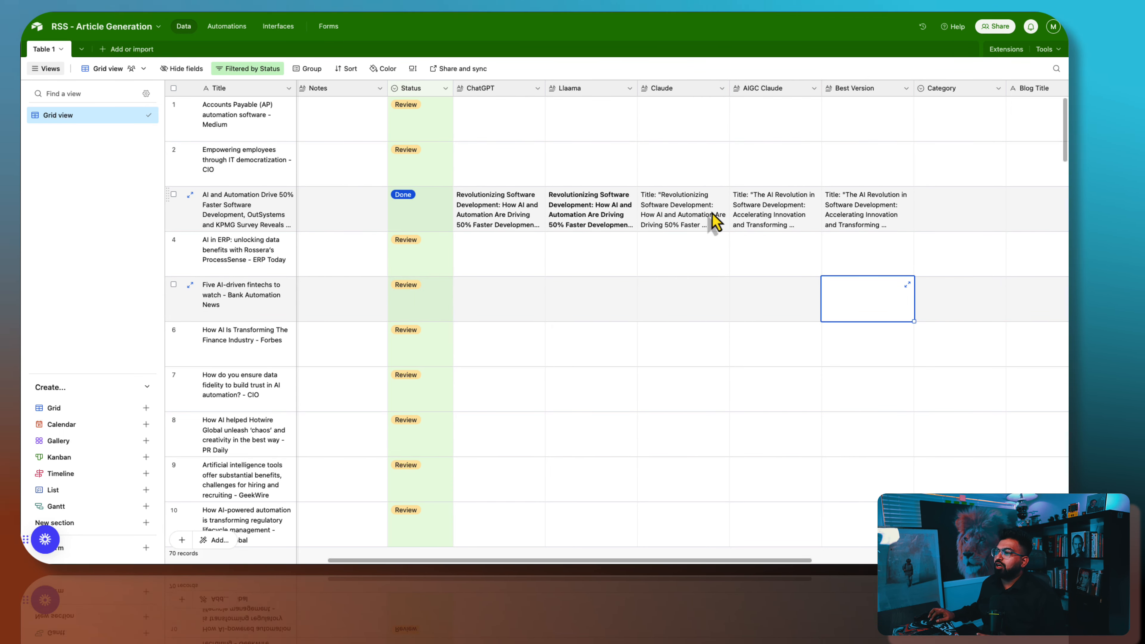
click(873, 226)
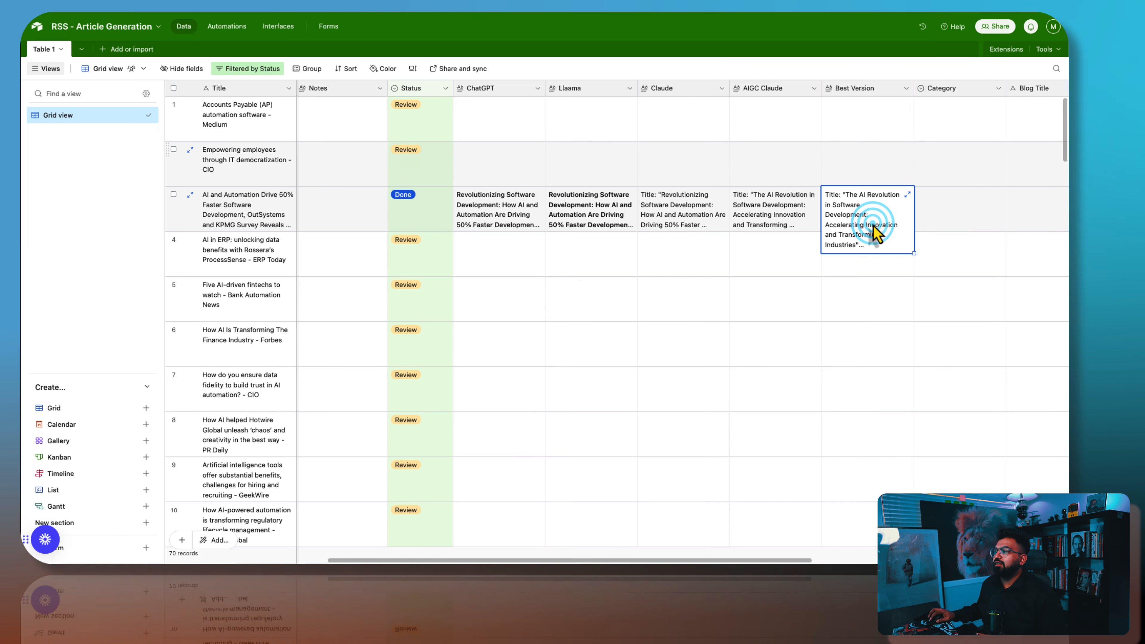
double_click(950, 200)
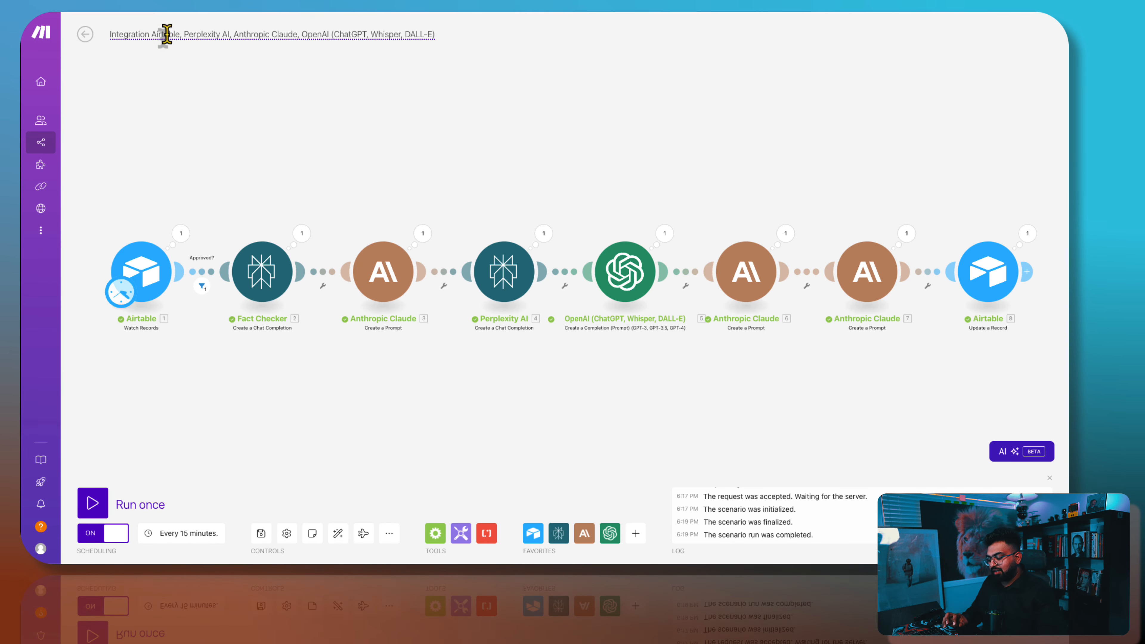
Rename the scenario 'RSS Pt.2' and recentre the eight-module chain on the canvas.
text(RSS)
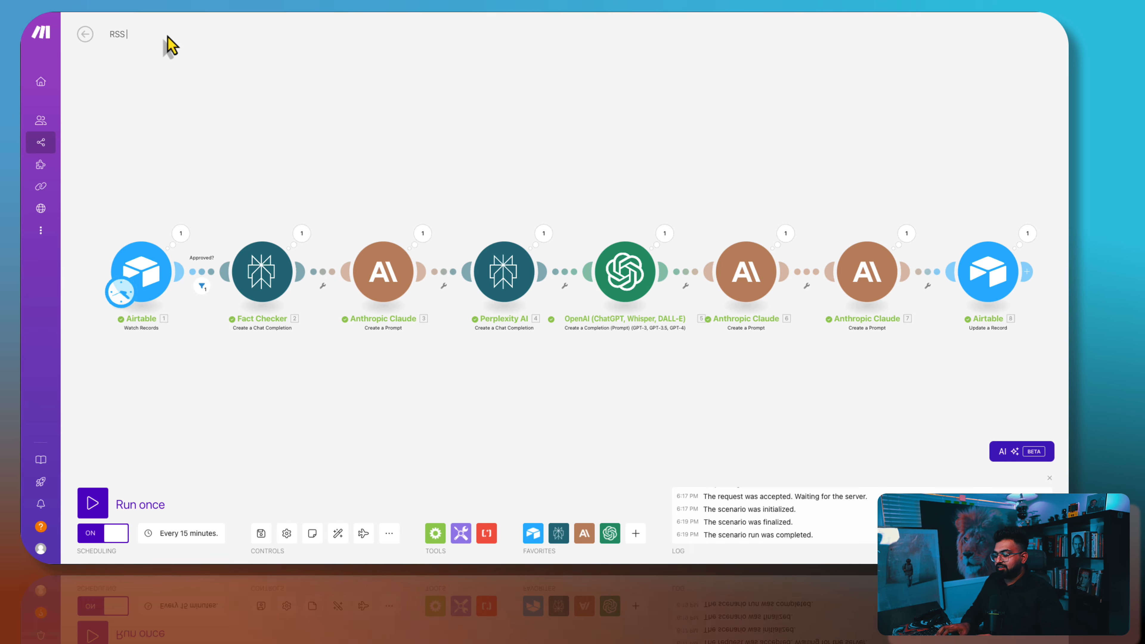
text( Pt.)
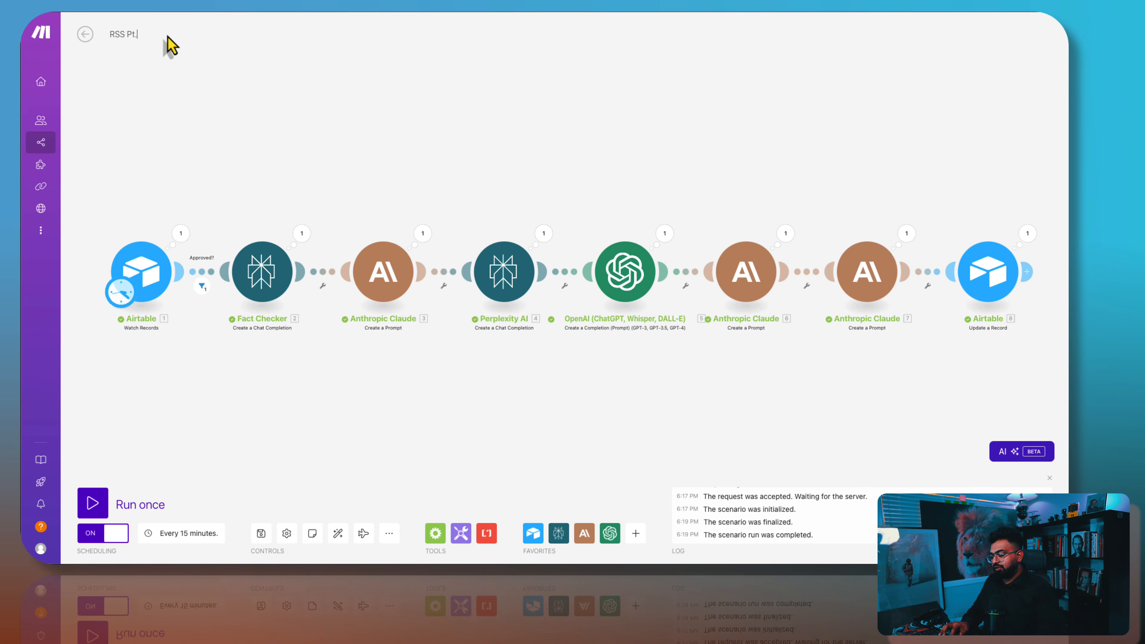
text(2)
scroll(180, 53, down, 2)
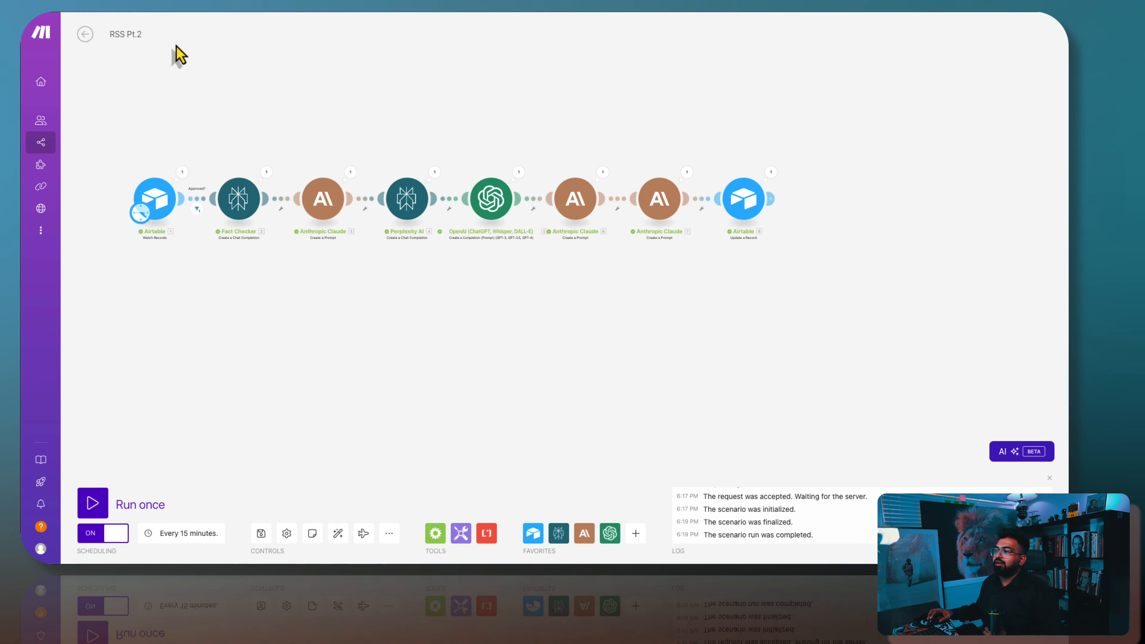
drag(233, 107, 318, 155)
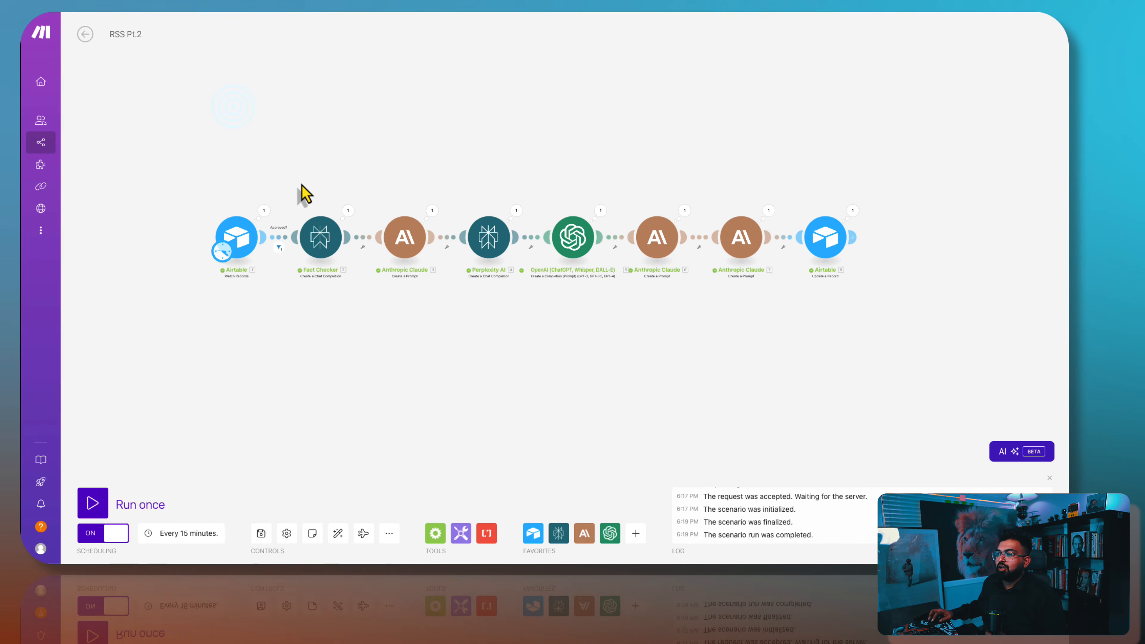
scroll(303, 193, up, 2)
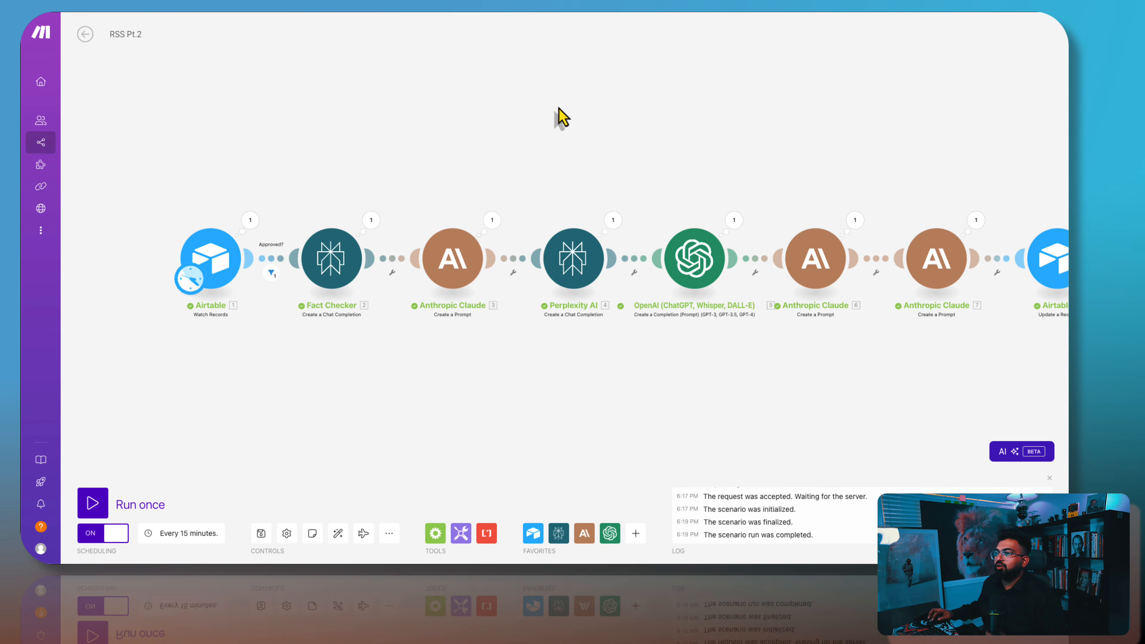